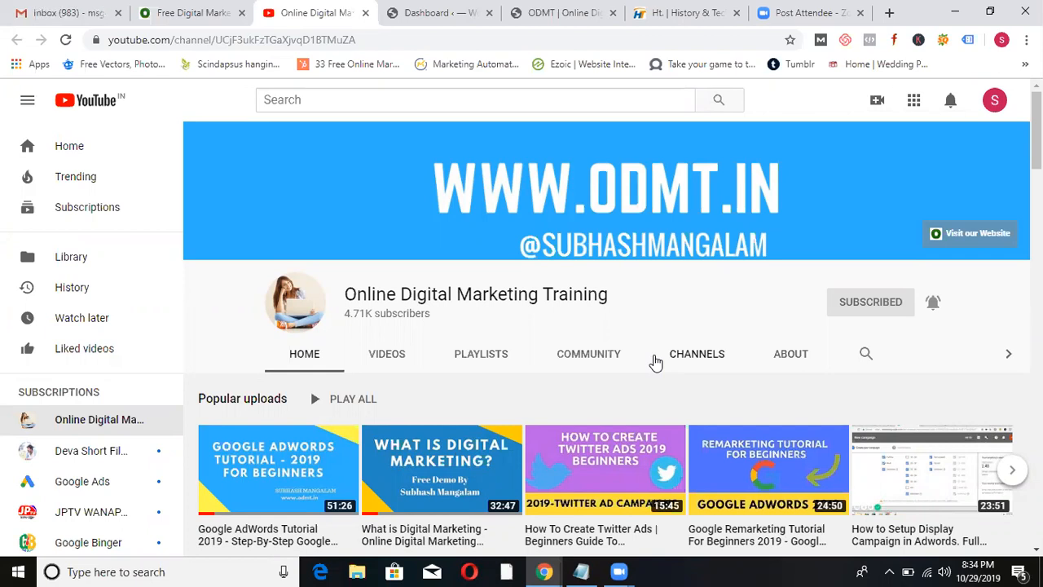
# Switch to the histecho.com home page and look through its article listing and sidebar posts.
pyautogui.click(546, 15)
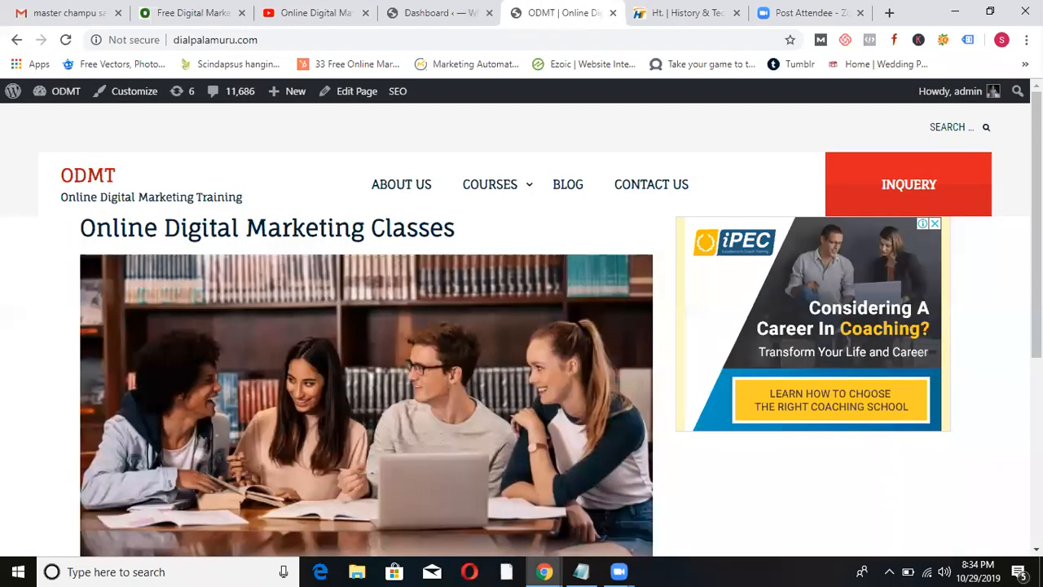
pyautogui.click(683, 18)
pyautogui.scroll(-1, 521, 326)
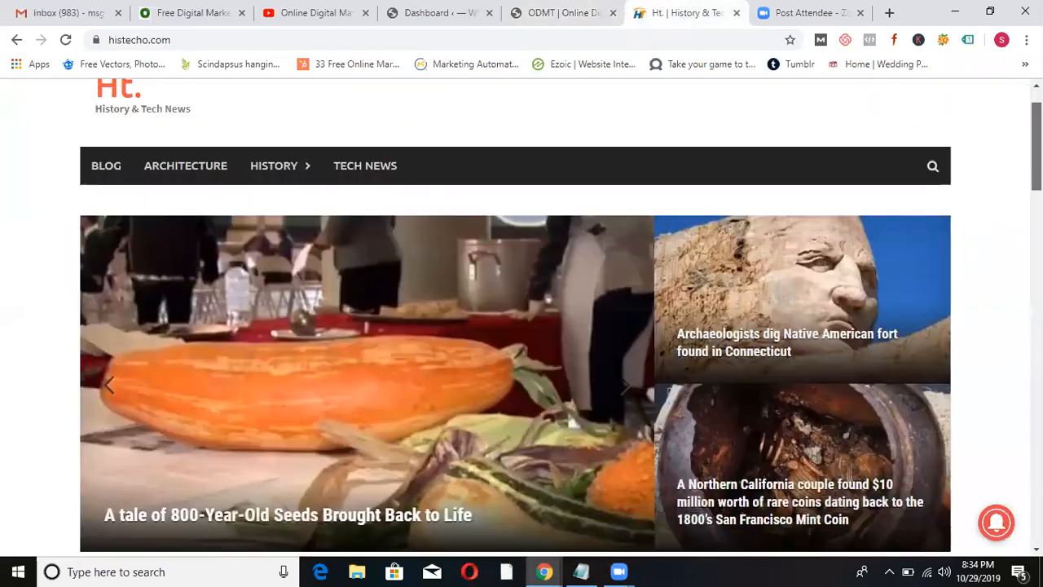
pyautogui.scroll(-5, 522, 326)
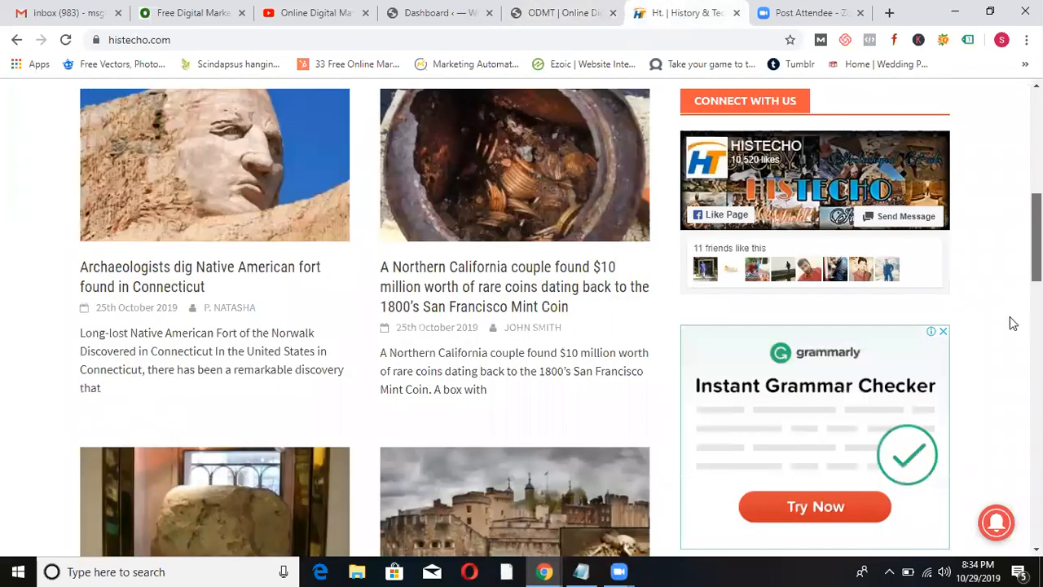
pyautogui.scroll(-10, 521, 326)
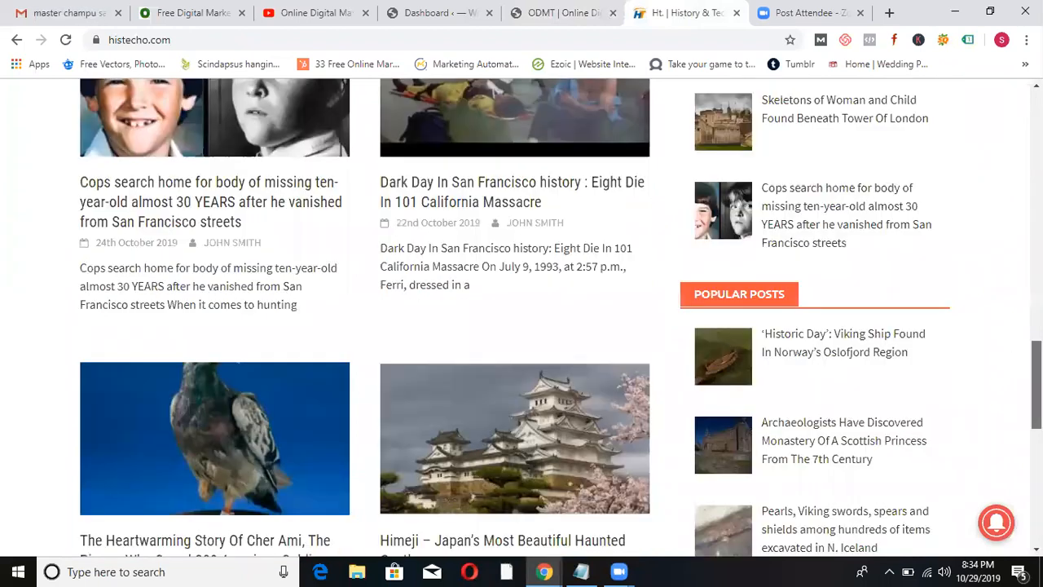
# Examine the dialpalamuru.com home page, from the Online Digital Marketing Classes heading down through its introductory text.
pyautogui.click(568, 17)
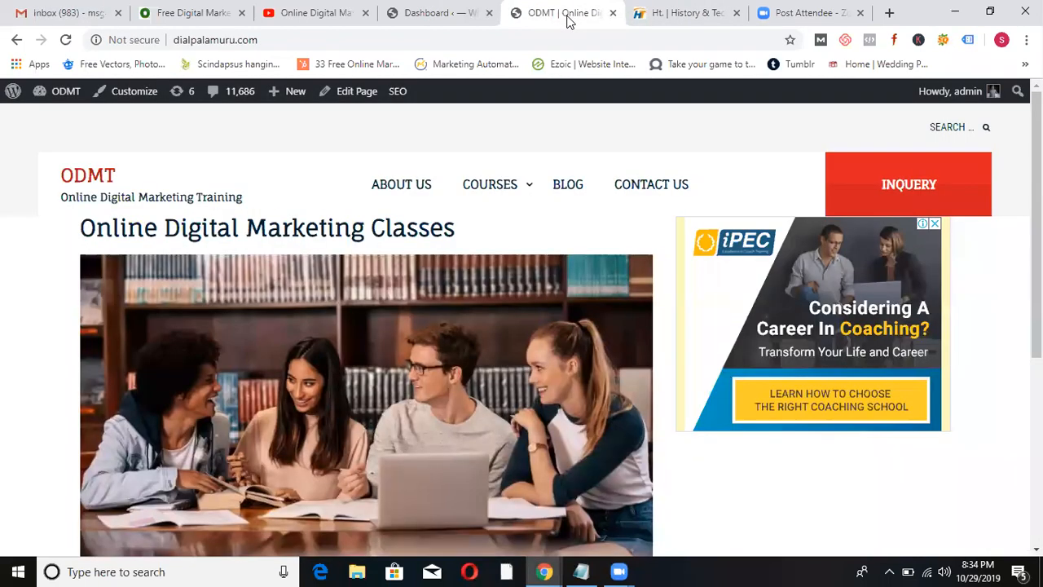
pyautogui.scroll(-1, 381, 280)
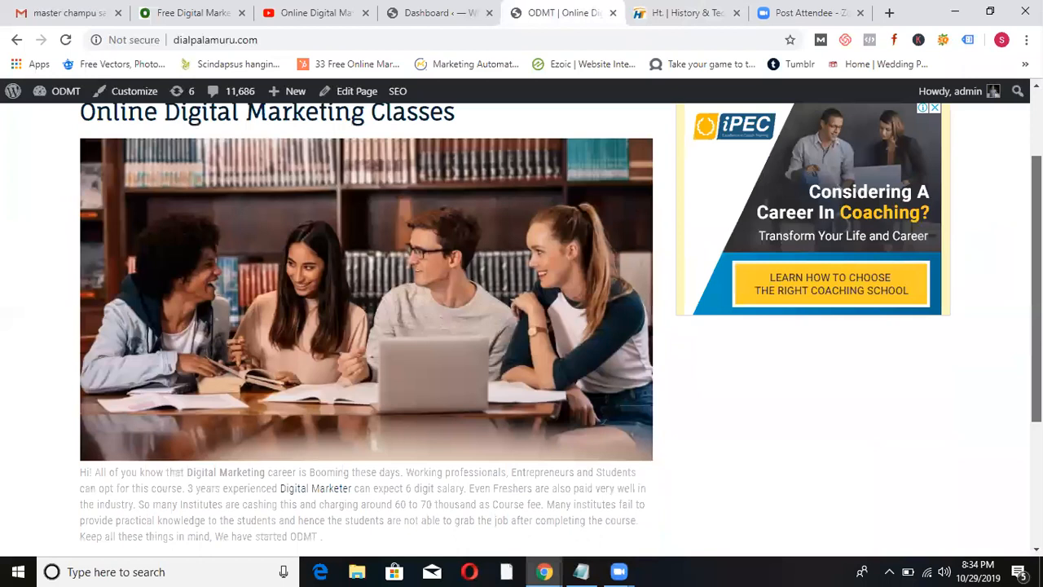
pyautogui.scroll(-2, 363, 202)
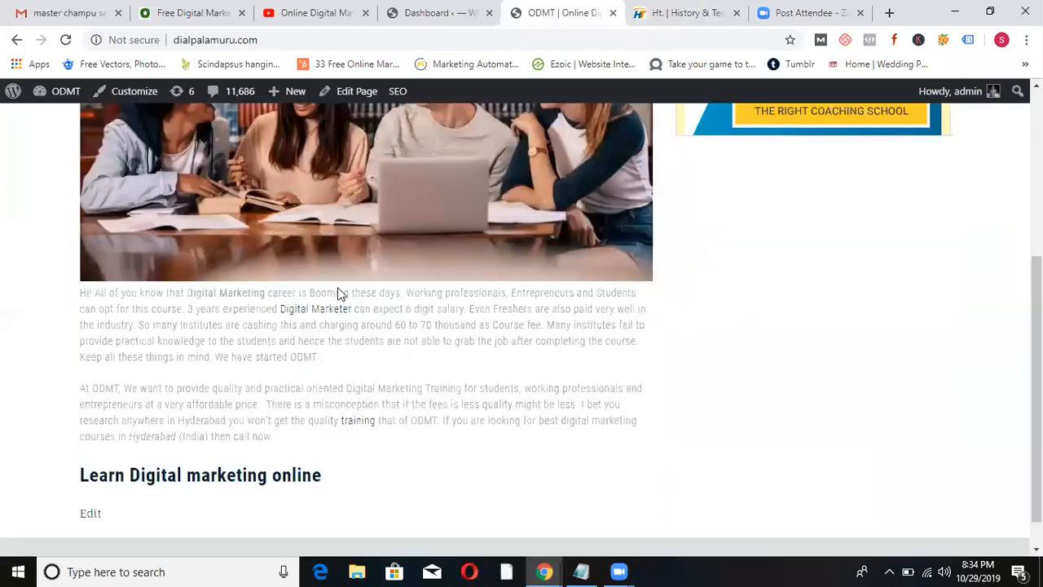
# Return to histecho.com and review its featured stories, post grid and header navigation for comparison.
pyautogui.click(679, 16)
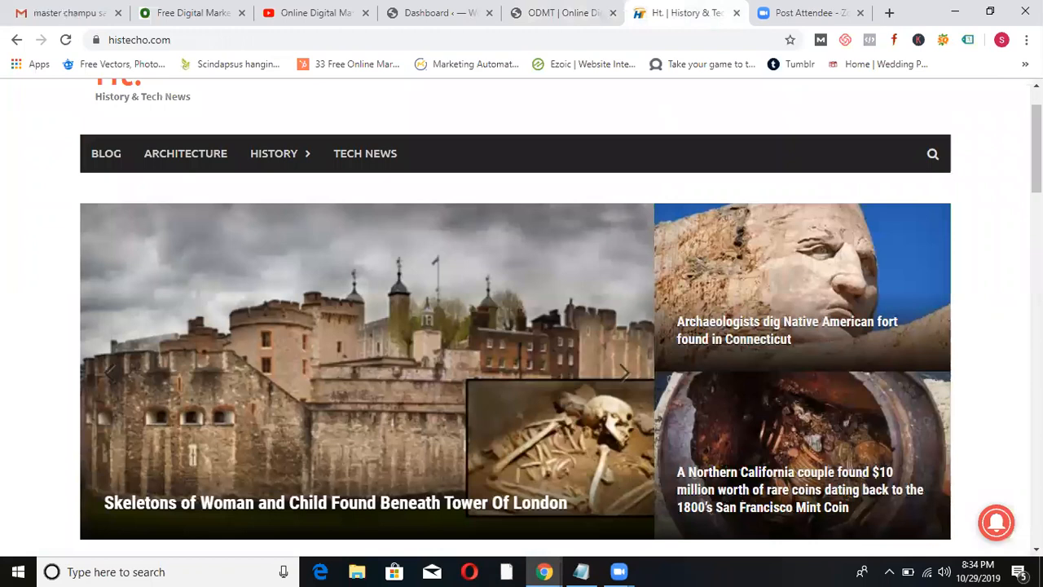
pyautogui.scroll(-6, 521, 350)
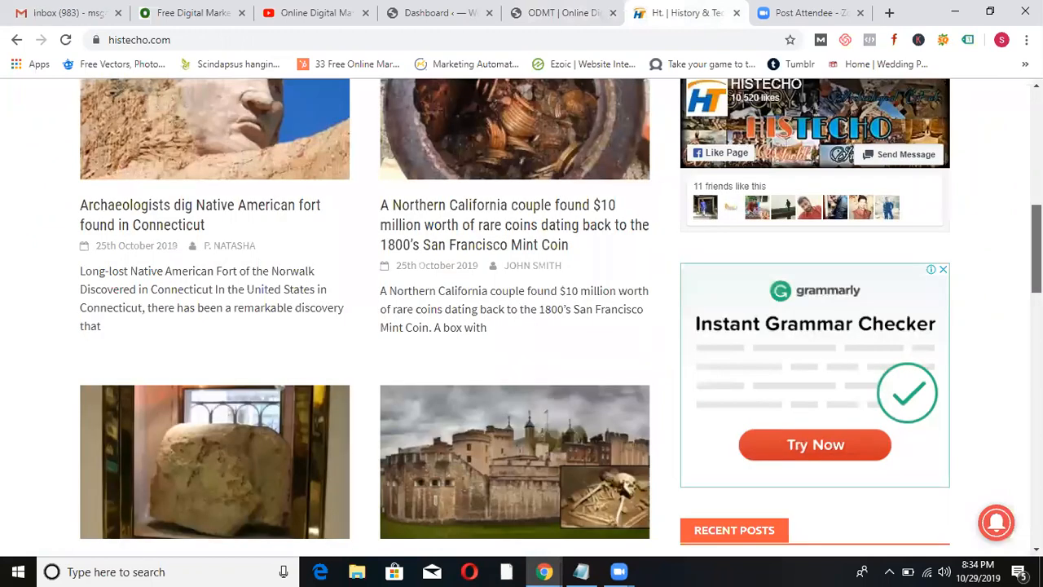
pyautogui.scroll(2, 522, 317)
pyautogui.scroll(5, 521, 318)
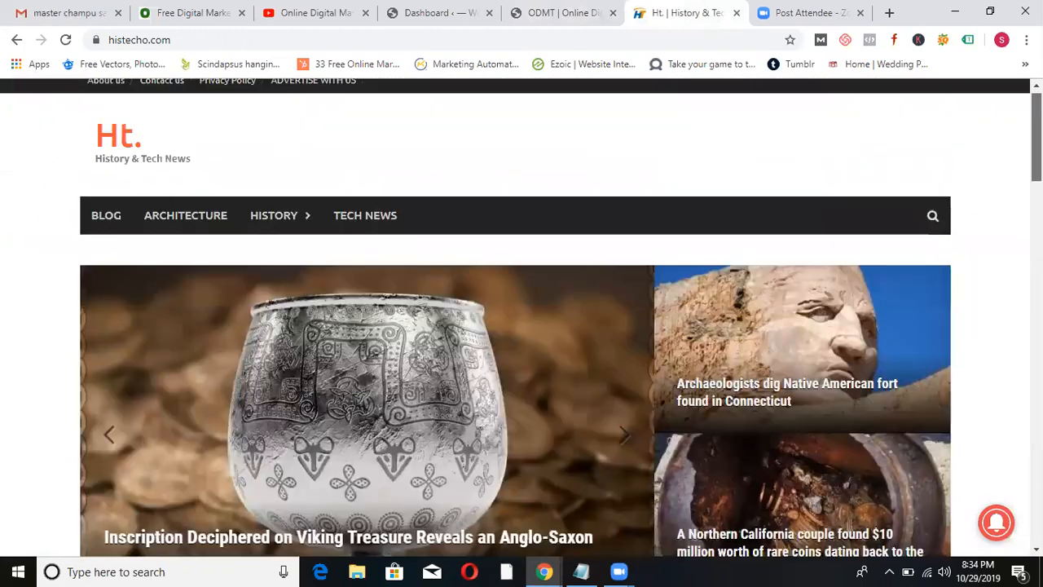
pyautogui.scroll(1, 521, 317)
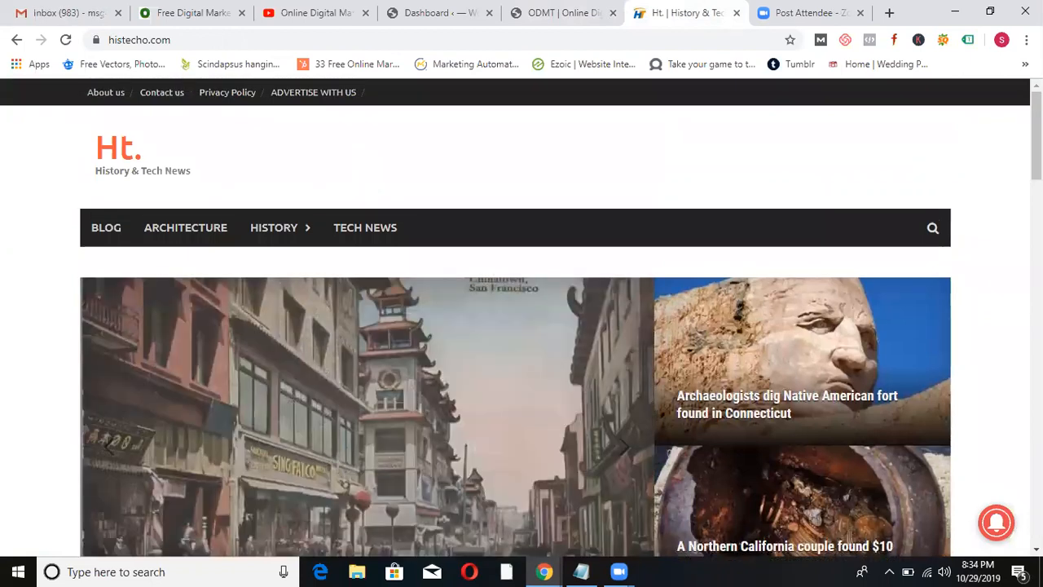
# Open the WordPress admin dashboard of the dialpalamuru.com site.
pyautogui.click(582, 13)
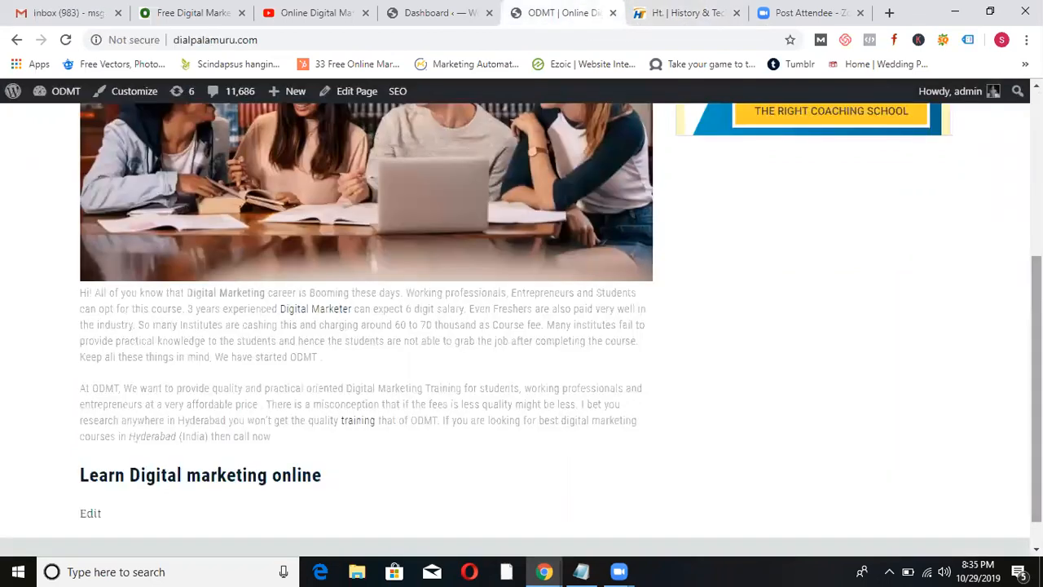
pyautogui.scroll(5, 1013, 198)
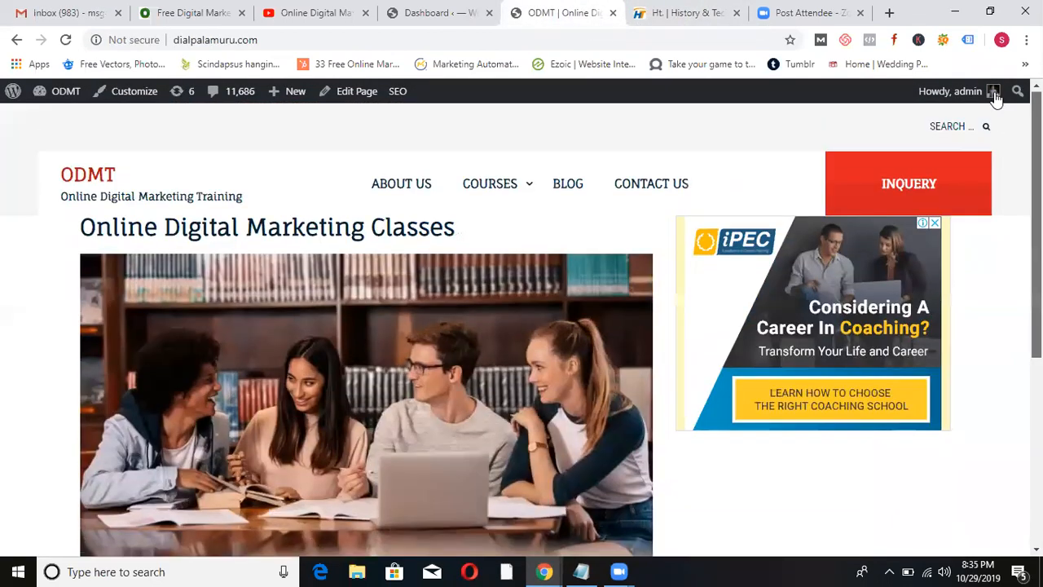
pyautogui.click(431, 13)
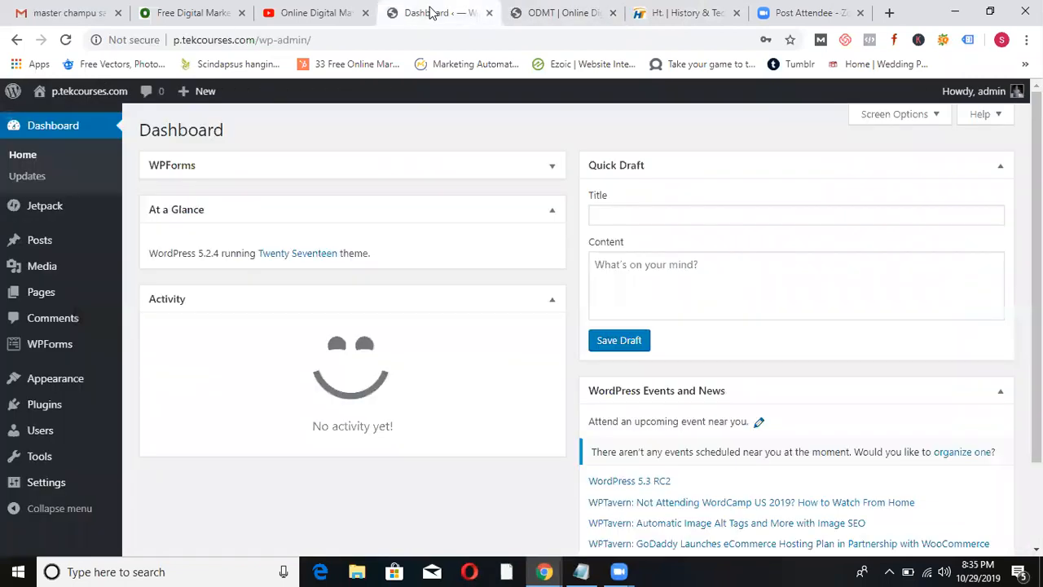
pyautogui.click(551, 12)
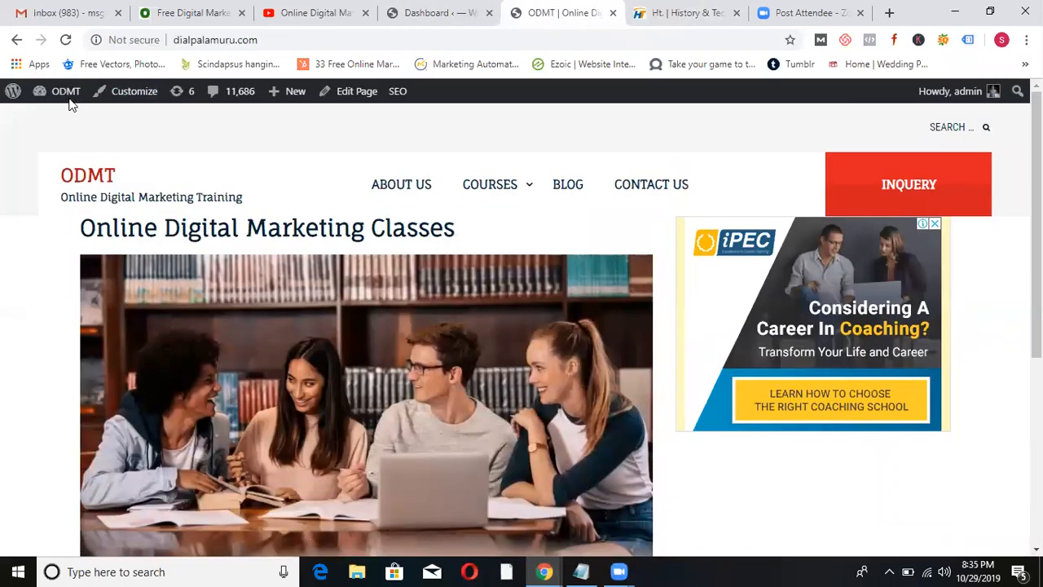
pyautogui.moveTo(59, 99)
pyautogui.click(51, 128)
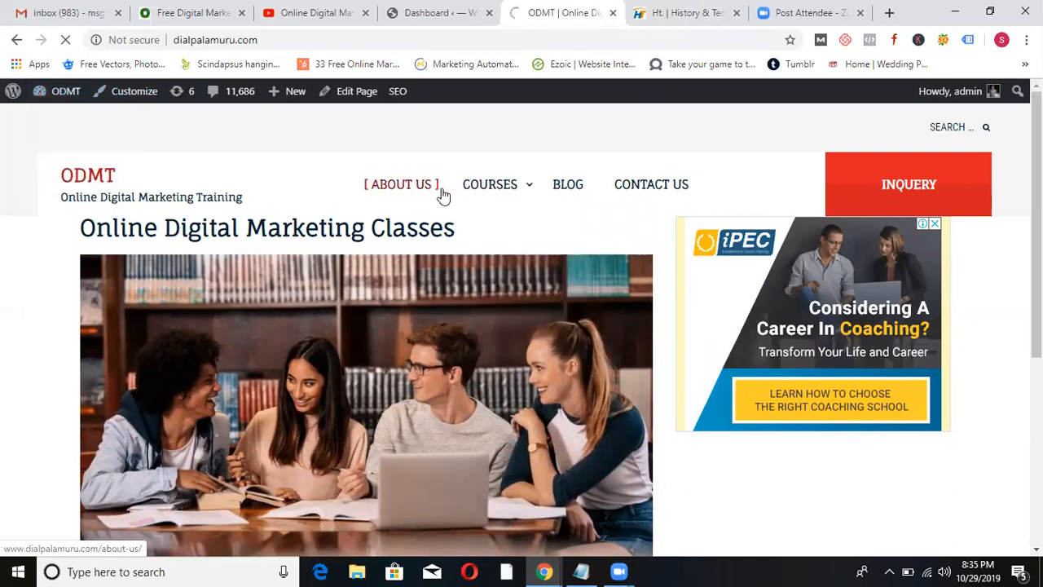
pyautogui.moveTo(479, 199)
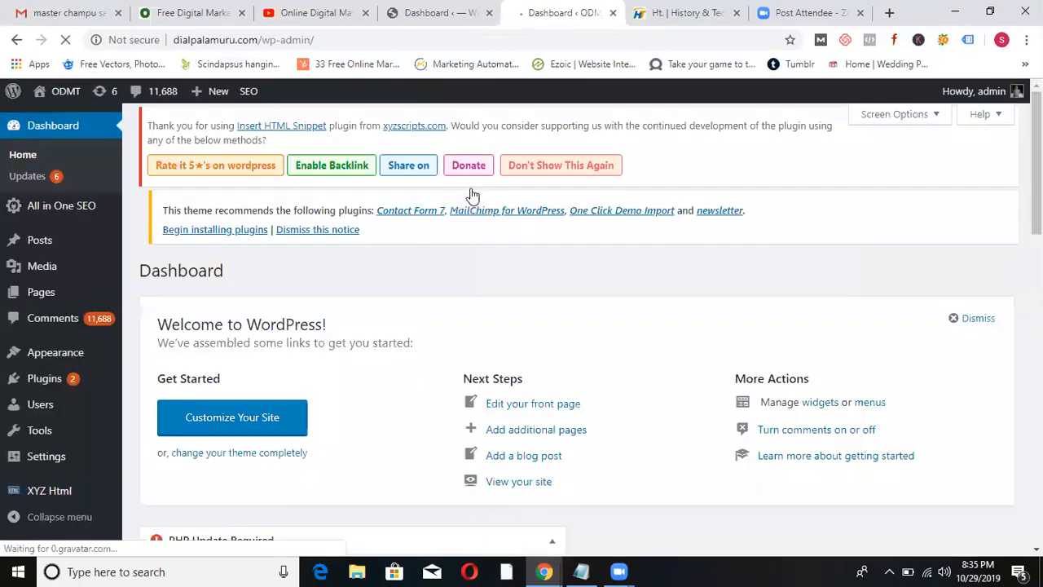
# Open the list of all posts in the dialpalamuru.com WordPress admin.
pyautogui.click(677, 16)
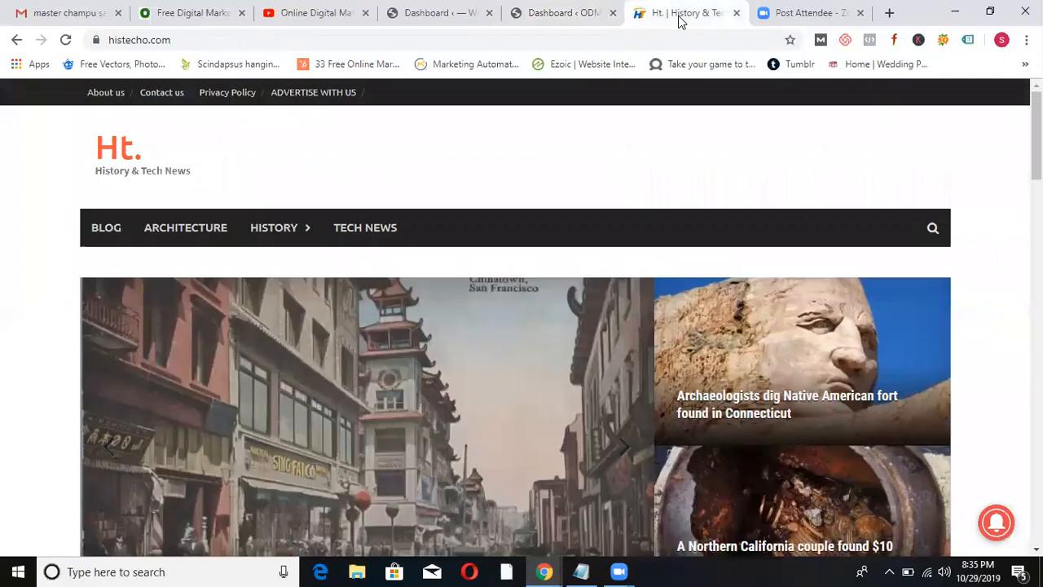
pyautogui.click(593, 11)
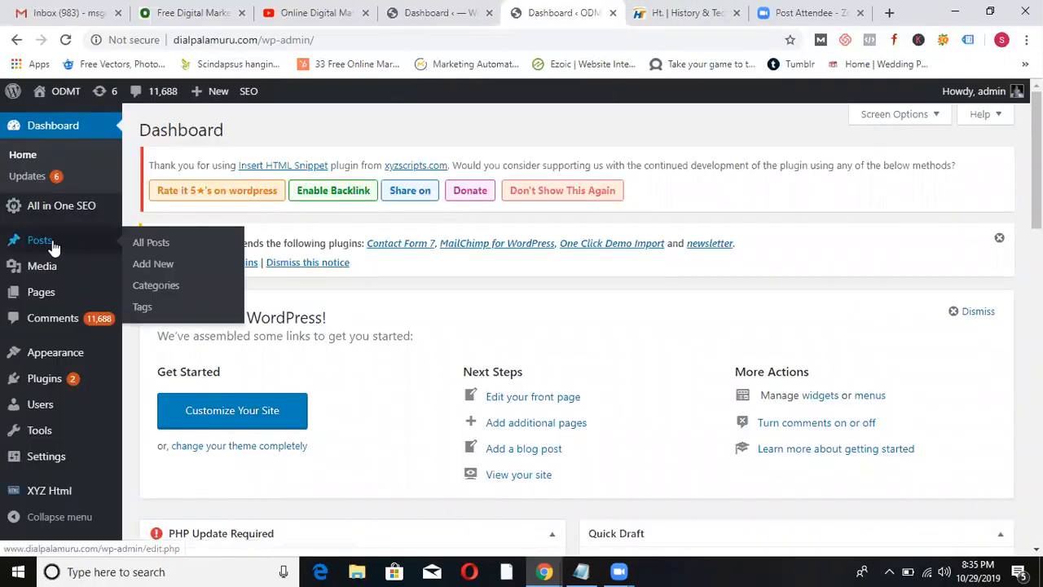
pyautogui.click(48, 244)
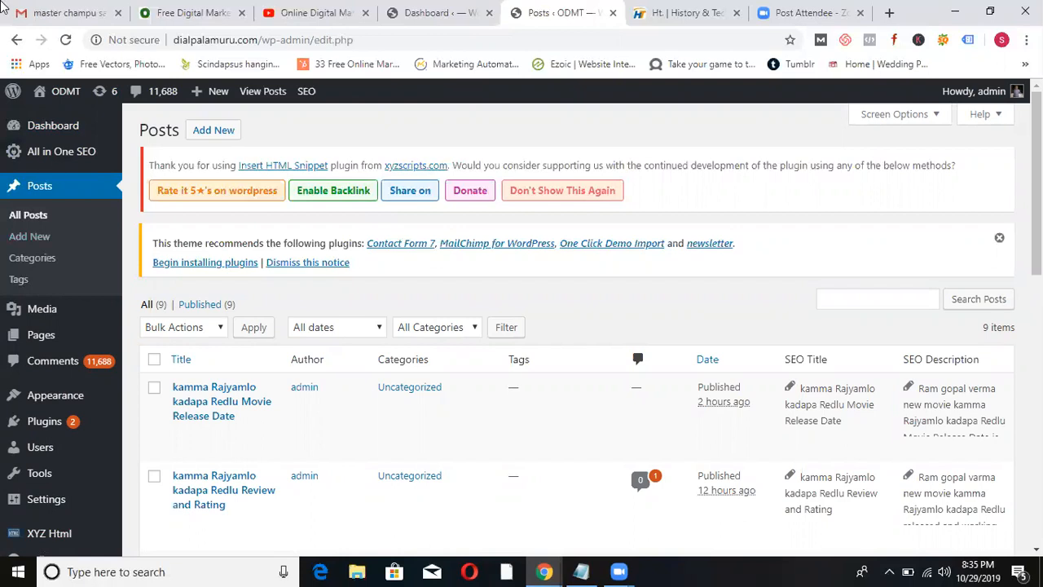
# Go to the odmt.in home page and look over its static introduction and course sections.
pyautogui.click(200, 13)
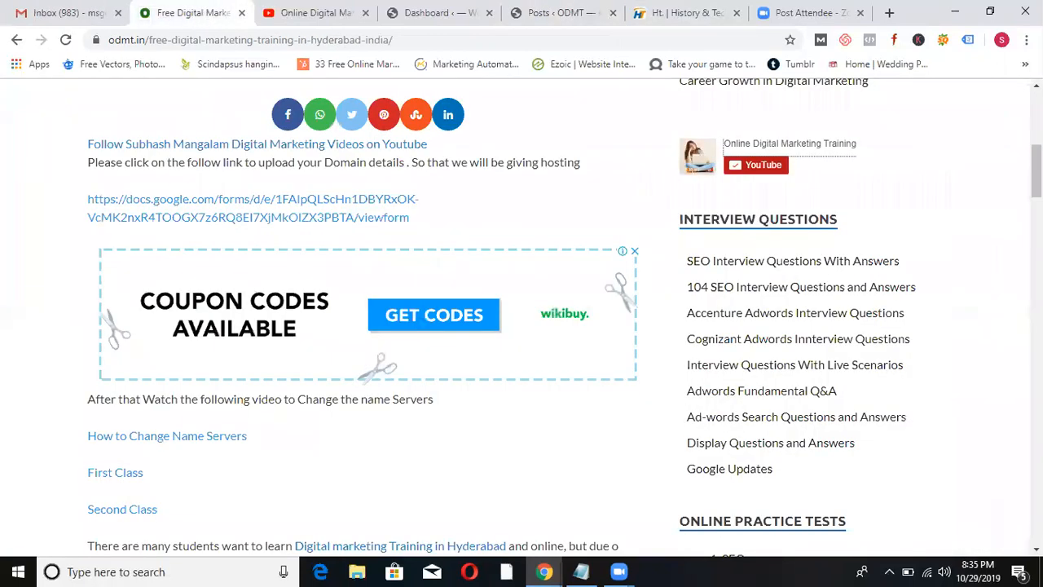
pyautogui.scroll(6, 263, 142)
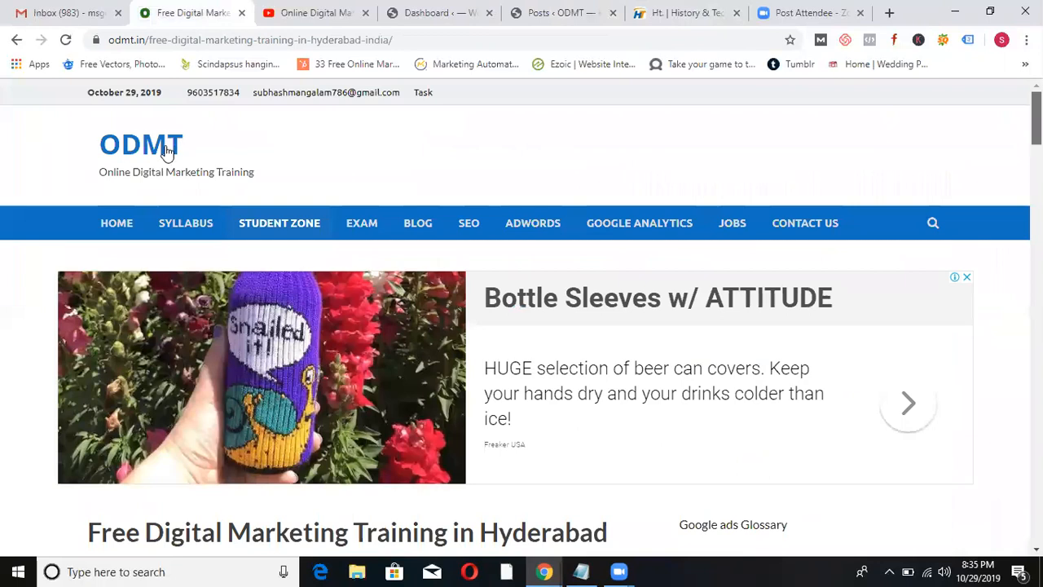
pyautogui.click(167, 153)
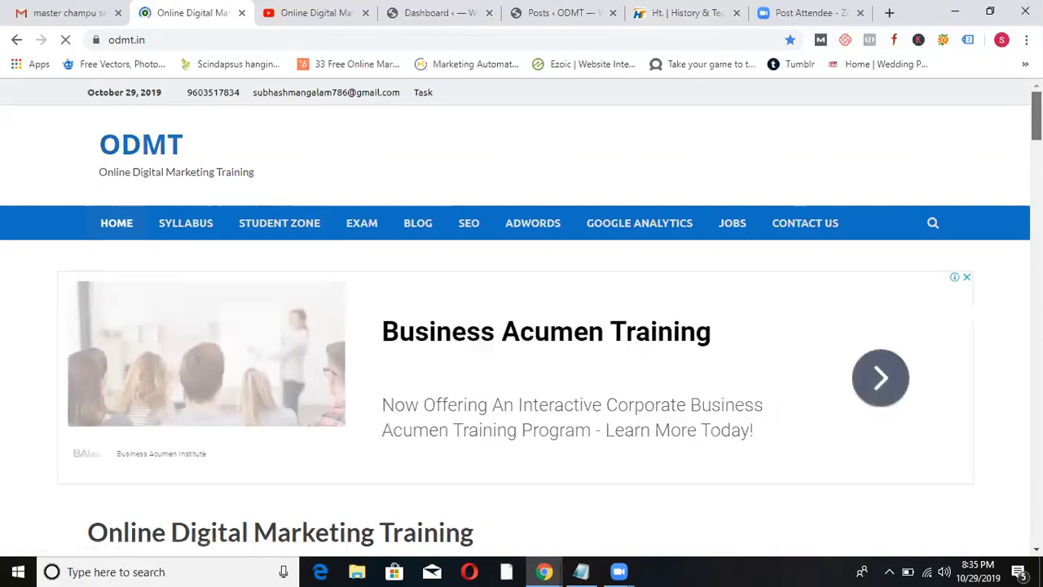
pyautogui.scroll(-5, 522, 326)
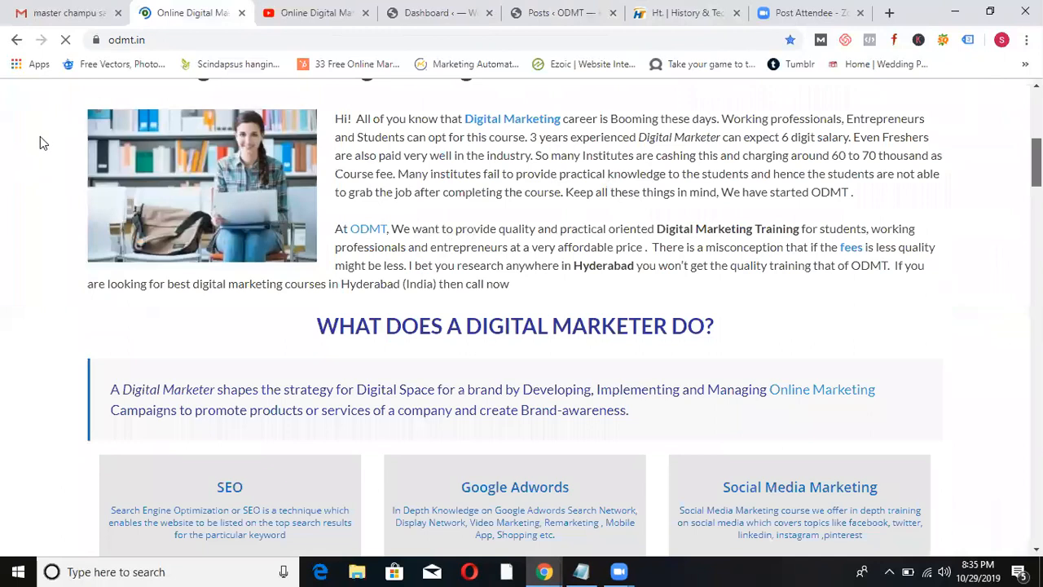
pyautogui.scroll(6, 40, 136)
# Open the blog page of odmt.in and examine how its posts are listed with categories, dates and excerpts.
pyautogui.click(412, 225)
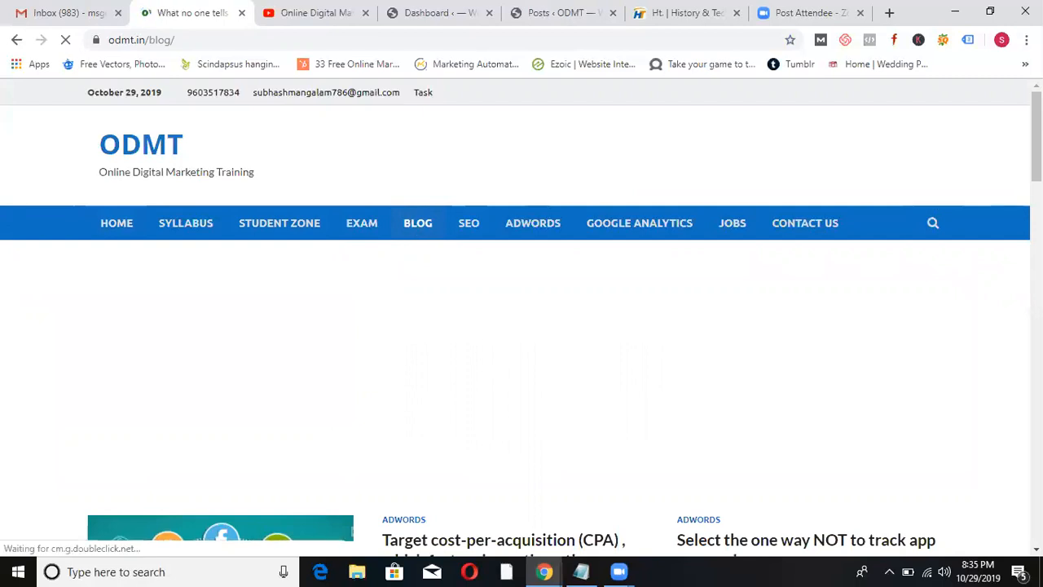
pyautogui.scroll(-2, 1010, 174)
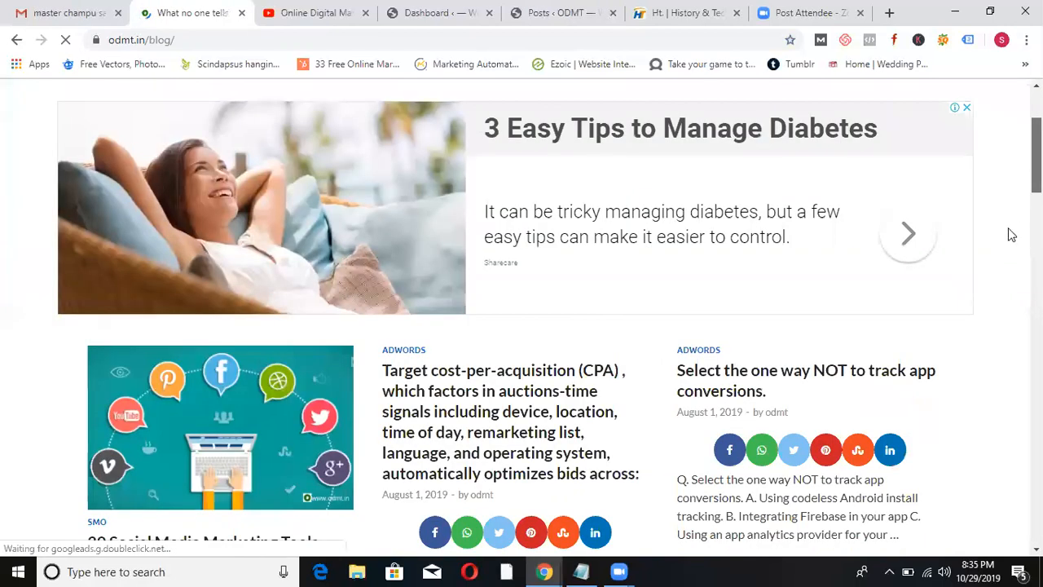
pyautogui.scroll(-6, 1008, 282)
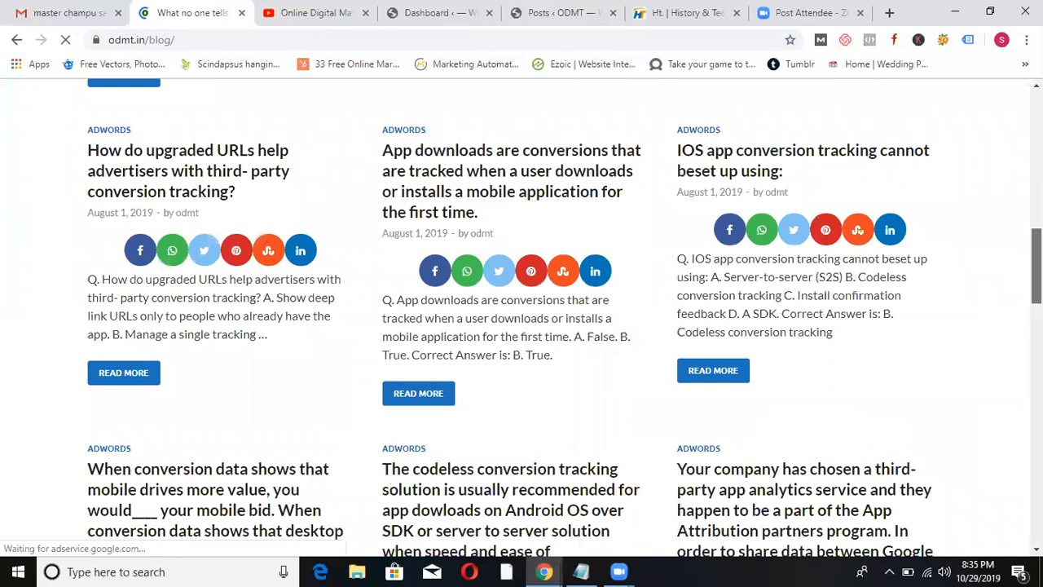
pyautogui.scroll(5, 999, 163)
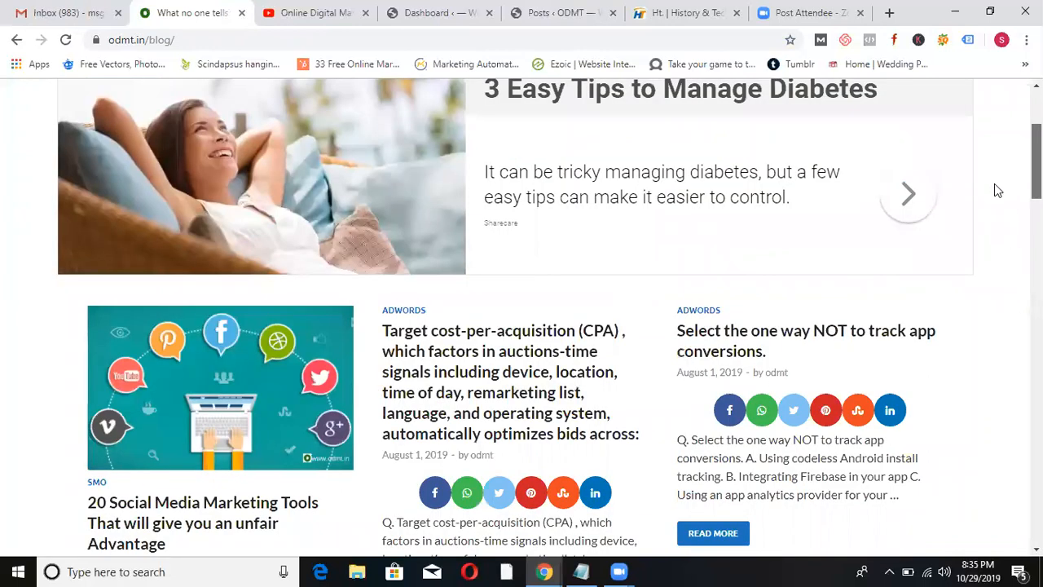
pyautogui.scroll(-1, 994, 179)
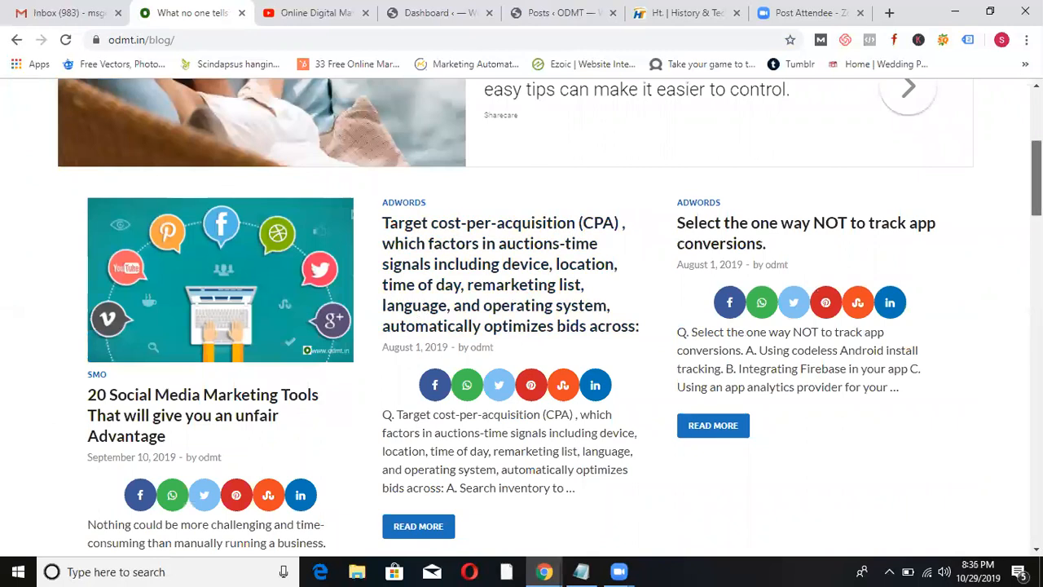
pyautogui.scroll(-2, 522, 318)
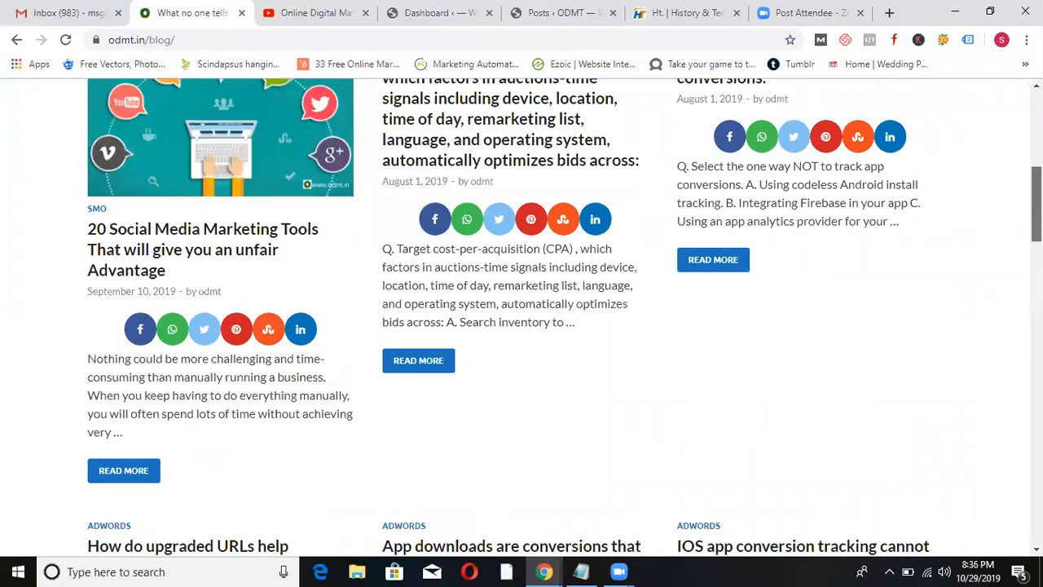
pyautogui.scroll(-3, 522, 318)
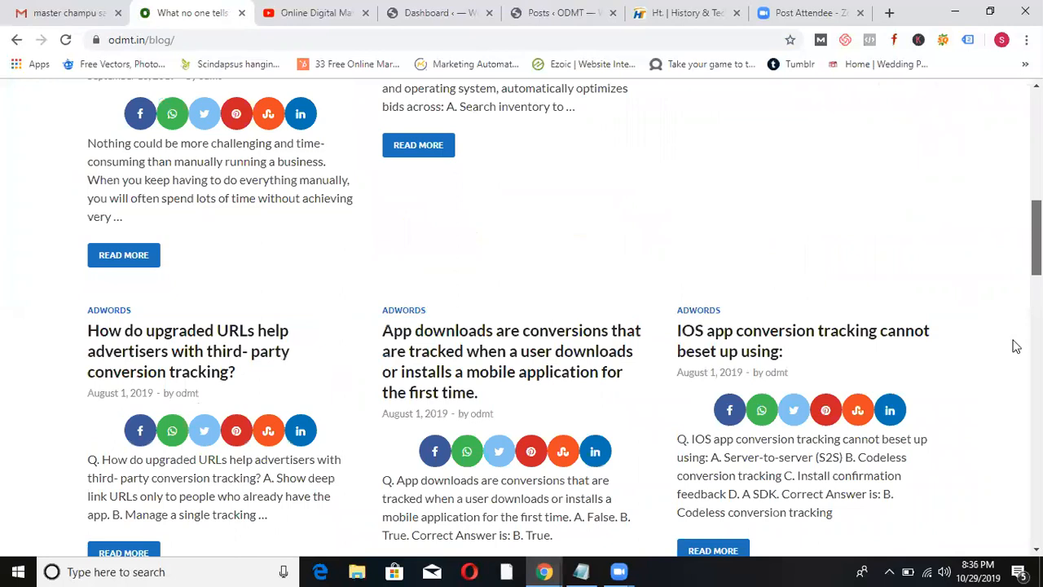
pyautogui.scroll(-8, 1016, 347)
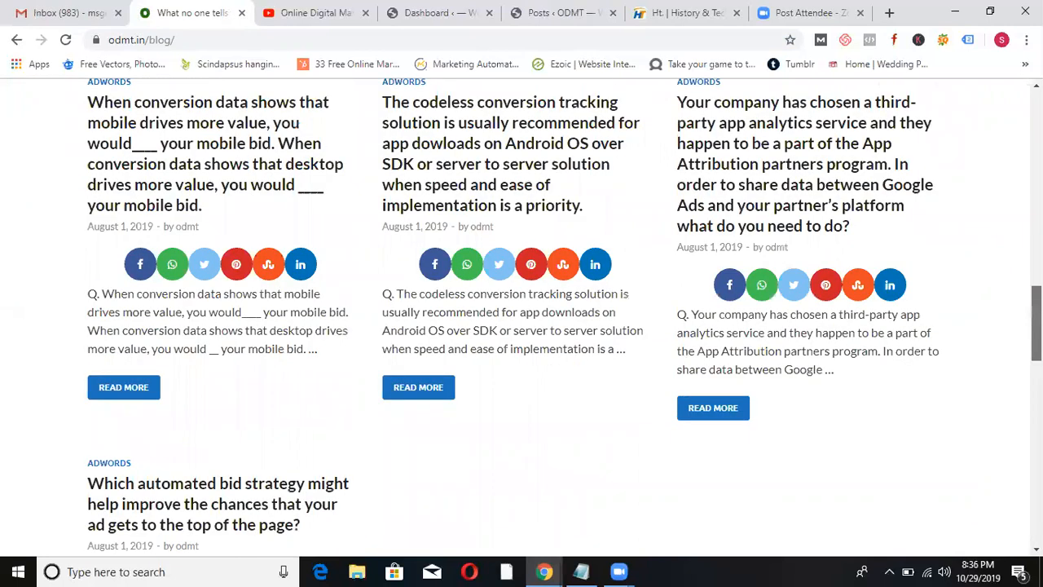
pyautogui.scroll(6, 522, 318)
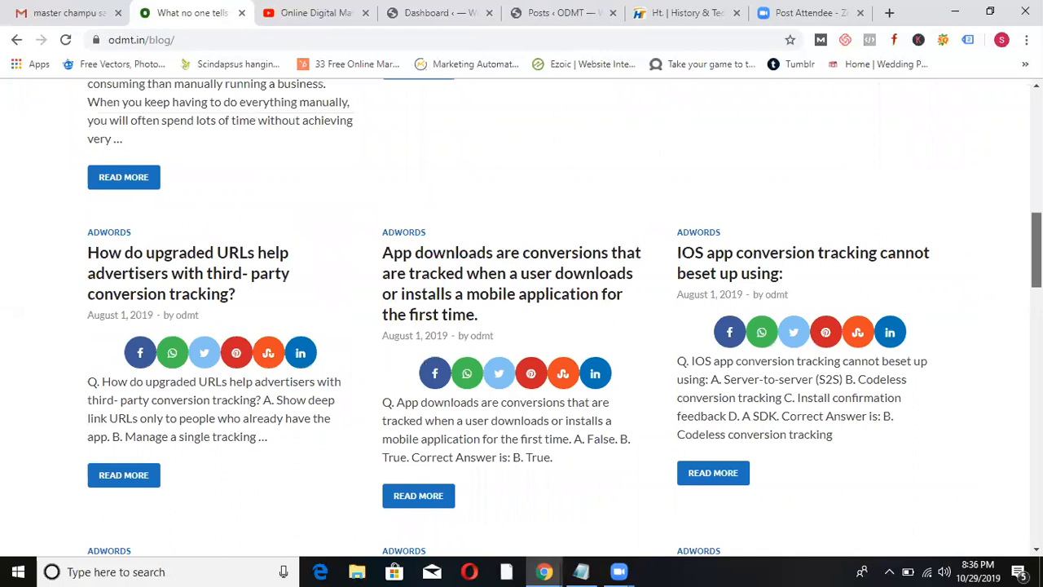
pyautogui.scroll(2, 522, 318)
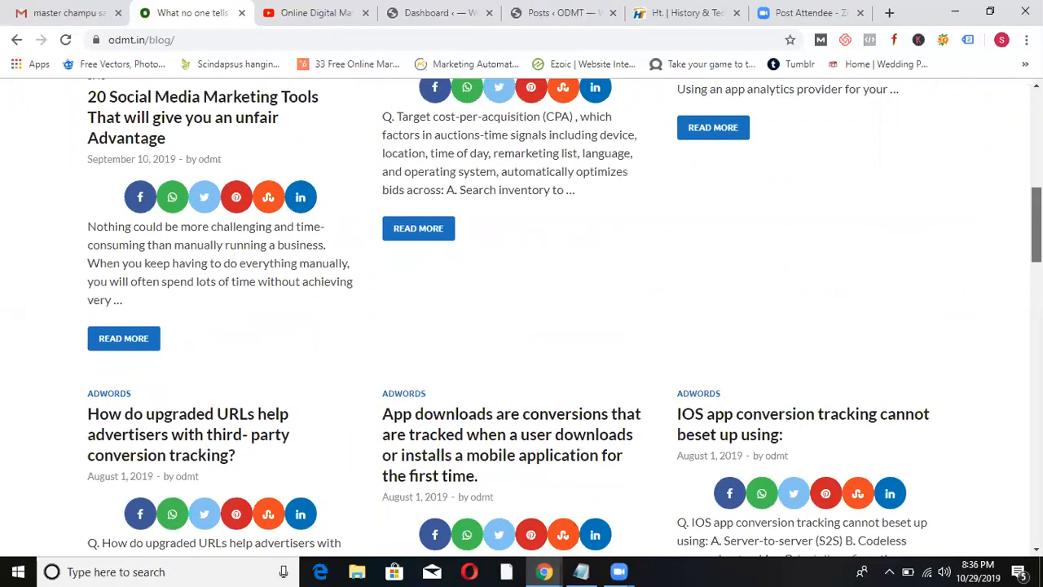
pyautogui.scroll(3, 522, 318)
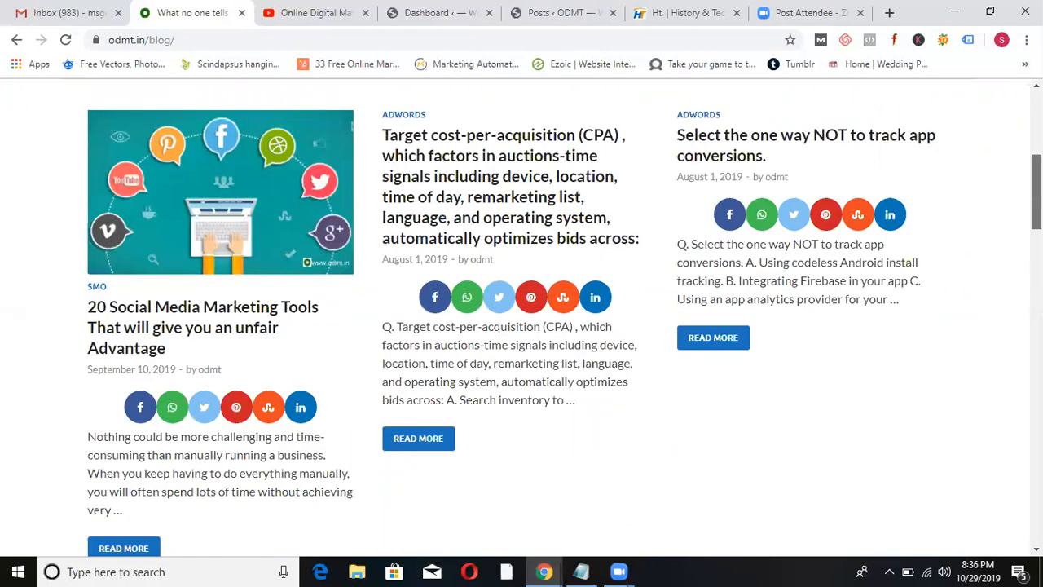
# Return to the odmt.in home page and switch back to the dialpalamuru.com posts list.
pyautogui.scroll(5, 171, 194)
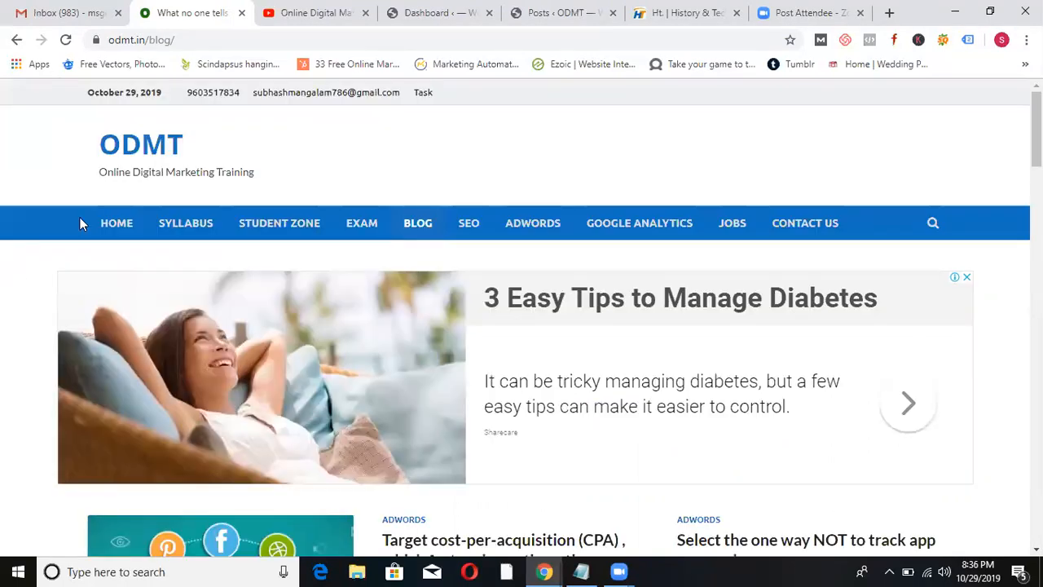
pyautogui.click(159, 152)
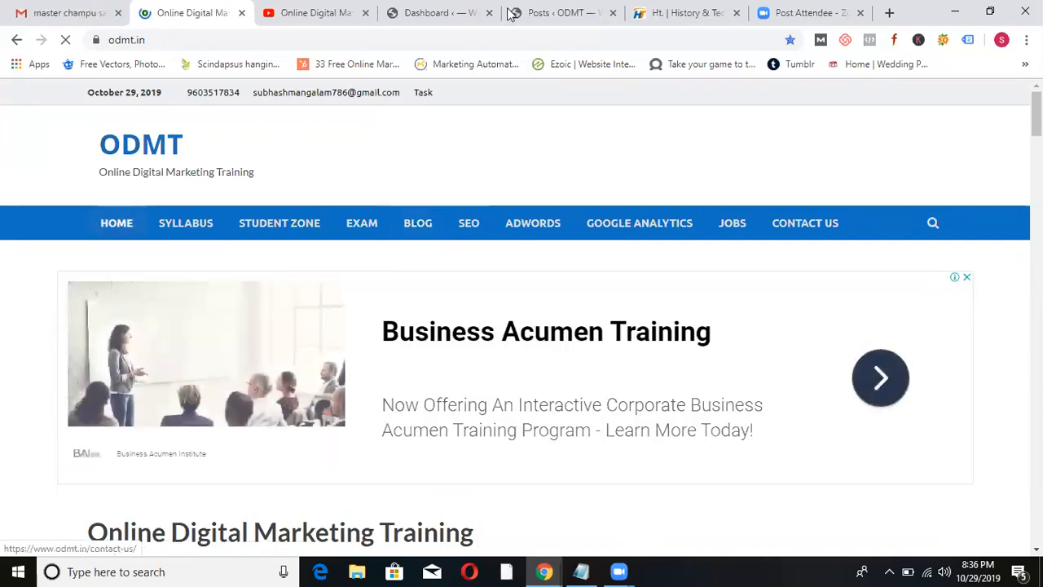
pyautogui.click(555, 13)
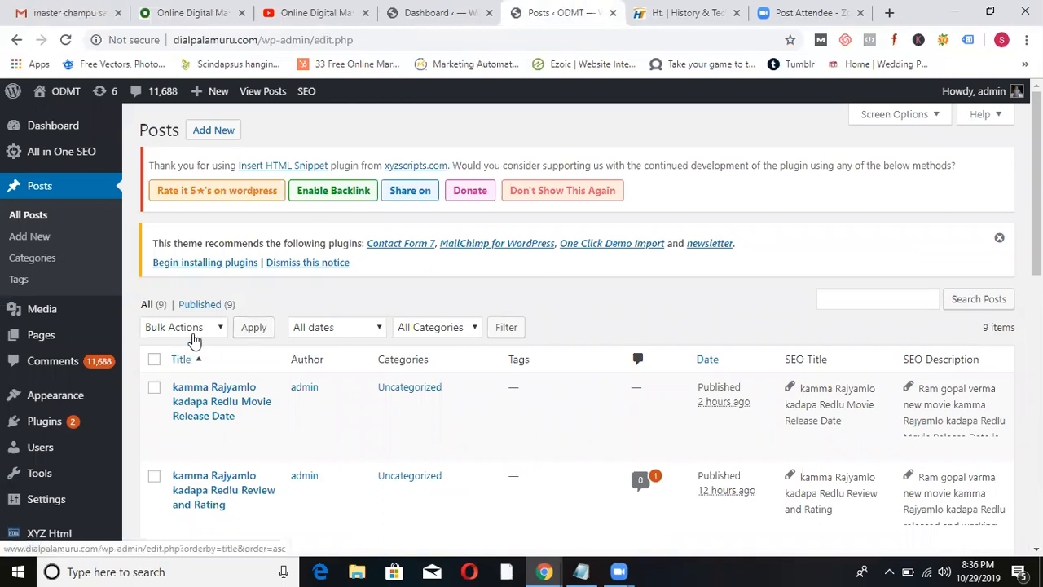
# Load dialpalamuru.com in place of the histecho.com site and look over its static home page.
pyautogui.click(685, 13)
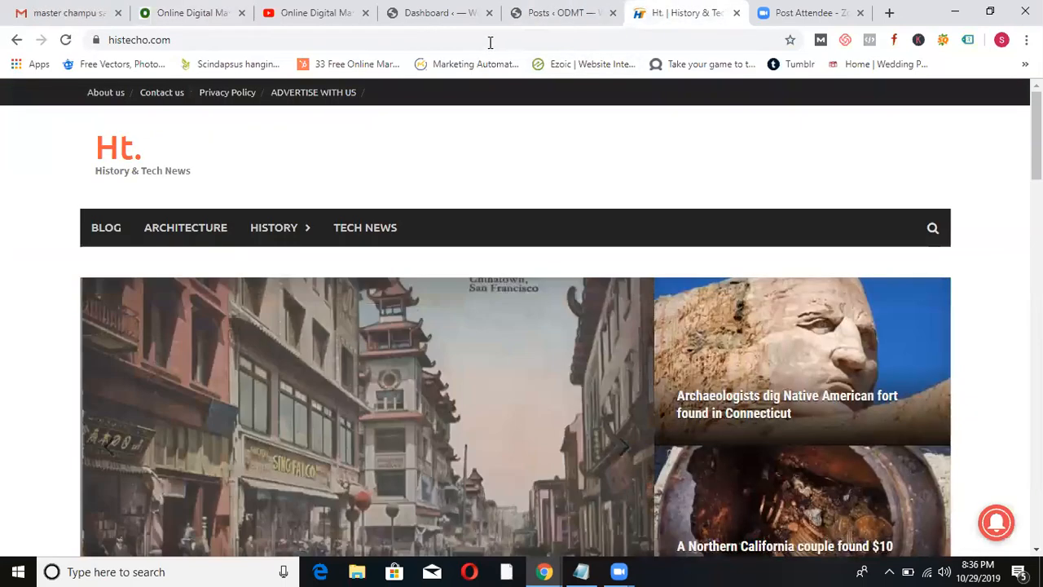
pyautogui.click(491, 42)
pyautogui.write('dialpalamuru.com')
pyautogui.press('Return')
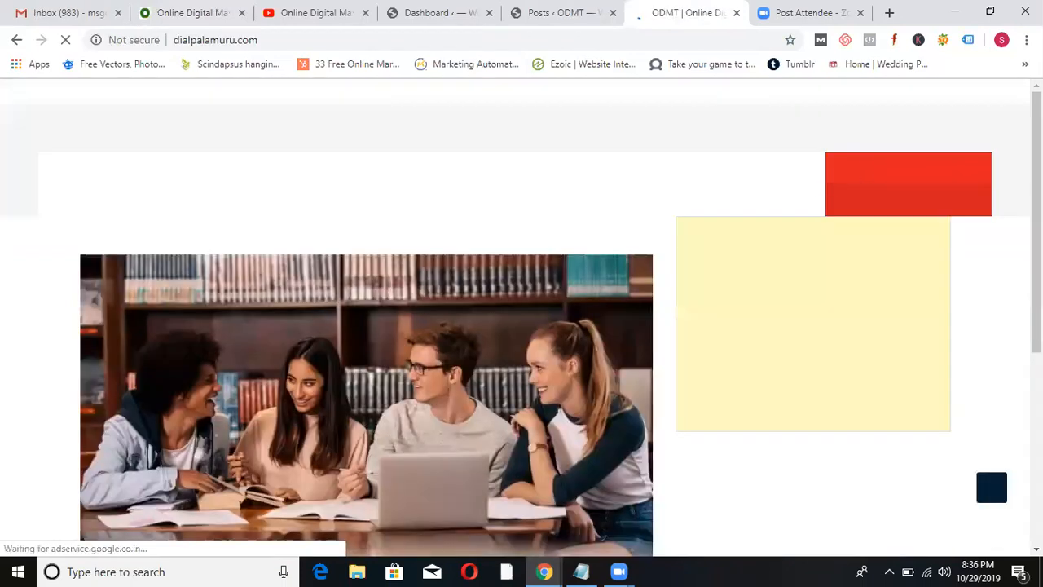
pyautogui.scroll(-2, 515, 326)
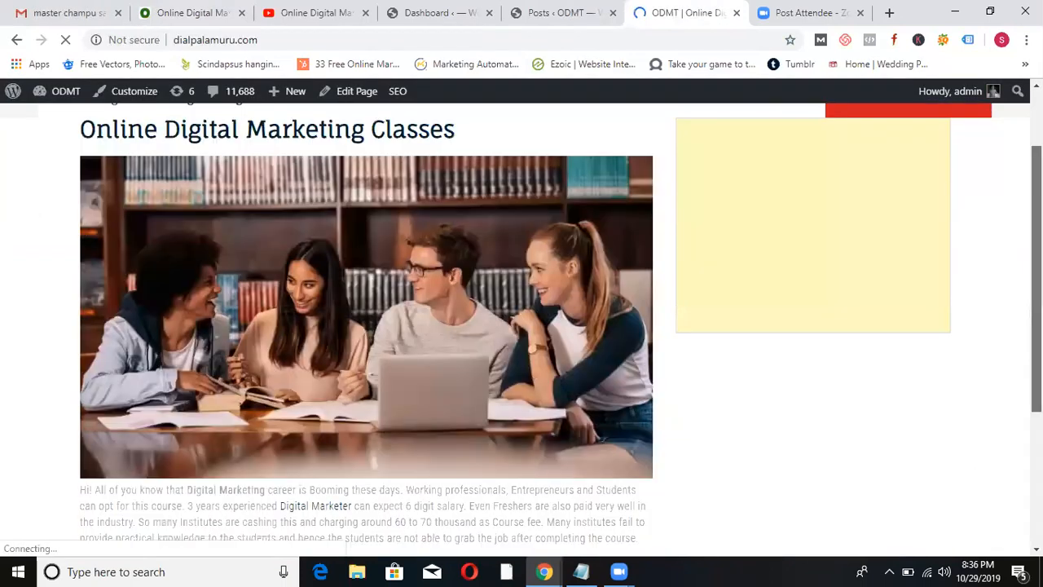
pyautogui.scroll(2, 527, 203)
# Open the blog page of dialpalamuru.com and examine how its posts are displayed.
pyautogui.click(581, 186)
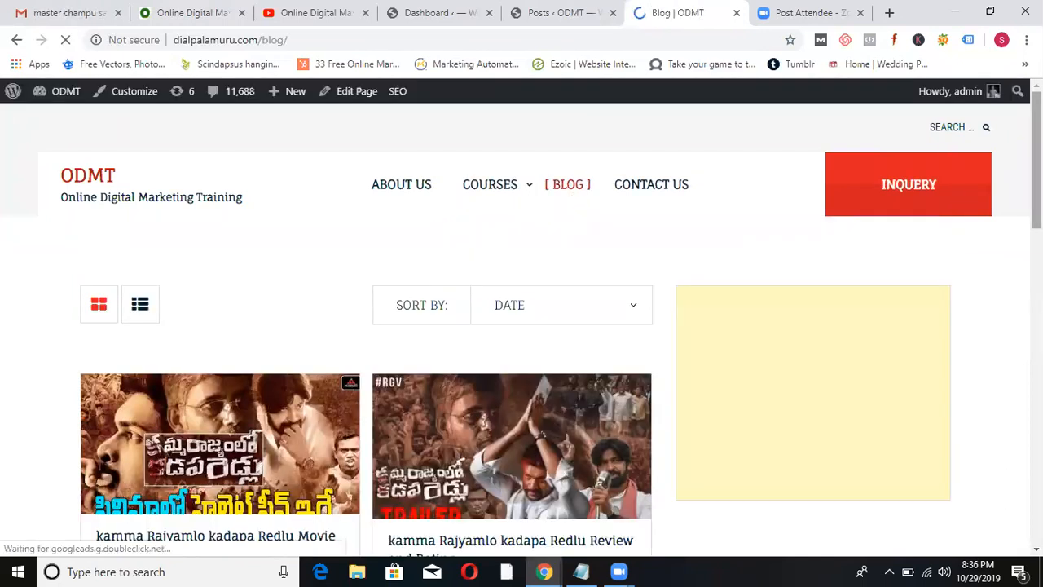
pyautogui.scroll(-2, 1004, 275)
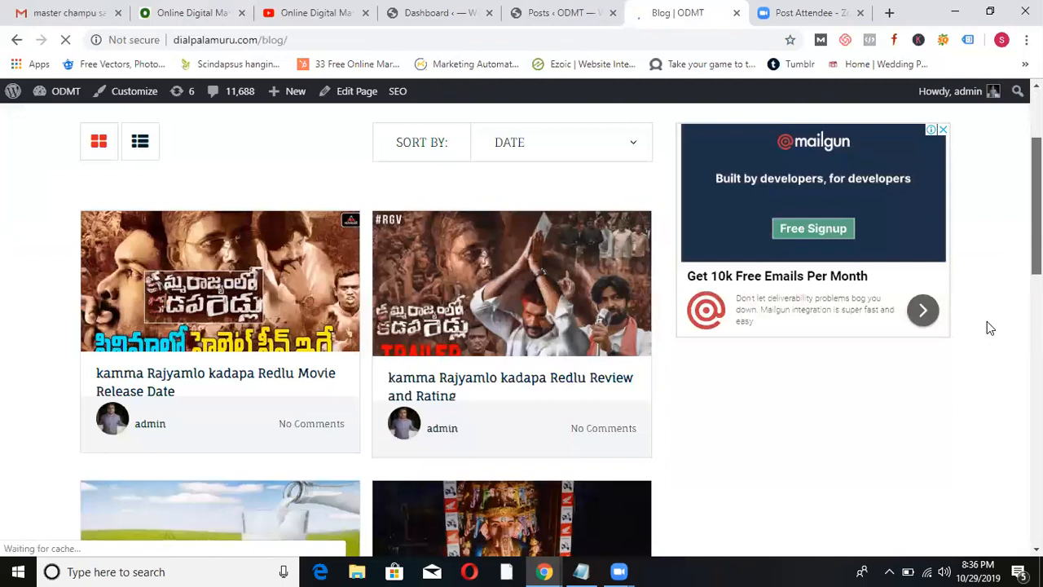
pyautogui.scroll(-2, 522, 326)
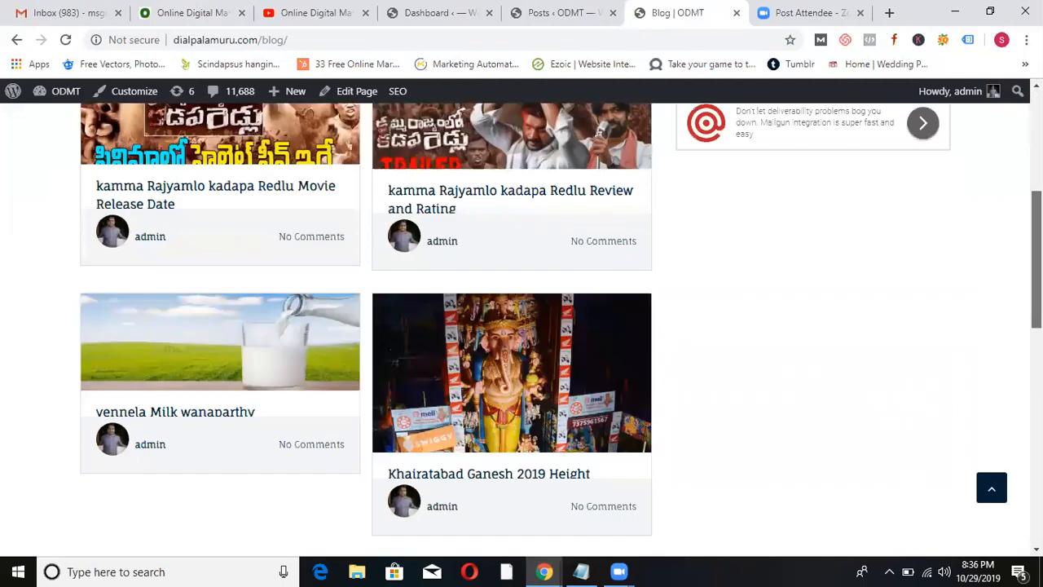
# Start a new post from the dialpalamuru.com admin posts list and title it "India vs Bangladesh Match".
pyautogui.click(564, 10)
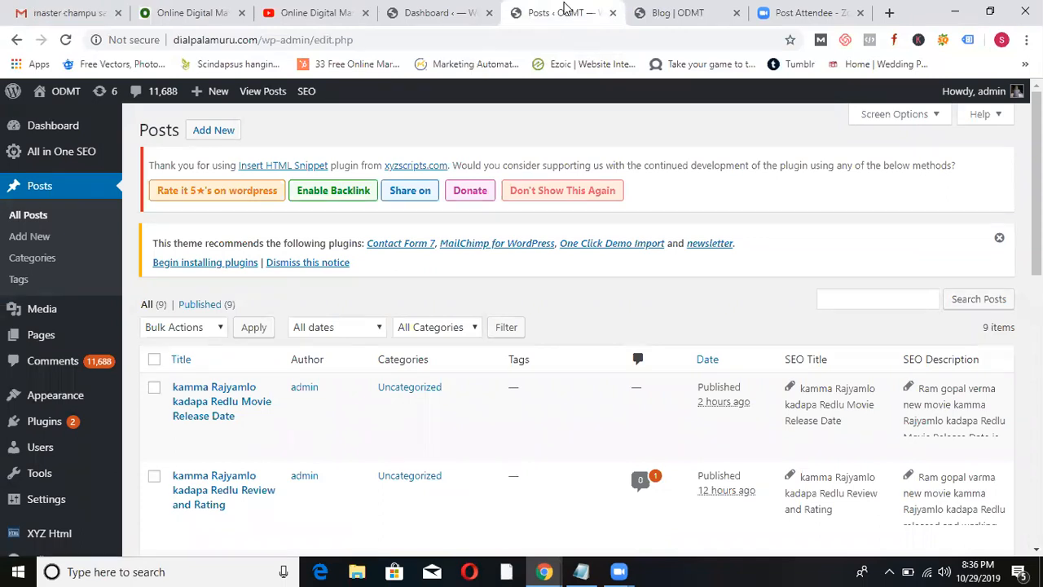
pyautogui.moveTo(49, 395)
pyautogui.click(203, 132)
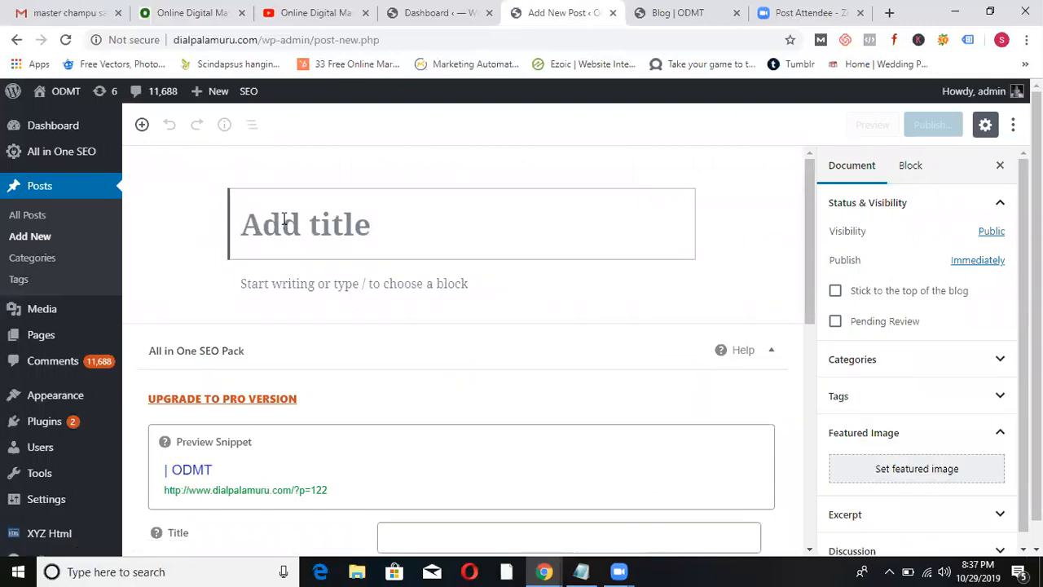
pyautogui.write('India')
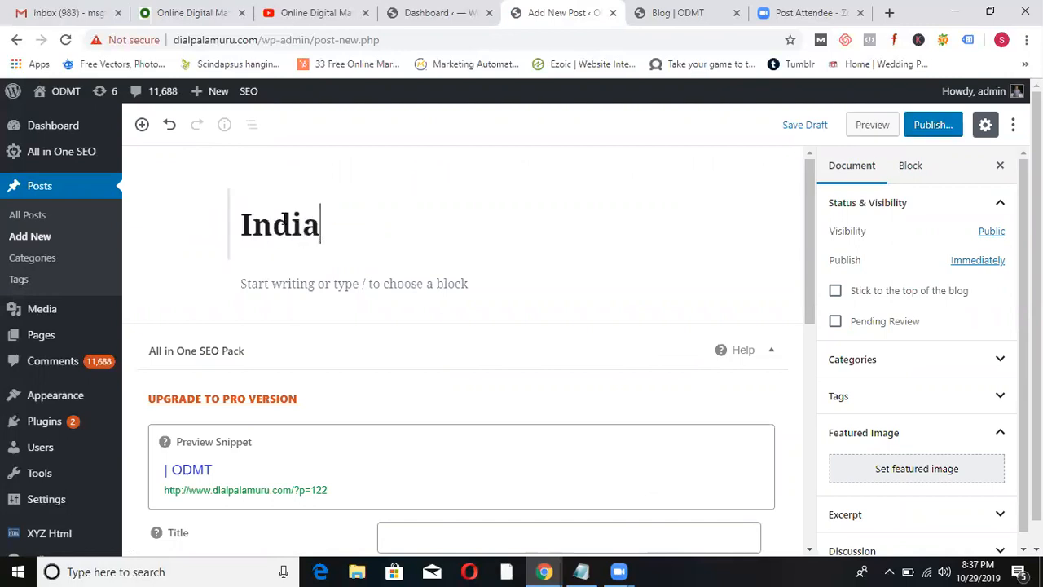
pyautogui.write(' vs ba')
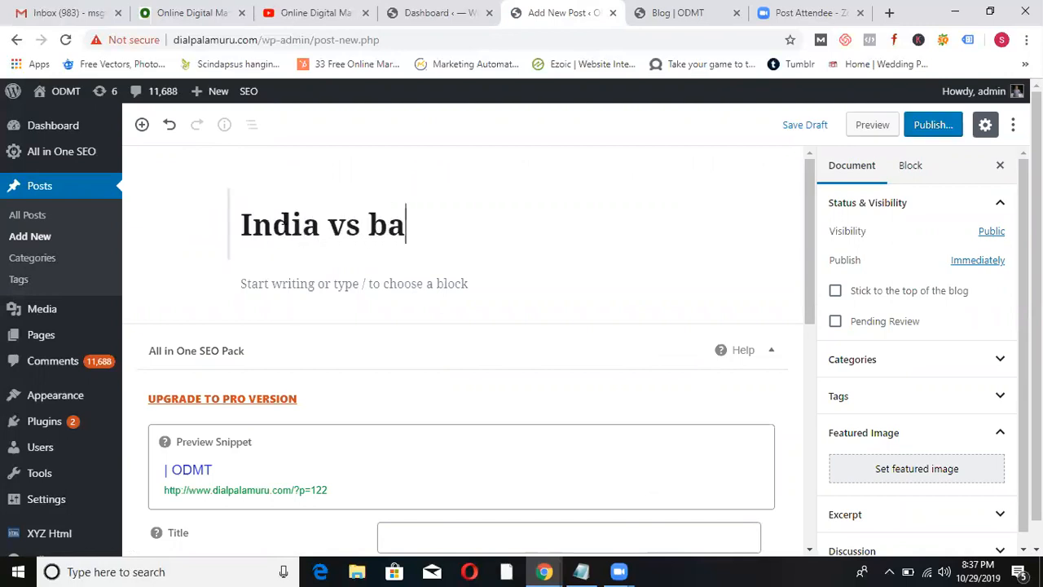
pyautogui.write('ngladesh ')
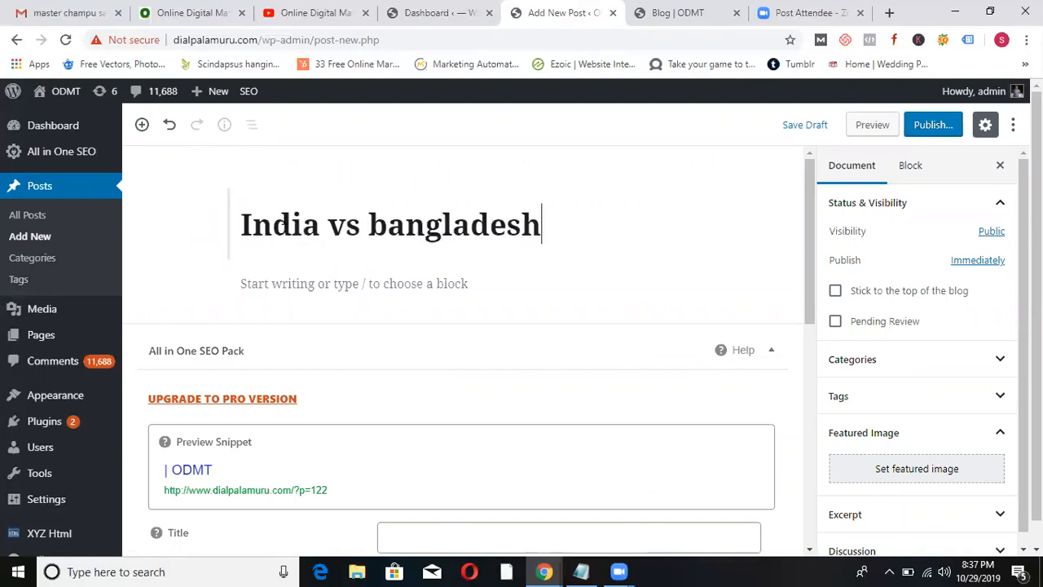
pyautogui.write('Match')
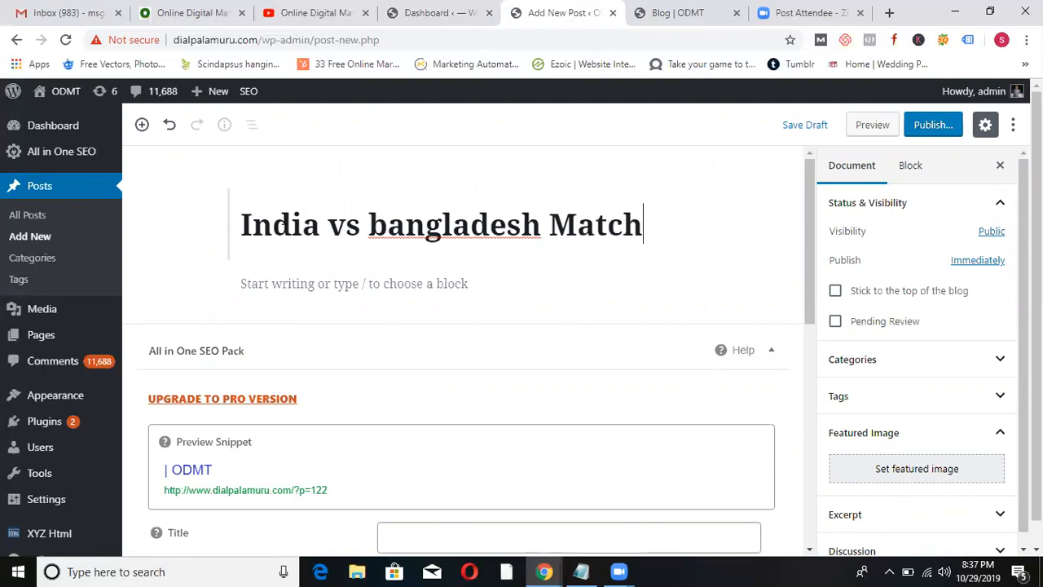
pyautogui.click(389, 224)
pyautogui.press('BackSpace')
pyautogui.write('B')
# Fill the post body with two placeholder paragraphs, "jfnedjkfnbdfkn" and "snmvkdfmvlkm".
pyautogui.click(359, 286)
pyautogui.write('jfnedjkfnbdfkn')
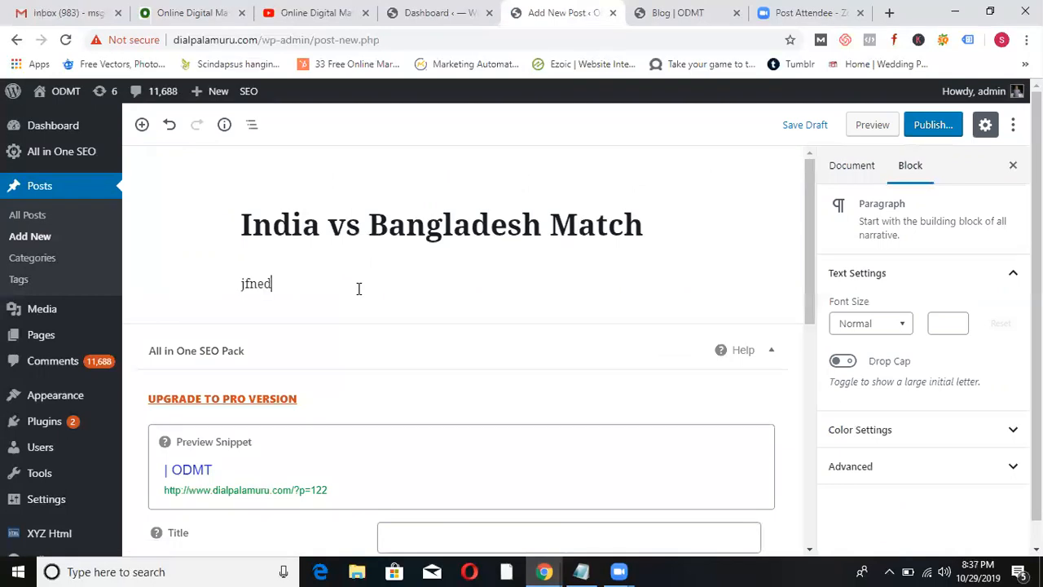
pyautogui.press('Return')
pyautogui.write('snmvkdfmvlkm')
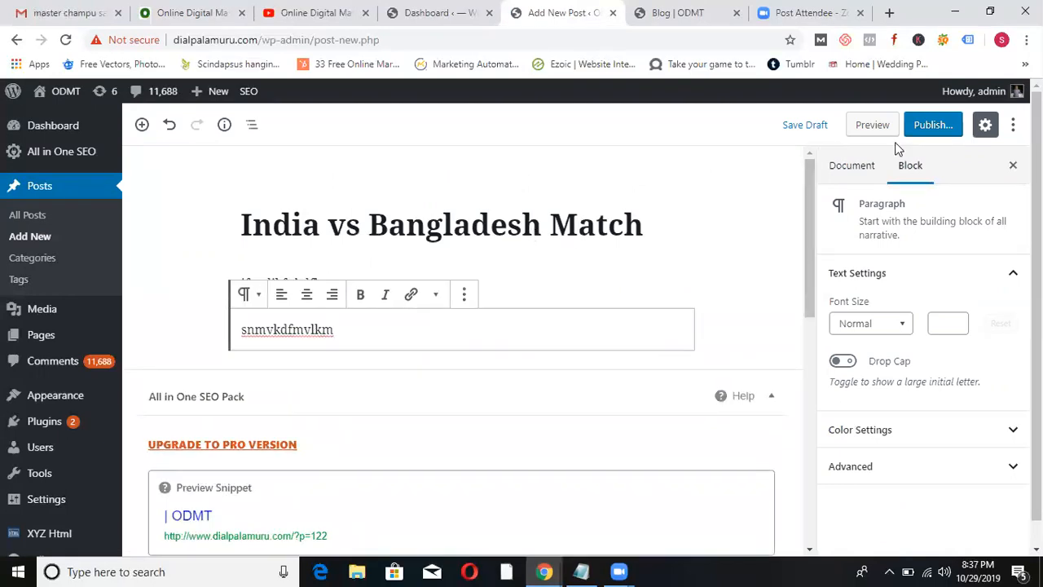
# Show the post's document settings and look over visibility, categories, tags, featured image, excerpt and discussion.
pyautogui.click(858, 166)
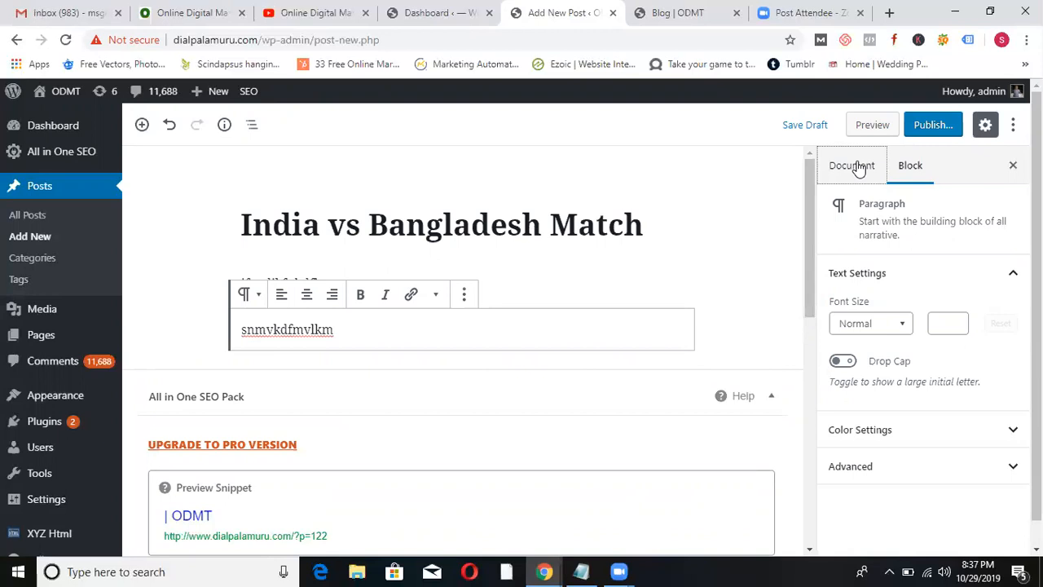
pyautogui.click(491, 222)
pyautogui.click(377, 313)
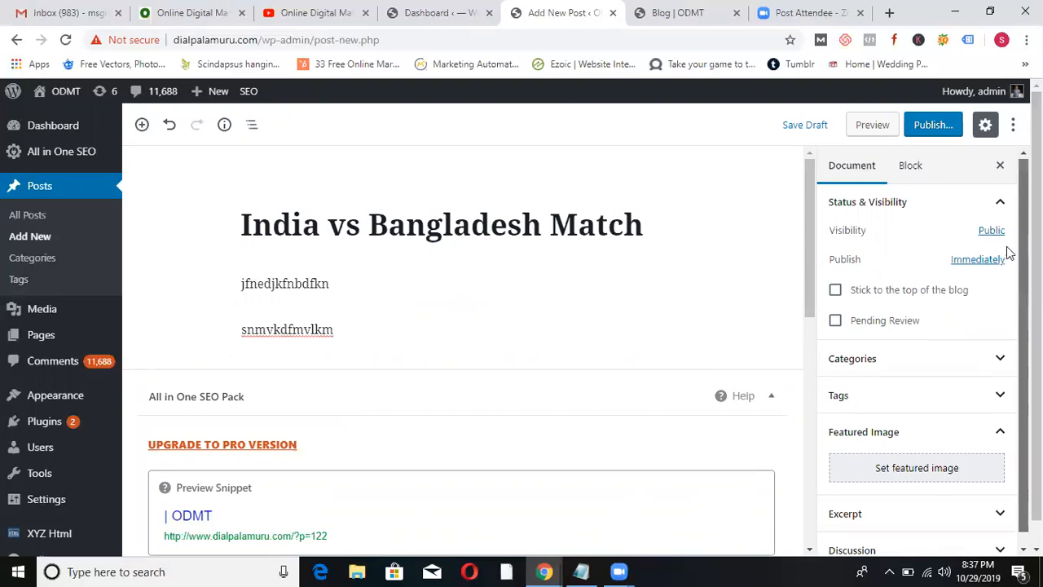
pyautogui.scroll(-1, 1011, 244)
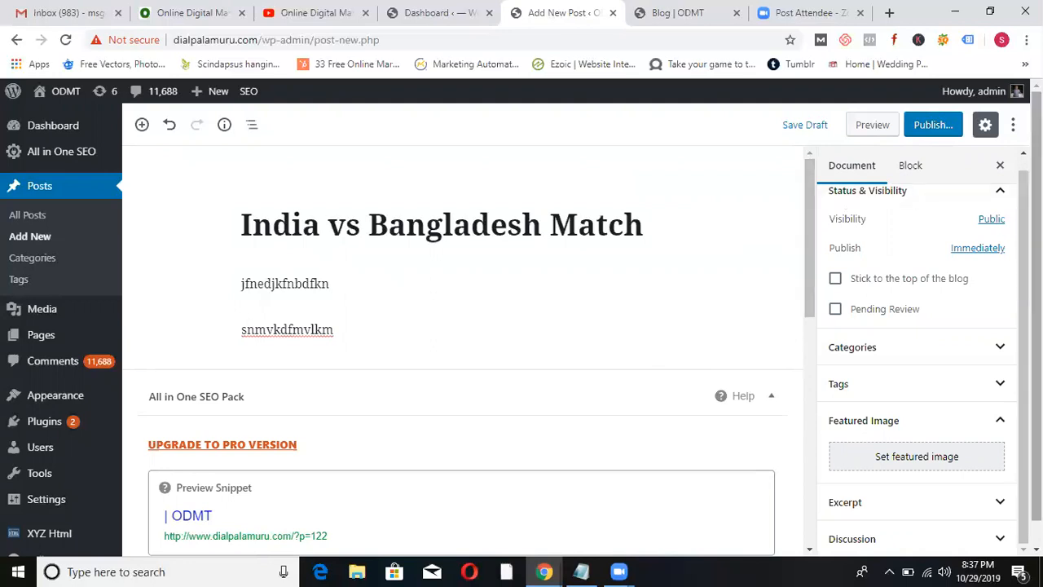
# Switch to the p.tekcourses.com WordPress admin and start a new post from its posts list.
pyautogui.click(436, 12)
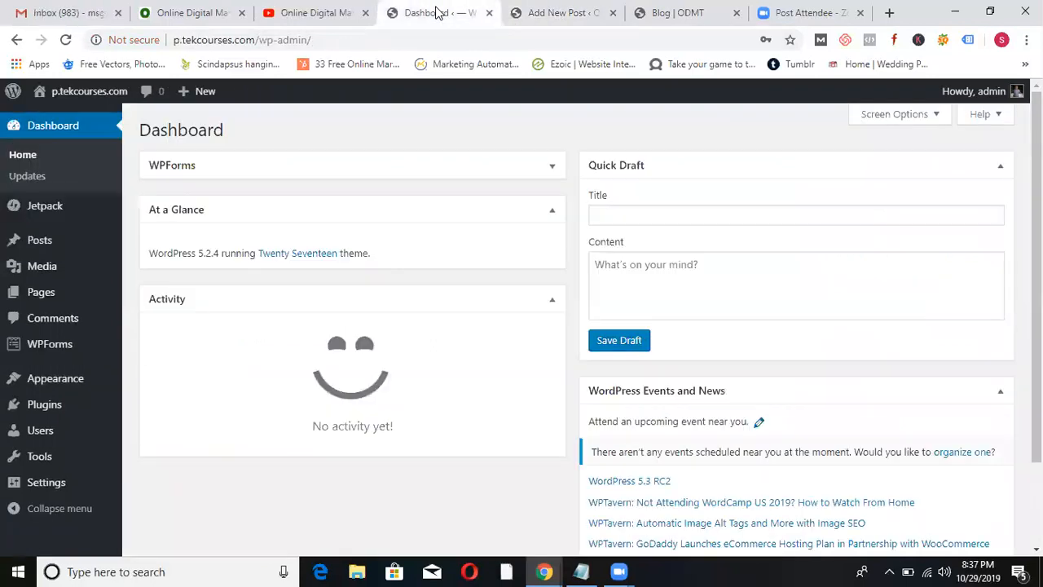
pyautogui.click(540, 13)
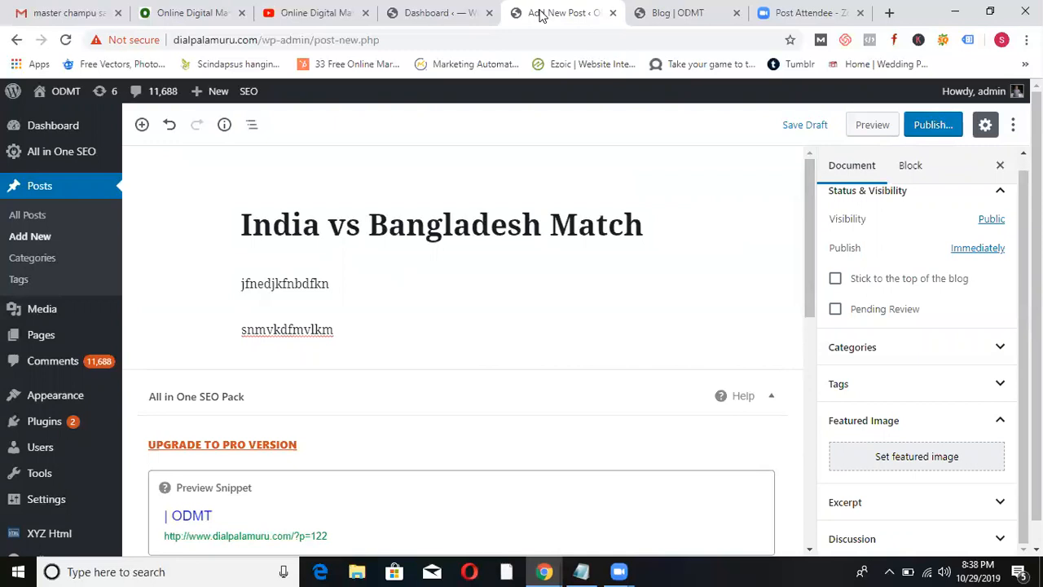
pyautogui.click(412, 14)
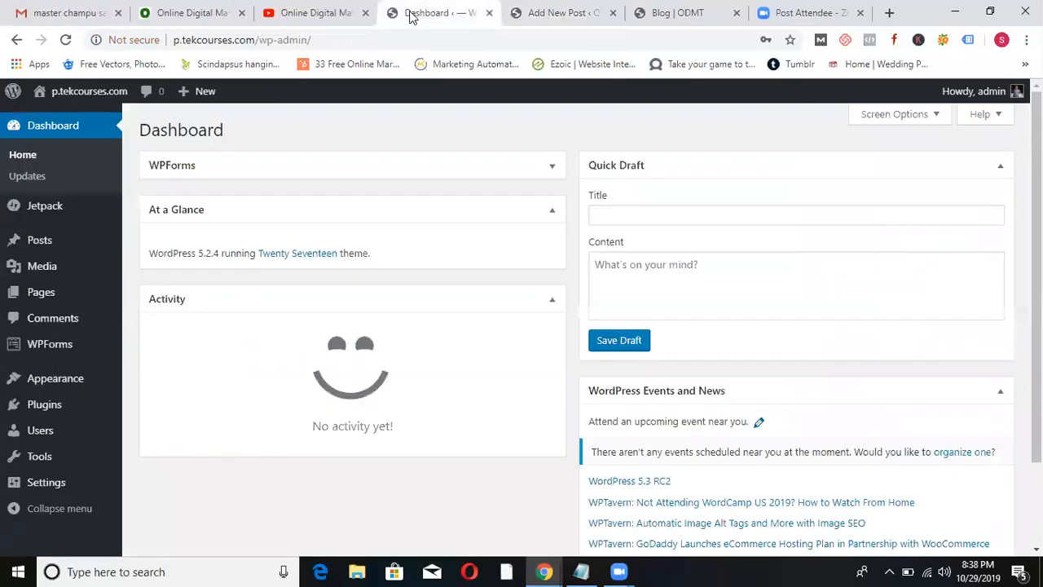
pyautogui.click(55, 241)
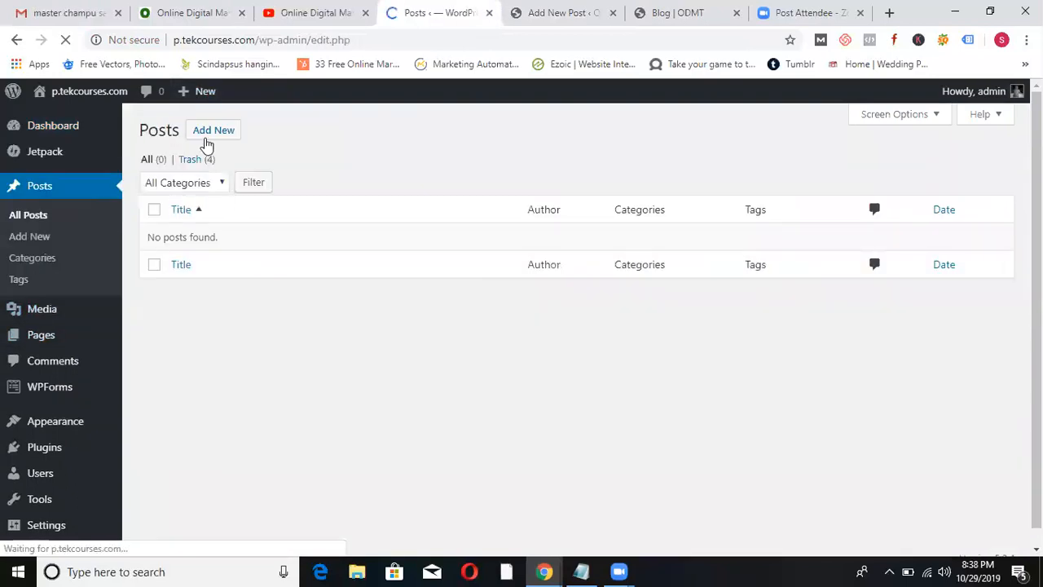
pyautogui.click(209, 137)
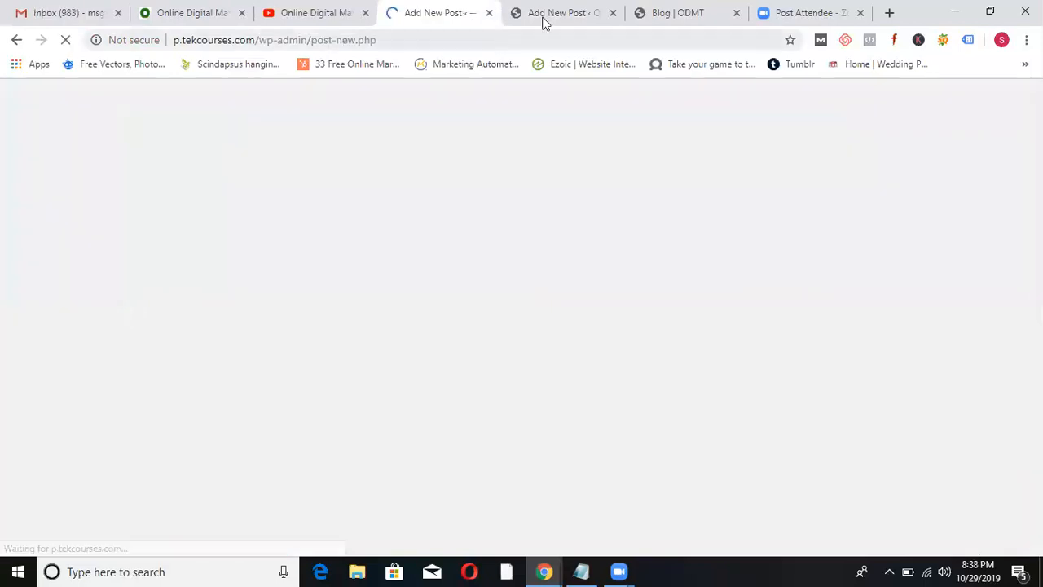
# Copy the title "India vs Bangladesh Match" from the dialpalamuru.com draft into the new p.tekcourses.com post.
pyautogui.click(548, 18)
pyautogui.tripleClick(396, 225)
pyautogui.hotkey('ctrl', 'c')
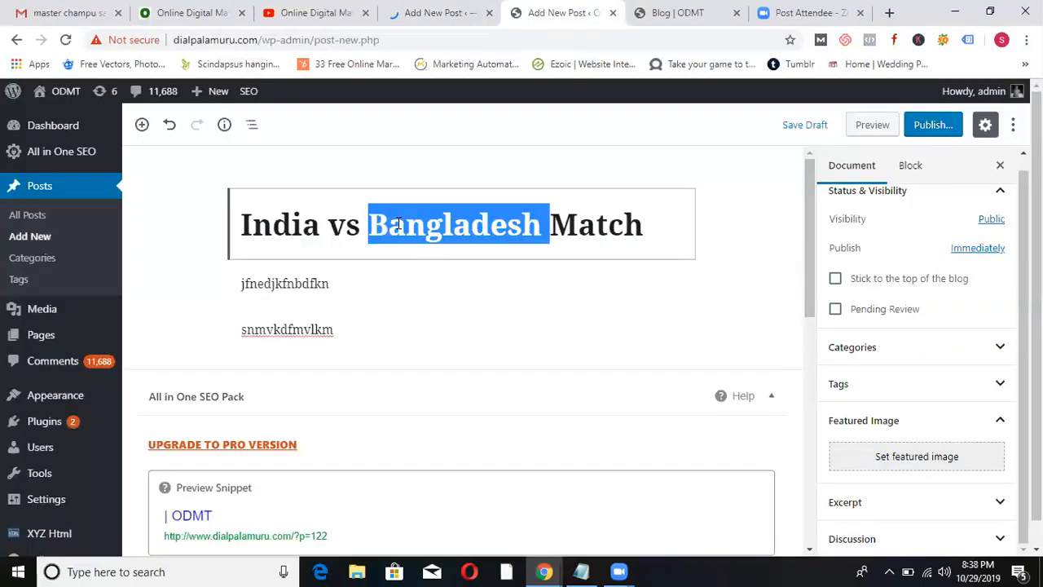
pyautogui.click(423, 15)
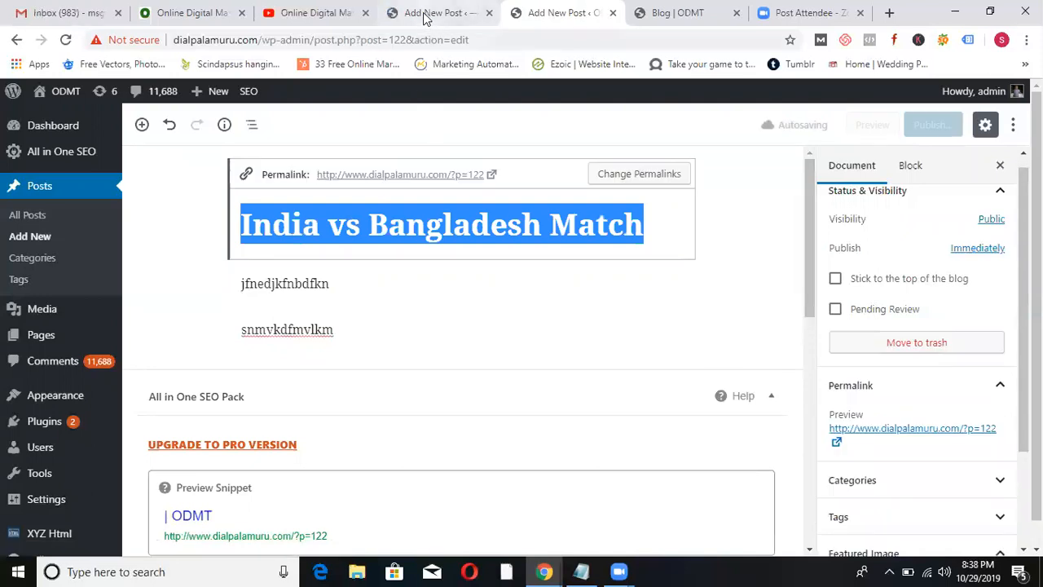
pyautogui.click(251, 250)
pyautogui.hotkey('ctrl', 'v')
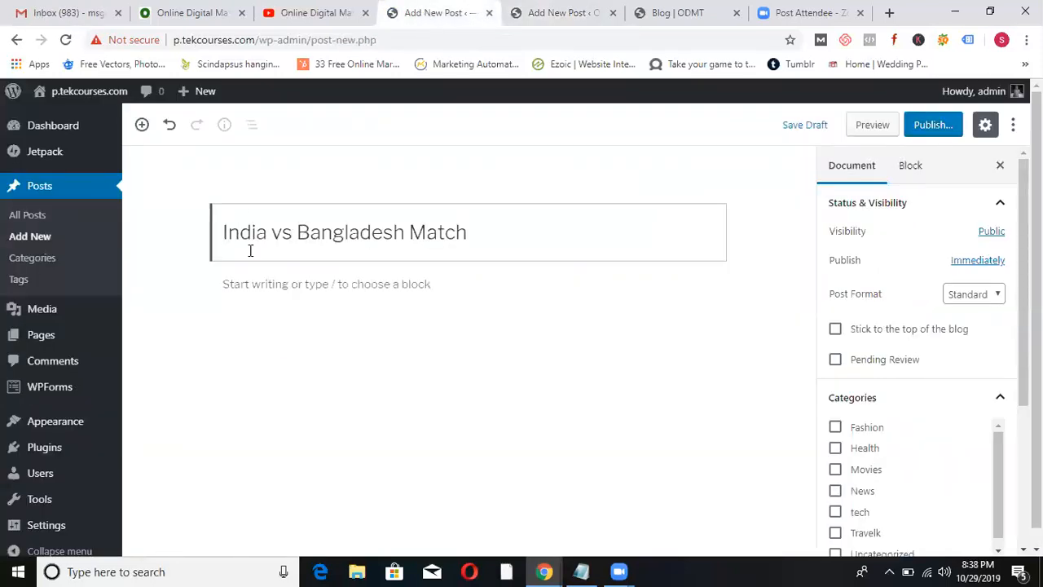
# Search Google for "India vs Bangladesh Match" in the tab holding the dialpalamuru.com draft.
pyautogui.click(565, 16)
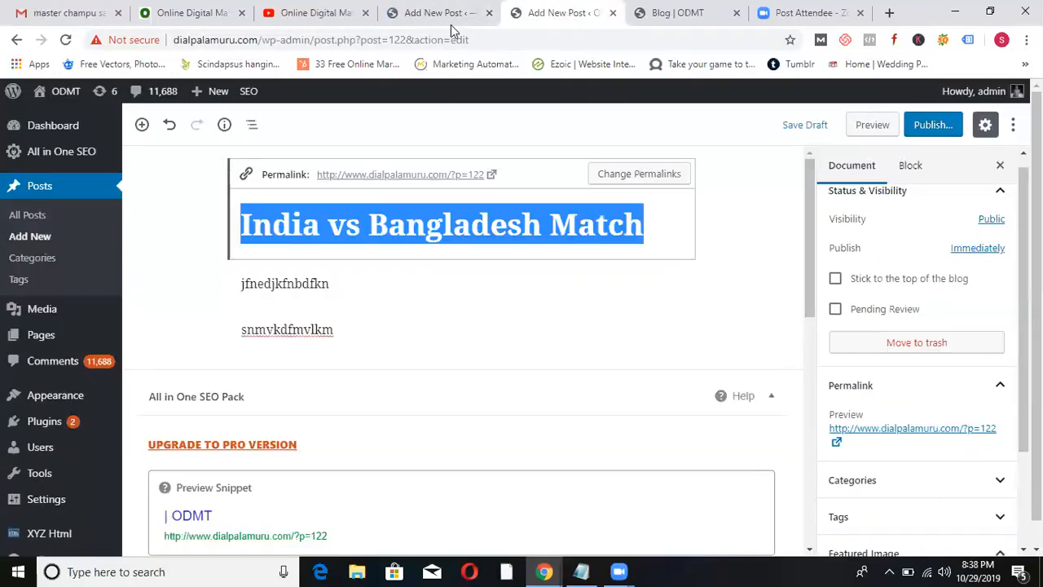
pyautogui.click(440, 39)
pyautogui.hotkey('ctrl', 'v')
pyautogui.press('Return')
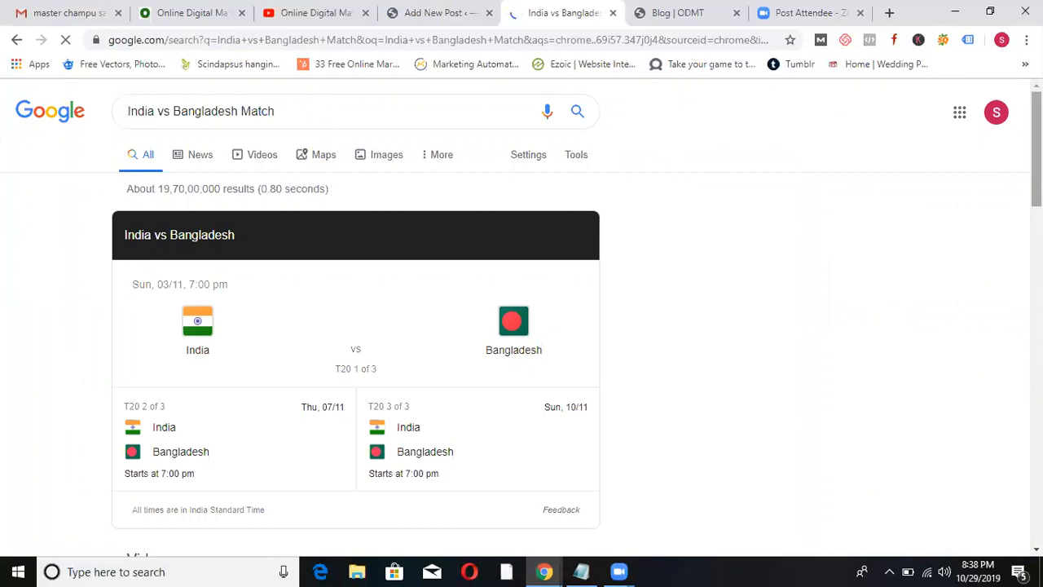
# Open the News18 result "India vs Bangladesh | Virat Kohli & Co Face Terror Threat" in a new tab and switch to it.
pyautogui.scroll(-5, 362, 326)
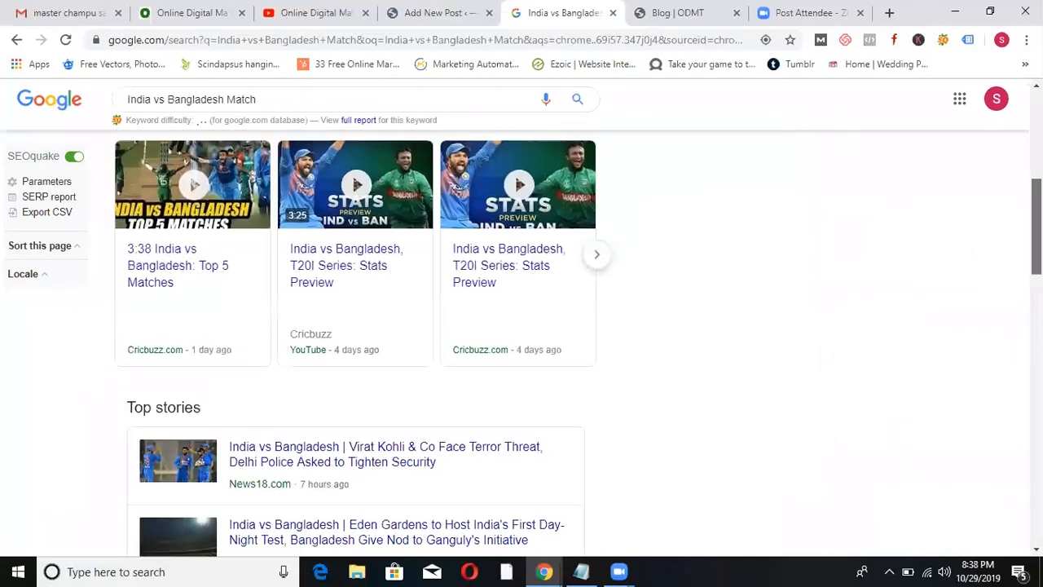
pyautogui.scroll(1, 888, 170)
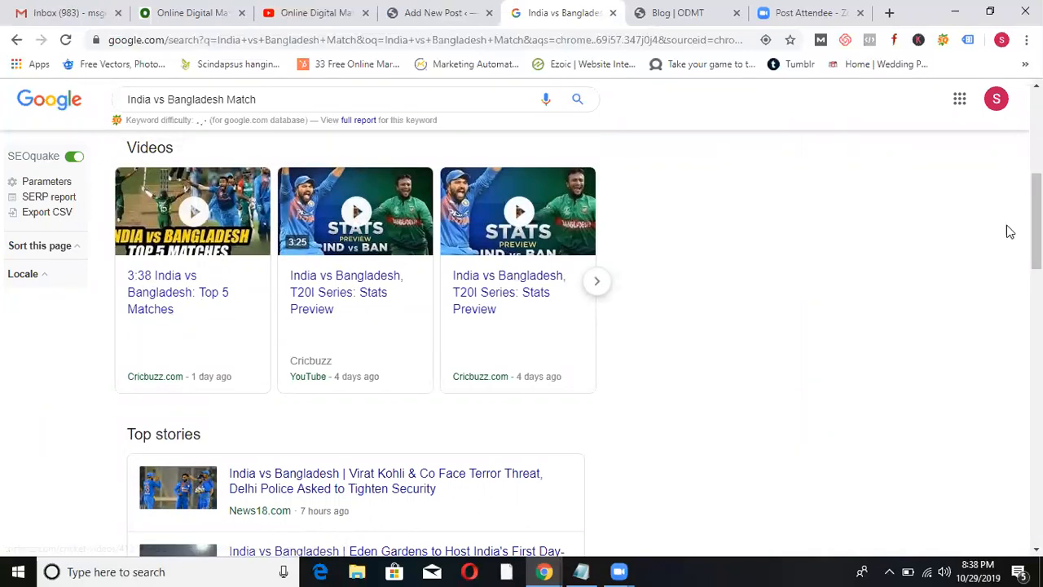
pyautogui.moveTo(1035, 249); pyautogui.dragTo(1014, 258)
pyautogui.scroll(-3, 1014, 263)
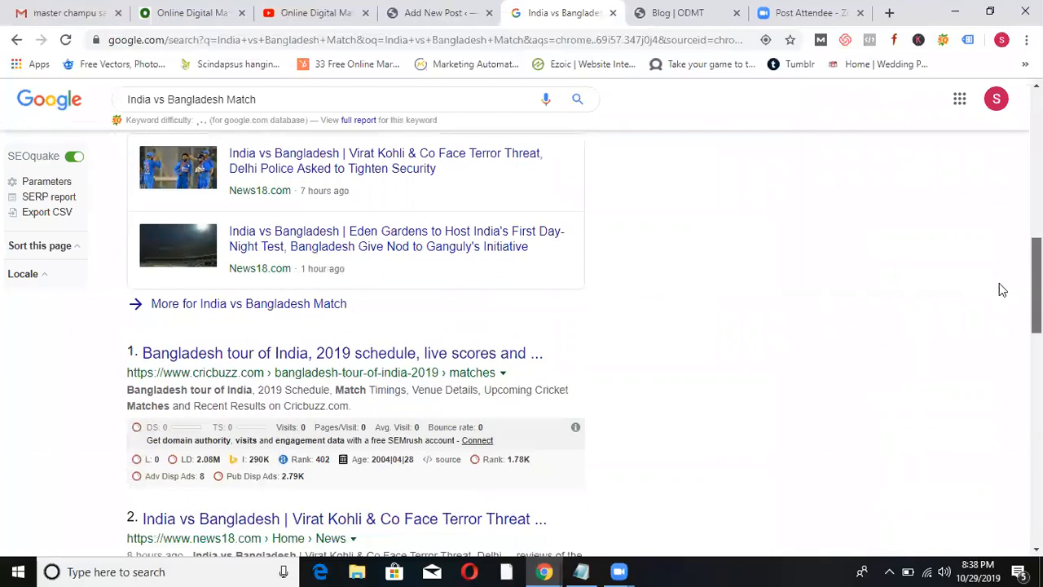
pyautogui.scroll(-2, 992, 319)
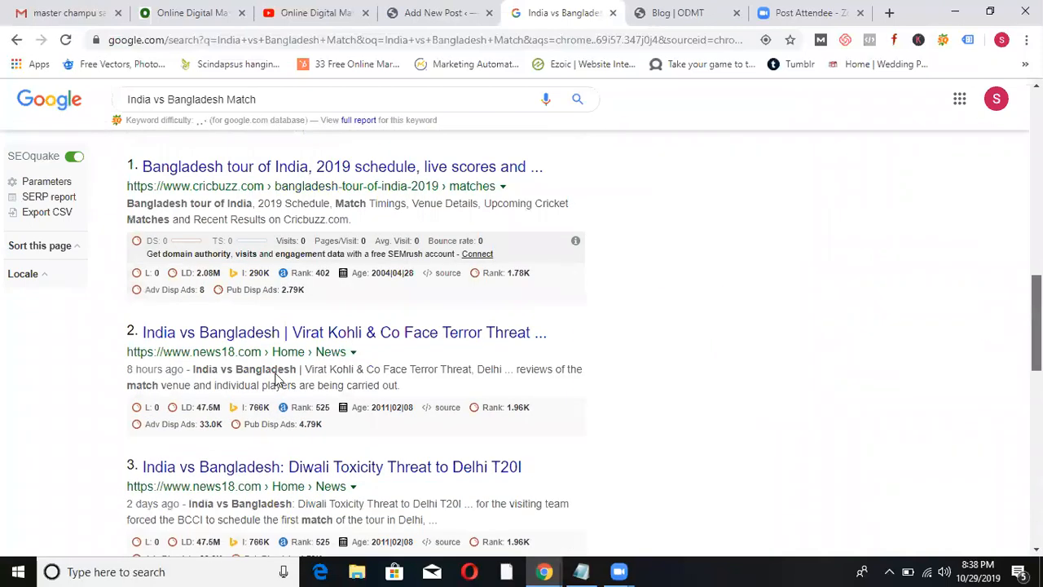
pyautogui.rightClick(338, 310)
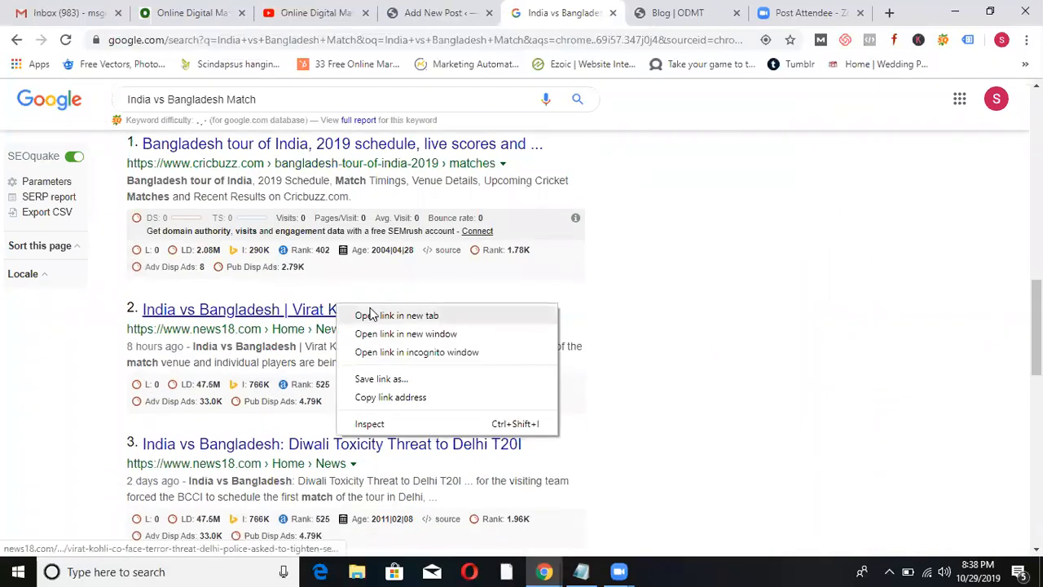
pyautogui.click(369, 313)
pyautogui.click(615, 13)
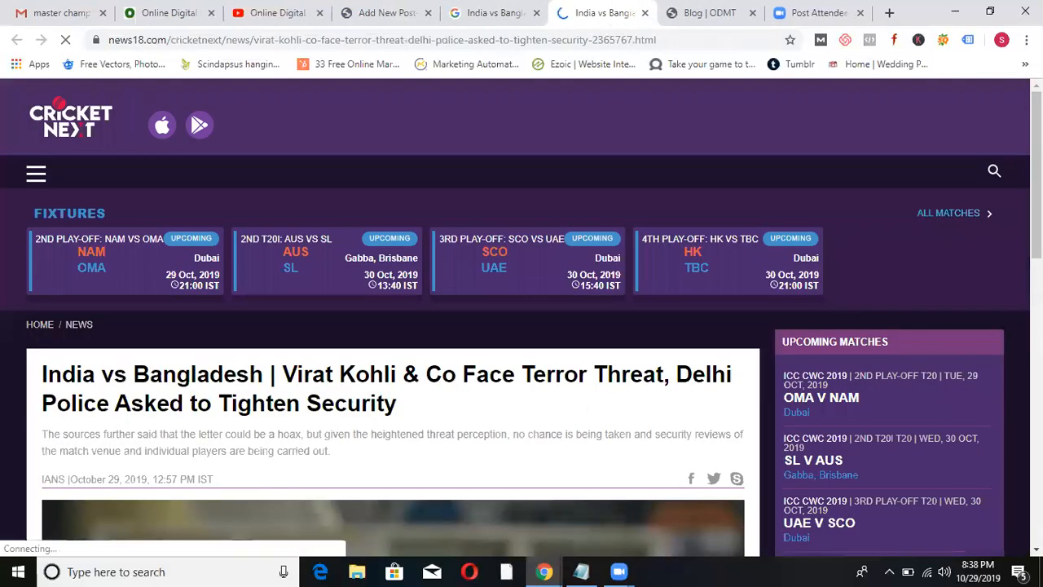
# Copy the article's first three paragraphs into the body of the p.tekcourses.com post and bring back the document settings.
pyautogui.scroll(-1, 522, 317)
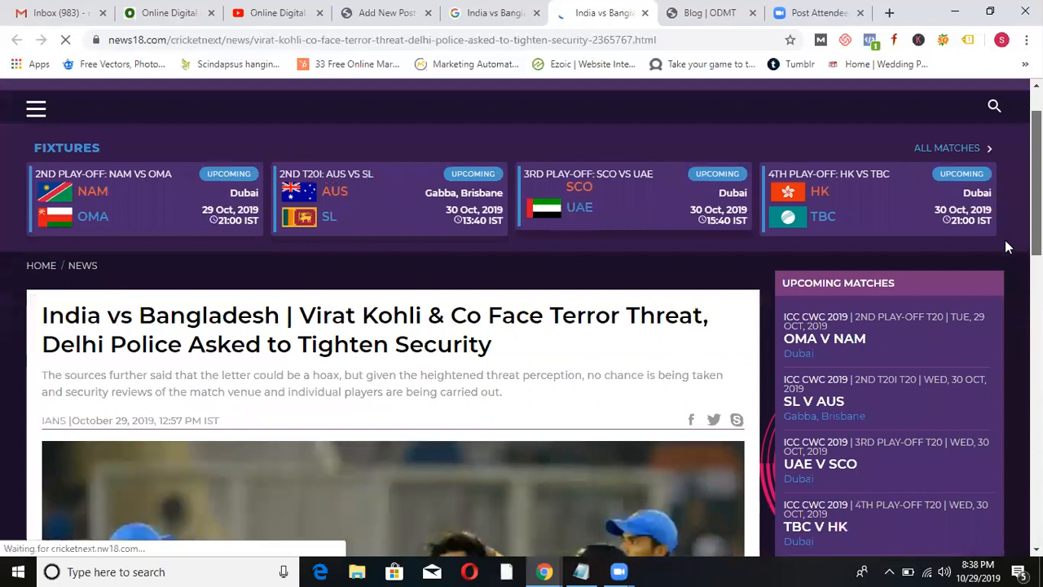
pyautogui.scroll(-5, 1005, 281)
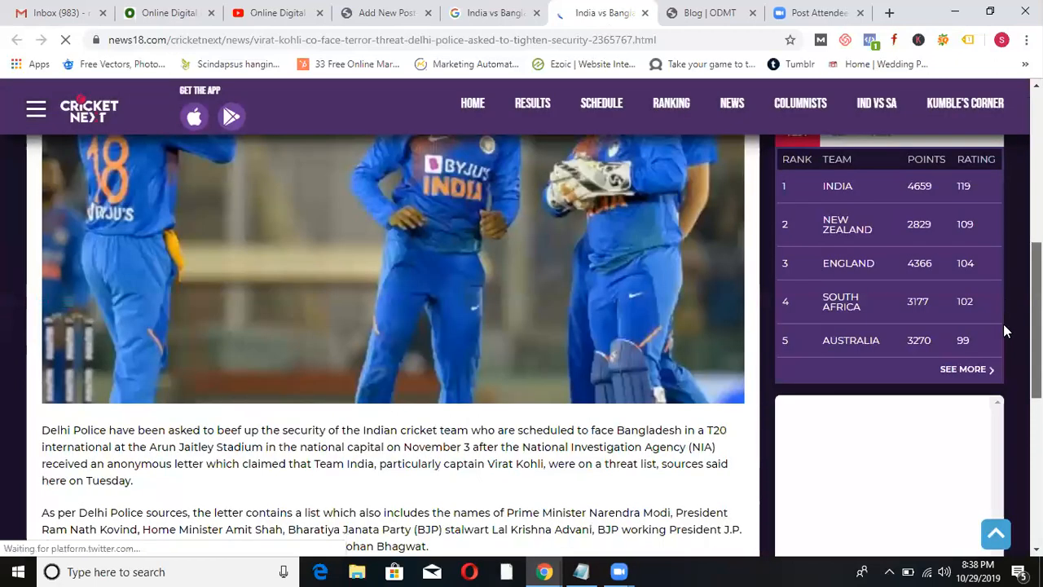
pyautogui.scroll(-2, 489, 489)
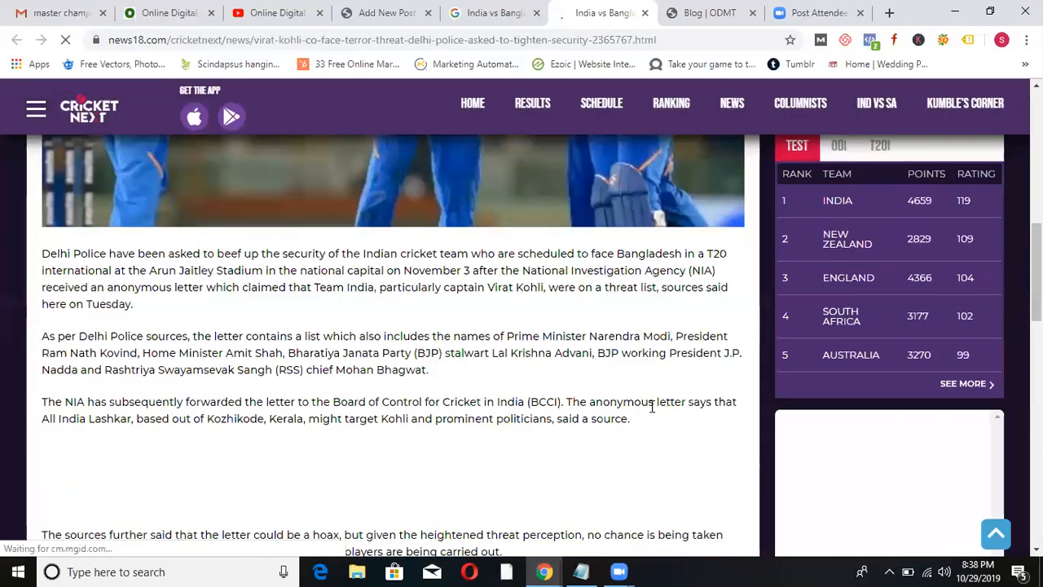
pyautogui.moveTo(636, 419); pyautogui.dragTo(38, 261)
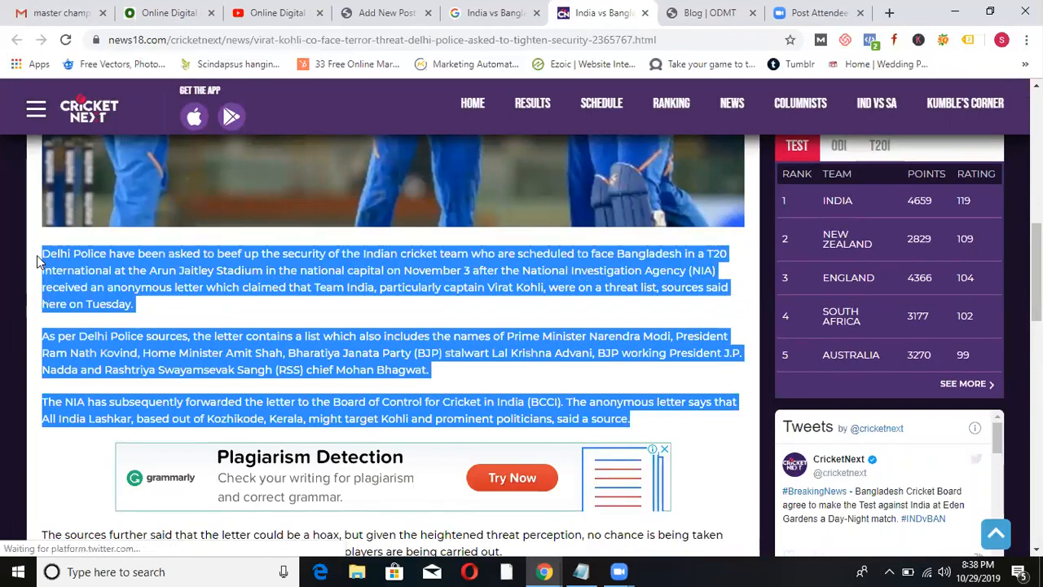
pyautogui.click(379, 12)
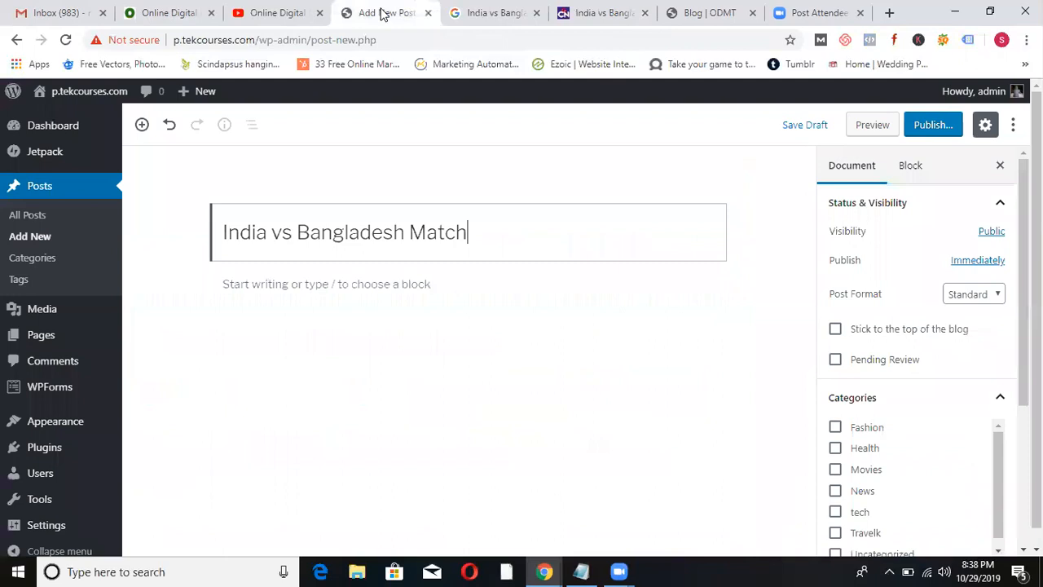
pyautogui.click(280, 283)
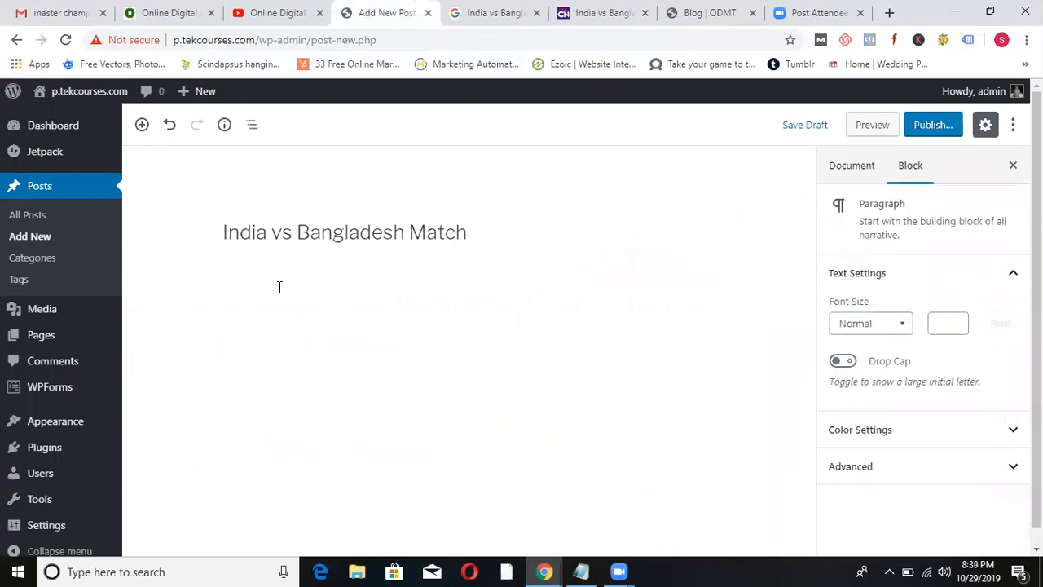
pyautogui.write('Delhi Police have been asked to beef up the security of the Indian cricket team who are scheduled to face Bangladesh in a T20 international at the Arun Jaitley Stadium in the national capital on November 3 after the National Investigation Agency (NIA) received an anonymous letter which claimed that Team India, particularly captain Virat Kohli, were on a threat list, sources said here on Tuesday. As per Delhi Police sources, the letter contains a list which also includes the names of Prime Minister Narendra Modi, President Ram Nath Kovind, Home Minister Amit Shah, Bharatiya Janata Party (BJP) stalwart Lal Krishna Advani, BJP working President J.P. Nadda and Rashtriya Swayamsevak Sangh (RSS) chief Mohan Bhagwat. The NIA has subsequently forwarded the letter to the Board of Control for Cricket in India (BCCI). The anonymous letter says that All India Lashkar, based out of Kozhikode, Kerala, might target Kohli and prominent politicians, said a source.')
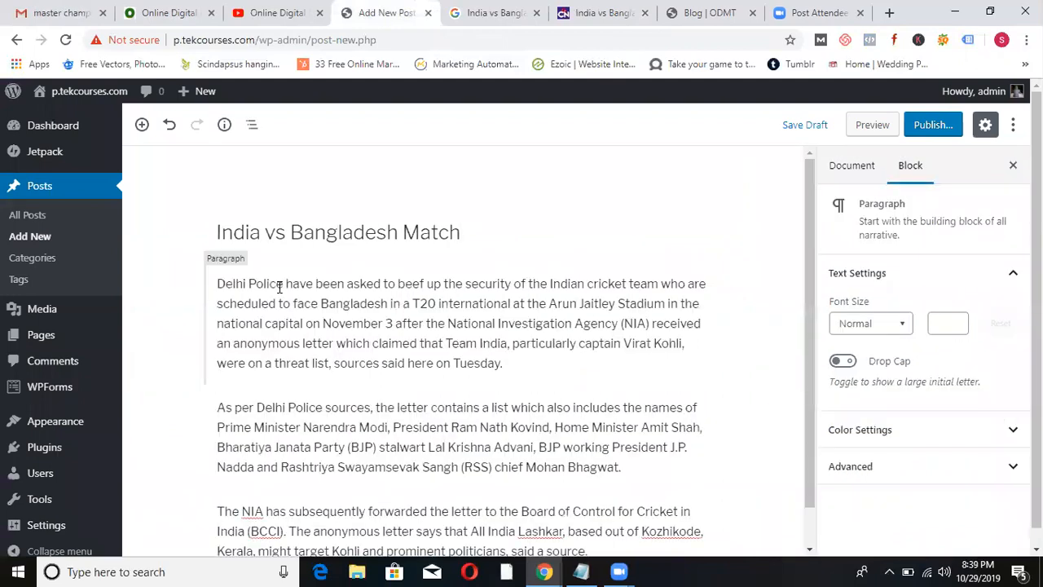
pyautogui.click(854, 169)
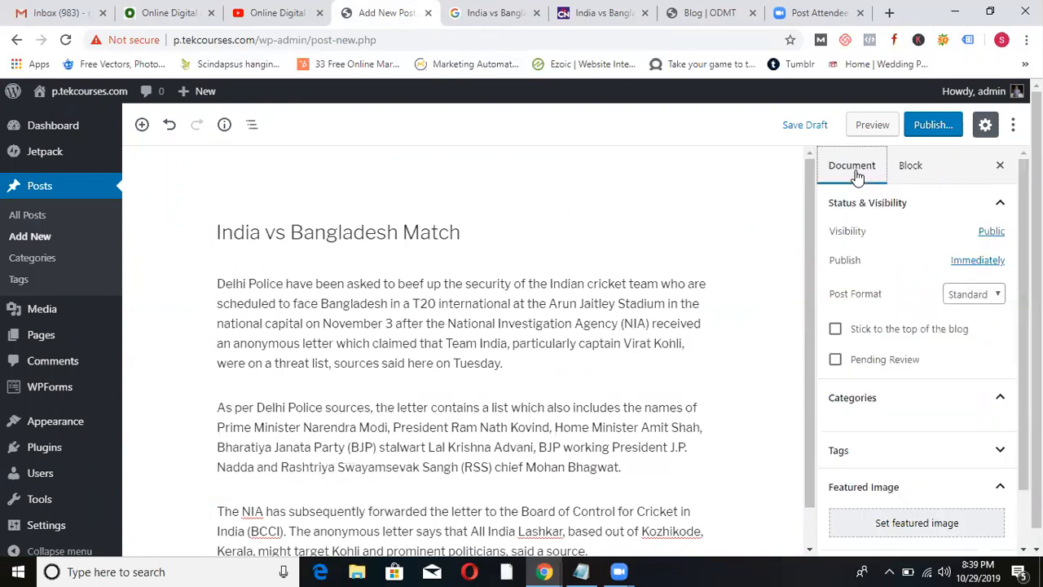
# Find images for the "India vs Bangladesh Match" search and save the Hindustan Times photo to the Desktop as a JPEG.
pyautogui.click(499, 14)
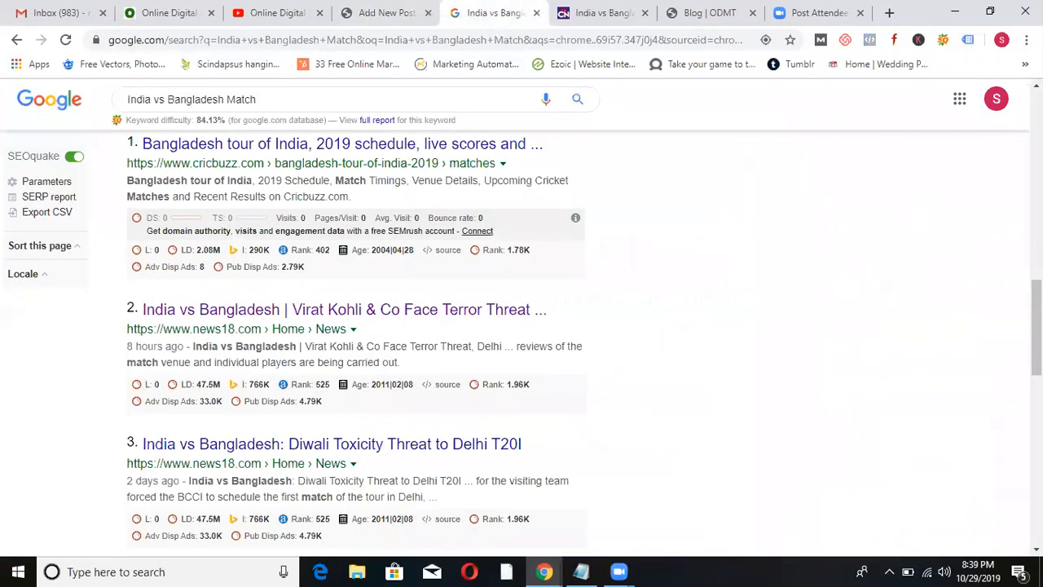
pyautogui.scroll(2, 521, 326)
pyautogui.scroll(10, 253, 156)
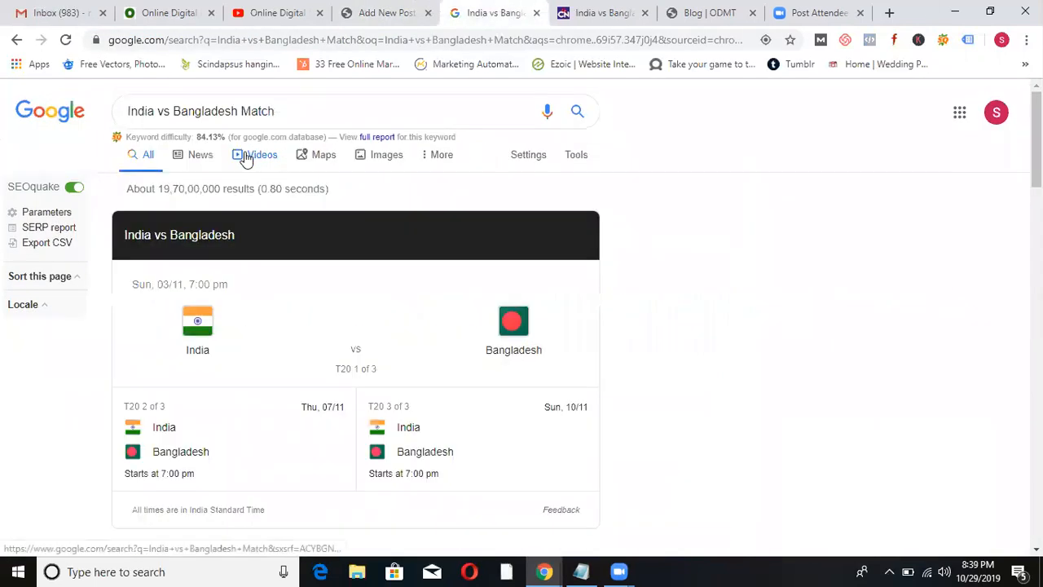
pyautogui.click(385, 156)
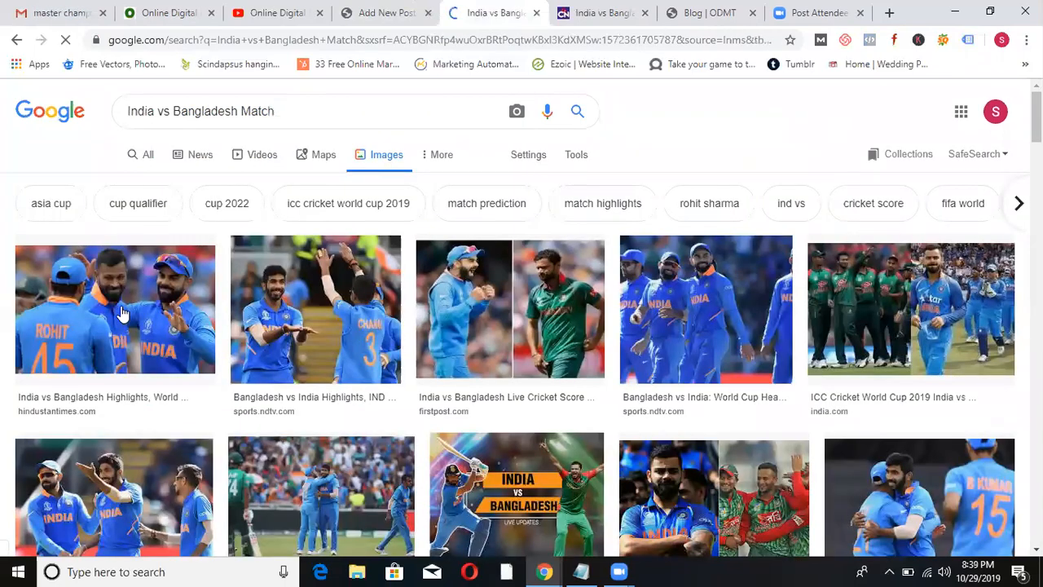
pyautogui.click(121, 314)
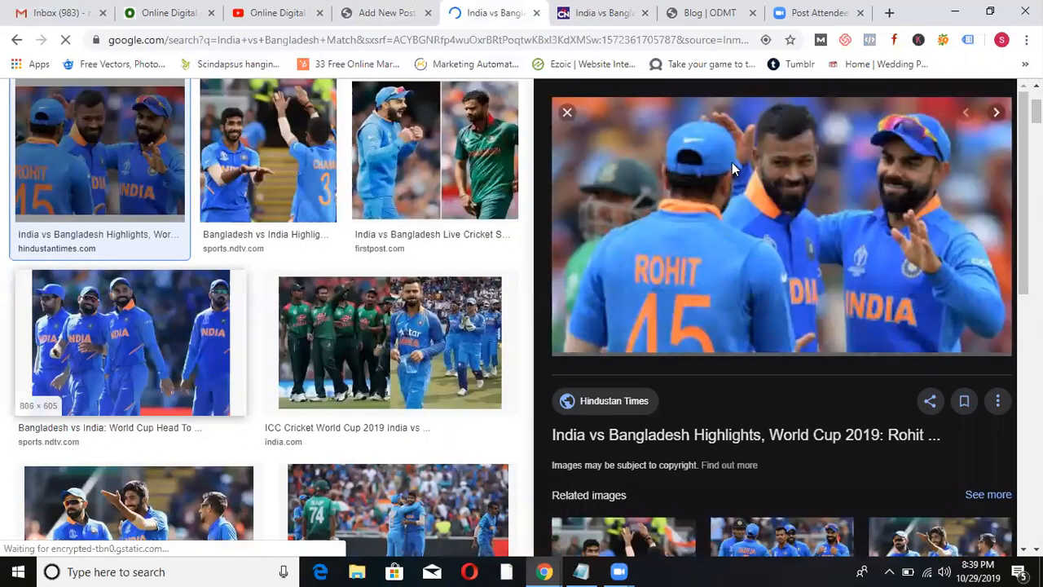
pyautogui.rightClick(775, 274)
pyautogui.click(775, 300)
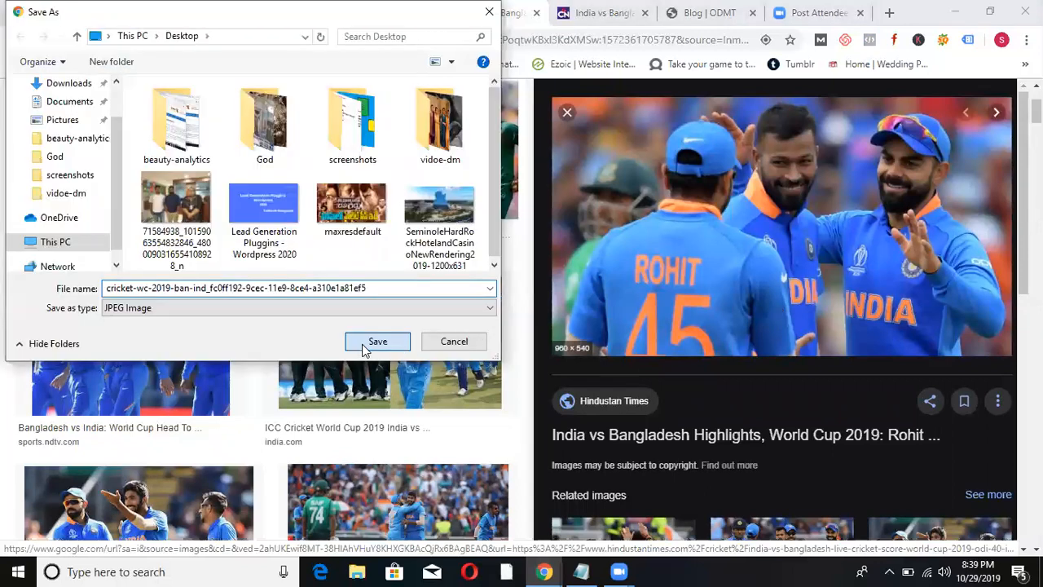
pyautogui.press('Return')
# Upload the saved cricket-wc-2019-ban-ind photo from the Desktop and set it as the post's featured image.
pyautogui.click(390, 18)
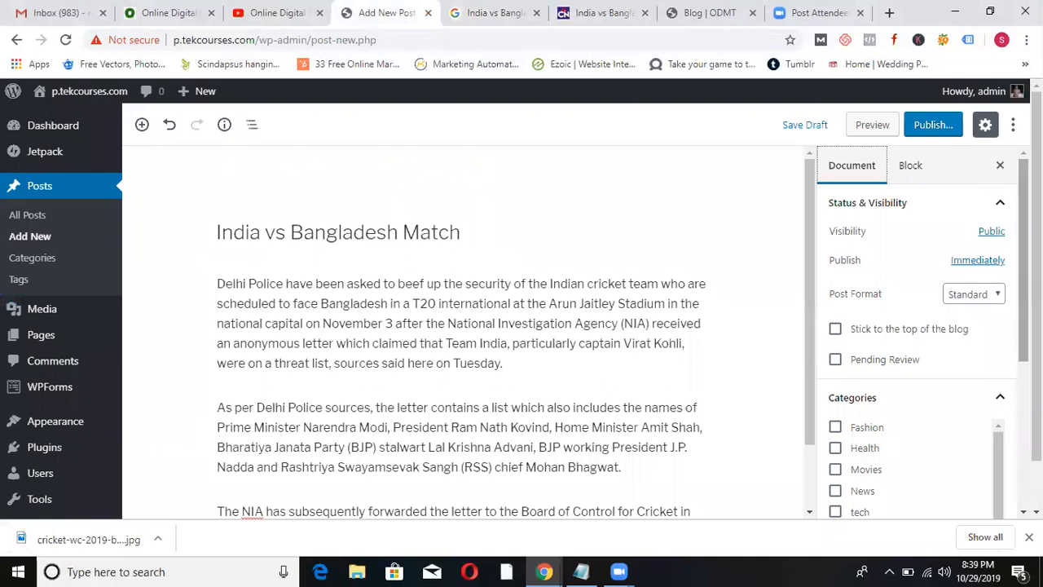
pyautogui.scroll(-3, 1010, 326)
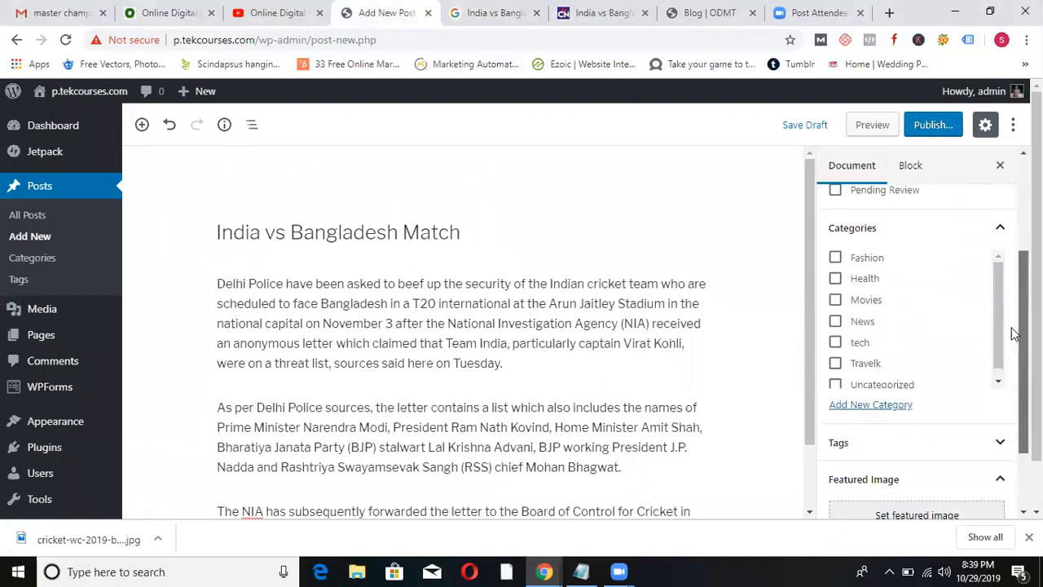
pyautogui.click(904, 419)
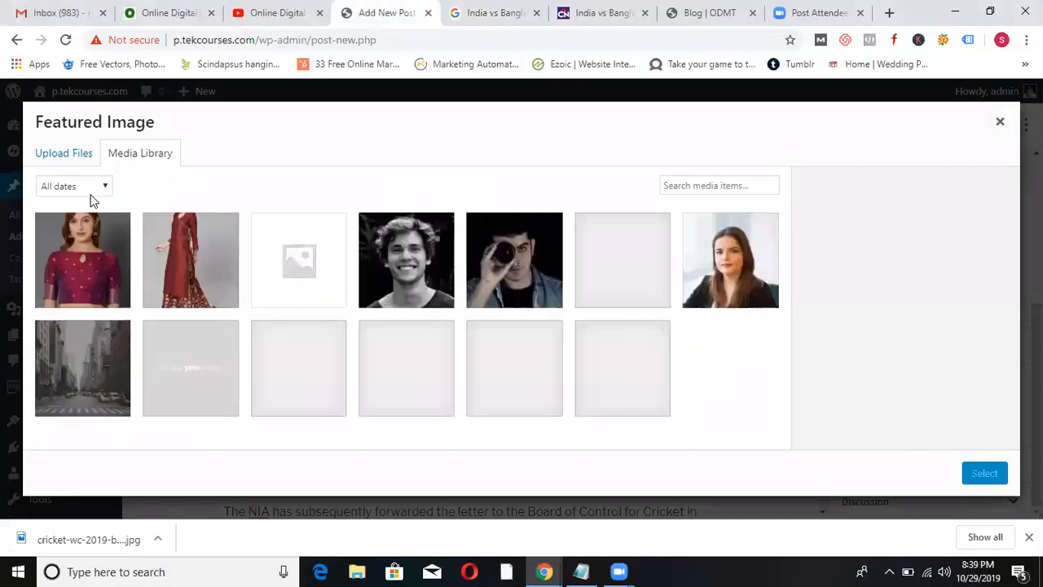
pyautogui.click(65, 155)
pyautogui.click(508, 332)
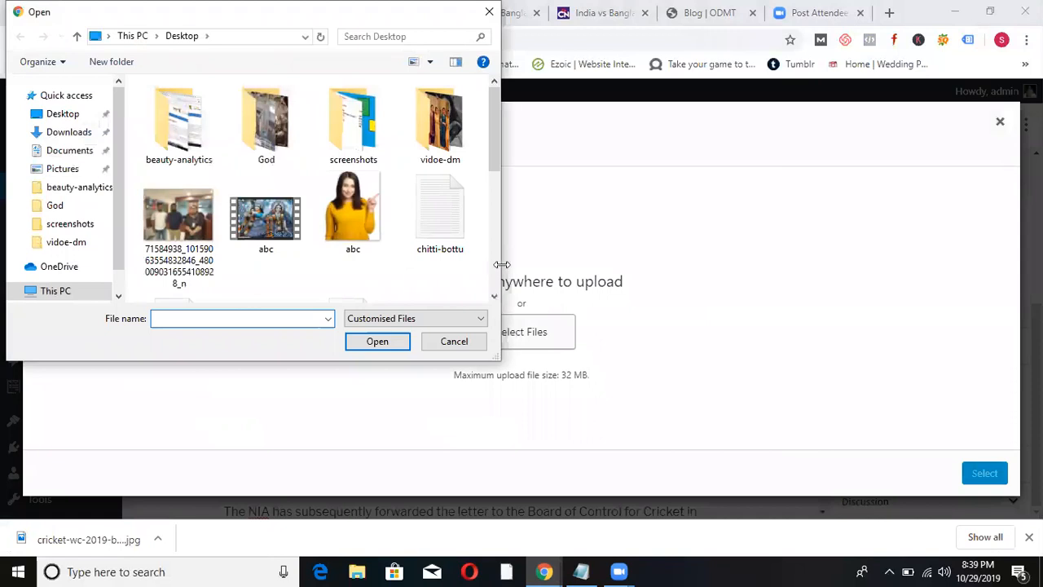
pyautogui.click(494, 297)
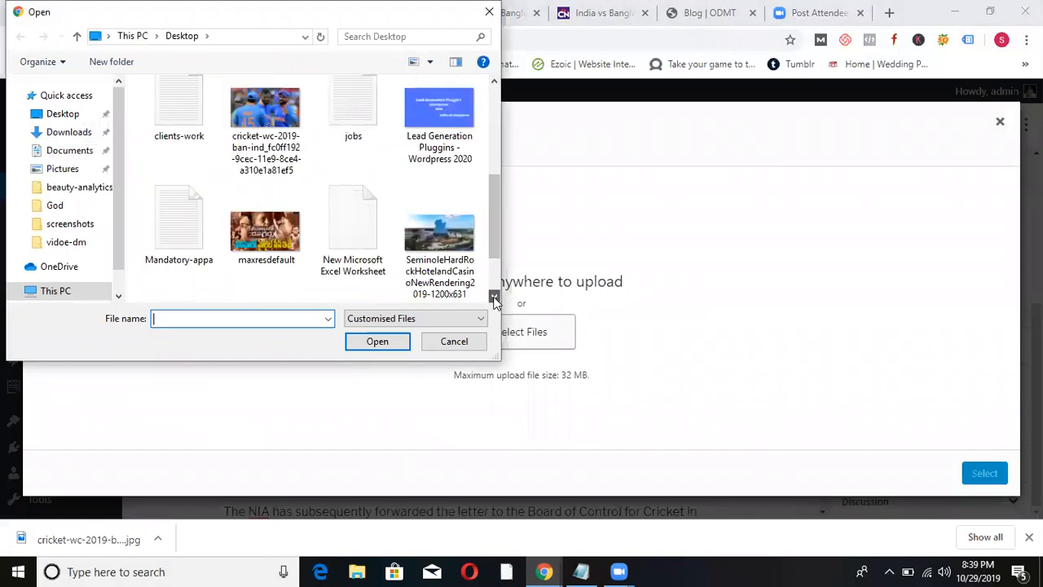
pyautogui.doubleClick(272, 116)
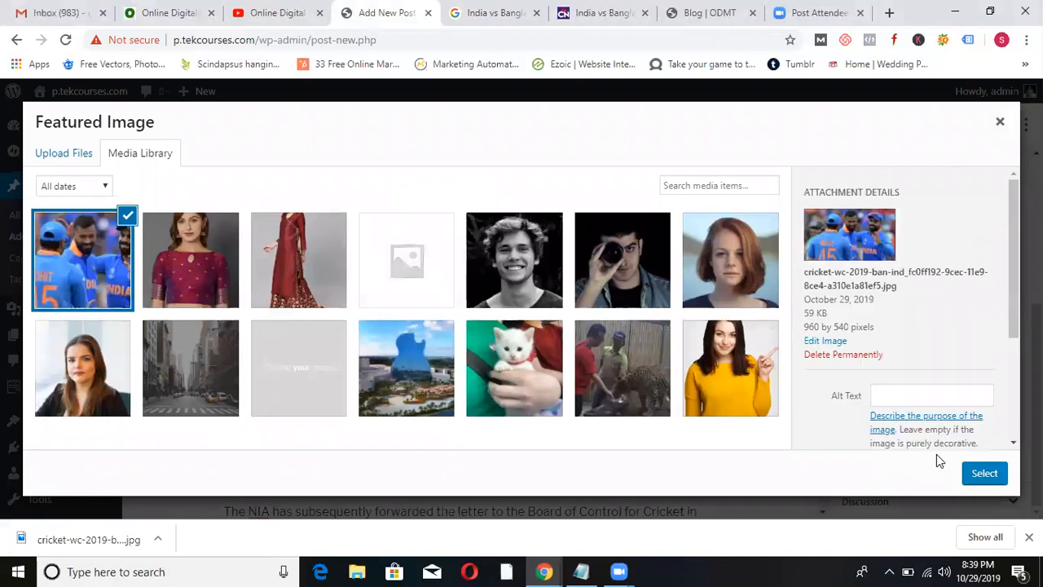
pyautogui.click(980, 475)
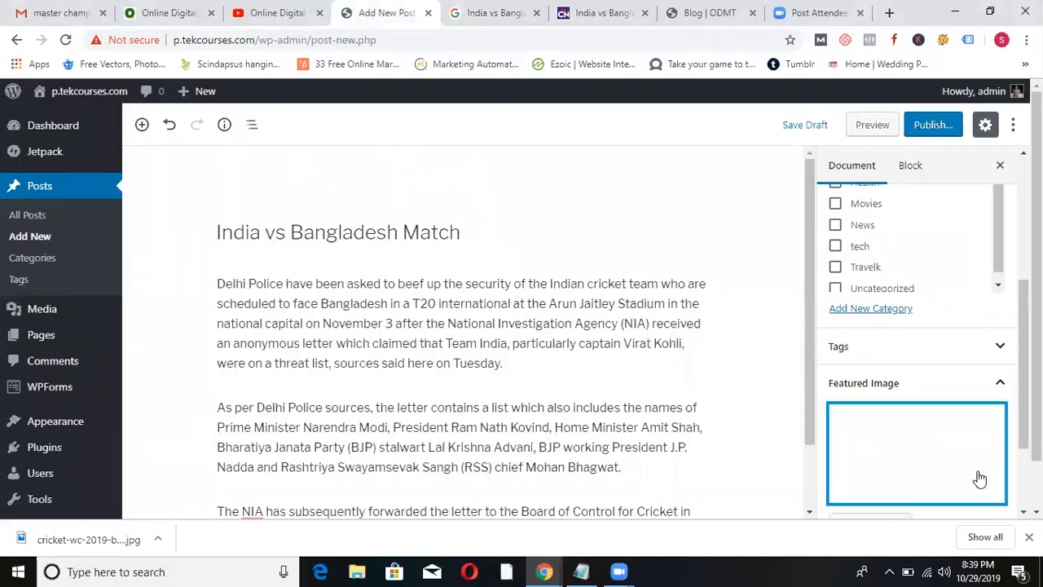
# Add a new post category named "Political" without a parent category.
pyautogui.moveTo(1024, 364); pyautogui.dragTo(1024, 321)
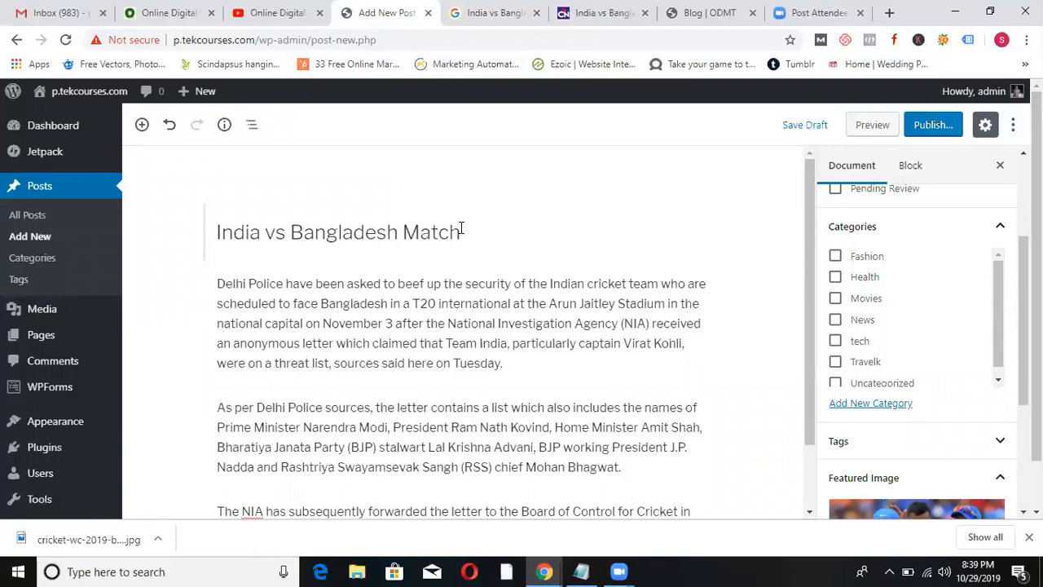
pyautogui.click(880, 410)
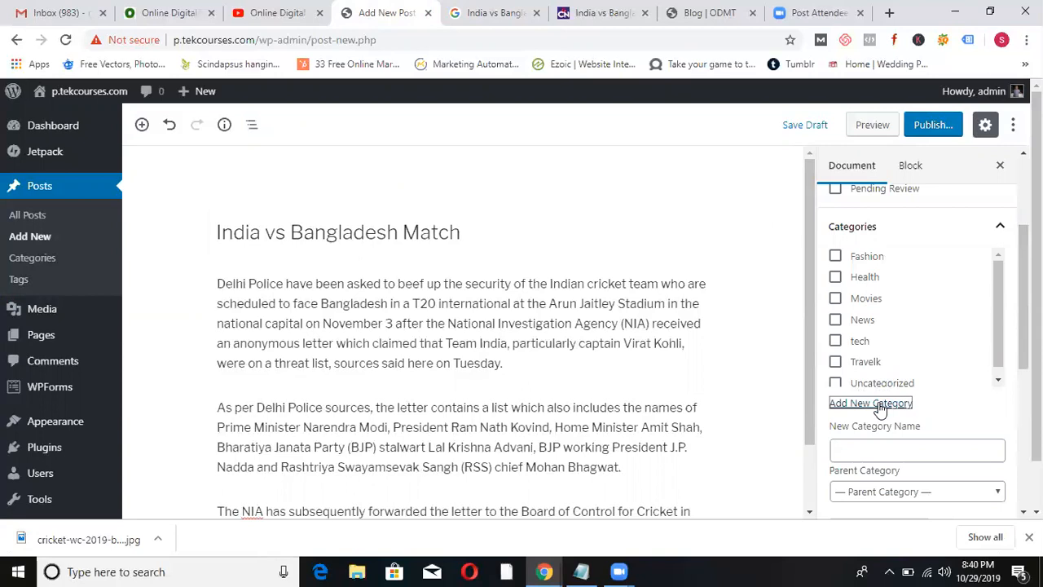
pyautogui.click(880, 451)
pyautogui.write('Politic')
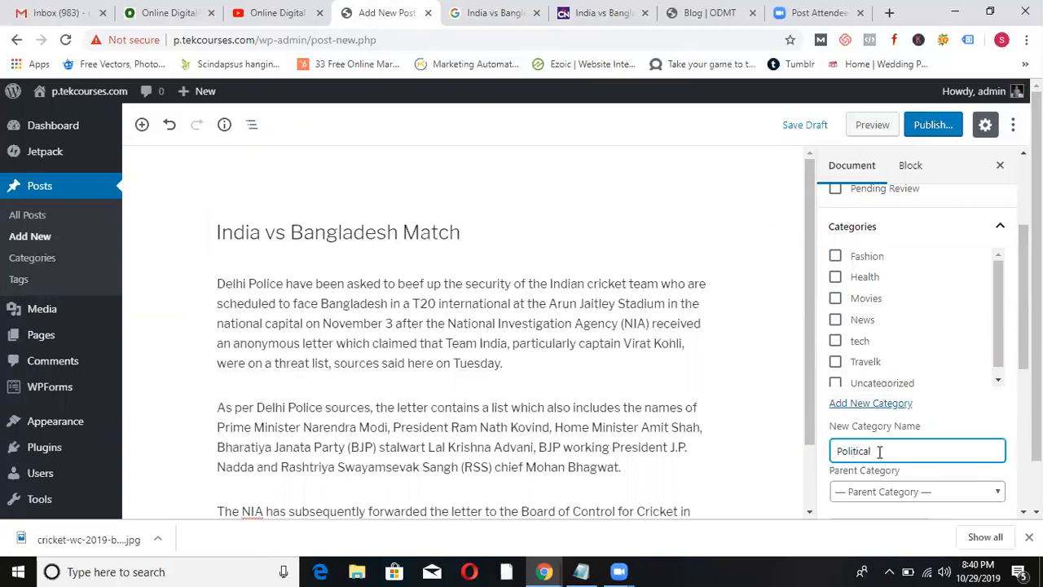
pyautogui.write('al')
pyautogui.press('Return')
# Add another new post category named "Sports".
pyautogui.moveTo(1001, 359); pyautogui.dragTo(985, 332)
pyautogui.scroll(-2, 984, 375)
pyautogui.click(899, 495)
pyautogui.write('Sports')
pyautogui.press('Return')
# Remove the Political category from the post, keeping Sports assigned, and publish the post.
pyautogui.moveTo(999, 382); pyautogui.dragTo(1002, 338)
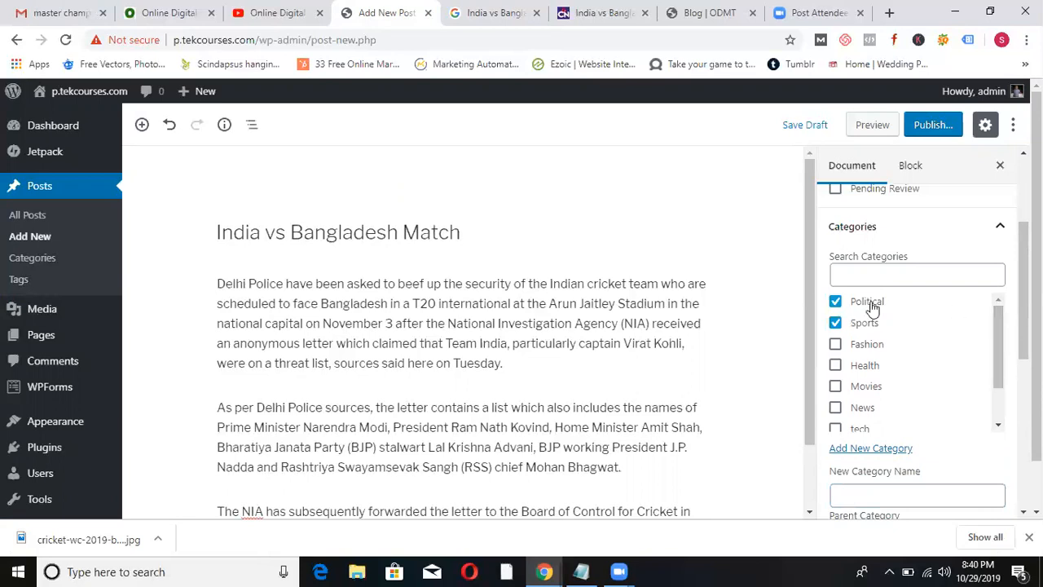
pyautogui.click(835, 302)
pyautogui.click(945, 133)
pyautogui.click(944, 127)
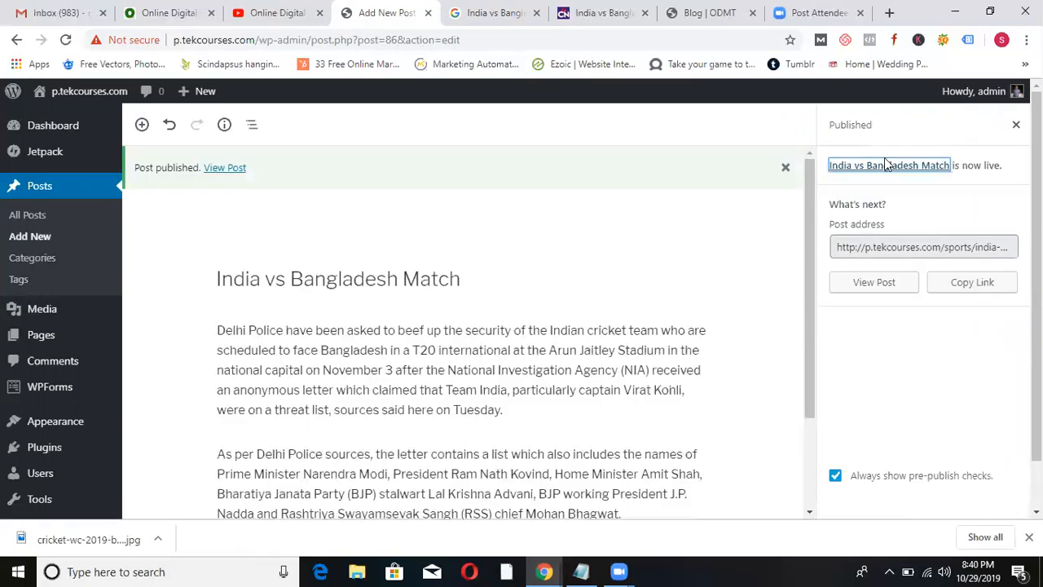
# View the published post in a new tab, look over its featured image and content, and return to the editor.
pyautogui.rightClick(232, 169)
pyautogui.click(247, 177)
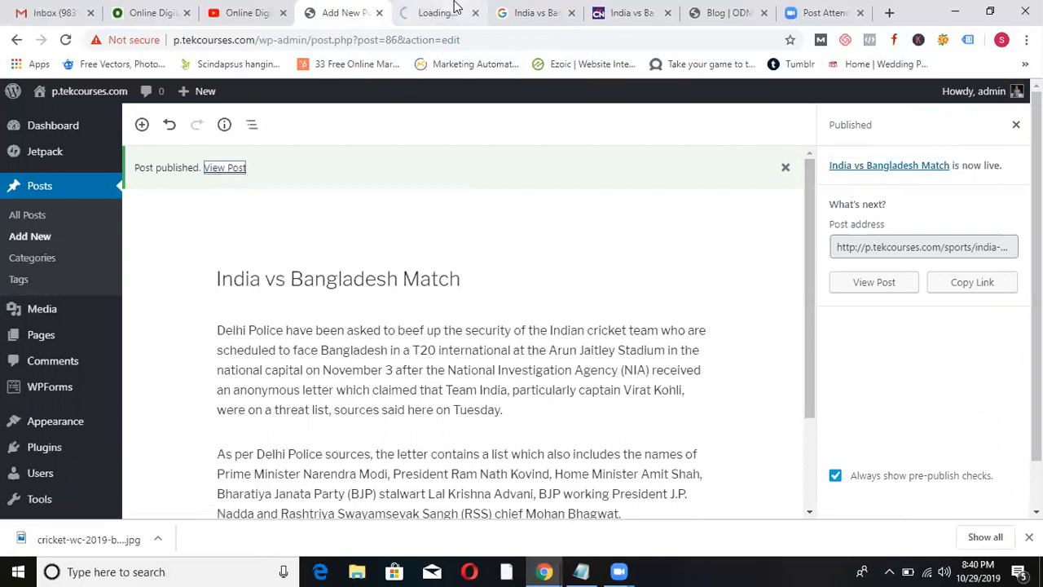
pyautogui.click(440, 12)
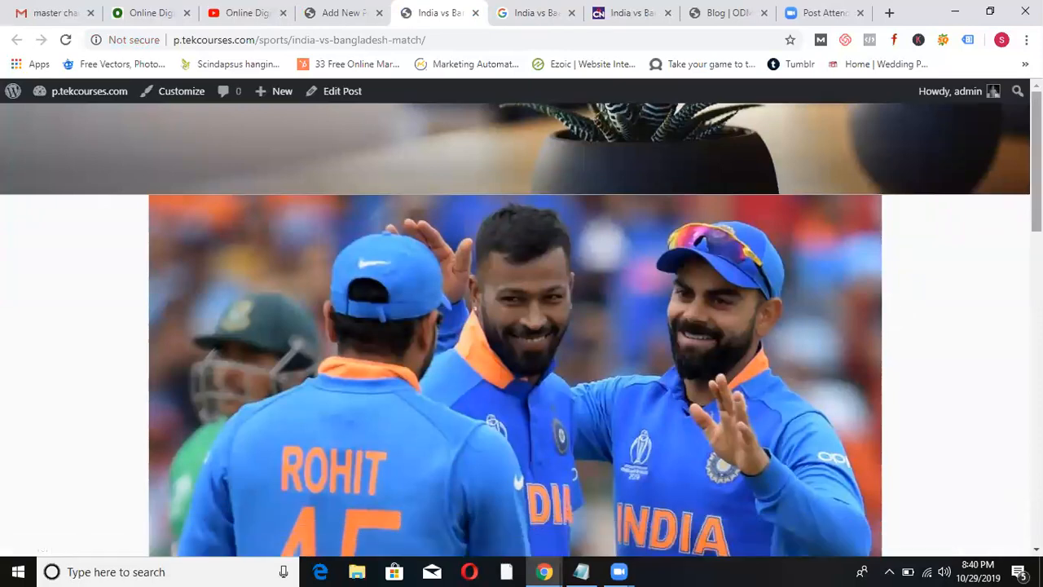
pyautogui.scroll(-2, 521, 326)
pyautogui.moveTo(1037, 210); pyautogui.dragTo(1037, 160)
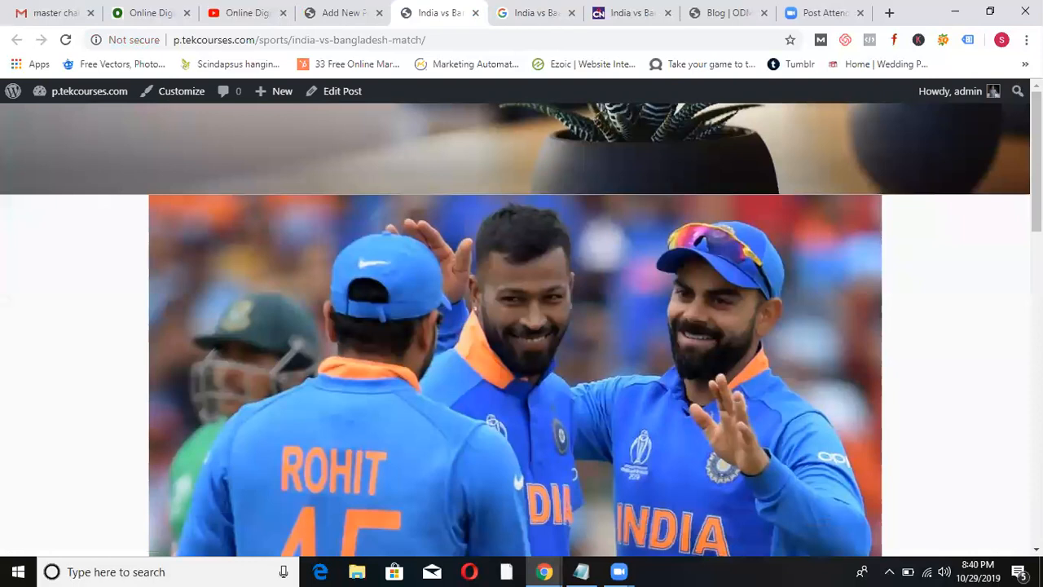
pyautogui.click(348, 13)
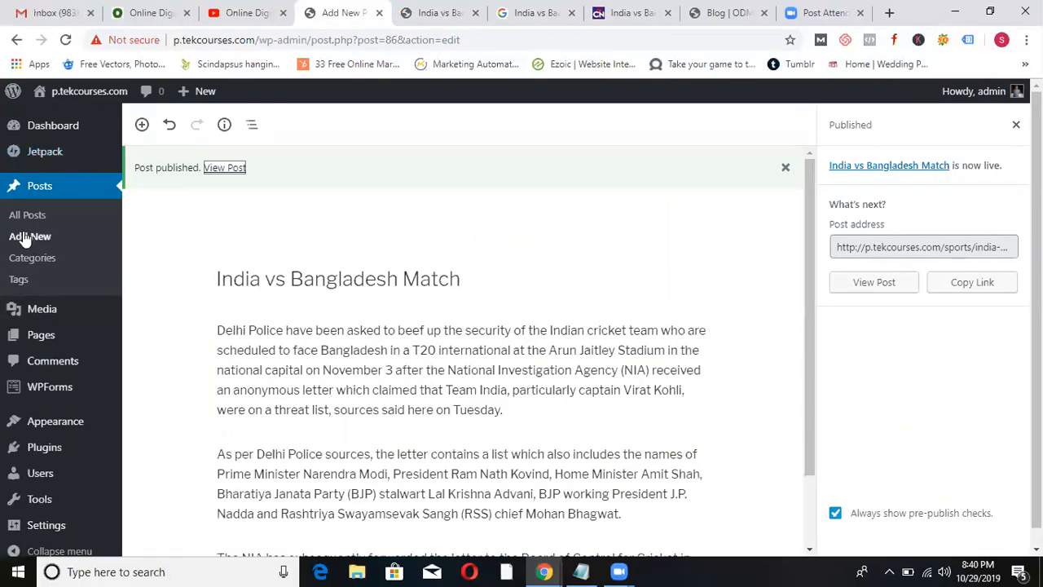
# Start a new WordPress post and search Google for "husurnagar election results 2019".
pyautogui.click(26, 236)
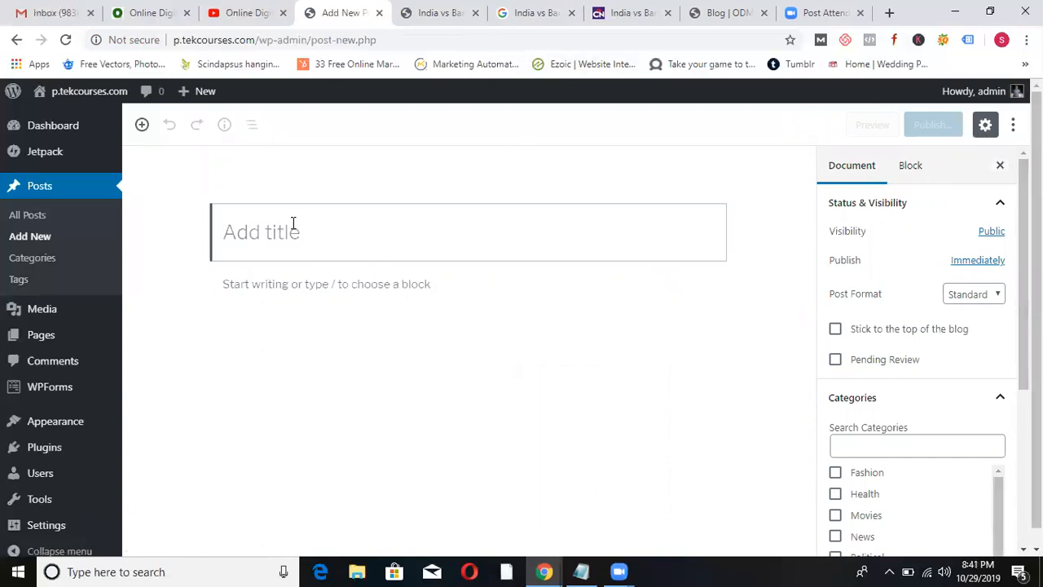
pyautogui.click(633, 15)
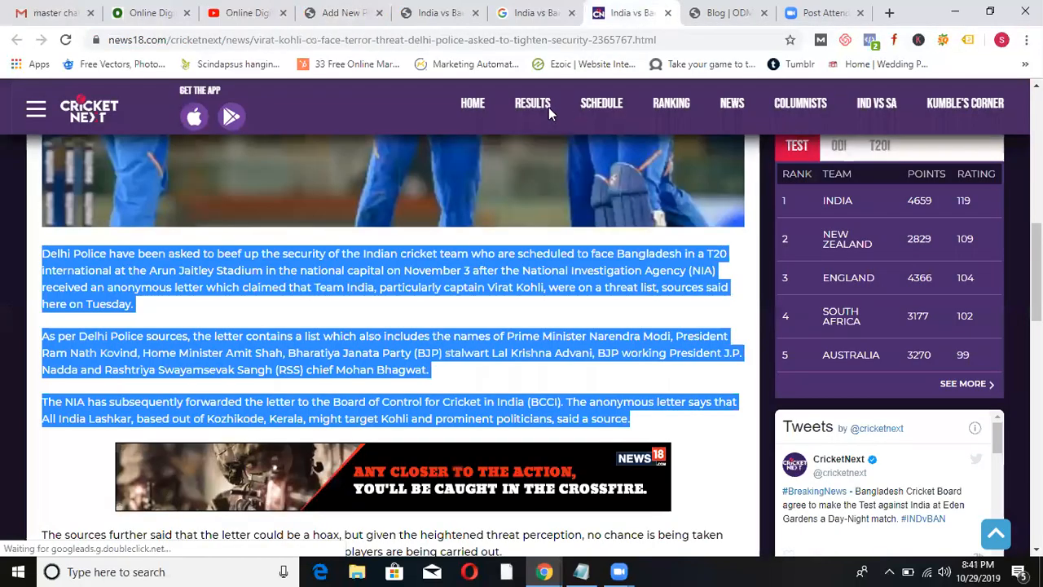
pyautogui.scroll(3, 549, 114)
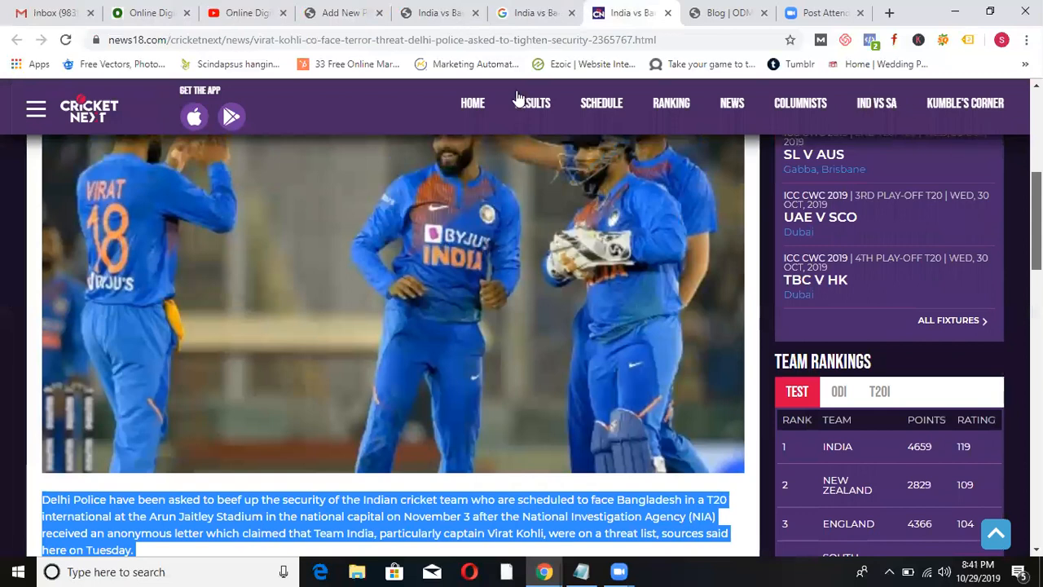
pyautogui.click(544, 9)
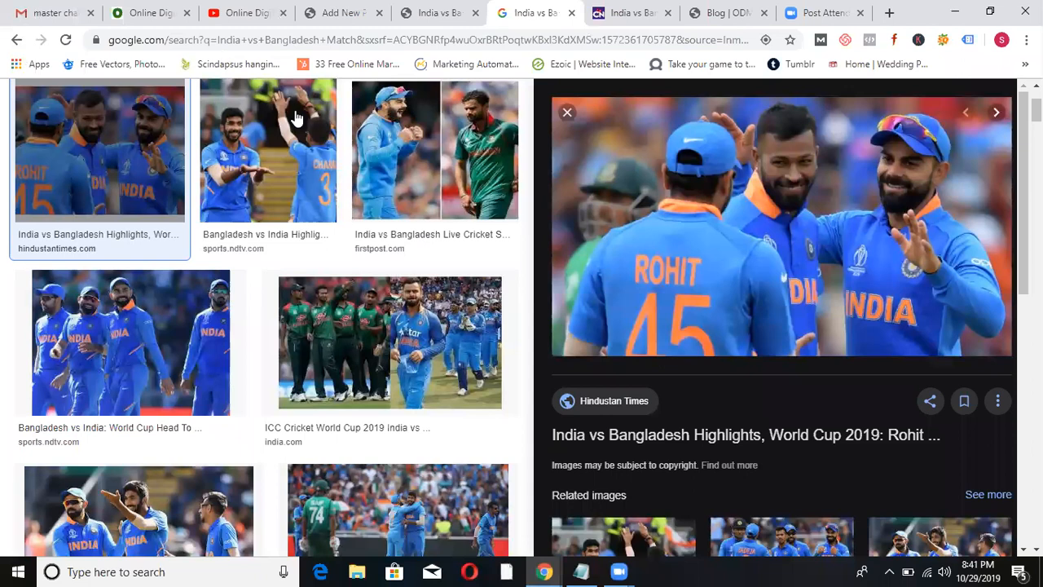
pyautogui.hotkey('alt', 'Left')
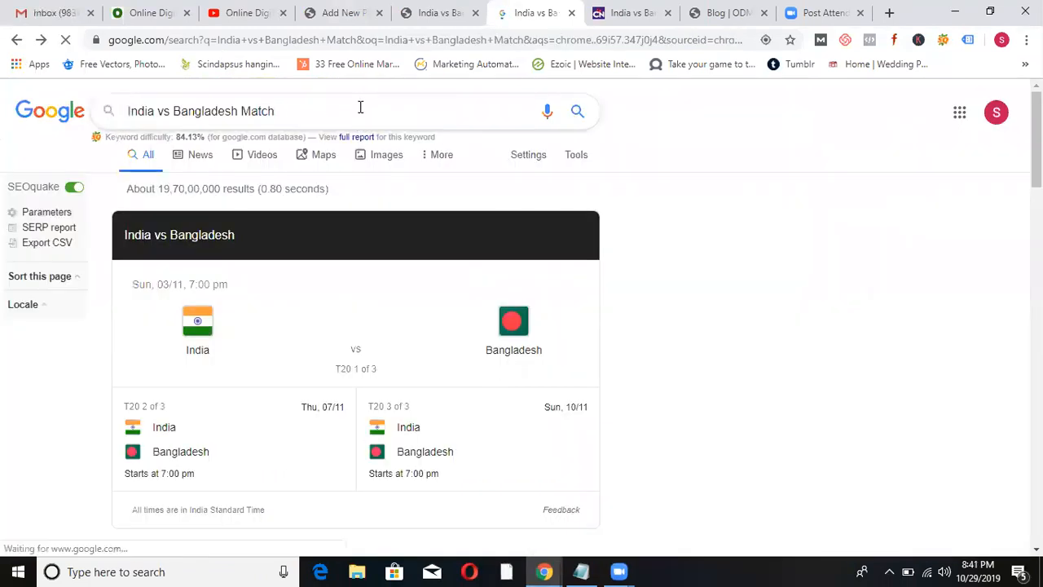
pyautogui.hotkey('ctrl', 'a')
pyautogui.write('husurna')
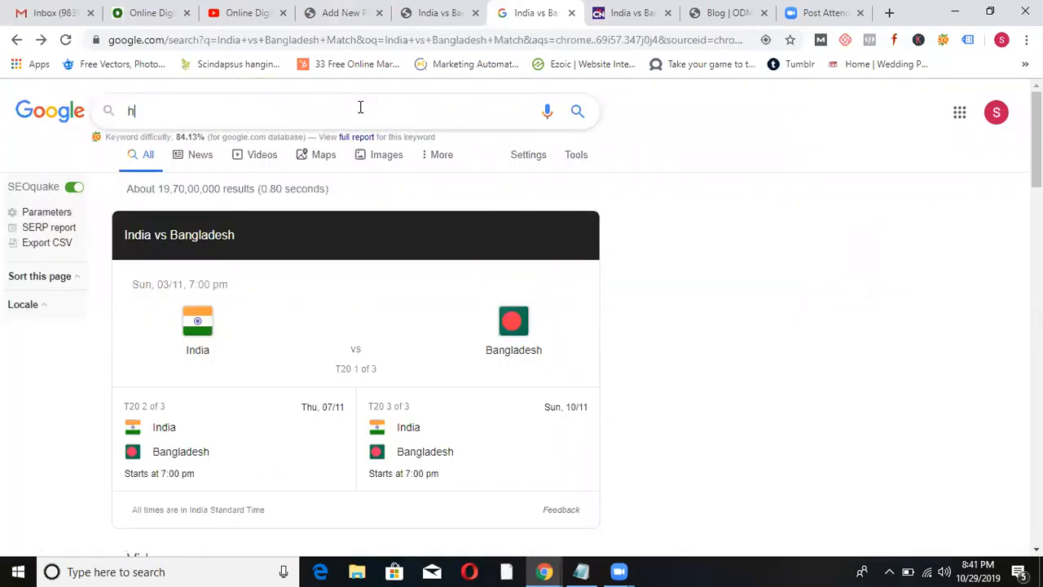
pyautogui.write('gar electio')
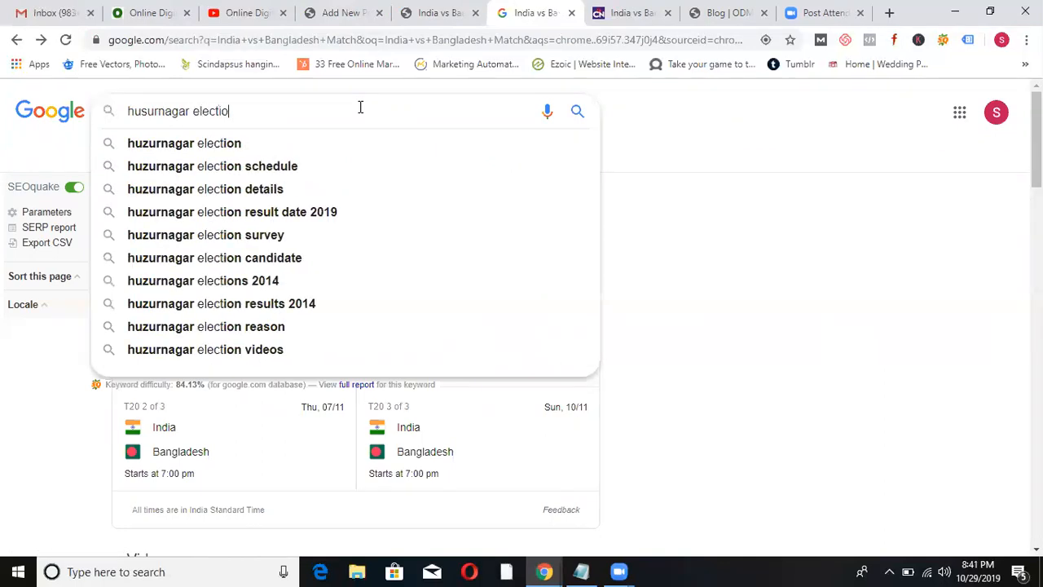
pyautogui.write('n results')
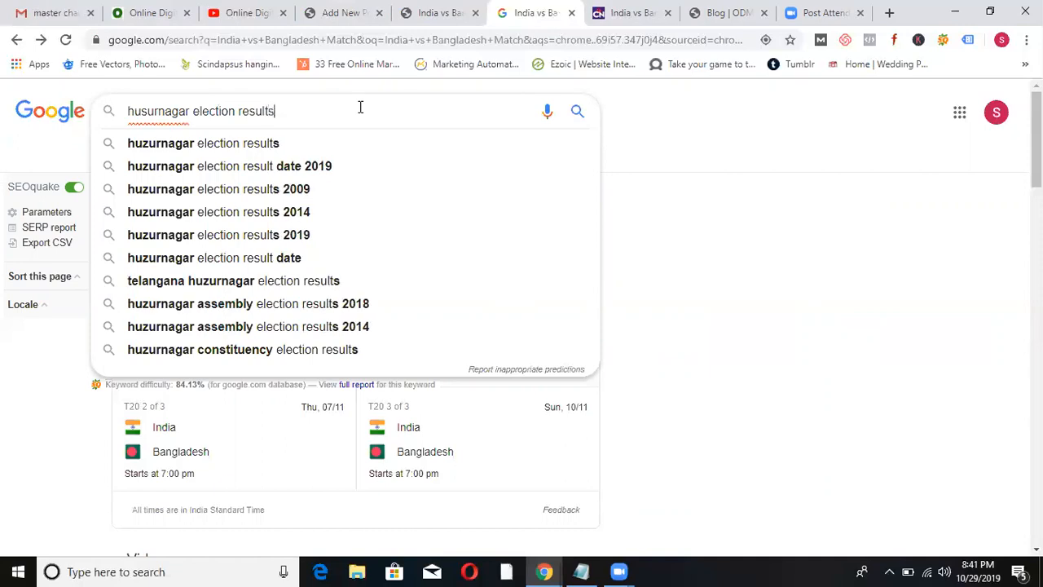
pyautogui.write(' 2019')
pyautogui.press('Return')
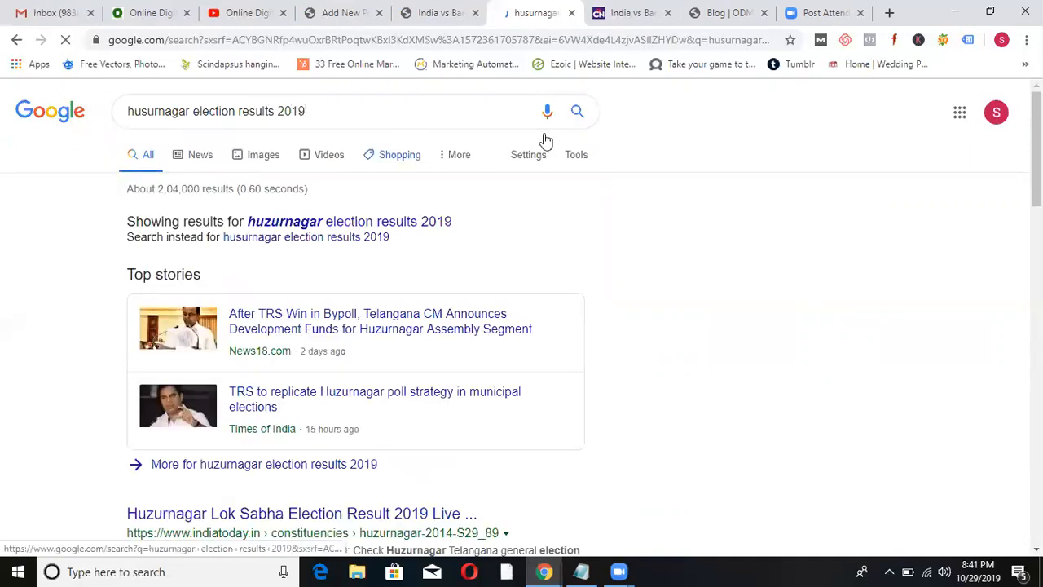
# Open the India Today result "Huzurnagar Lok Sabha Election Result 2019 Live" in a new tab and switch to it.
pyautogui.scroll(-2, 522, 326)
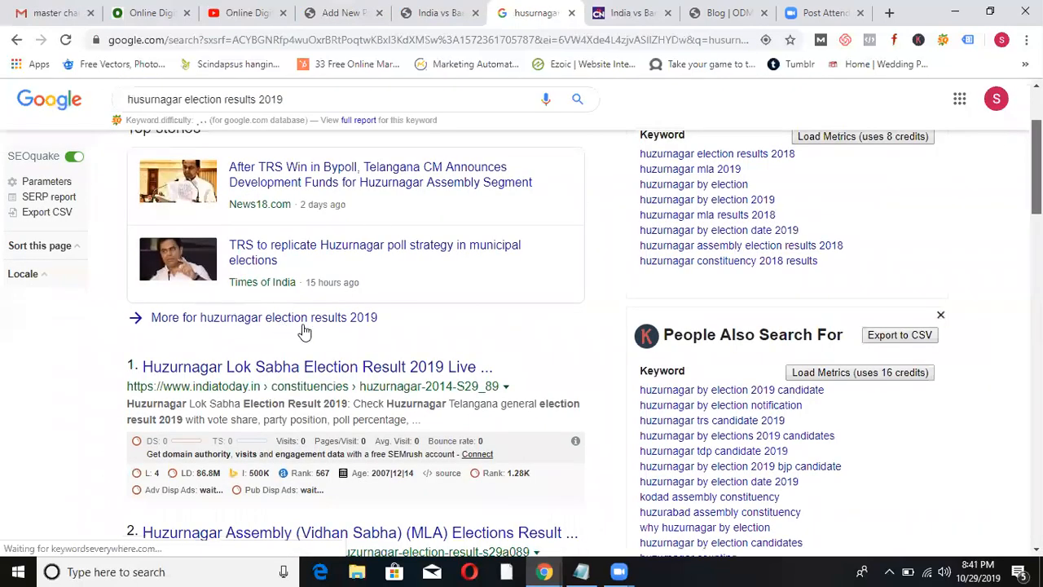
pyautogui.scroll(-1, 303, 330)
pyautogui.rightClick(306, 327)
pyautogui.click(338, 340)
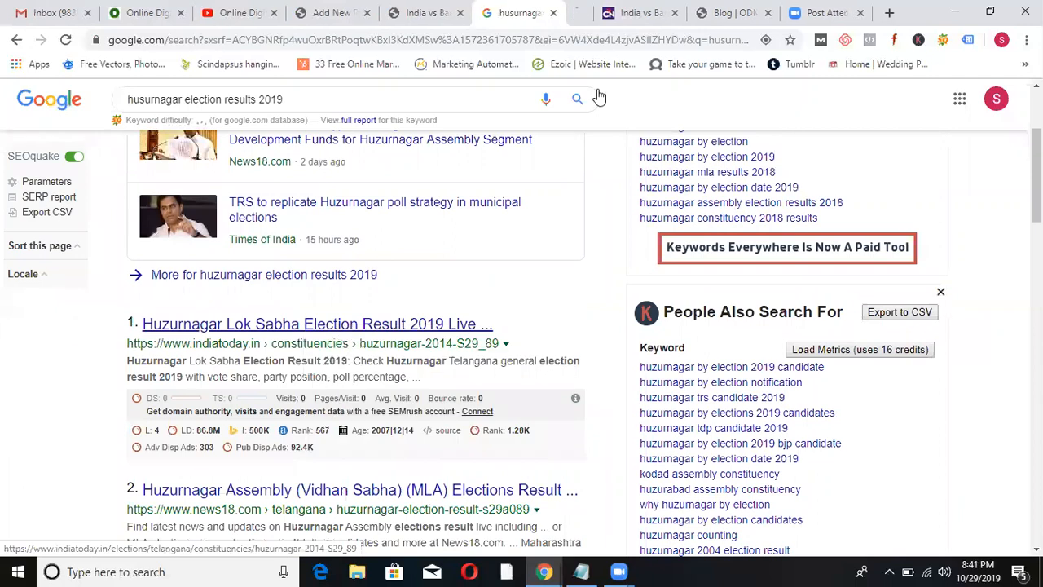
pyautogui.click(570, 16)
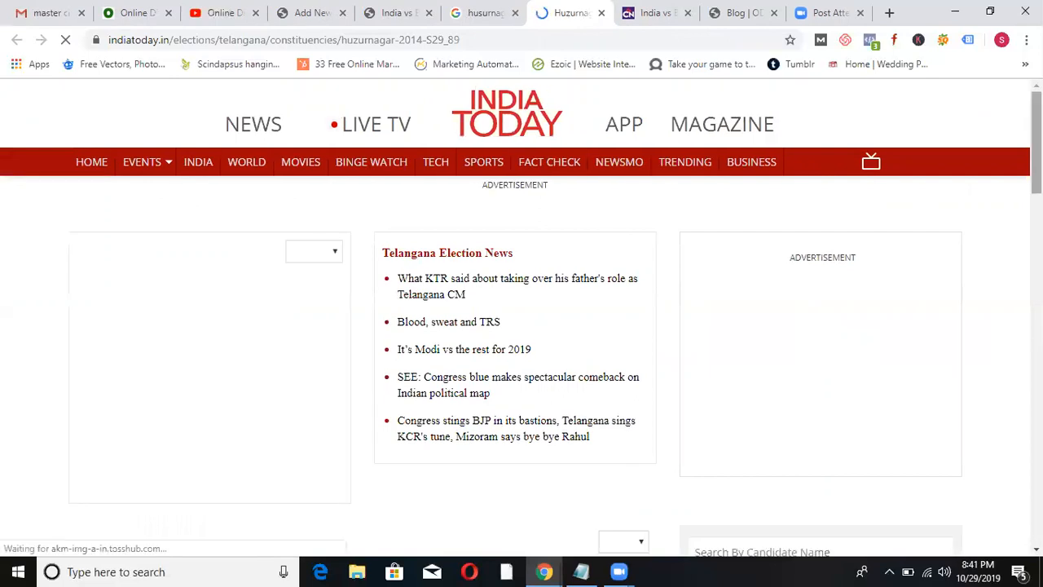
# Dismiss the site's notification request and open the "It's Modi vs the rest for 2019" article.
pyautogui.scroll(-2, 515, 318)
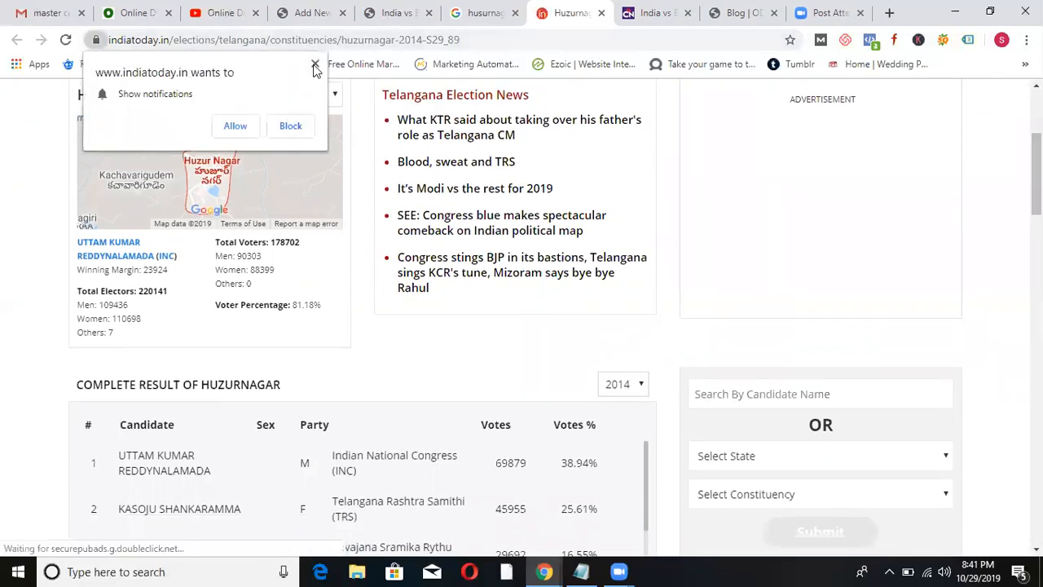
pyautogui.click(314, 64)
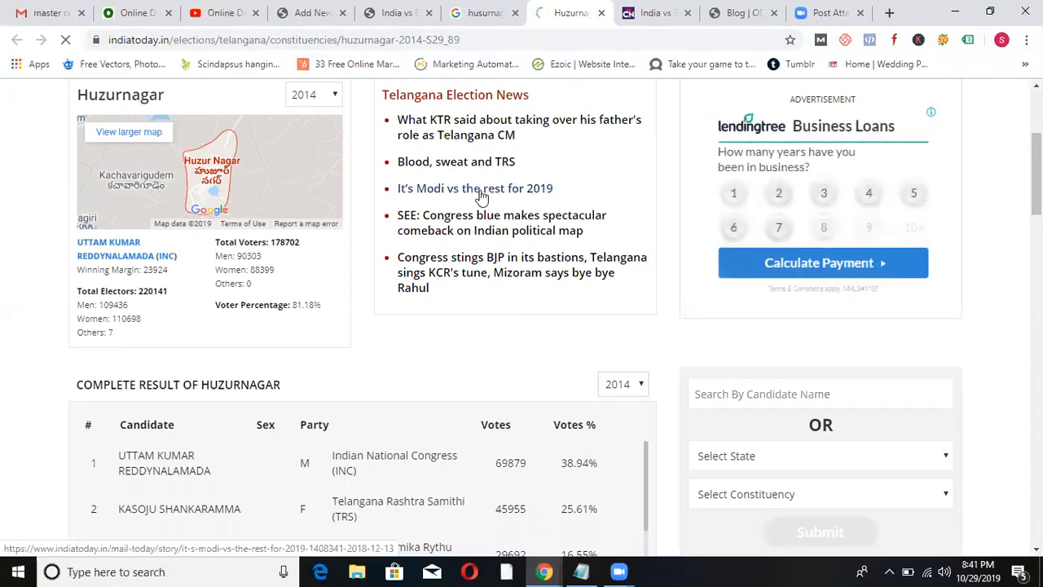
pyautogui.click(481, 189)
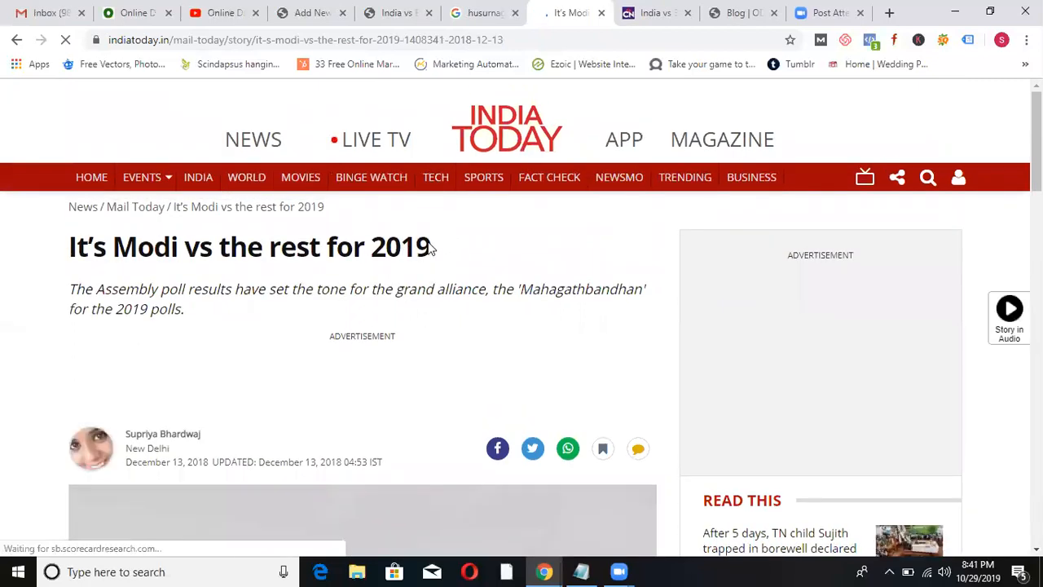
# Copy the article's headline "It's Modi vs the rest for 2019" and paste it as the new post's title.
pyautogui.moveTo(432, 247); pyautogui.dragTo(68, 246)
pyautogui.hotkey('ctrl', 'c')
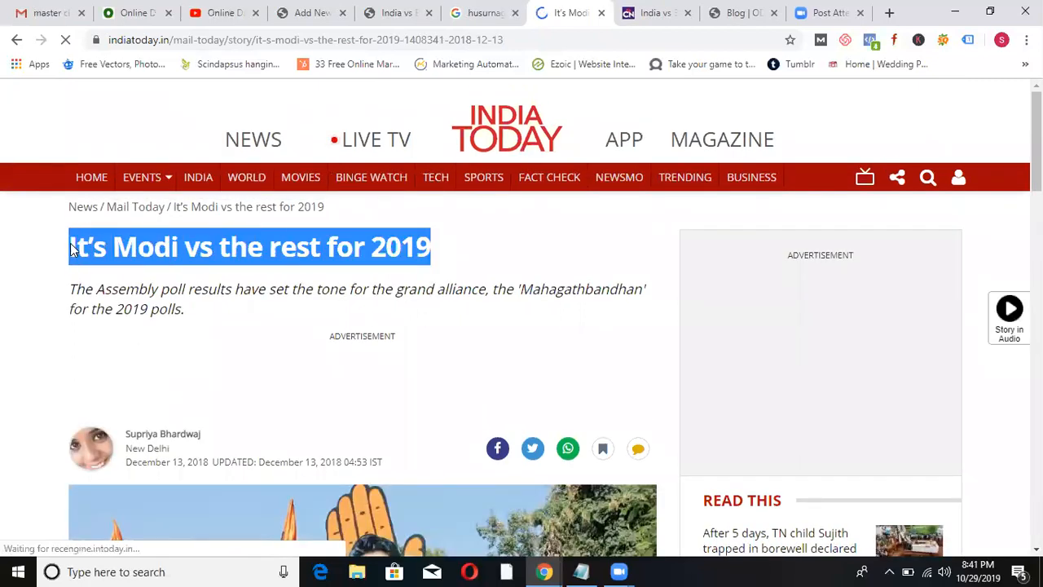
pyautogui.click(298, 13)
pyautogui.hotkey('ctrl', 'v')
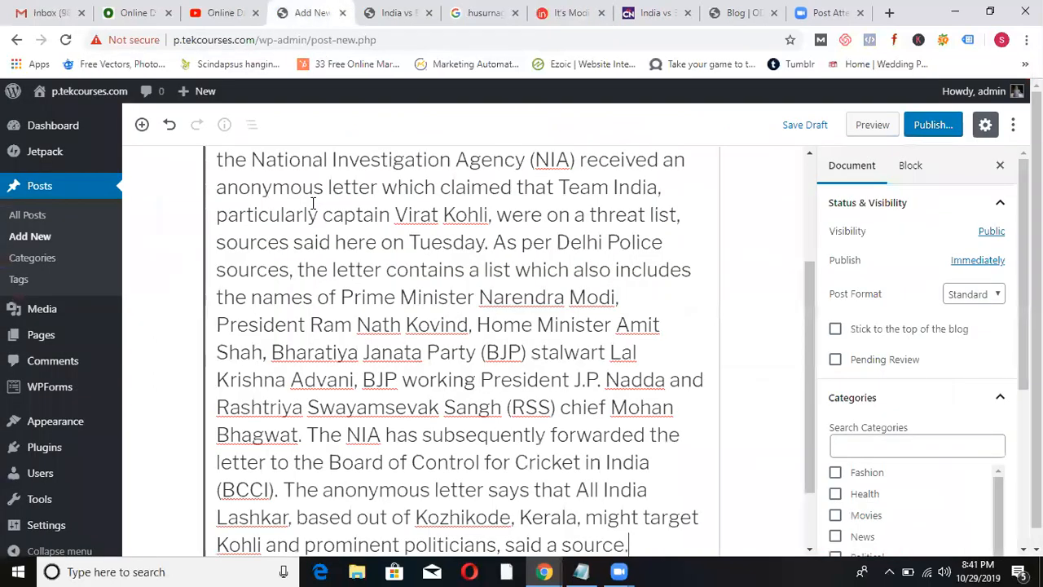
pyautogui.hotkey('ctrl', 'z')
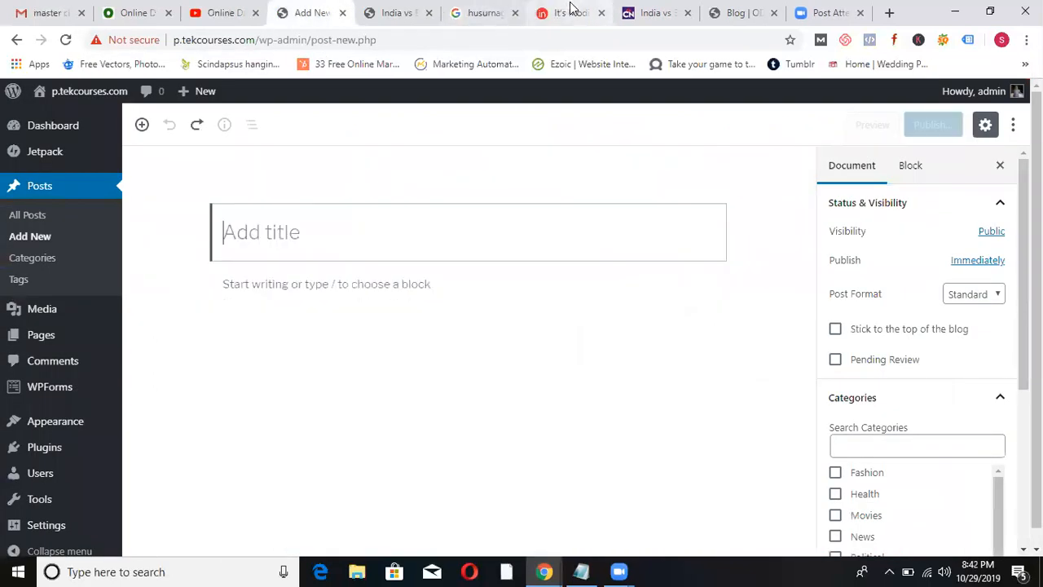
pyautogui.click(545, 13)
pyautogui.click(290, 128)
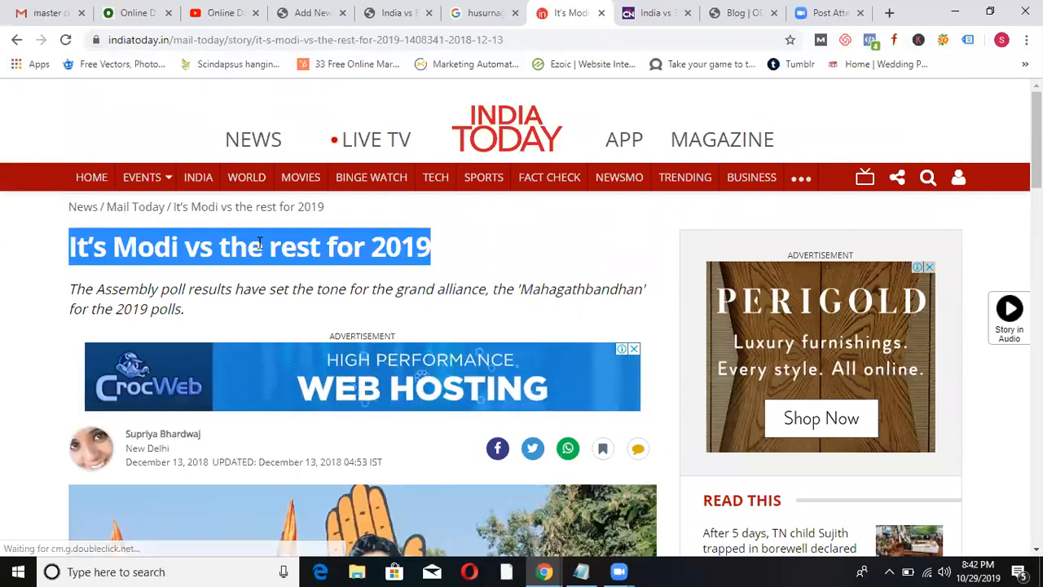
pyautogui.click(346, 7)
pyautogui.hotkey('ctrl', 'v')
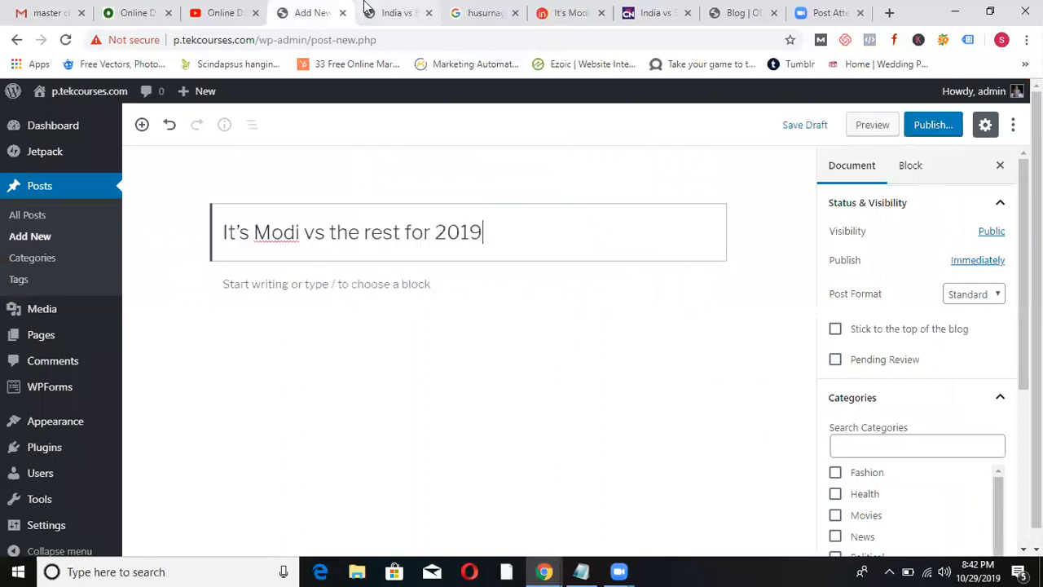
# Copy the article's first two body paragraphs into the post content and restore the missing initial "T" of "The".
pyautogui.click(561, 12)
pyautogui.scroll(-4, 1011, 207)
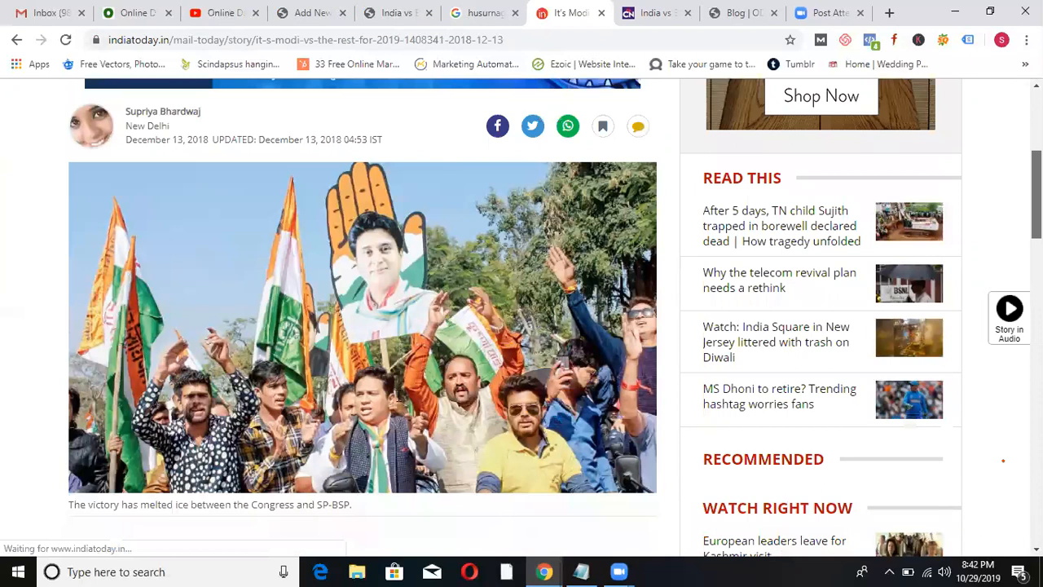
pyautogui.scroll(-5, 401, 399)
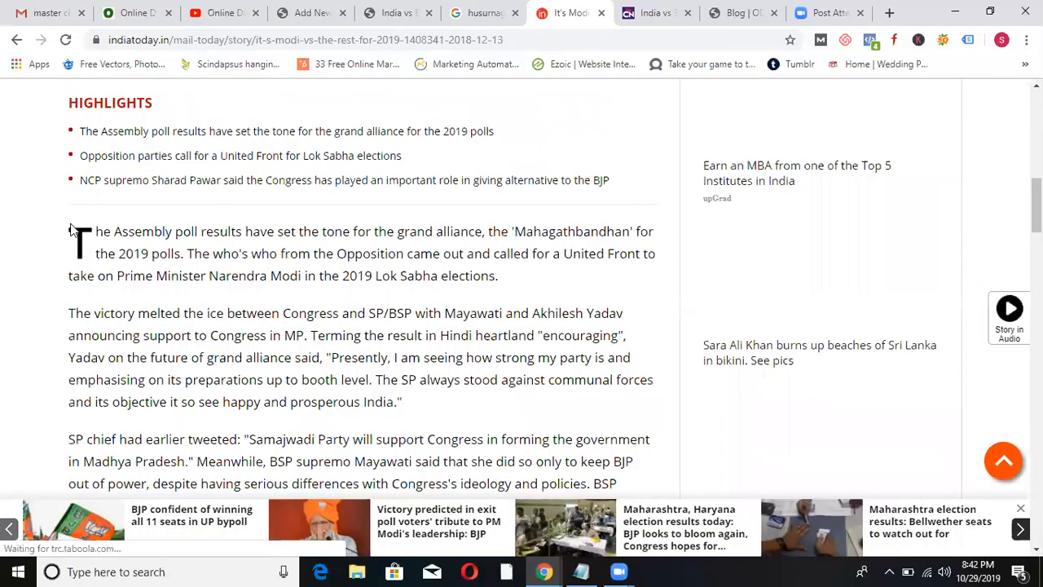
pyautogui.tripleClick(85, 234)
pyautogui.hotkey('ctrl', 'c')
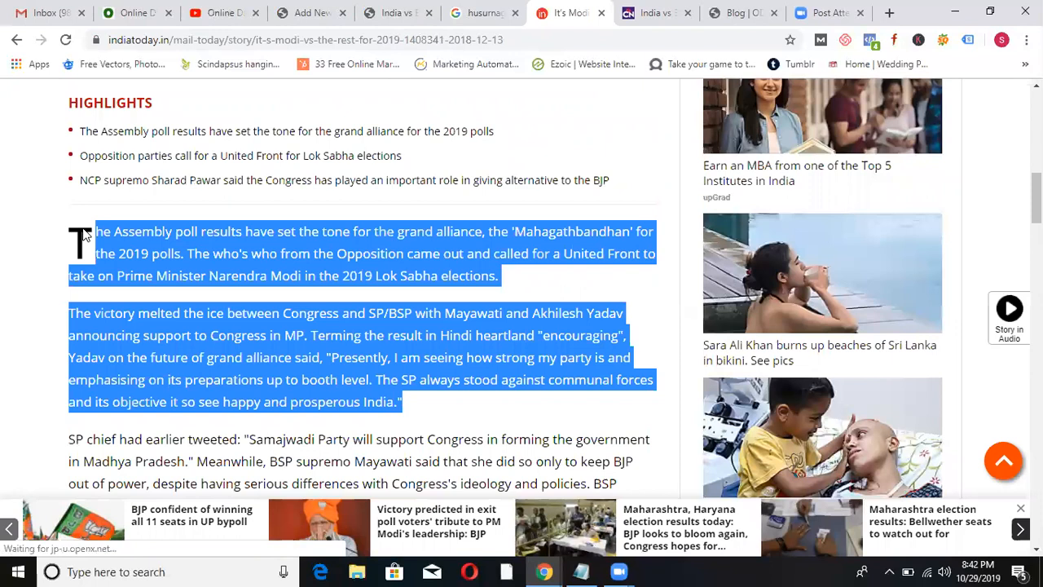
pyautogui.click(311, 10)
pyautogui.click(366, 288)
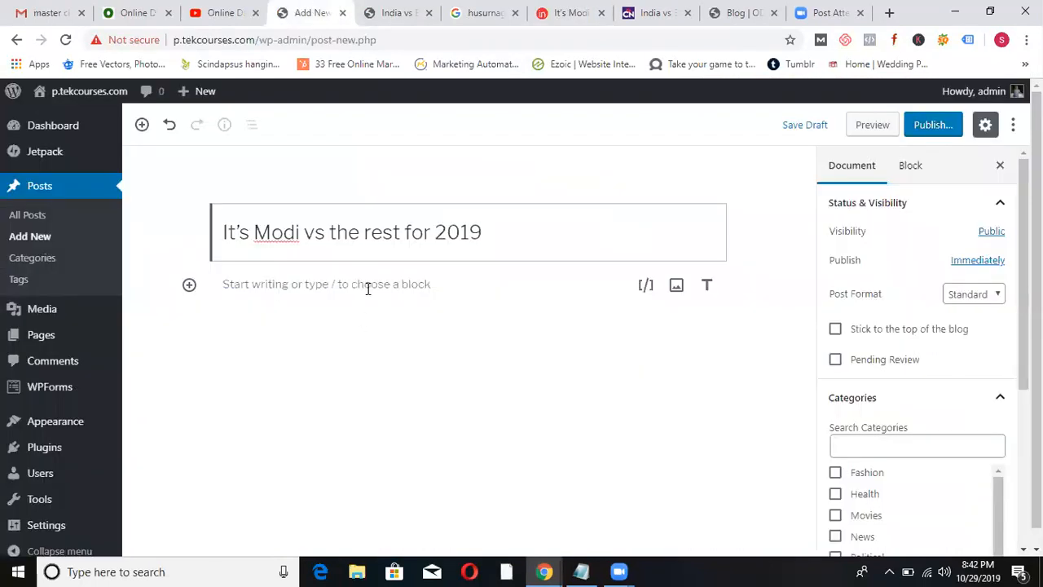
pyautogui.hotkey('ctrl', 'v')
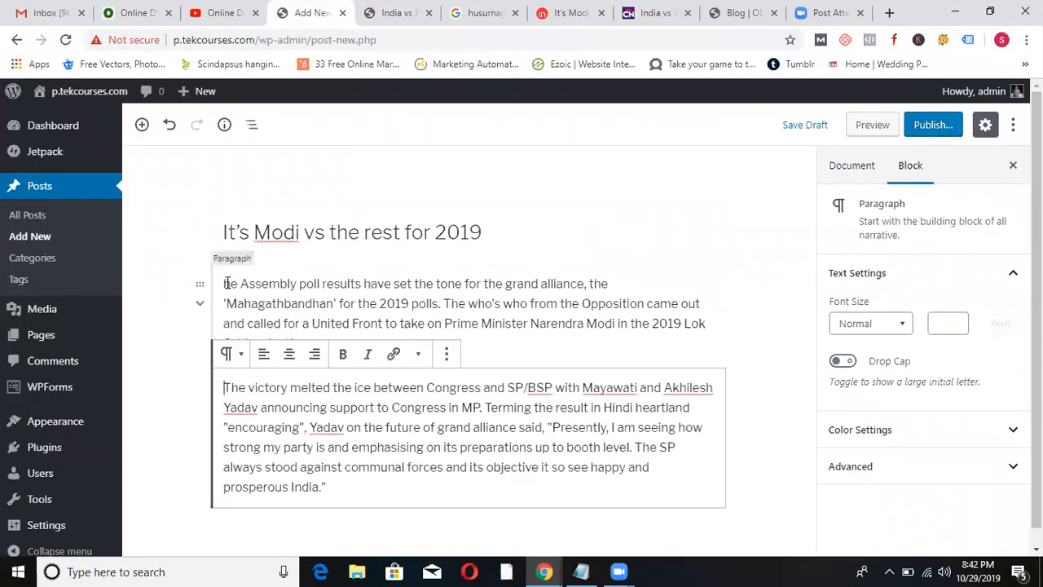
pyautogui.click(226, 282)
pyautogui.write('T')
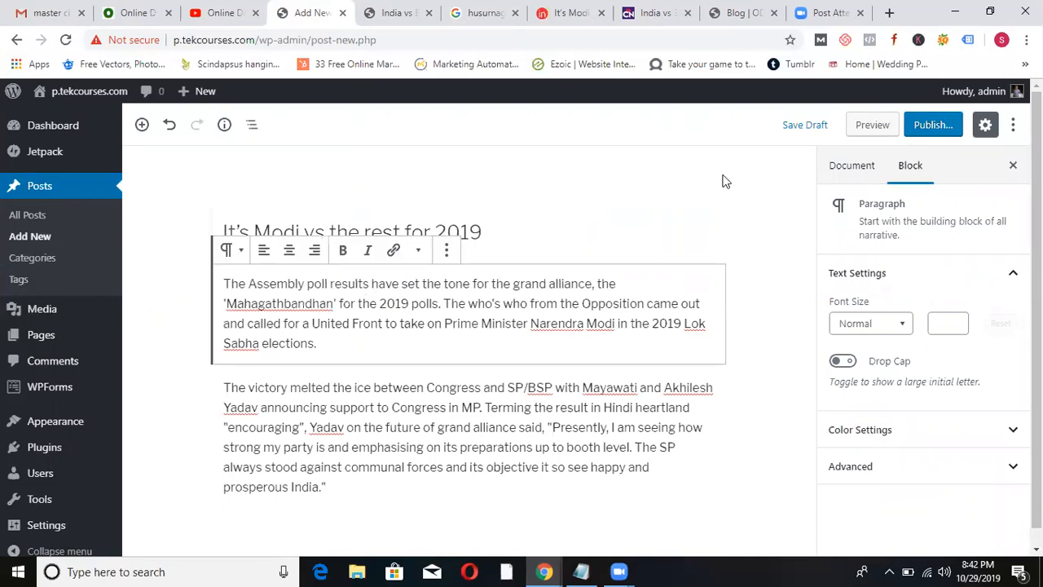
# Save the article's rally photo to the Desktop as the WEBP file assembly_elections_1.
pyautogui.click(846, 172)
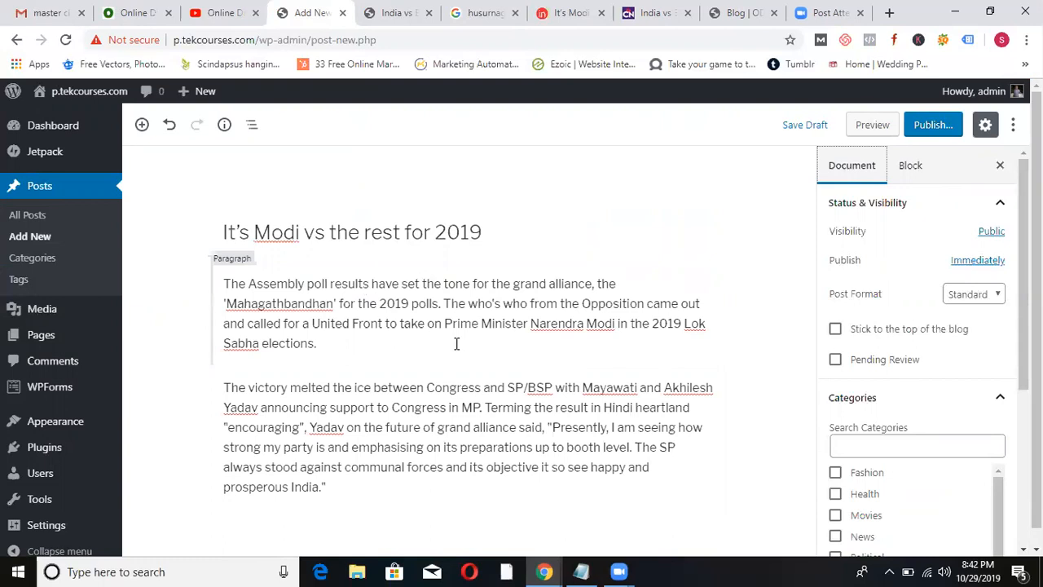
pyautogui.click(559, 20)
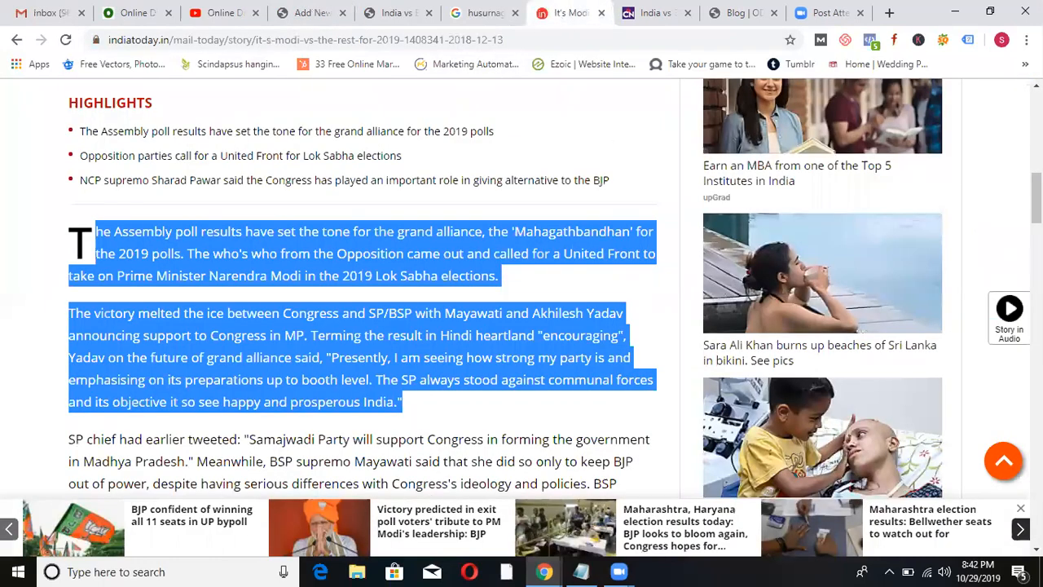
pyautogui.scroll(4, 323, 275)
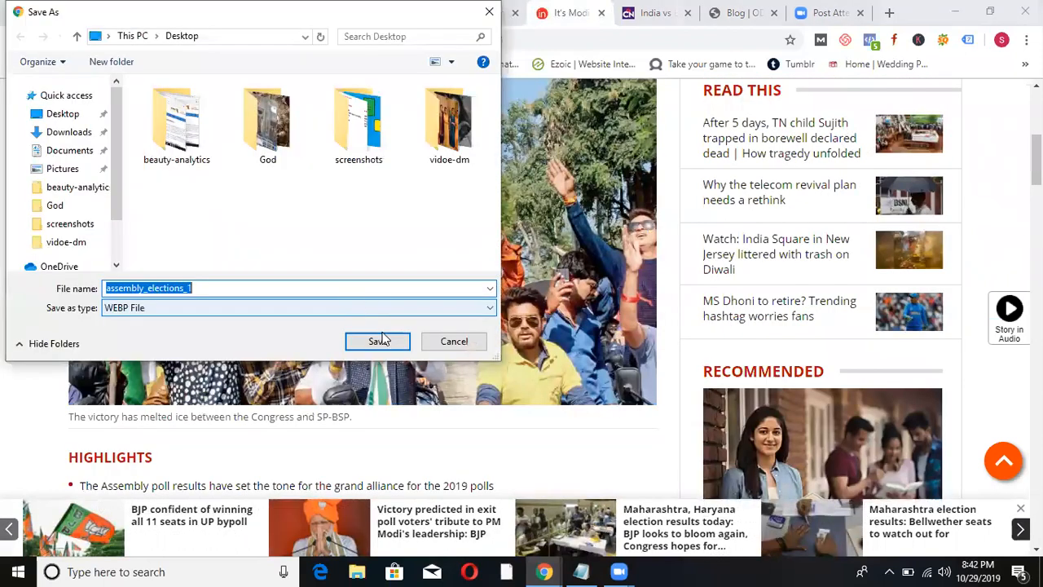
pyautogui.click(378, 341)
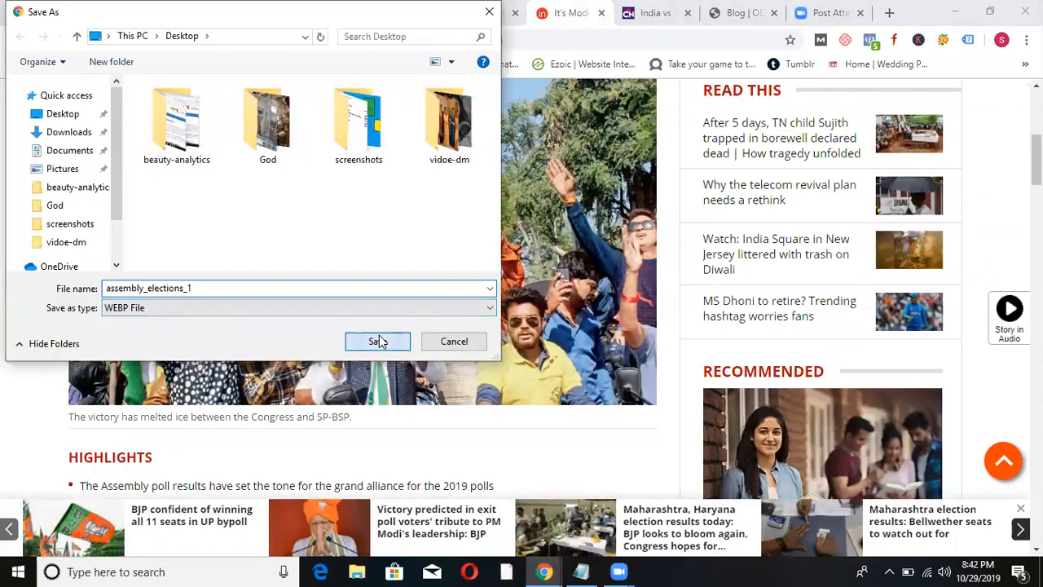
pyautogui.click(309, 13)
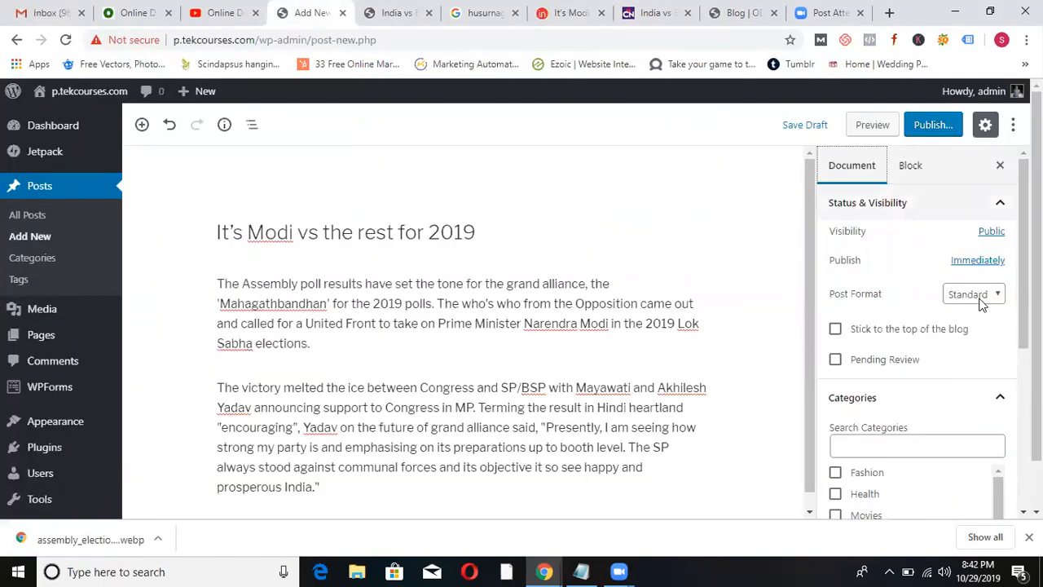
pyautogui.scroll(-3, 1010, 347)
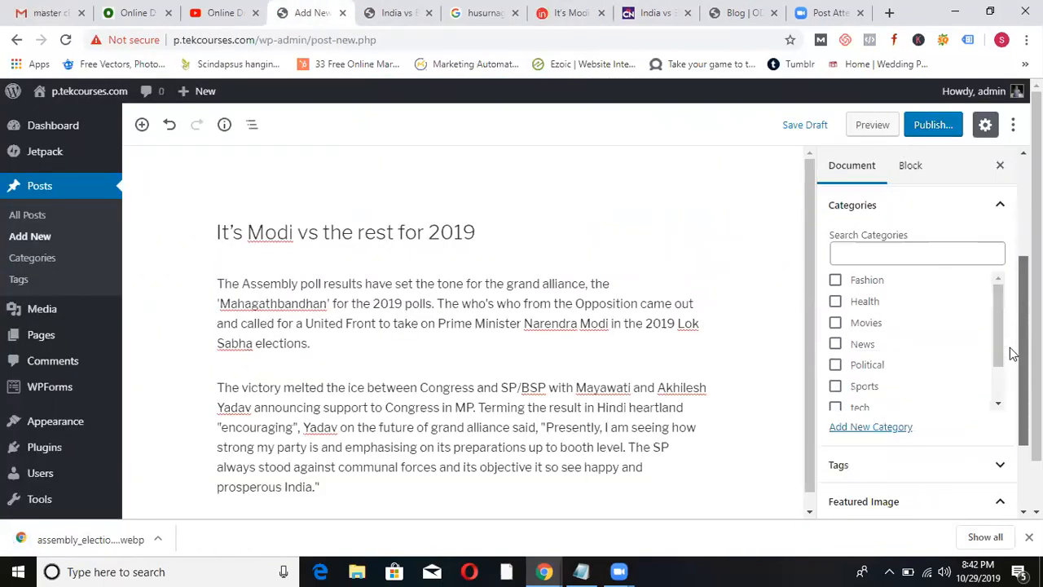
pyautogui.click(914, 481)
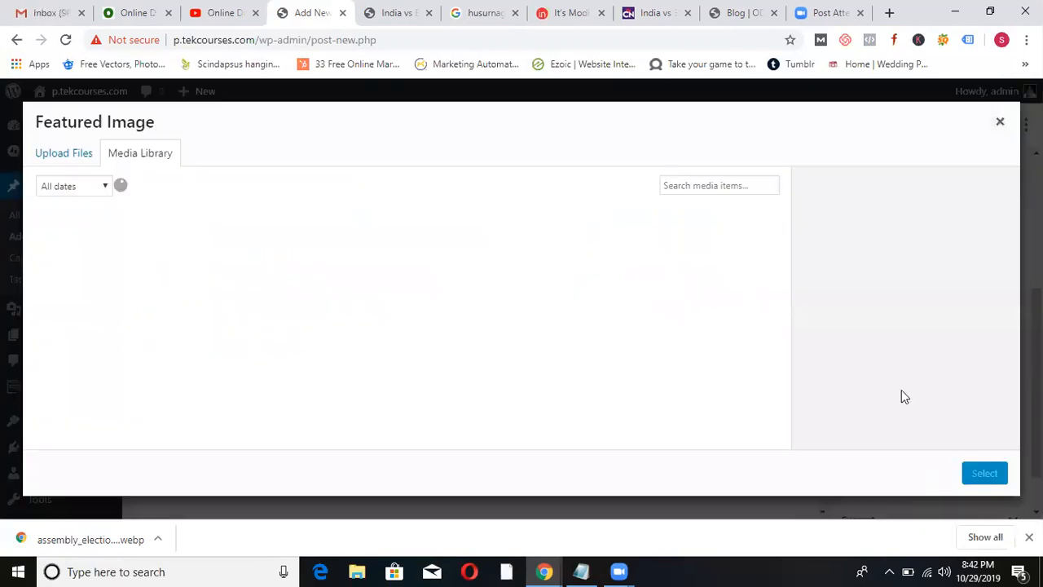
pyautogui.click(72, 156)
pyautogui.click(481, 327)
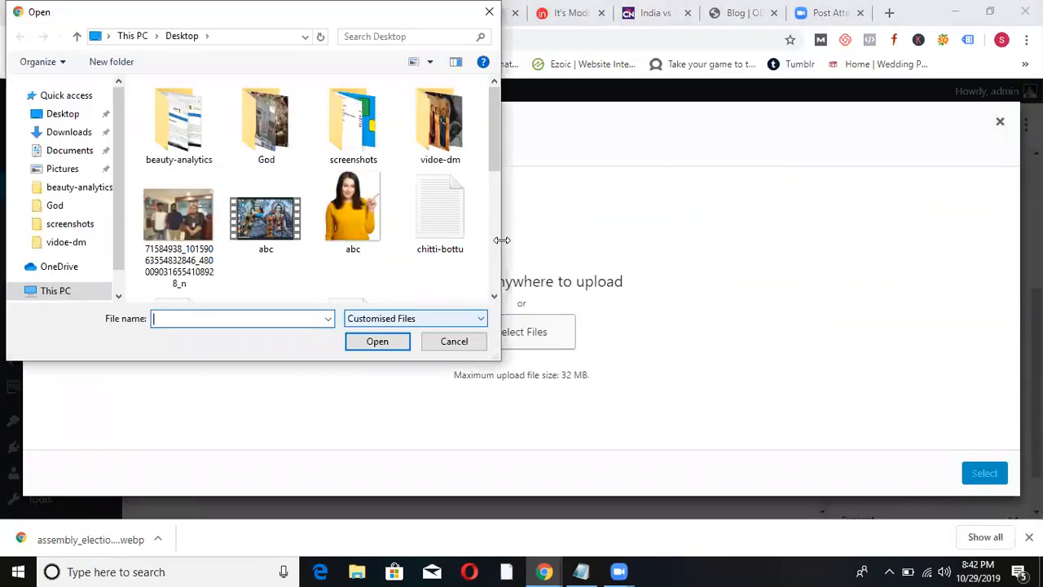
pyautogui.click(494, 299)
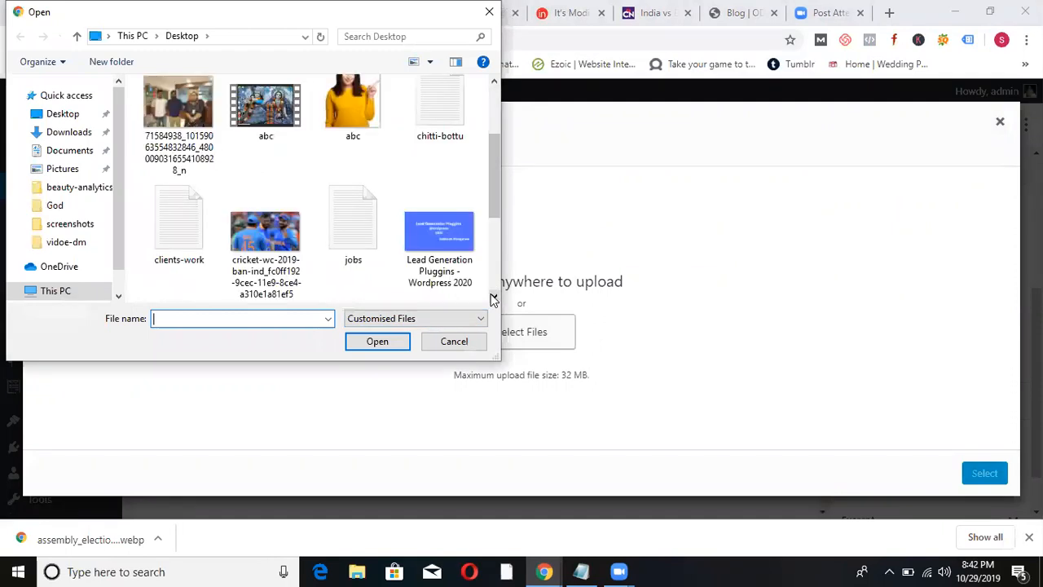
pyautogui.click(493, 299)
pyautogui.click(493, 298)
pyautogui.moveTo(496, 262); pyautogui.dragTo(484, 226)
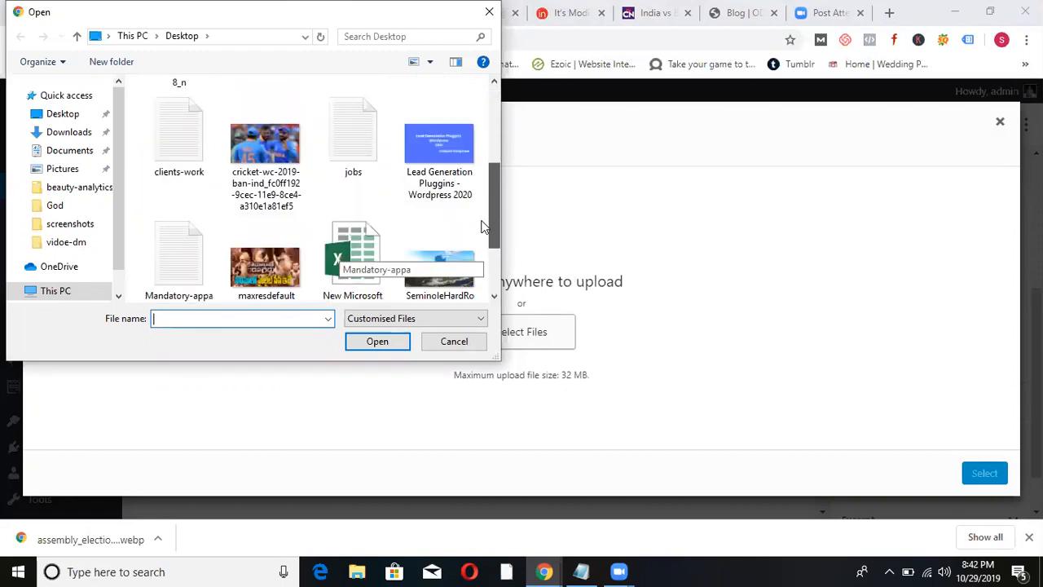
pyautogui.click(454, 342)
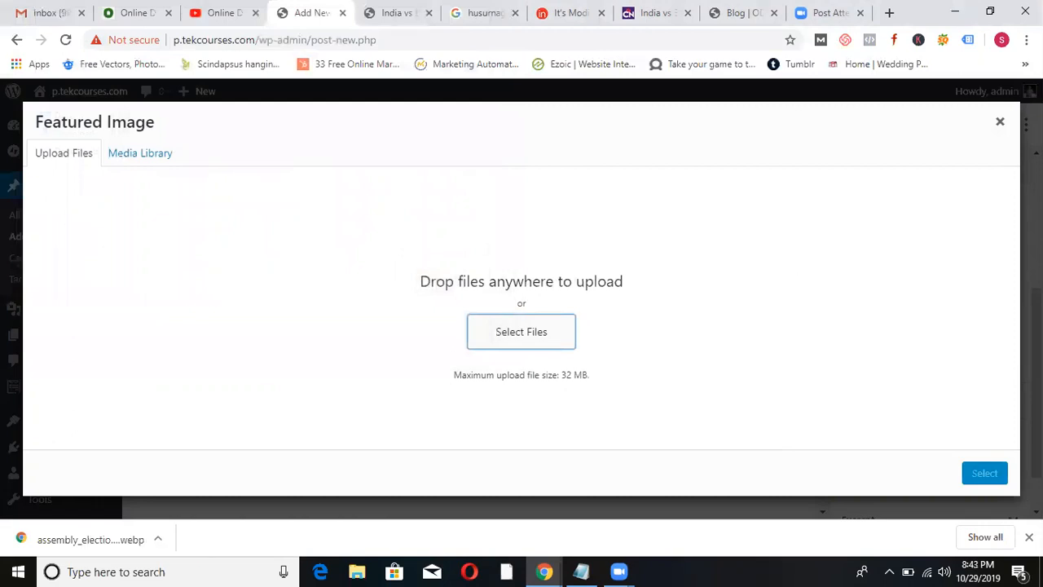
pyautogui.click(1002, 122)
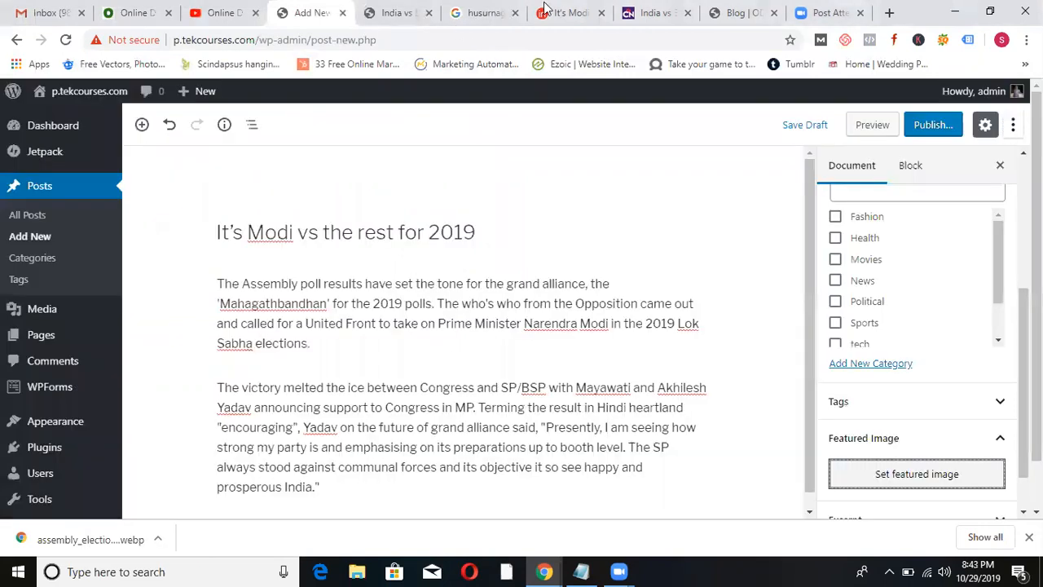
# Search Google Images for "modi".
pyautogui.click(483, 10)
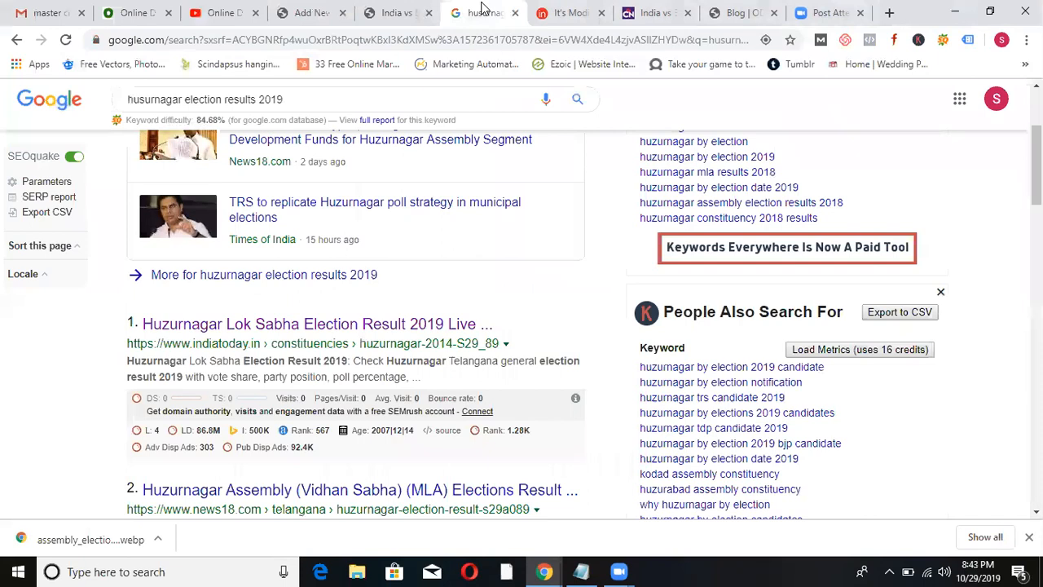
pyautogui.click(560, 10)
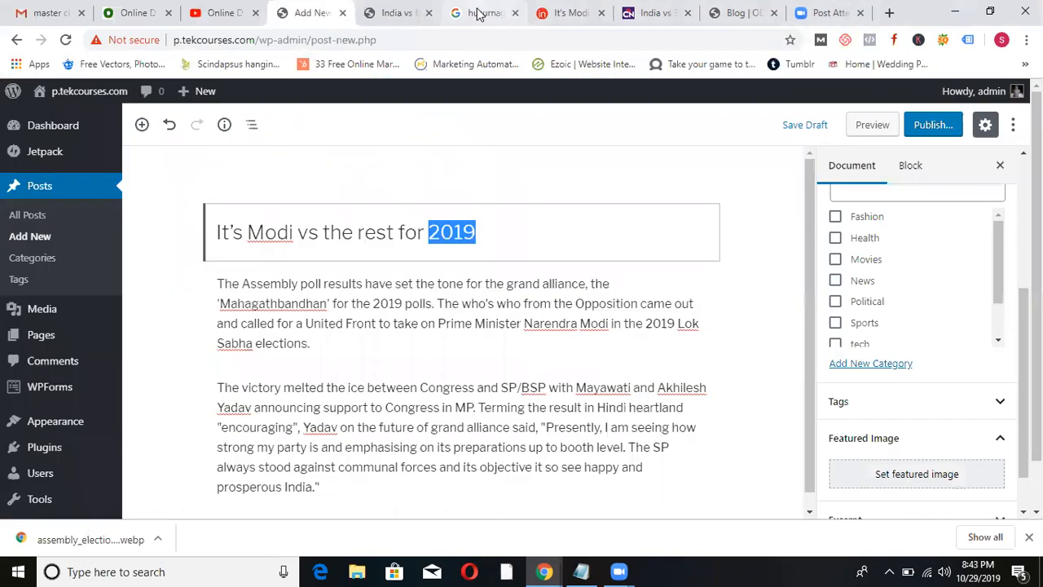
pyautogui.click(478, 14)
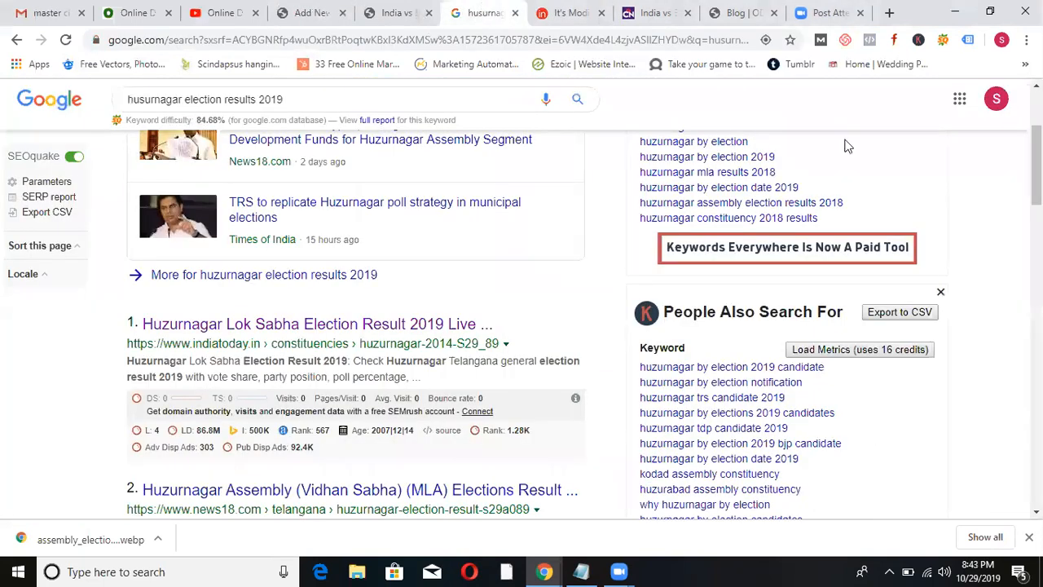
pyautogui.tripleClick(414, 99)
pyautogui.write('mo')
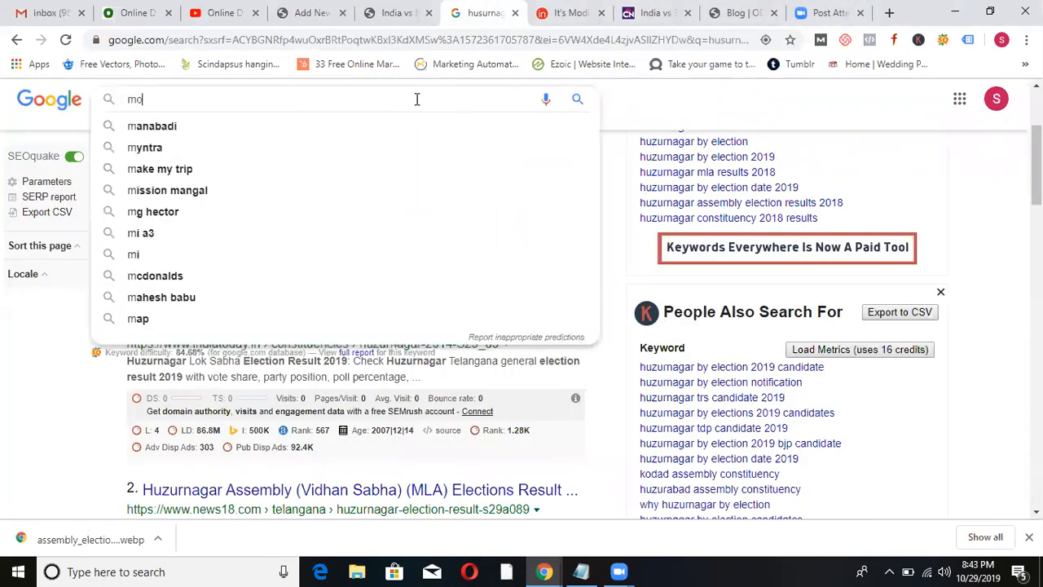
pyautogui.write('di')
pyautogui.press('Return')
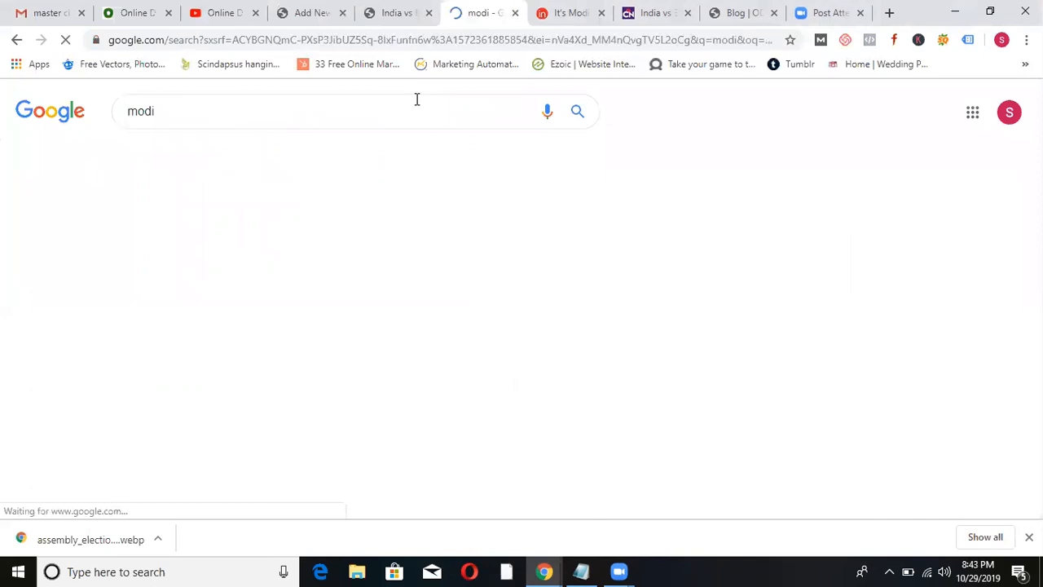
pyautogui.click(261, 156)
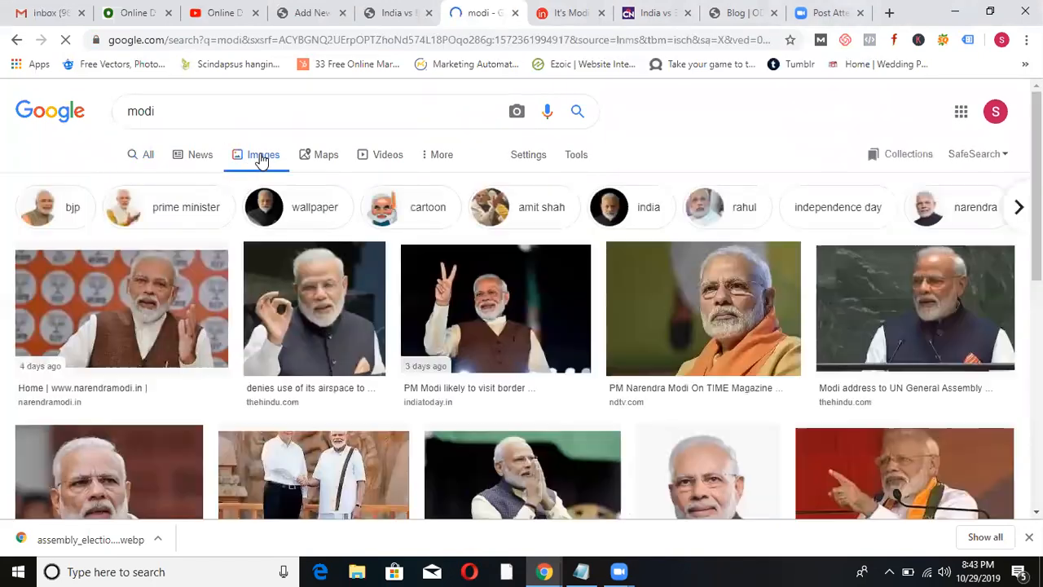
pyautogui.click(131, 301)
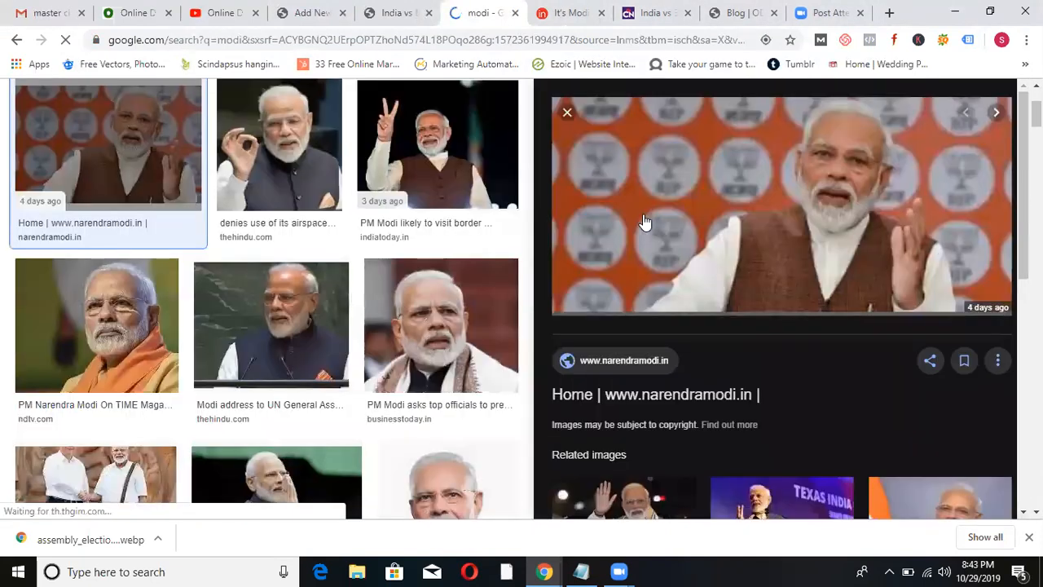
pyautogui.rightClick(758, 203)
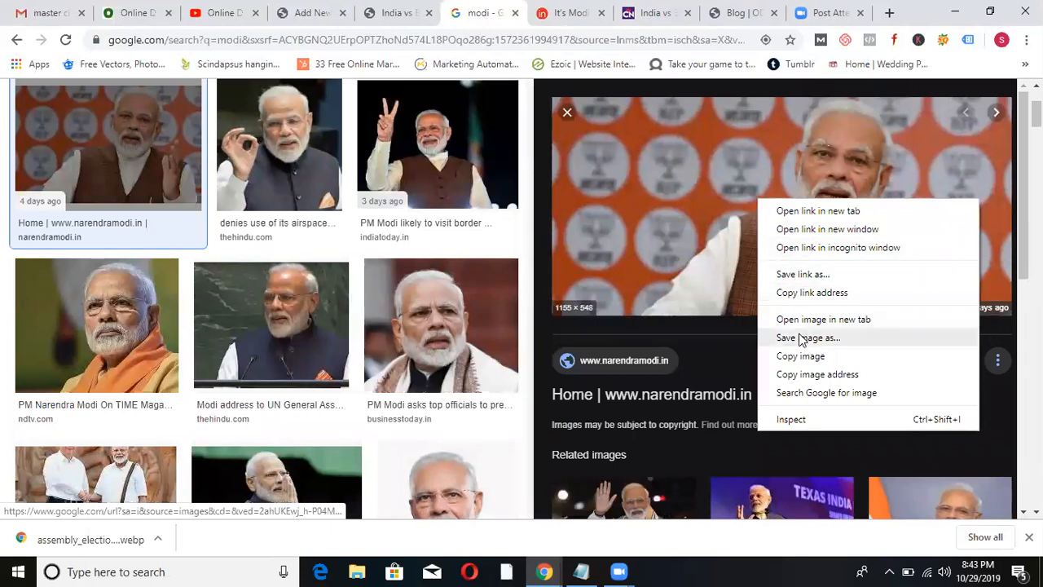
pyautogui.click(798, 337)
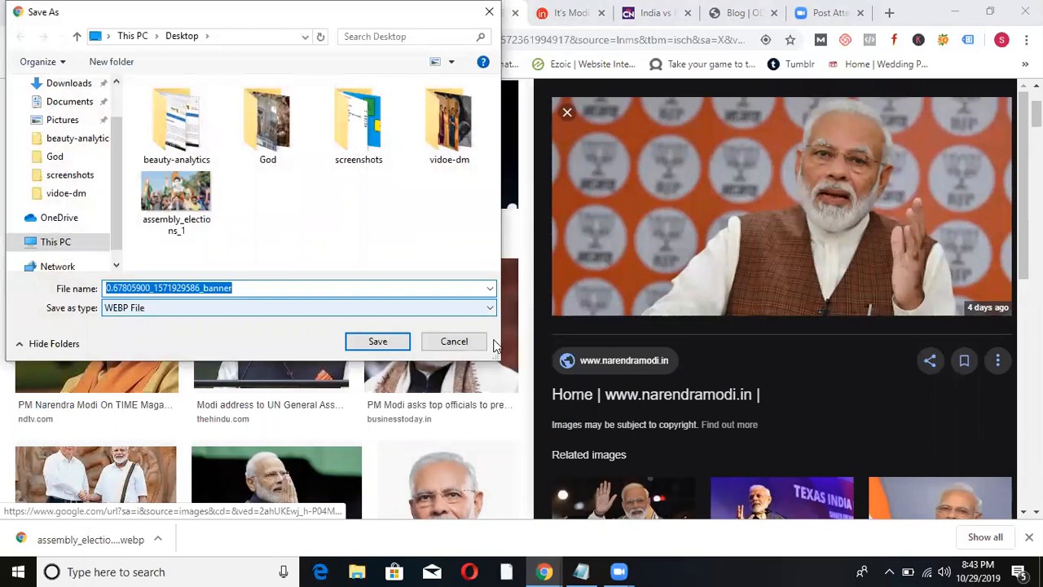
pyautogui.click(454, 341)
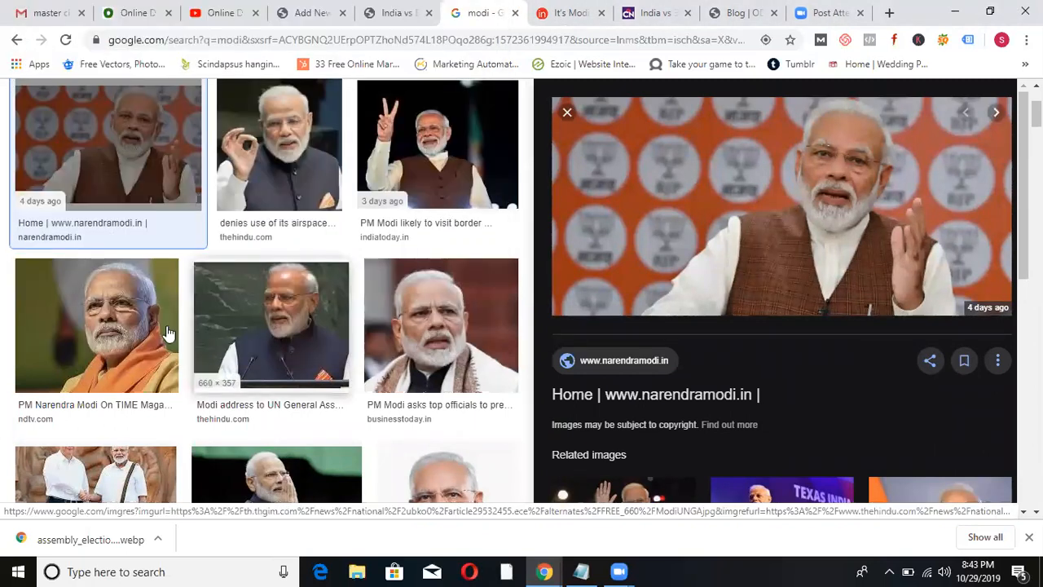
pyautogui.click(450, 168)
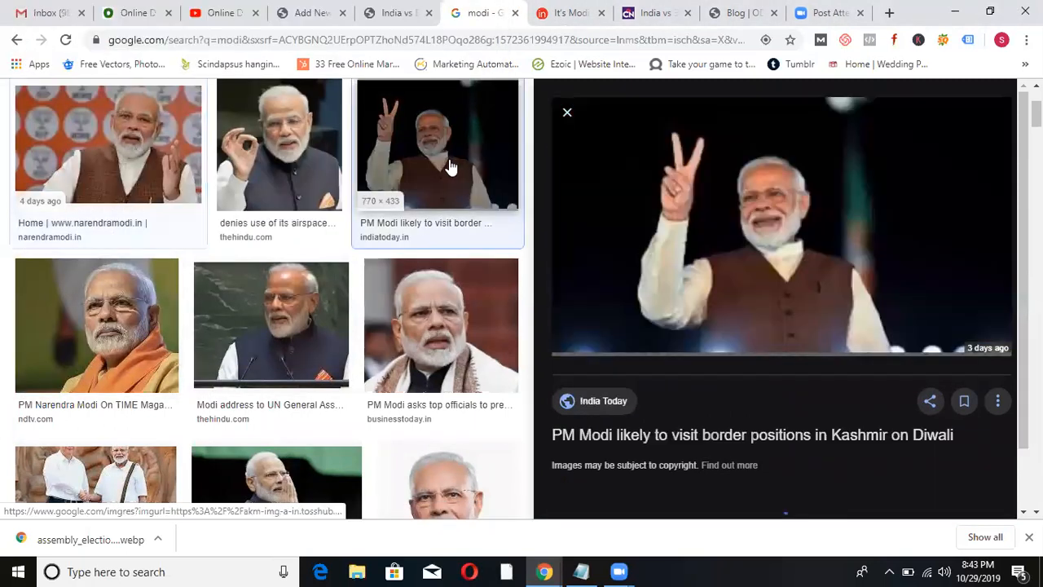
pyautogui.rightClick(758, 180)
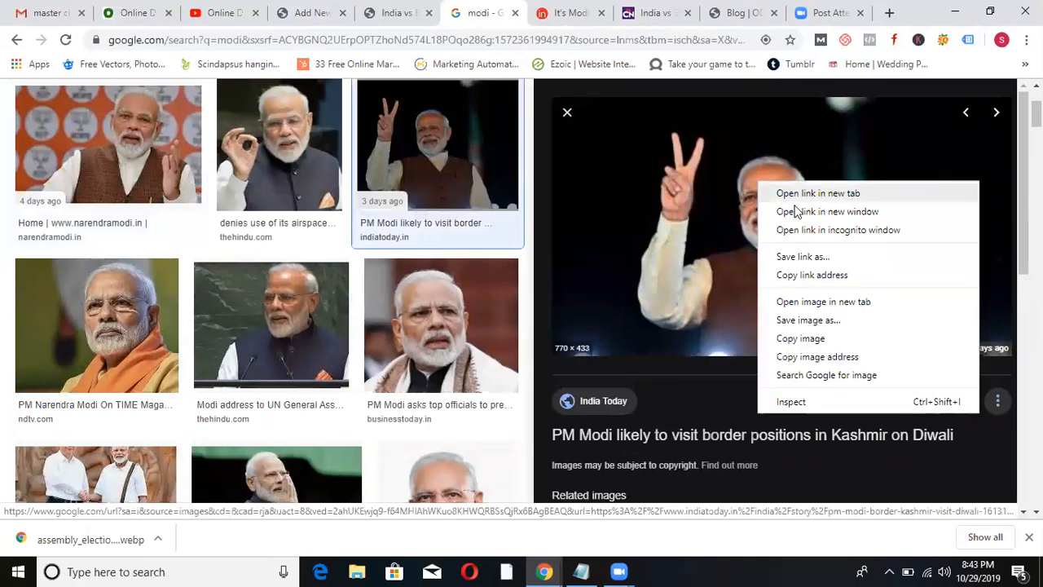
pyautogui.click(803, 320)
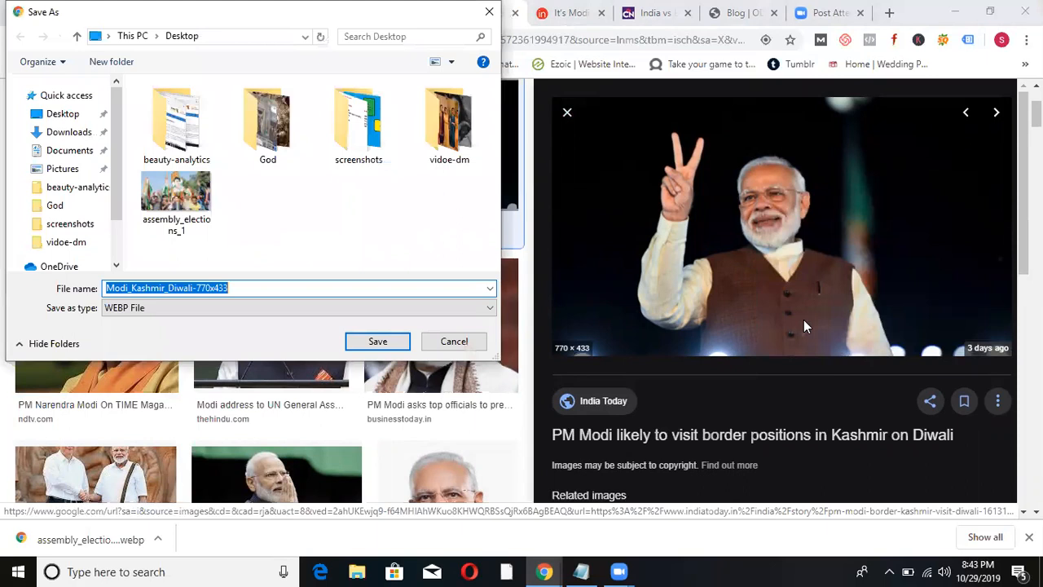
pyautogui.click(455, 344)
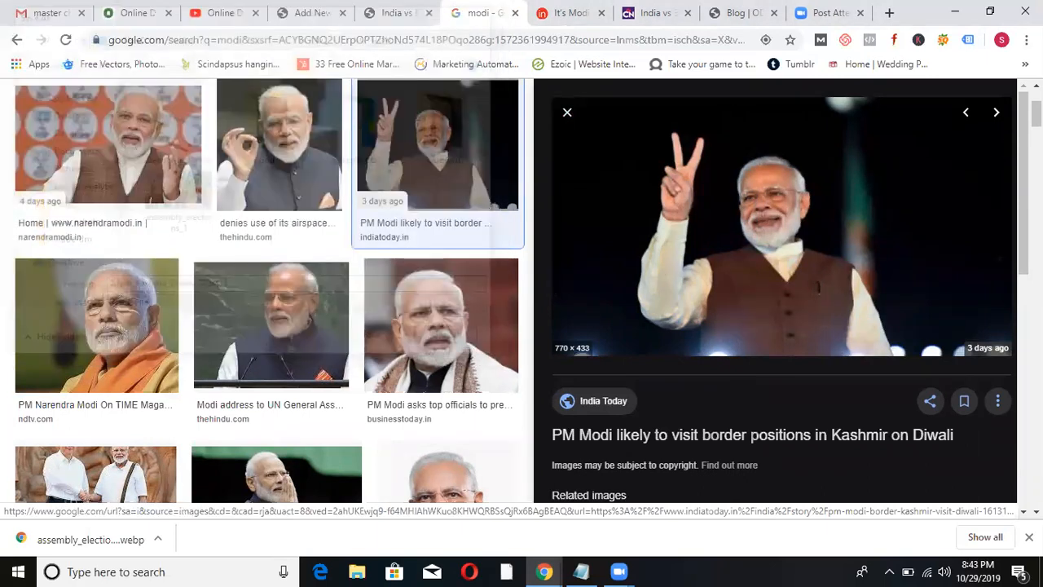
# Save the Hindustan Times "Howdy, Modi!" podium photo to the Desktop as a JPEG under its suggested file name.
pyautogui.scroll(-1, 269, 294)
pyautogui.scroll(-5, 269, 294)
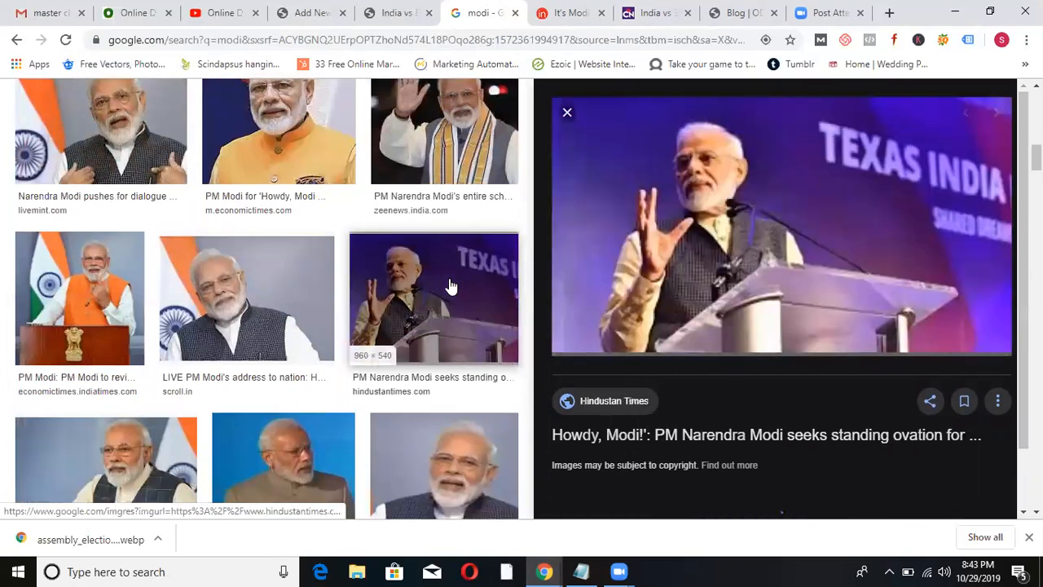
pyautogui.click(452, 287)
pyautogui.rightClick(797, 202)
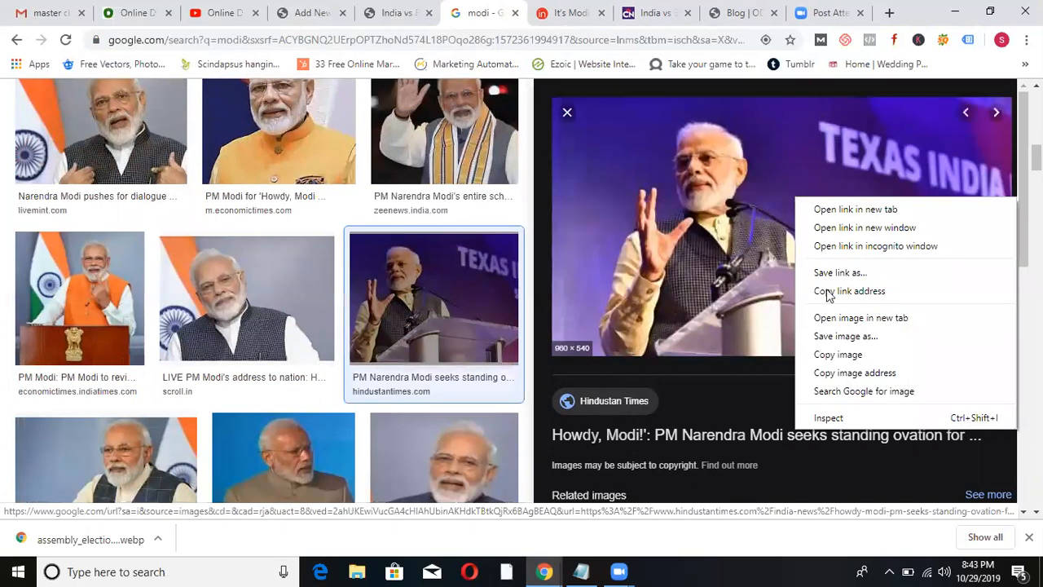
pyautogui.click(837, 335)
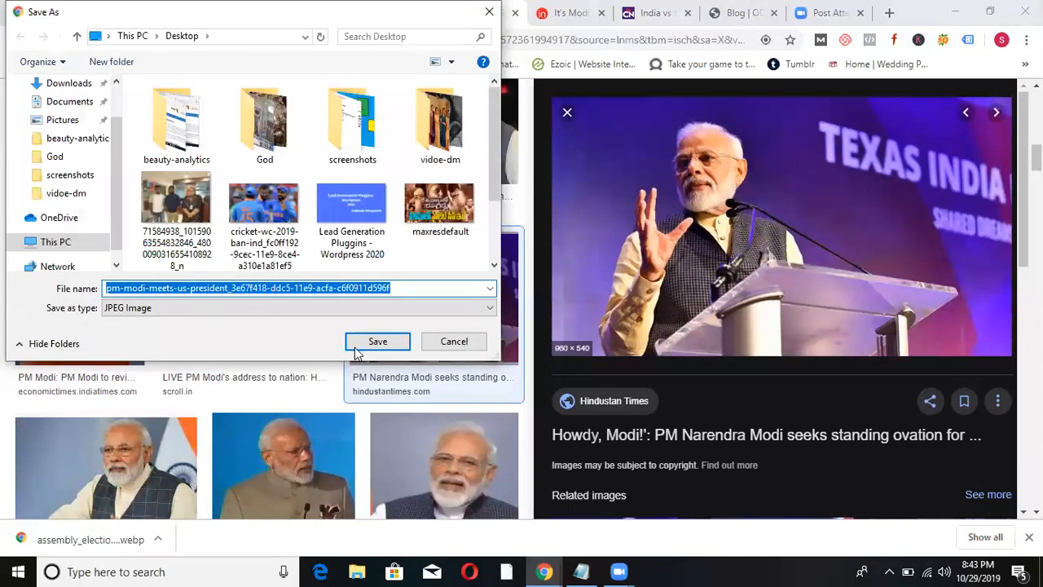
pyautogui.click(378, 349)
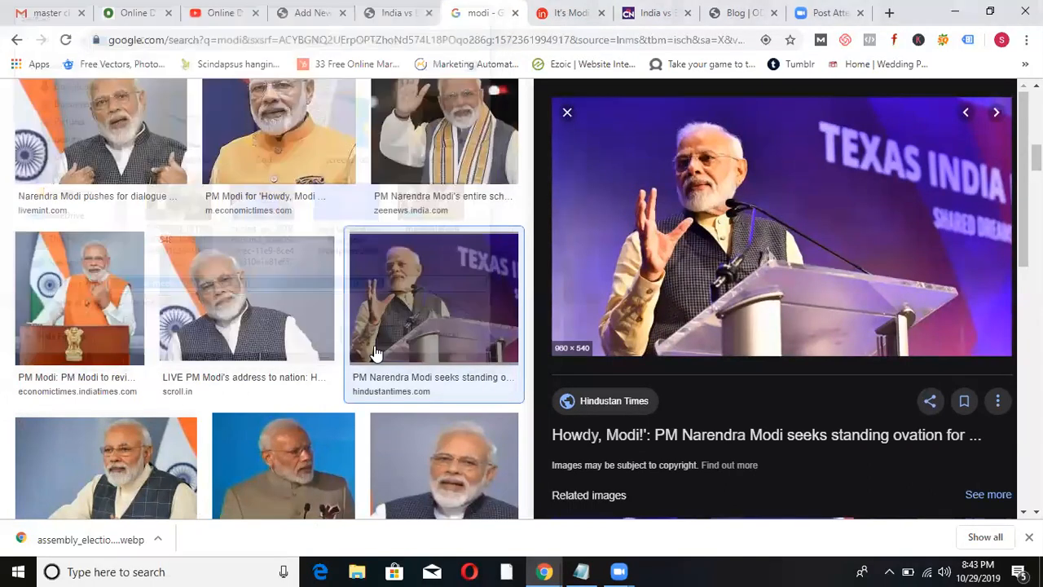
# Upload the saved pm-modi-meets-us-president JPEG from the Desktop and set it as the Modi post's featured image.
pyautogui.click(311, 13)
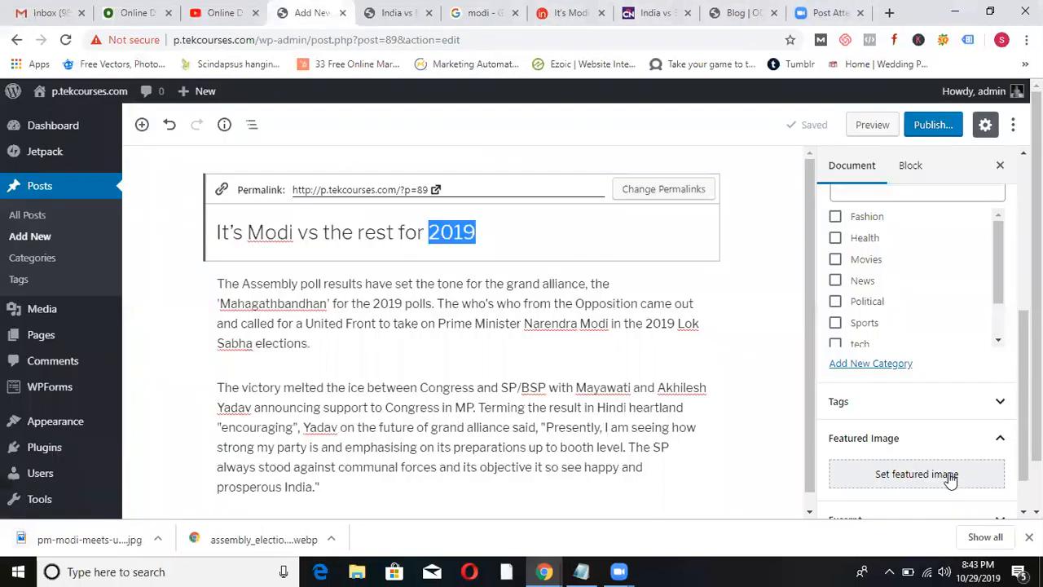
pyautogui.click(917, 474)
pyautogui.click(517, 342)
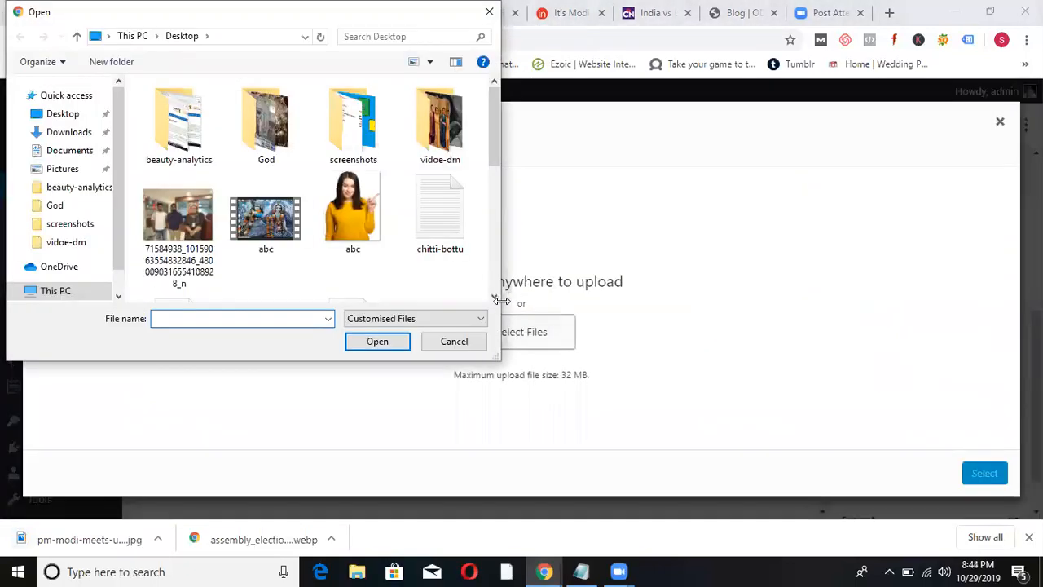
pyautogui.scroll(-5, 494, 298)
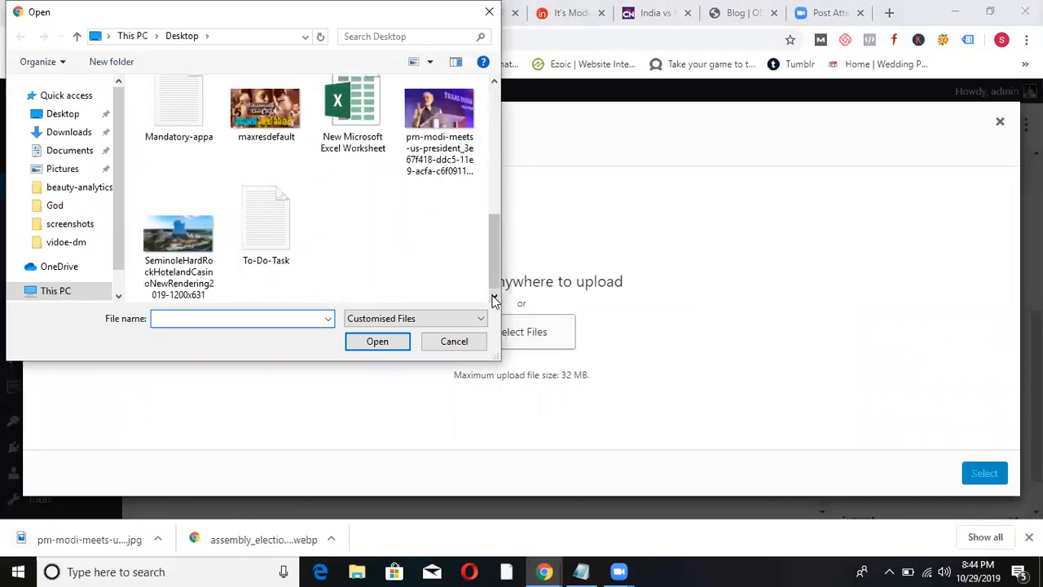
pyautogui.click(441, 84)
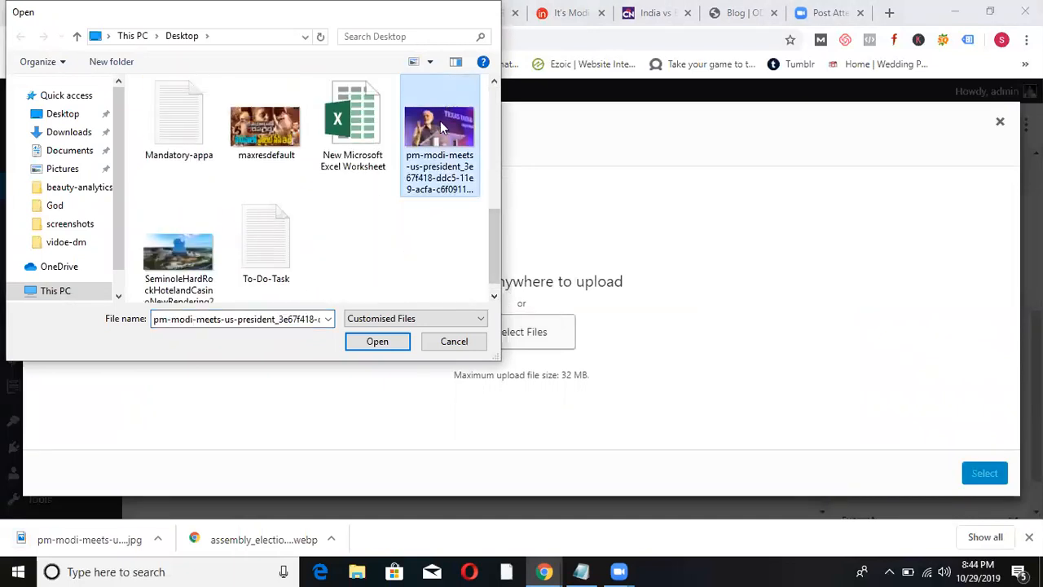
pyautogui.doubleClick(440, 121)
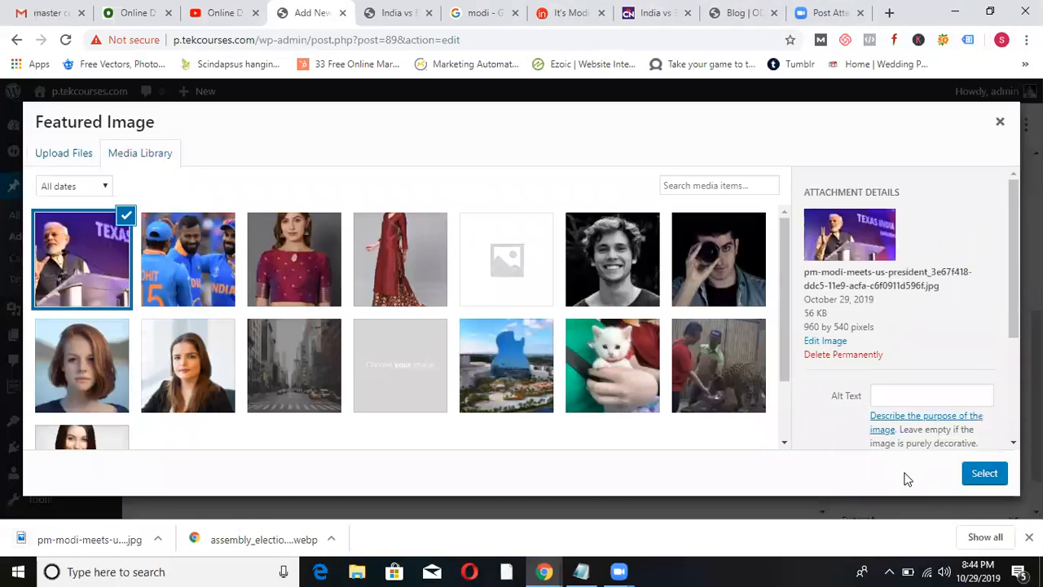
pyautogui.click(982, 471)
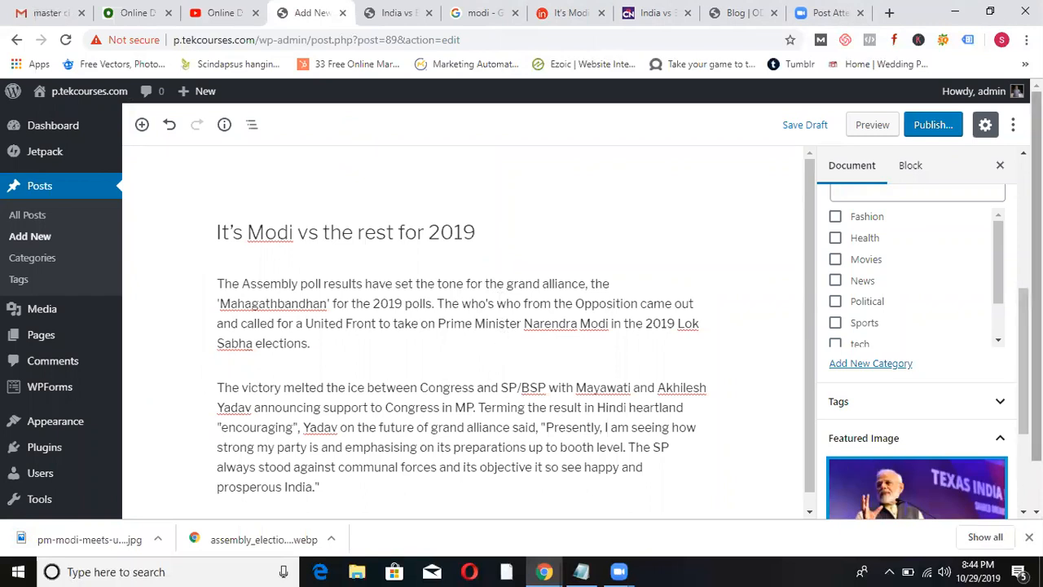
# Assign the "It's Modi vs the rest for 2019" post to the Political category and publish it.
pyautogui.click(836, 302)
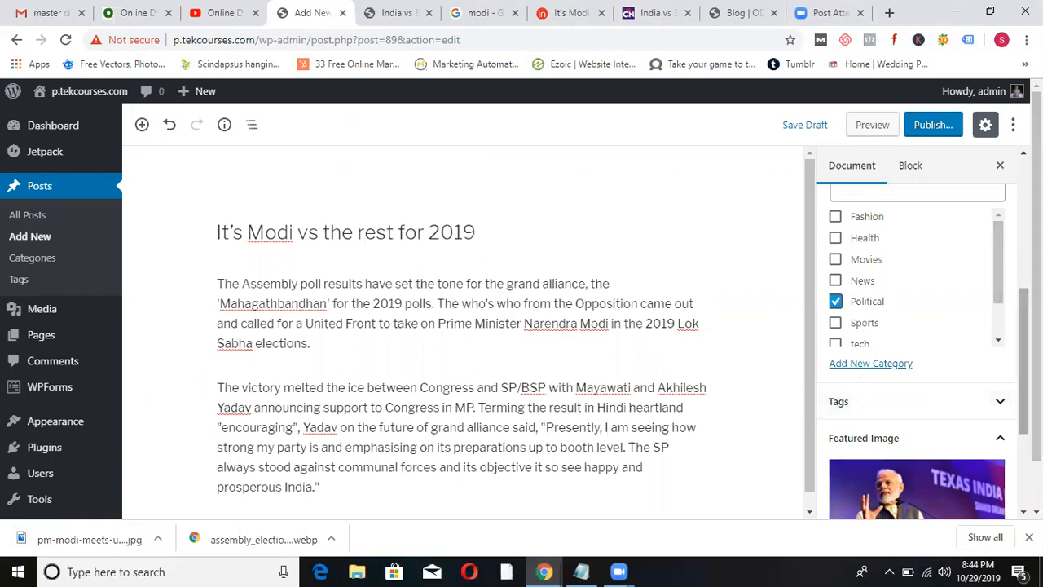
pyautogui.scroll(4, 936, 171)
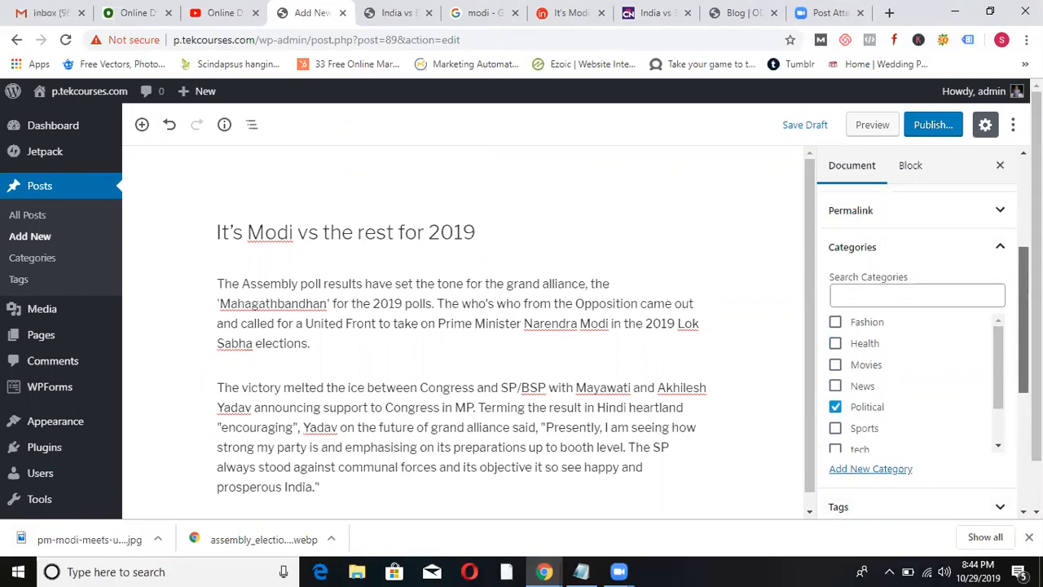
pyautogui.click(933, 125)
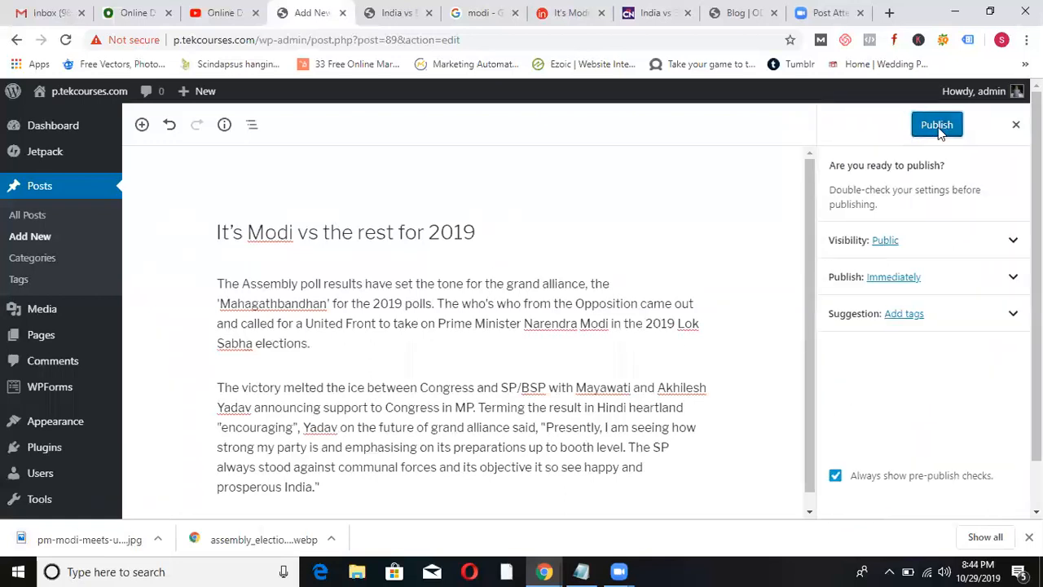
pyautogui.click(936, 127)
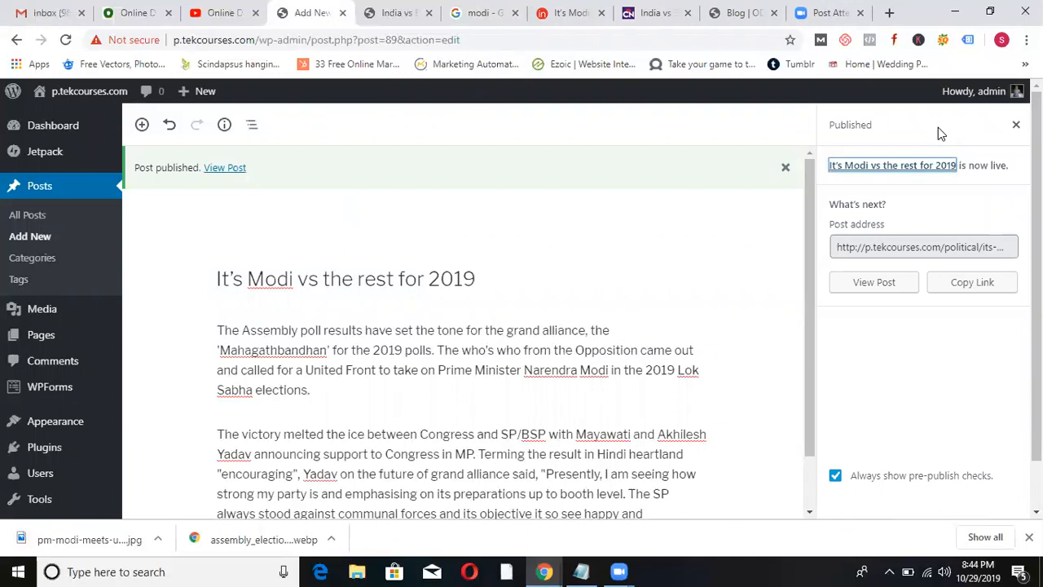
# Load the site's front page at p.tekcourses.com in place of the India vs Bangladesh post and dismiss the downloads bar.
pyautogui.click(393, 14)
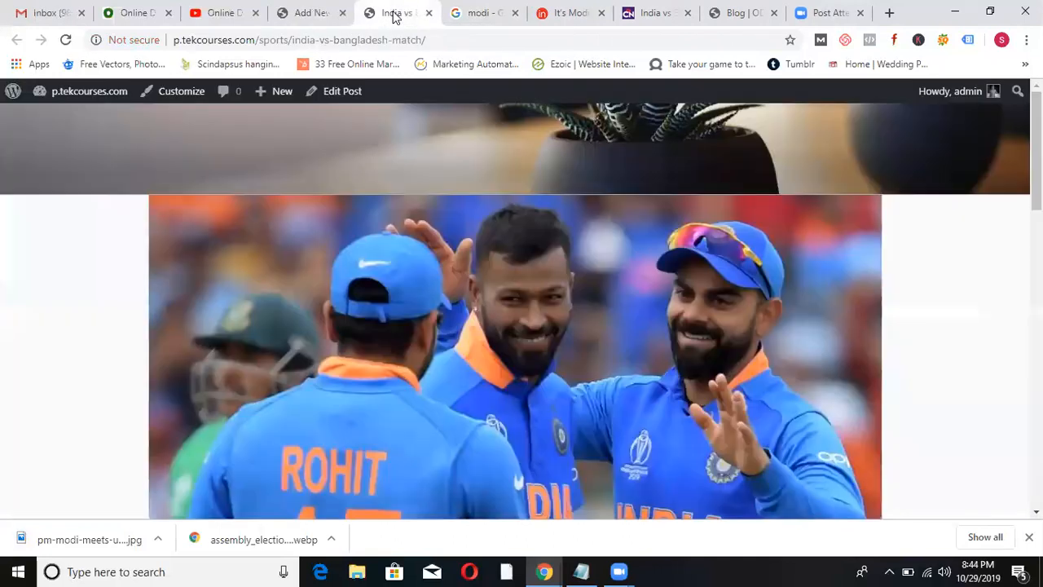
pyautogui.click(450, 39)
pyautogui.click(450, 39)
pyautogui.press('BackSpace')
pyautogui.press('BackSpace')
pyautogui.press('BackSpace')
pyautogui.press('BackSpace')
pyautogui.press('BackSpace')
pyautogui.press('BackSpace')
pyautogui.press('BackSpace')
pyautogui.press('BackSpace')
pyautogui.press('BackSpace')
pyautogui.press('BackSpace')
pyautogui.press('BackSpace')
pyautogui.press('BackSpace')
pyautogui.press('BackSpace')
pyautogui.press('BackSpace')
pyautogui.press('BackSpace')
pyautogui.press('BackSpace')
pyautogui.press('BackSpace')
pyautogui.press('BackSpace')
pyautogui.press('BackSpace')
pyautogui.press('BackSpace')
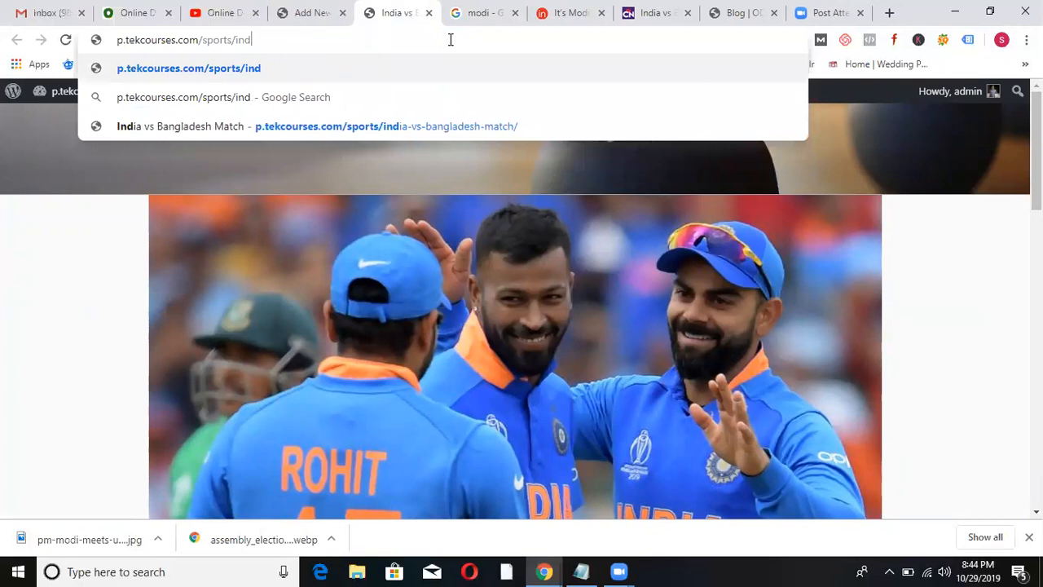
pyautogui.press('BackSpace')
pyautogui.press('BackSpace')
pyautogui.press('BackSpace')
pyautogui.press('BackSpace')
pyautogui.press('BackSpace')
pyautogui.press('BackSpace')
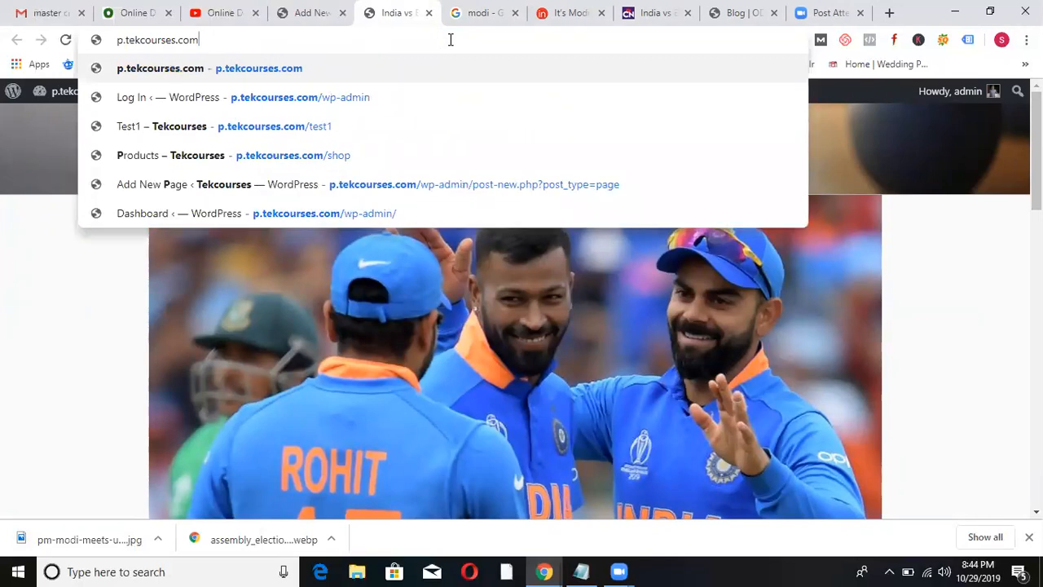
pyautogui.press('Return')
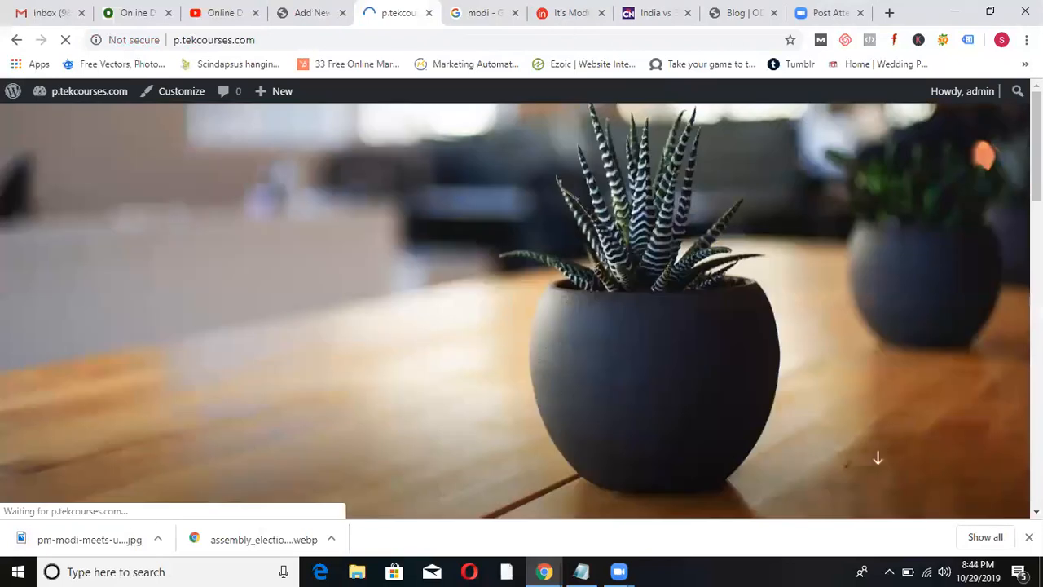
pyautogui.click(1029, 537)
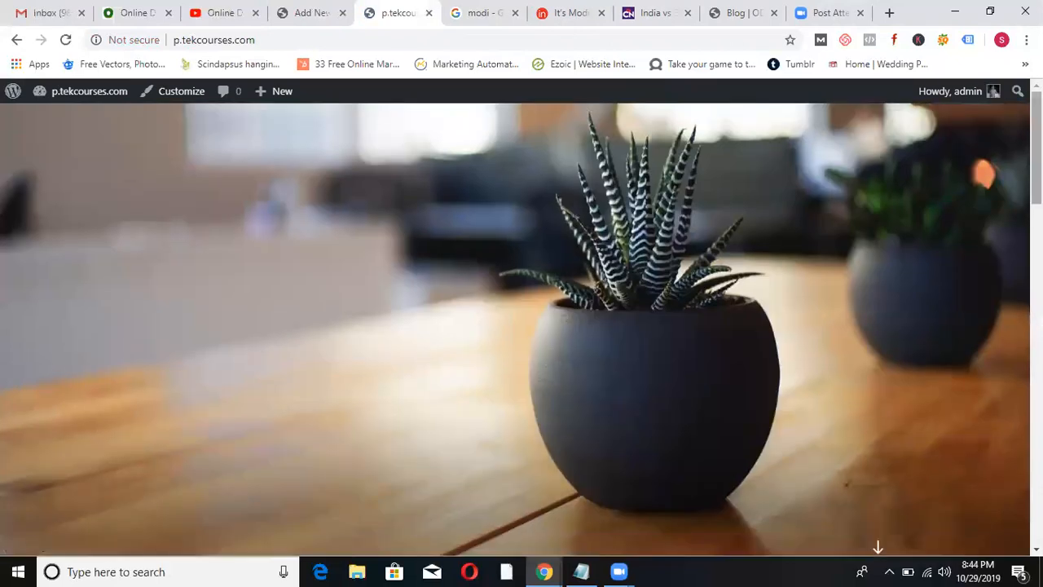
# Examine the front page's post listing, comparing the order and layout of the Modi and India vs Bangladesh posts.
pyautogui.scroll(-2, 1016, 222)
pyautogui.scroll(-1, 996, 257)
pyautogui.scroll(-4, 987, 343)
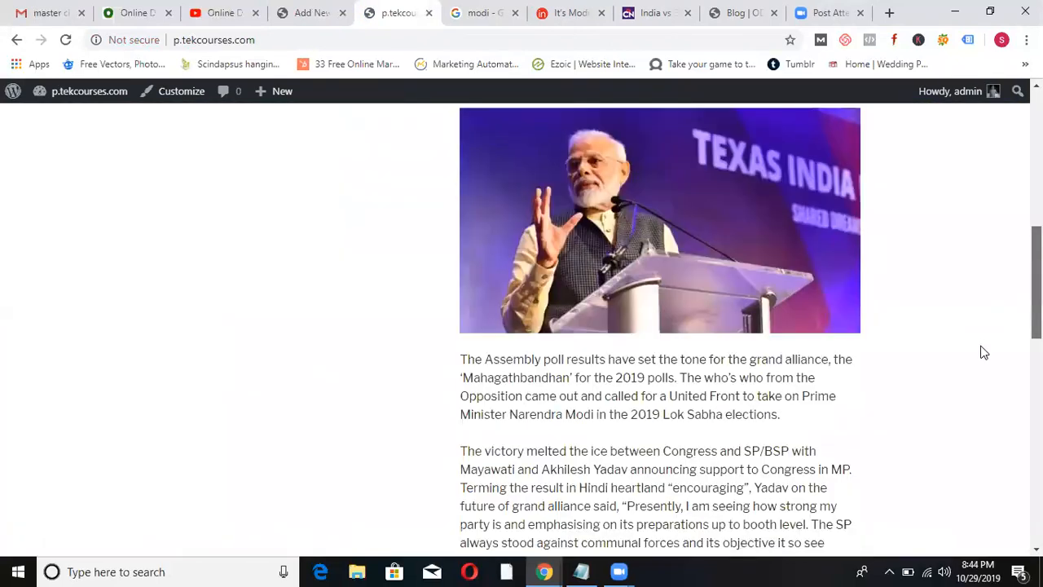
pyautogui.scroll(-6, 976, 434)
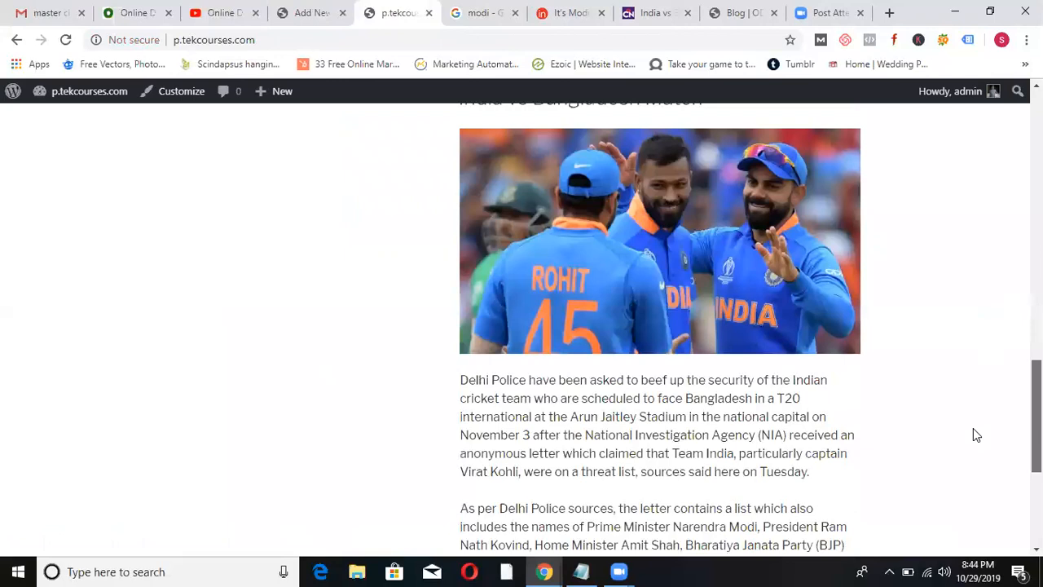
pyautogui.scroll(-3, 973, 444)
pyautogui.scroll(4, 986, 423)
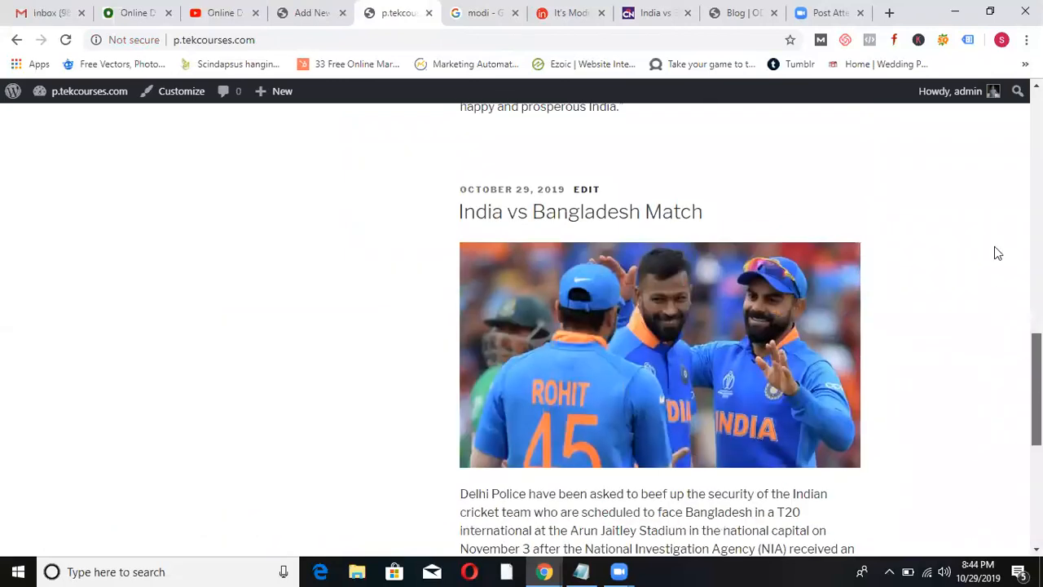
pyautogui.scroll(10, 1002, 210)
pyautogui.scroll(-3, 1007, 211)
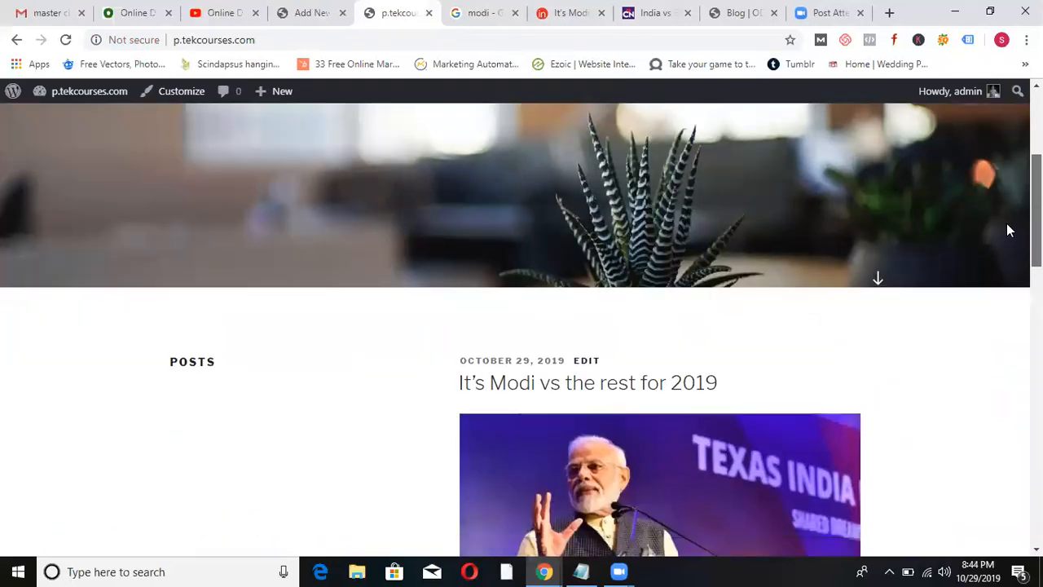
pyautogui.scroll(-1, 1011, 268)
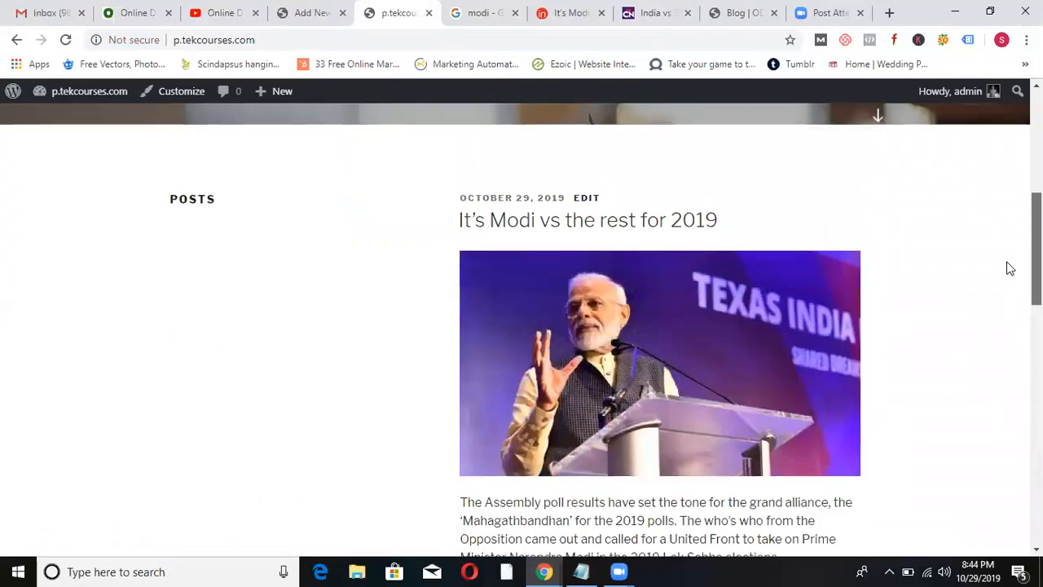
pyautogui.scroll(3, 1013, 221)
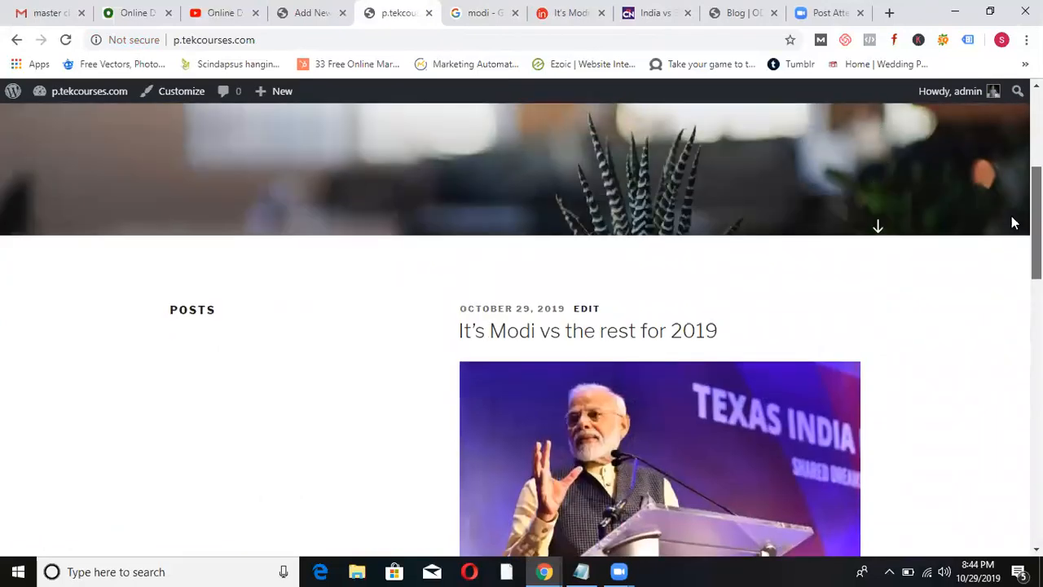
pyautogui.scroll(-3, 1016, 212)
pyautogui.moveTo(1011, 274); pyautogui.dragTo(1014, 325)
pyautogui.scroll(-2, 1014, 368)
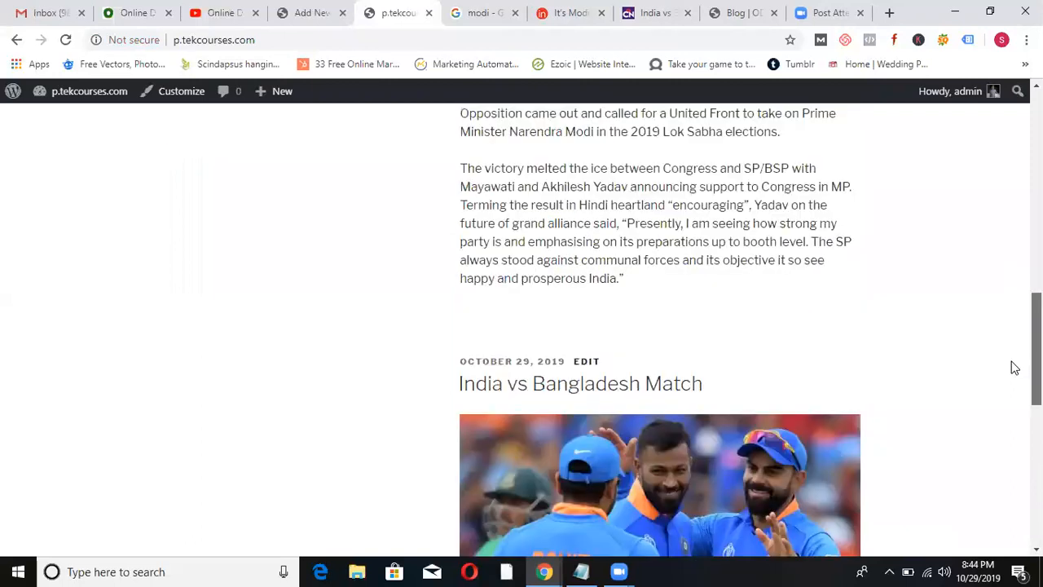
pyautogui.scroll(6, 557, 198)
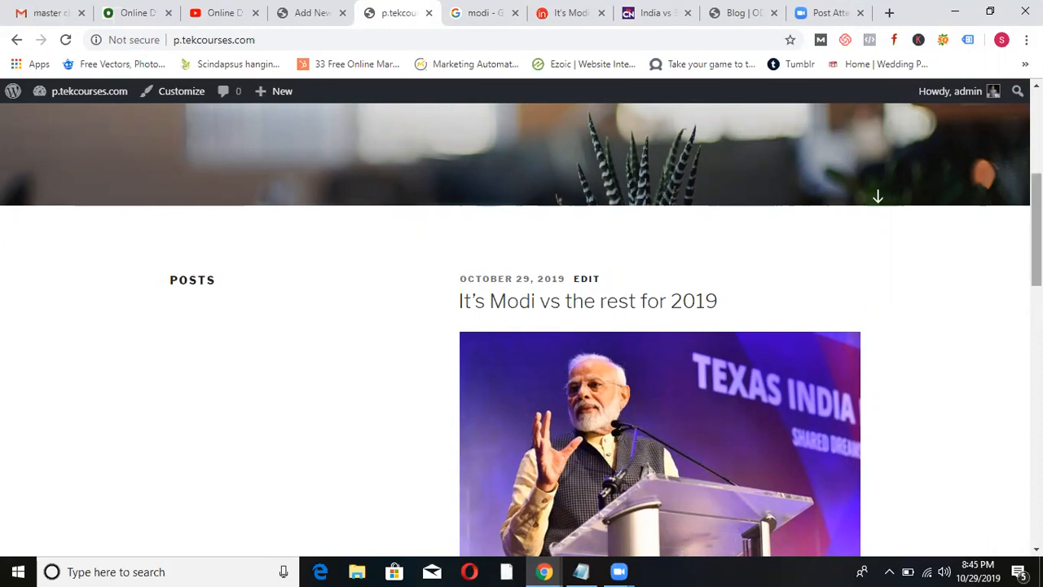
pyautogui.scroll(4, 558, 198)
# Create a new WordPress page titled "Home".
pyautogui.click(323, 16)
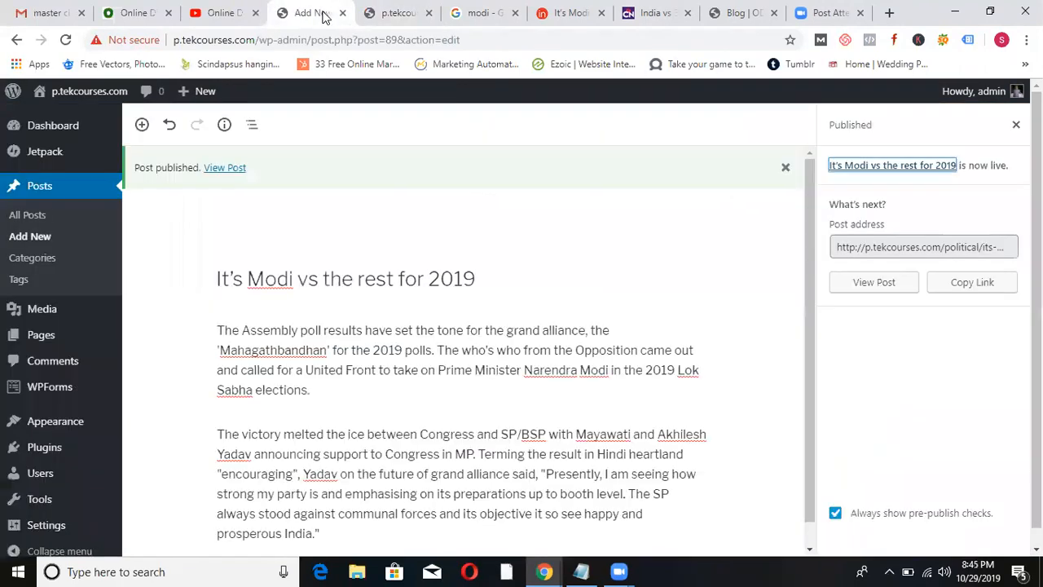
pyautogui.click(49, 344)
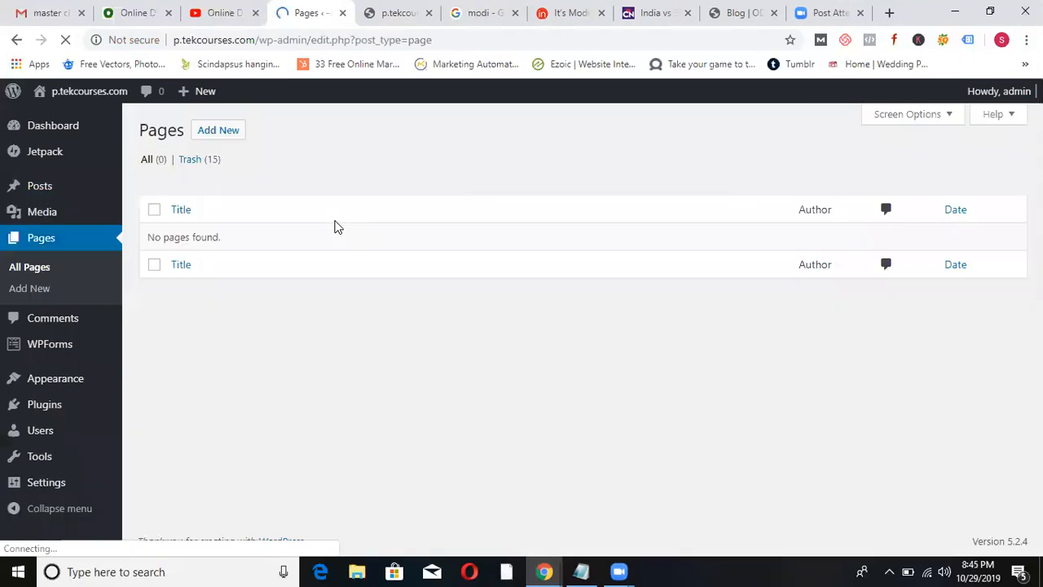
pyautogui.click(233, 134)
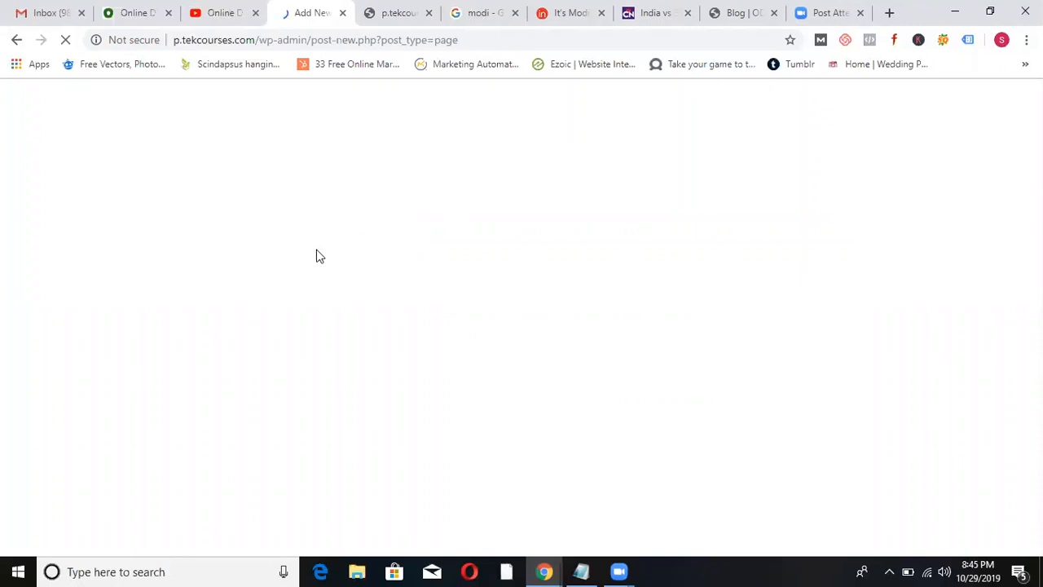
pyautogui.write('Home')
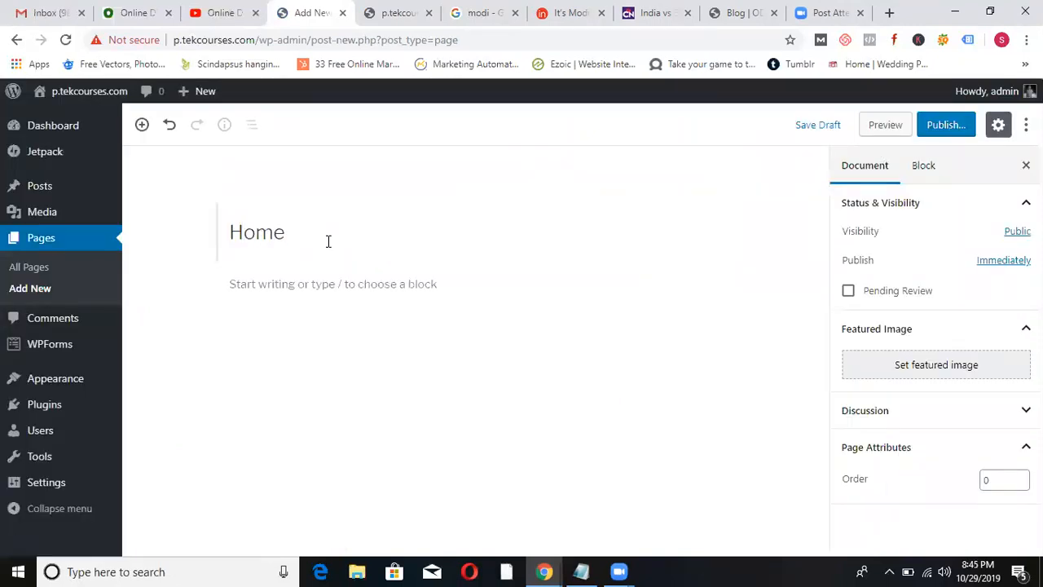
# Copy the two introductory paragraphs under "Online Digital Marketing Training" on odmt.in into the Home page's body and publish the page.
pyautogui.click(298, 290)
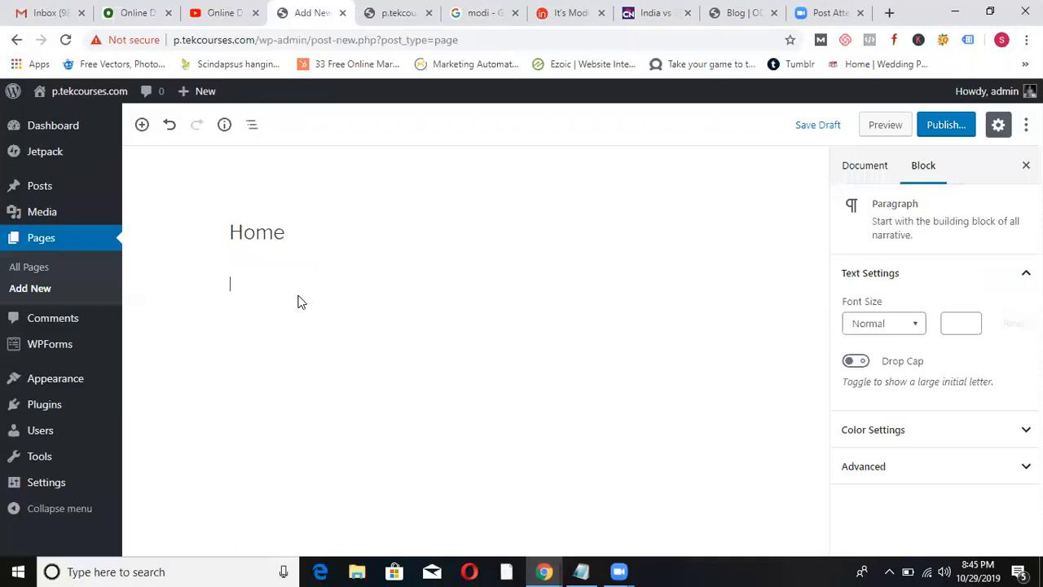
pyautogui.click(134, 12)
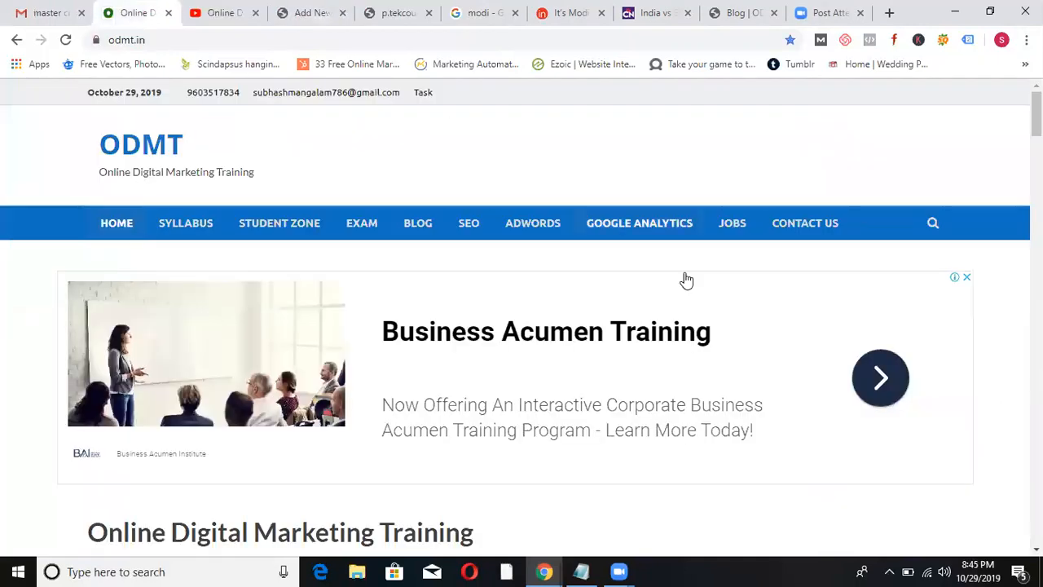
pyautogui.scroll(-3, 694, 174)
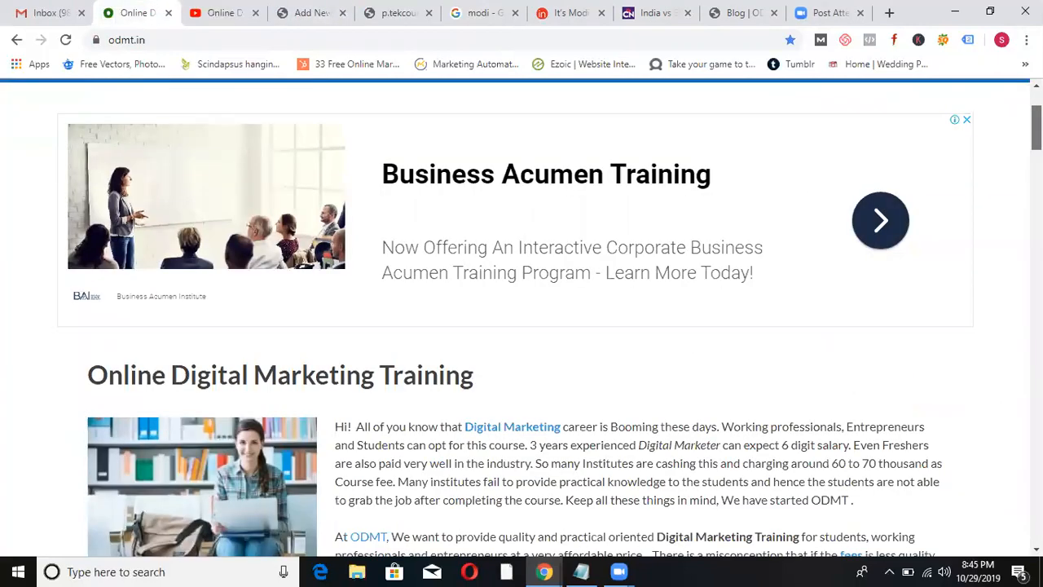
pyautogui.moveTo(515, 423); pyautogui.dragTo(535, 480)
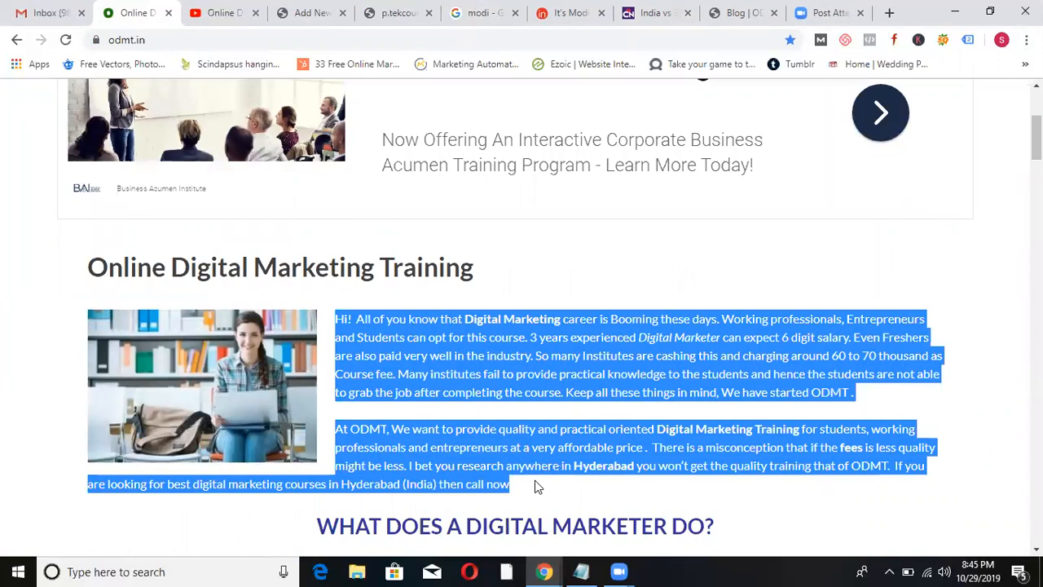
pyautogui.click(314, 12)
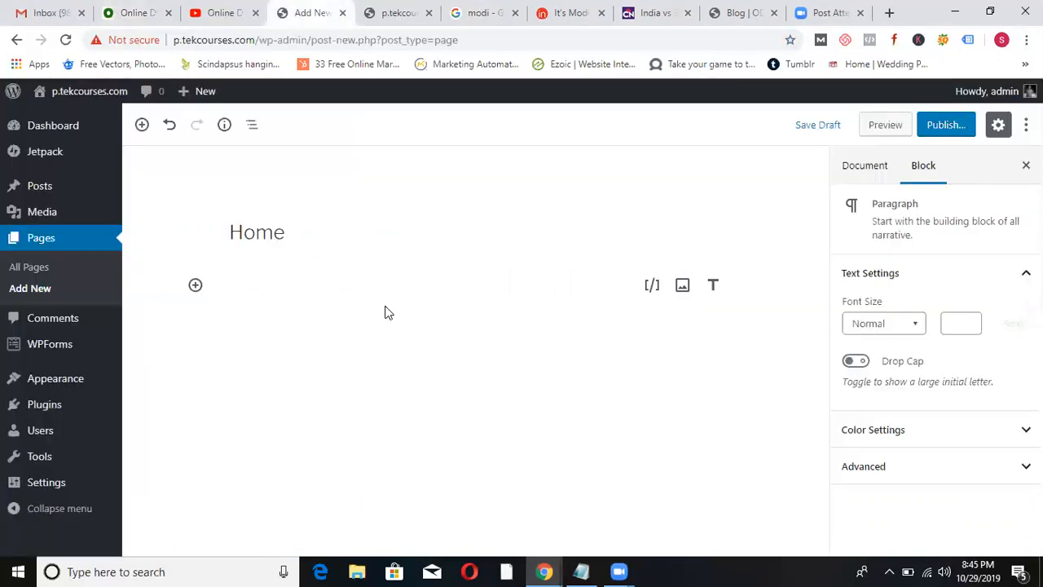
pyautogui.hotkey('ctrl', 'v')
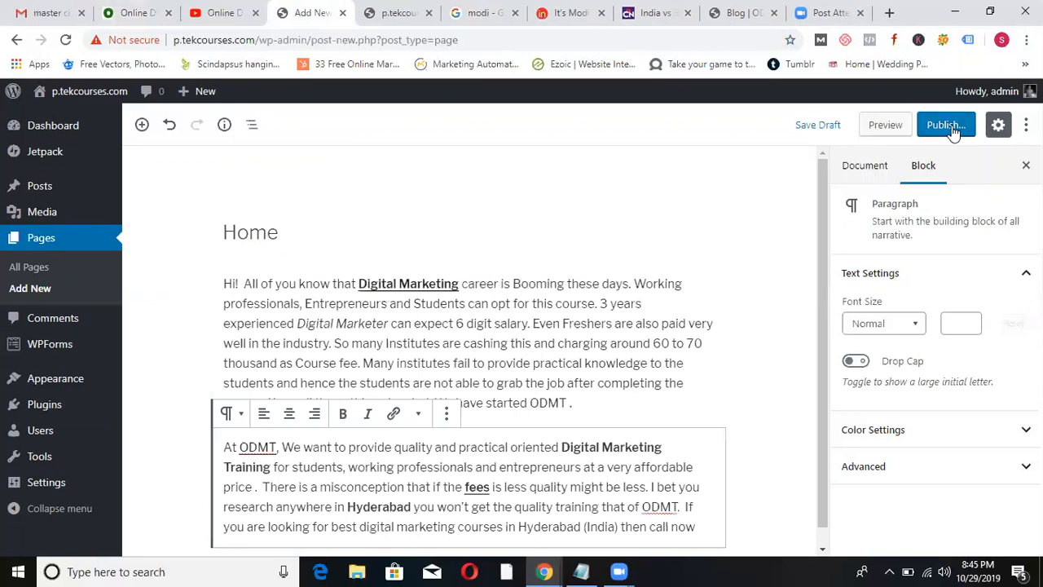
pyautogui.click(945, 125)
pyautogui.click(949, 125)
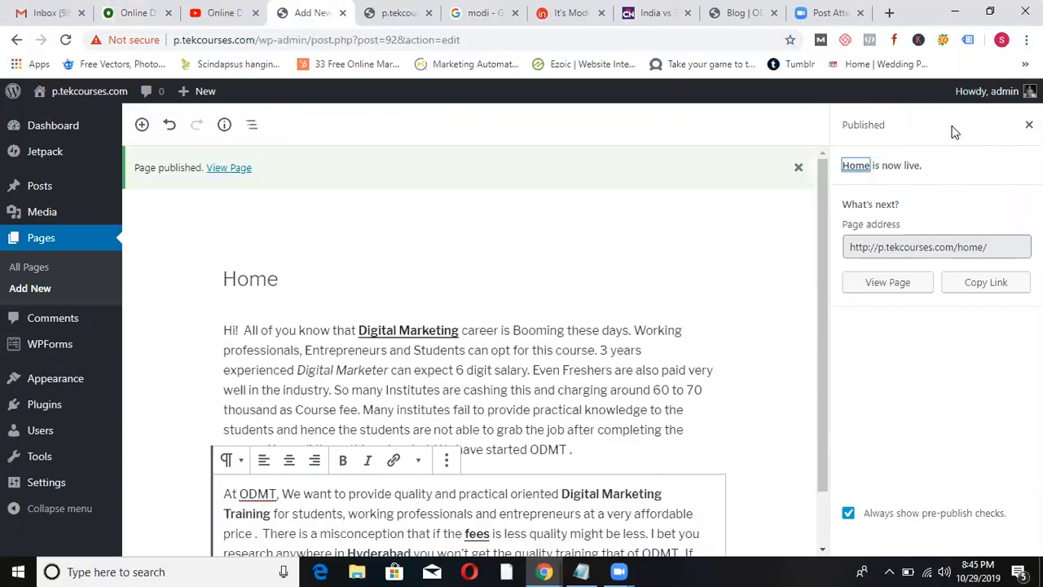
# Create another page titled "Contact Us" with no body content and publish it.
pyautogui.click(28, 293)
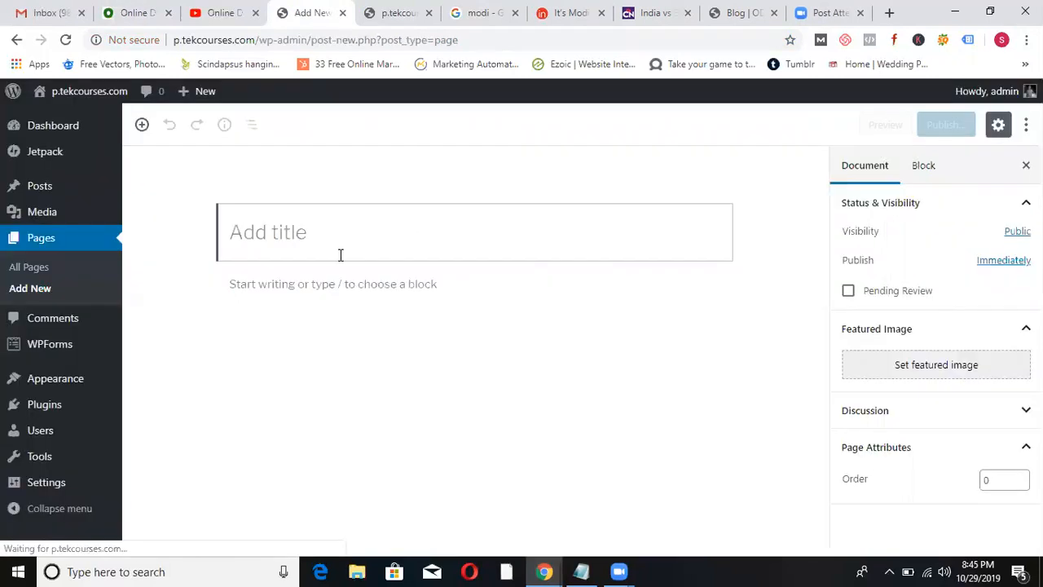
pyautogui.write('Contact Us')
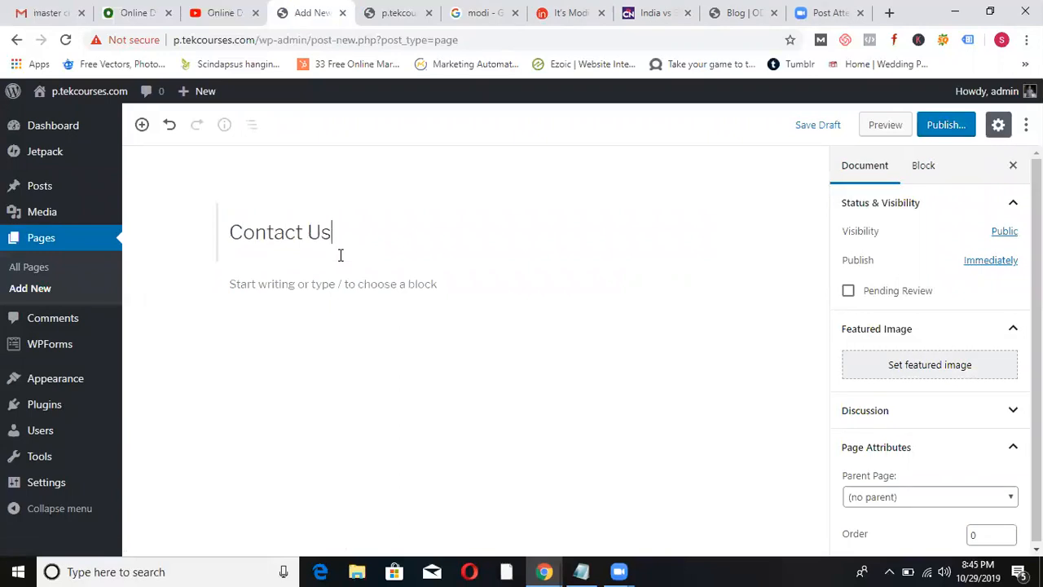
pyautogui.click(946, 127)
pyautogui.click(945, 127)
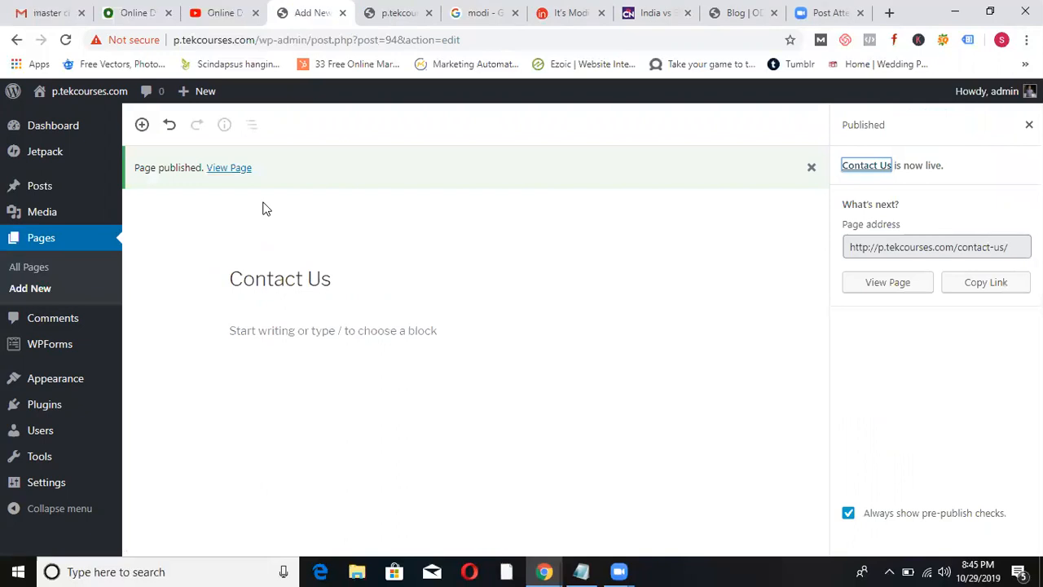
# Add a further page titled "About us" with an empty body and publish it.
pyautogui.click(26, 291)
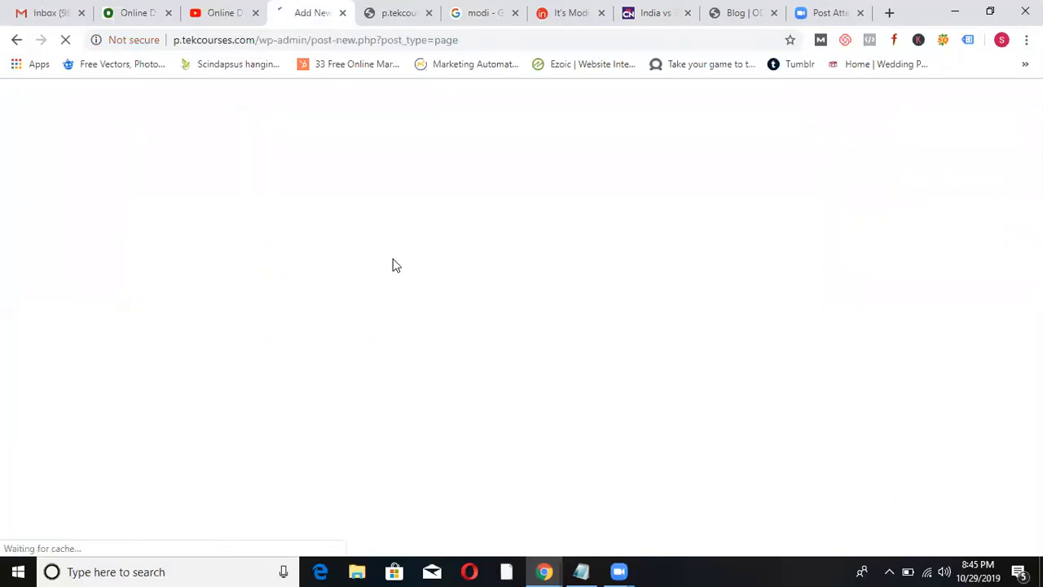
pyautogui.write('About us')
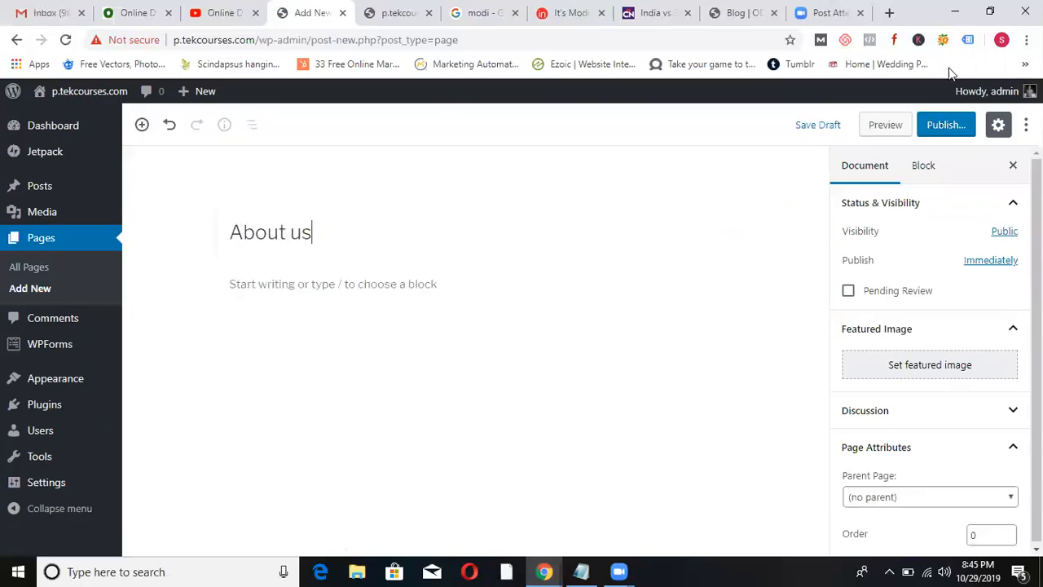
pyautogui.click(947, 126)
pyautogui.click(949, 125)
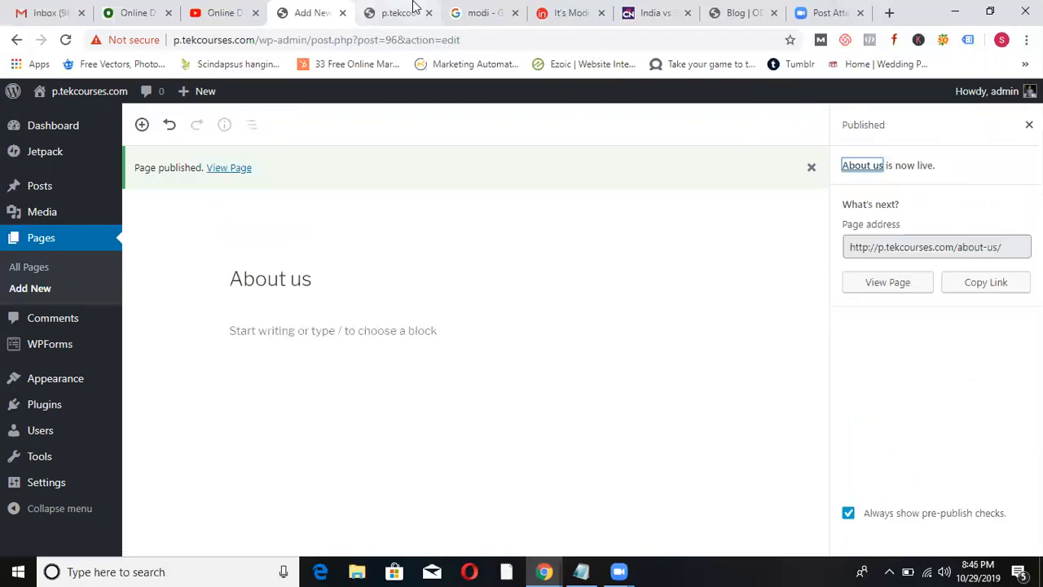
pyautogui.moveTo(61, 380)
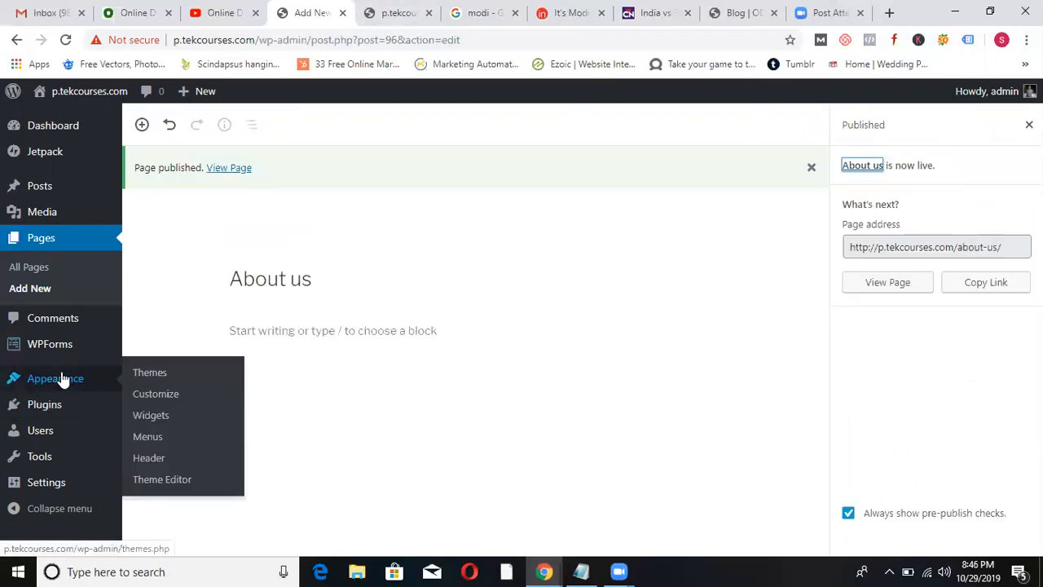
# Create a new WordPress navigation menu named "abc".
pyautogui.click(148, 437)
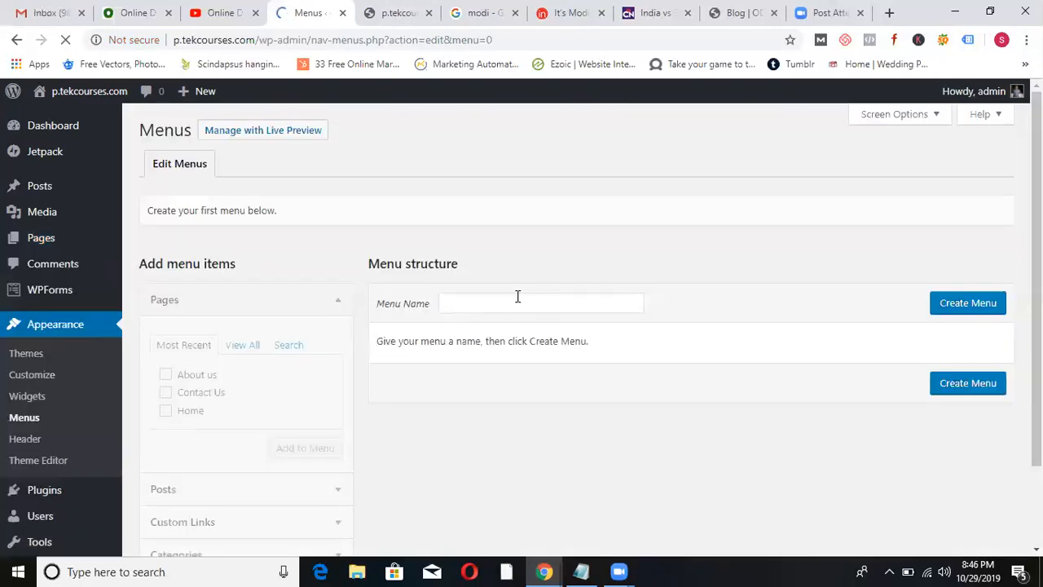
pyautogui.click(517, 298)
pyautogui.write('abc')
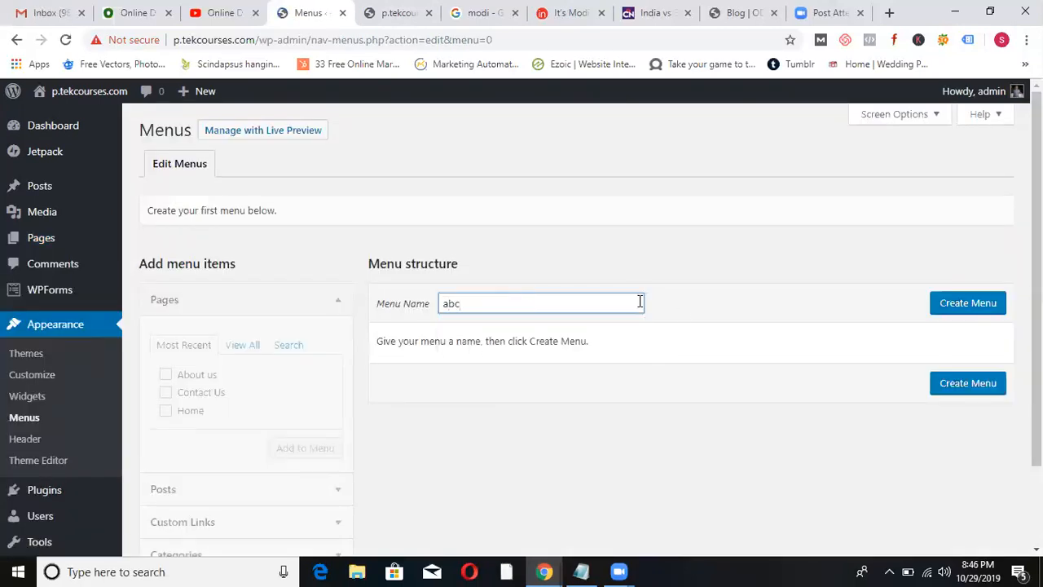
pyautogui.click(976, 313)
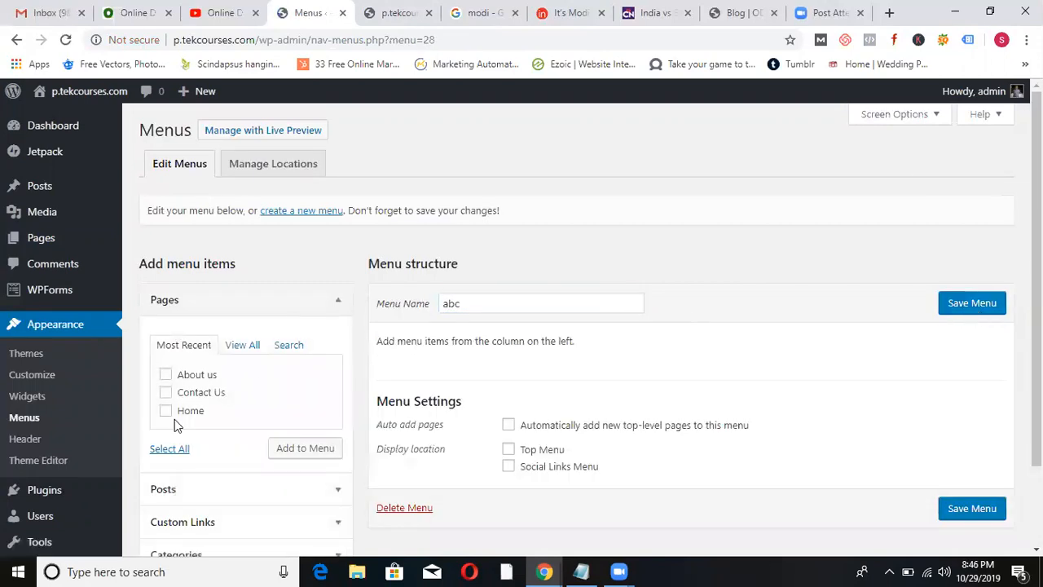
# Add the Home, Contact Us and About us pages to the abc menu and save it.
pyautogui.click(165, 411)
pyautogui.click(167, 393)
pyautogui.click(165, 374)
pyautogui.click(306, 450)
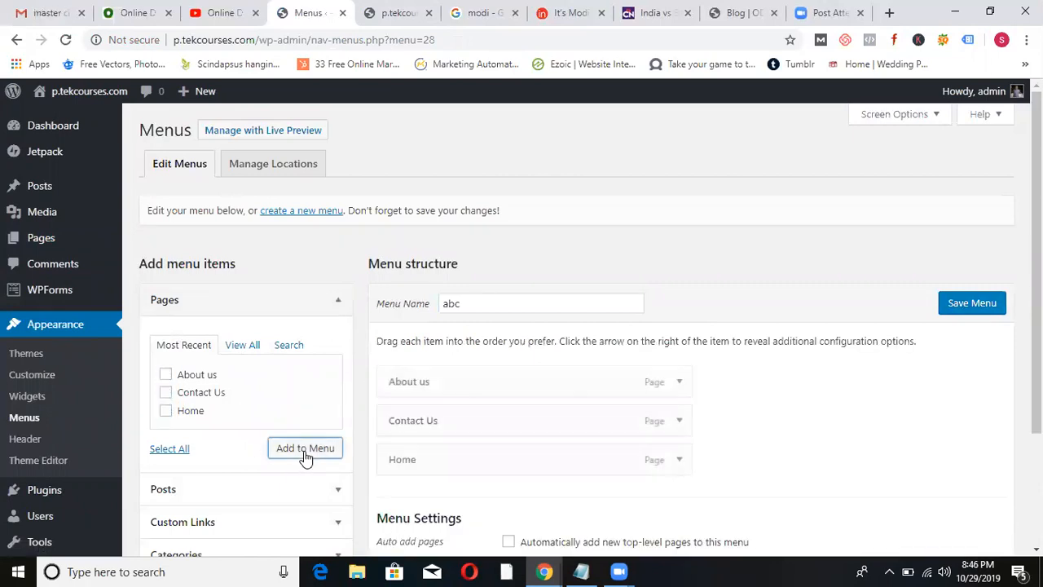
pyautogui.click(960, 308)
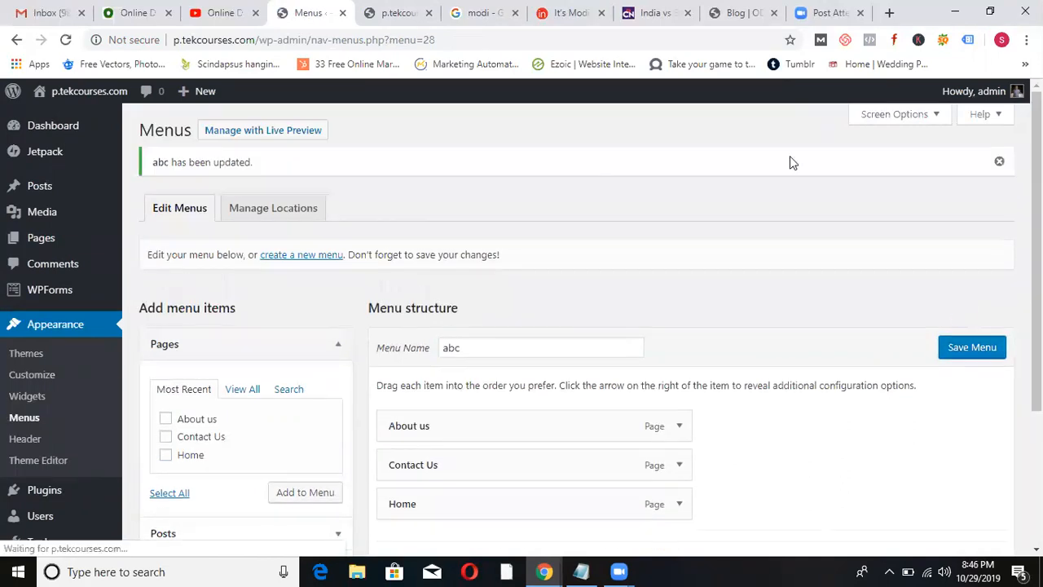
# Assign the abc menu to the theme's Top Menu location in the Customizer and publish the change.
pyautogui.click(25, 376)
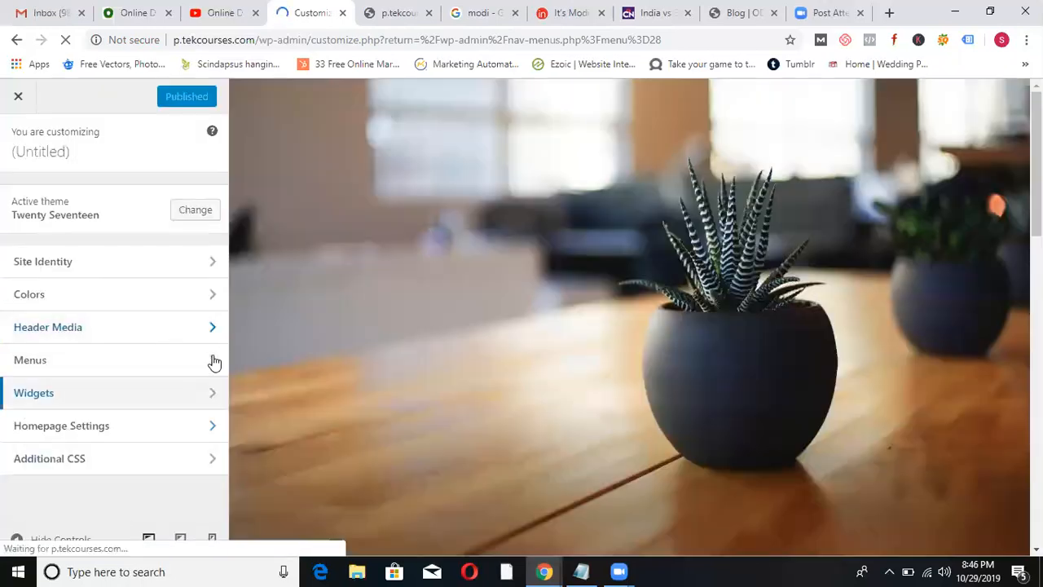
pyautogui.click(212, 361)
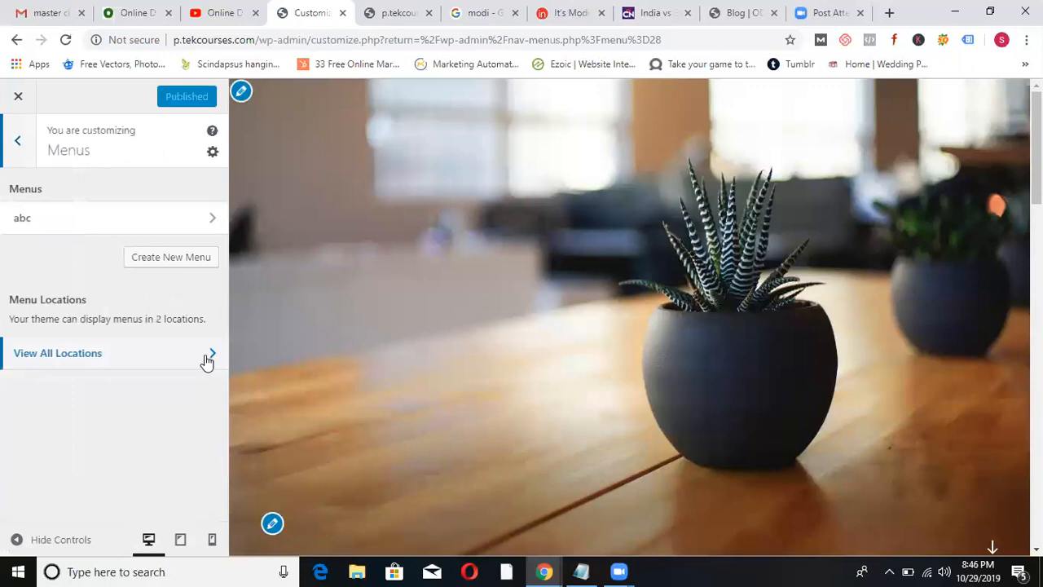
pyautogui.click(207, 359)
pyautogui.click(206, 330)
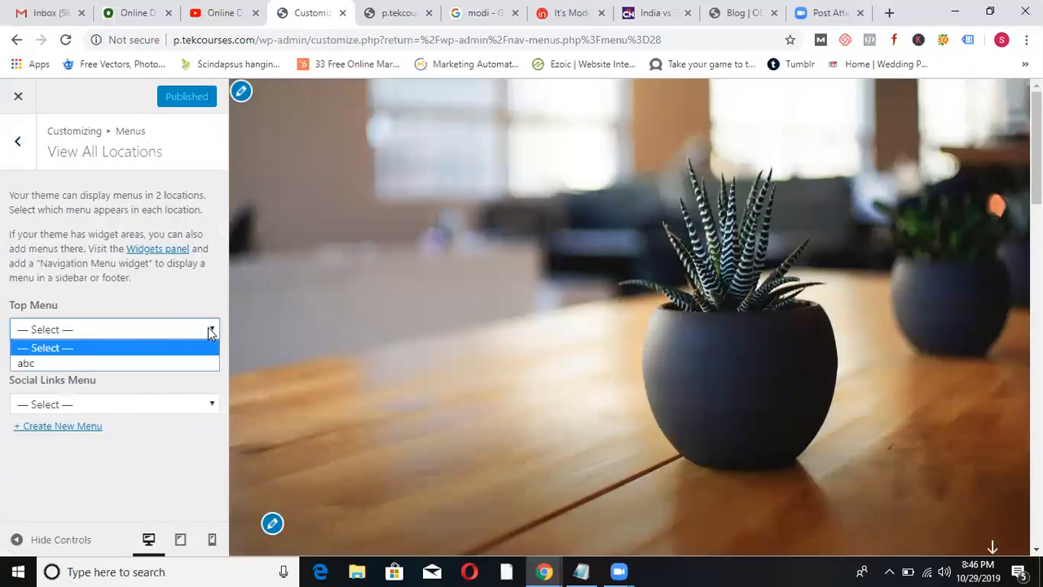
pyautogui.click(64, 364)
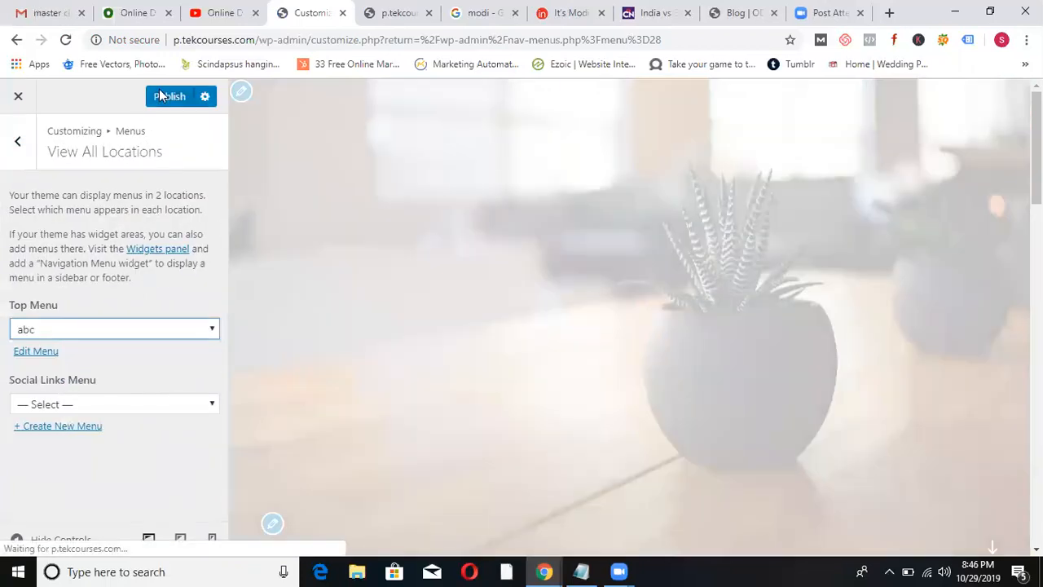
pyautogui.click(158, 96)
# Reload the live p.tekcourses.com site, check the navigation menu and posts, and view the Home page through its menu link.
pyautogui.click(403, 12)
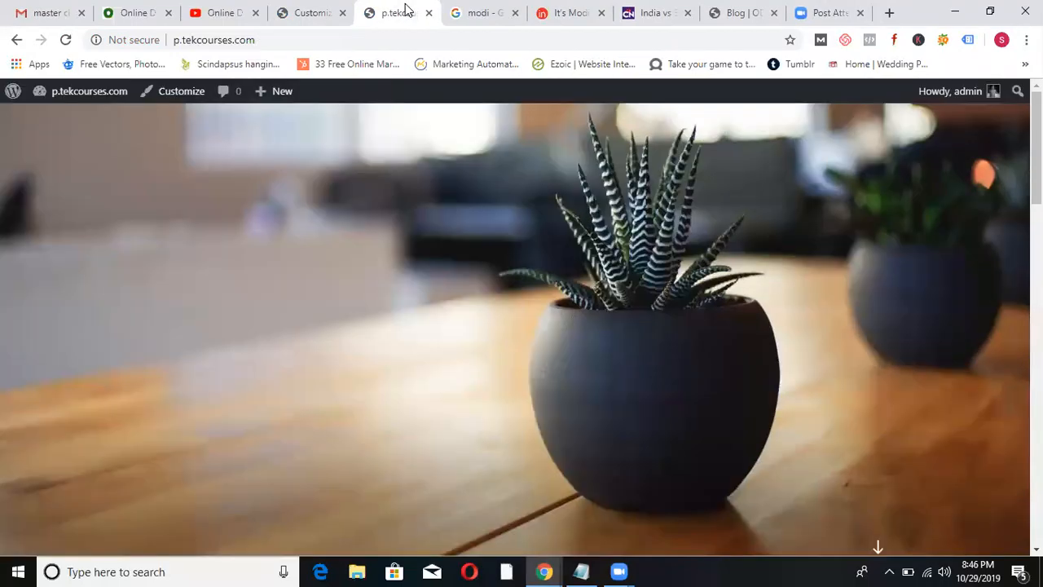
pyautogui.click(66, 40)
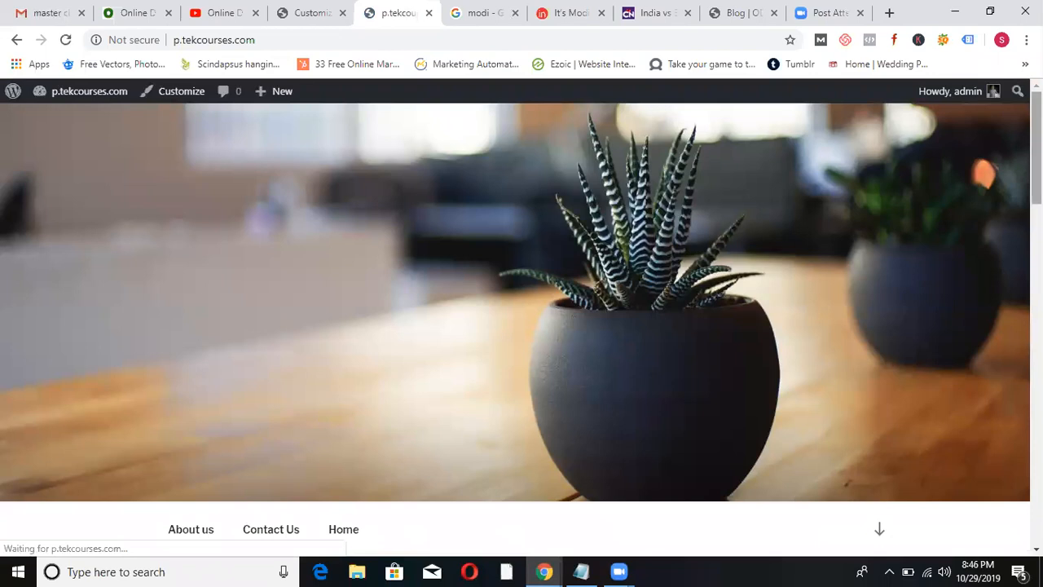
pyautogui.moveTo(1037, 147); pyautogui.dragTo(1036, 204)
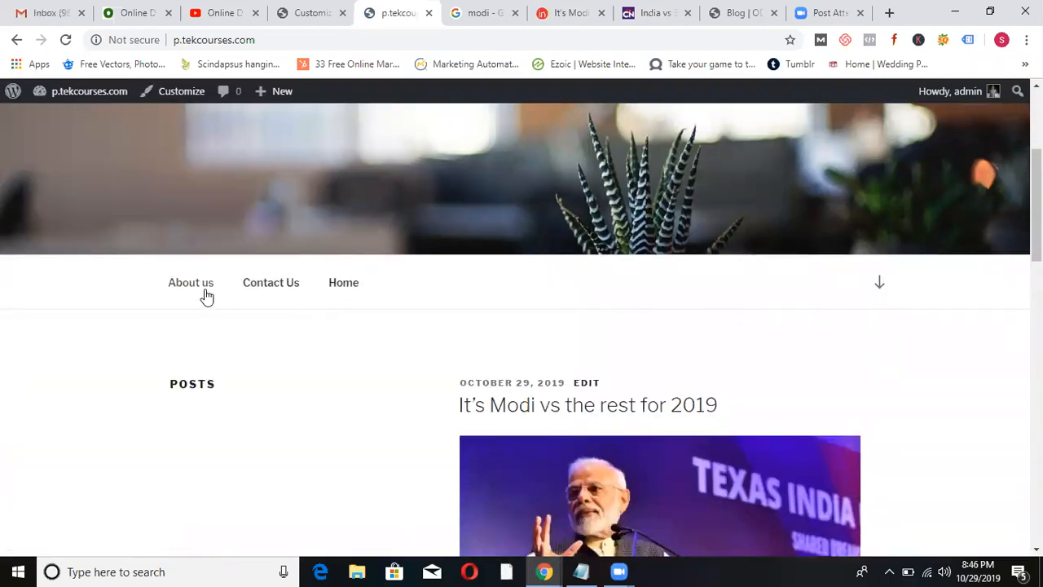
pyautogui.scroll(-3, 1010, 318)
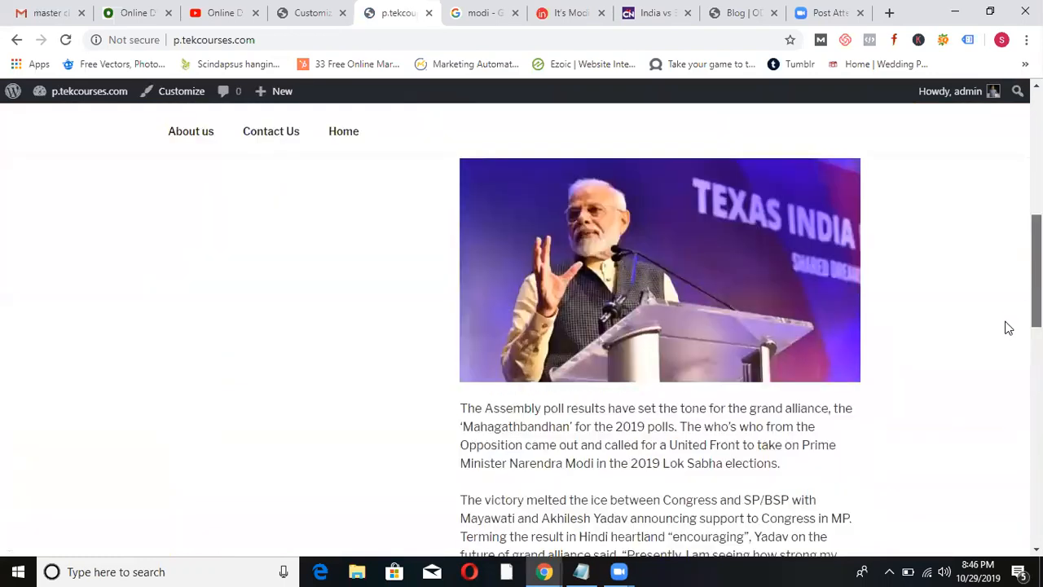
pyautogui.scroll(5, 1010, 185)
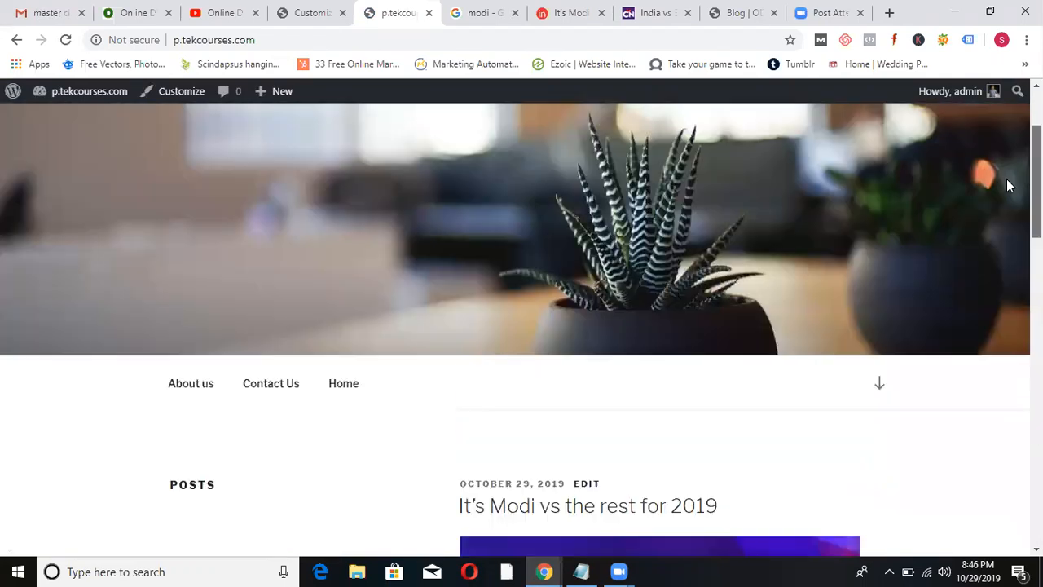
pyautogui.click(343, 384)
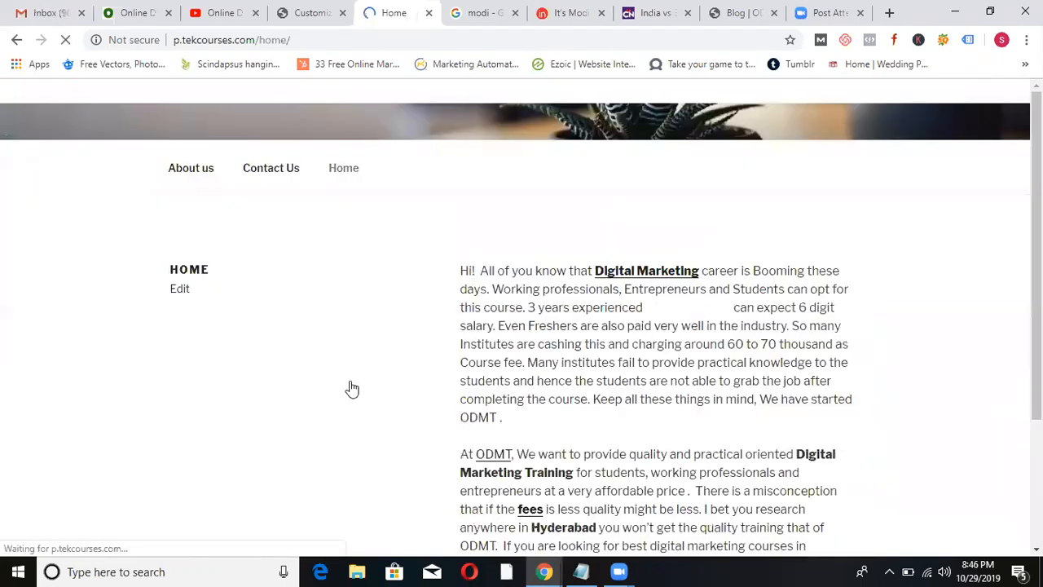
pyautogui.moveTo(1036, 270)
pyautogui.mouseDown()
pyautogui.moveTo(1036, 414)
pyautogui.moveTo(1036, 271)
pyautogui.mouseUp()
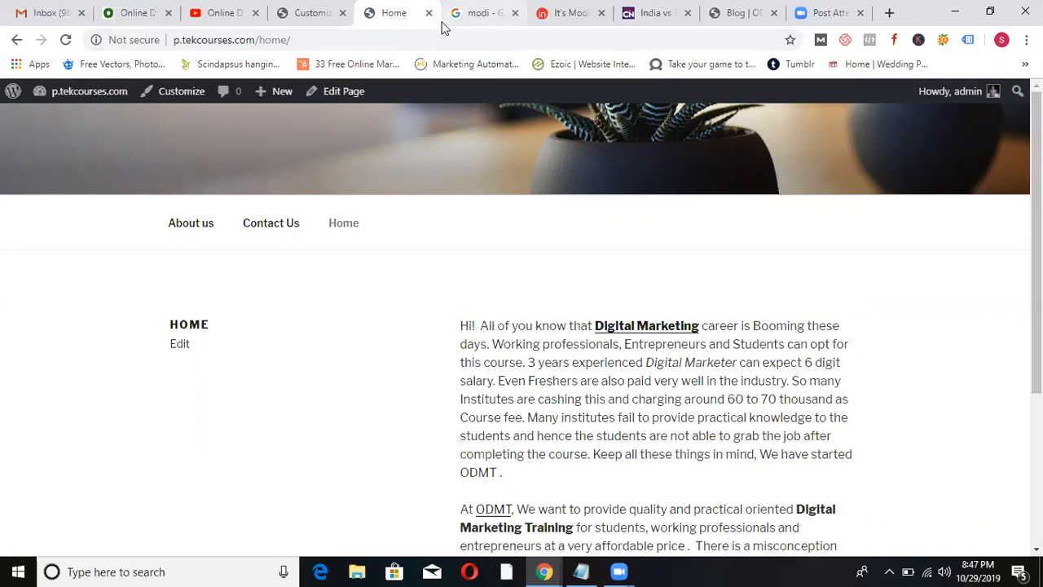
# In the Customizer's Homepage Settings, make the homepage display a static page and choose Home as that page.
pyautogui.click(320, 9)
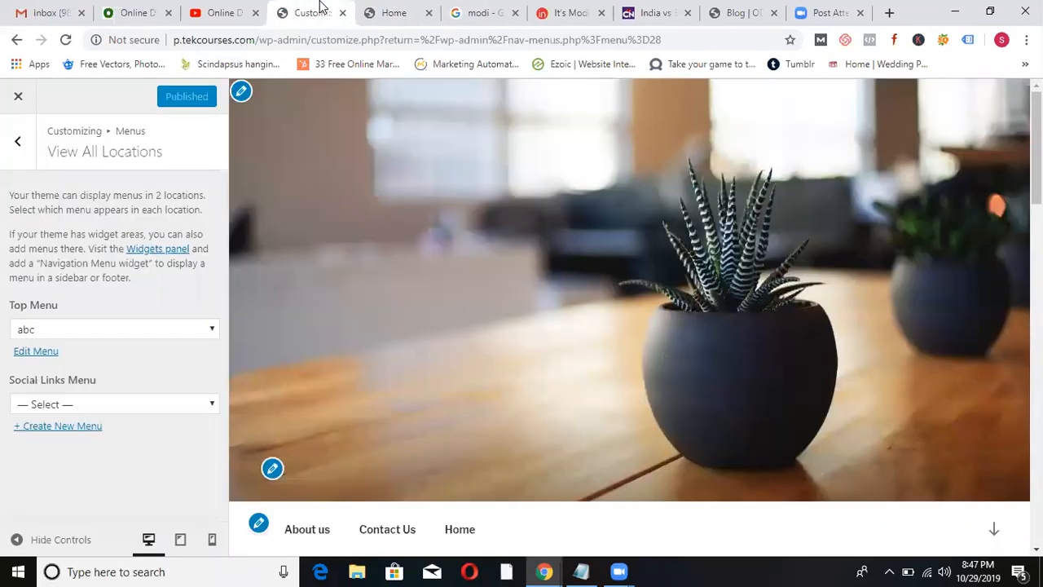
pyautogui.click(31, 148)
pyautogui.click(32, 149)
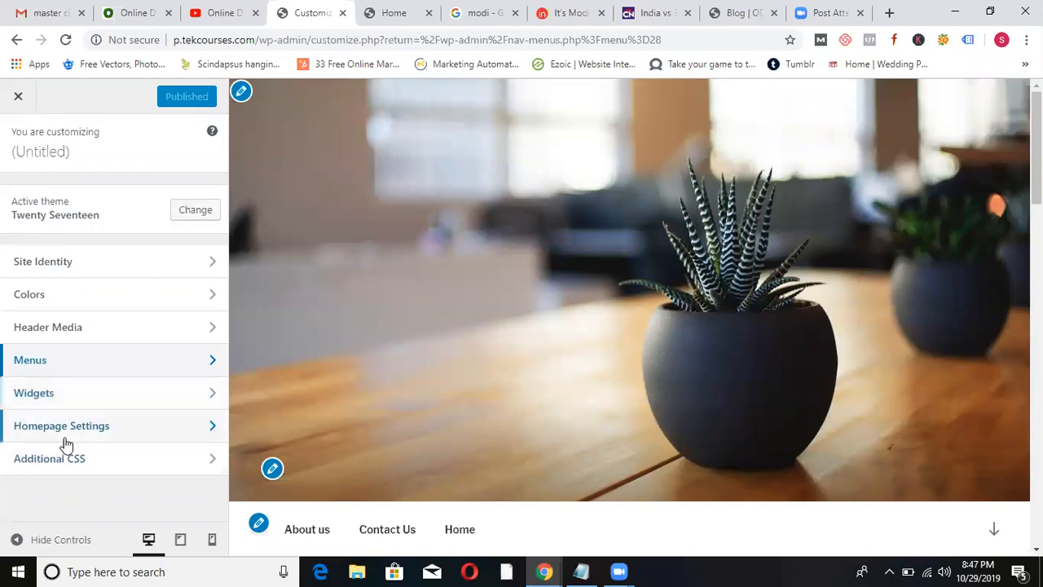
pyautogui.click(112, 431)
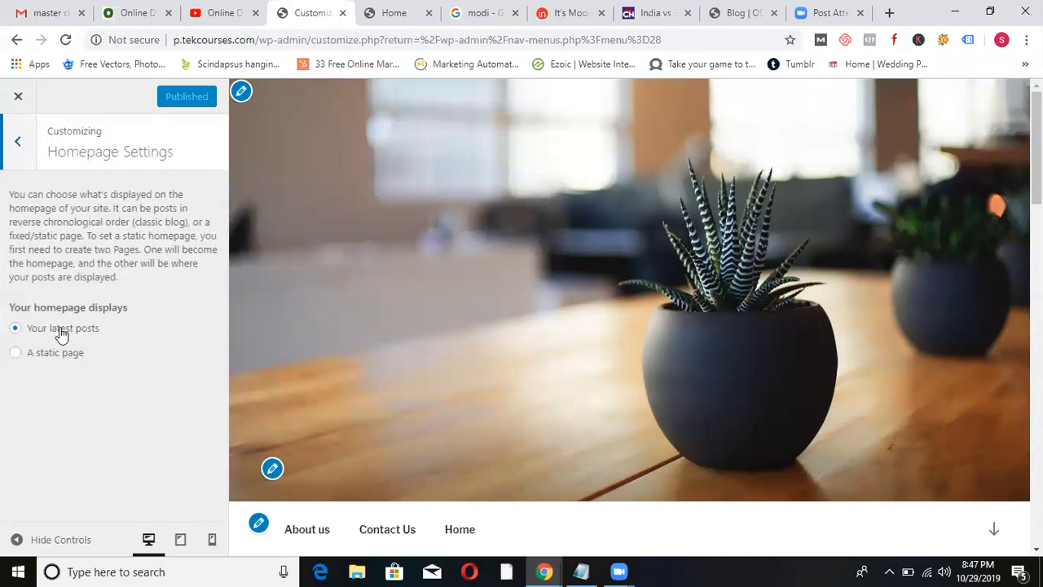
pyautogui.moveTo(1036, 183); pyautogui.dragTo(1018, 289)
pyautogui.scroll(-6, 1002, 377)
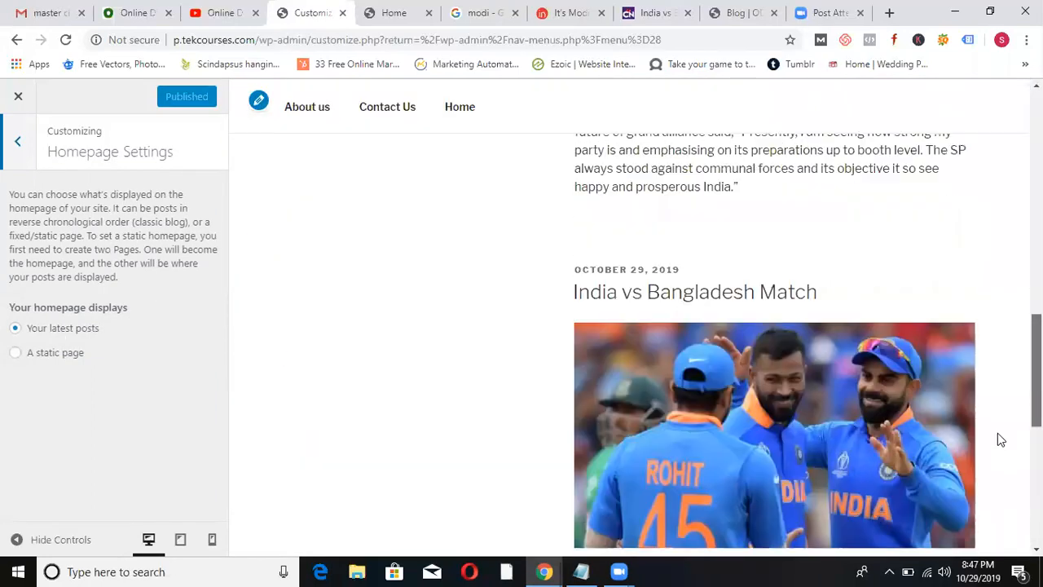
pyautogui.scroll(4, 1009, 330)
pyautogui.click(16, 352)
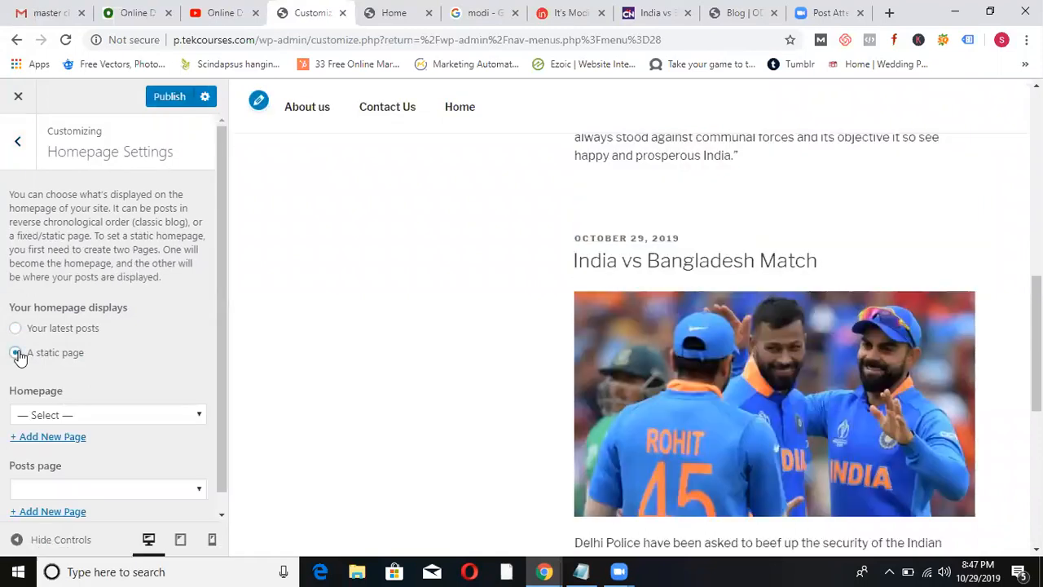
pyautogui.click(184, 414)
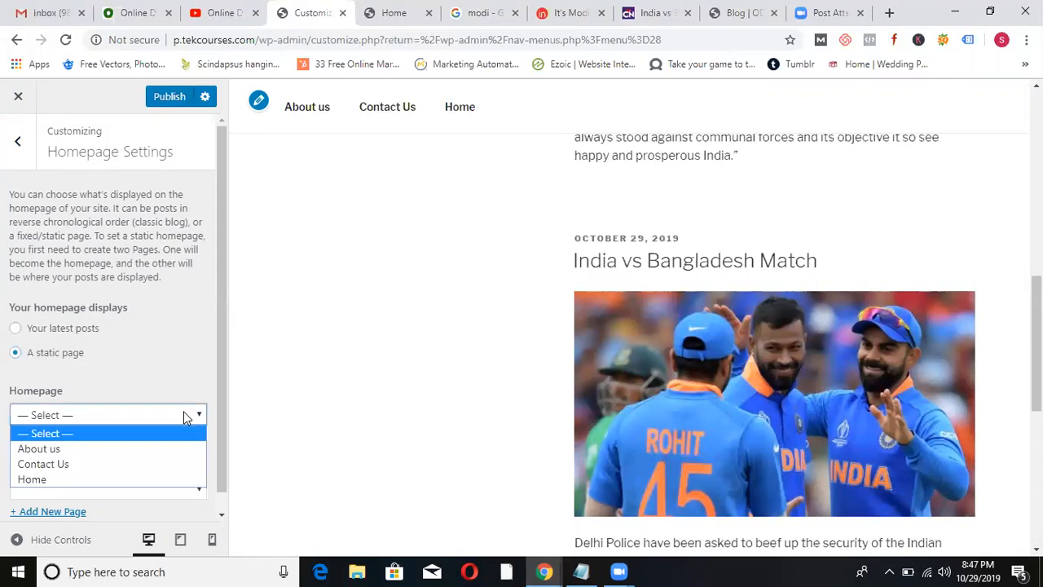
pyautogui.click(56, 481)
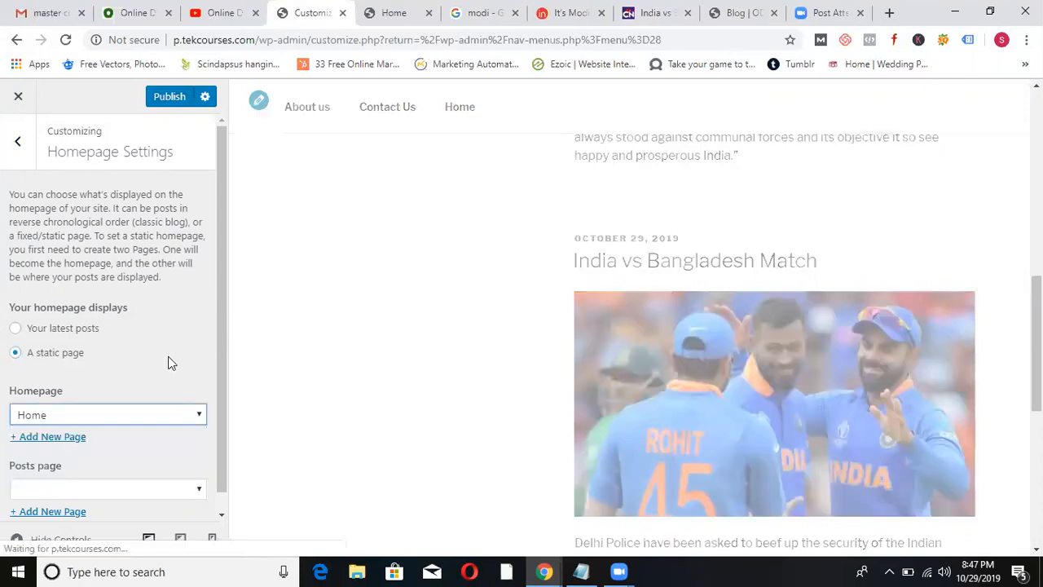
# Set About us as the posts page and publish the homepage settings.
pyautogui.scroll(-1, 201, 424)
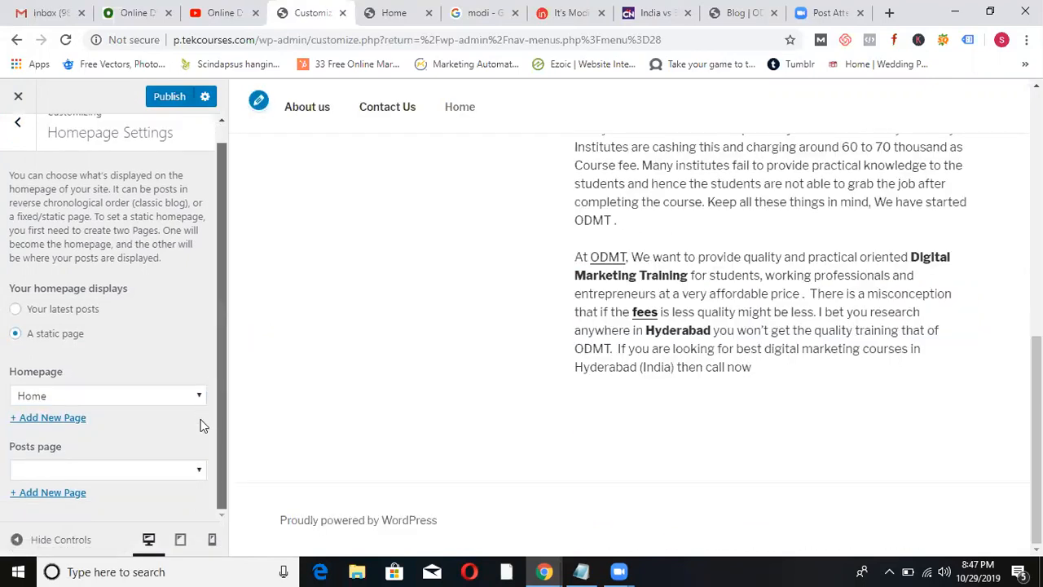
pyautogui.click(194, 474)
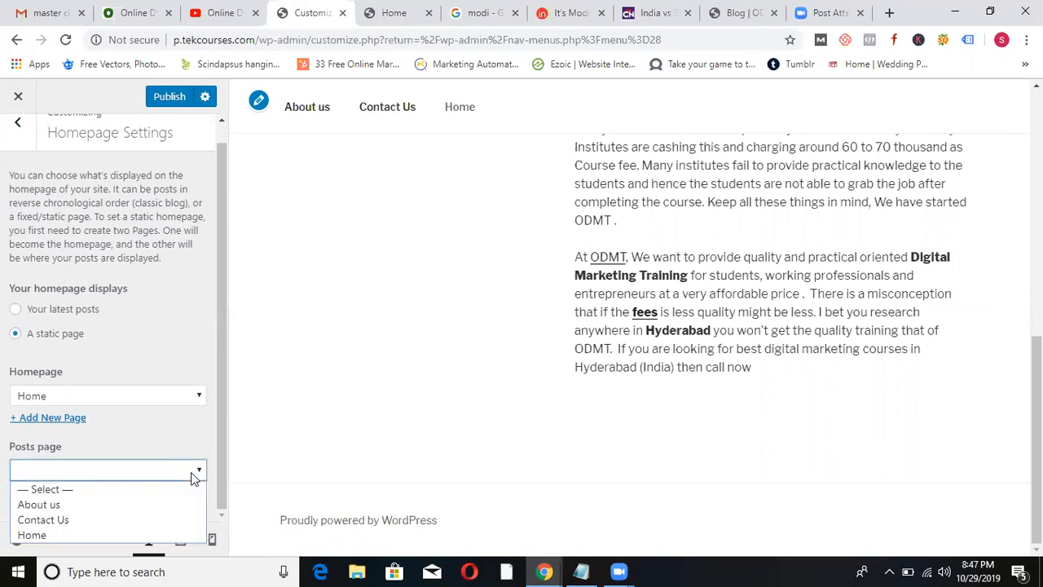
pyautogui.click(70, 502)
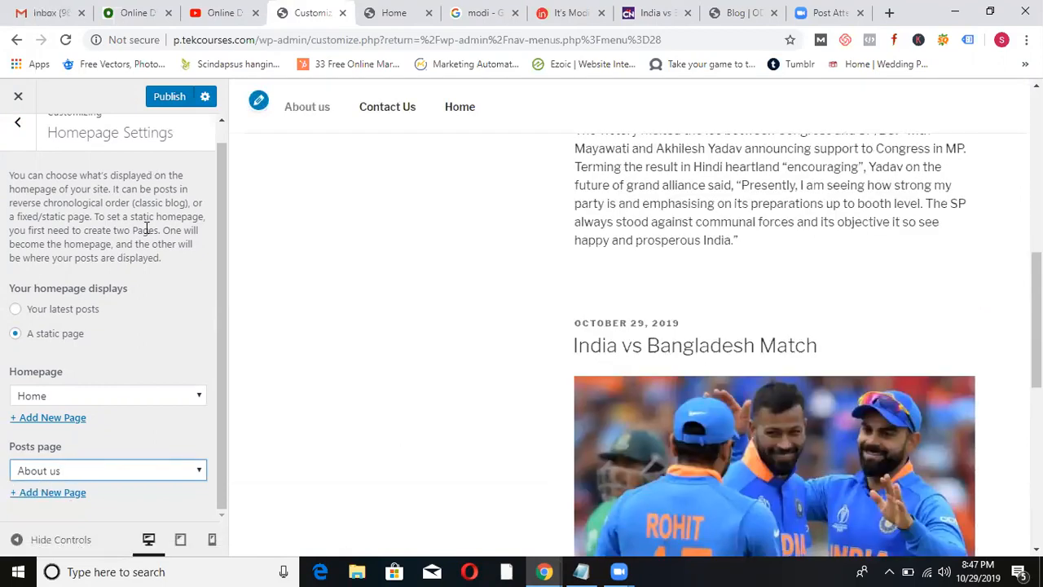
pyautogui.click(172, 97)
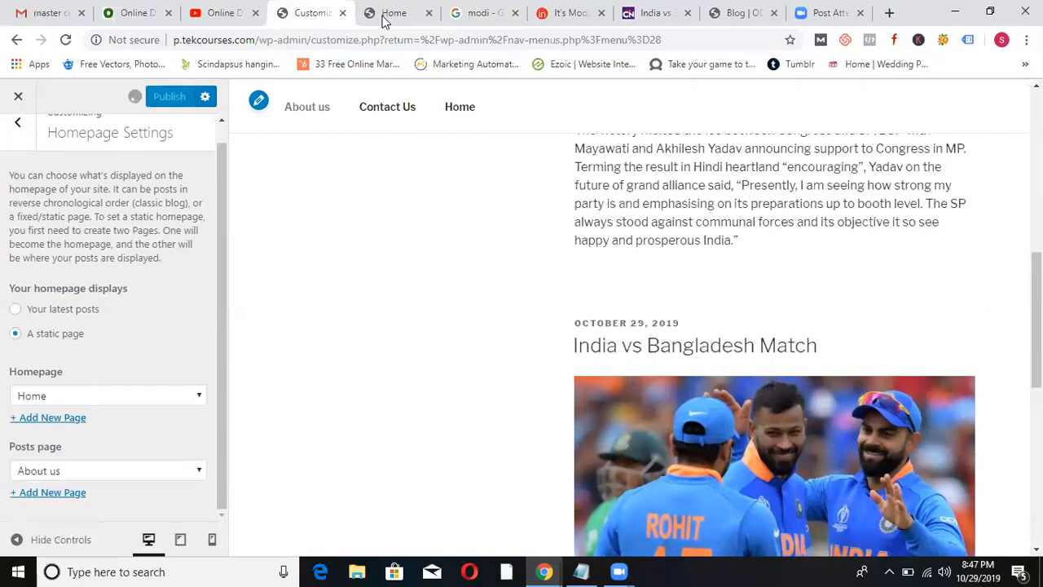
# Load the live site's root address, p.tekcourses.com, in place of the /home page.
pyautogui.click(392, 13)
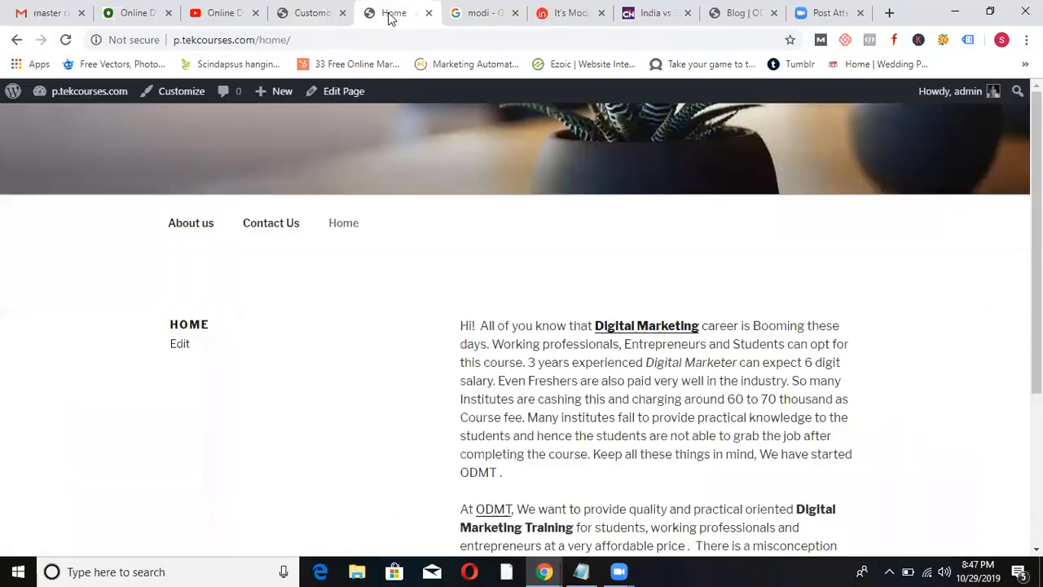
pyautogui.click(342, 41)
pyautogui.click(343, 42)
pyautogui.press('BackSpace')
pyautogui.press('BackSpace')
pyautogui.press('BackSpace')
pyautogui.press('BackSpace')
pyautogui.press('BackSpace')
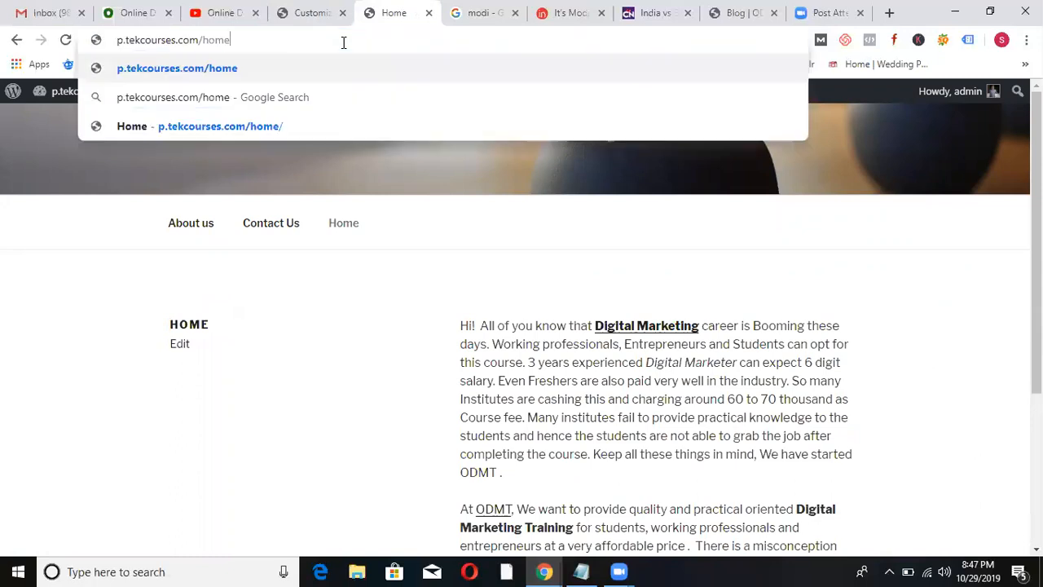
pyautogui.press('Return')
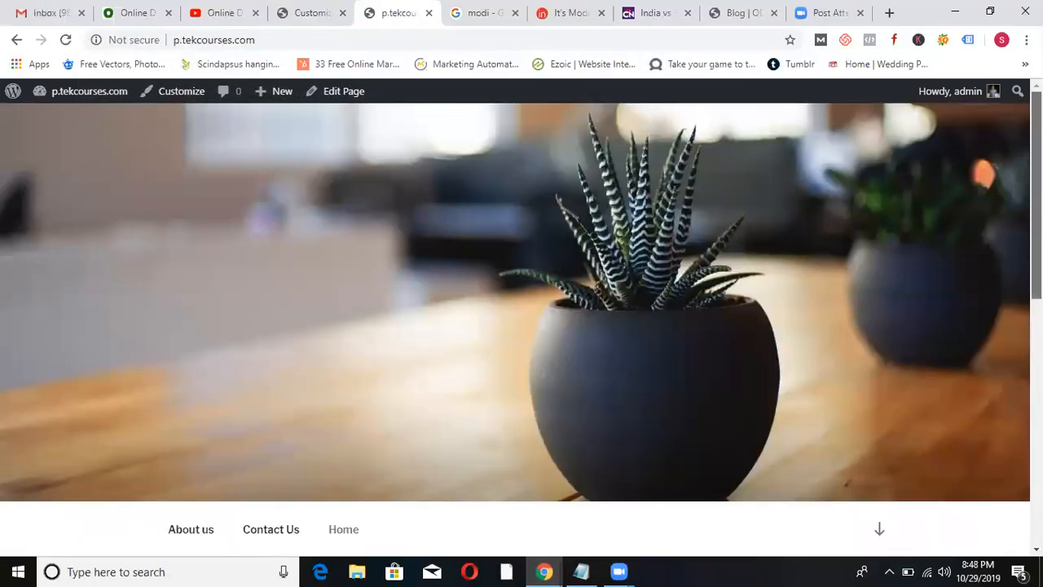
# Look over the static homepage's content, and open the About us page from the site menu to view its posts.
pyautogui.scroll(-3, 999, 228)
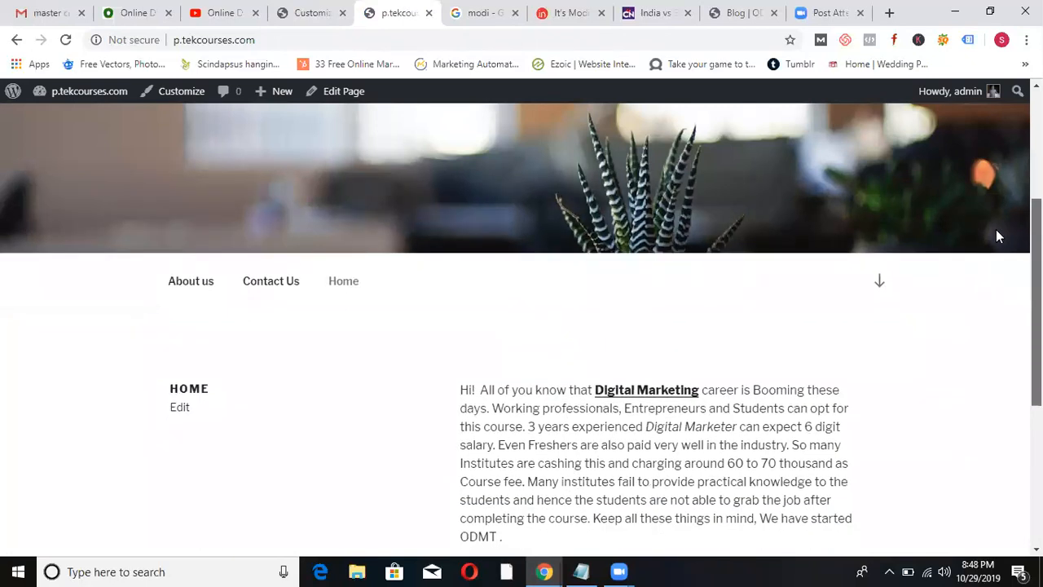
pyautogui.scroll(-1, 994, 231)
pyautogui.scroll(-2, 986, 326)
pyautogui.scroll(3, 990, 342)
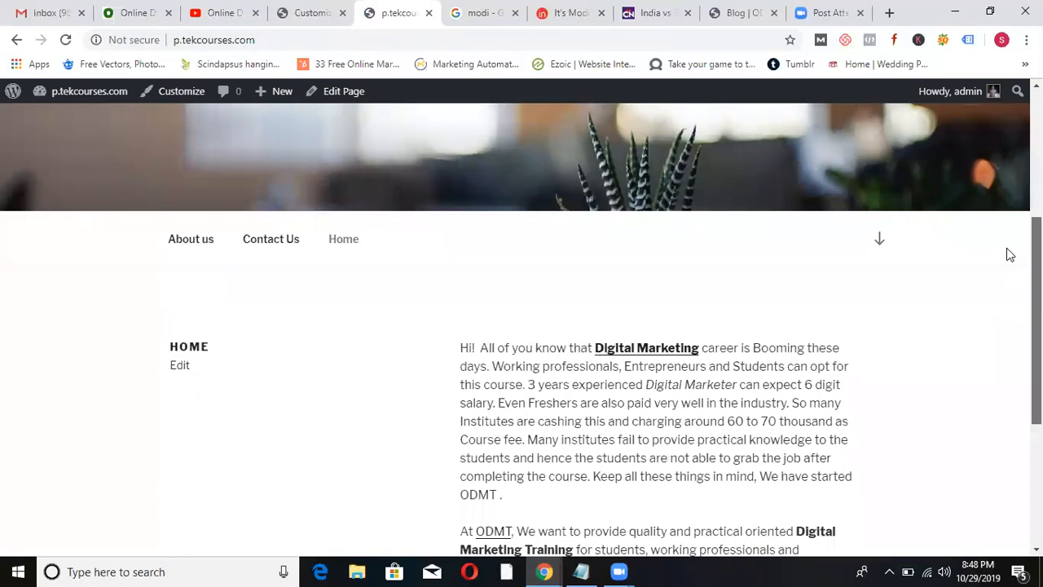
pyautogui.scroll(1, 1012, 244)
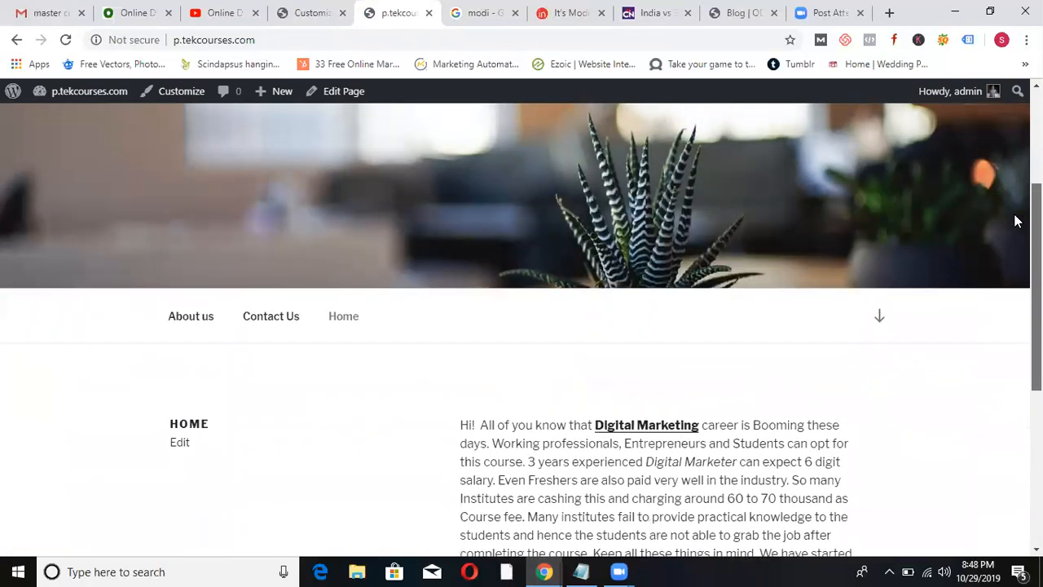
pyautogui.scroll(-1, 1015, 244)
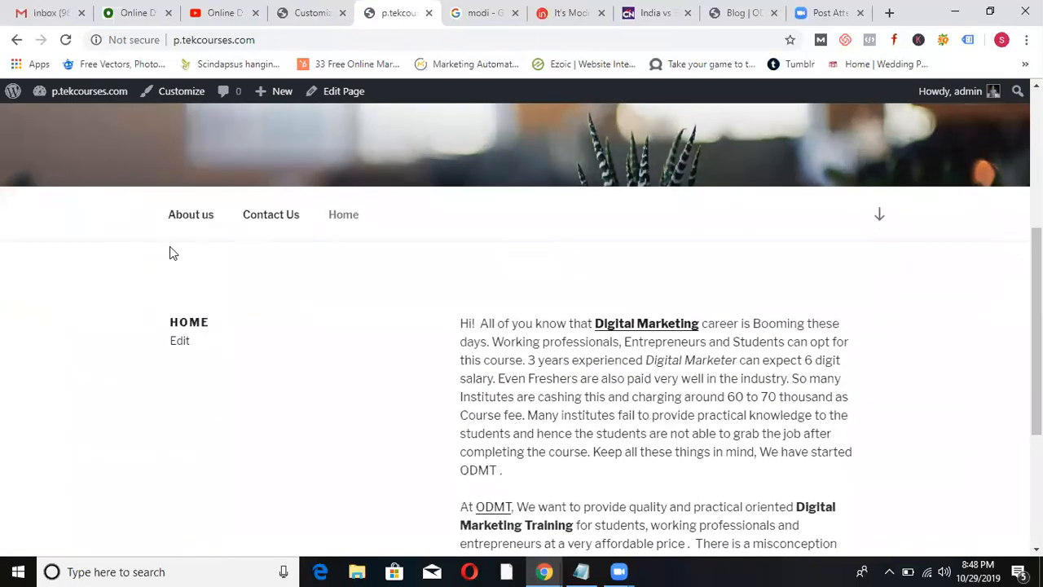
pyautogui.click(191, 221)
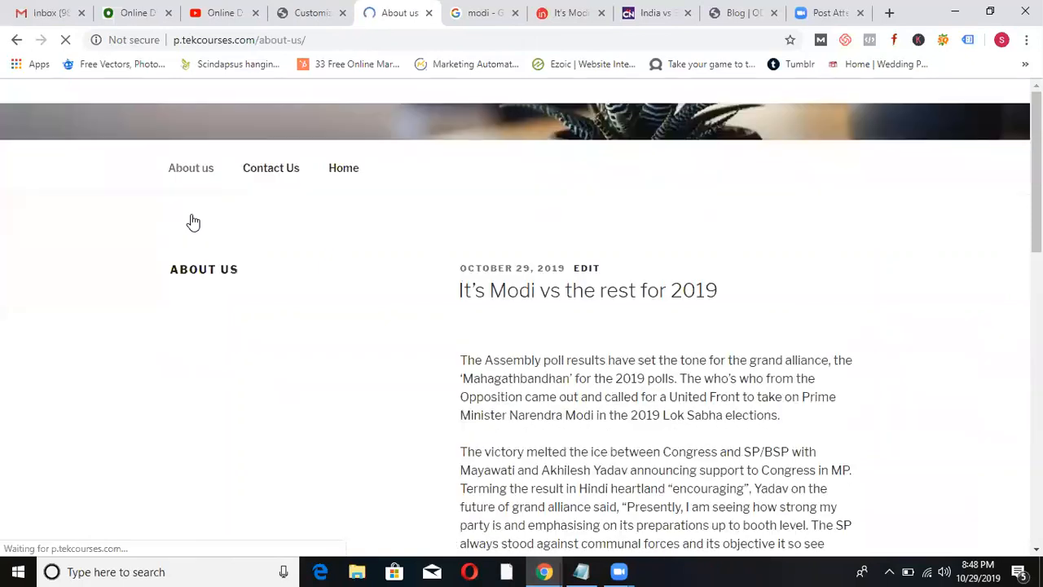
# Switch the Customizer's homepage display to Your latest posts, publish the change, and close the Customizer.
pyautogui.scroll(-10, 1005, 349)
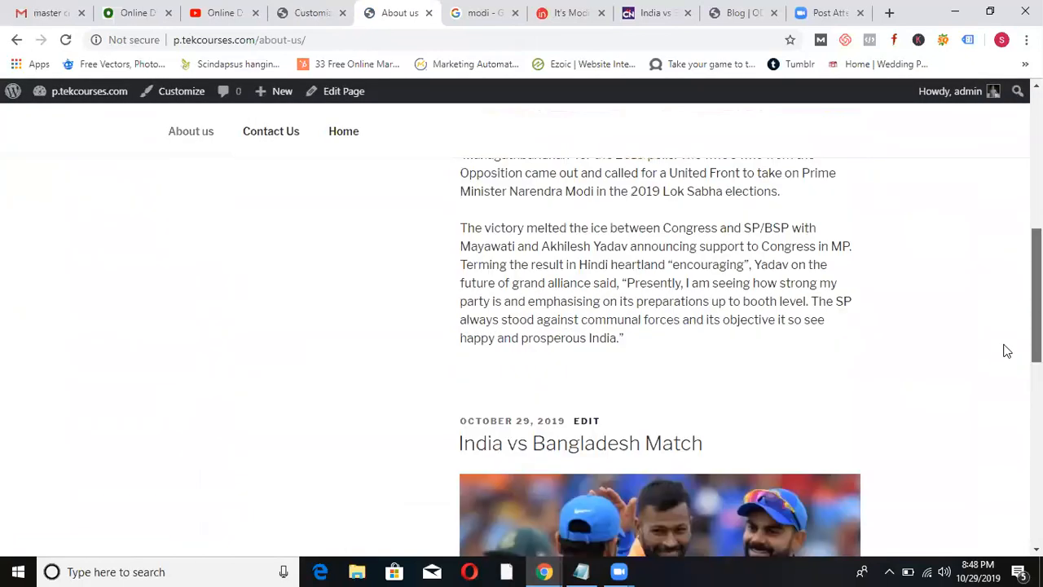
pyautogui.scroll(10, 521, 325)
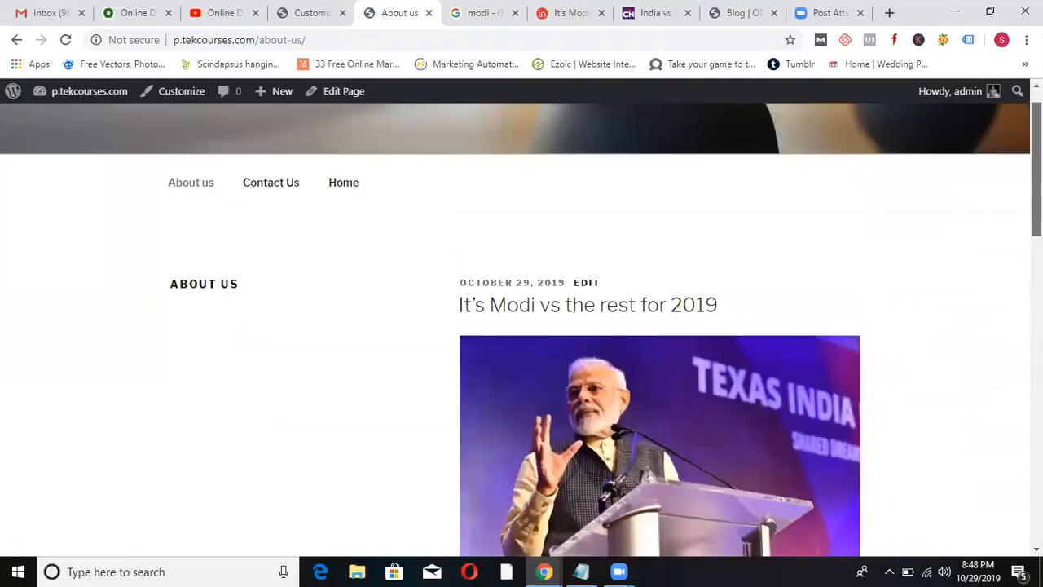
pyautogui.scroll(1, 522, 326)
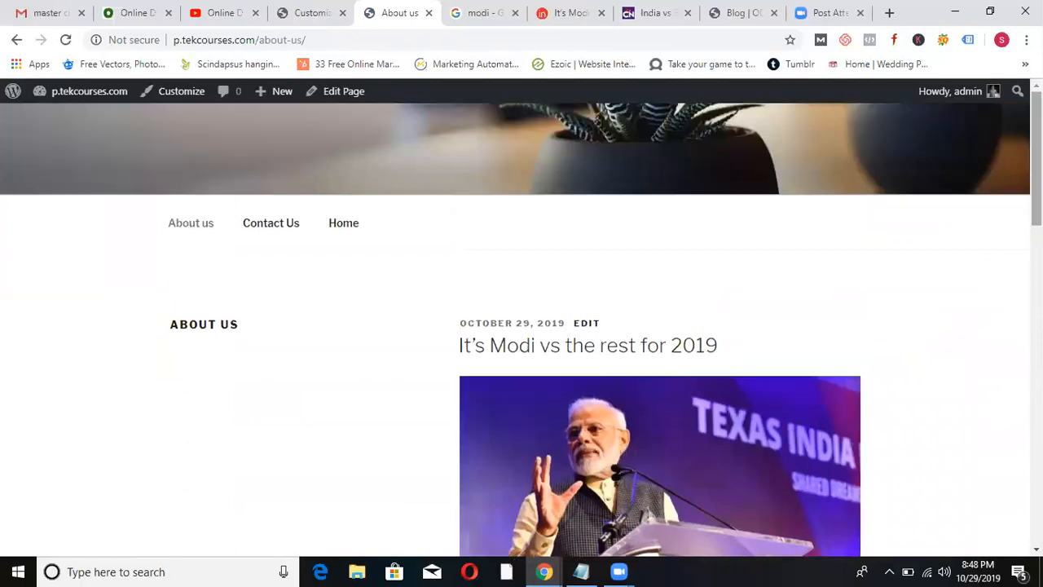
pyautogui.click(299, 13)
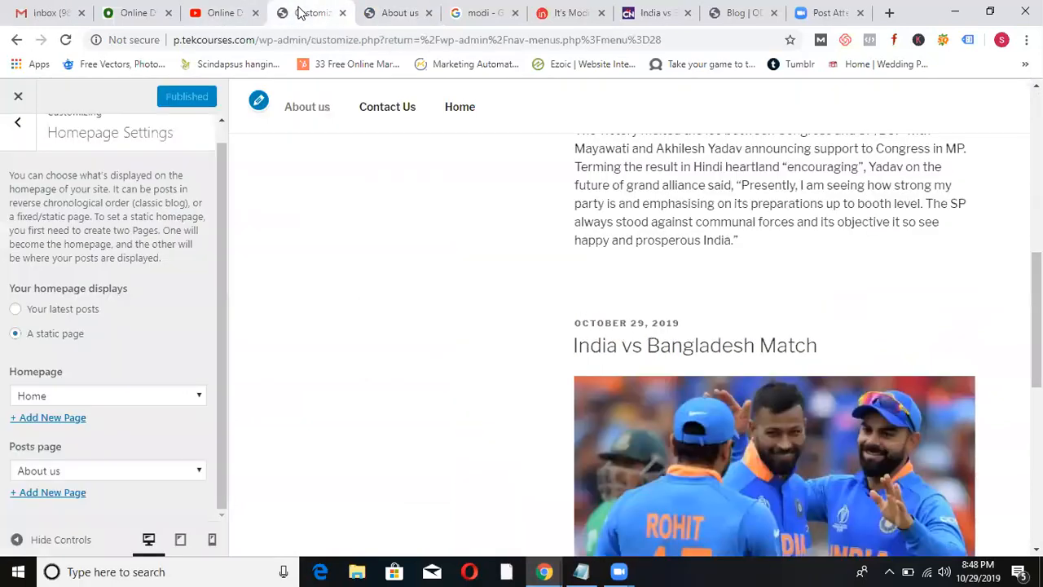
pyautogui.click(15, 309)
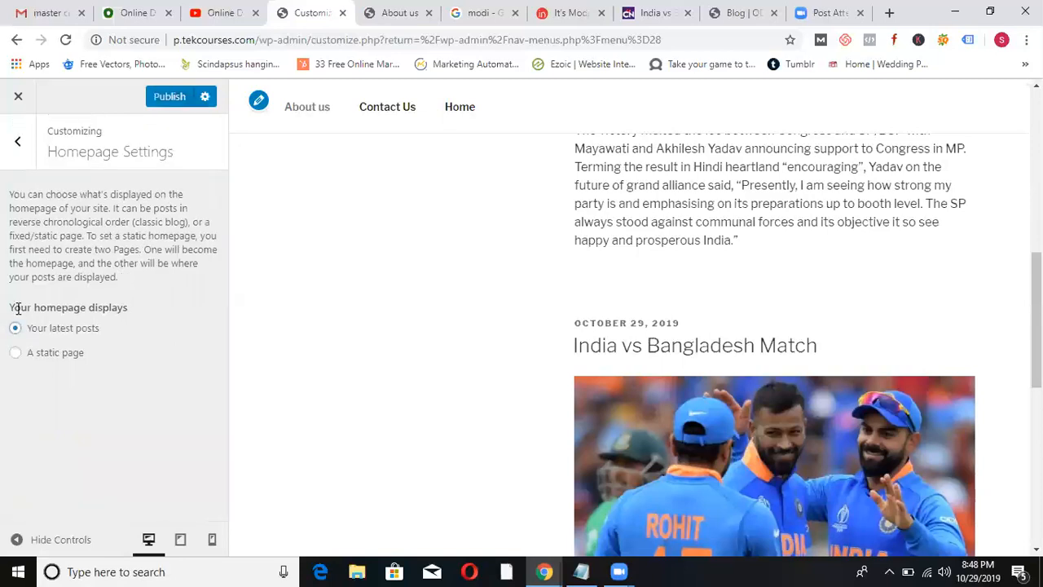
pyautogui.click(170, 96)
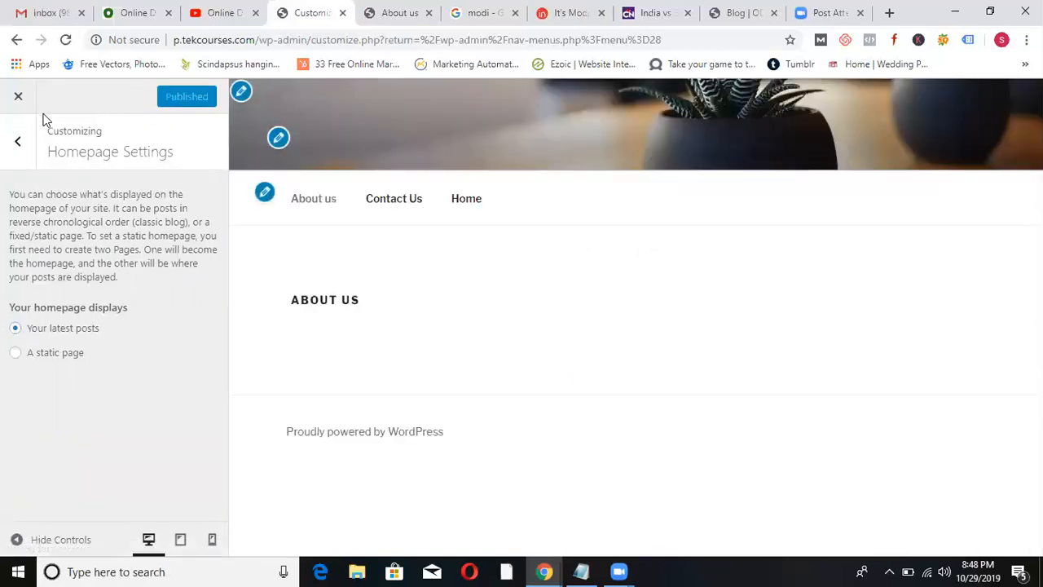
pyautogui.click(25, 100)
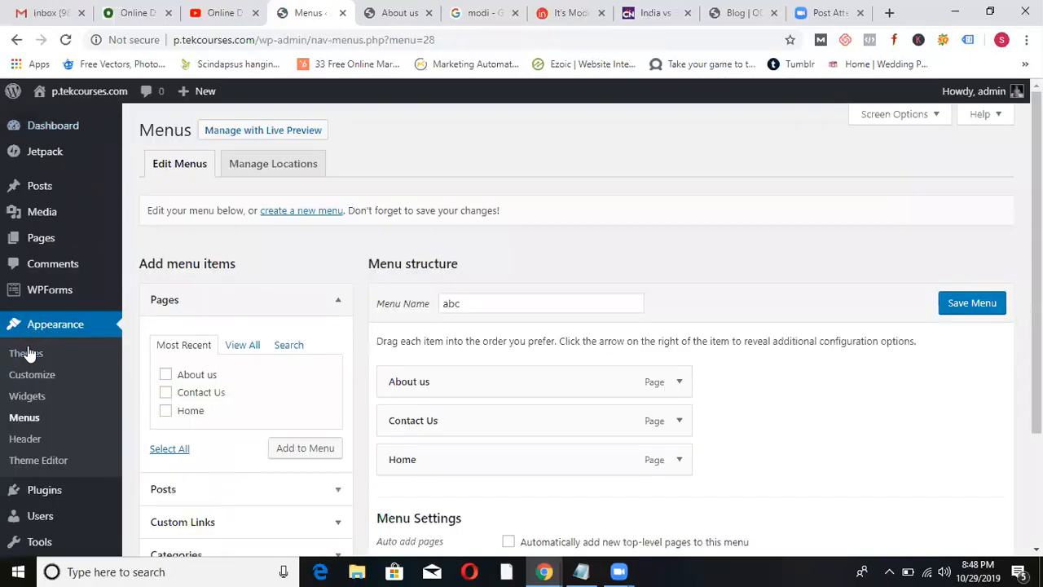
# Open the site's Themes page and look through the installed themes.
pyautogui.click(27, 353)
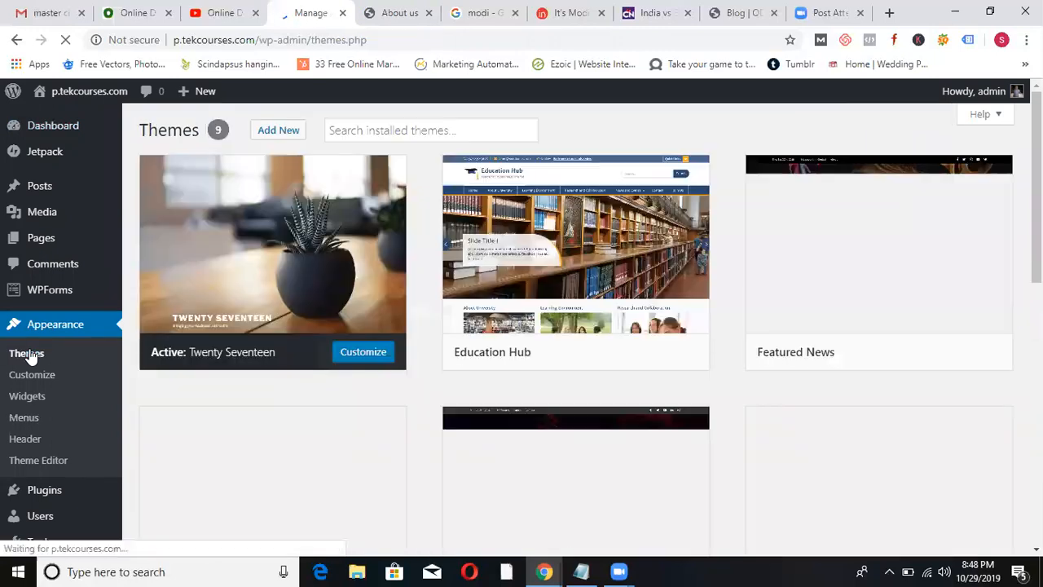
pyautogui.moveTo(643, 282)
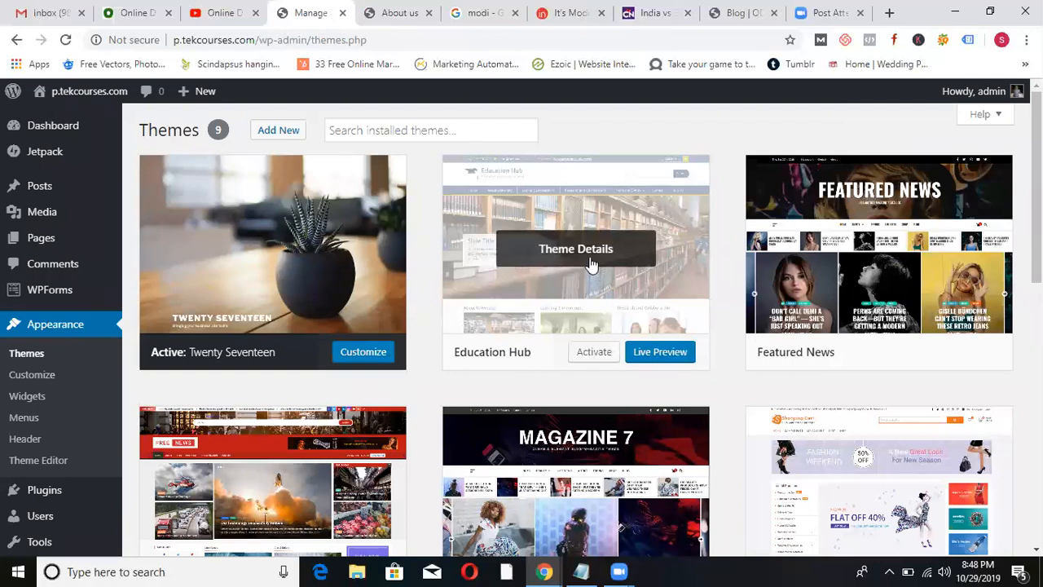
pyautogui.moveTo(918, 217)
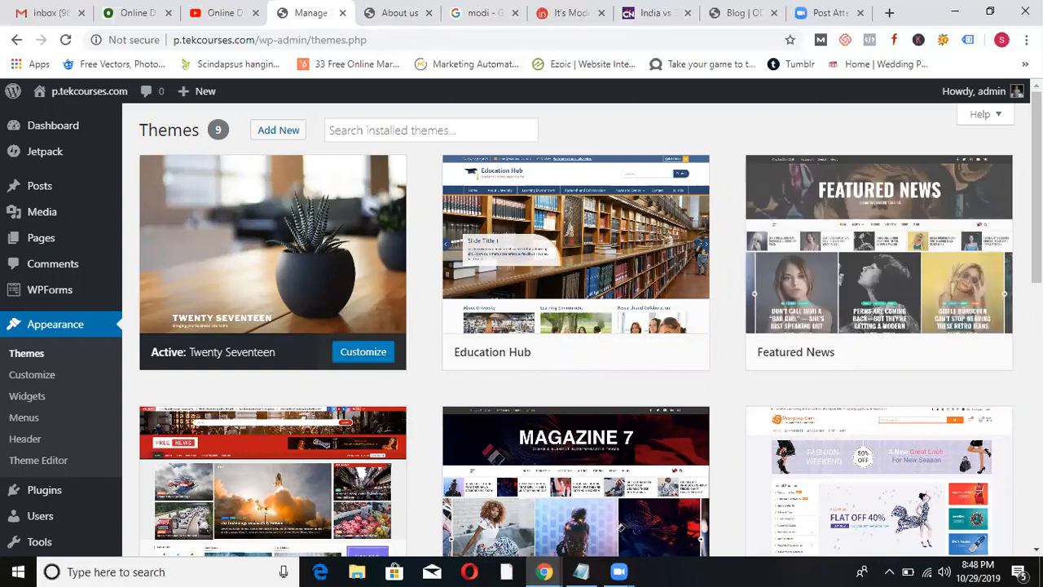
pyautogui.moveTo(1036, 189); pyautogui.dragTo(1037, 194)
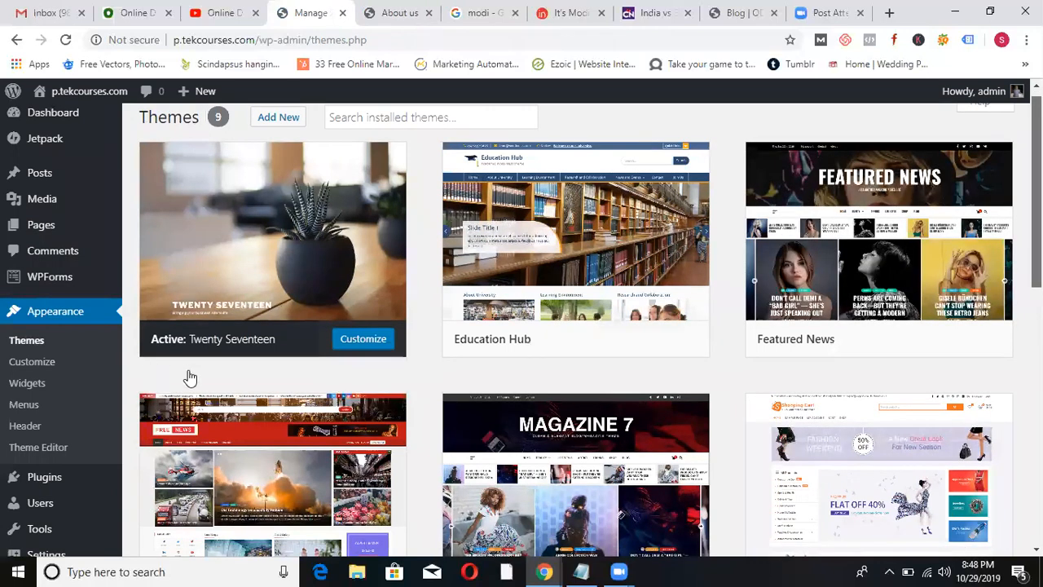
pyautogui.scroll(-1, 484, 399)
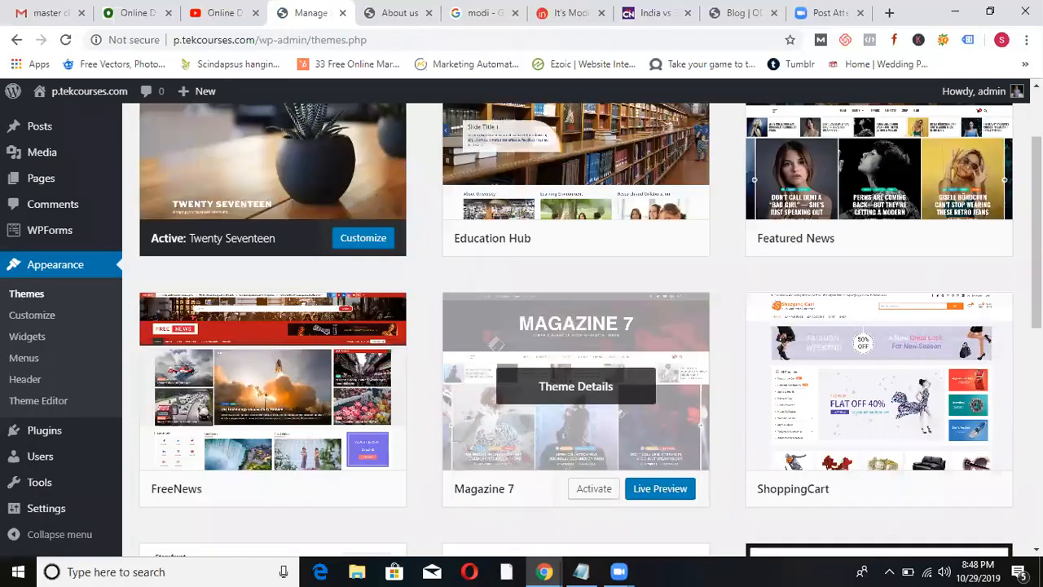
pyautogui.scroll(1, 575, 383)
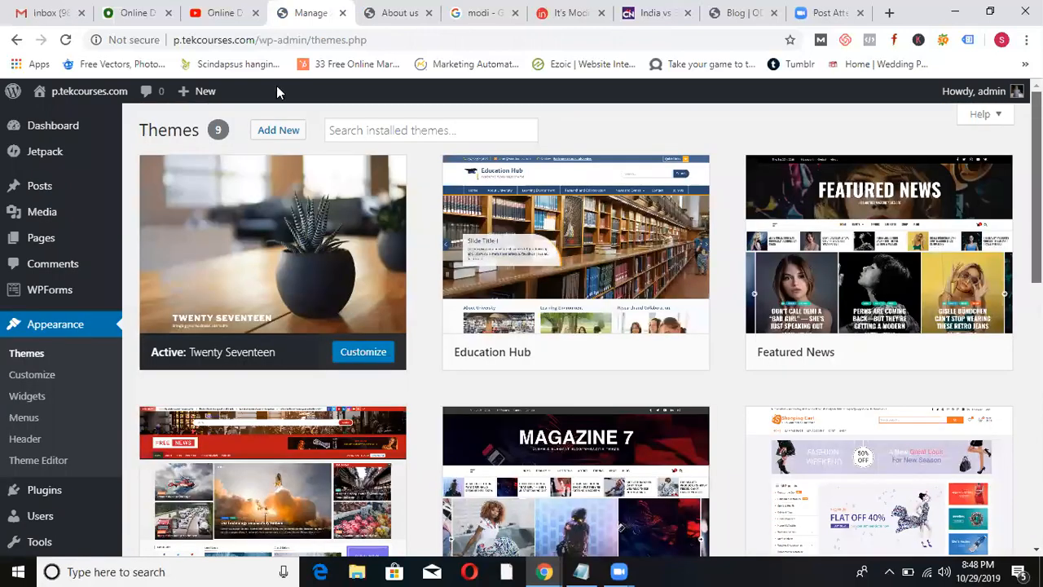
# Start adding a new theme and search the theme directory for "news".
pyautogui.click(266, 131)
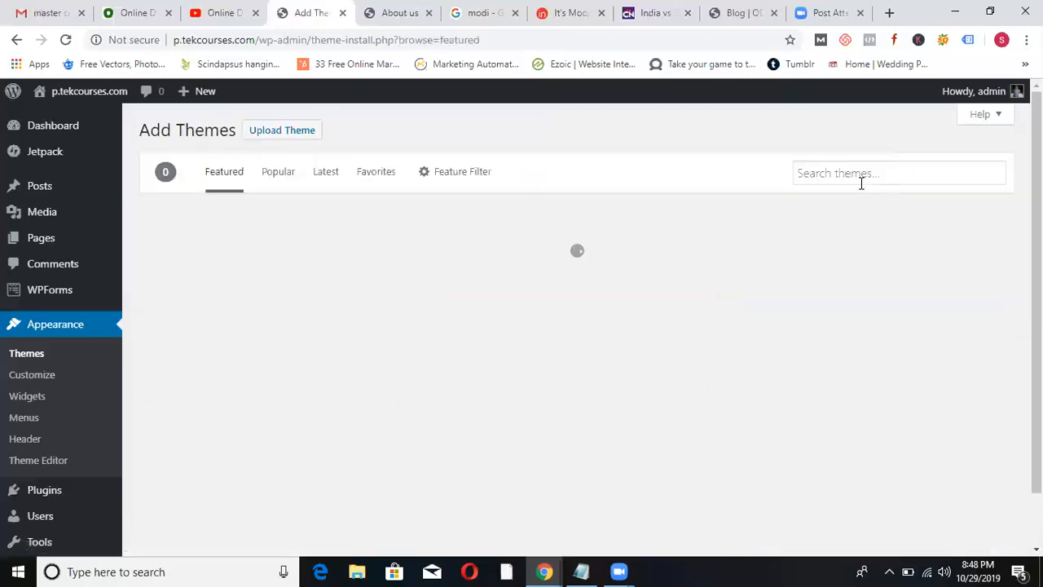
pyautogui.click(861, 181)
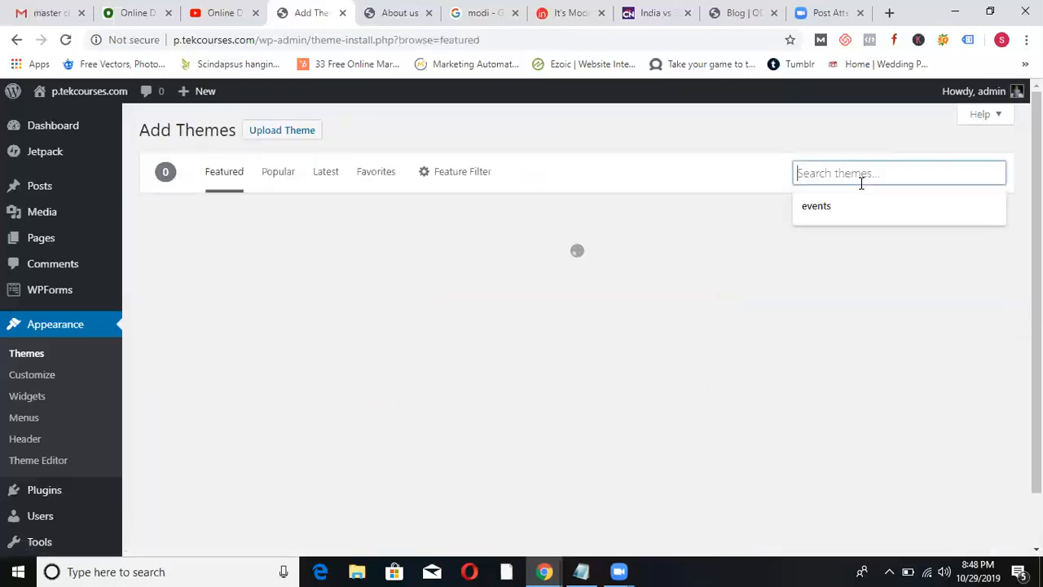
pyautogui.write('news')
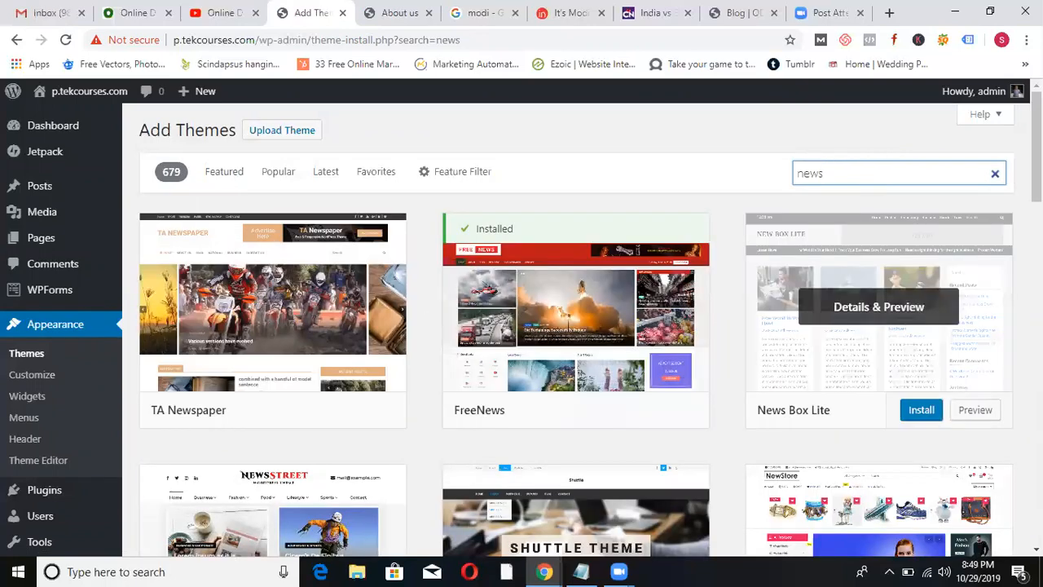
# Browse the news theme search results to compare their layouts.
pyautogui.scroll(-2, 1029, 262)
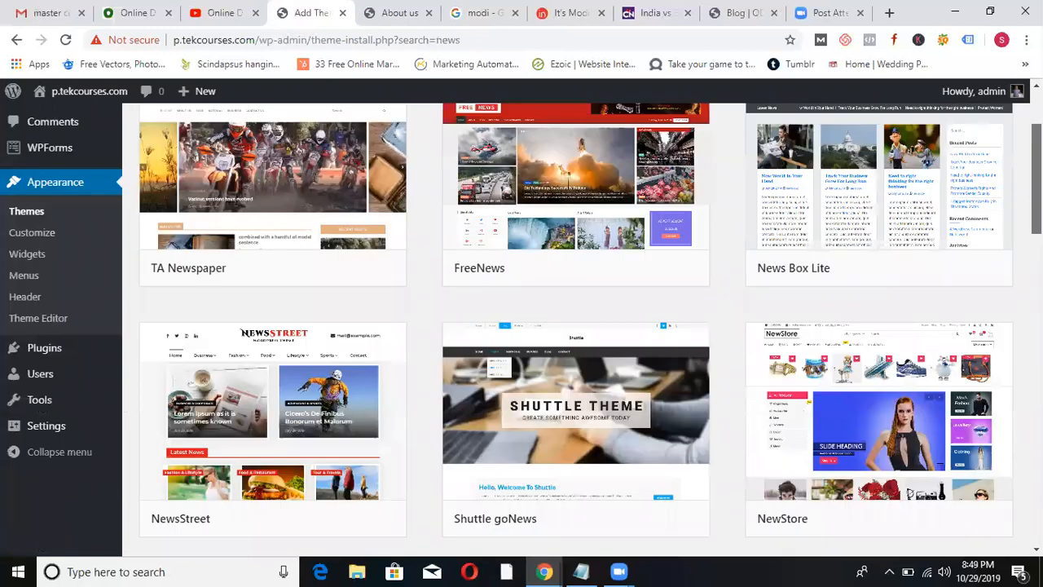
pyautogui.scroll(2, 570, 326)
pyautogui.scroll(-3, 571, 326)
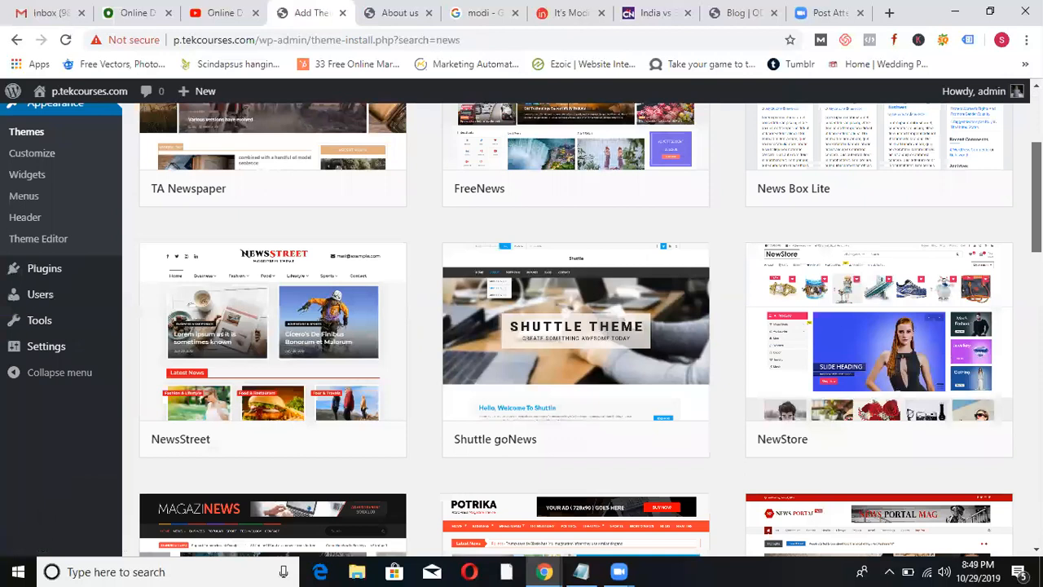
pyautogui.scroll(-3, 571, 326)
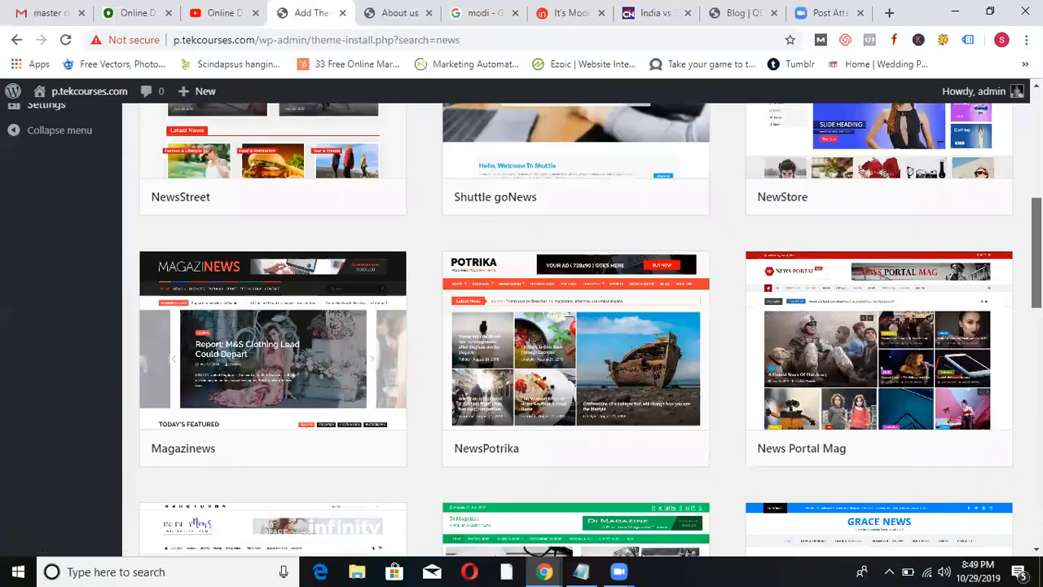
pyautogui.scroll(-1, 701, 253)
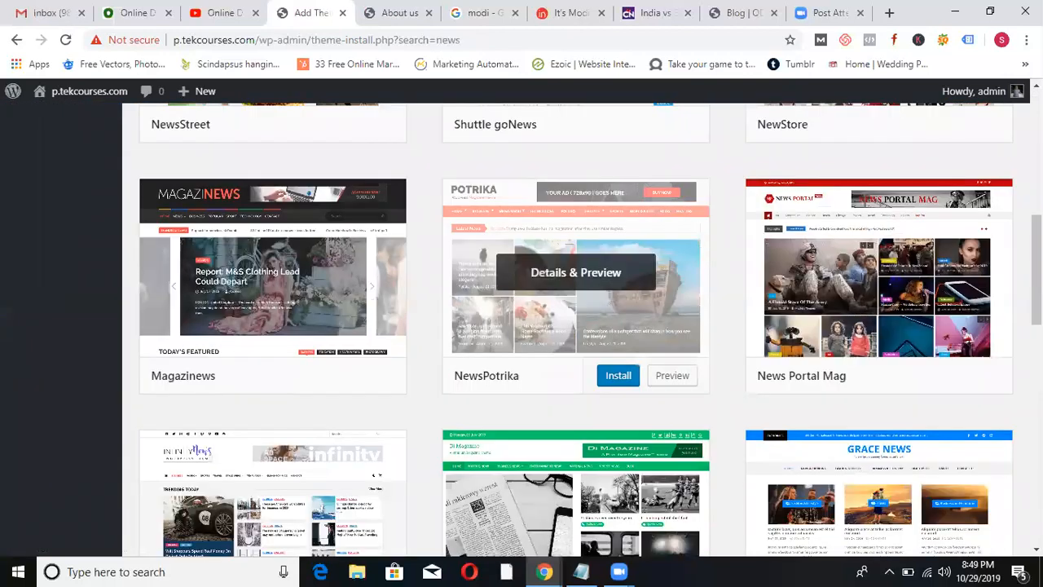
pyautogui.scroll(-2, 537, 326)
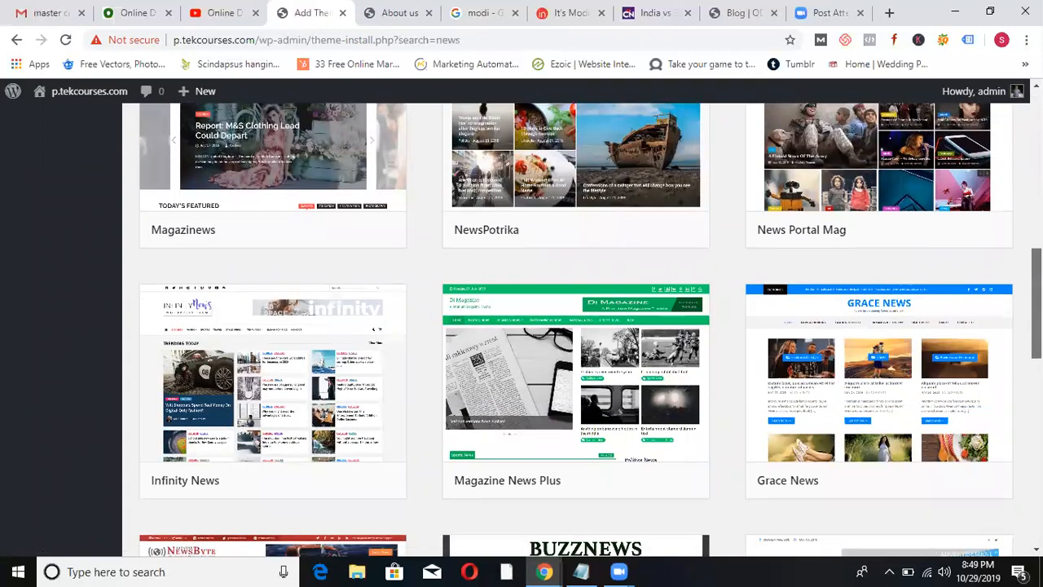
pyautogui.scroll(-3, 570, 326)
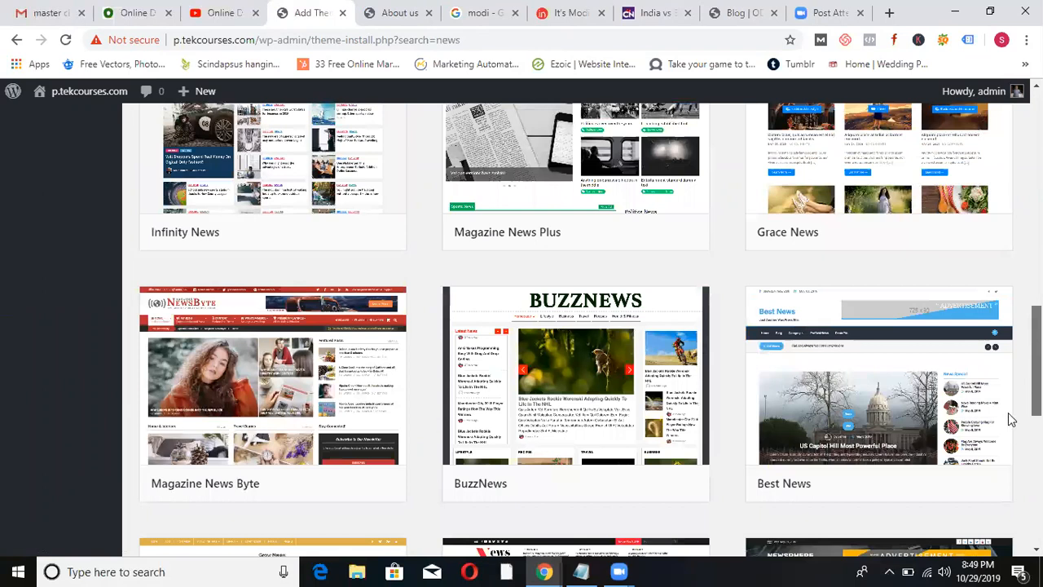
pyautogui.scroll(10, 1011, 231)
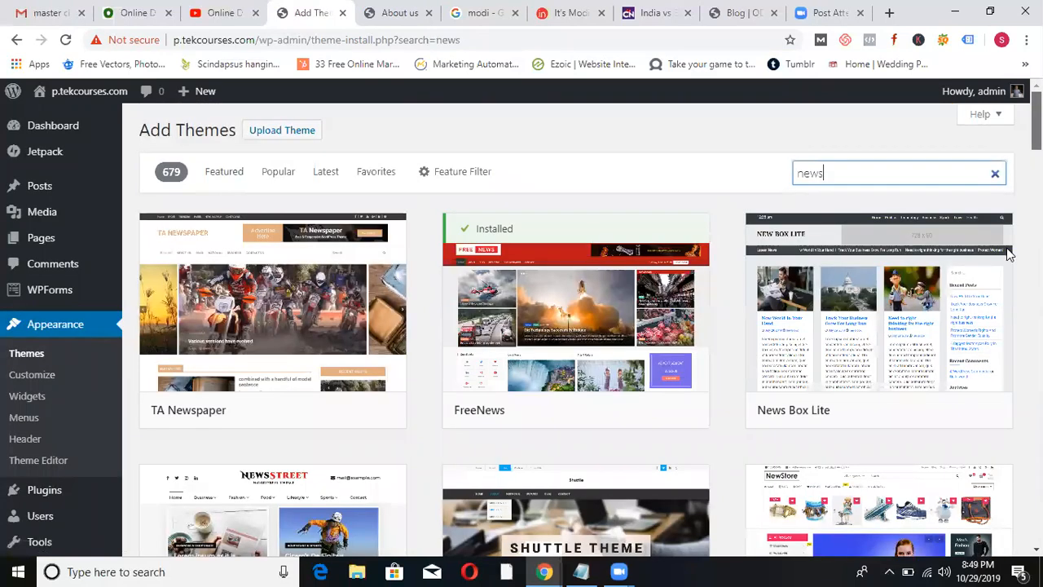
# Activate the already installed FreeNews theme from the search results.
pyautogui.scroll(-1, 1011, 252)
pyautogui.moveTo(572, 322)
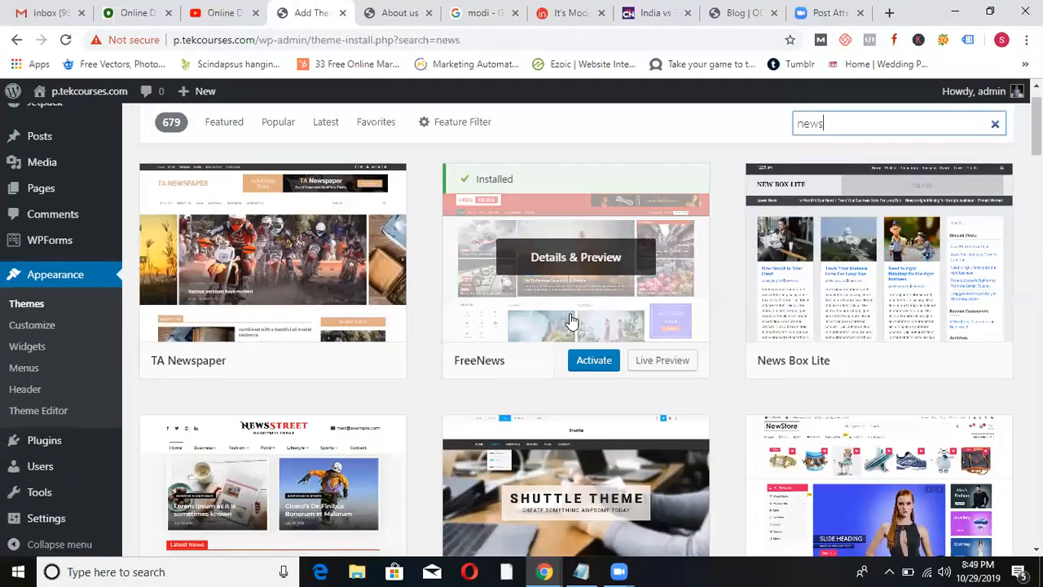
pyautogui.click(588, 366)
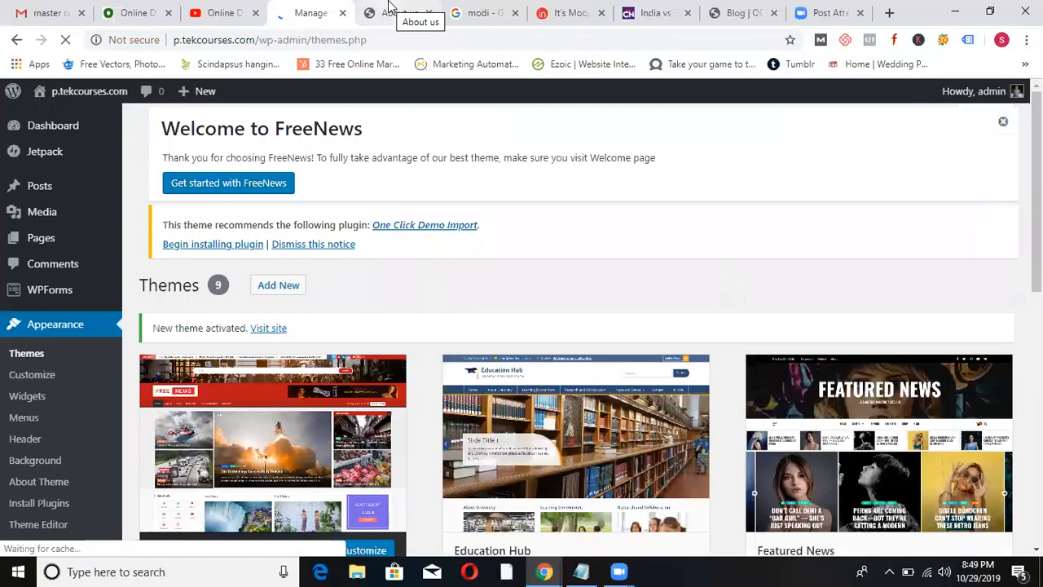
# Return to the live site and load its root address, p.tekcourses.com, in place of the /about-us/ page.
pyautogui.click(389, 7)
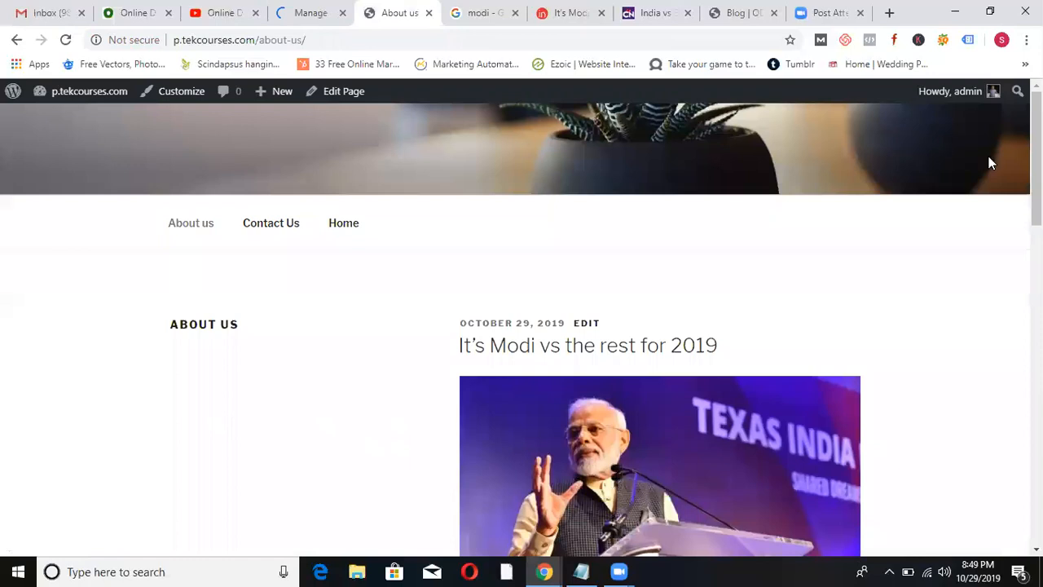
pyautogui.moveTo(1037, 155)
pyautogui.mouseDown()
pyautogui.moveTo(1037, 210)
pyautogui.moveTo(1037, 155)
pyautogui.mouseUp()
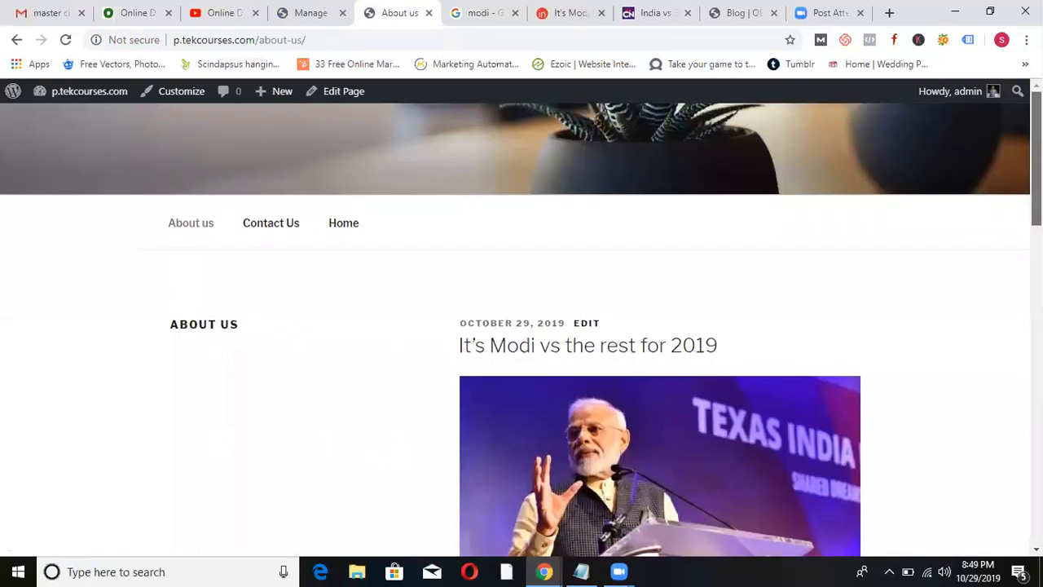
pyautogui.click(402, 41)
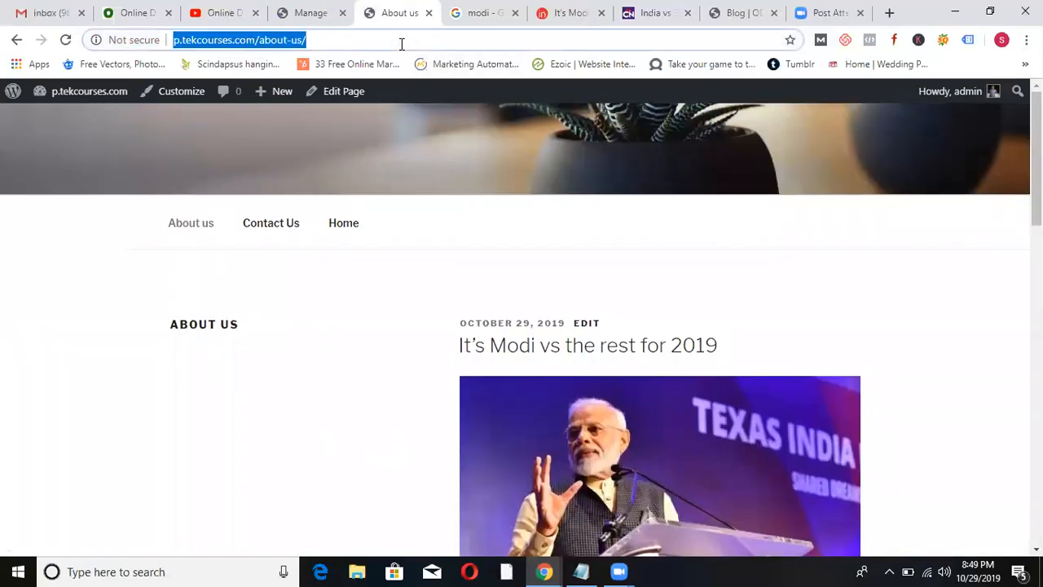
pyautogui.click(401, 44)
pyautogui.press('BackSpace')
pyautogui.press('BackSpace')
pyautogui.press('BackSpace')
pyautogui.press('BackSpace')
pyautogui.press('BackSpace')
pyautogui.press('BackSpace')
pyautogui.press('BackSpace')
pyautogui.press('BackSpace')
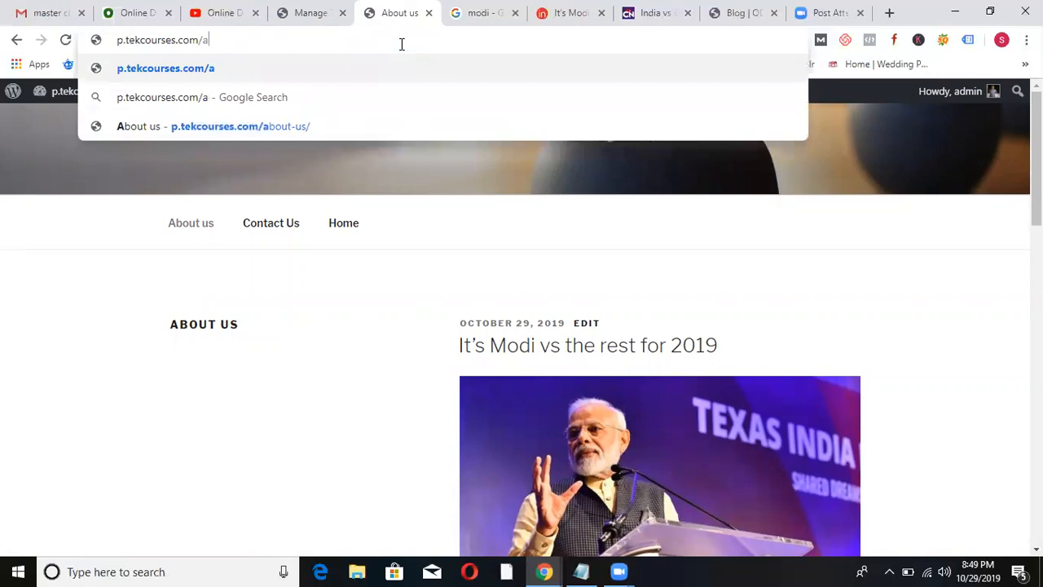
pyautogui.press('BackSpace')
pyautogui.press('BackSpace')
pyautogui.press('Return')
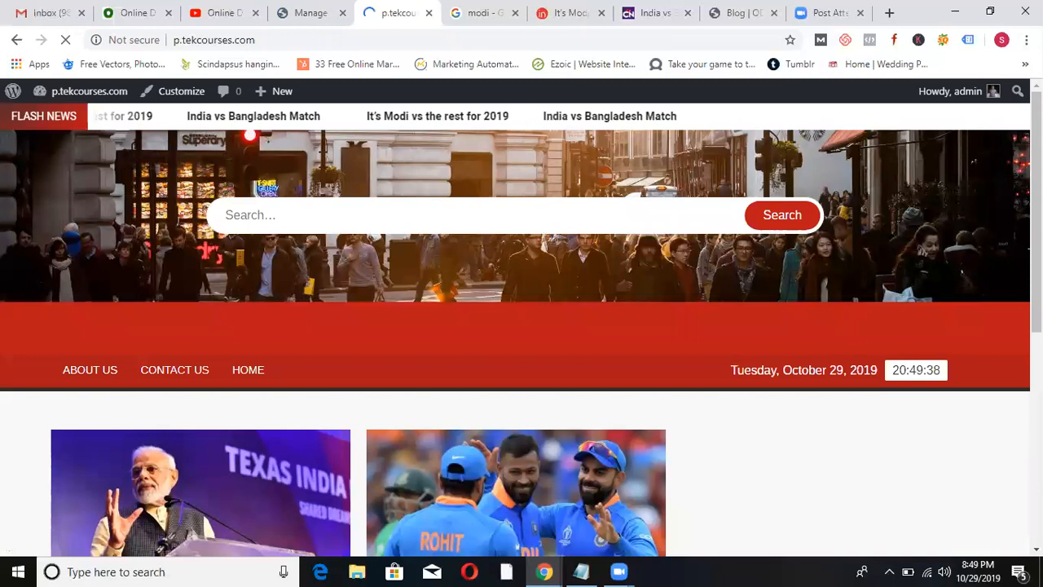
# Examine the live homepage in the FreeNews theme, from the header and menu down to the post cards.
pyautogui.scroll(-1, 1010, 224)
pyautogui.scroll(-4, 1008, 327)
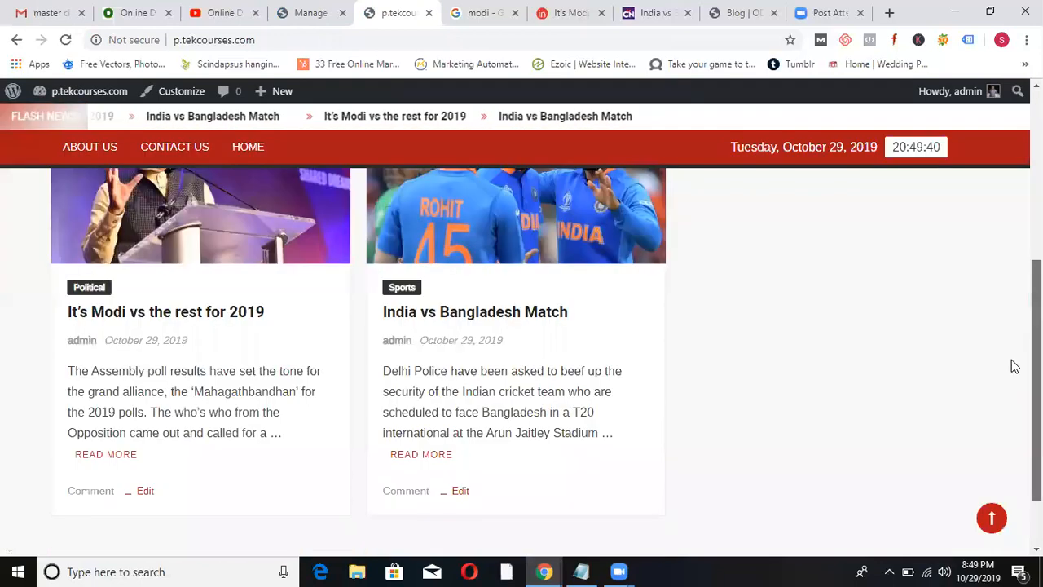
pyautogui.scroll(5, 1028, 233)
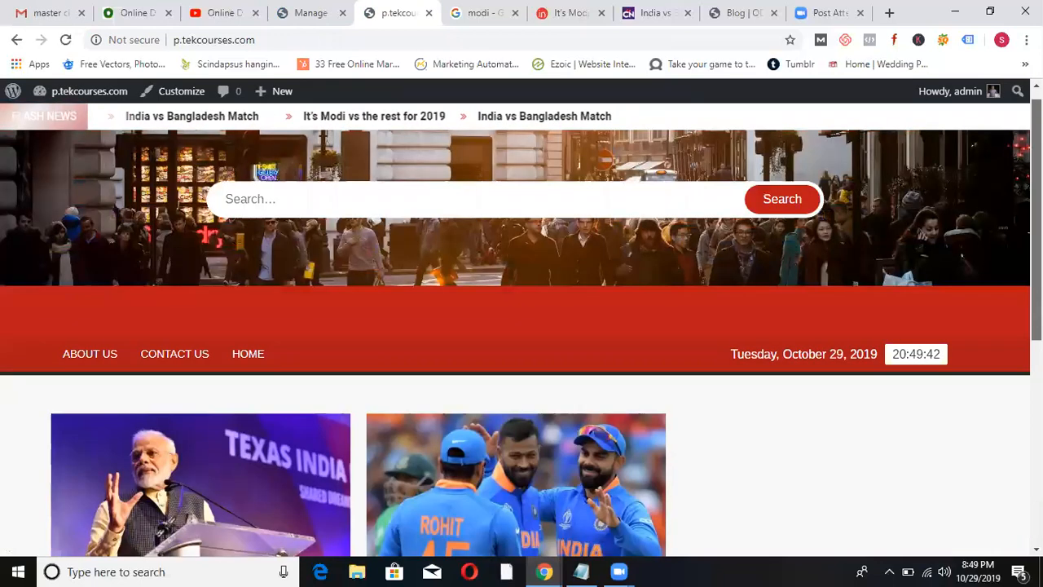
pyautogui.scroll(1, 522, 282)
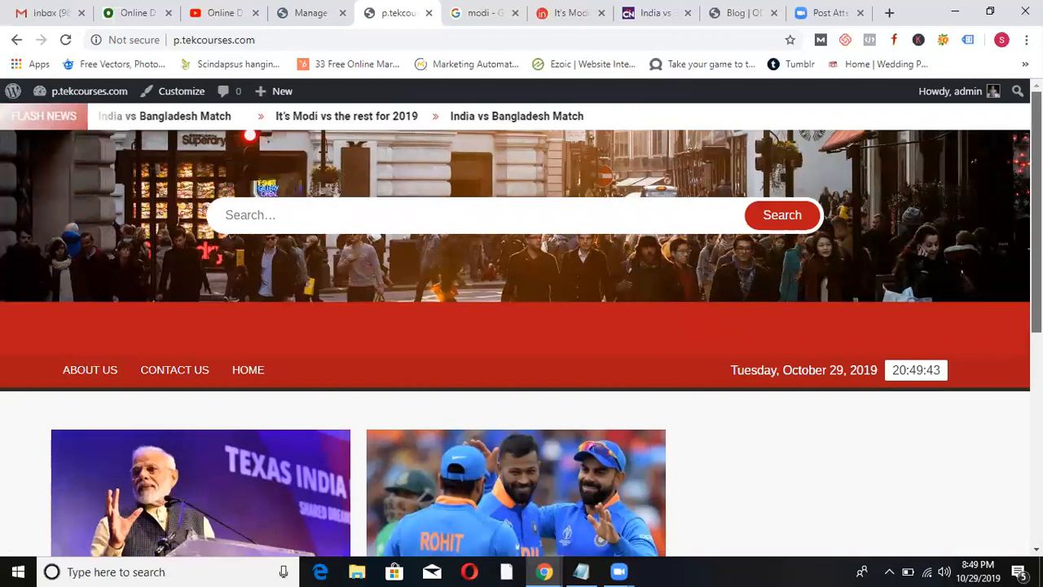
pyautogui.scroll(-4, 521, 326)
pyautogui.scroll(2, 521, 326)
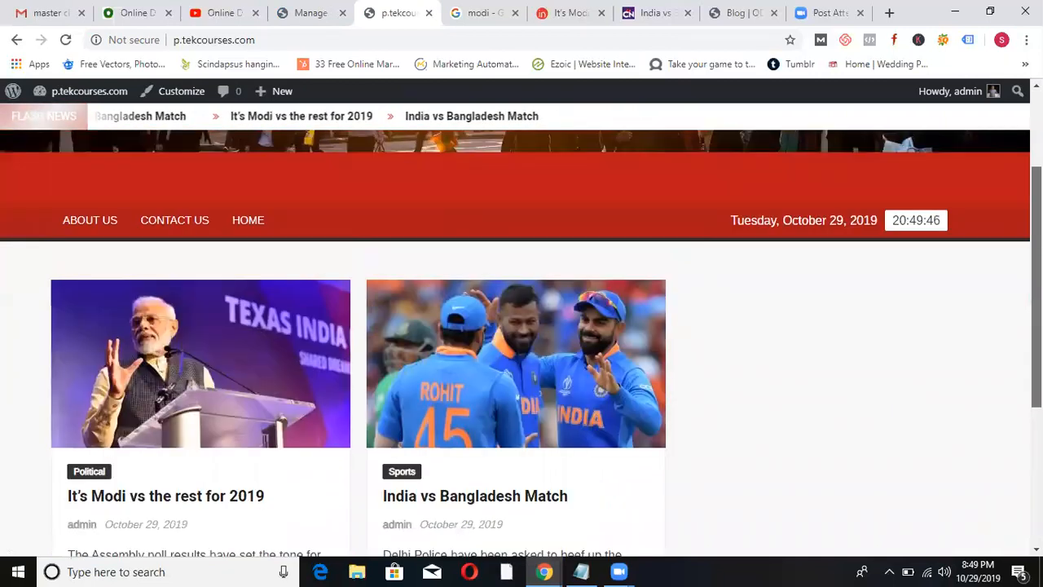
pyautogui.scroll(2, 521, 326)
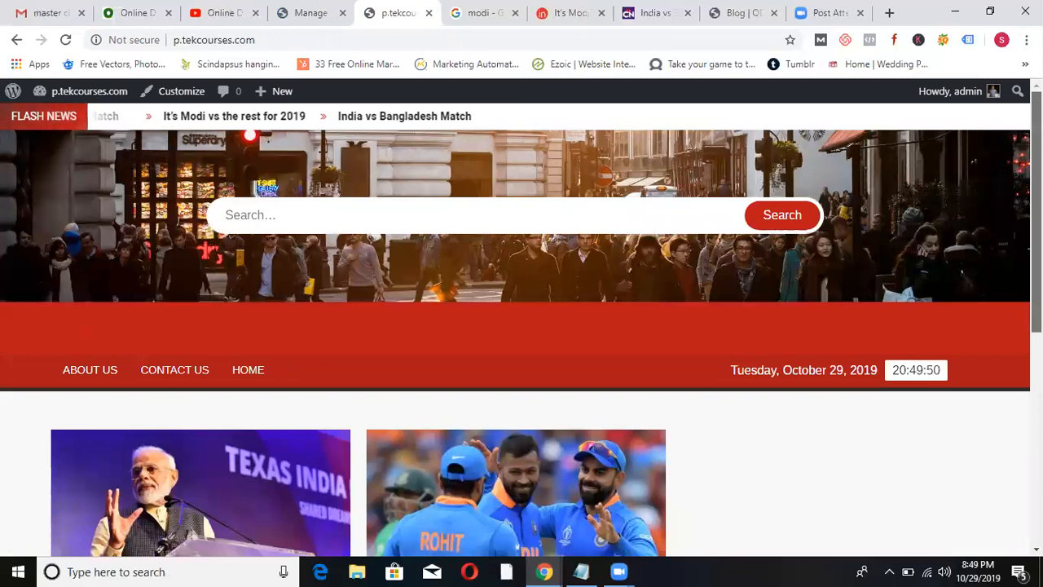
# Read the category labels and excerpts of the two post cards on the live homepage.
pyautogui.scroll(-3, 522, 326)
pyautogui.scroll(-1, 521, 326)
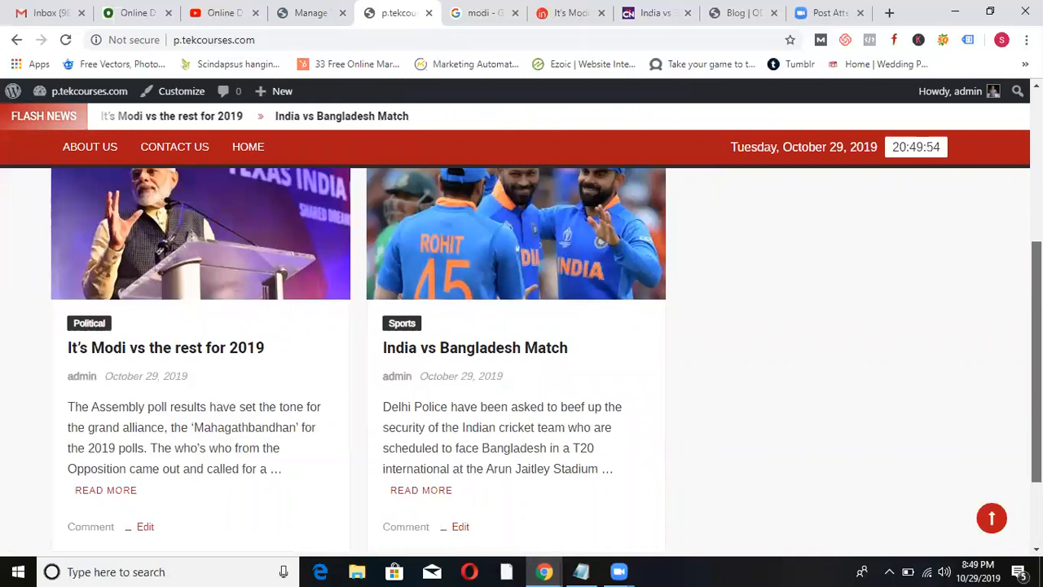
pyautogui.scroll(2, 521, 326)
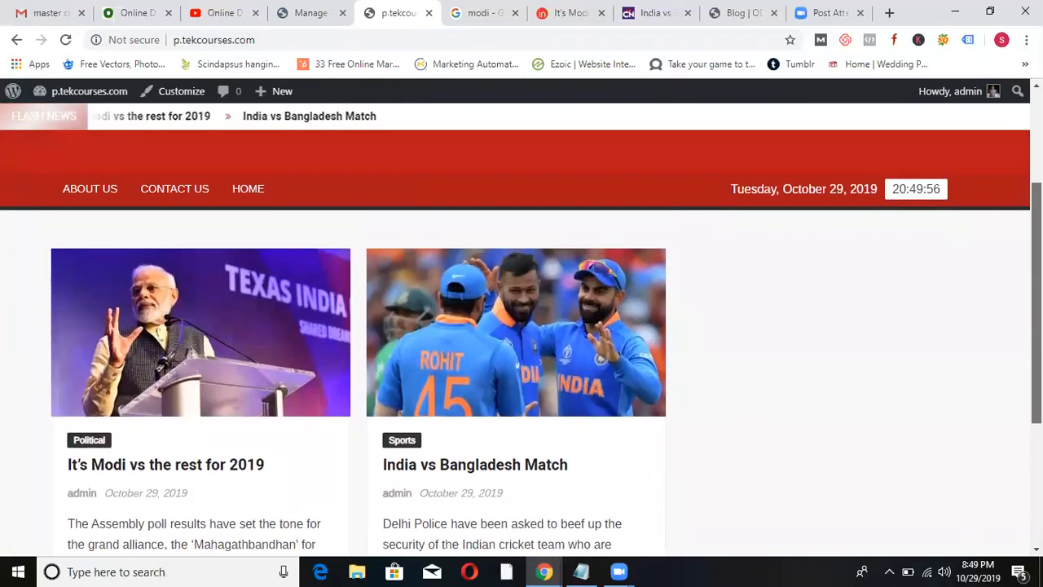
# Customize the FreeNews homepage settings to display a static page, with Home as homepage and About us as posts page, and publish.
pyautogui.click(303, 18)
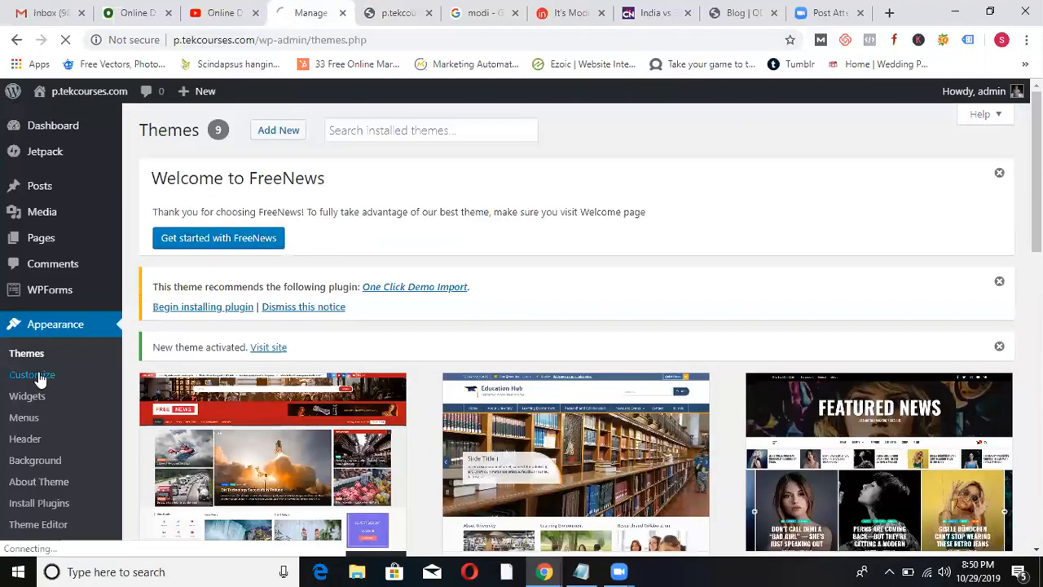
pyautogui.click(38, 379)
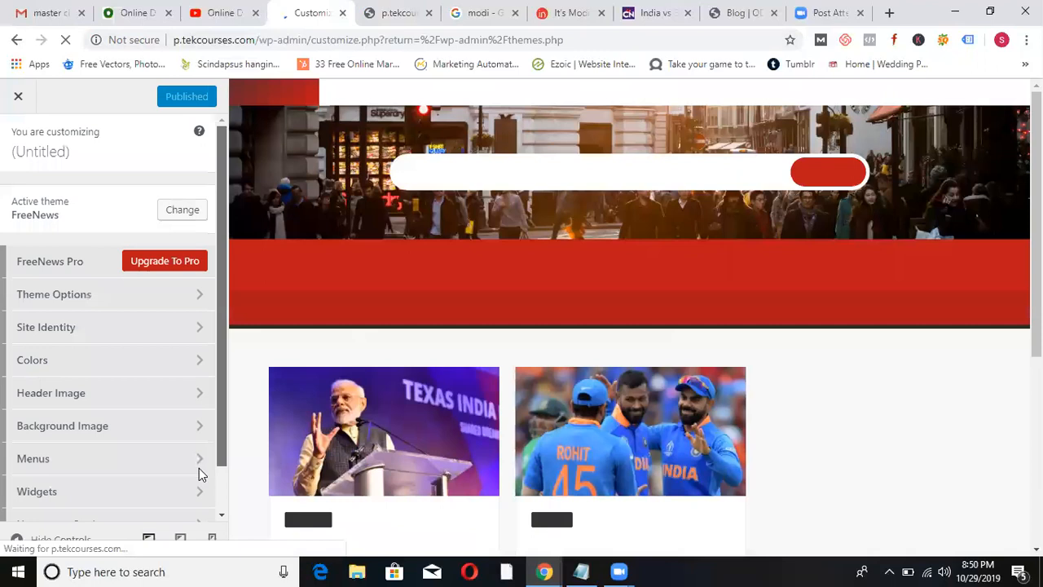
pyautogui.scroll(-1, 196, 474)
pyautogui.click(193, 473)
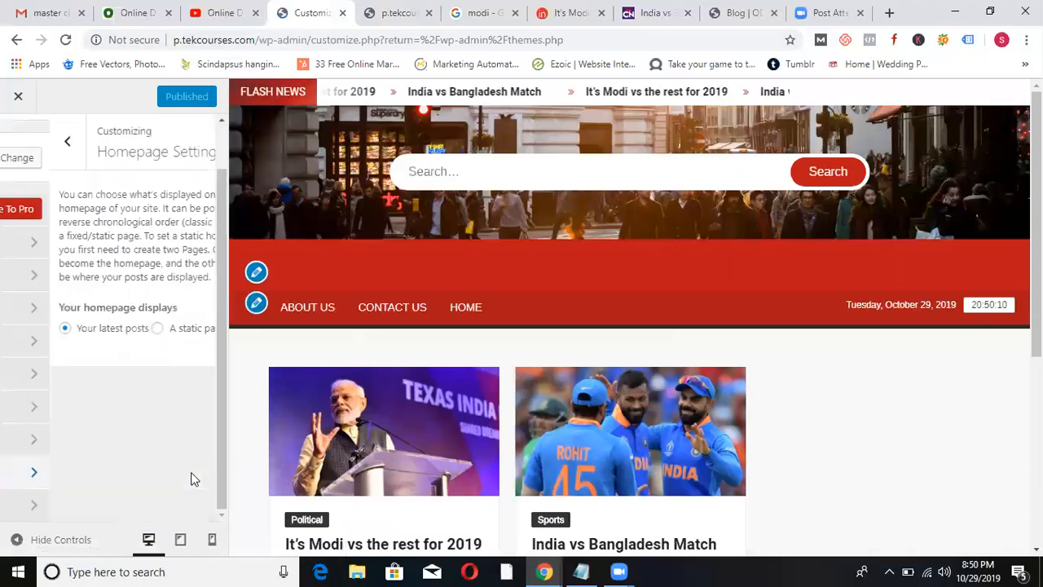
pyautogui.click(107, 328)
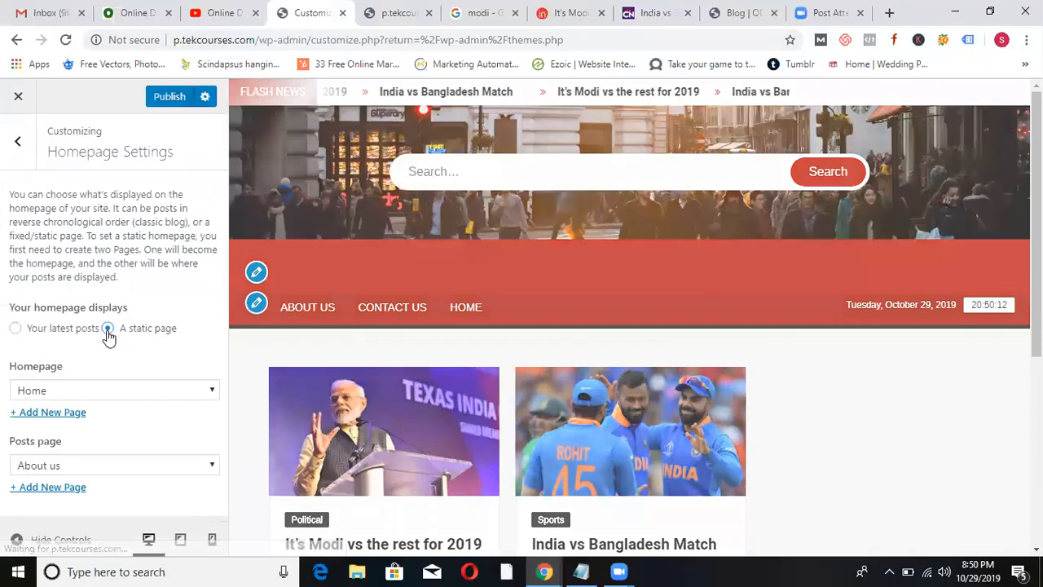
pyautogui.click(174, 103)
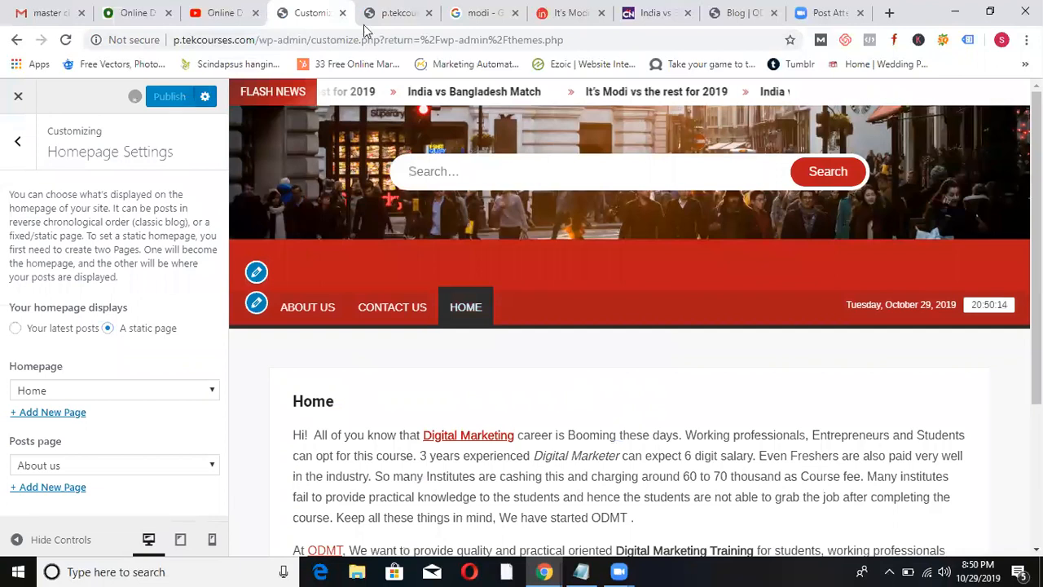
# Reload the live homepage, open its About Us page and check the content shown there.
pyautogui.click(410, 18)
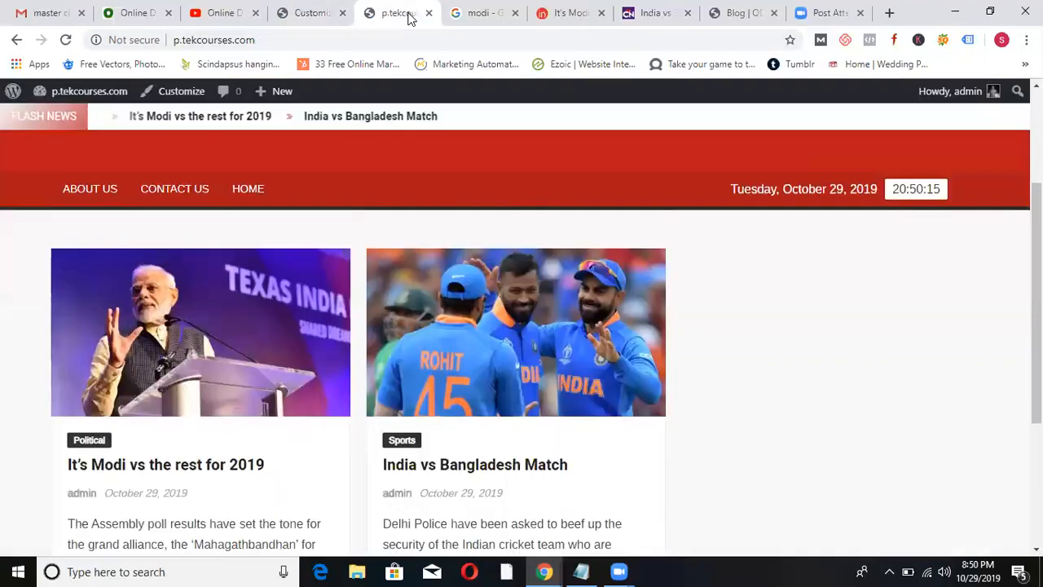
pyautogui.click(67, 40)
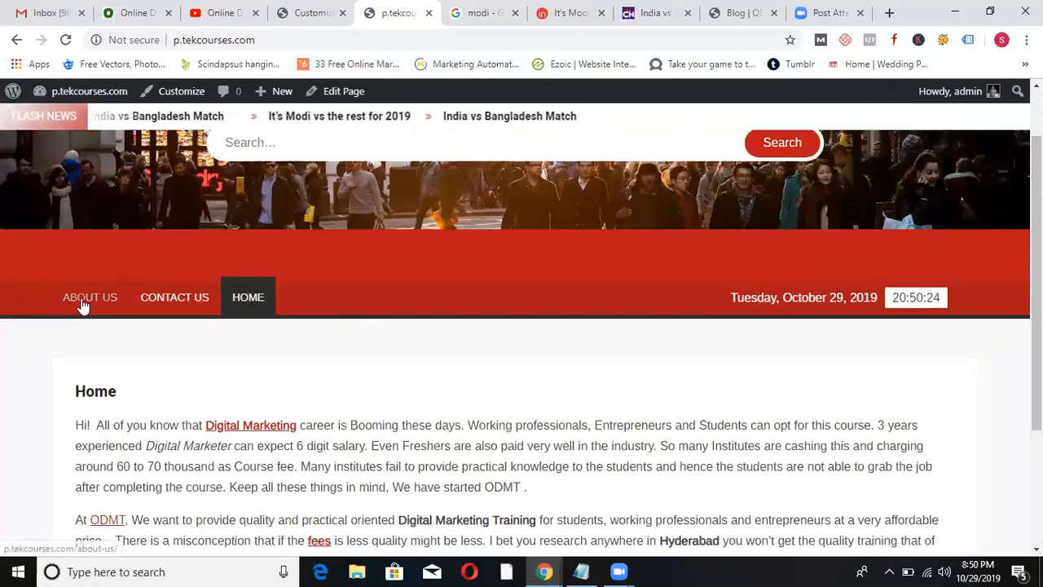
pyautogui.click(82, 303)
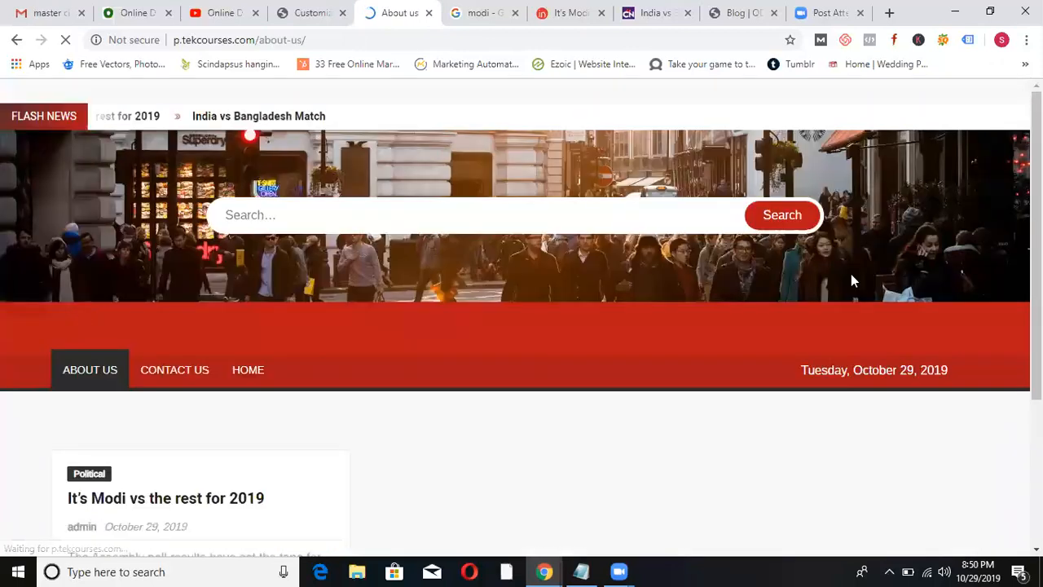
pyautogui.scroll(-5, 998, 350)
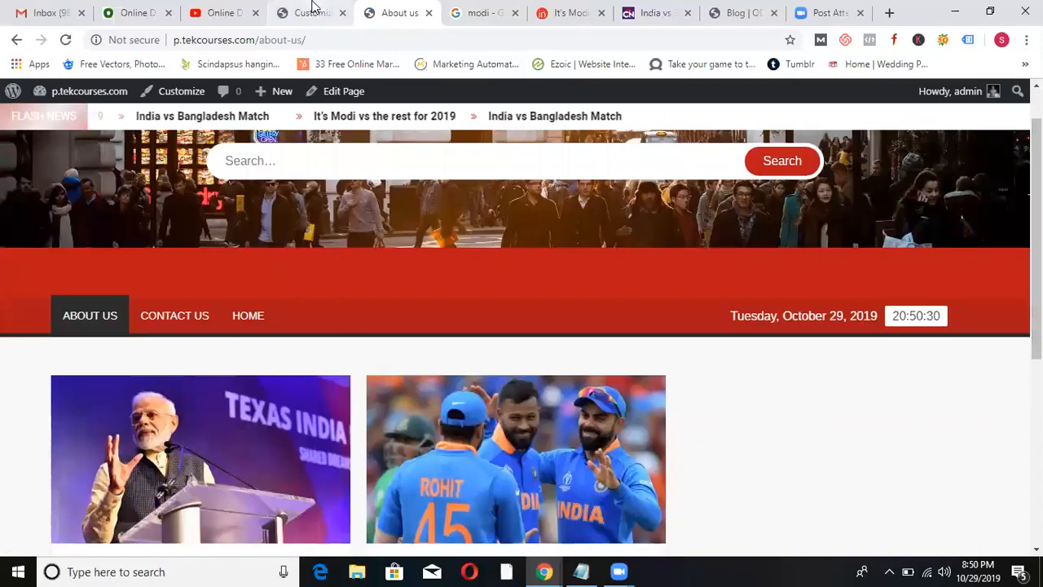
# Set the homepage to display the latest posts, publish it, and load p.tekcourses.com instead of /about-us/ on the live site.
pyautogui.click(318, 10)
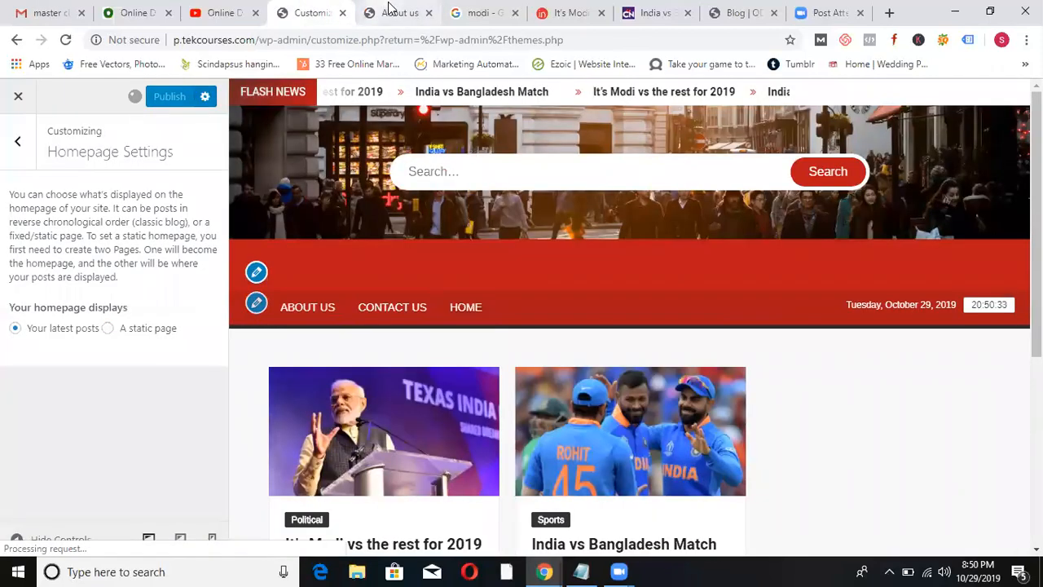
pyautogui.click(388, 11)
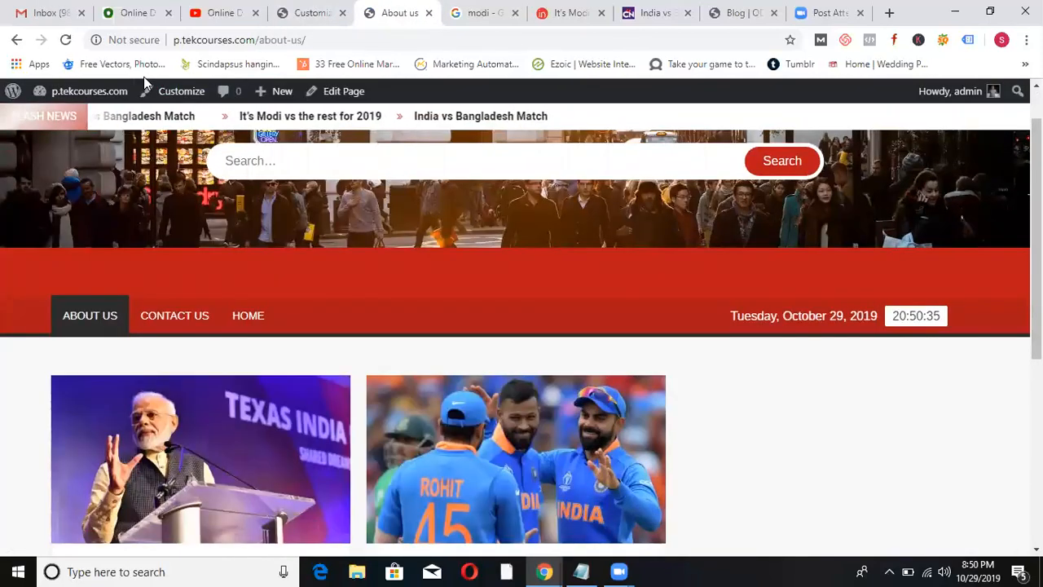
pyautogui.click(334, 40)
pyautogui.click(335, 40)
pyautogui.press('BackSpace')
pyautogui.press('BackSpace')
pyautogui.press('BackSpace')
pyautogui.press('BackSpace')
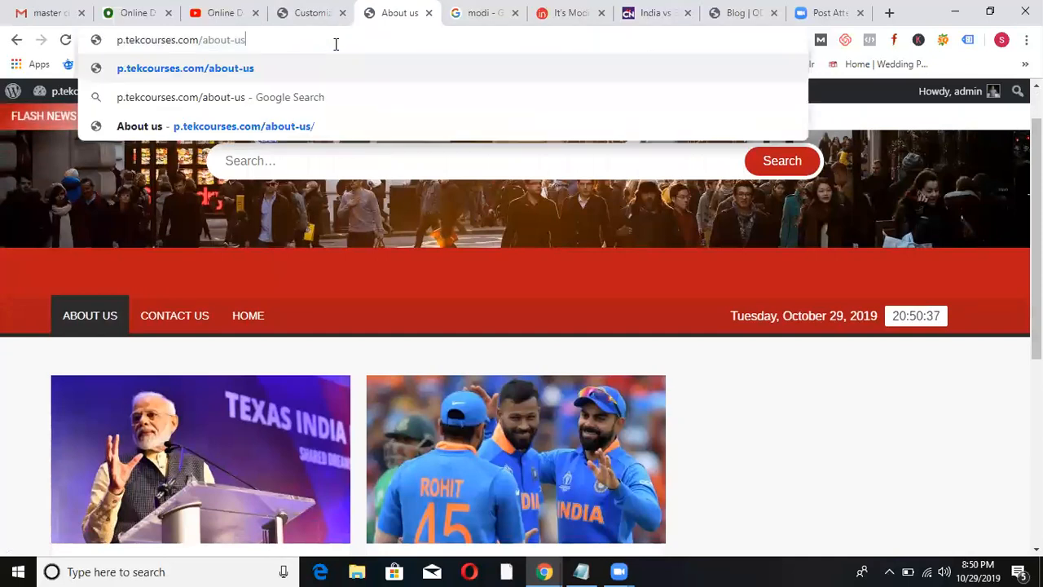
pyautogui.press('BackSpace')
pyautogui.press('BackSpace')
pyautogui.press('BackSpace')
pyautogui.press('BackSpace')
pyautogui.press('BackSpace')
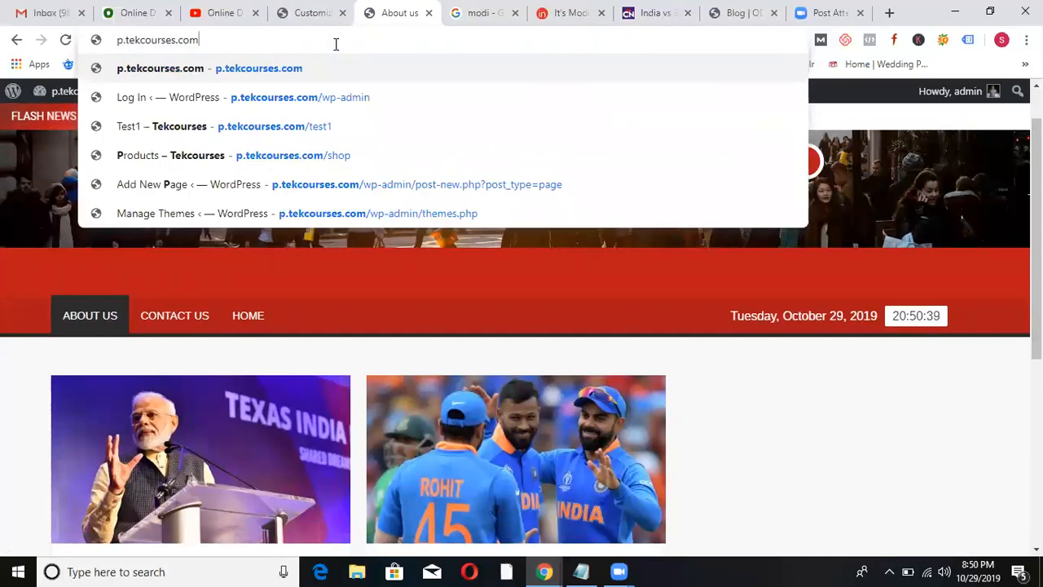
pyautogui.press('Return')
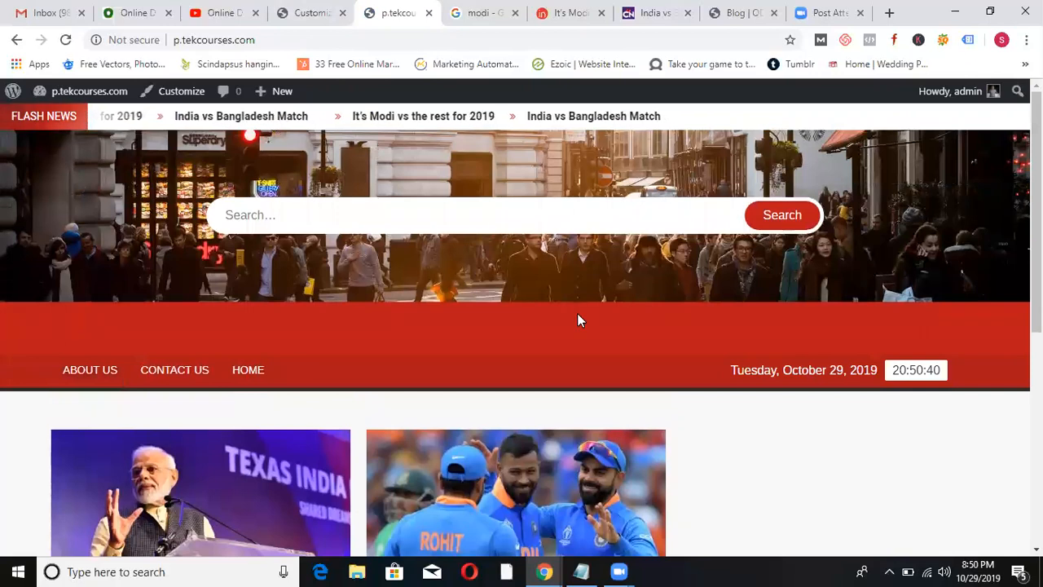
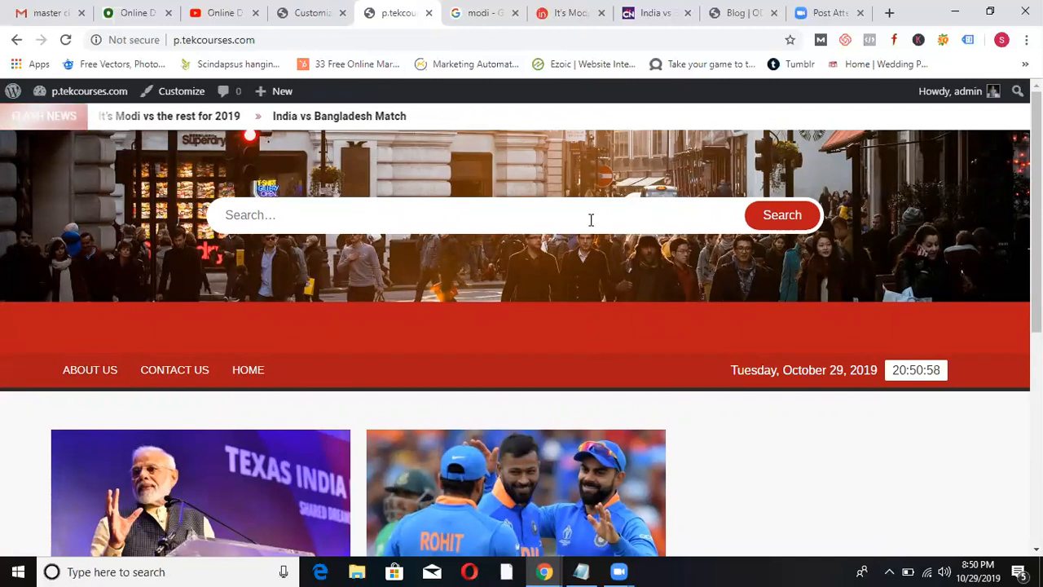
# Load ndtv.com in place of the Google image search for modi.
pyautogui.click(484, 11)
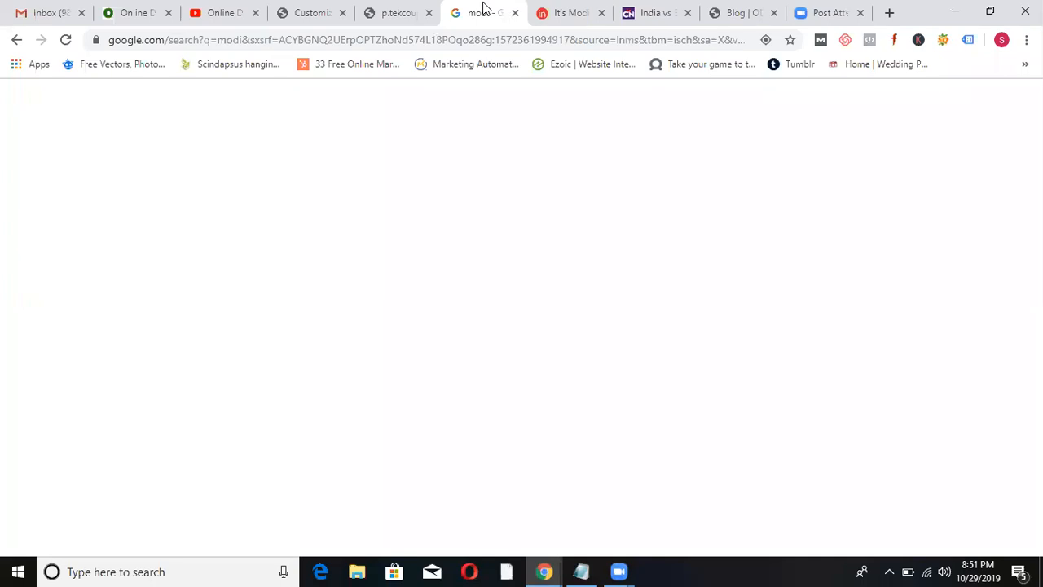
pyautogui.click(397, 47)
pyautogui.write('ndtv.com')
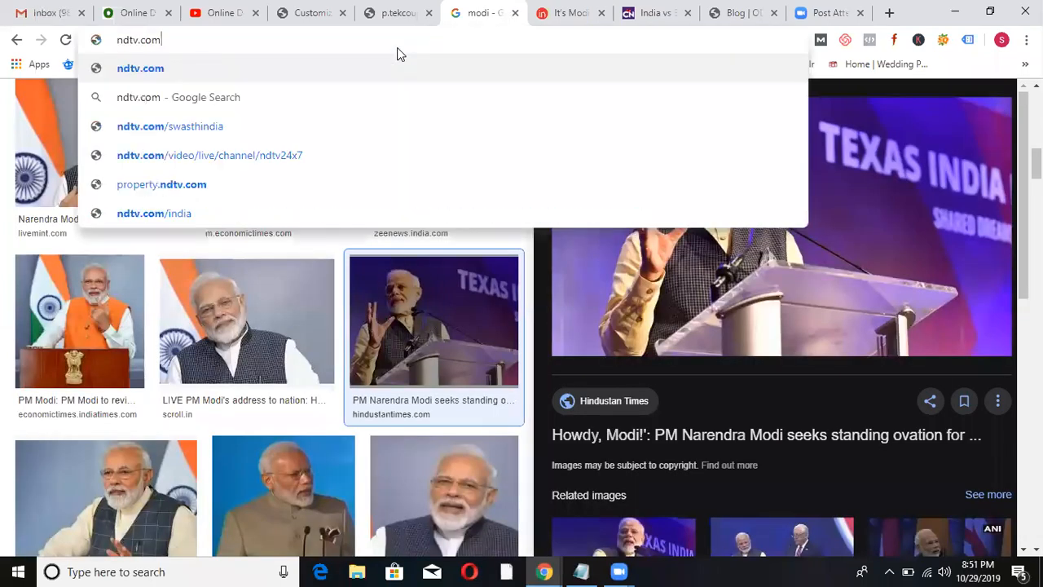
pyautogui.press('Return')
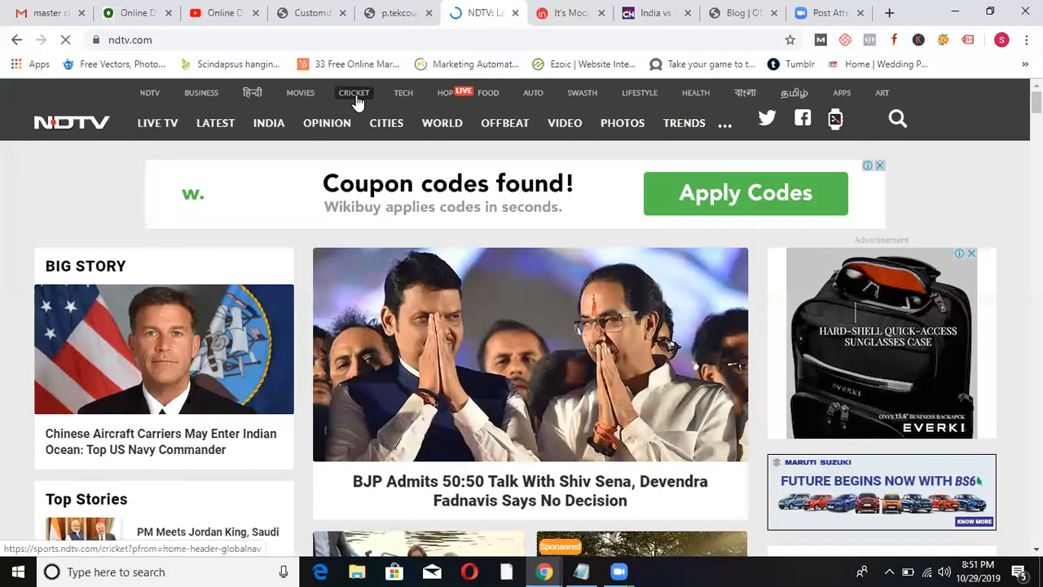
# Open NDTV's Cricket section in a separate tab and decline its match alerts.
pyautogui.rightClick(356, 97)
pyautogui.press('Escape')
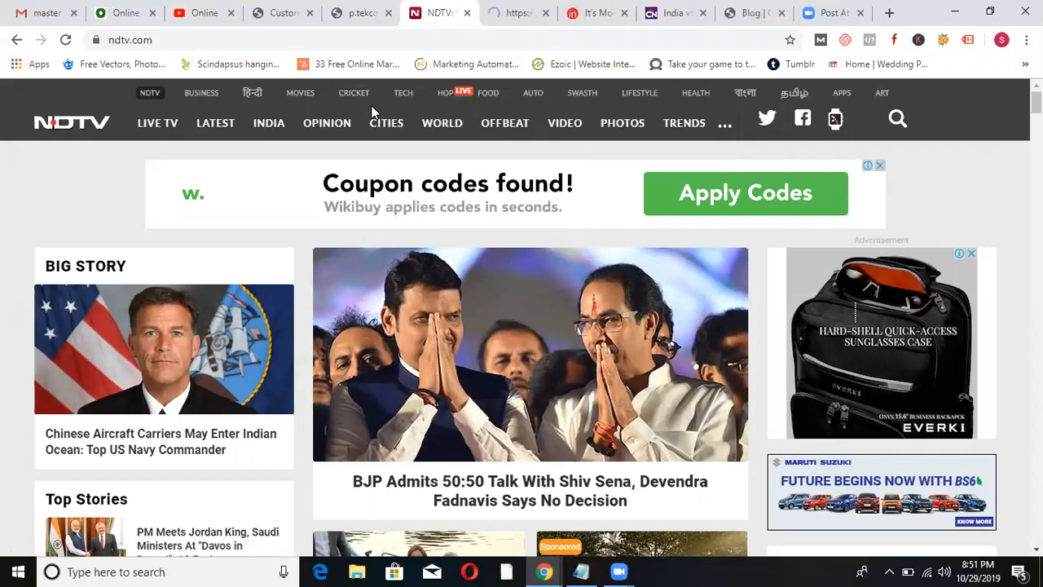
pyautogui.click(513, 14)
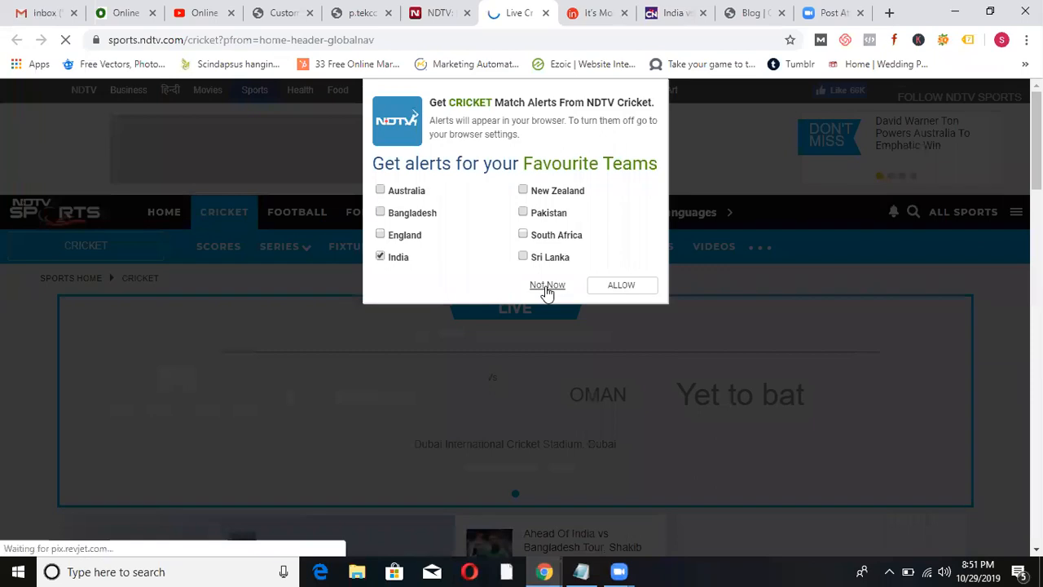
pyautogui.click(547, 285)
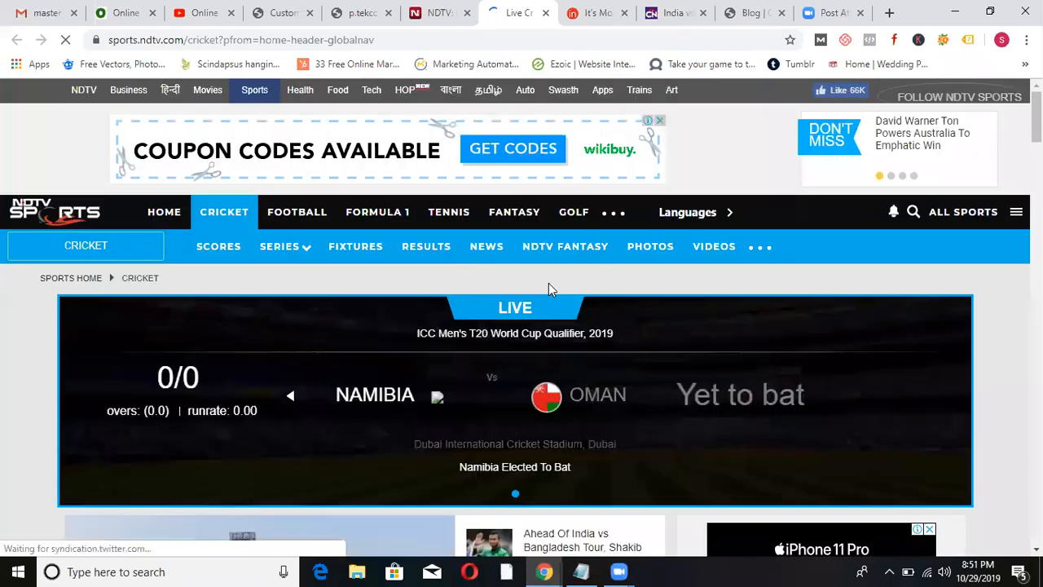
# Compare the NDTV homepage with its Cricket section by switching between the two pages.
pyautogui.click(440, 12)
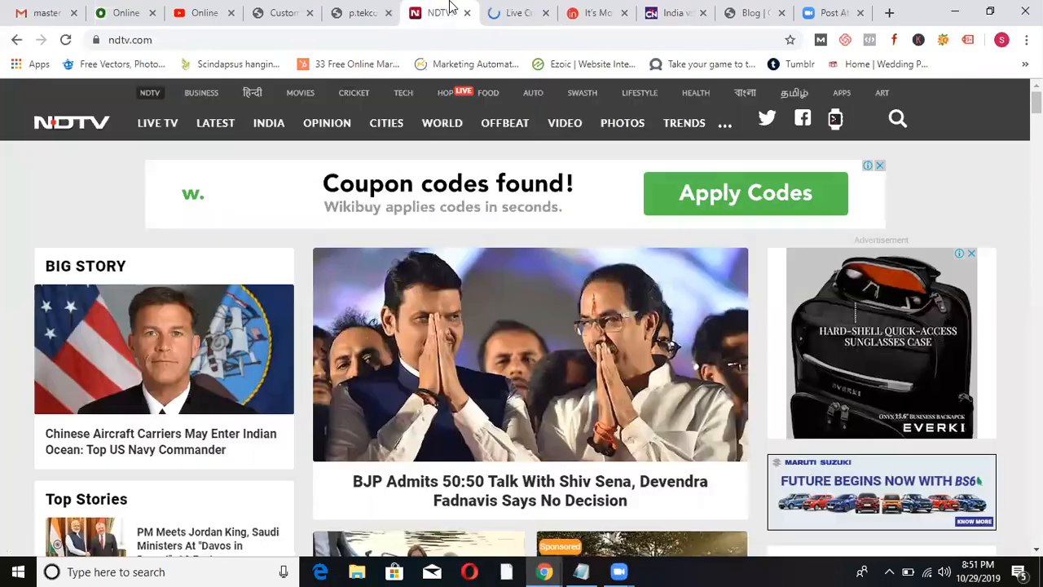
pyautogui.click(494, 12)
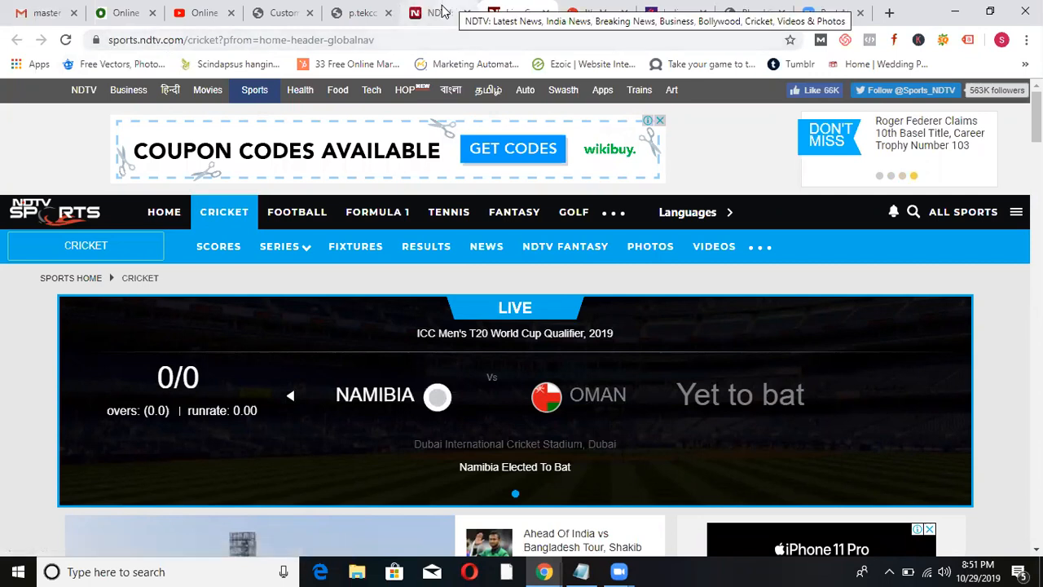
pyautogui.click(443, 11)
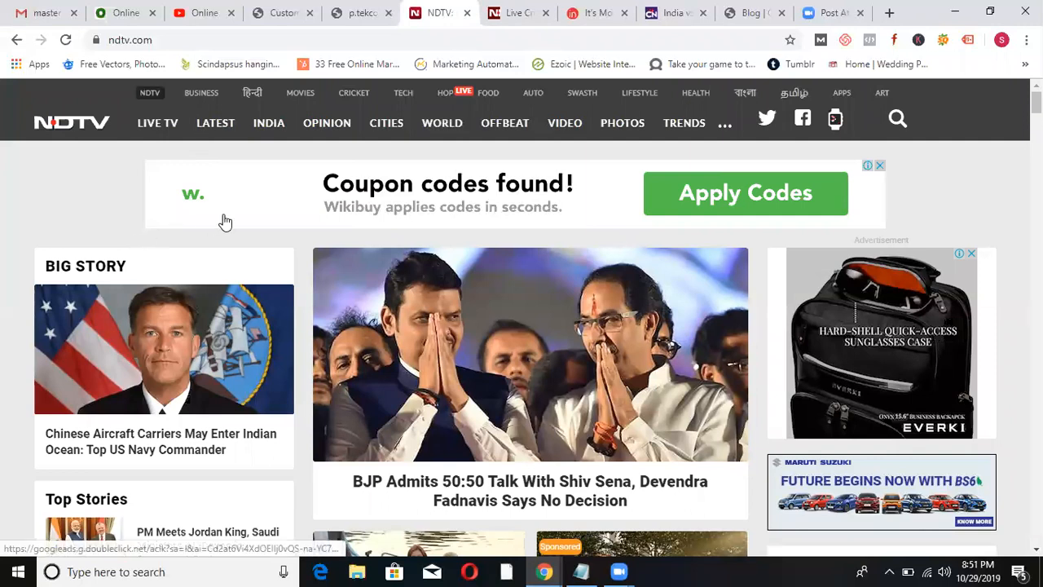
pyautogui.click(521, 12)
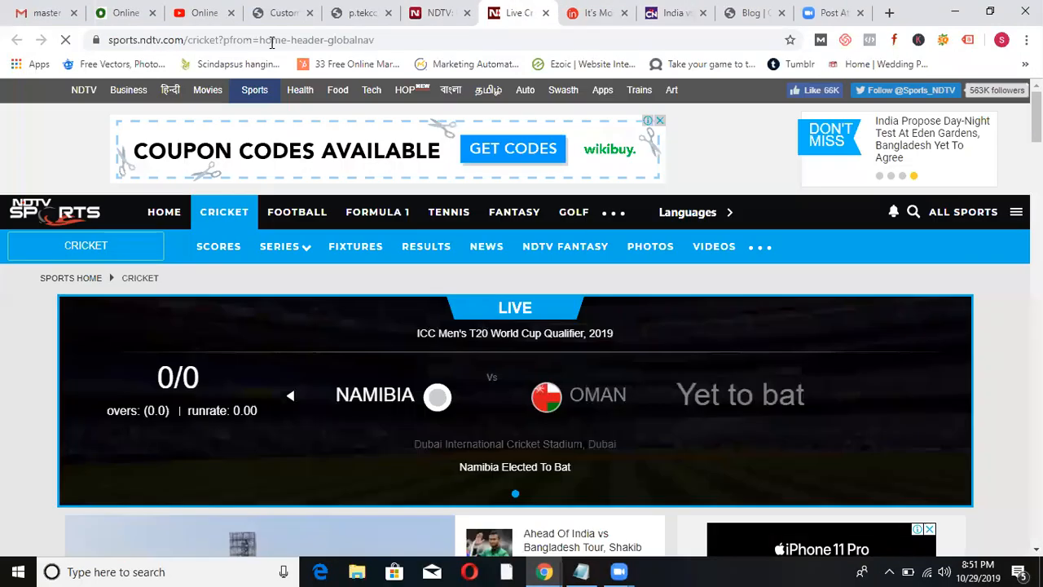
pyautogui.click(440, 12)
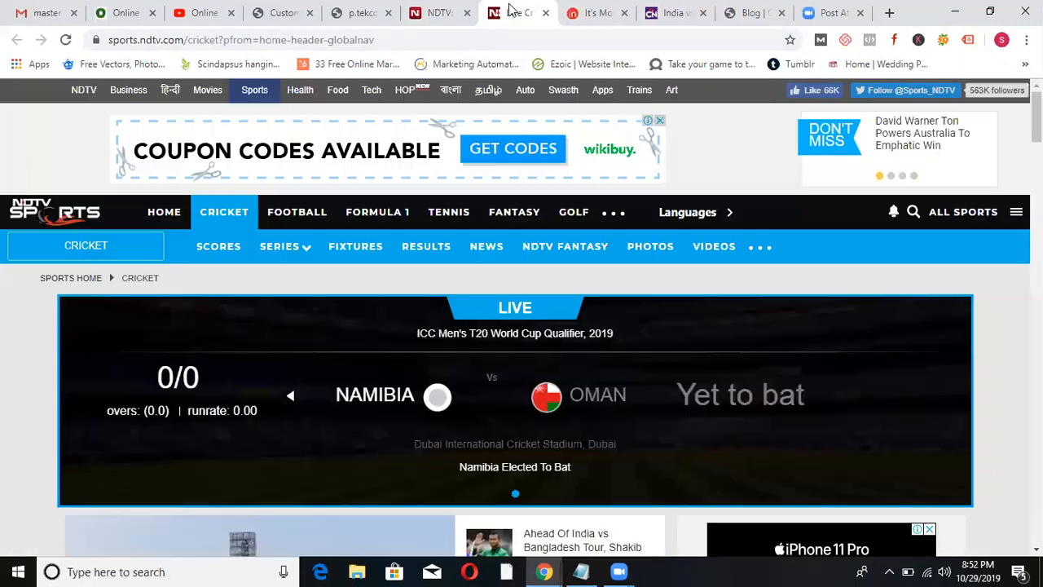
pyautogui.click(520, 13)
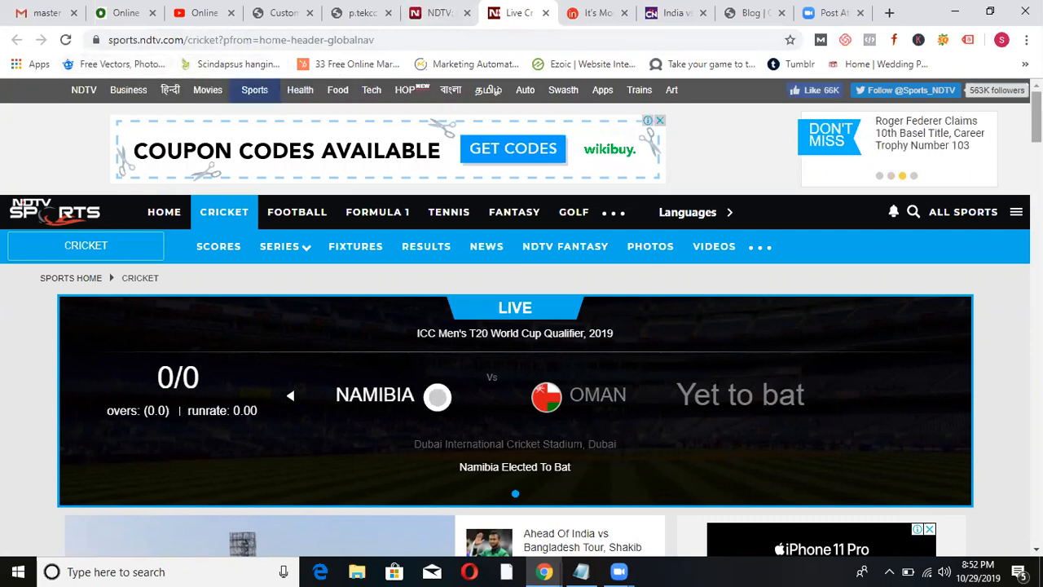
# Examine the news lists down the NDTV Cricket page and return to its live score header.
pyautogui.scroll(-5, 945, 276)
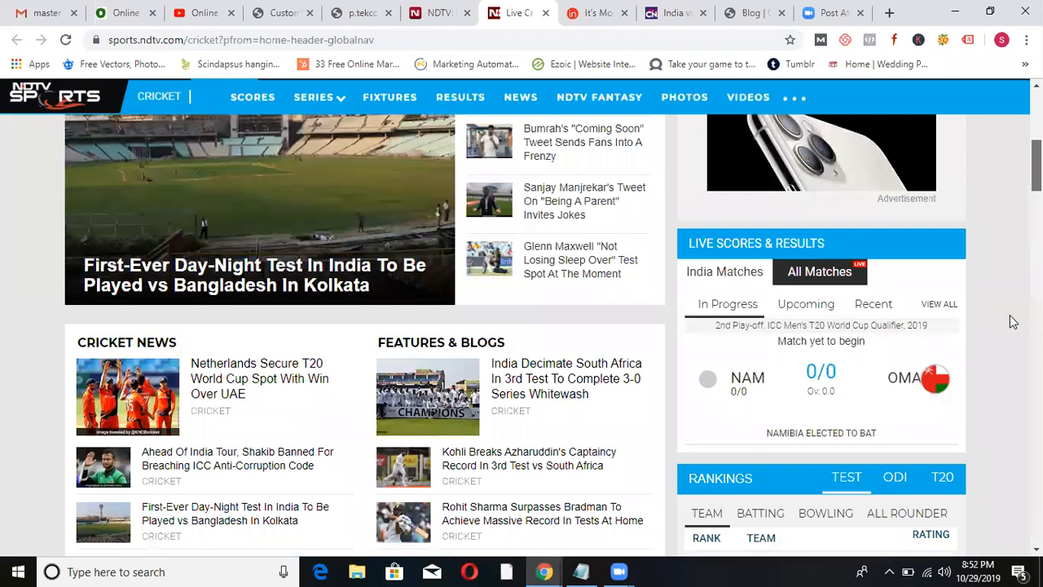
pyautogui.scroll(-10, 994, 465)
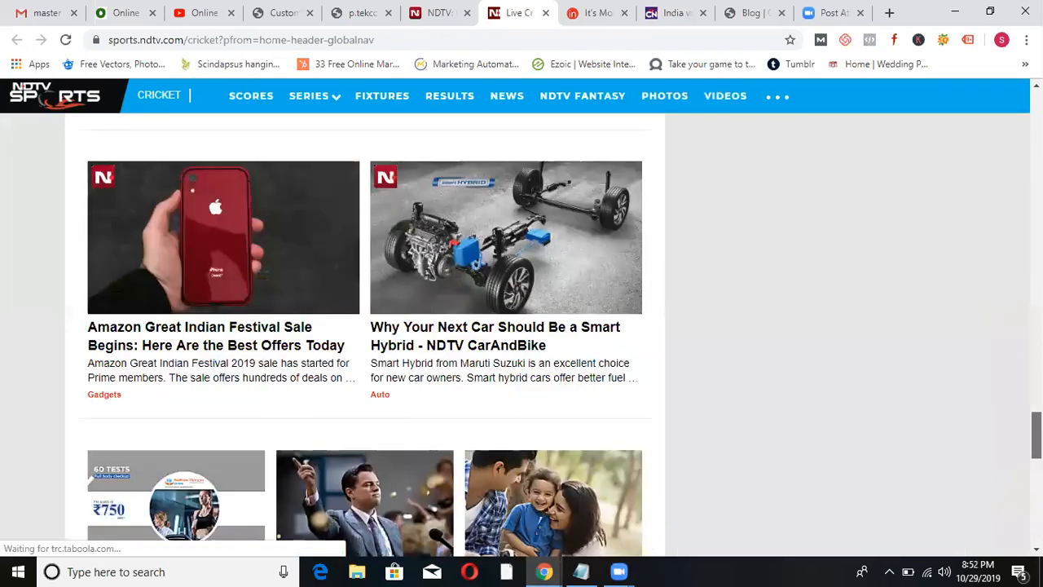
pyautogui.moveTo(1036, 434); pyautogui.dragTo(1036, 111)
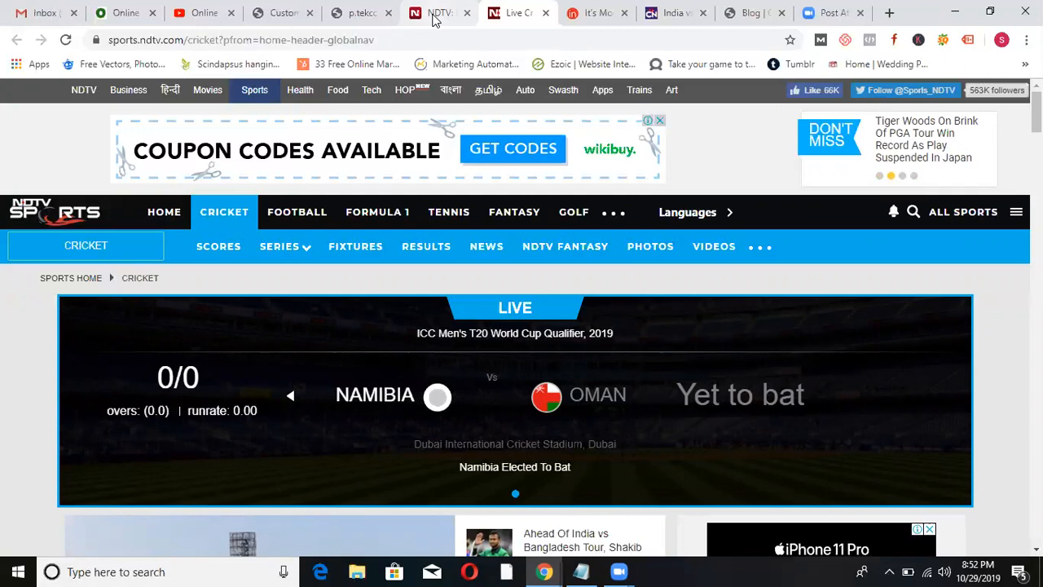
# Revisit the NDTV homepage and compare it with the latest posts on the p.tekcourses.com homepage.
pyautogui.click(433, 16)
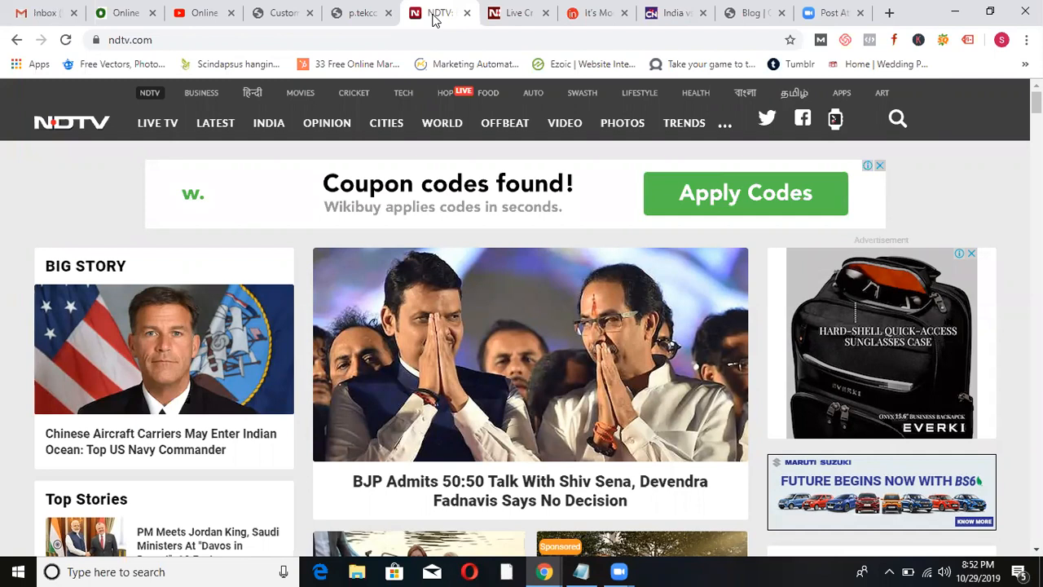
pyautogui.click(361, 13)
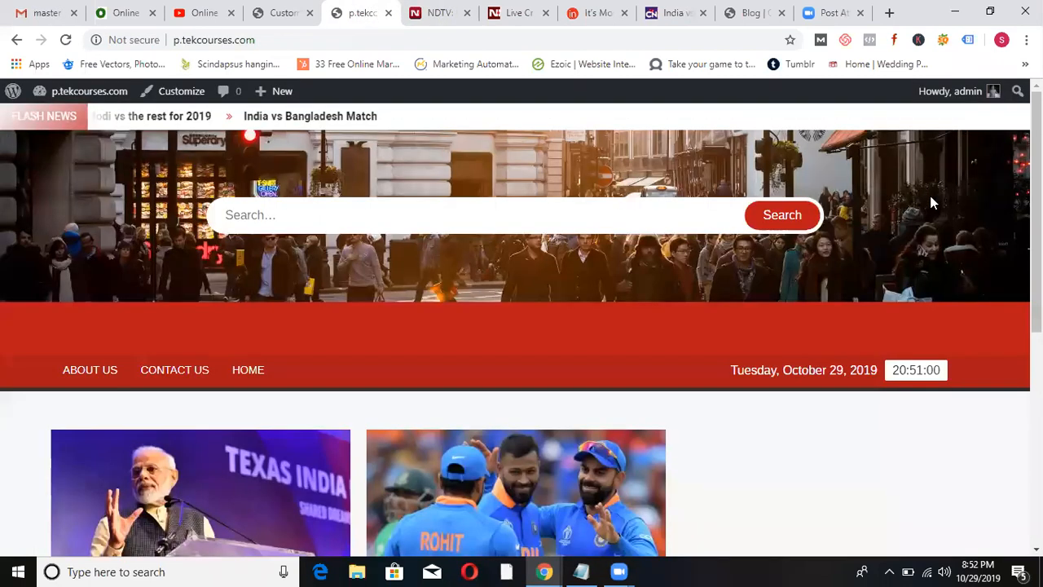
pyautogui.scroll(-1, 522, 326)
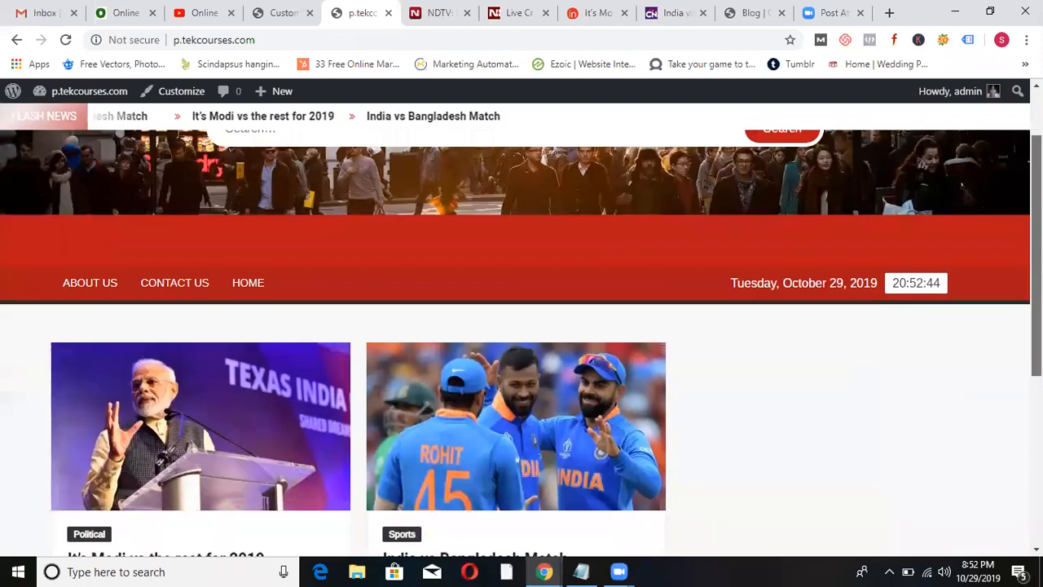
# Compare the navigation menu of the p.tekcourses.com homepage with the section links on the NDTV homepage.
pyautogui.scroll(-1, 522, 326)
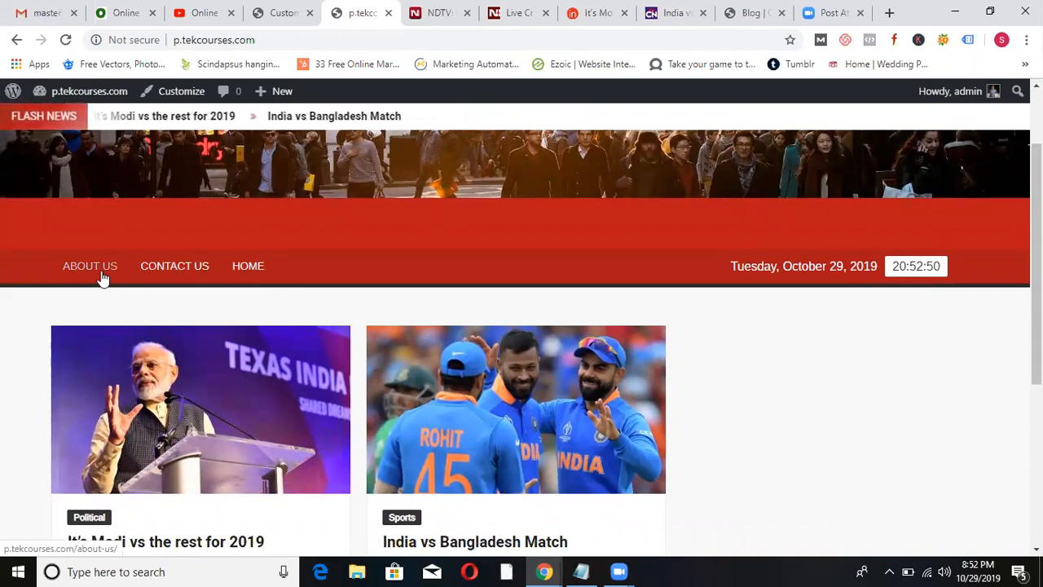
pyautogui.click(444, 10)
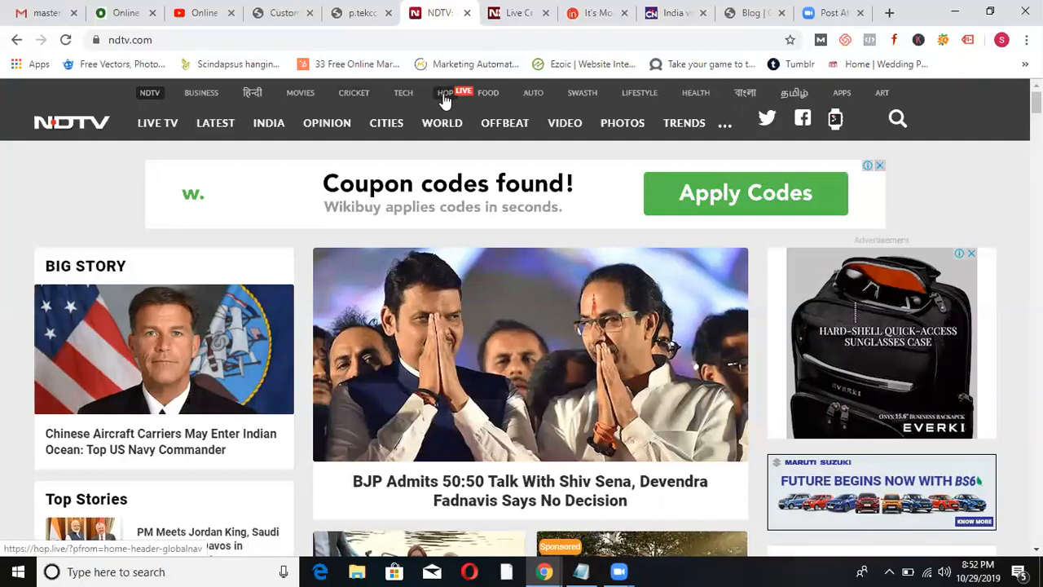
pyautogui.click(362, 21)
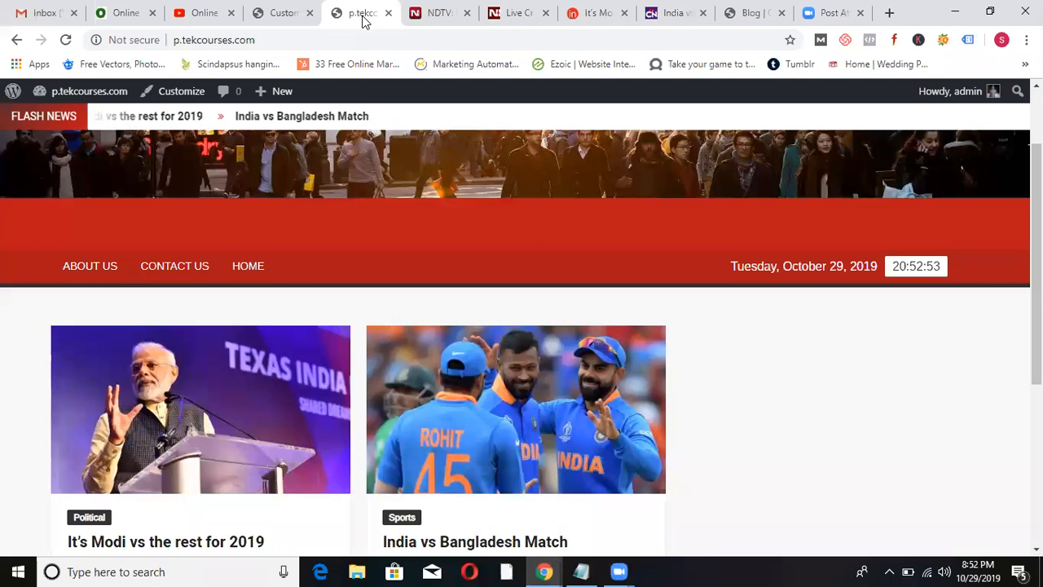
# Close the theme customizer, check the site's current navigation links, and open the WordPress menu editor.
pyautogui.click(294, 7)
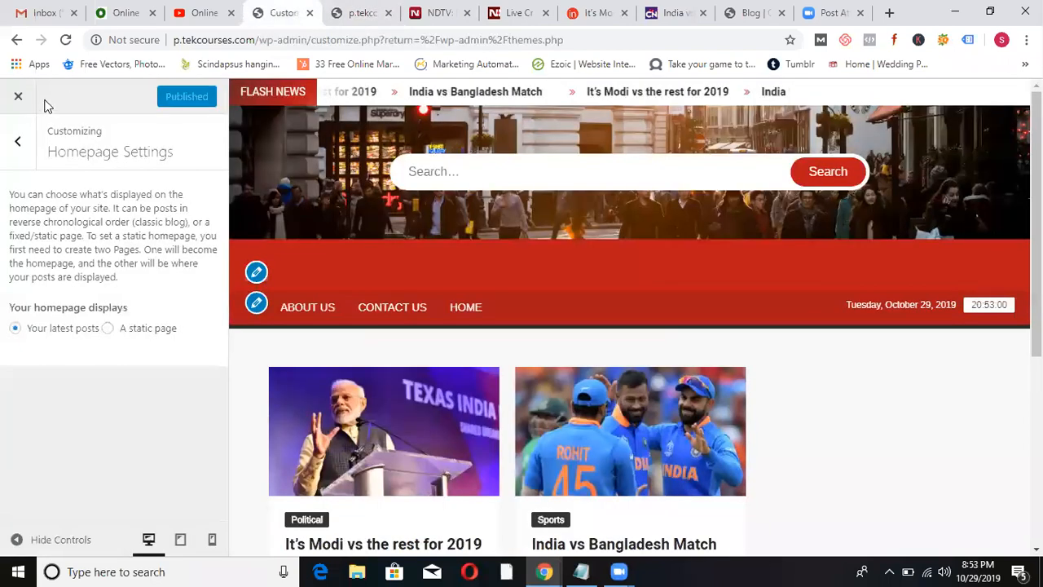
pyautogui.click(11, 97)
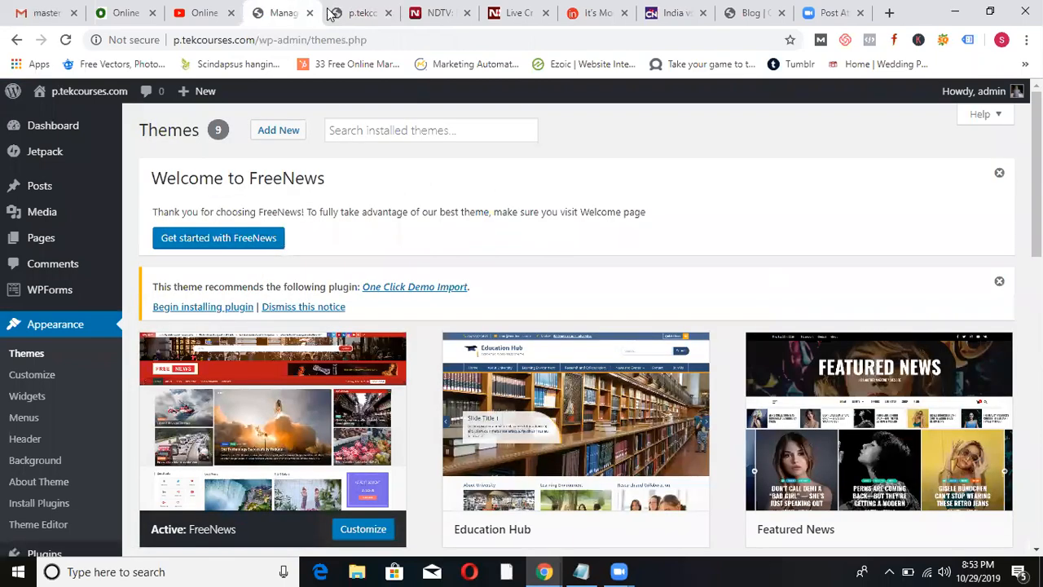
pyautogui.click(365, 13)
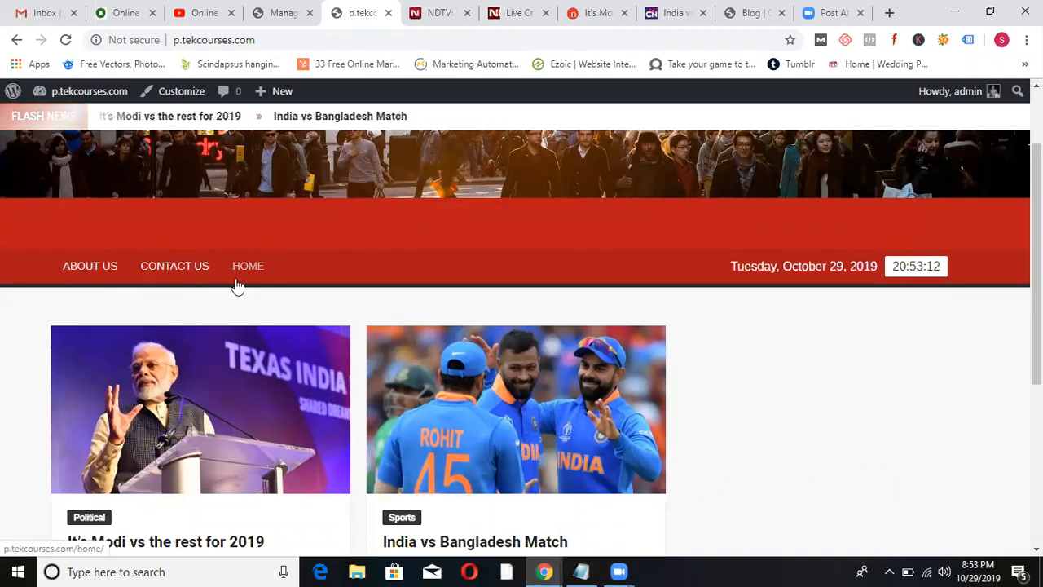
pyautogui.click(282, 10)
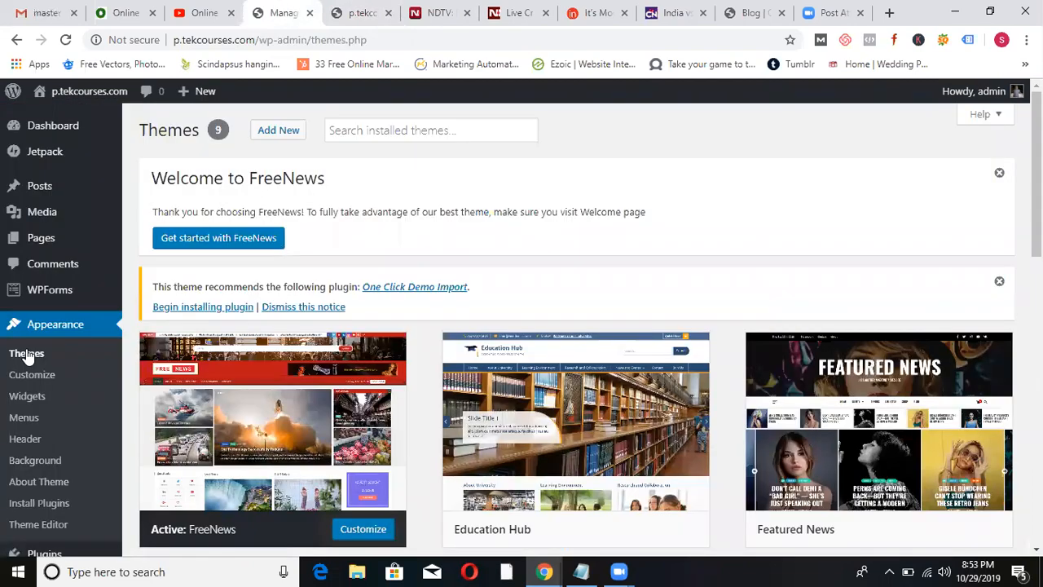
pyautogui.click(29, 421)
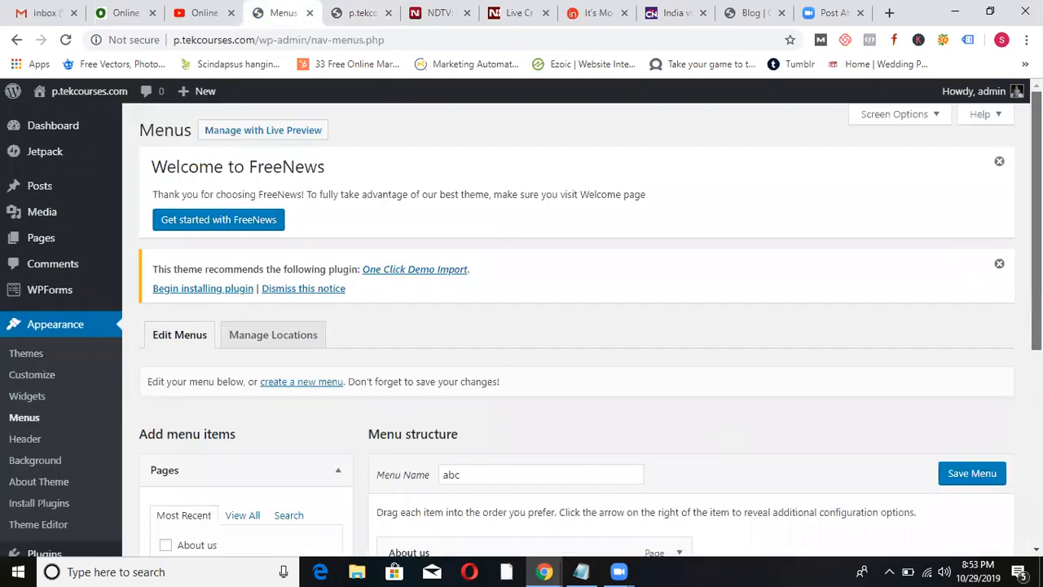
# Remove the Contact Us and About us pages from the abc menu, keeping the Home item.
pyautogui.scroll(-3, 1015, 303)
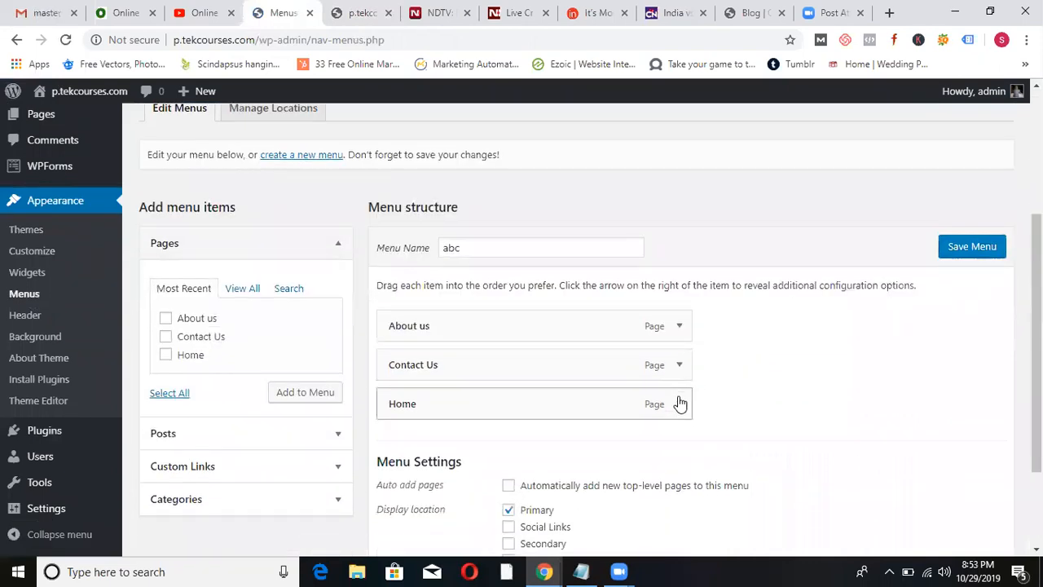
pyautogui.click(679, 402)
pyautogui.scroll(-1, 1035, 326)
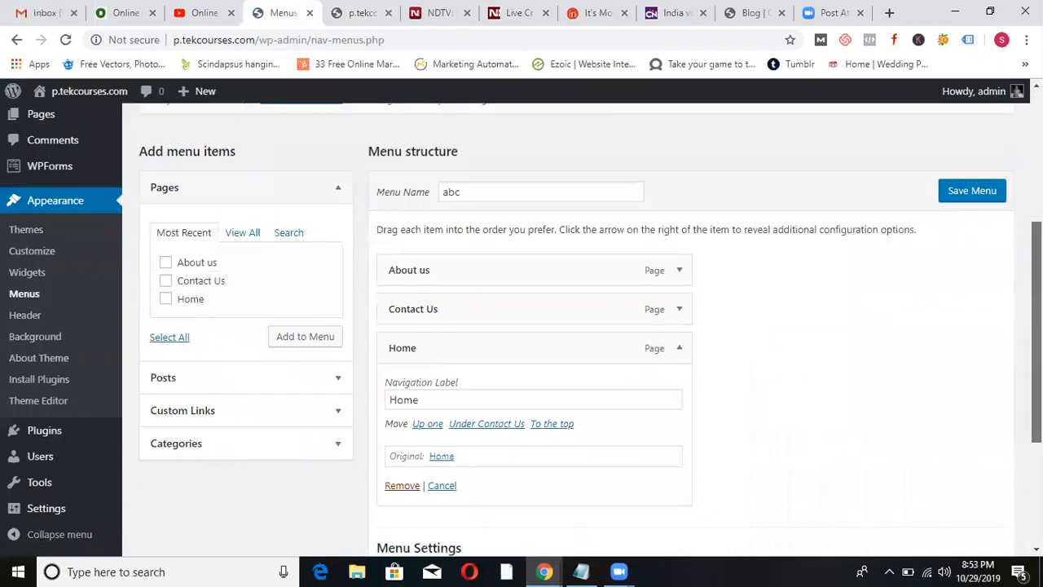
pyautogui.scroll(-1, 1005, 310)
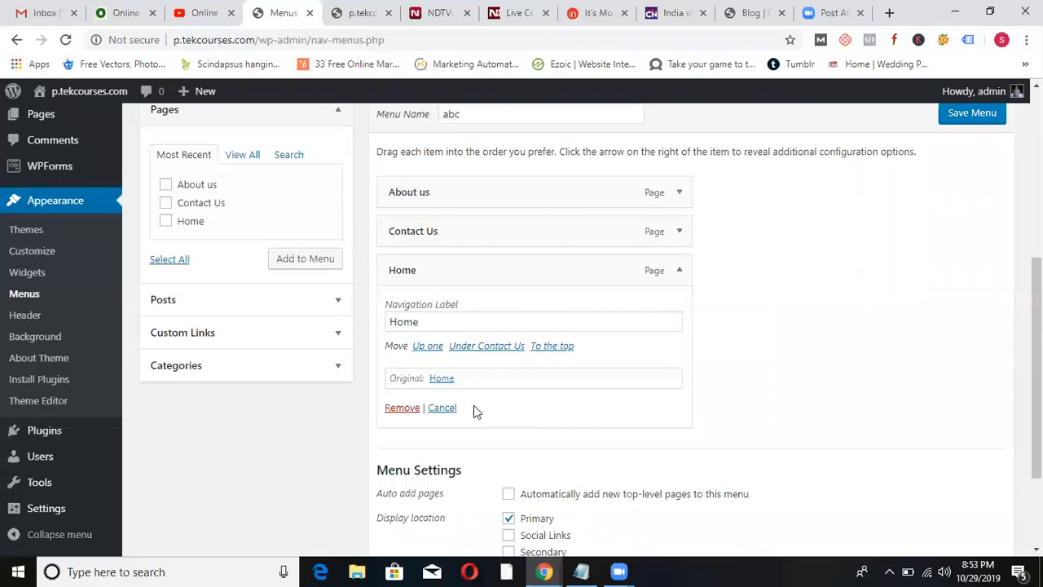
pyautogui.click(441, 407)
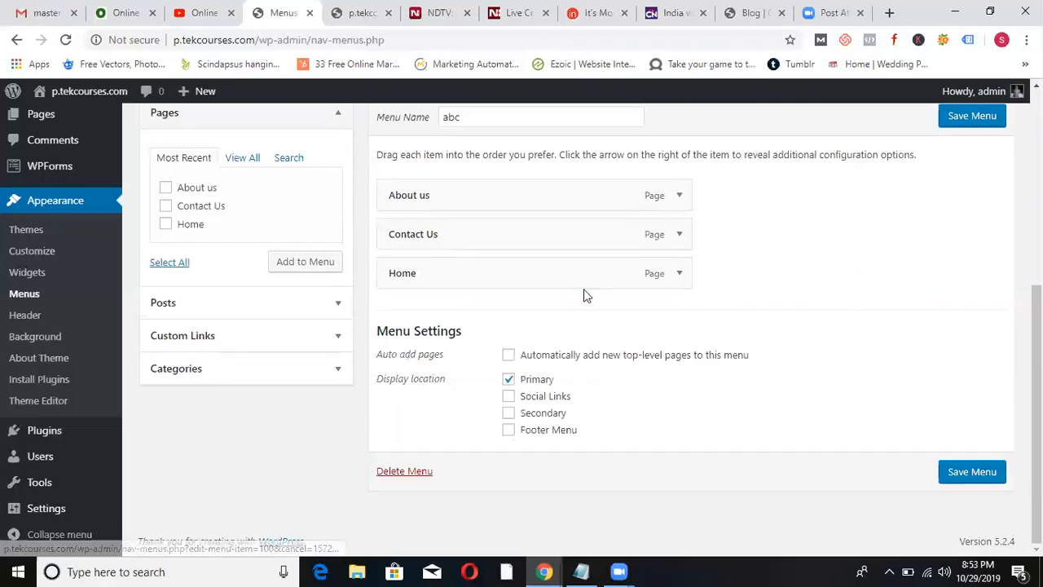
pyautogui.click(681, 236)
pyautogui.click(394, 368)
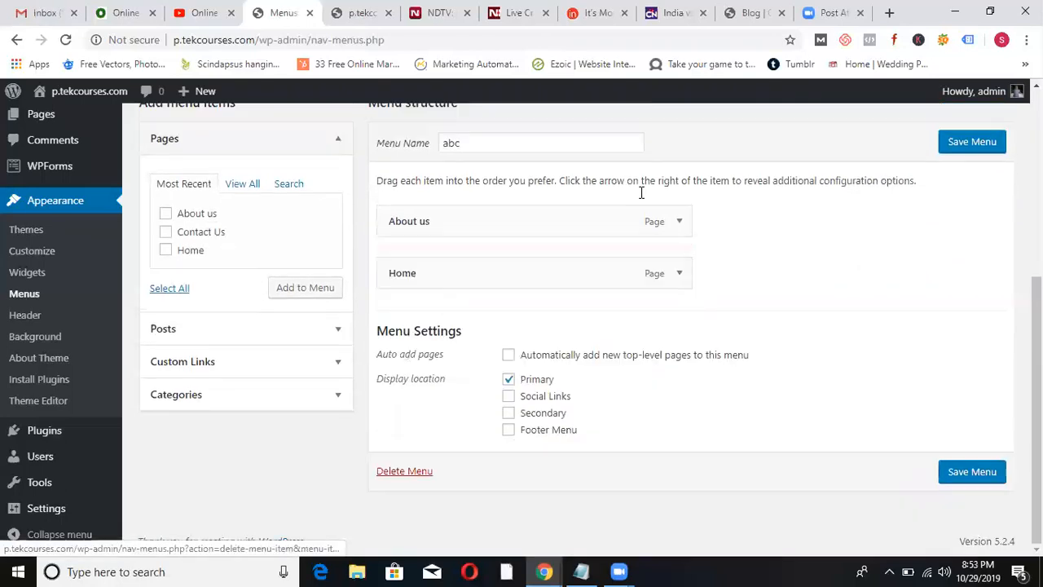
pyautogui.click(679, 224)
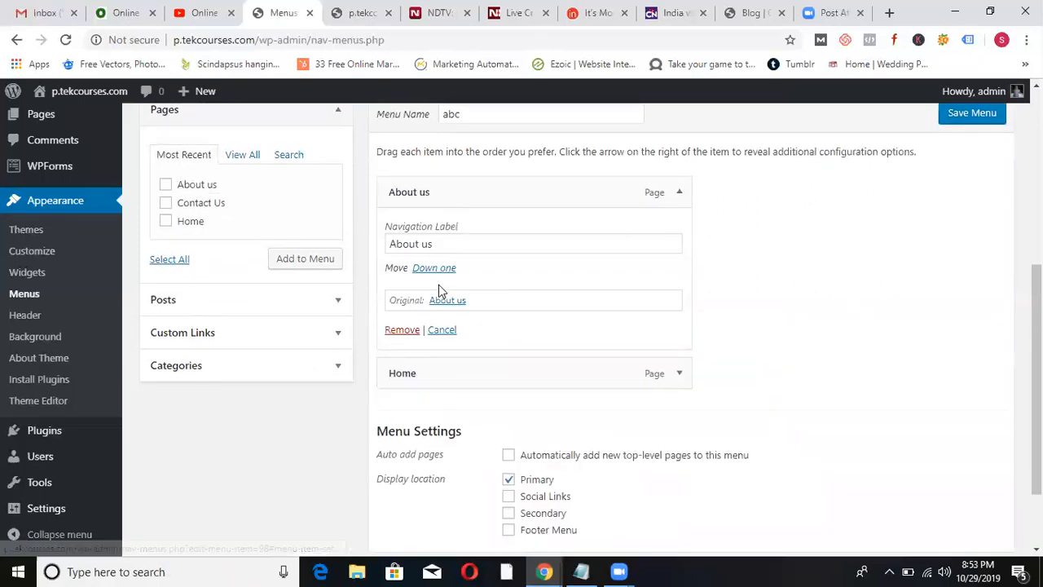
pyautogui.click(399, 330)
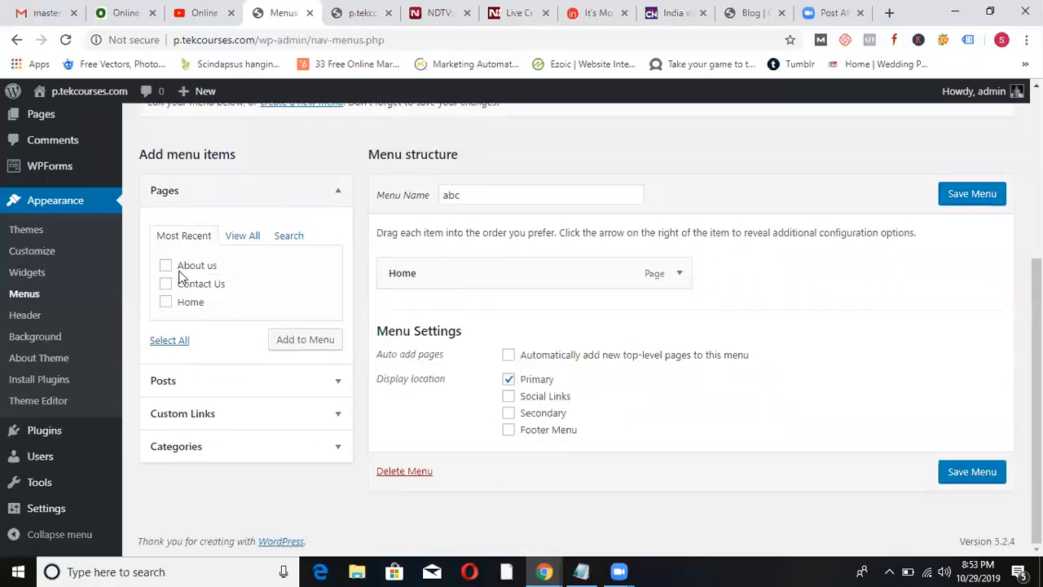
# Add all post categories to the abc menu below Home and save the menu.
pyautogui.click(216, 450)
pyautogui.click(235, 334)
pyautogui.scroll(-1, 234, 332)
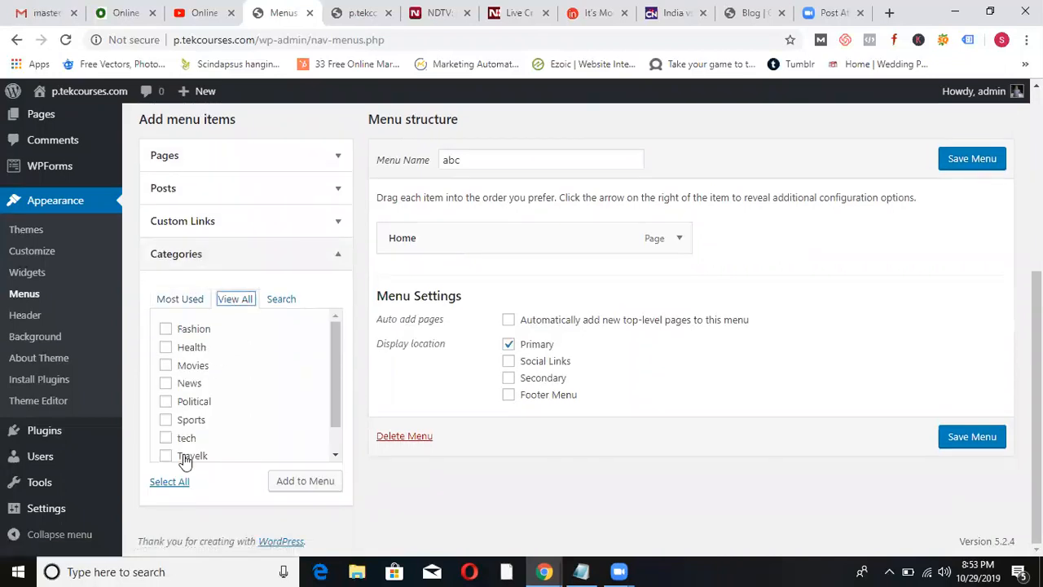
pyautogui.click(163, 482)
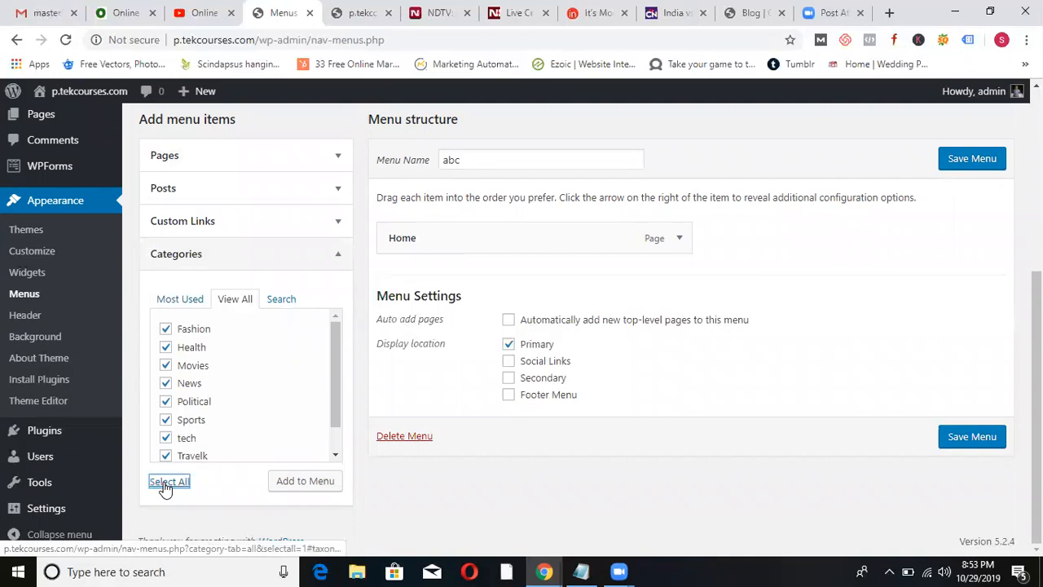
pyautogui.click(300, 483)
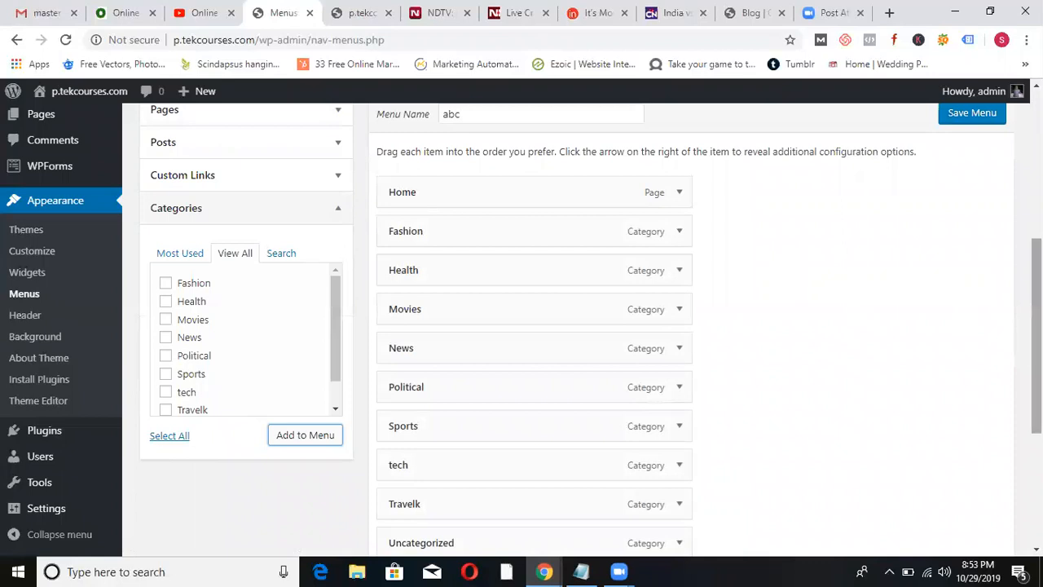
pyautogui.scroll(1, 521, 329)
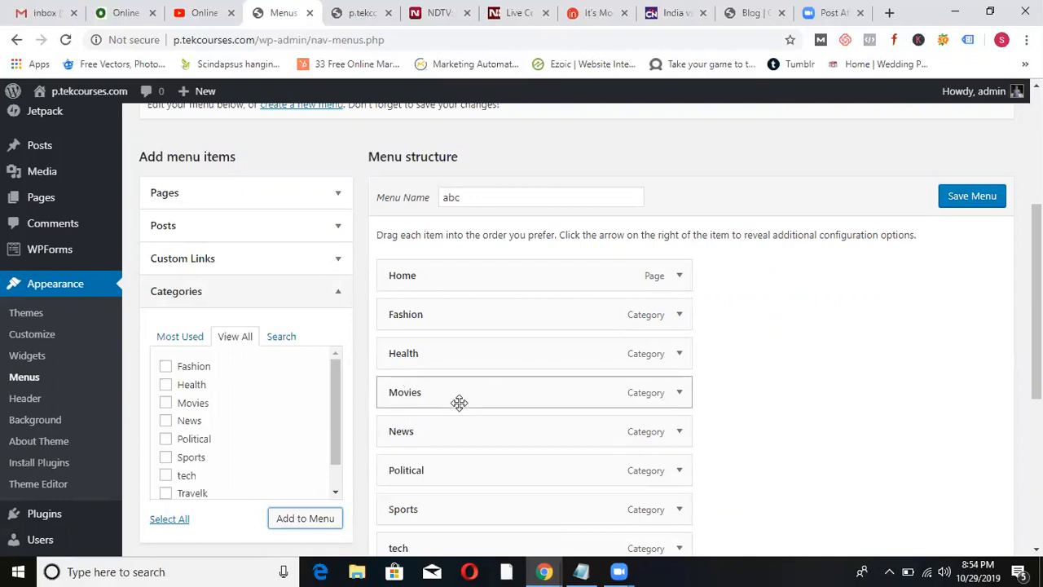
pyautogui.click(974, 205)
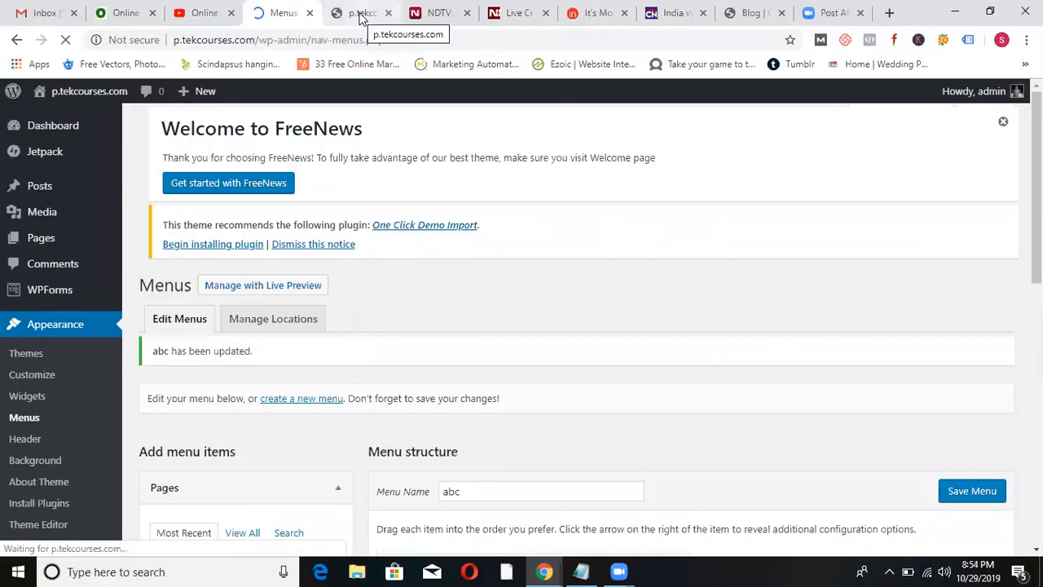
# Reload the p.tekcourses.com homepage and check the category links in its navigation bar.
pyautogui.click(361, 16)
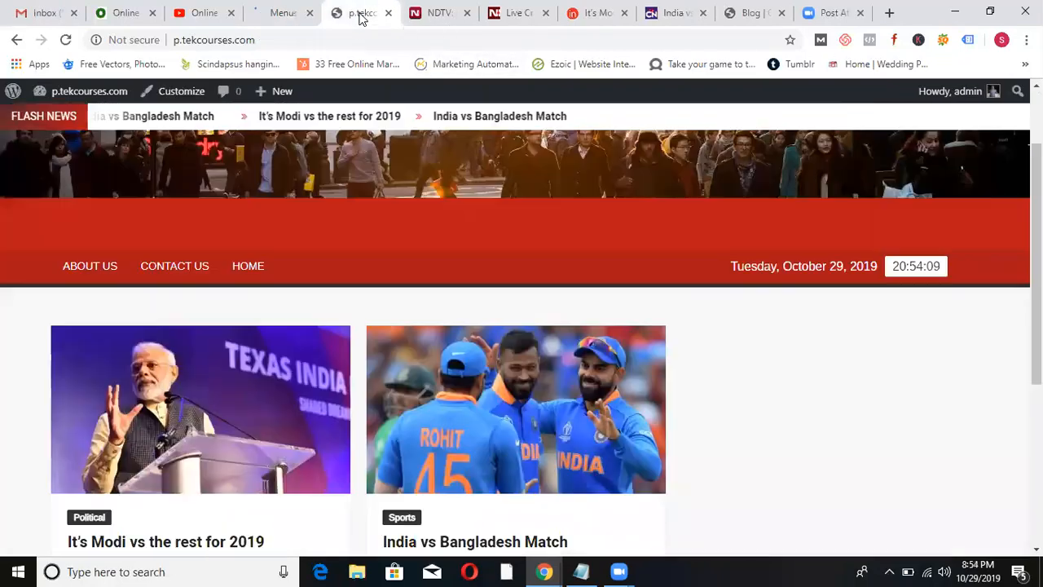
pyautogui.click(65, 40)
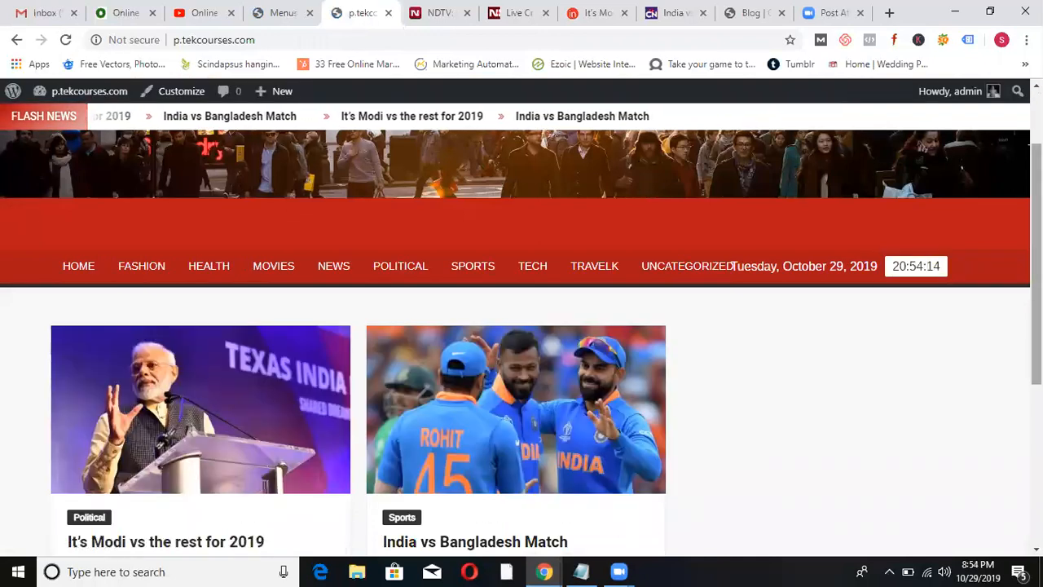
pyautogui.scroll(-1, 521, 326)
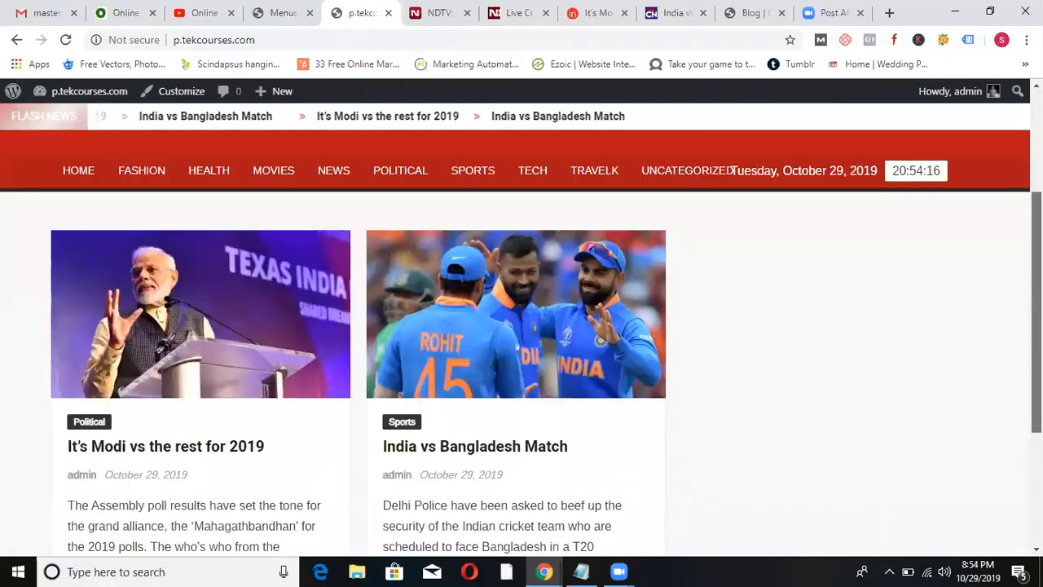
pyautogui.scroll(1, 446, 195)
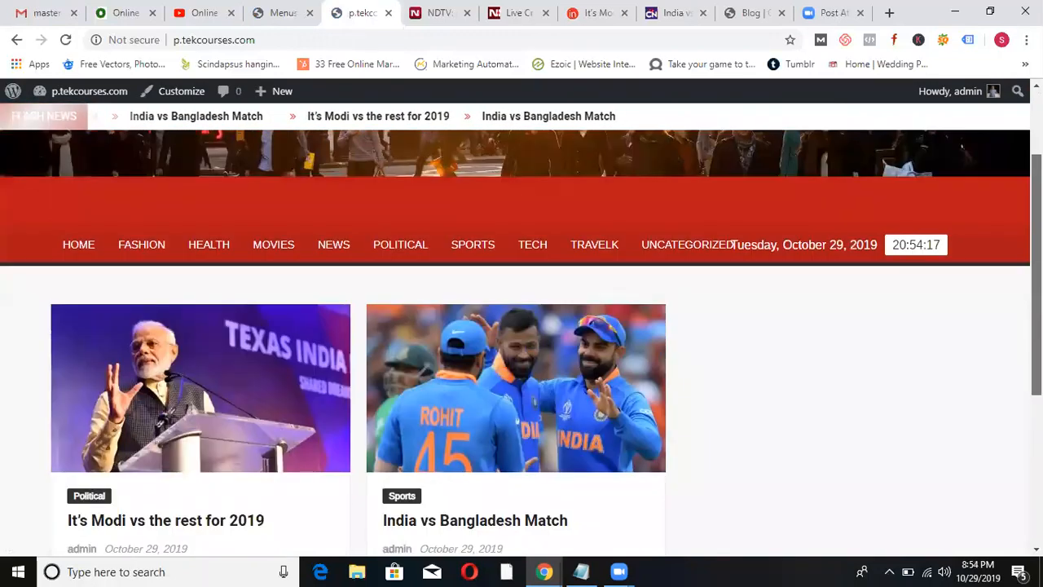
# View the Sports and Political category pages of the site and the posts listed on each.
pyautogui.click(475, 244)
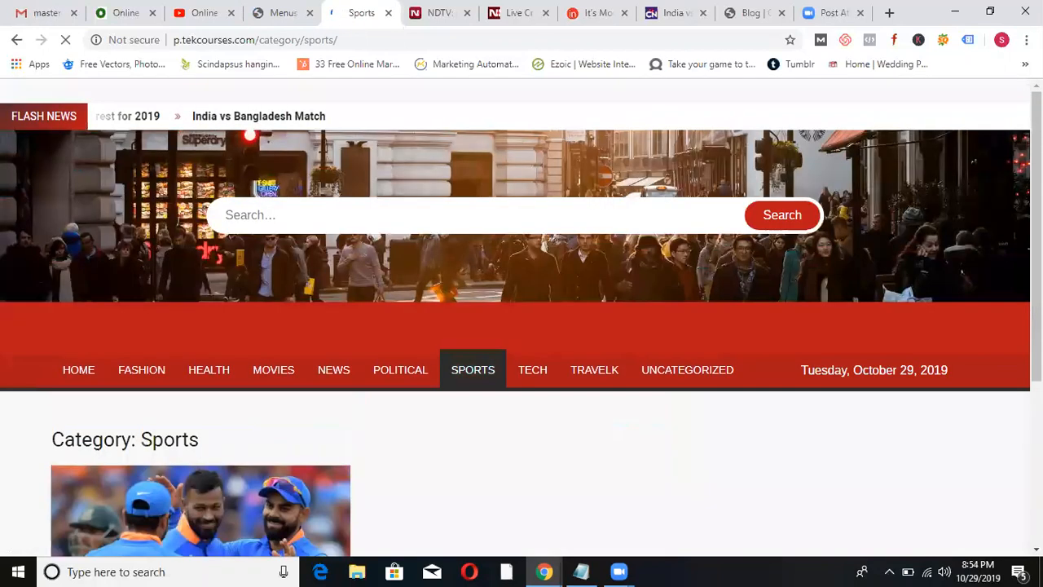
pyautogui.scroll(-2, 1008, 277)
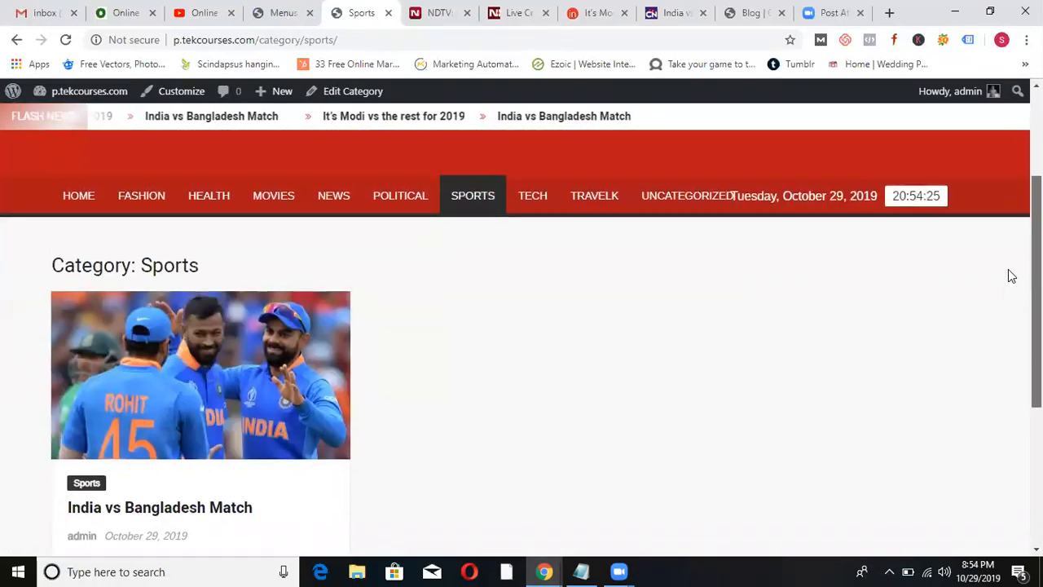
pyautogui.click(399, 202)
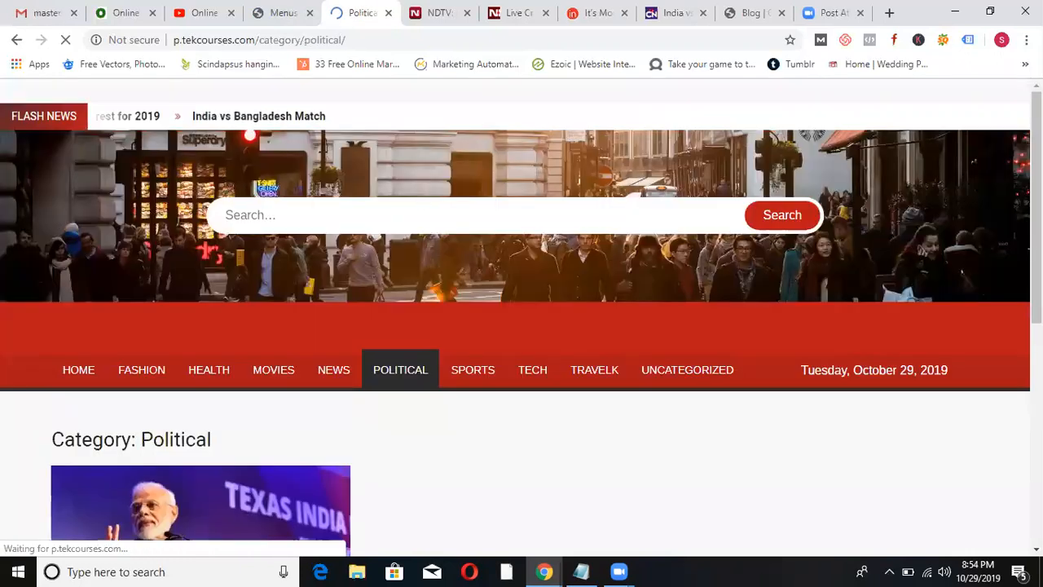
pyautogui.scroll(-2, 522, 326)
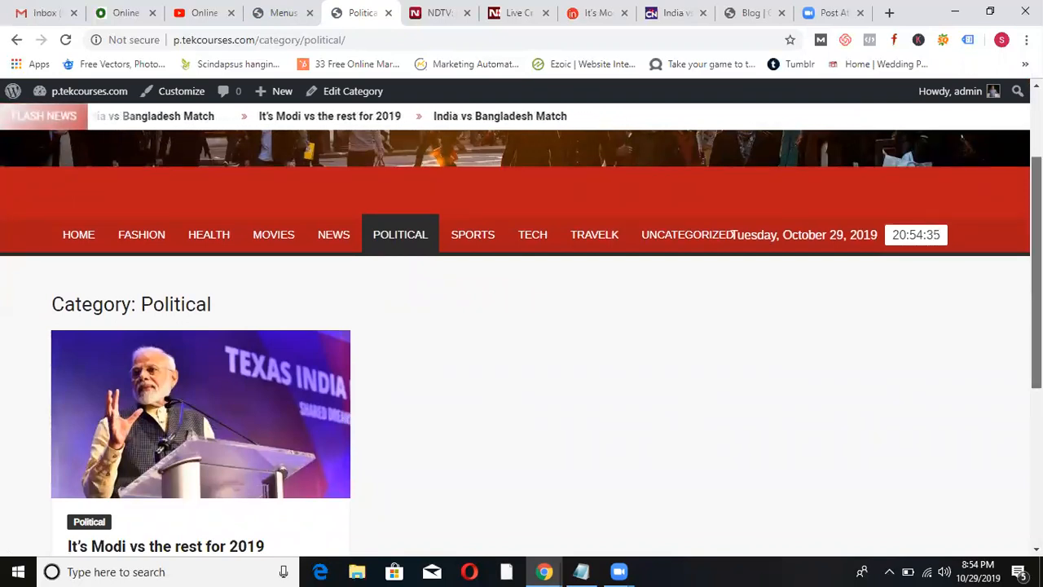
pyautogui.scroll(1, 522, 333)
pyautogui.scroll(1, 1036, 245)
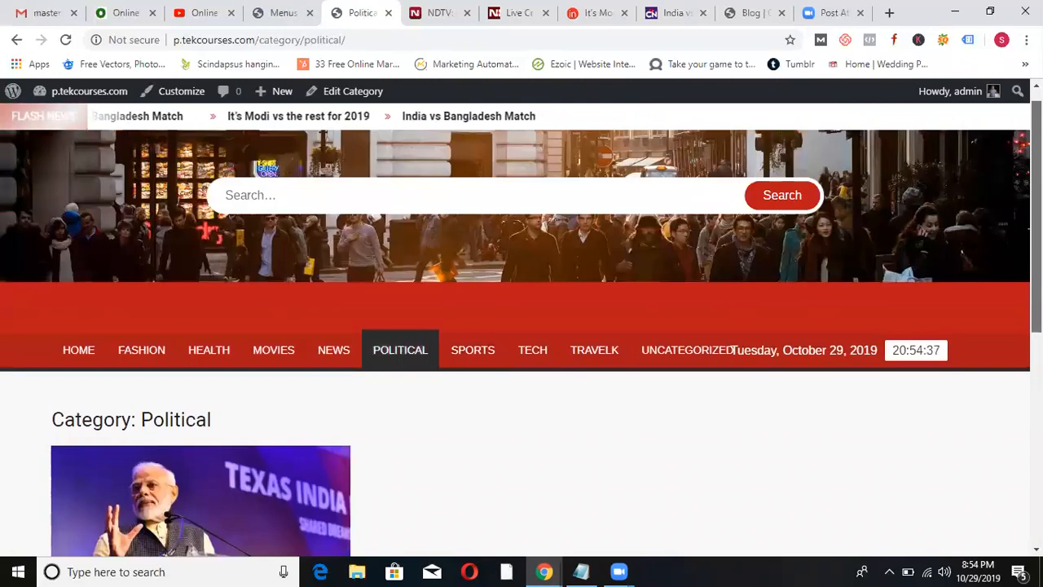
# Compare the site's Home page with the latest posts shown at the root address p.tekcourses.com.
pyautogui.click(79, 350)
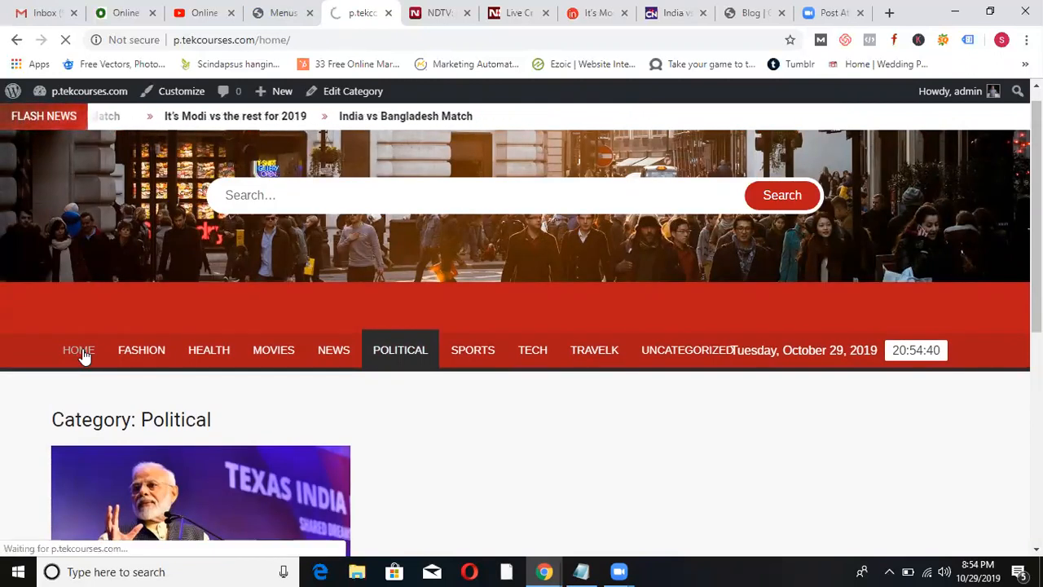
pyautogui.click(356, 42)
pyautogui.press('End')
pyautogui.press('BackSpace')
pyautogui.press('BackSpace')
pyautogui.press('BackSpace')
pyautogui.press('BackSpace')
pyautogui.press('BackSpace')
pyautogui.press('BackSpace')
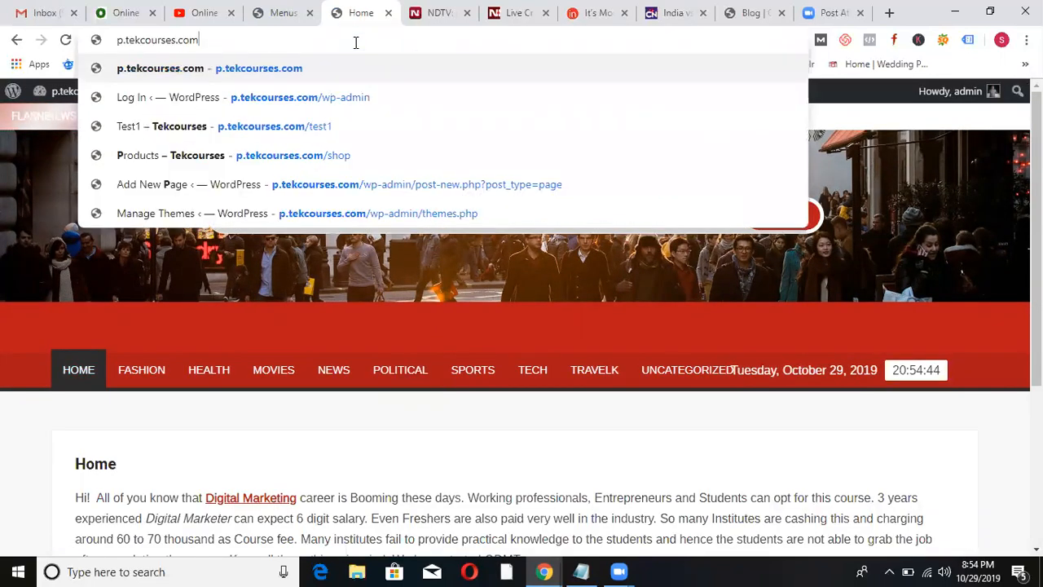
pyautogui.press('Return')
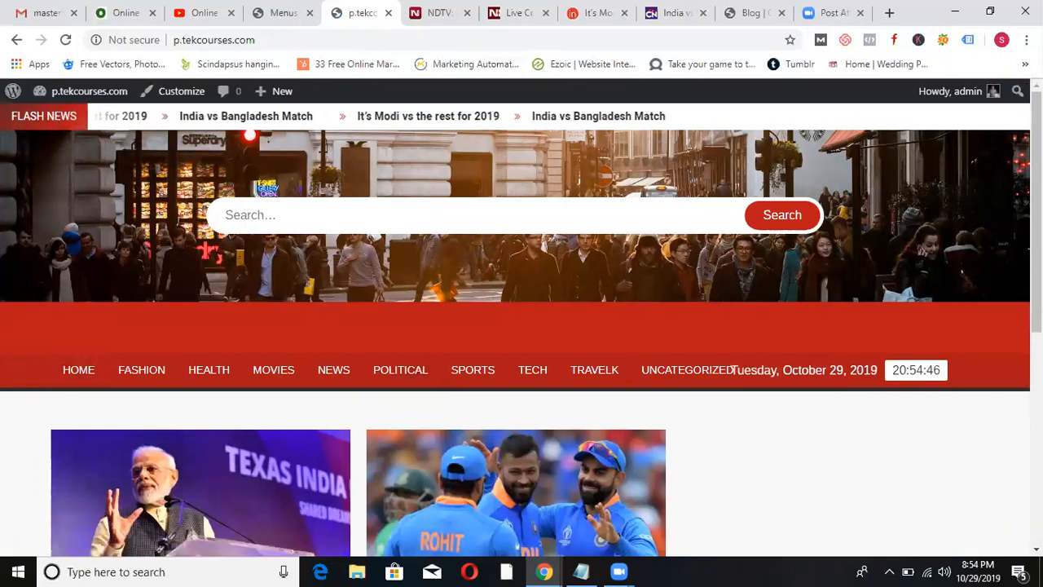
pyautogui.scroll(-2, 521, 326)
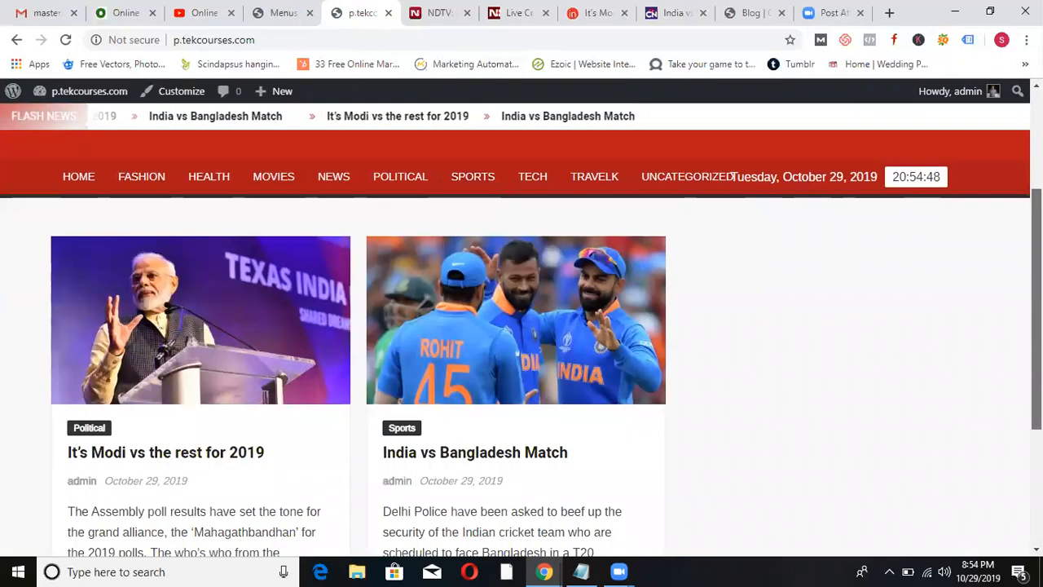
pyautogui.scroll(-1, 521, 326)
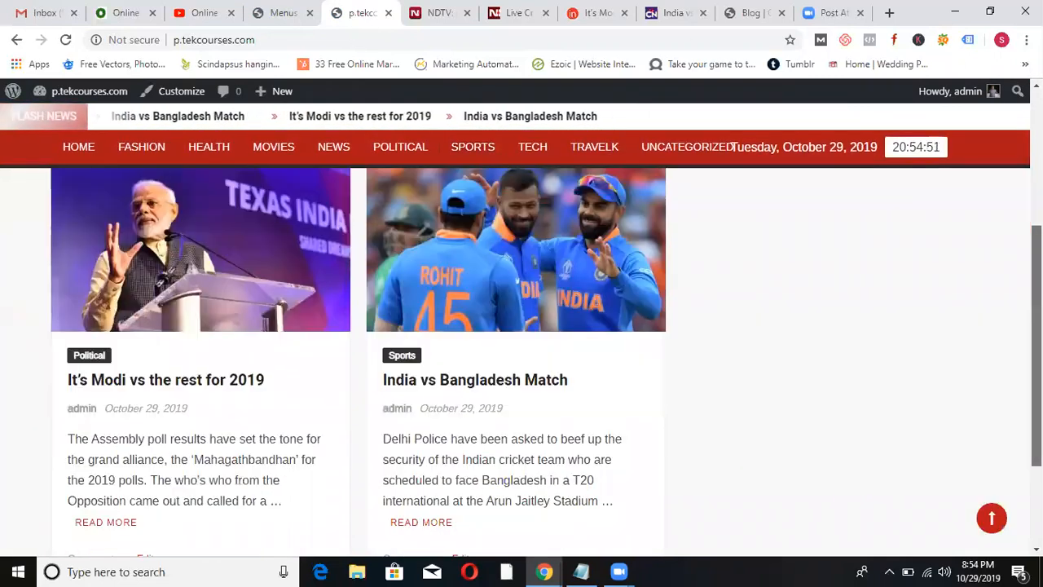
pyautogui.scroll(-1, 522, 326)
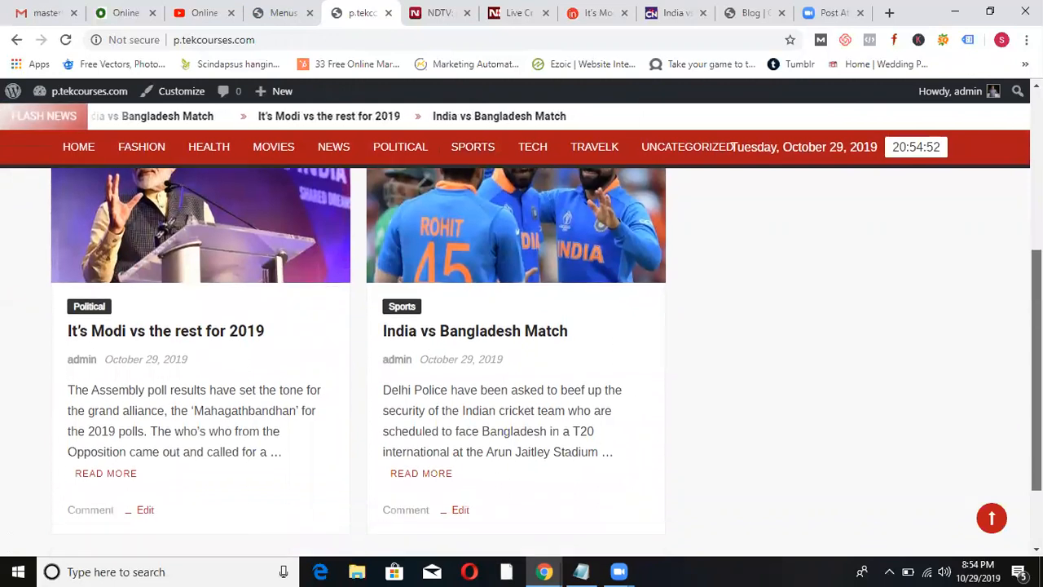
pyautogui.scroll(2, 522, 326)
pyautogui.scroll(-1, 522, 326)
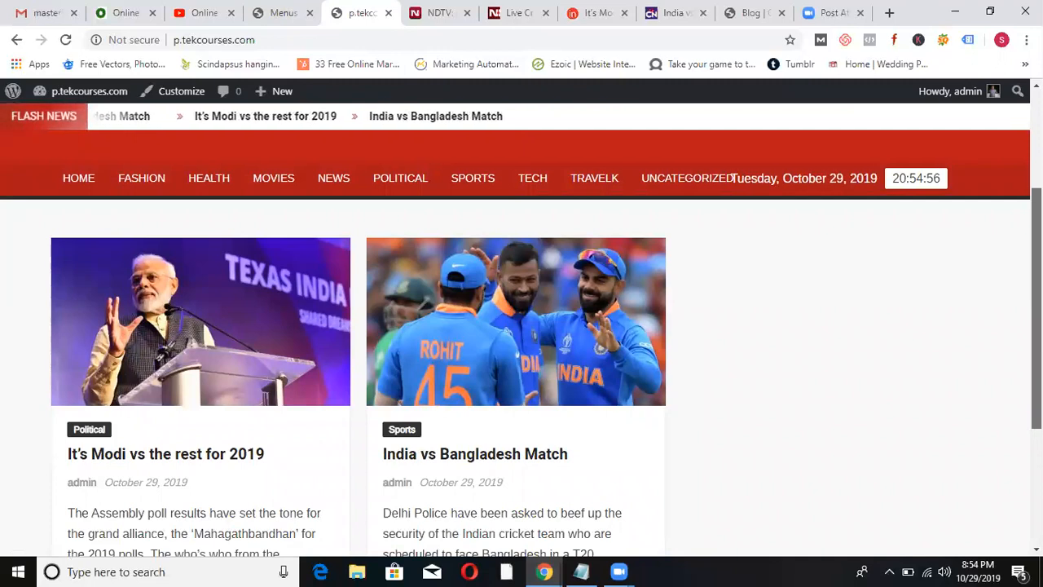
pyautogui.scroll(1, 521, 362)
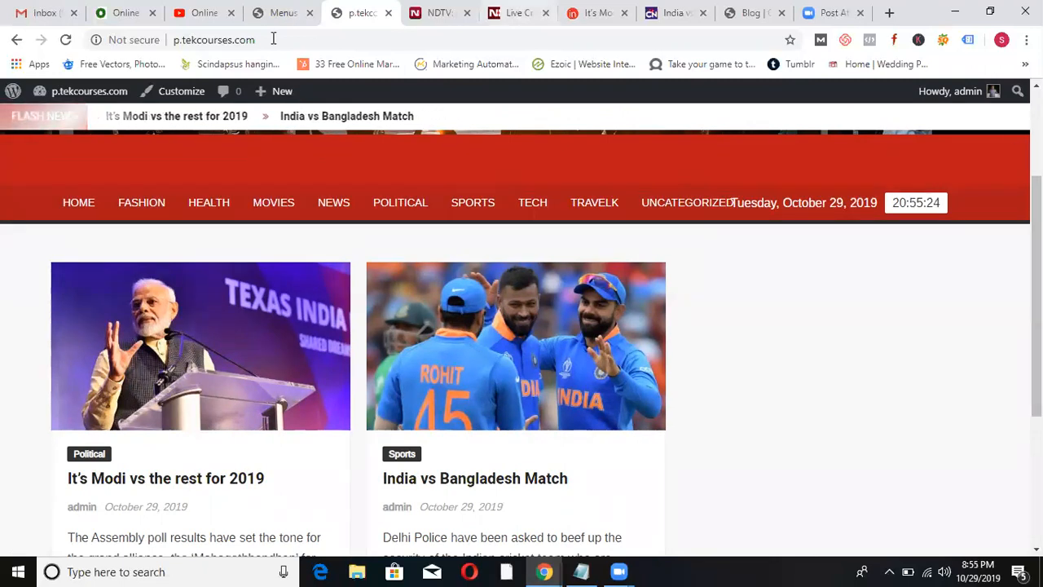
# Activate the installed Featured News theme on p.tekcourses.com and reload the homepage to check its new layout.
pyautogui.click(260, 12)
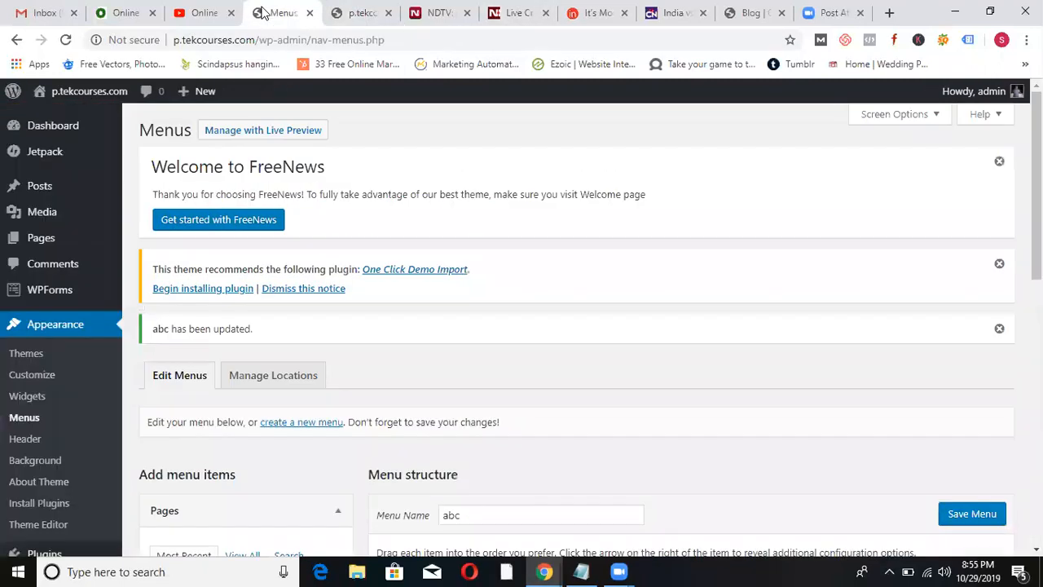
pyautogui.click(29, 359)
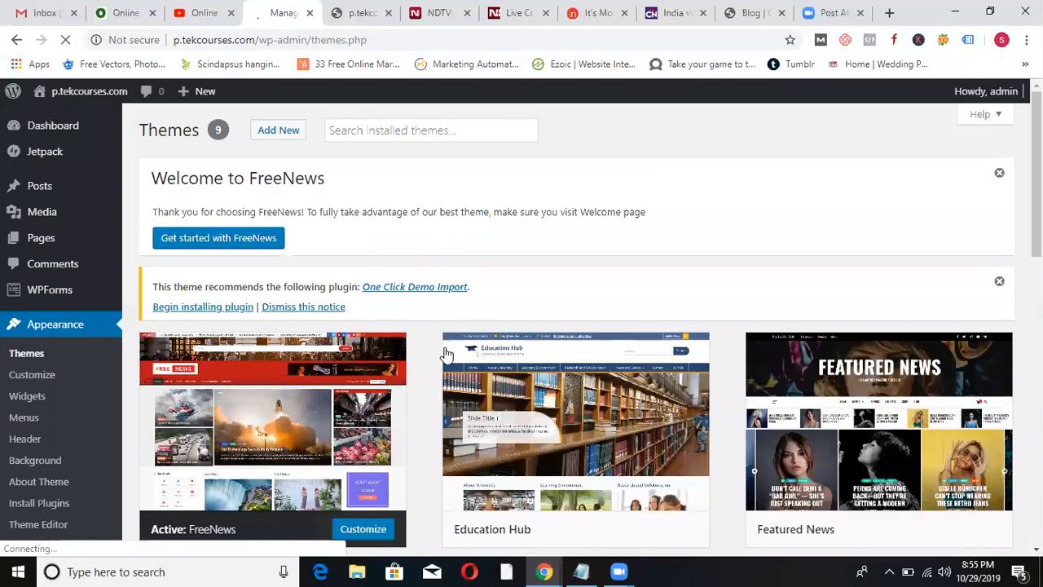
pyautogui.moveTo(1037, 196); pyautogui.dragTo(1036, 200)
pyautogui.scroll(-1, 824, 372)
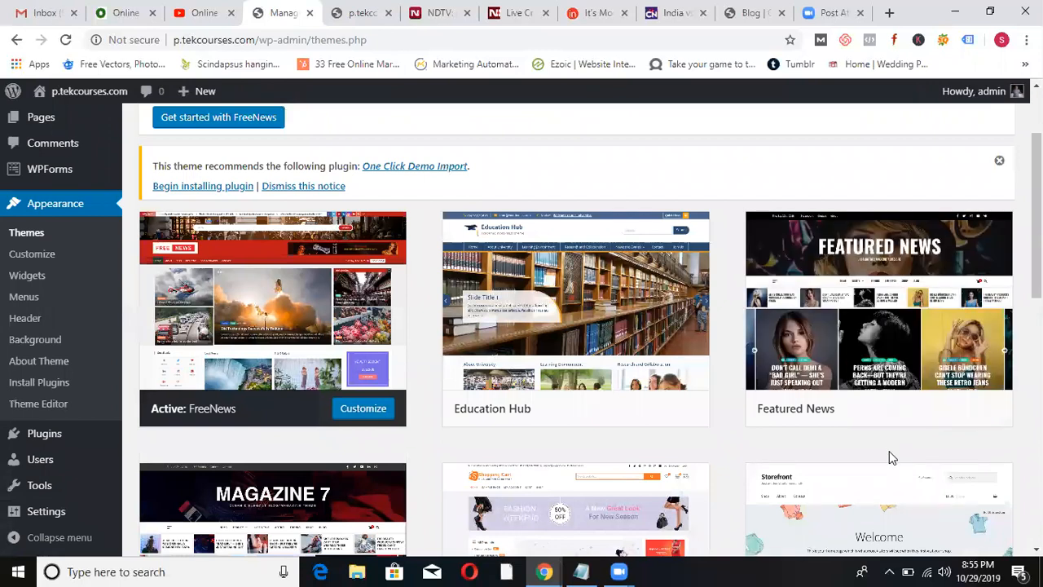
pyautogui.moveTo(805, 379)
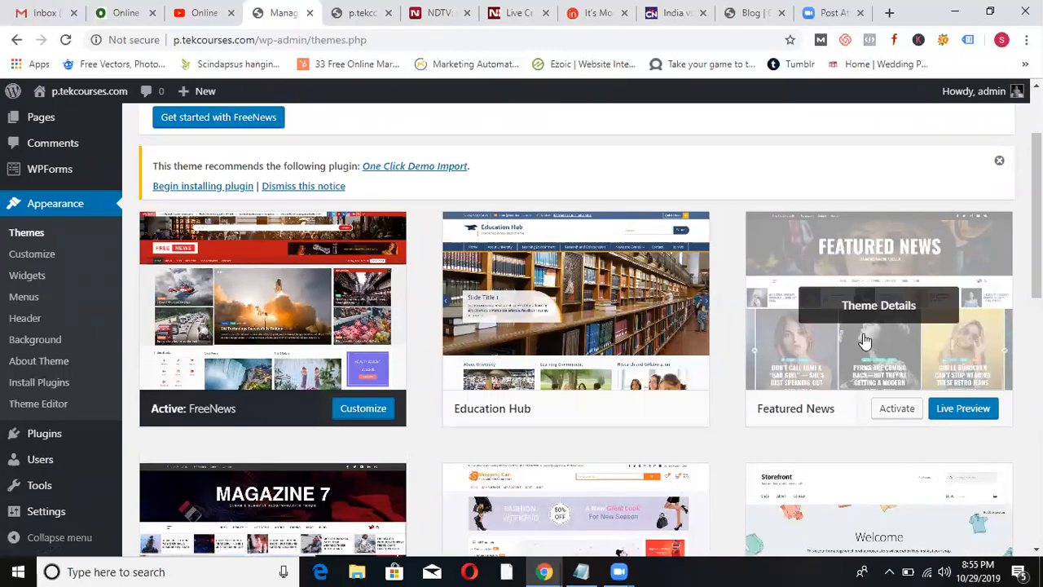
pyautogui.click(342, 12)
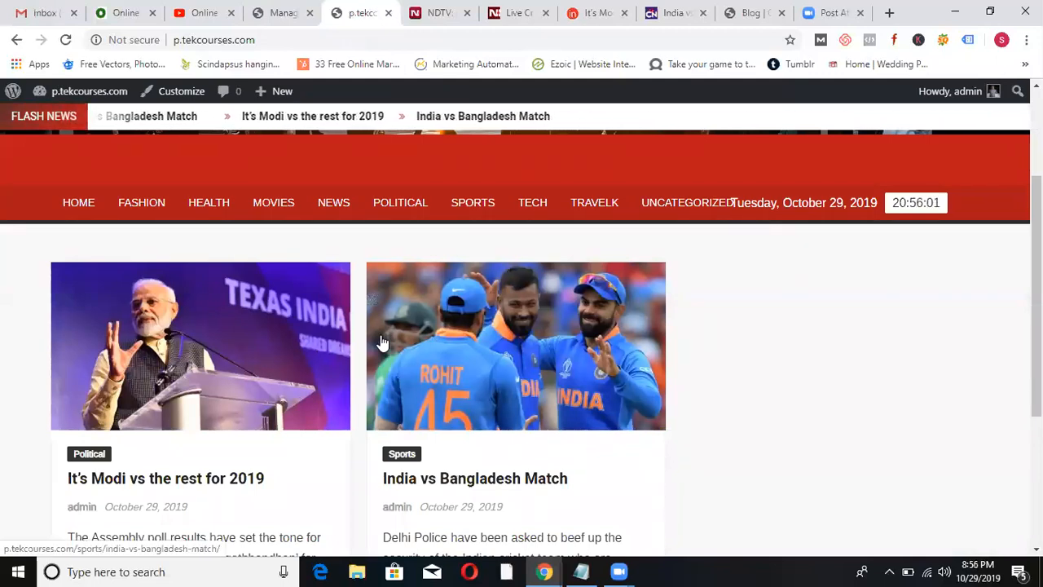
pyautogui.click(284, 18)
pyautogui.click(894, 409)
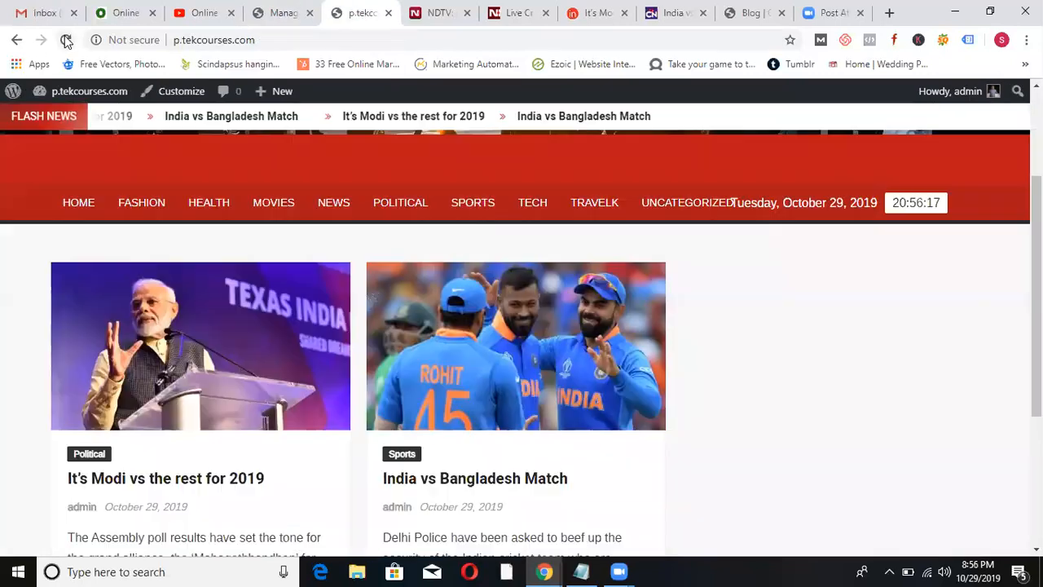
pyautogui.click(66, 40)
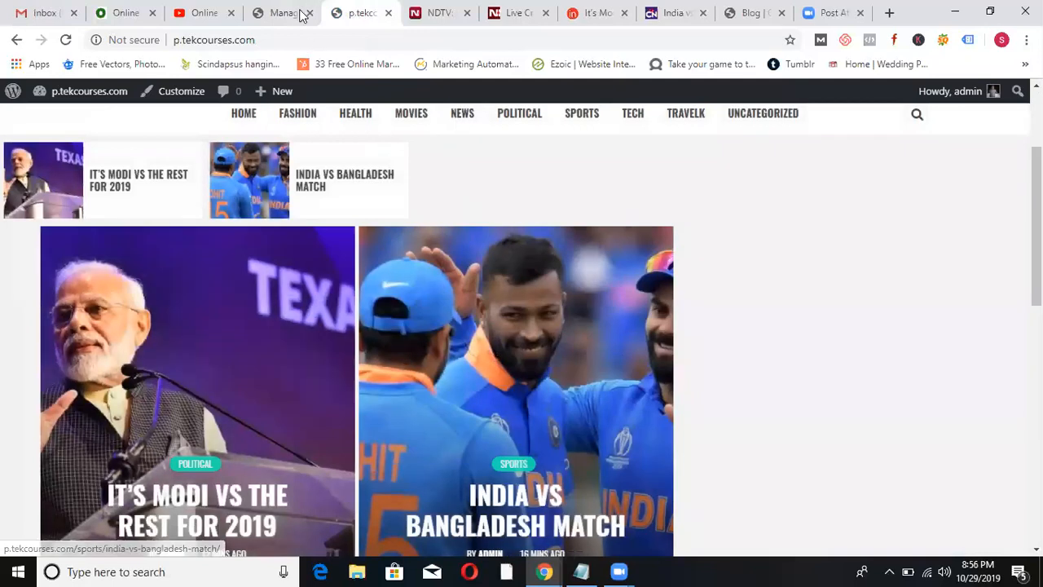
# Open dialpalamuru.com in place of the NDTV pages and go to that site's WordPress dashboard.
pyautogui.click(285, 13)
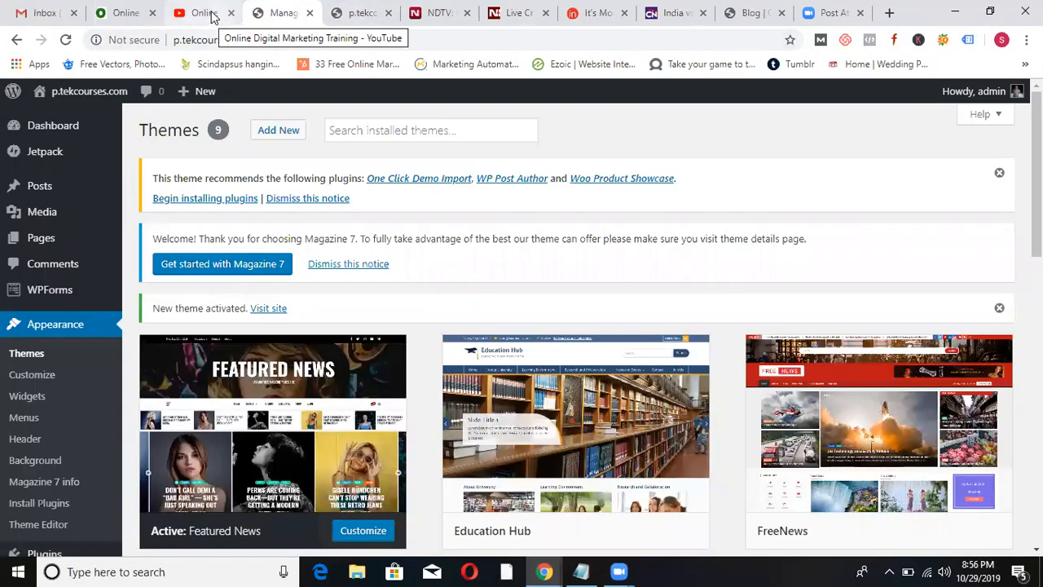
pyautogui.click(440, 13)
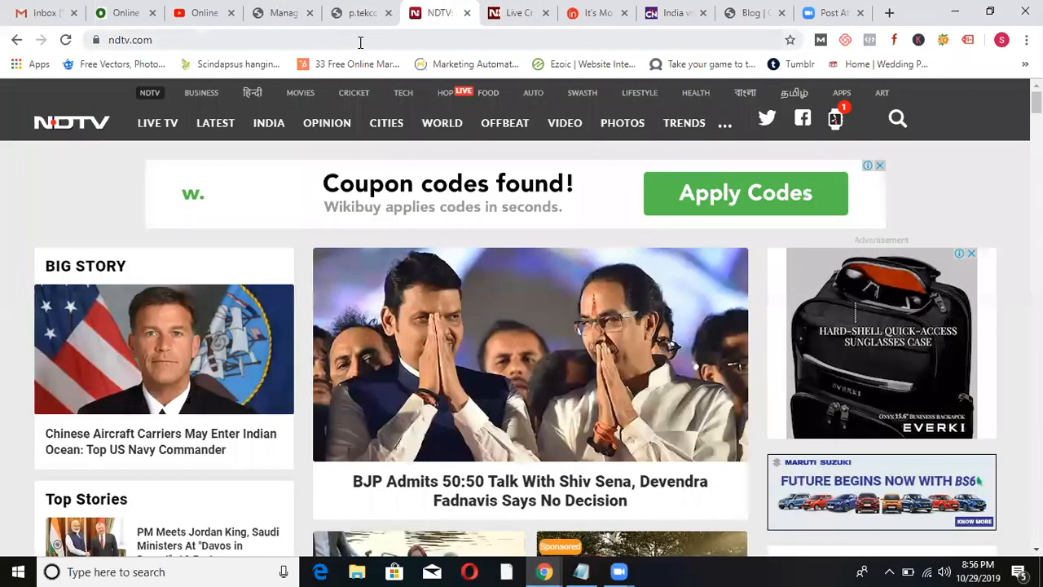
pyautogui.click(509, 13)
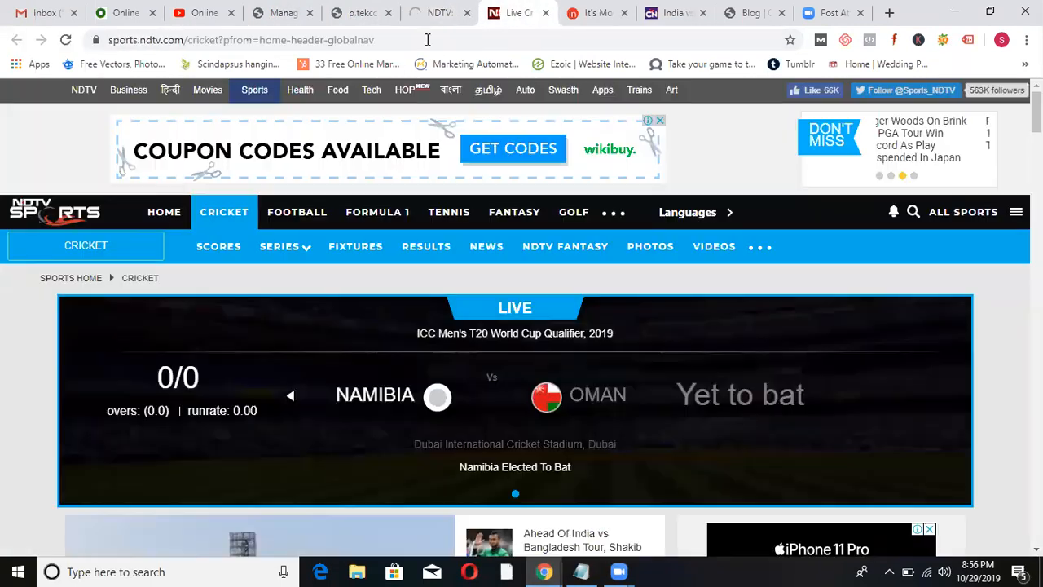
pyautogui.click(401, 38)
pyautogui.write('dial')
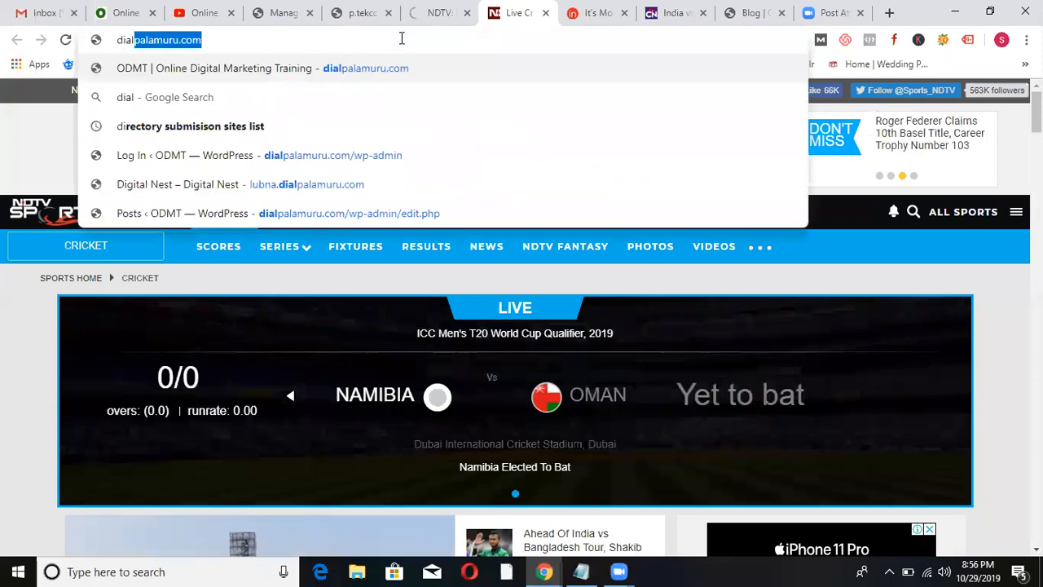
pyautogui.press('Return')
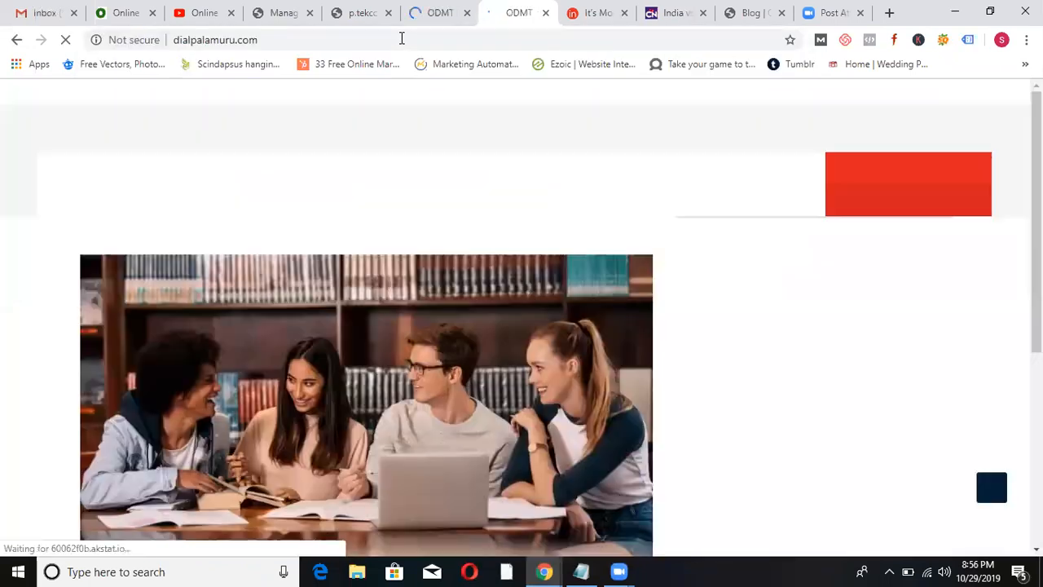
pyautogui.click(446, 14)
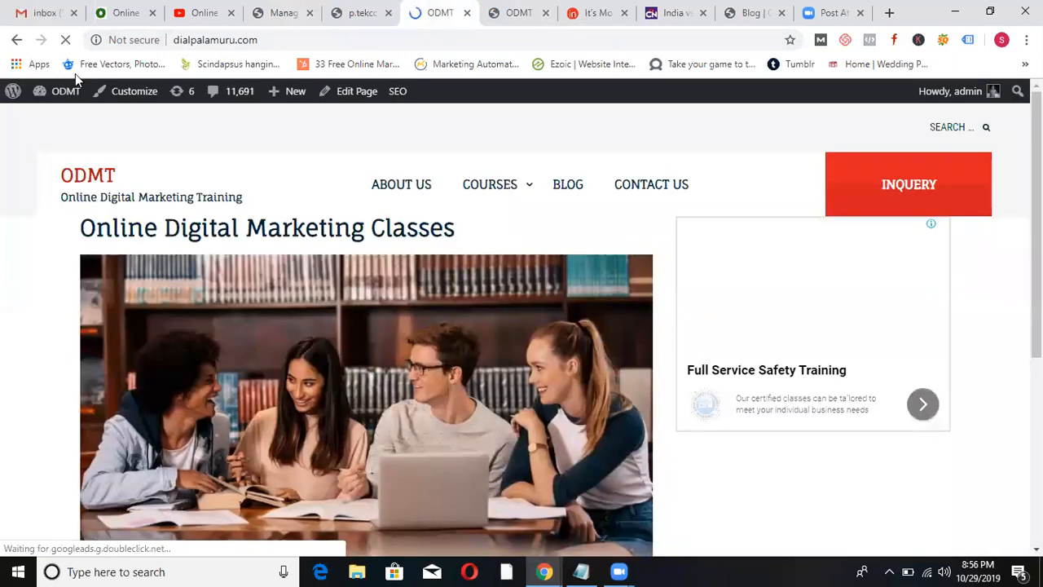
pyautogui.moveTo(43, 96)
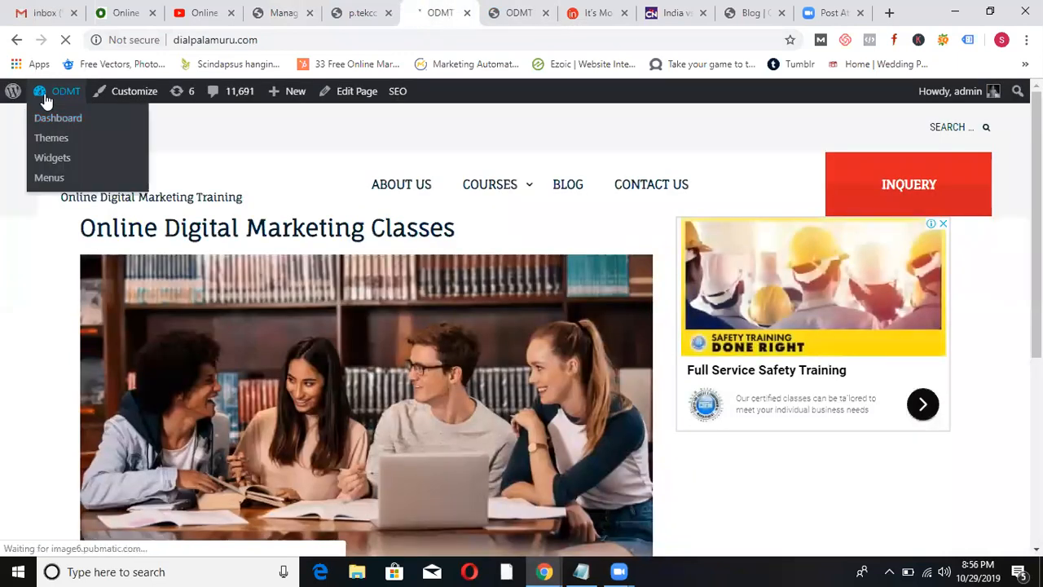
pyautogui.click(45, 120)
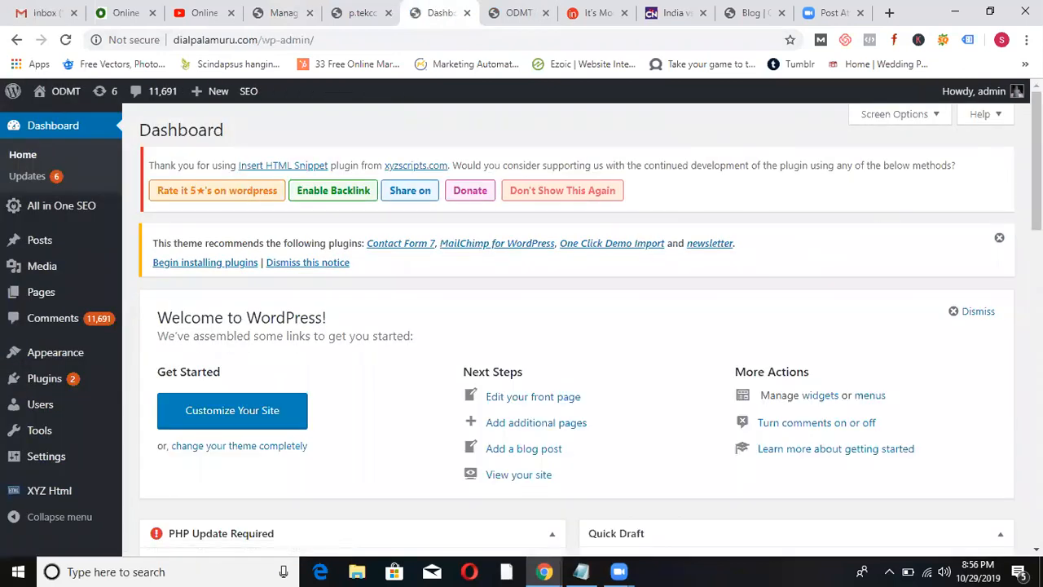
# Look through the FrontPage Setting sections in the dialpalamuru.com theme customizer, leave it and view the site's homepage.
pyautogui.scroll(-1, 981, 167)
pyautogui.moveTo(106, 355)
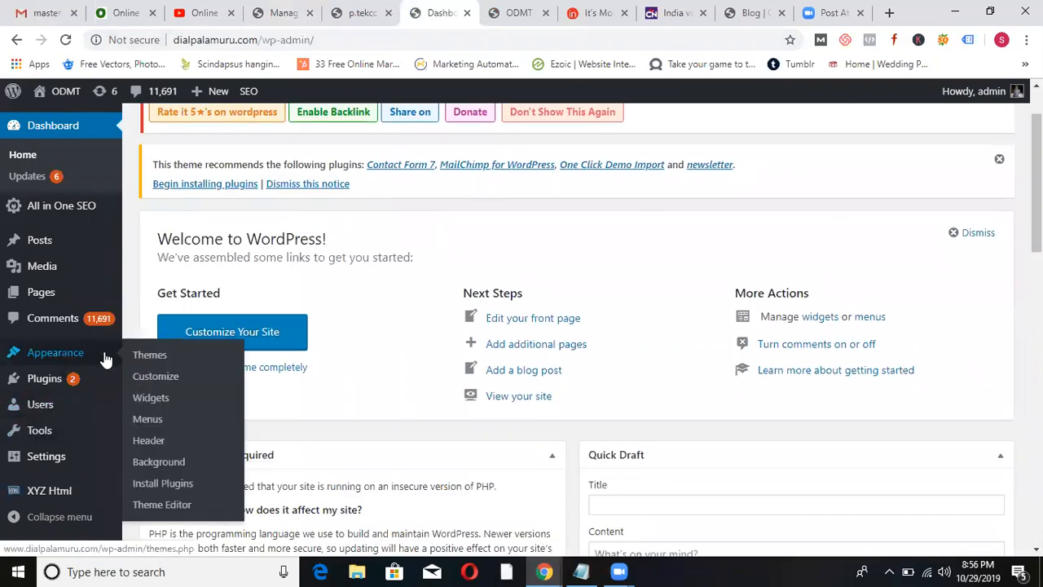
pyautogui.click(144, 378)
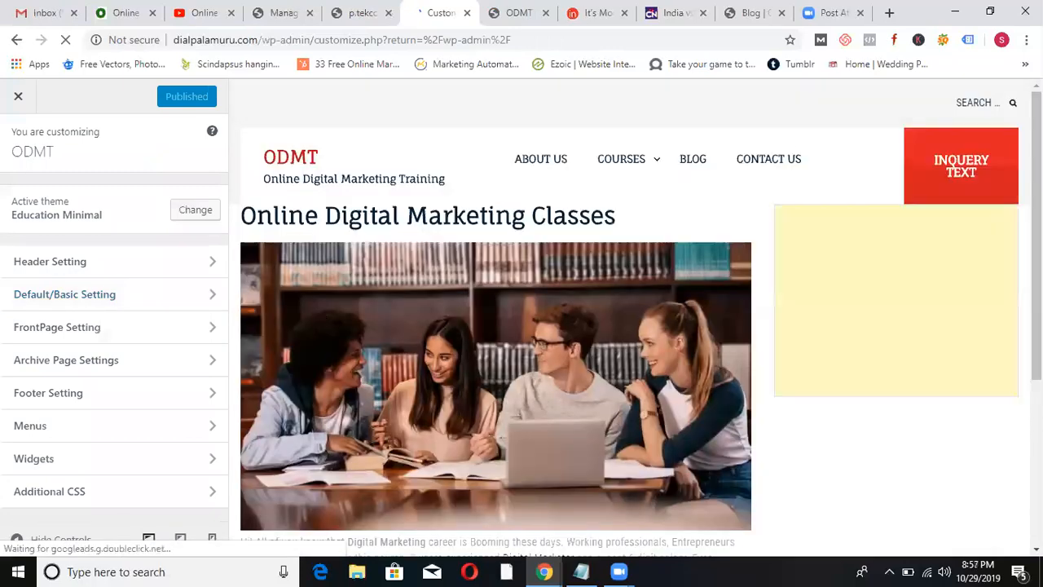
pyautogui.scroll(-1, 370, 263)
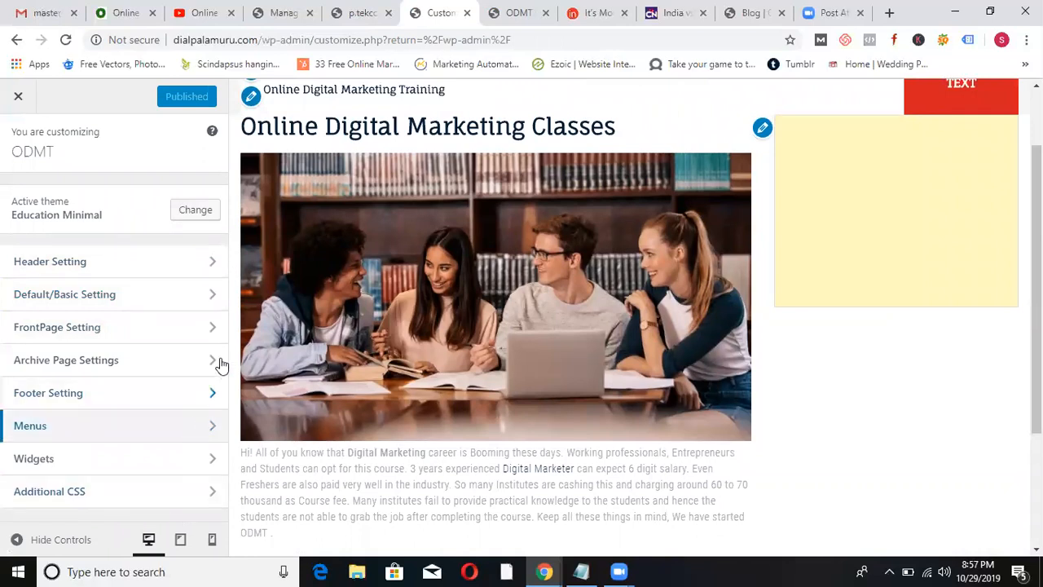
pyautogui.click(215, 327)
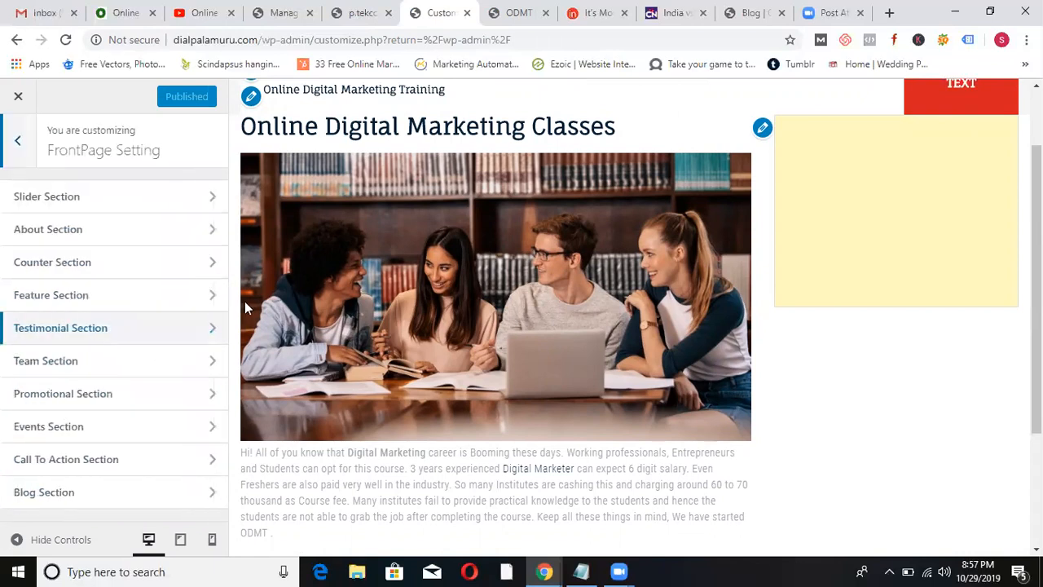
pyautogui.click(20, 142)
pyautogui.click(23, 107)
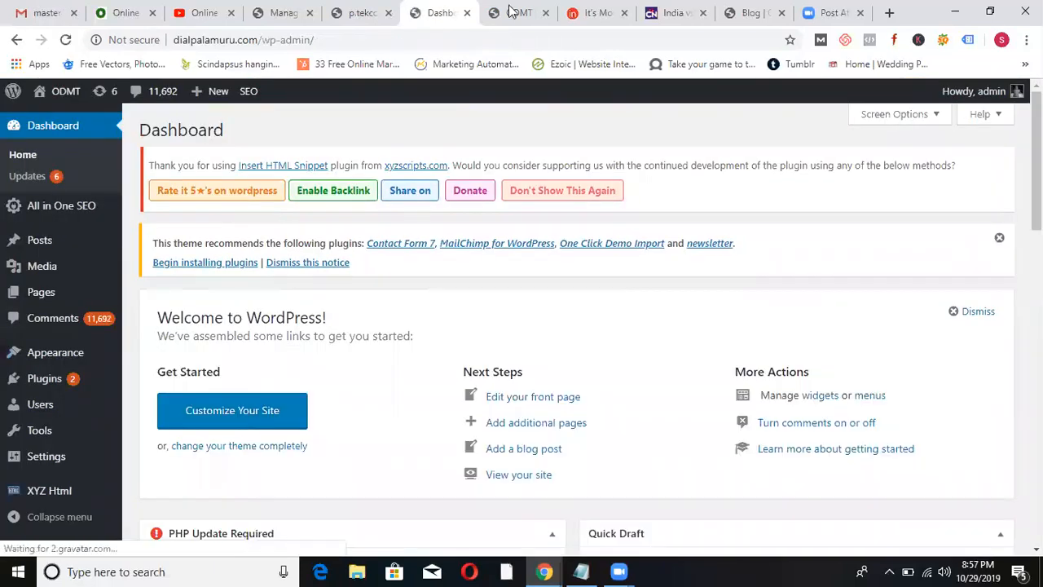
pyautogui.click(519, 8)
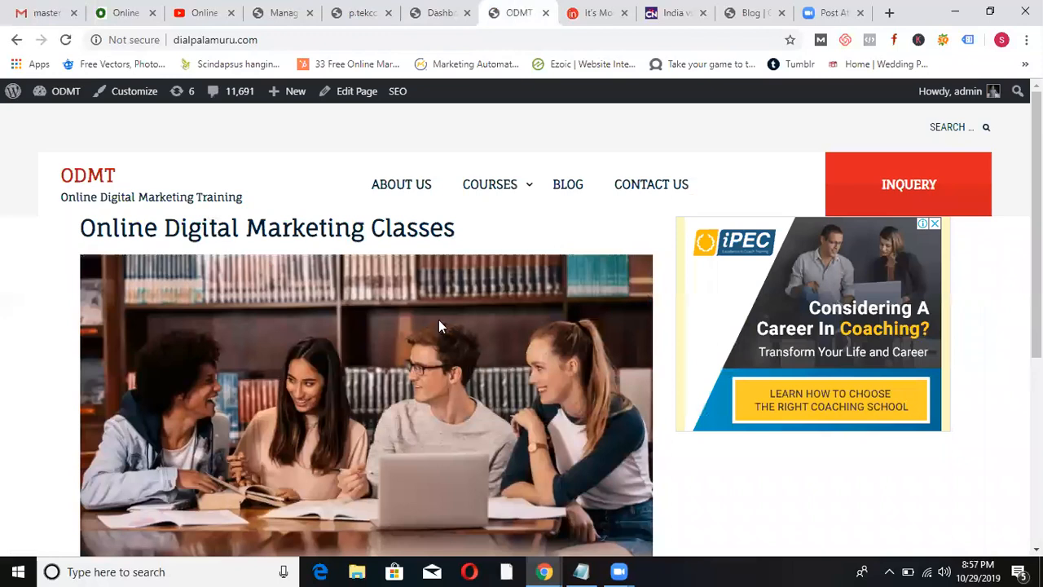
# From the ODMT site's dashboard, go to adding a new theme and search the theme directory for "news".
pyautogui.scroll(-2, 1036, 245)
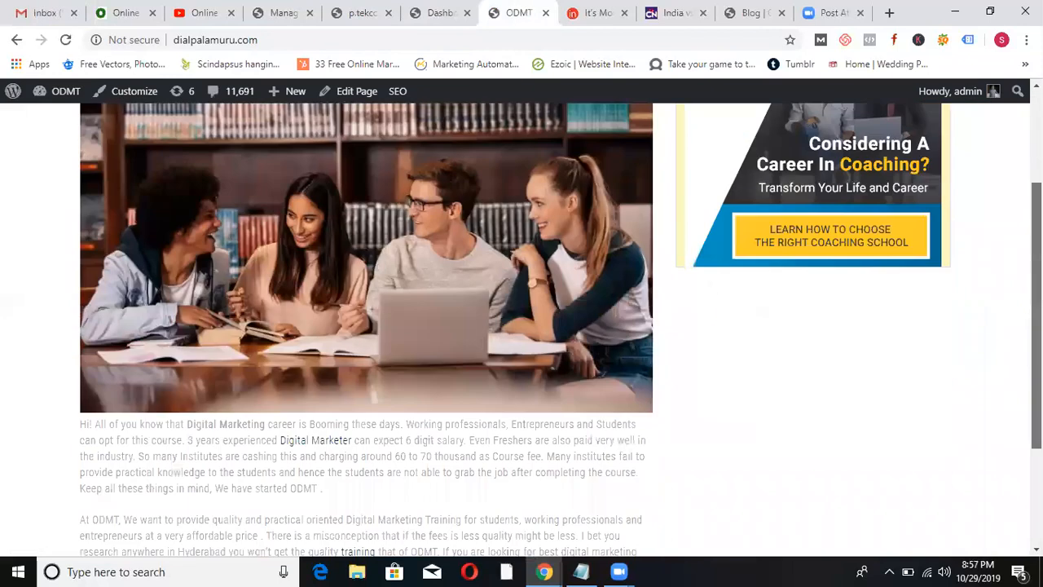
pyautogui.scroll(2, 366, 326)
pyautogui.click(445, 9)
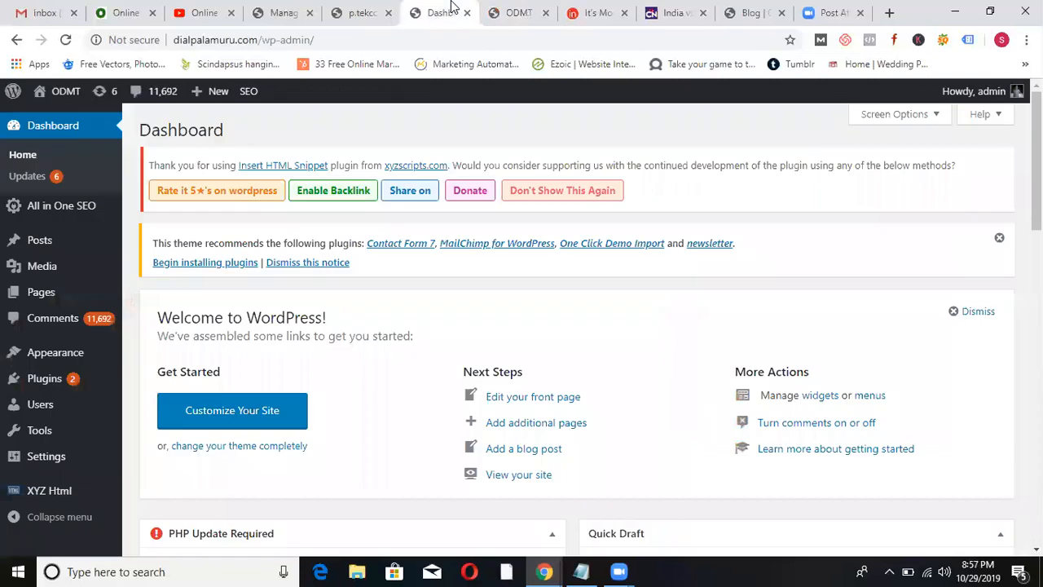
pyautogui.moveTo(57, 353)
pyautogui.click(150, 357)
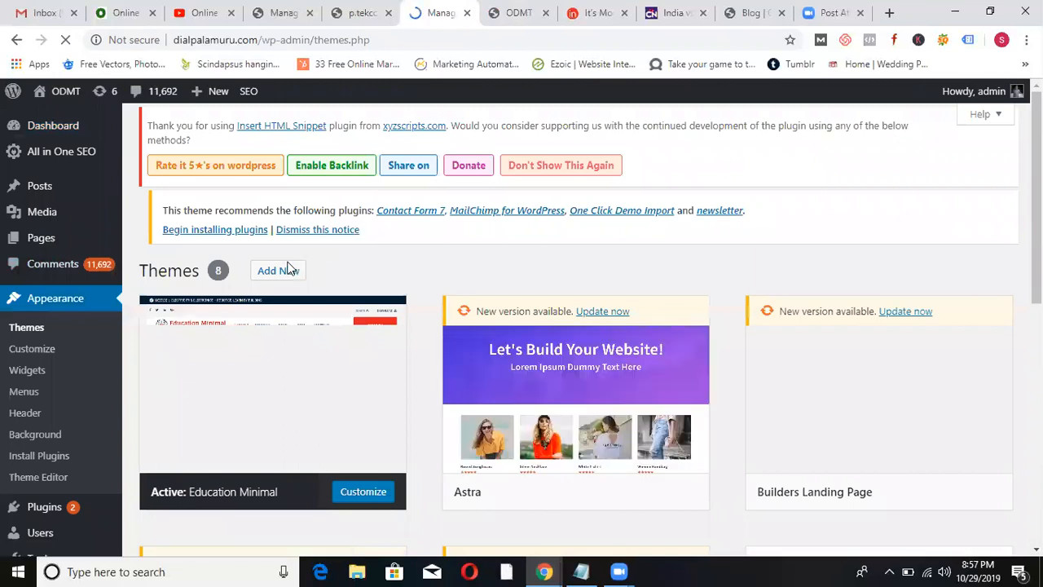
pyautogui.click(282, 132)
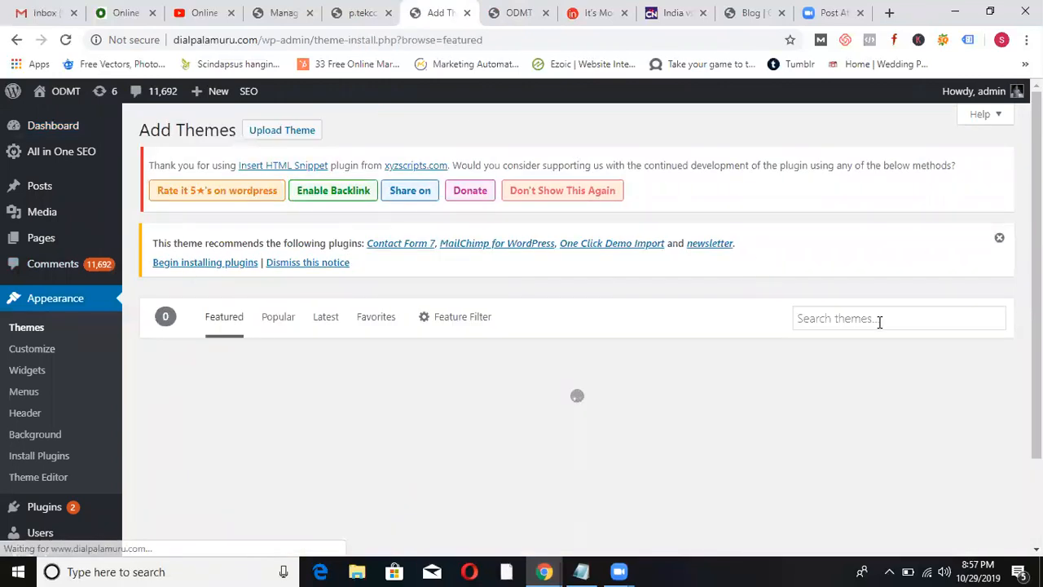
pyautogui.click(877, 320)
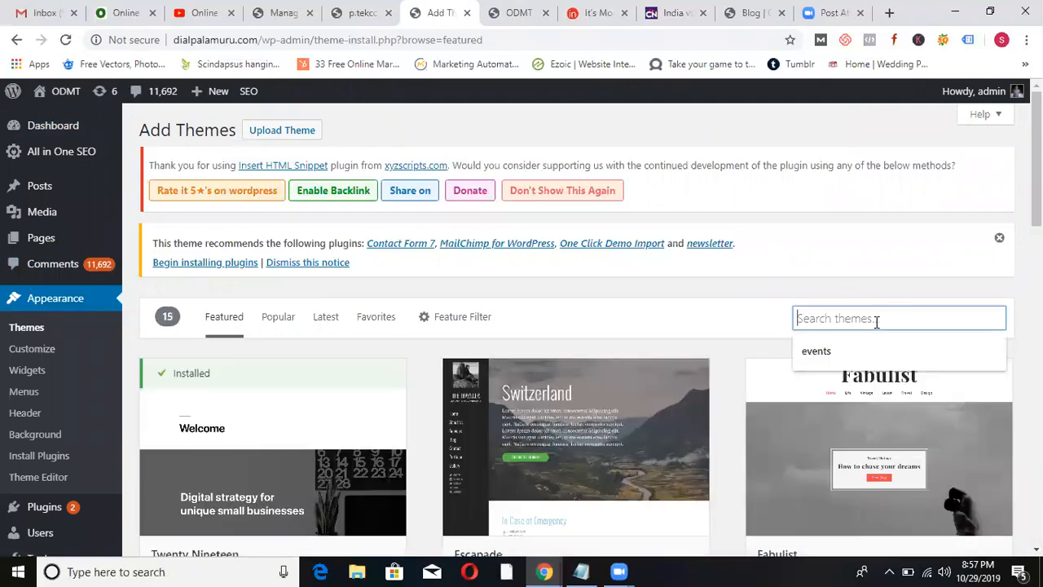
pyautogui.write('news')
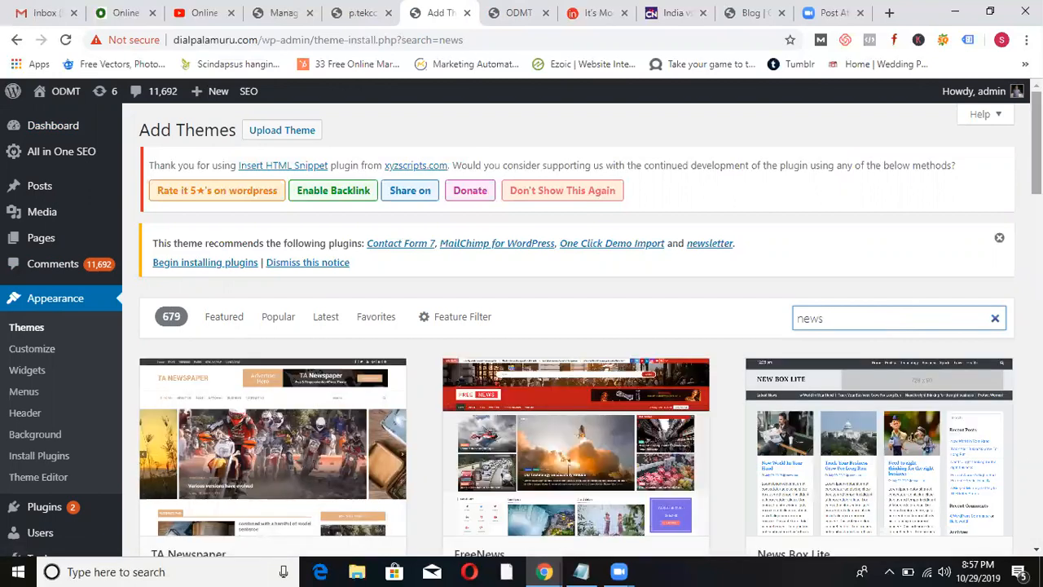
# Find the Featured News theme among the search results, install it and activate it.
pyautogui.scroll(-1, 522, 326)
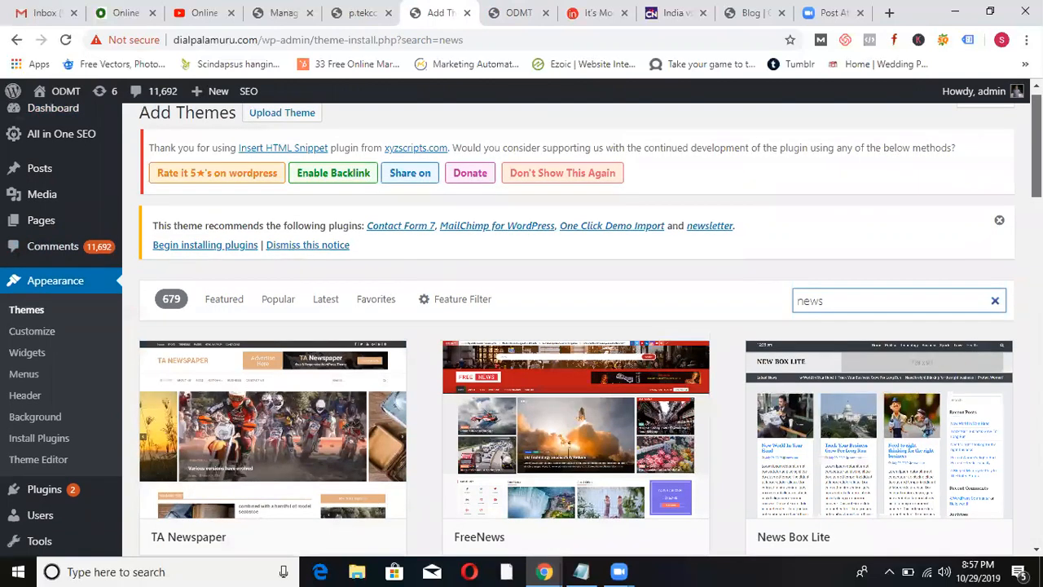
pyautogui.scroll(-7, 571, 326)
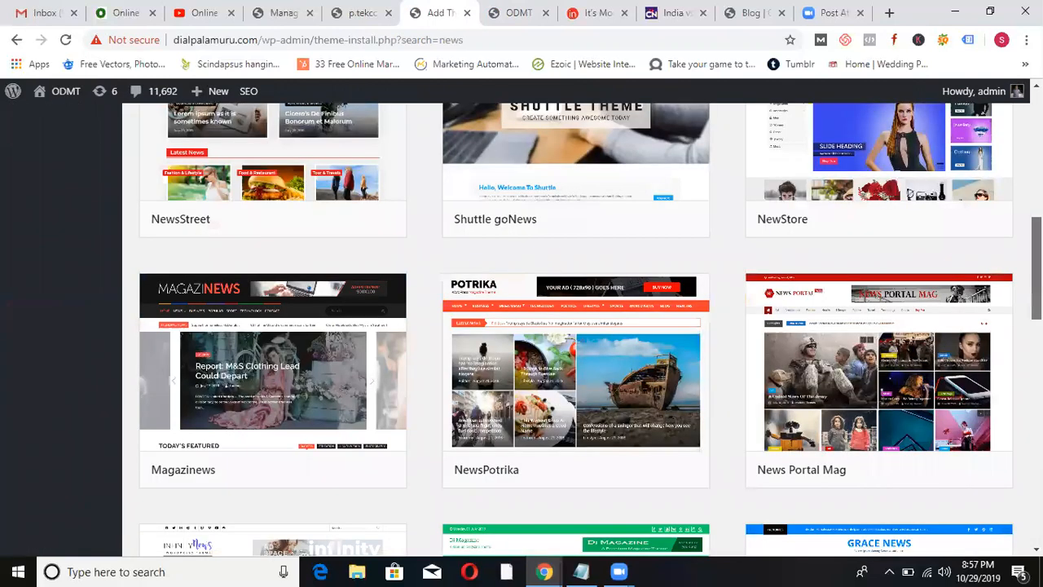
pyautogui.scroll(-6, 1011, 404)
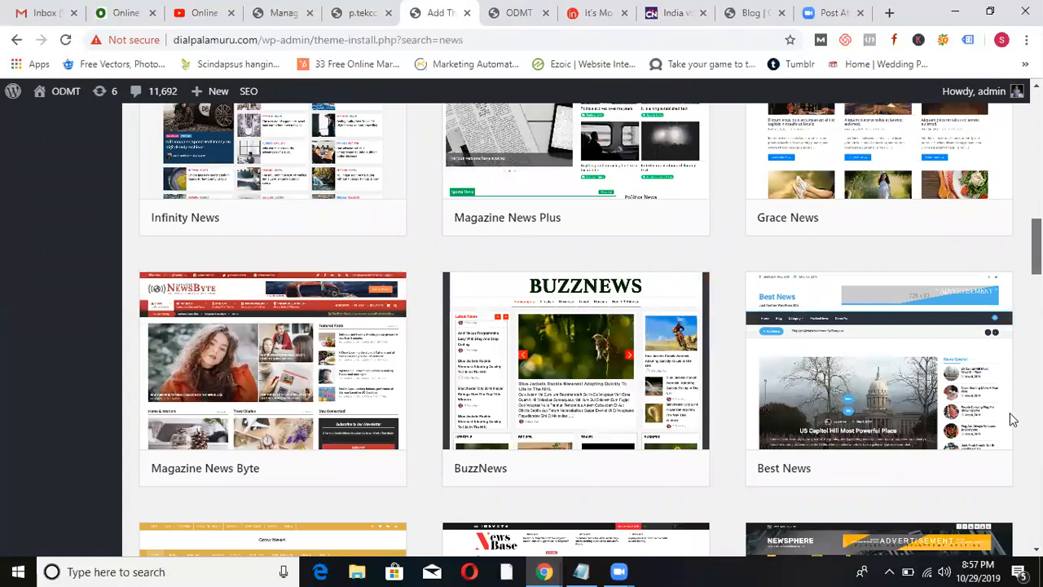
pyautogui.scroll(-7, 1008, 441)
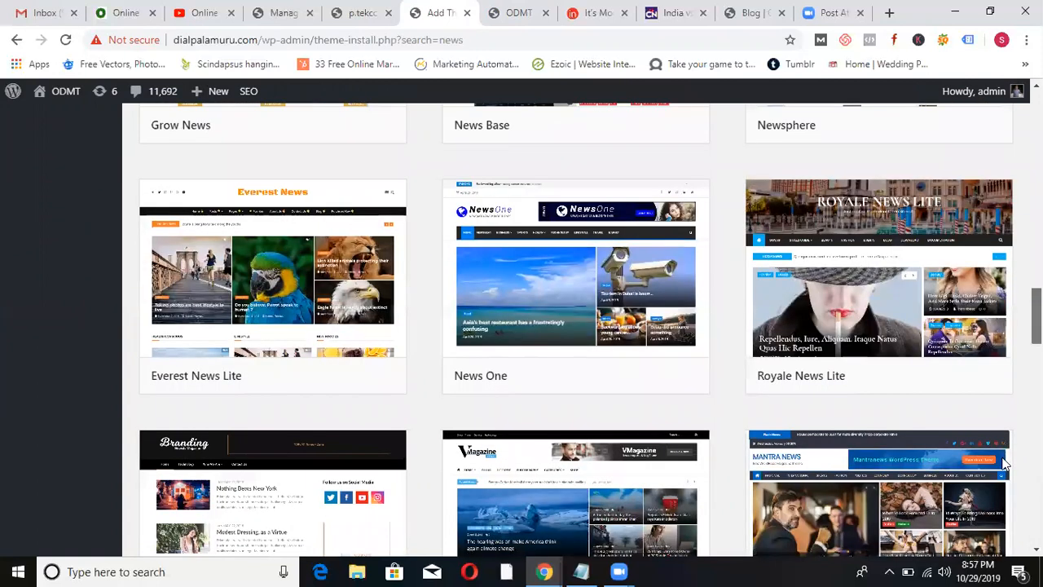
pyautogui.scroll(-2, 1004, 463)
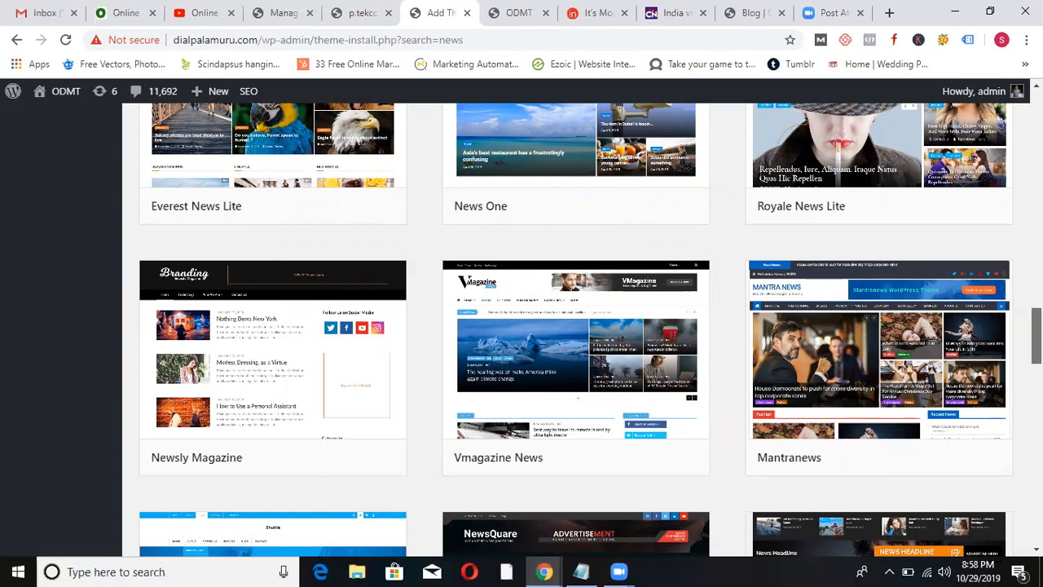
pyautogui.scroll(-1, 576, 326)
pyautogui.scroll(-2, 575, 326)
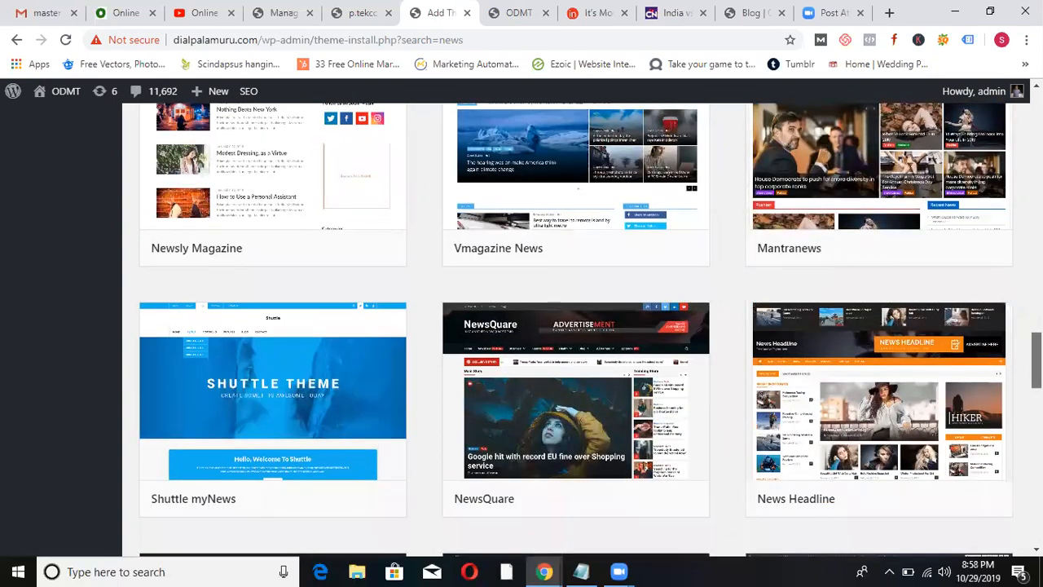
pyautogui.scroll(-7, 575, 326)
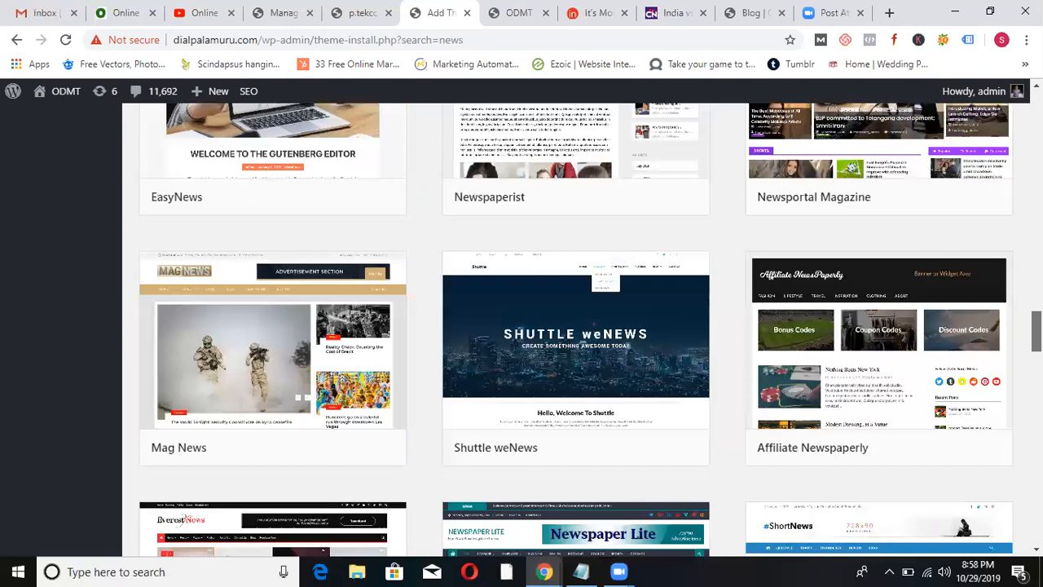
pyautogui.scroll(-5, 575, 326)
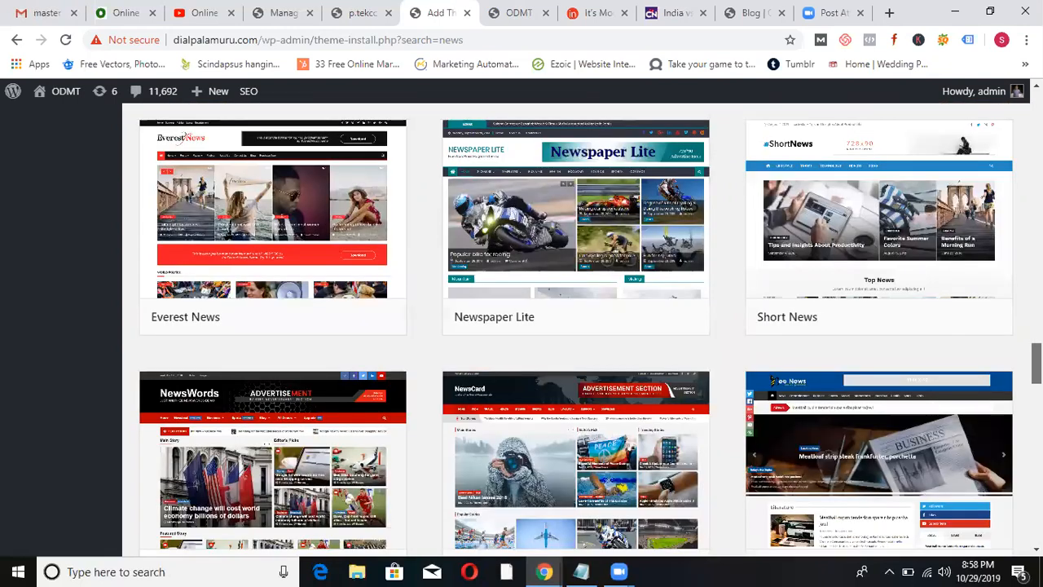
pyautogui.scroll(-8, 575, 326)
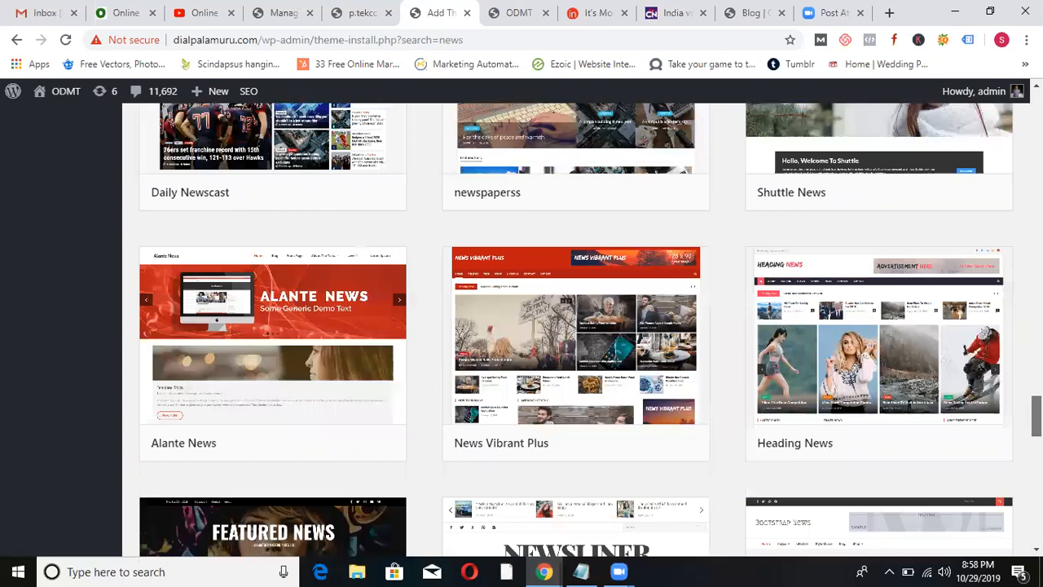
pyautogui.scroll(-4, 252, 452)
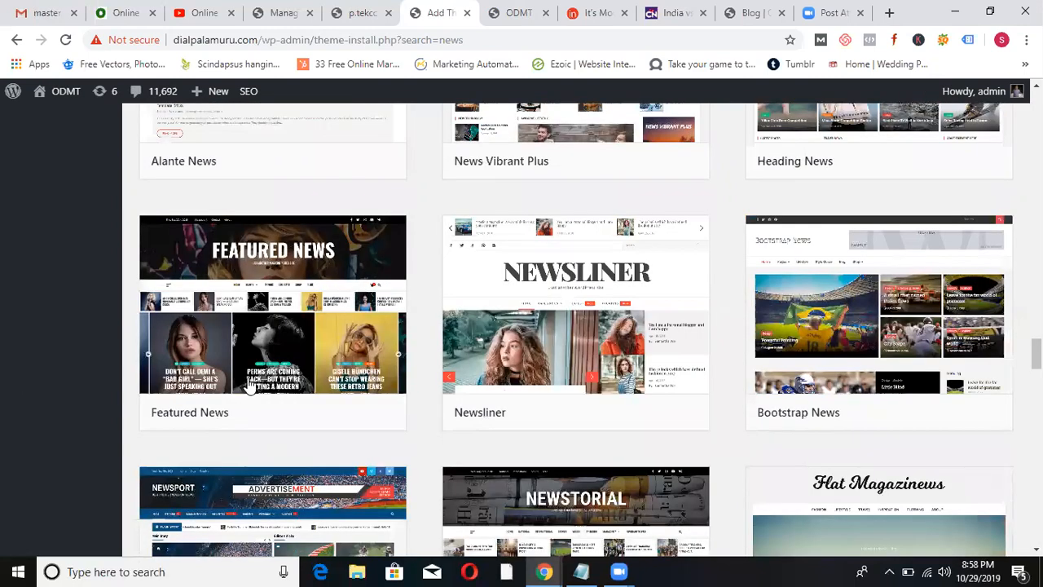
pyautogui.click(309, 415)
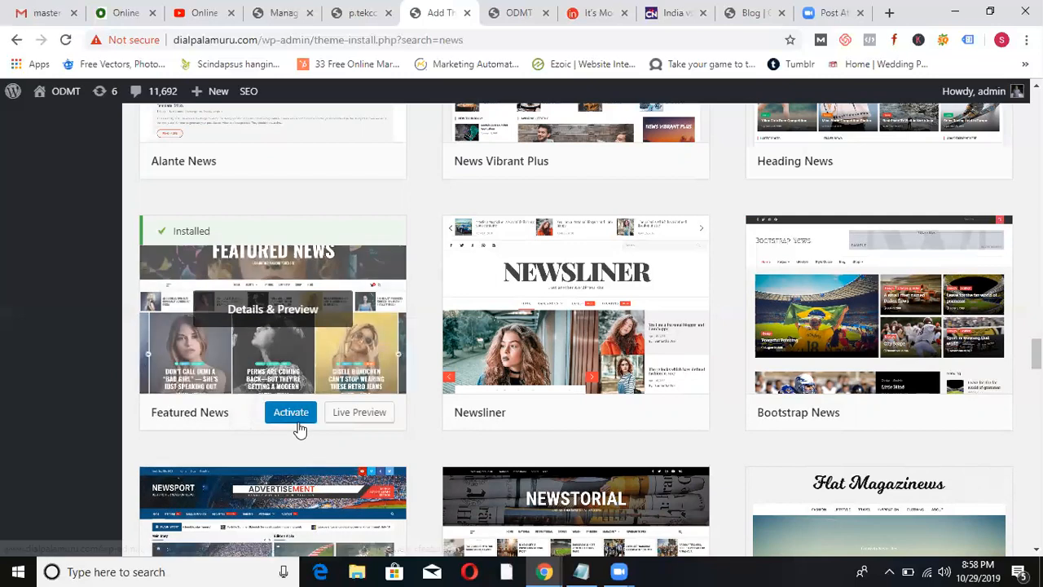
pyautogui.click(298, 417)
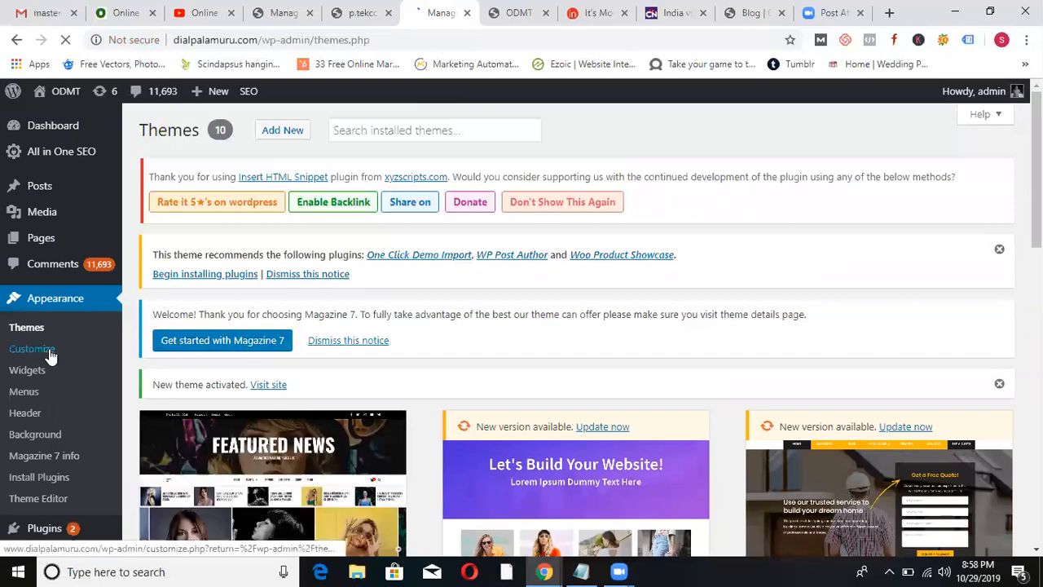
# Customize the homepage settings to display your latest posts and publish the change.
pyautogui.click(32, 348)
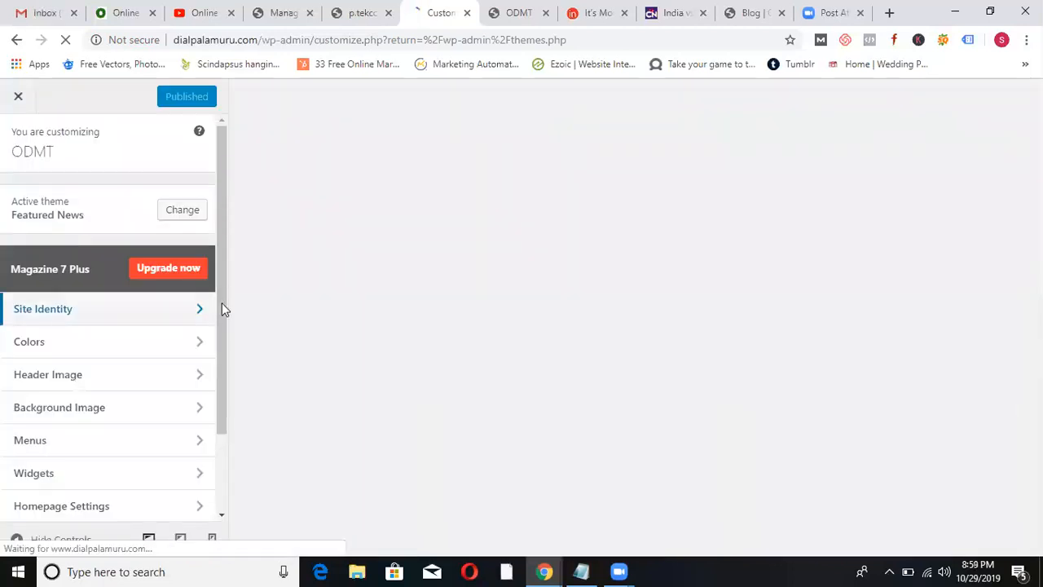
pyautogui.scroll(-2, 210, 414)
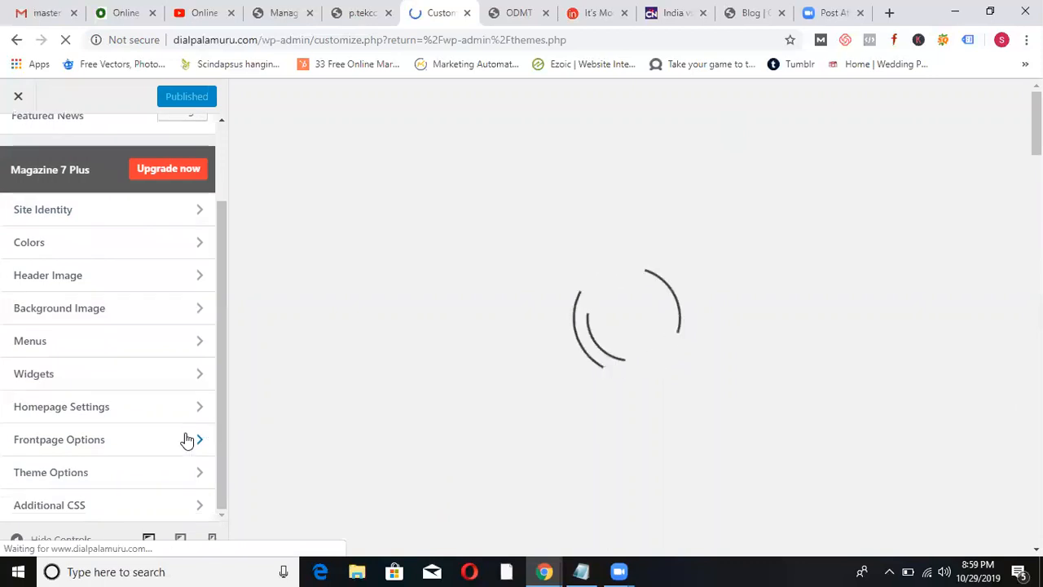
pyautogui.click(189, 411)
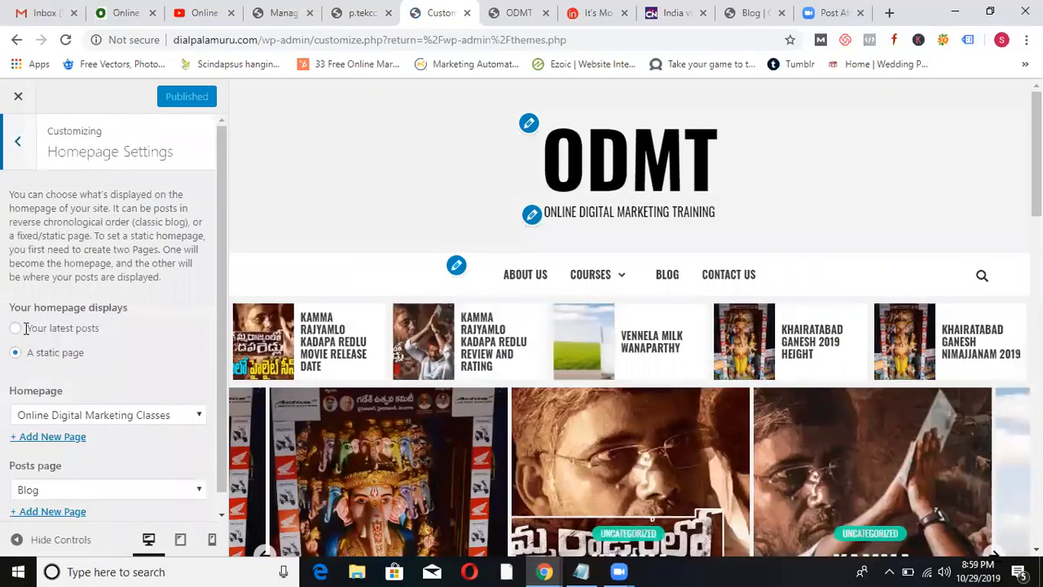
pyautogui.click(15, 329)
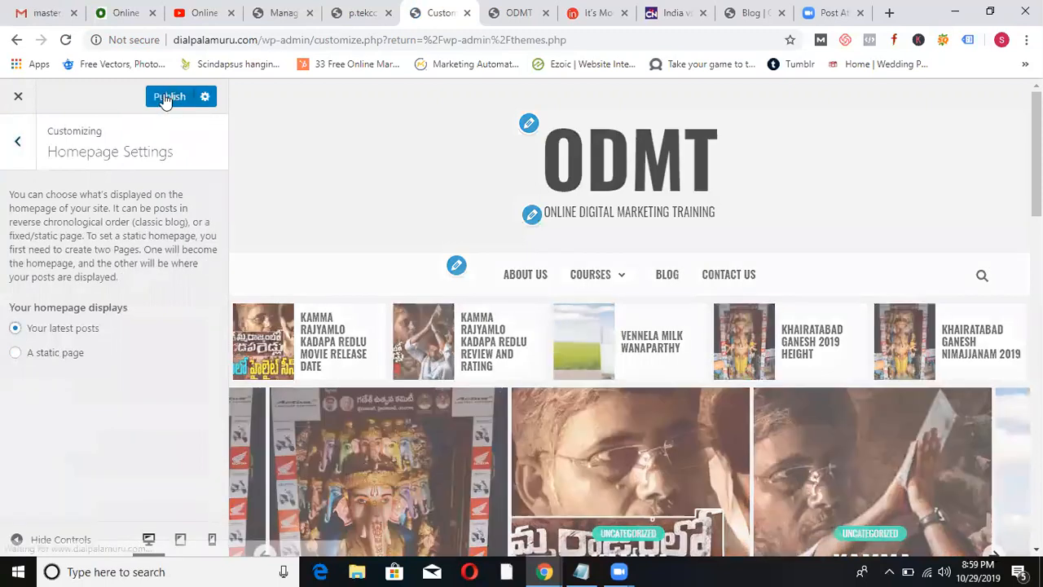
pyautogui.click(169, 97)
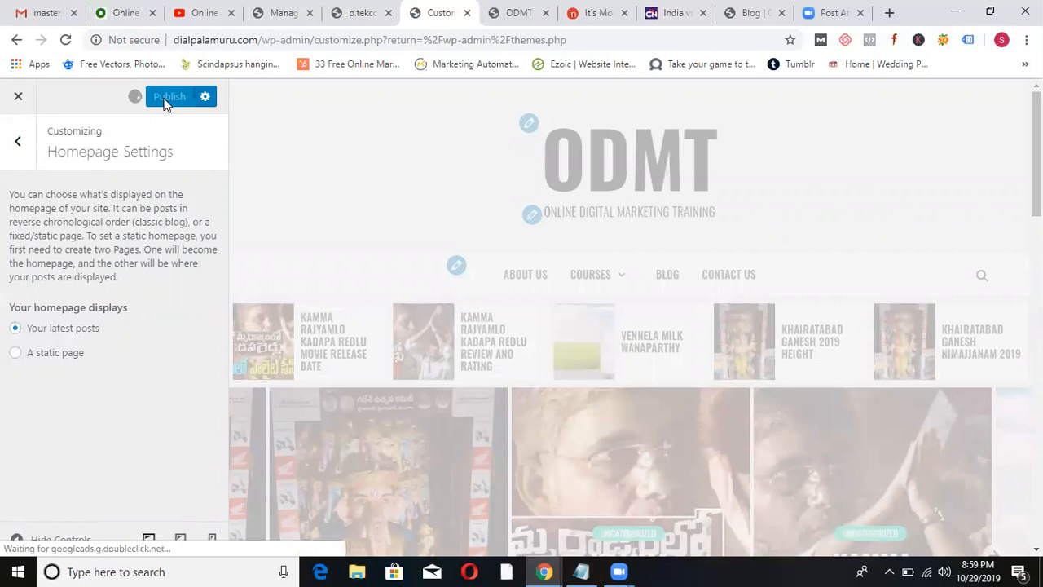
# Reload the live ODMT homepage and examine its new layout, including the post carousel and the featured posts section.
pyautogui.click(525, 10)
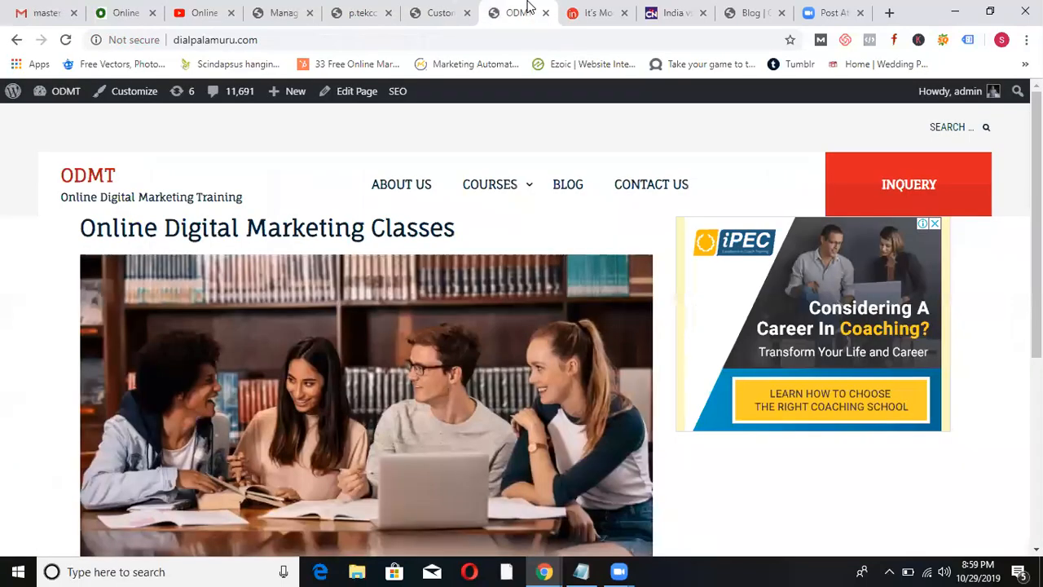
pyautogui.click(89, 176)
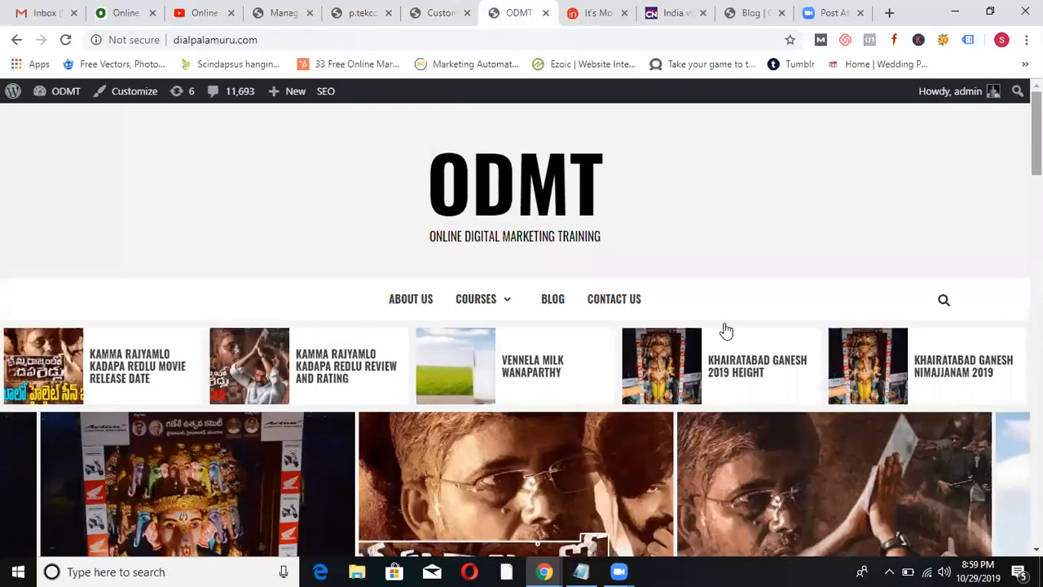
pyautogui.scroll(-3, 725, 331)
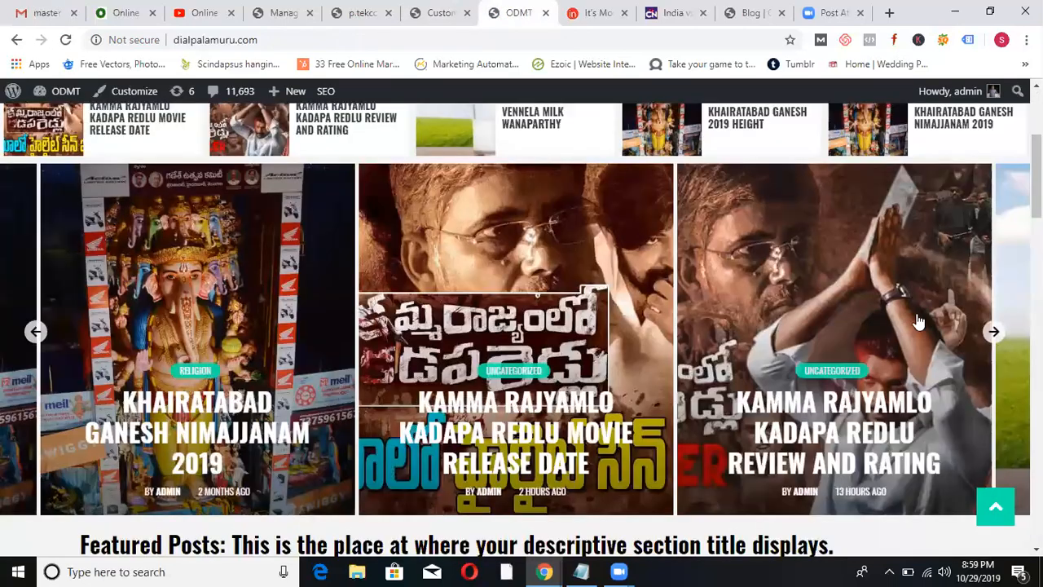
pyautogui.click(992, 340)
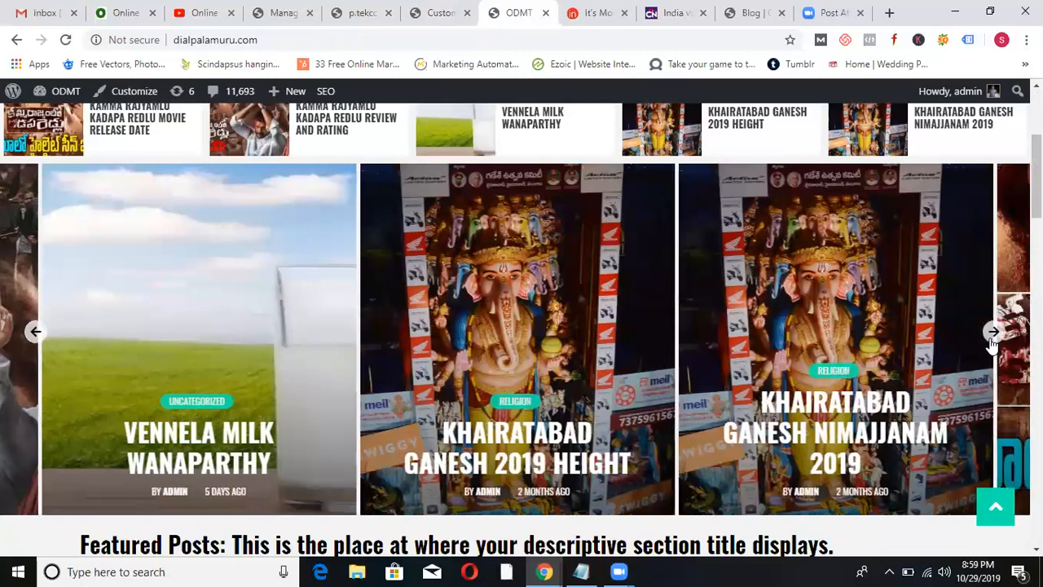
pyautogui.click(992, 341)
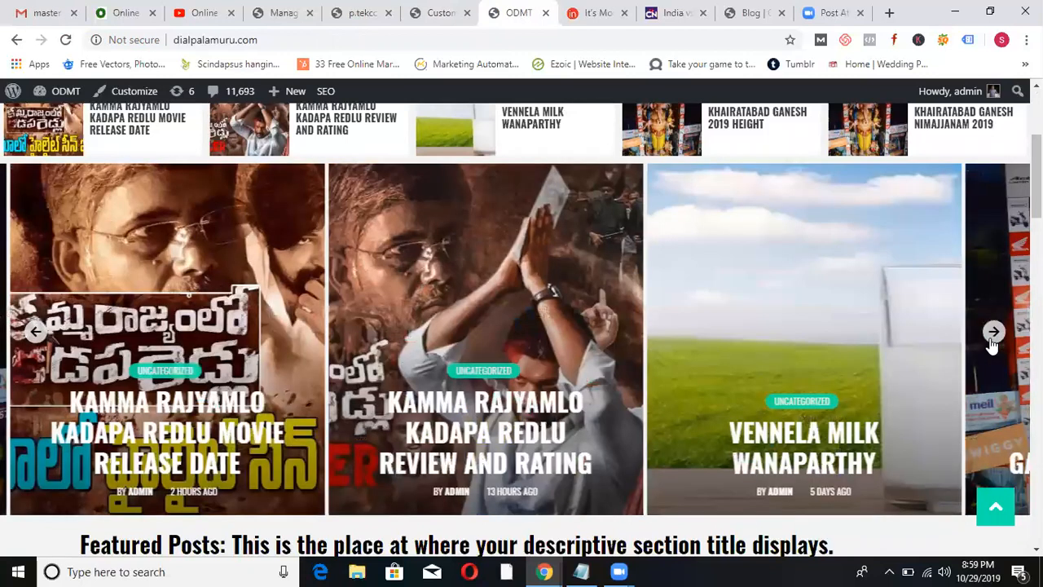
pyautogui.click(992, 342)
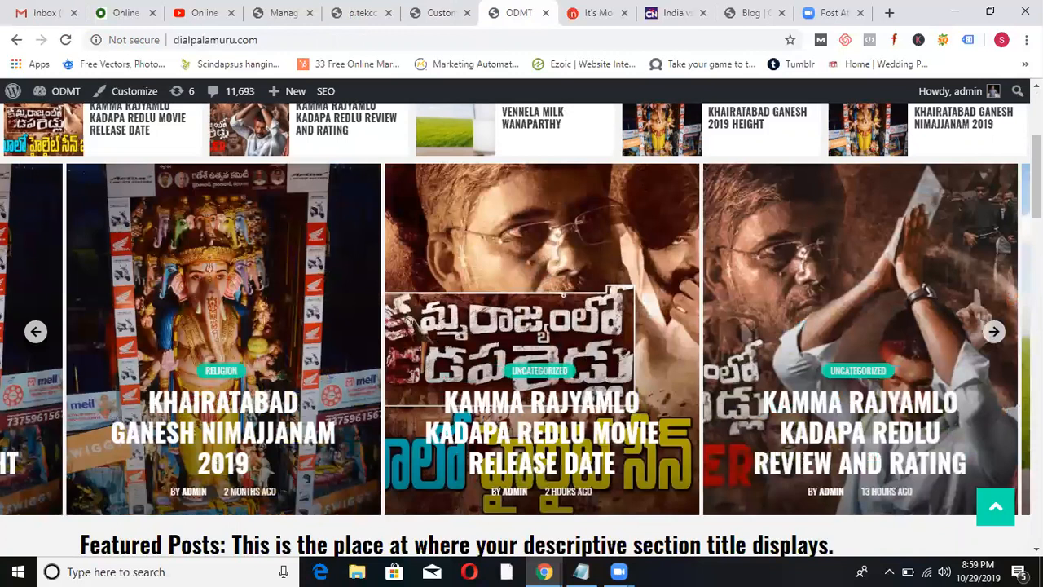
pyautogui.scroll(-5, 522, 326)
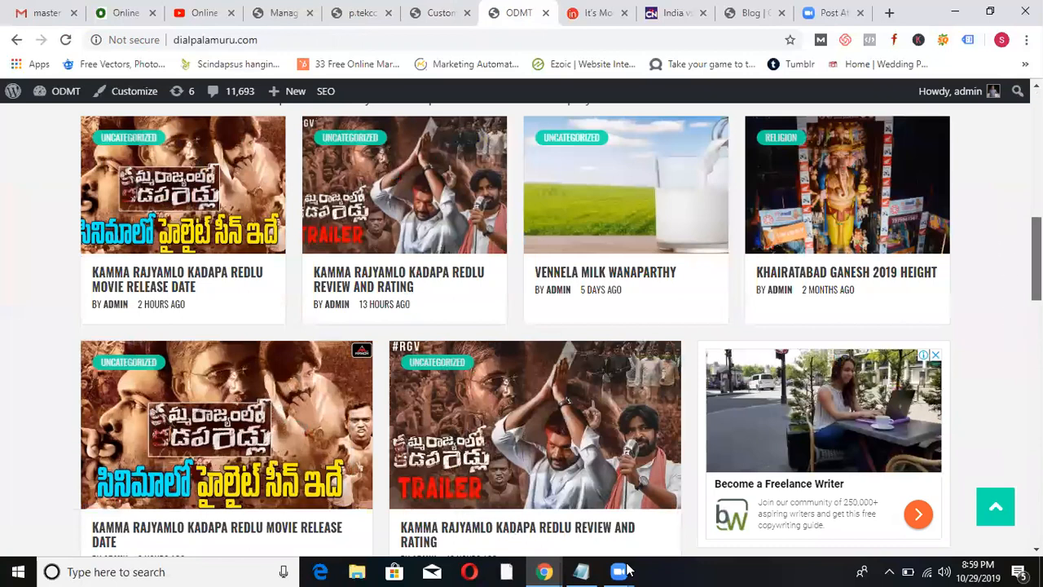
pyautogui.scroll(5, 396, 538)
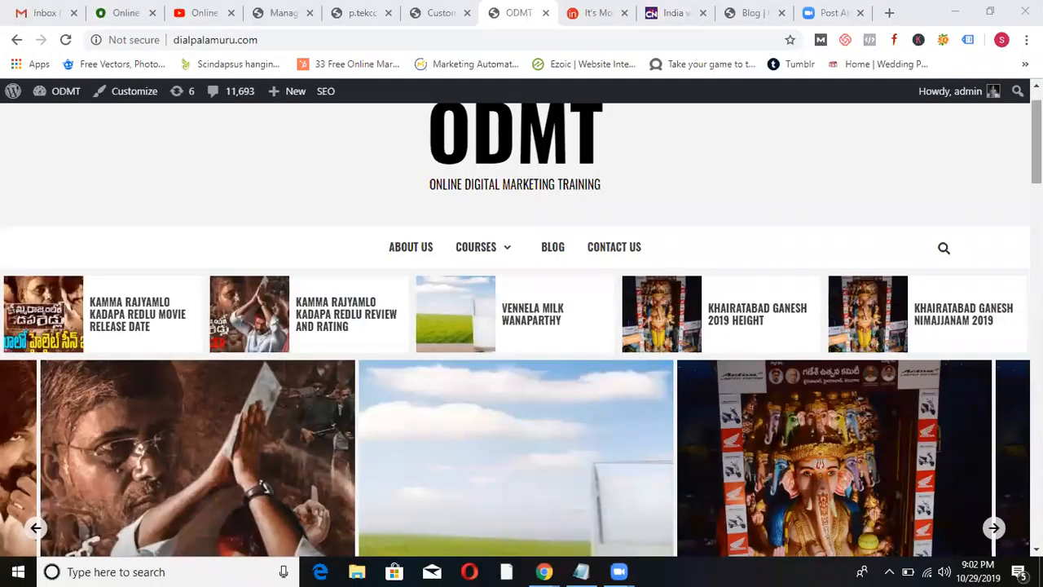
pyautogui.moveTo(1037, 140); pyautogui.dragTo(1037, 131)
# Switch to the p.tekcourses.com site and examine its homepage menu, post slider and featured posts section.
pyautogui.click(377, 10)
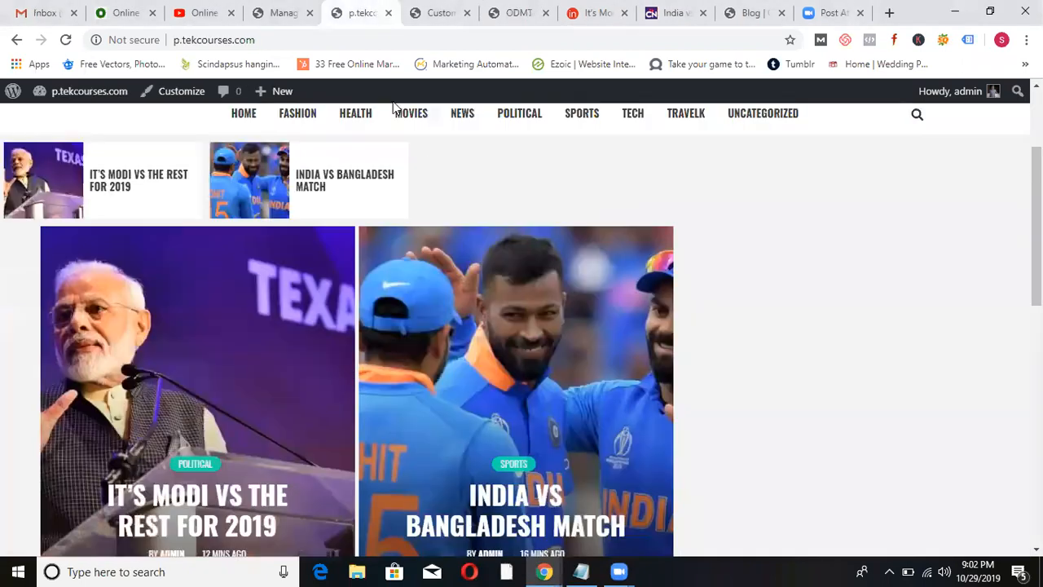
pyautogui.moveTo(1036, 200); pyautogui.dragTo(1037, 143)
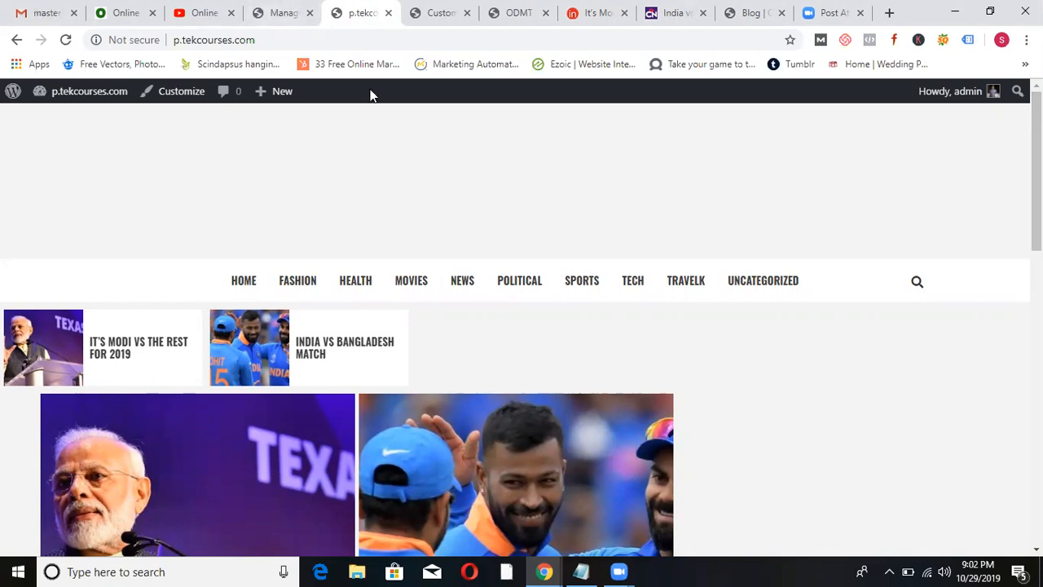
pyautogui.scroll(-2, 1036, 212)
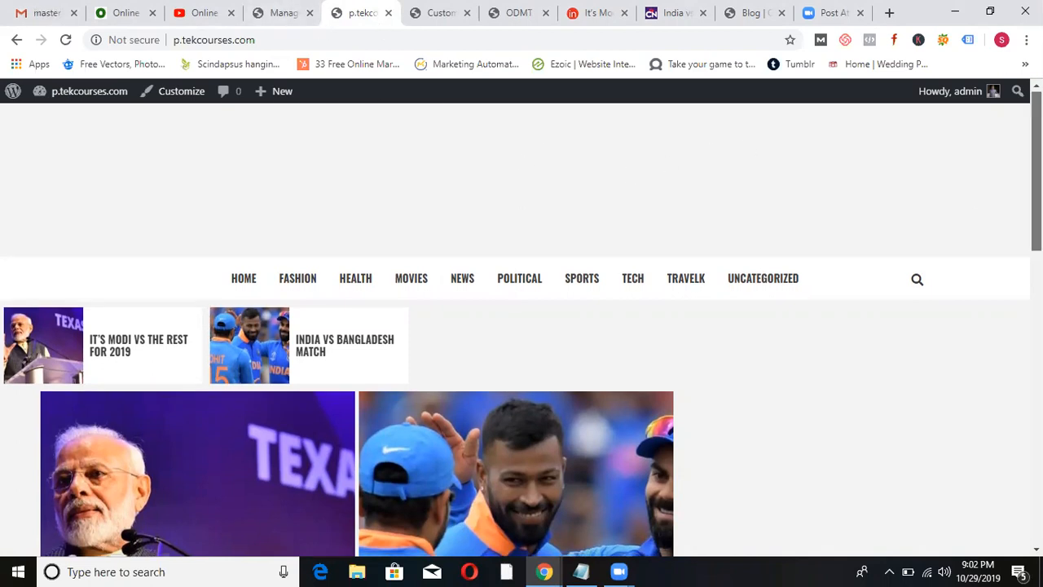
pyautogui.scroll(-3, 521, 330)
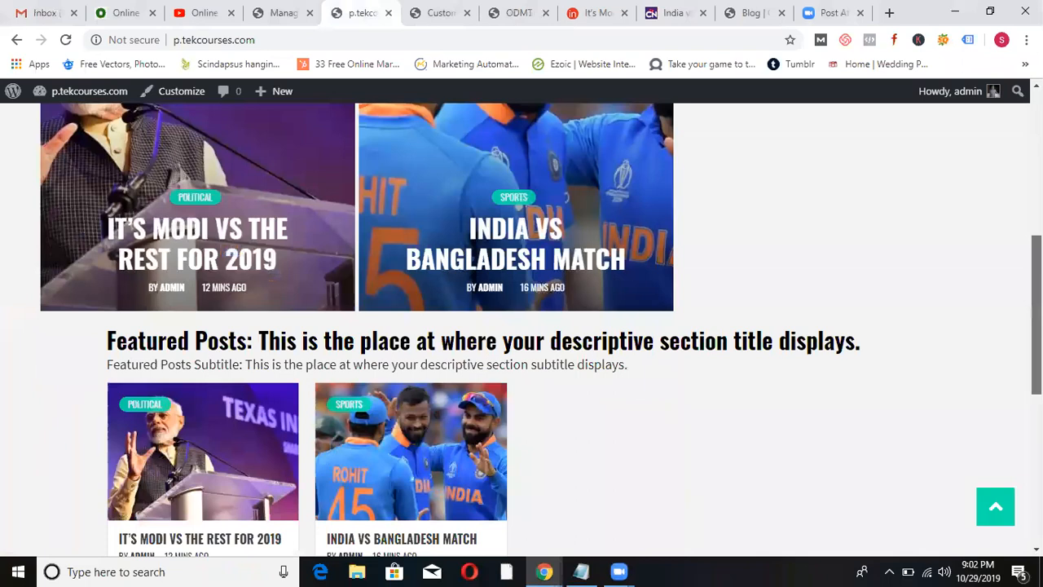
# Examine the post cards below the featured posts section on the p.tekcourses.com homepage, then return to the menu.
pyautogui.scroll(-5, 522, 330)
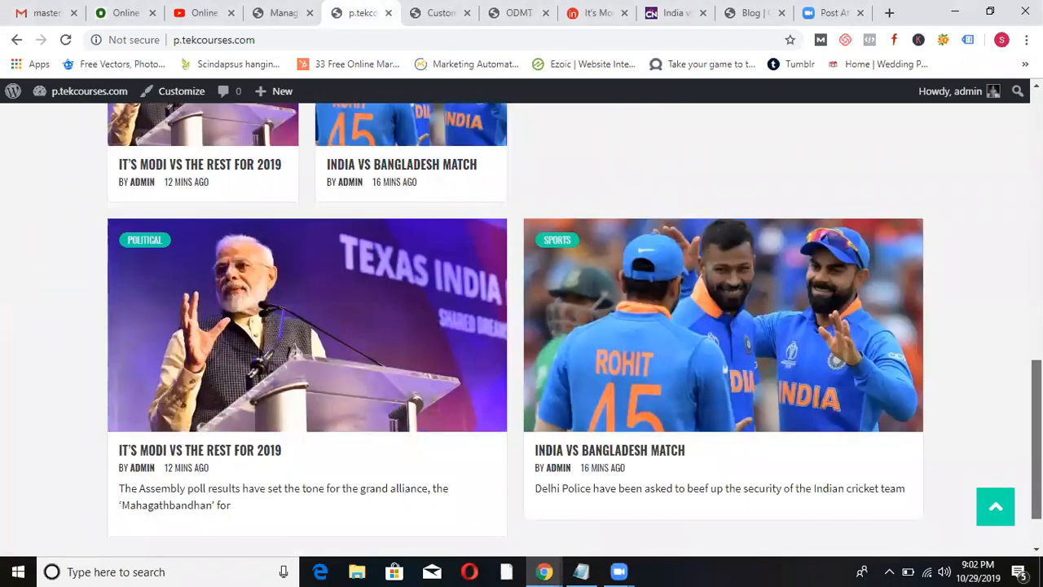
pyautogui.scroll(5, 521, 331)
pyautogui.scroll(3, 521, 330)
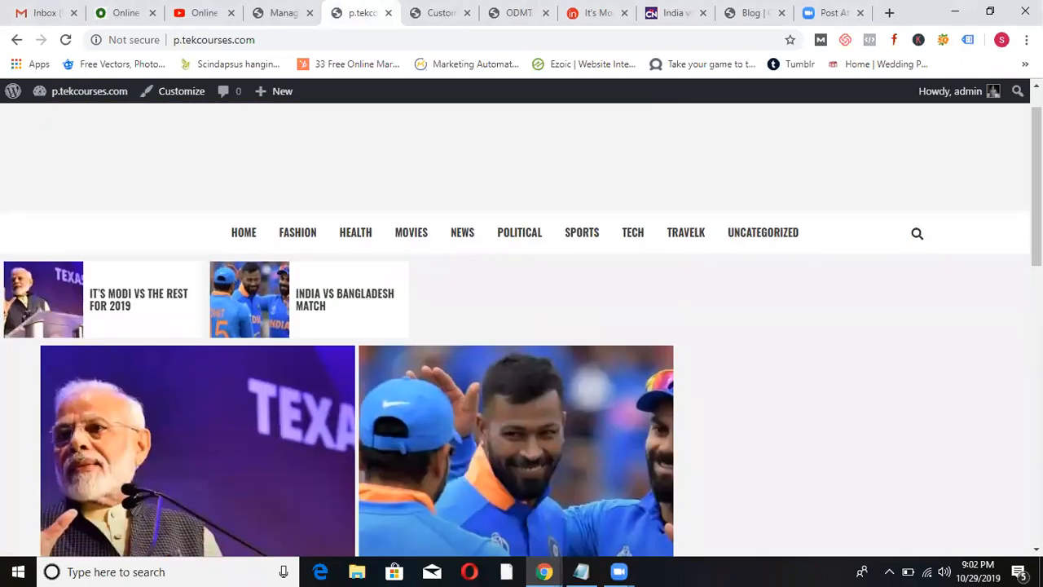
# Switch to the p.tekcourses.com admin area and search for "woocommerce" among the plugins available to add.
pyautogui.click(282, 11)
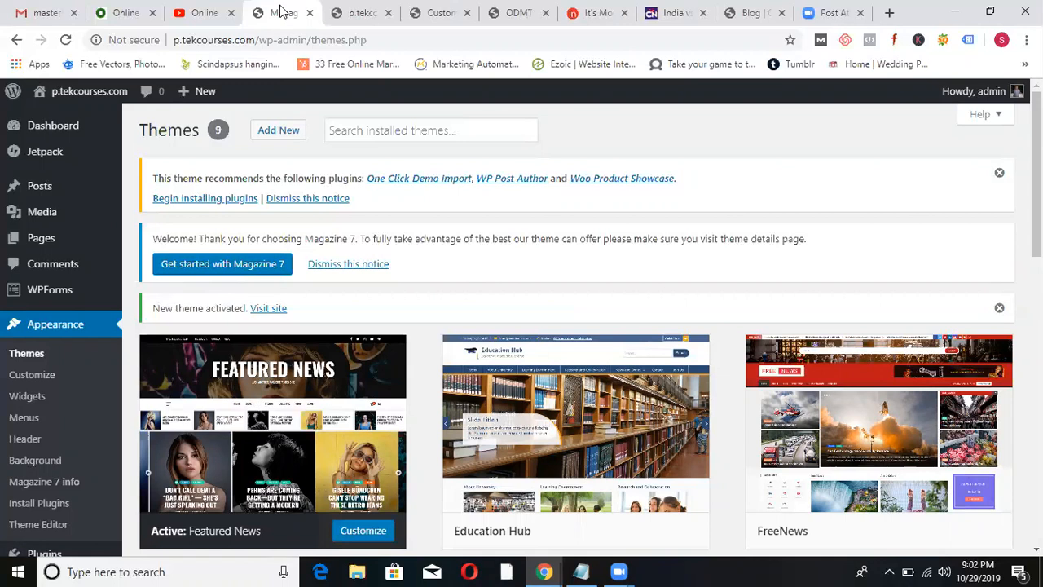
pyautogui.moveTo(1037, 131); pyautogui.dragTo(1037, 176)
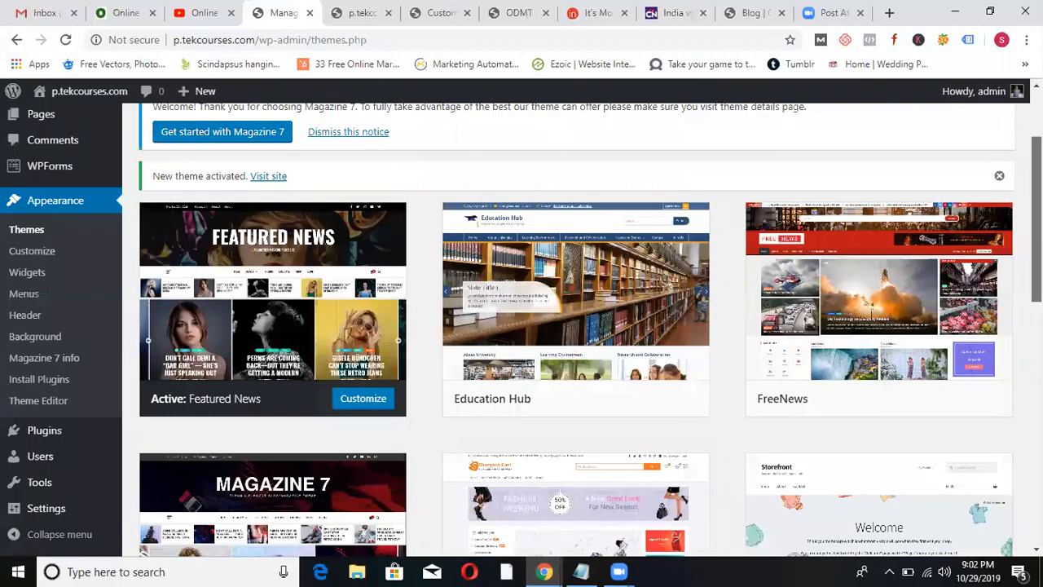
pyautogui.scroll(-1, 65, 439)
pyautogui.click(65, 438)
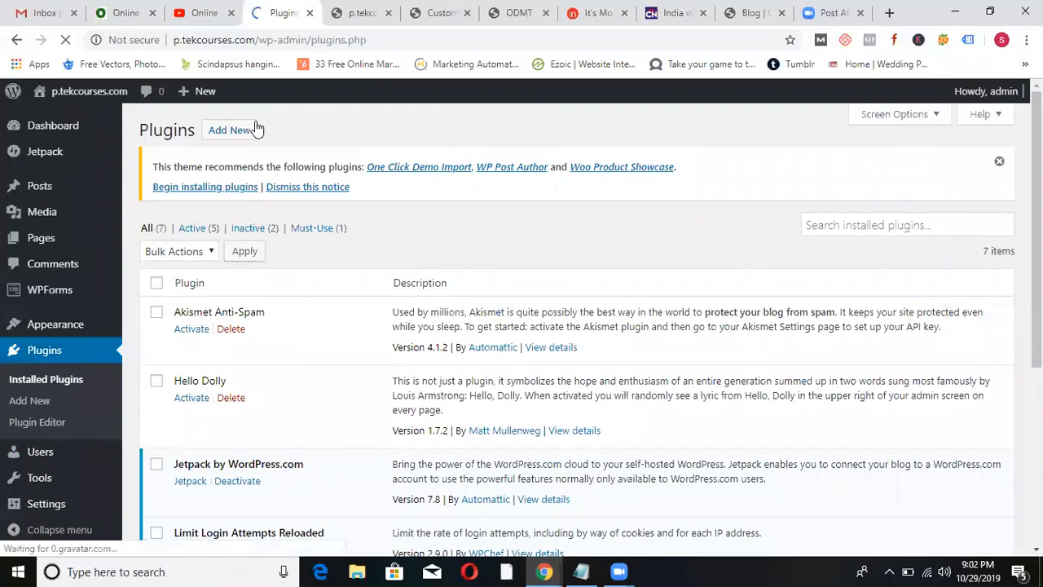
pyautogui.click(229, 132)
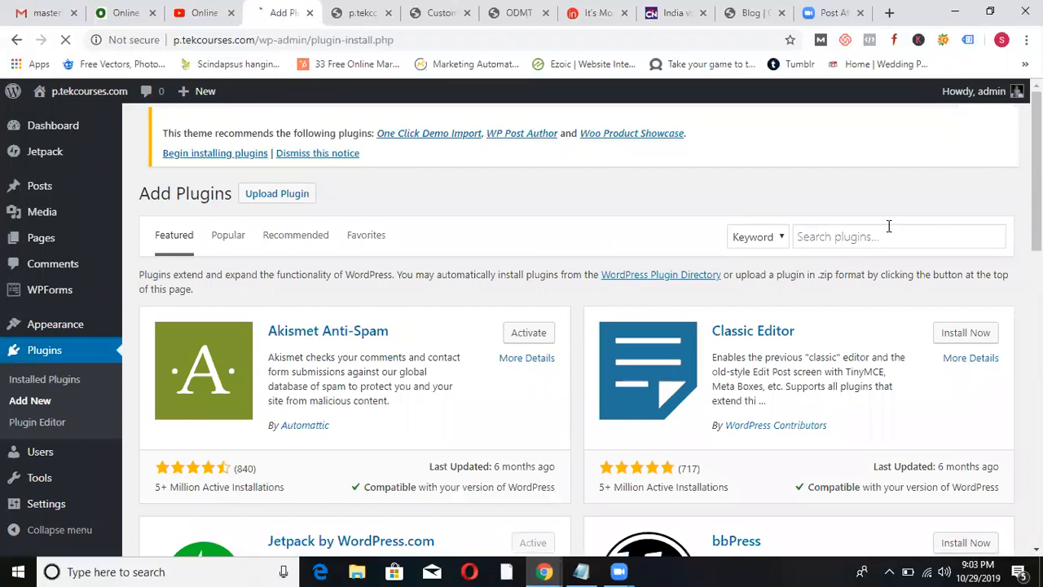
pyautogui.click(880, 236)
pyautogui.write('woocommerce')
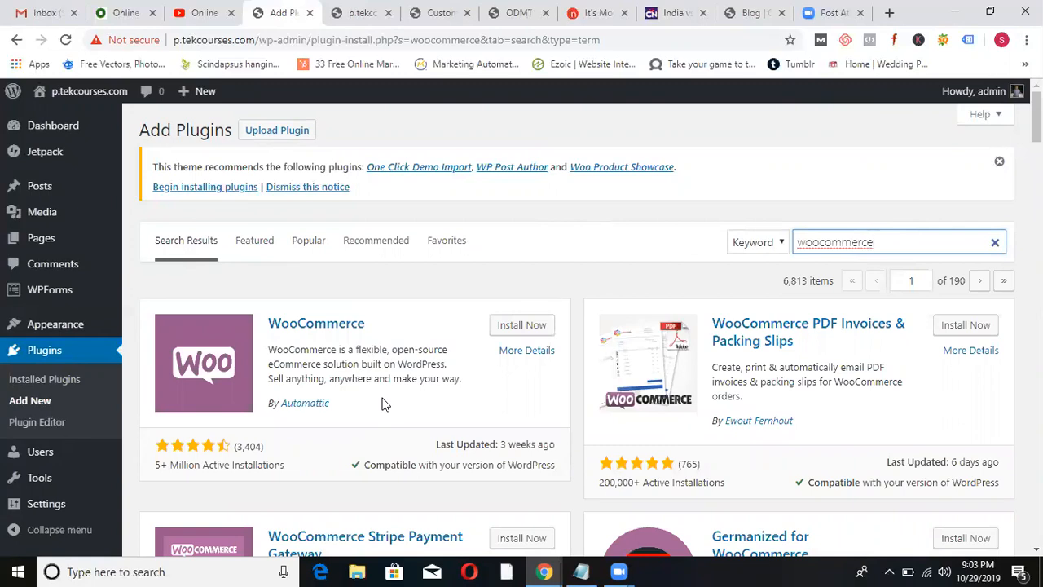
# Install and activate the WooCommerce plugin on p.tekcourses.com, then check the installed plugins and the new admin entries.
pyautogui.click(525, 333)
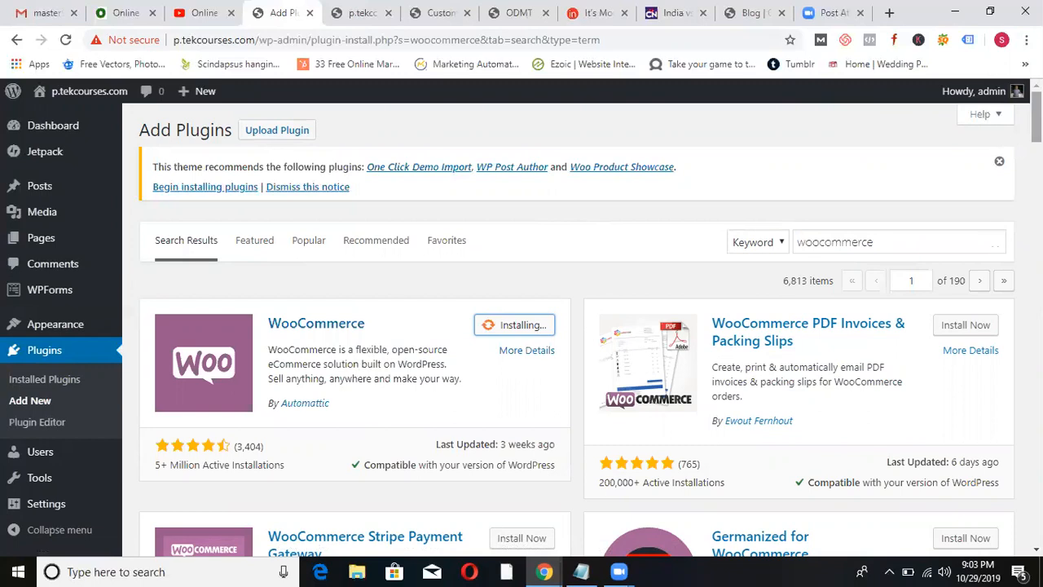
pyautogui.scroll(-1, 577, 326)
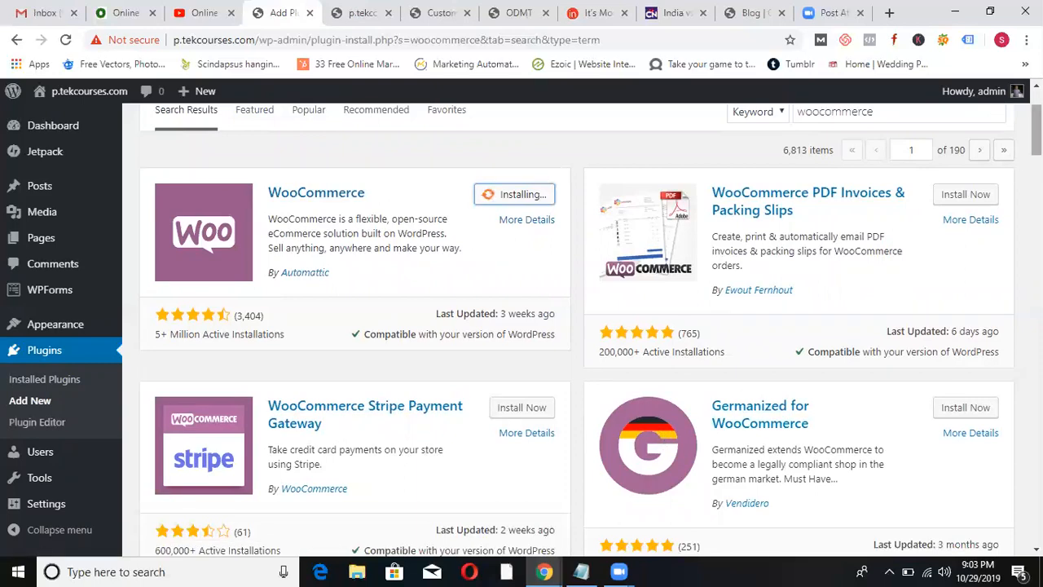
pyautogui.scroll(-7, 1013, 160)
pyautogui.scroll(8, 446, 295)
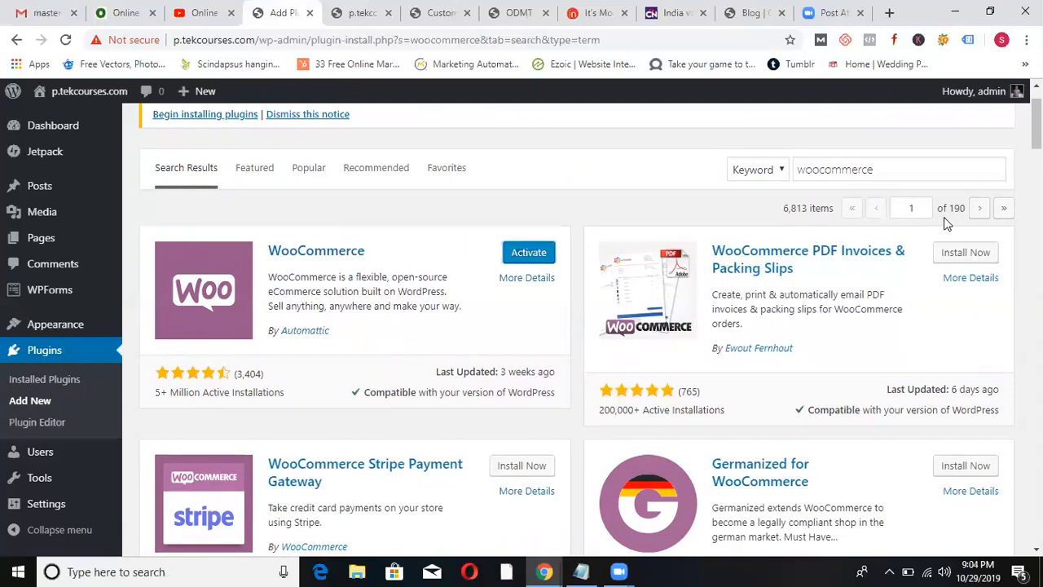
pyautogui.click(529, 254)
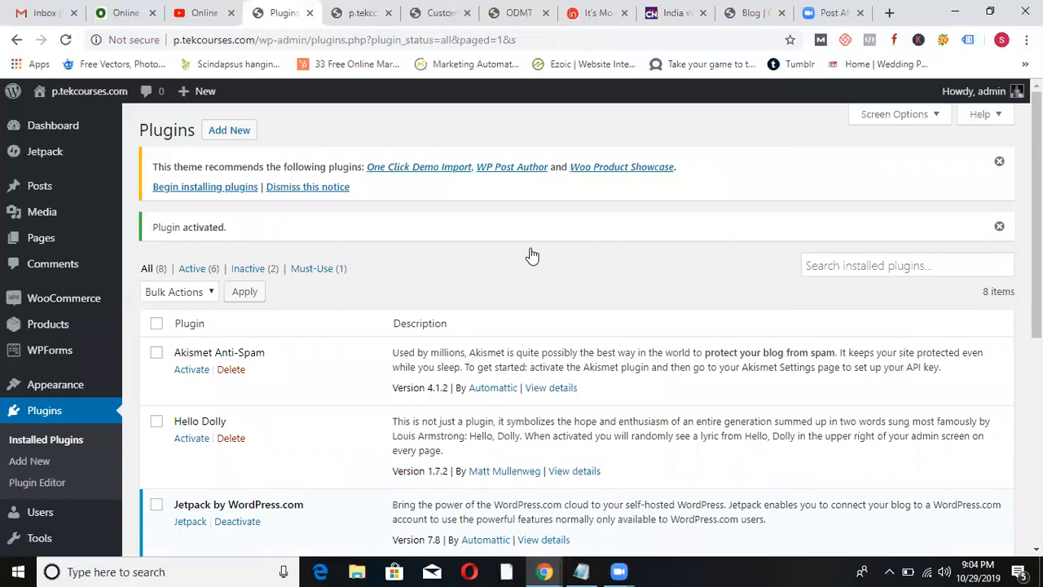
pyautogui.moveTo(1035, 152); pyautogui.dragTo(1001, 225)
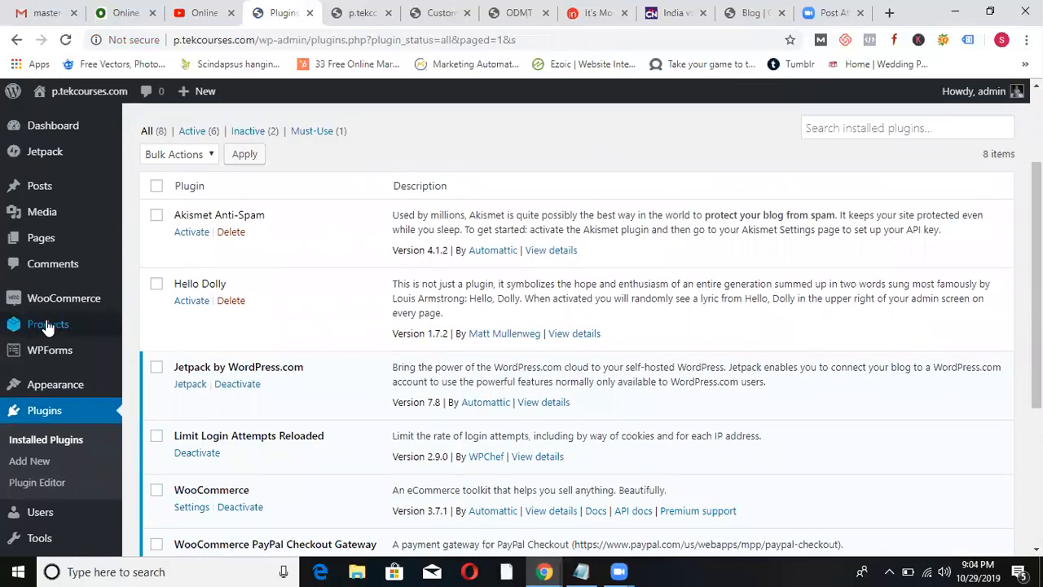
pyautogui.moveTo(53, 300)
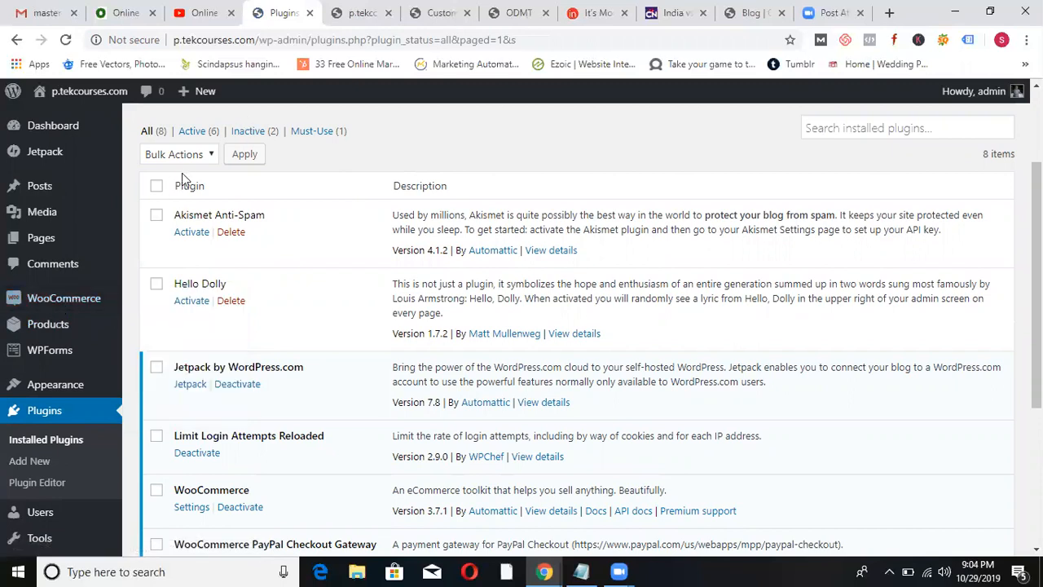
# Open the ODMT site's admin dashboard and close the two news article pages and the blog page.
pyautogui.click(507, 10)
pyautogui.moveTo(46, 96)
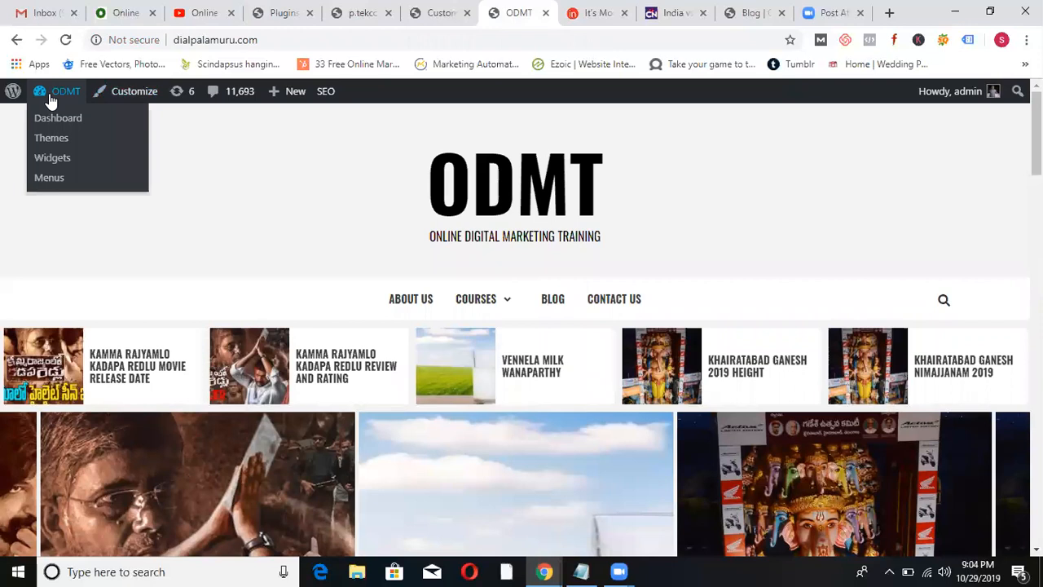
pyautogui.click(47, 127)
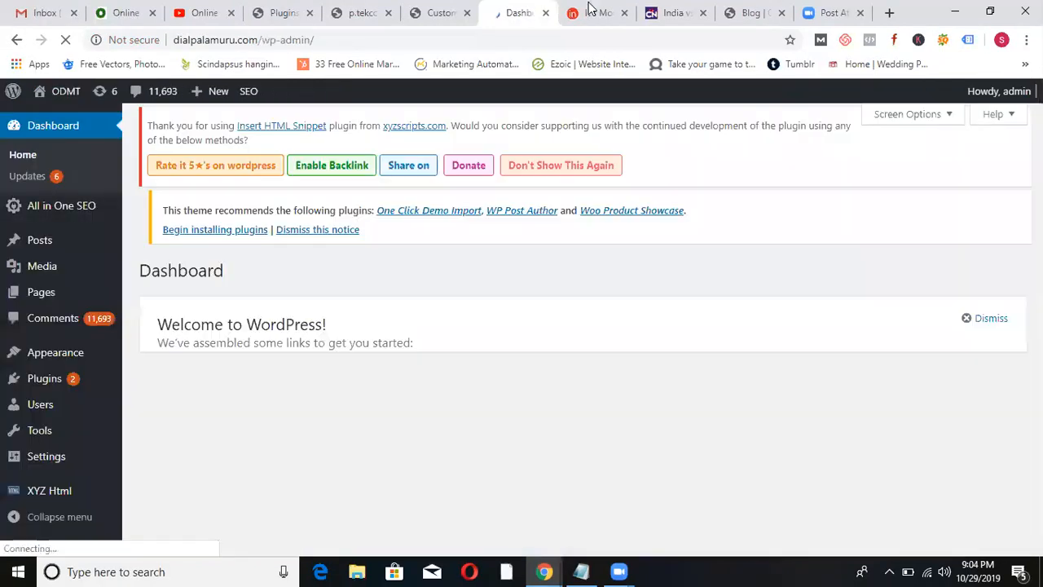
pyautogui.click(631, 14)
pyautogui.click(626, 14)
pyautogui.click(624, 13)
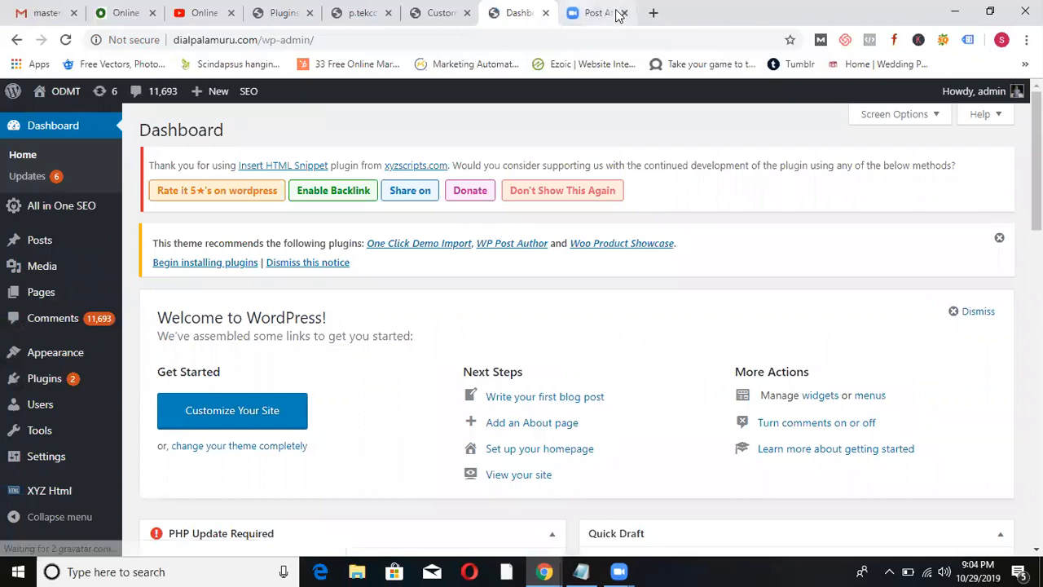
# Search for "woocommerce" among the plugins to add on the ODMT site, then install and activate WooCommerce.
pyautogui.click(36, 384)
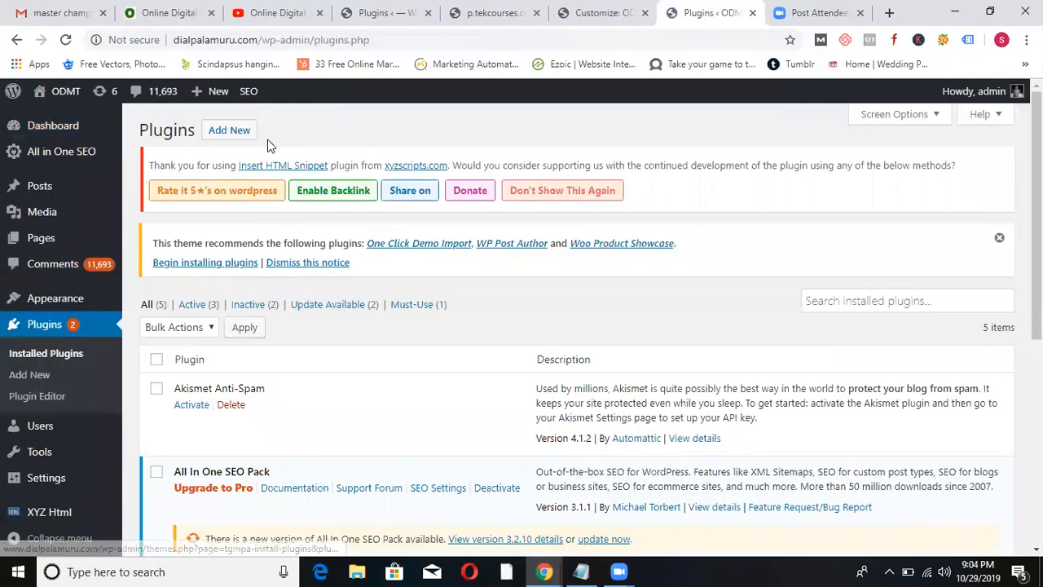
pyautogui.click(236, 135)
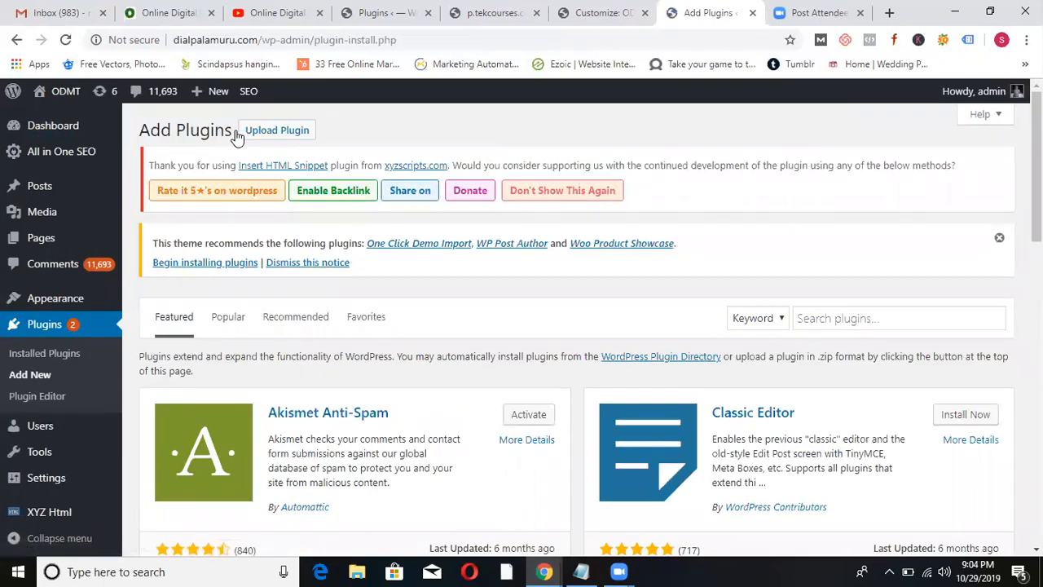
pyautogui.click(893, 319)
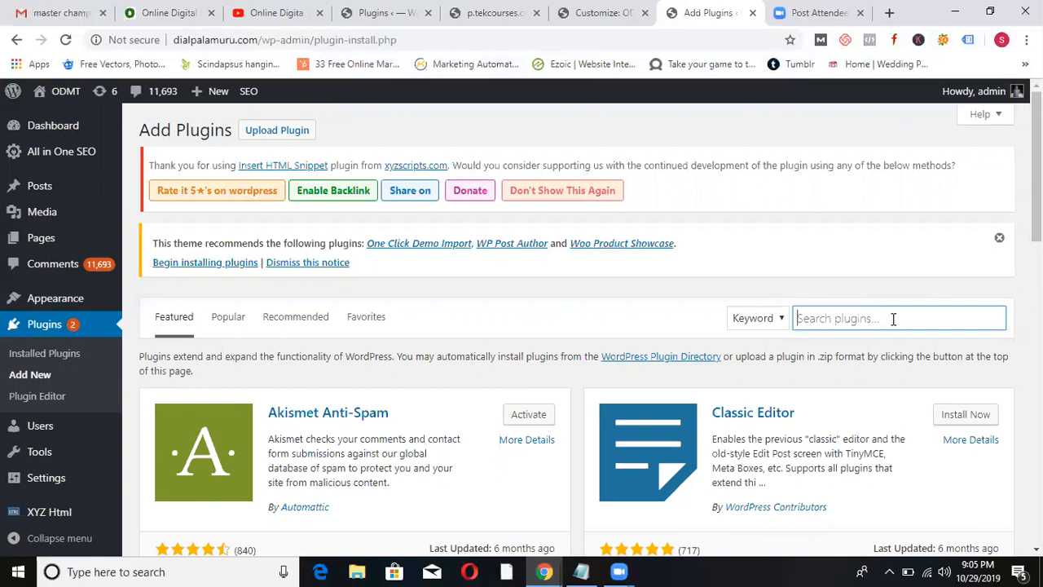
pyautogui.write('woocommerce')
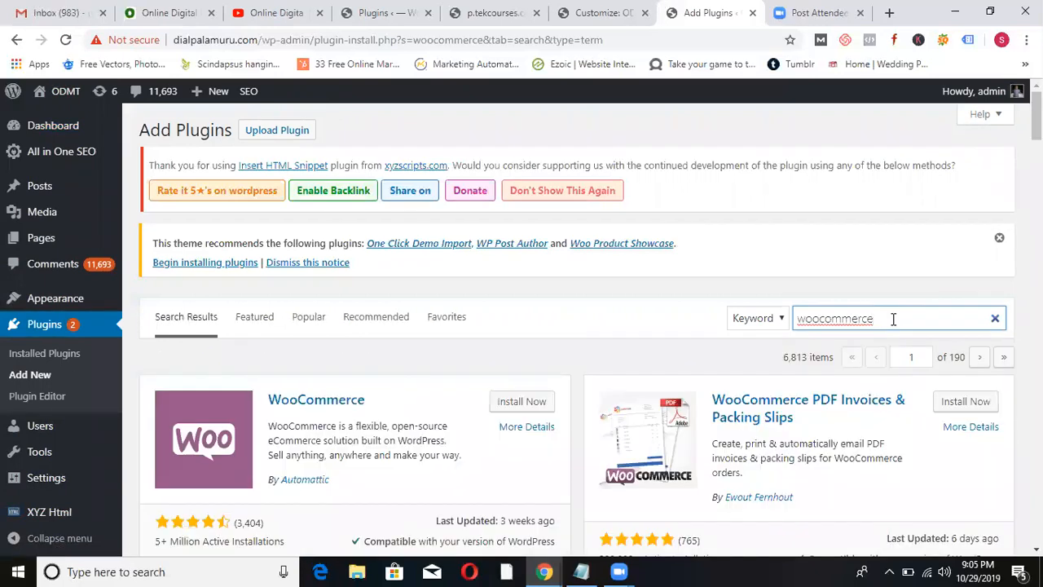
pyautogui.click(540, 403)
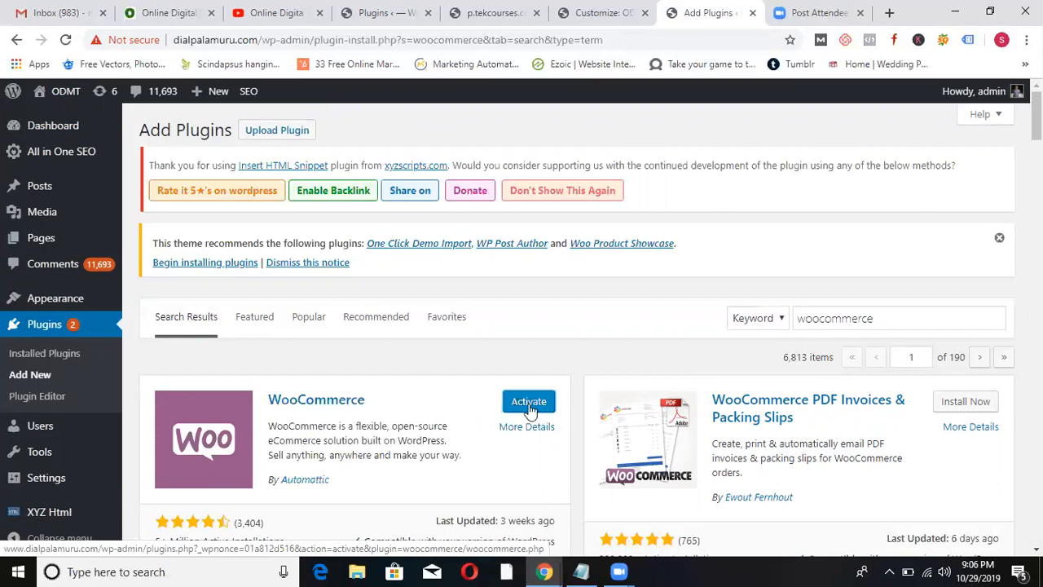
pyautogui.click(529, 410)
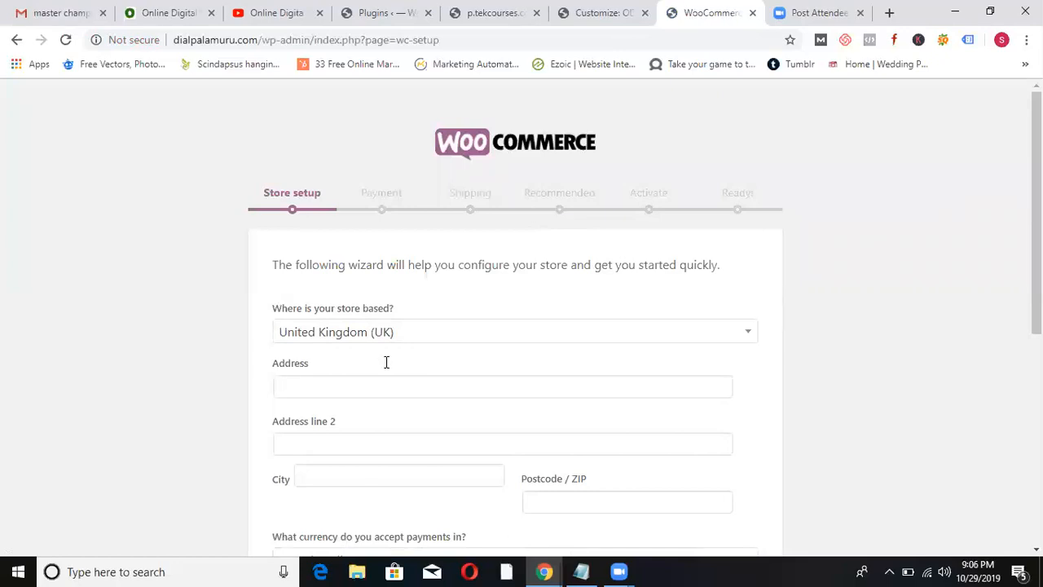
# Set the store's country to India in the WooCommerce setup wizard and fill in the first address line.
pyautogui.click(731, 333)
pyautogui.write('ind')
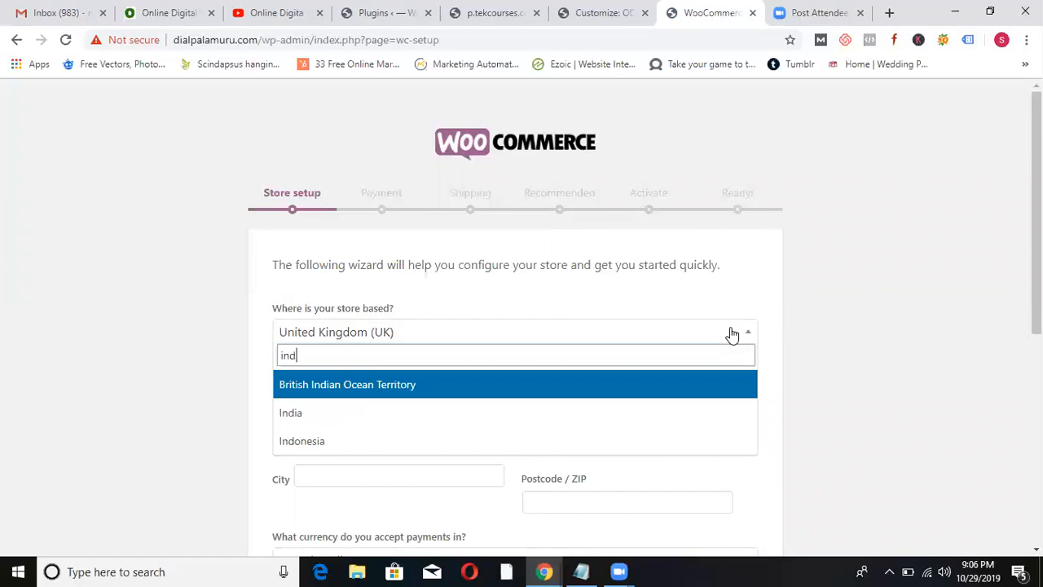
pyautogui.click(277, 421)
pyautogui.click(354, 382)
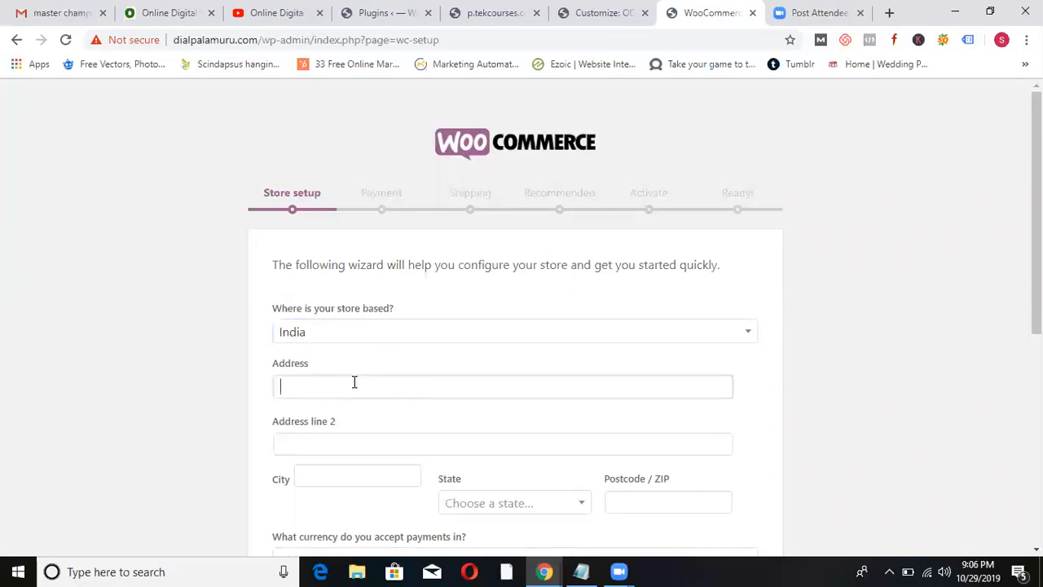
pyautogui.write('Panj')
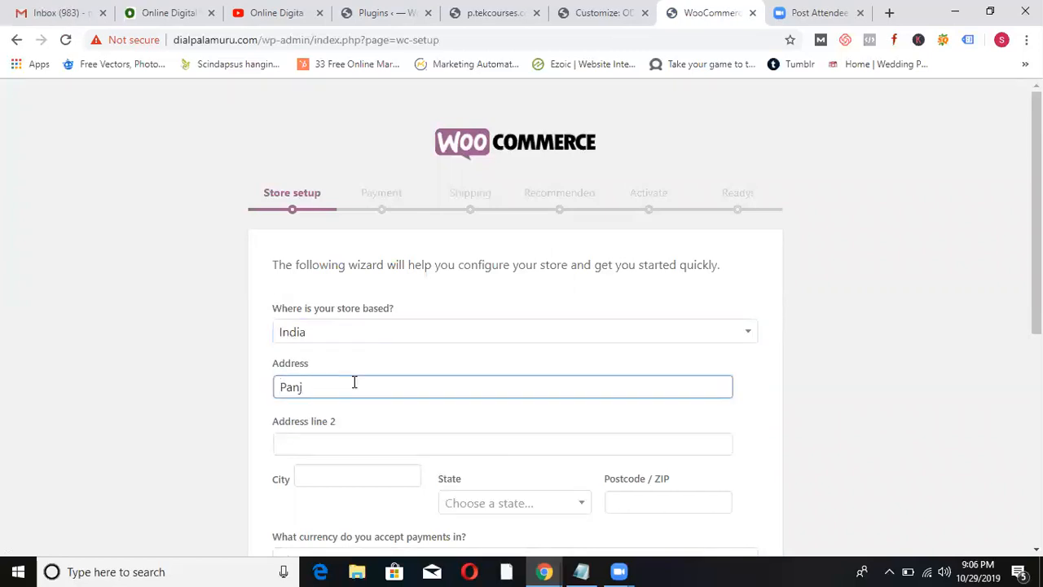
pyautogui.write('agutta')
# Complete the store's address by filling in the city, state and postcode.
pyautogui.click(336, 477)
pyautogui.write('Hyderabad')
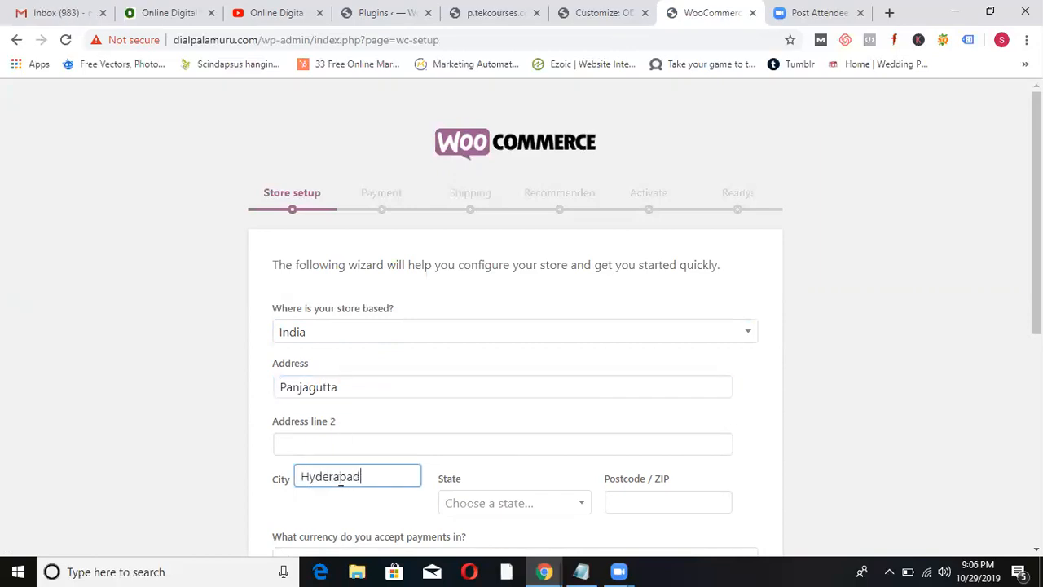
pyautogui.click(526, 504)
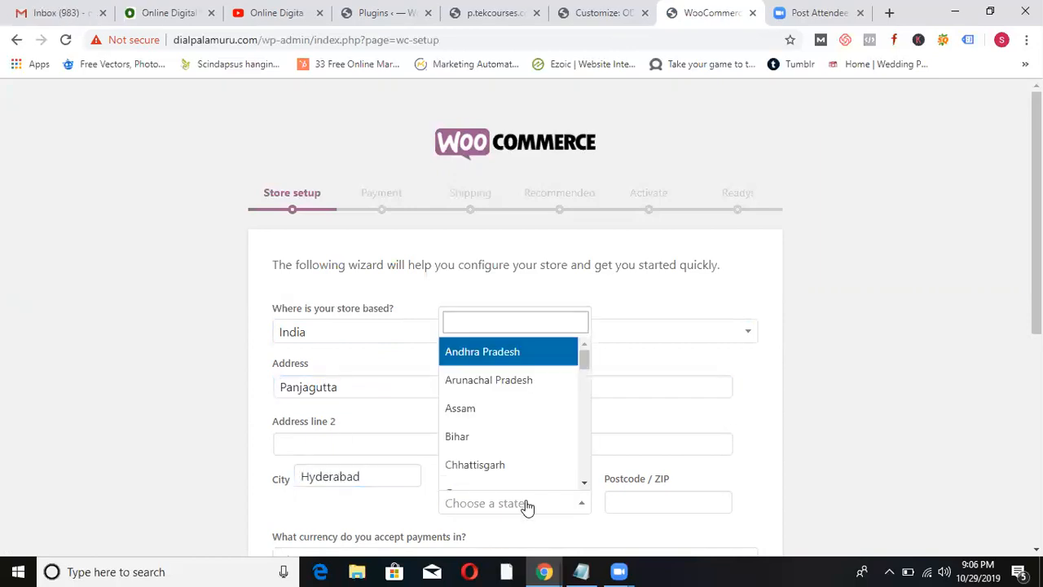
pyautogui.write('te')
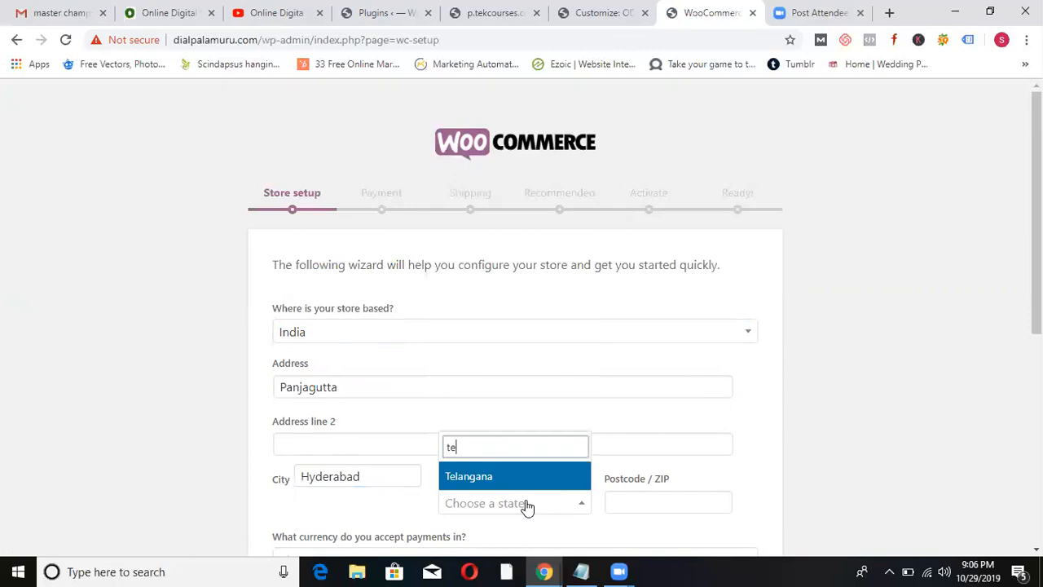
pyautogui.click(475, 474)
pyautogui.click(633, 494)
pyautogui.write('500089')
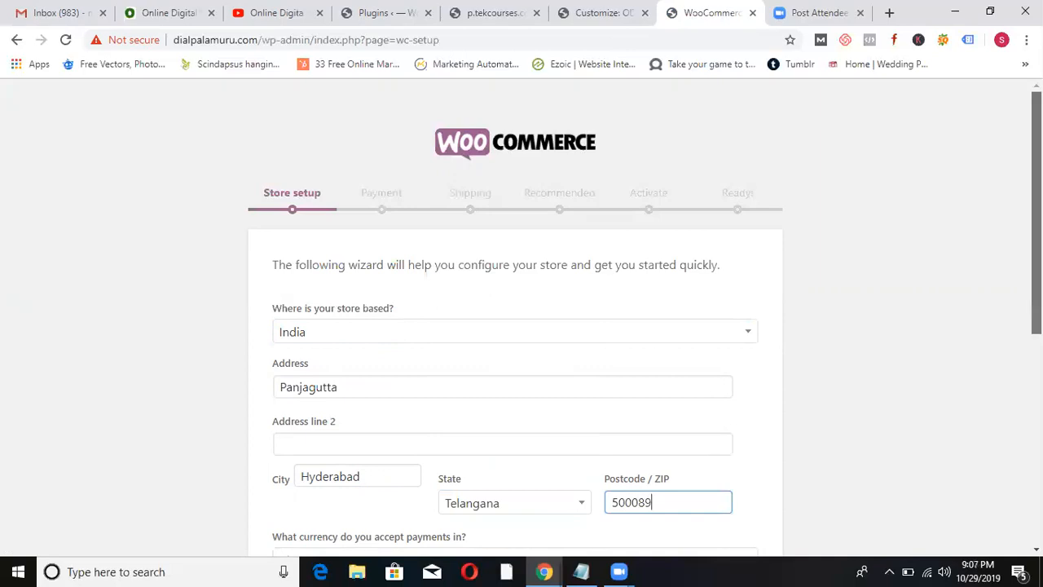
# Set the payment currency to Indian rupee (₹ INR), submit the store setup and review the payment options.
pyautogui.scroll(-2, 1004, 412)
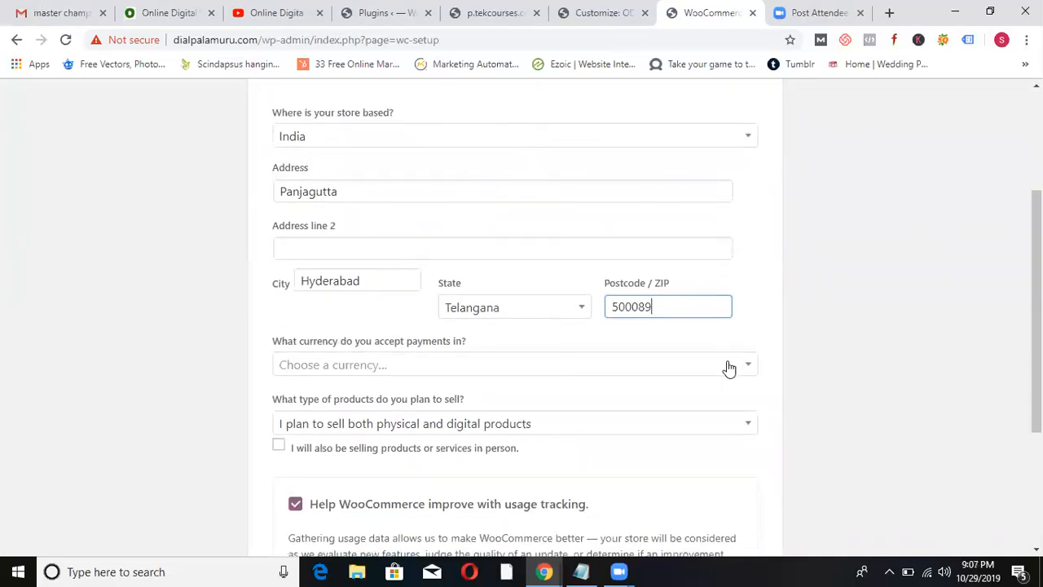
pyautogui.click(731, 372)
pyautogui.write('rupee')
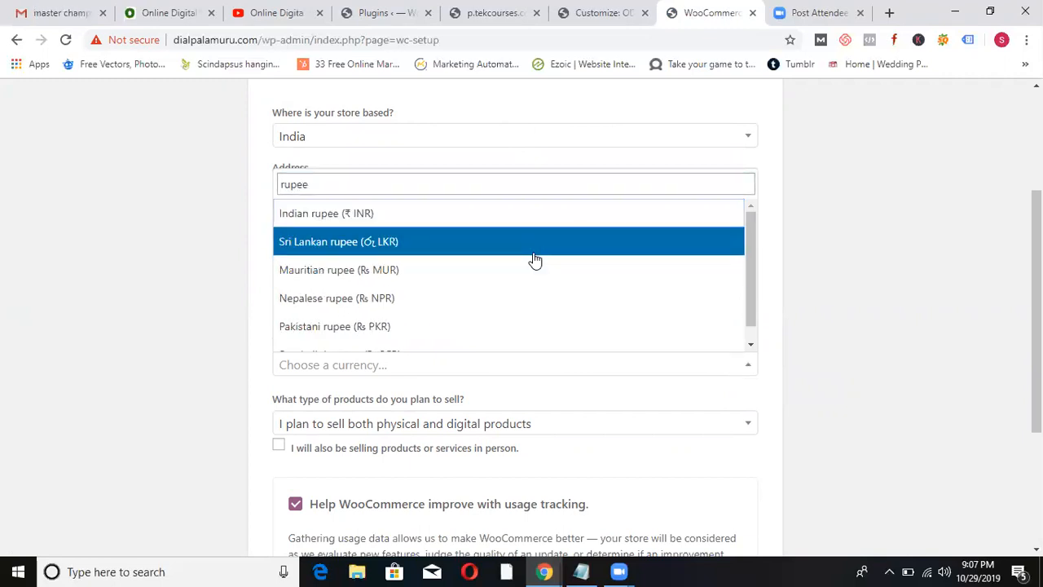
pyautogui.click(470, 218)
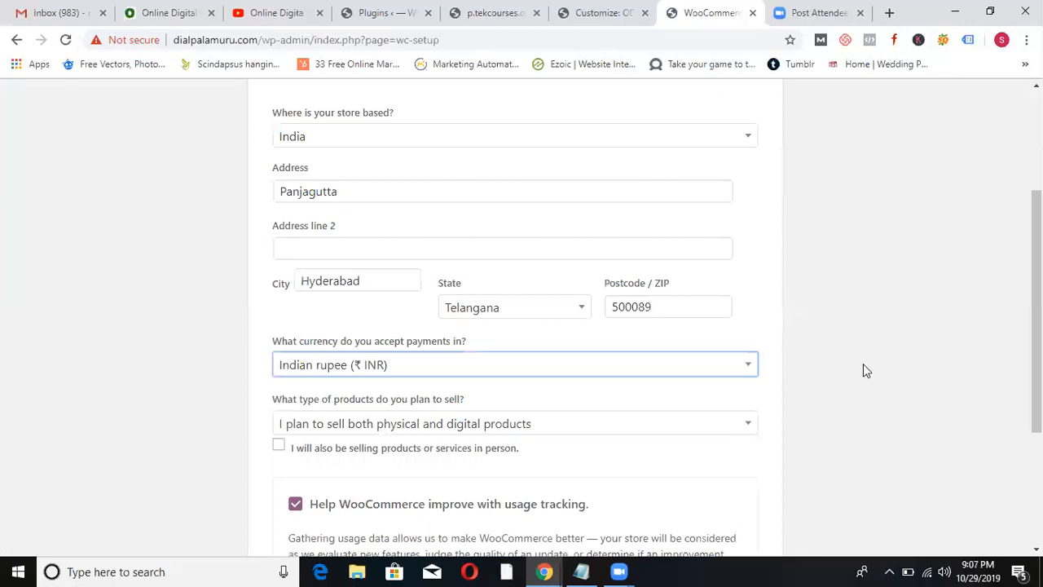
pyautogui.scroll(-2, 992, 321)
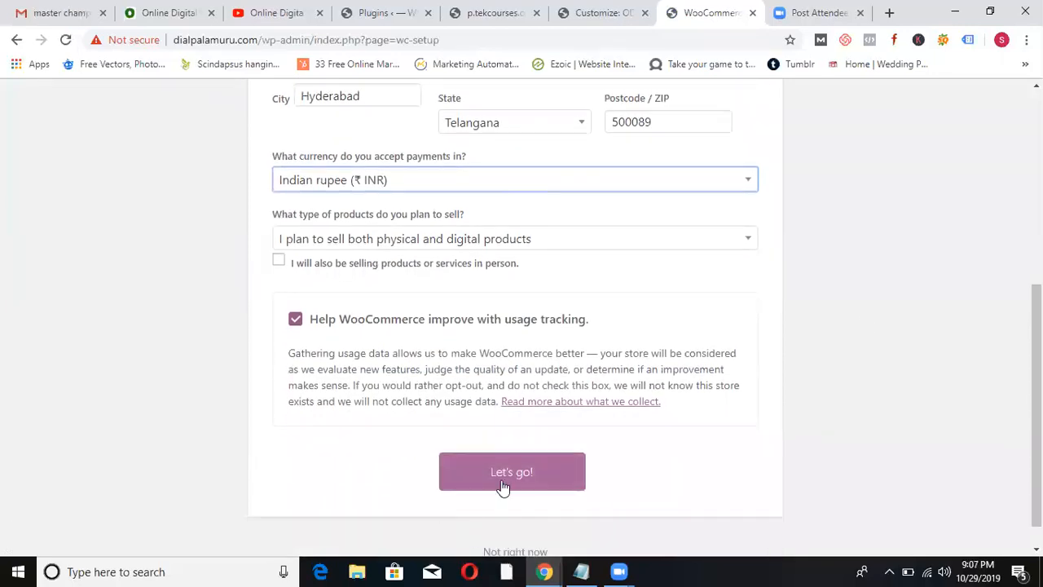
pyautogui.click(503, 484)
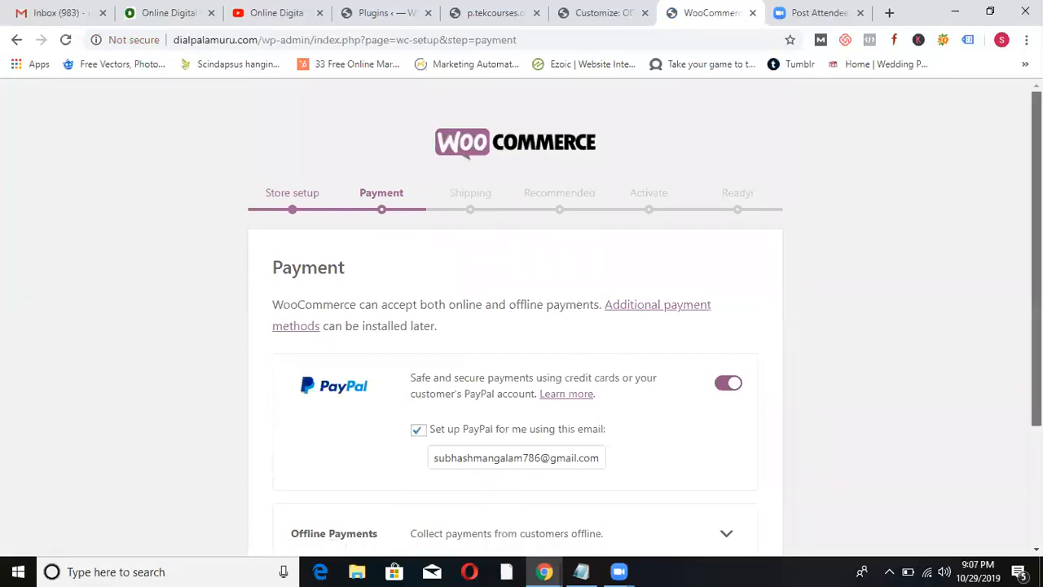
pyautogui.scroll(-2, 522, 326)
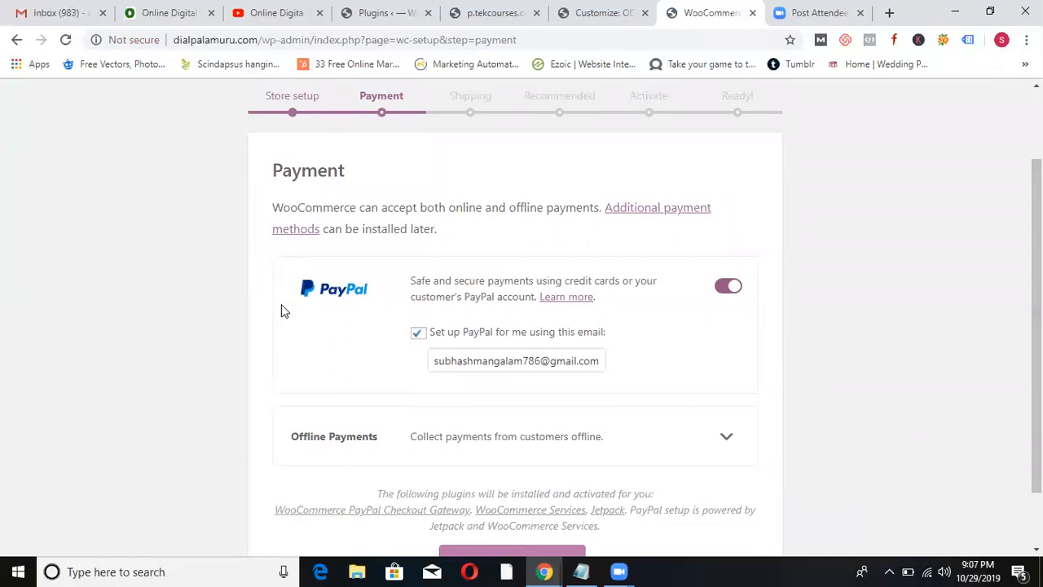
# Expand the offline payment methods in the WooCommerce payment setup and enable cash on delivery.
pyautogui.scroll(-1, 845, 288)
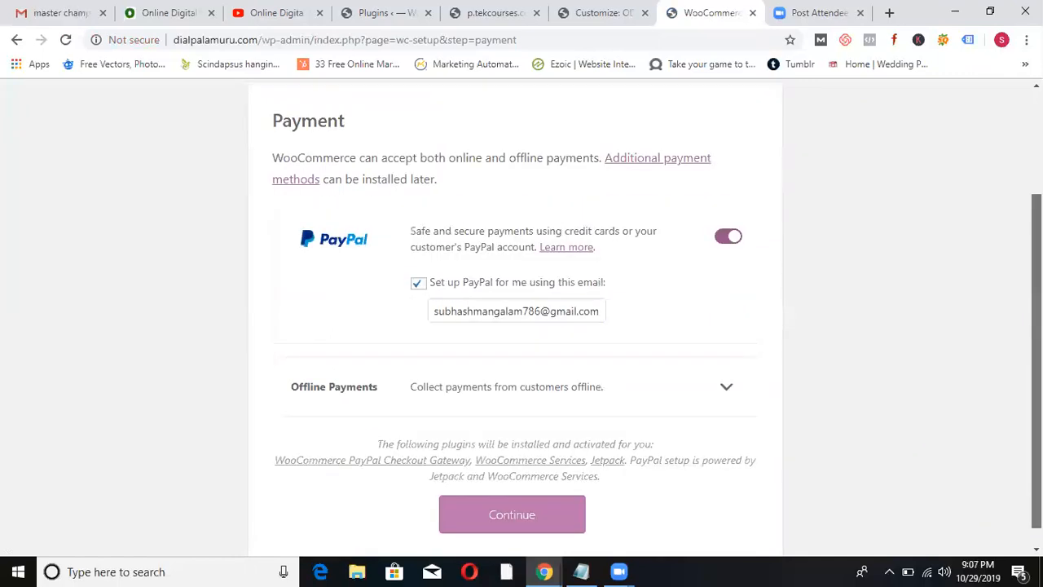
pyautogui.click(728, 369)
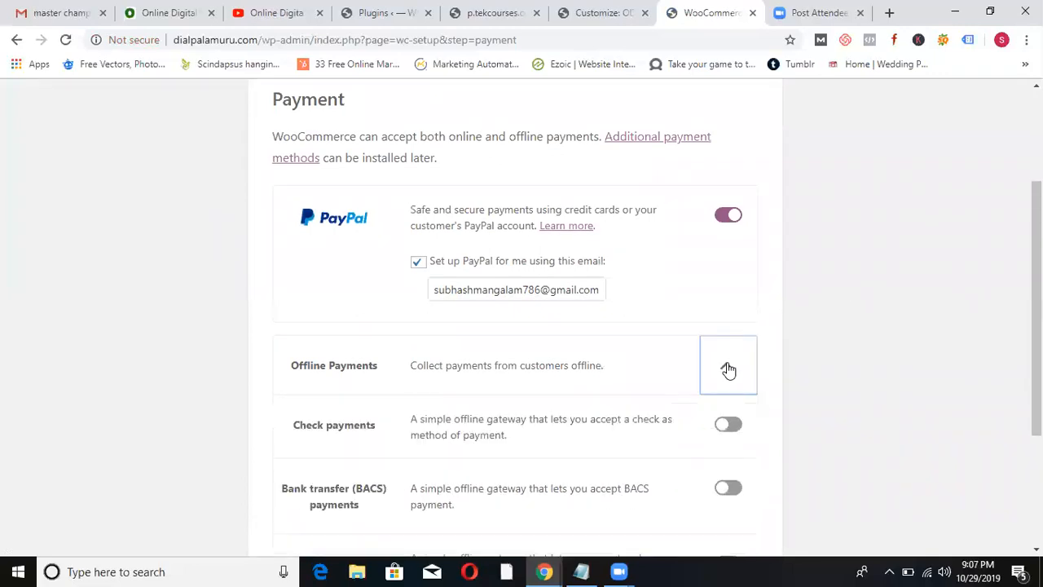
pyautogui.scroll(-2, 1013, 338)
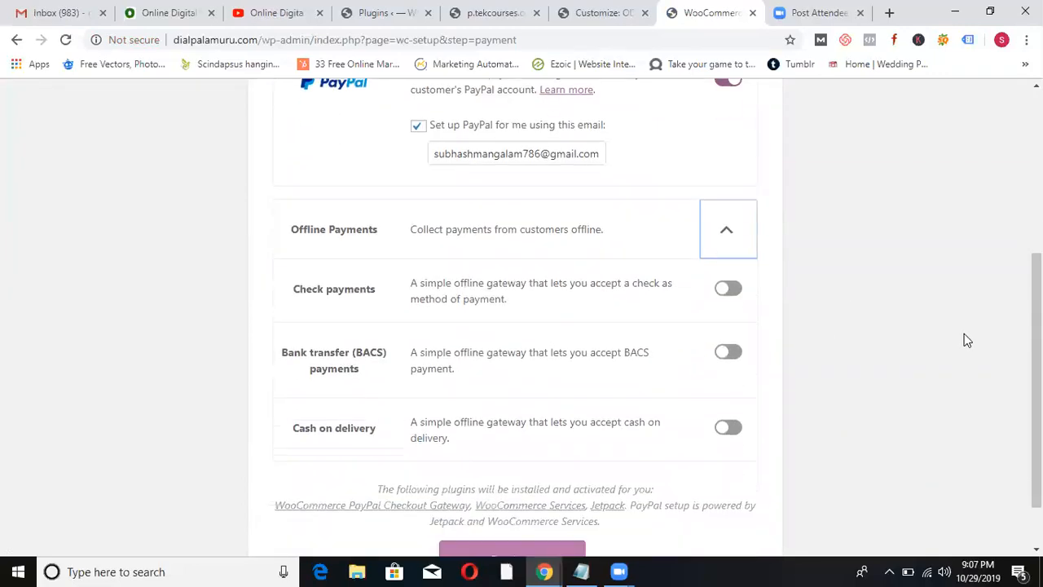
pyautogui.click(729, 428)
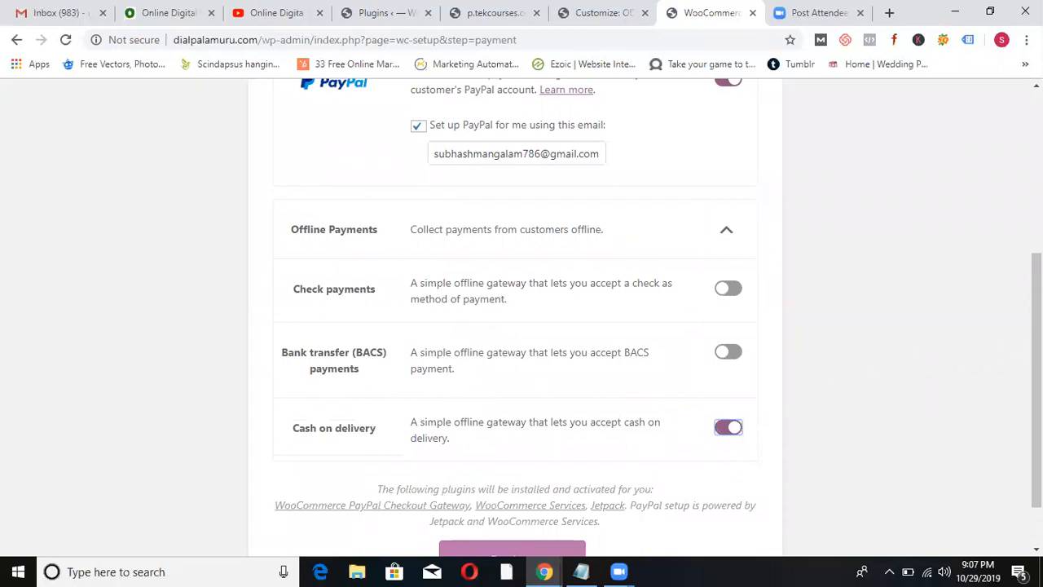
pyautogui.moveTo(1036, 382); pyautogui.dragTo(1037, 325)
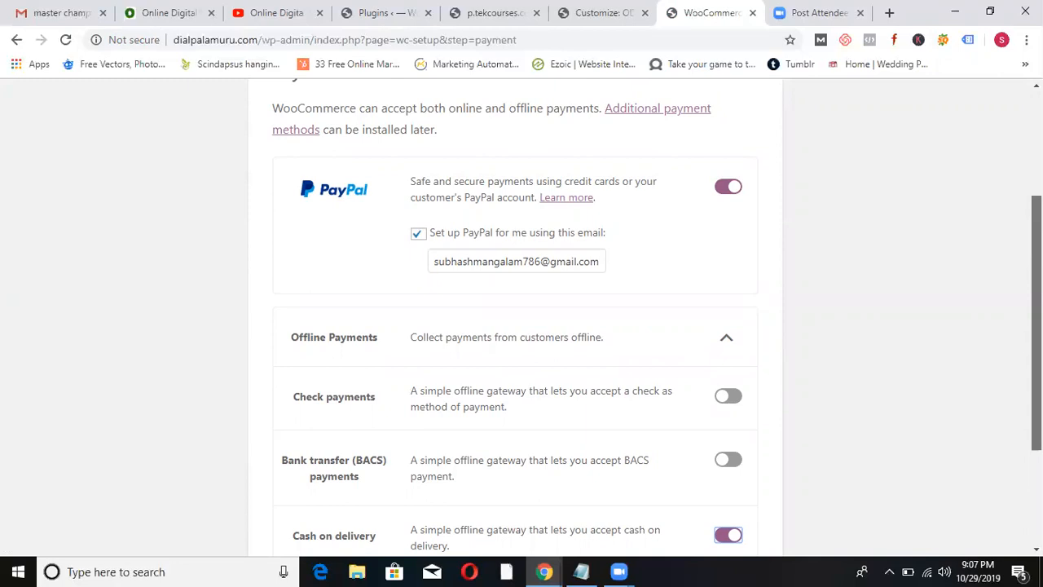
pyautogui.moveTo(1036, 324); pyautogui.dragTo(1037, 299)
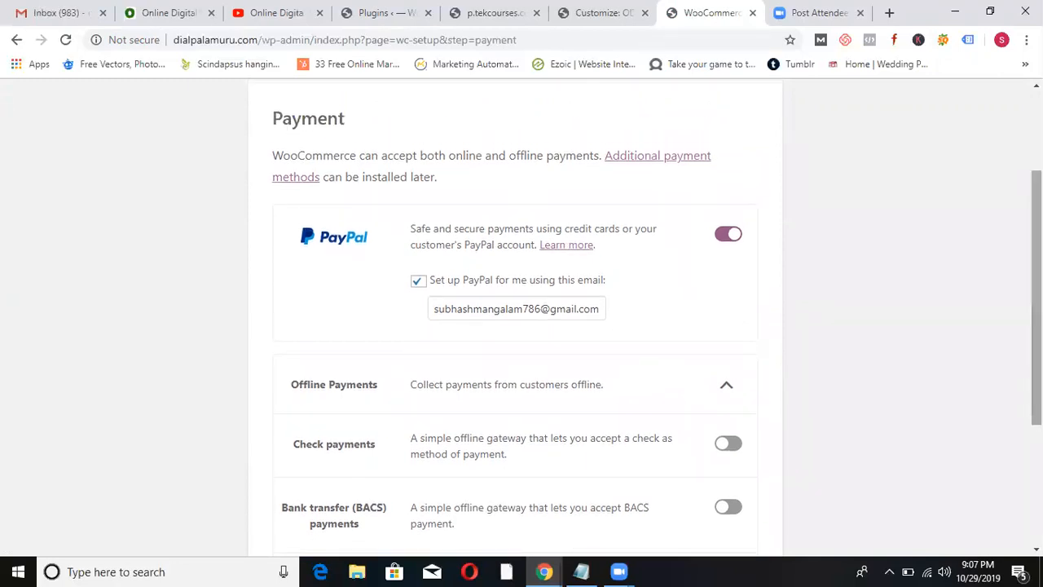
# Search Google for "payment gateway providers" in a new browser tab and look through the results.
pyautogui.click(794, 12)
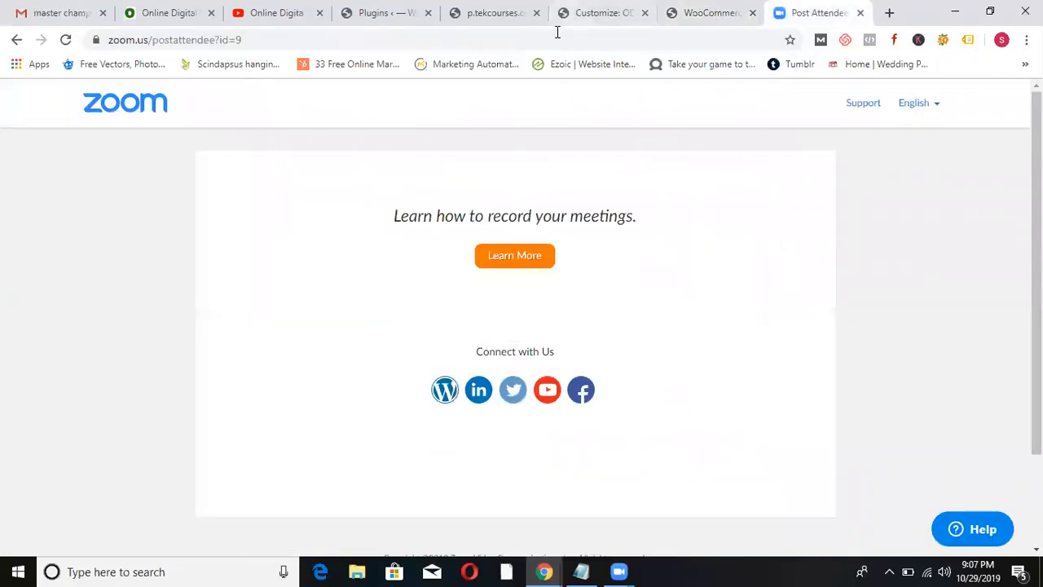
pyautogui.click(888, 14)
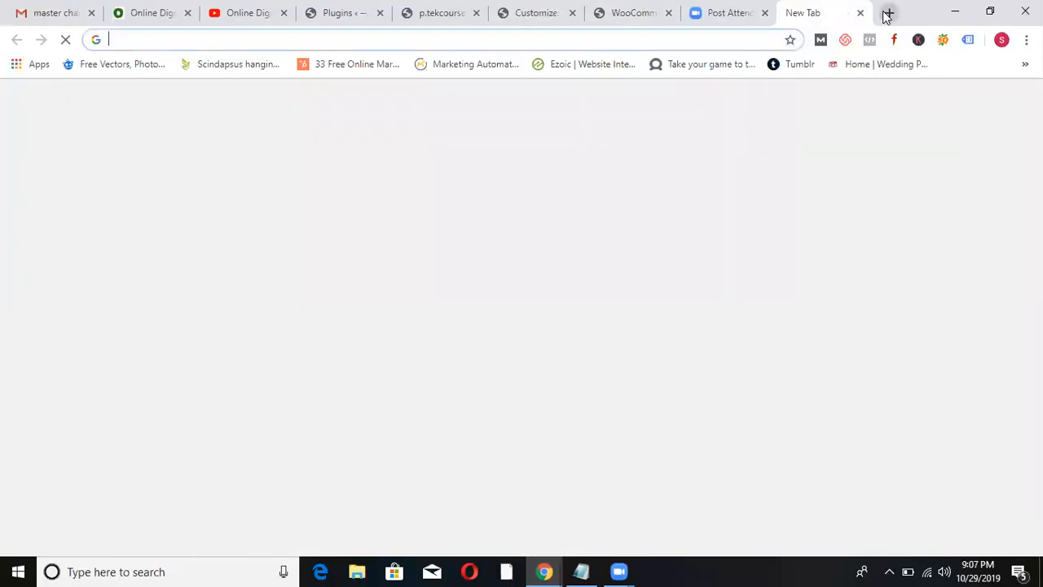
pyautogui.write('payment gateway providers')
pyautogui.press('Return')
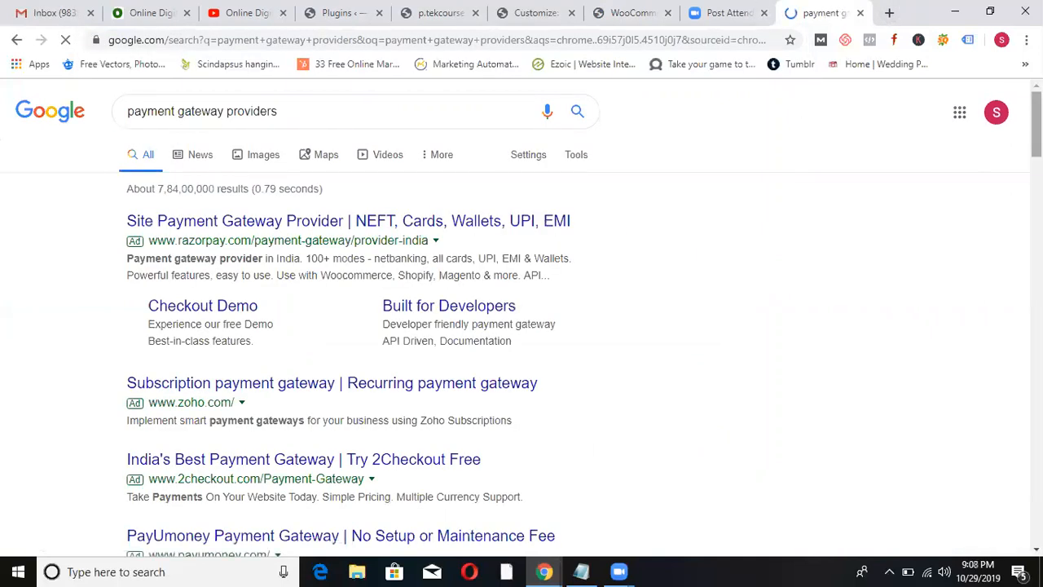
pyautogui.scroll(-3, 522, 326)
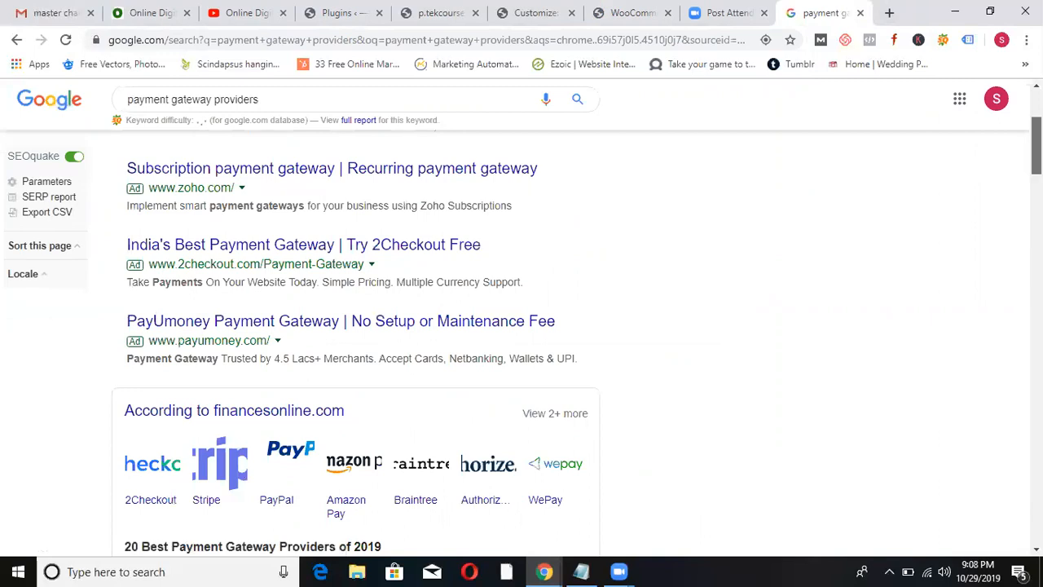
pyautogui.scroll(-1, 220, 410)
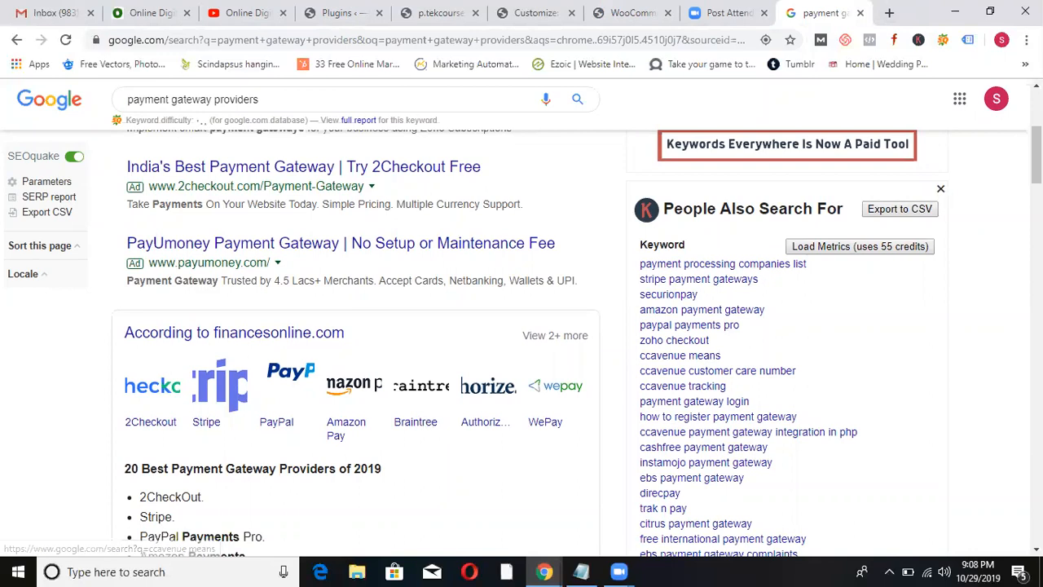
# Look up Stripe from the listed gateway providers, open its website and view its pricing.
pyautogui.click(201, 428)
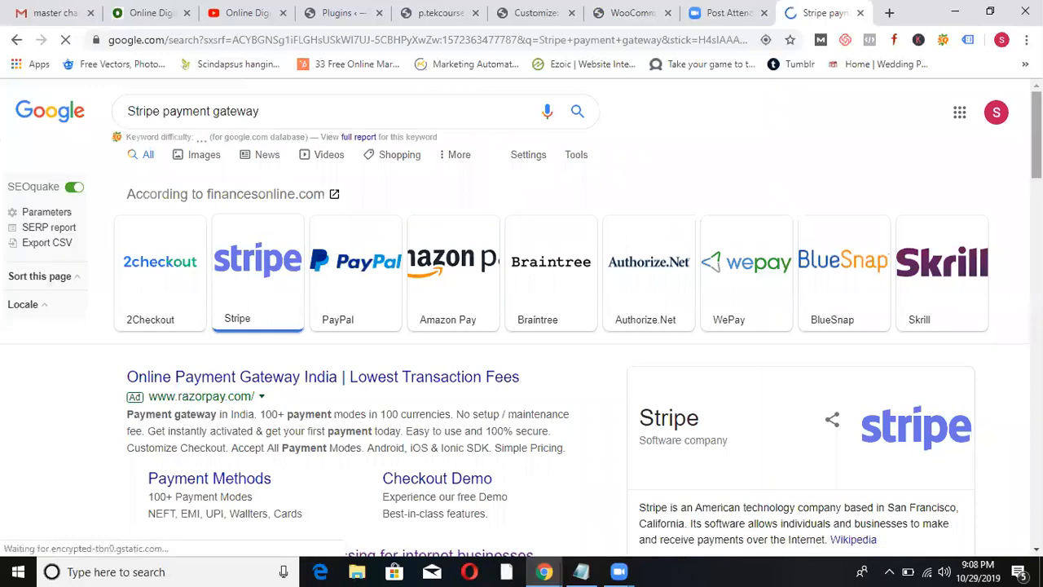
pyautogui.scroll(-2, 318, 440)
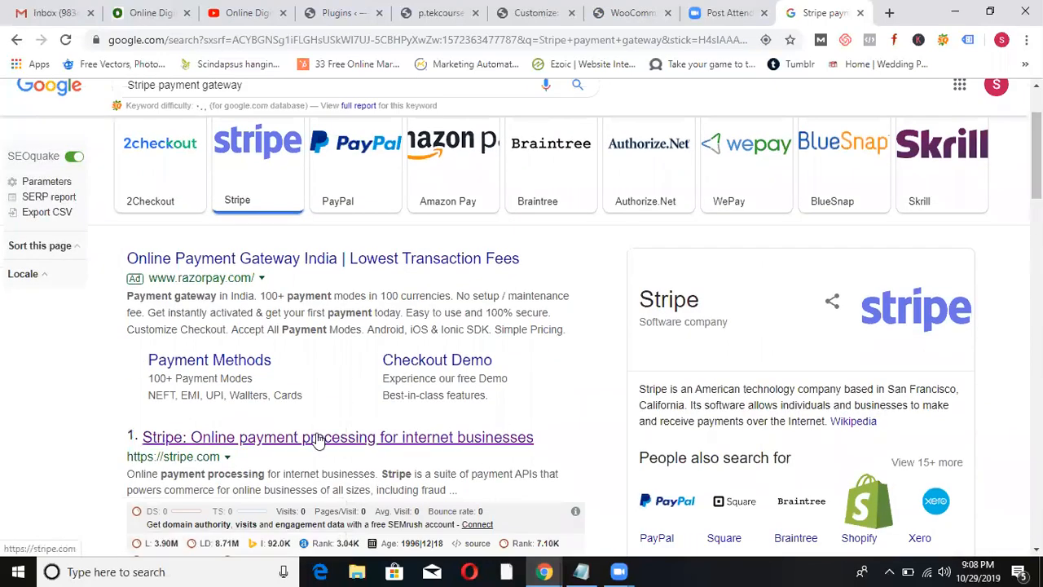
pyautogui.click(318, 438)
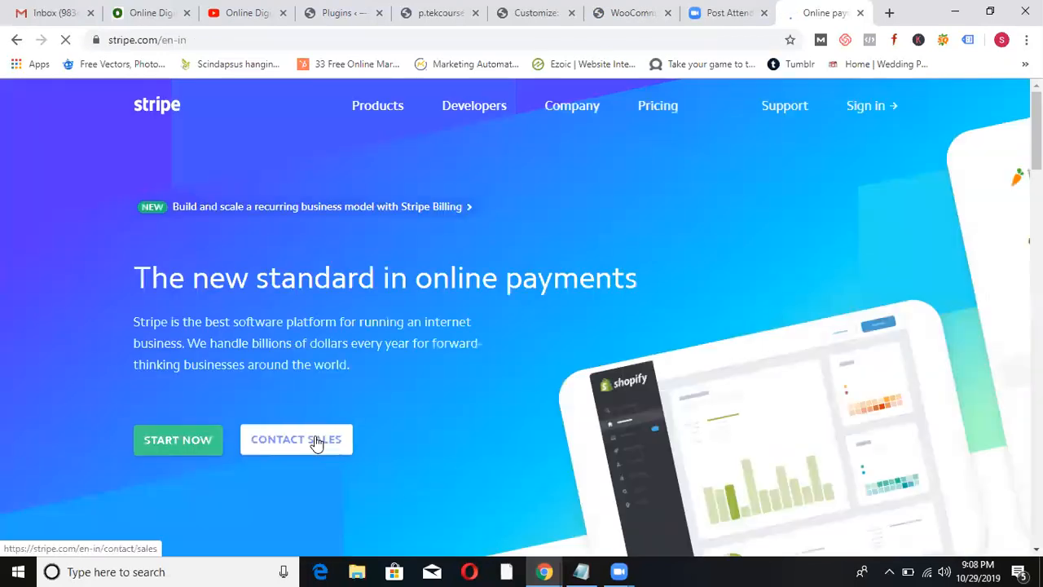
pyautogui.click(659, 107)
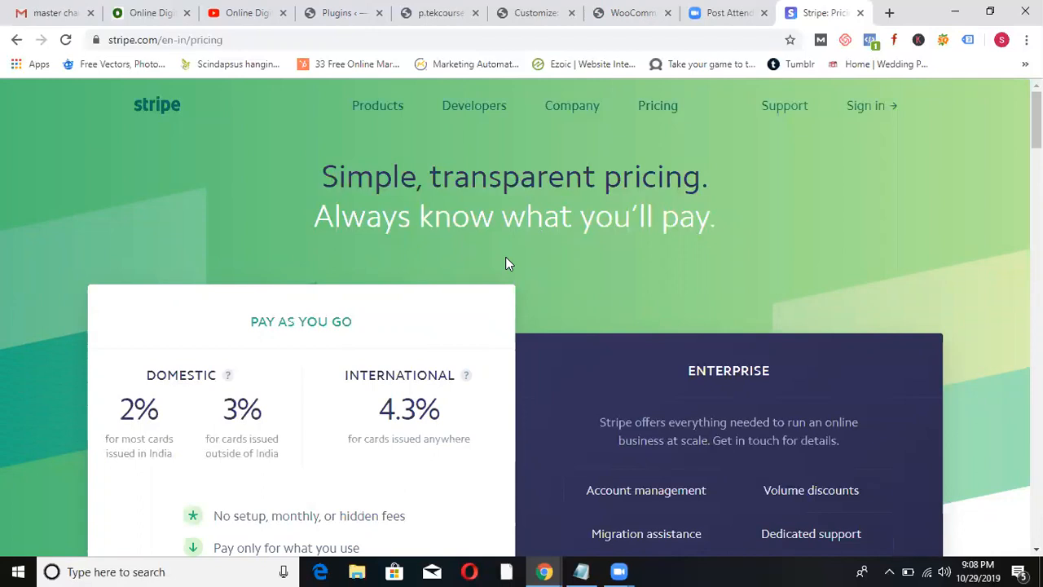
# Compare the payment methods in the WooCommerce setup with Stripe's pricing and developer resources.
pyautogui.click(626, 16)
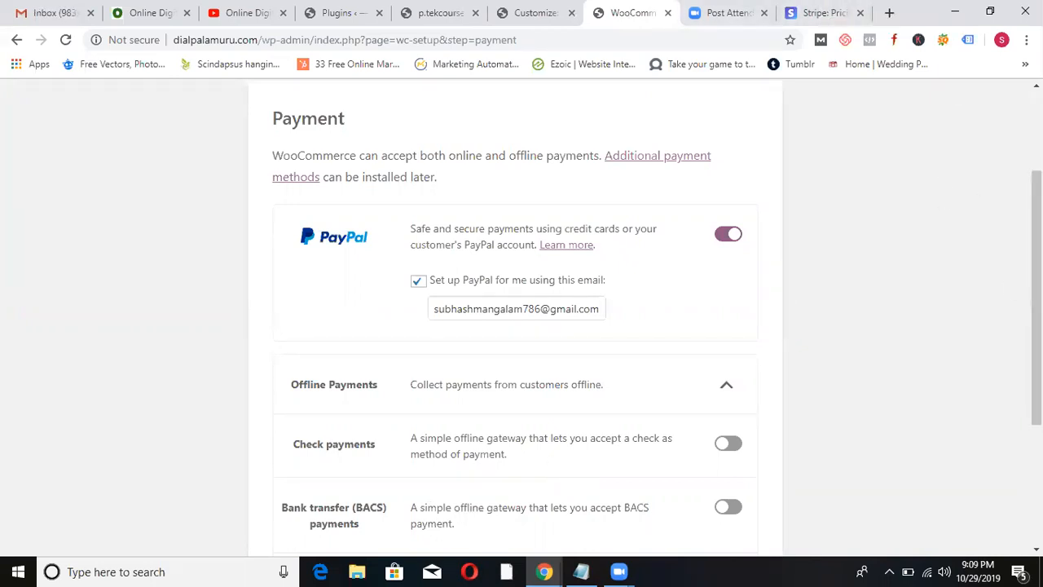
pyautogui.click(803, 12)
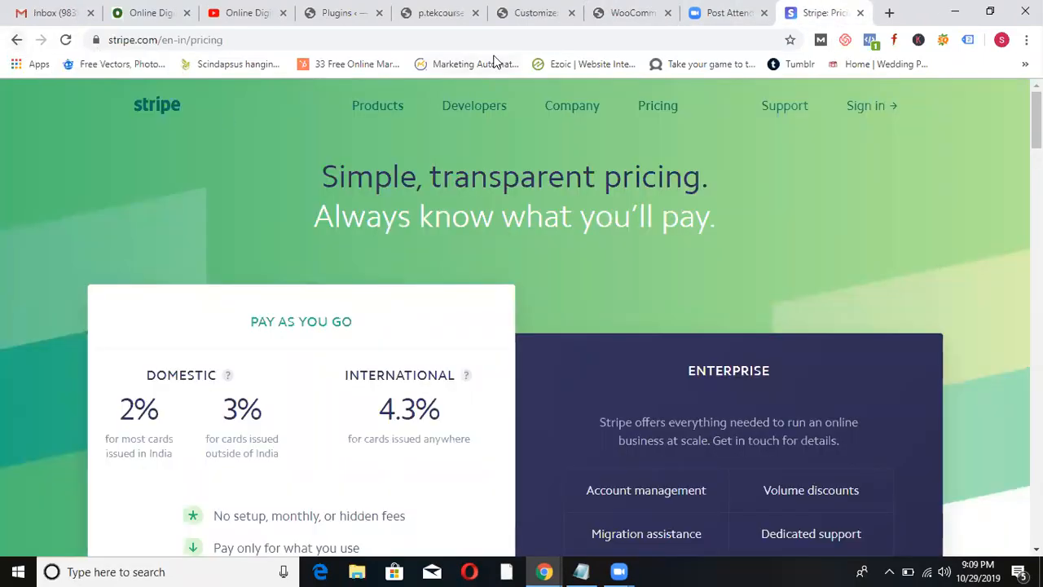
pyautogui.click(624, 10)
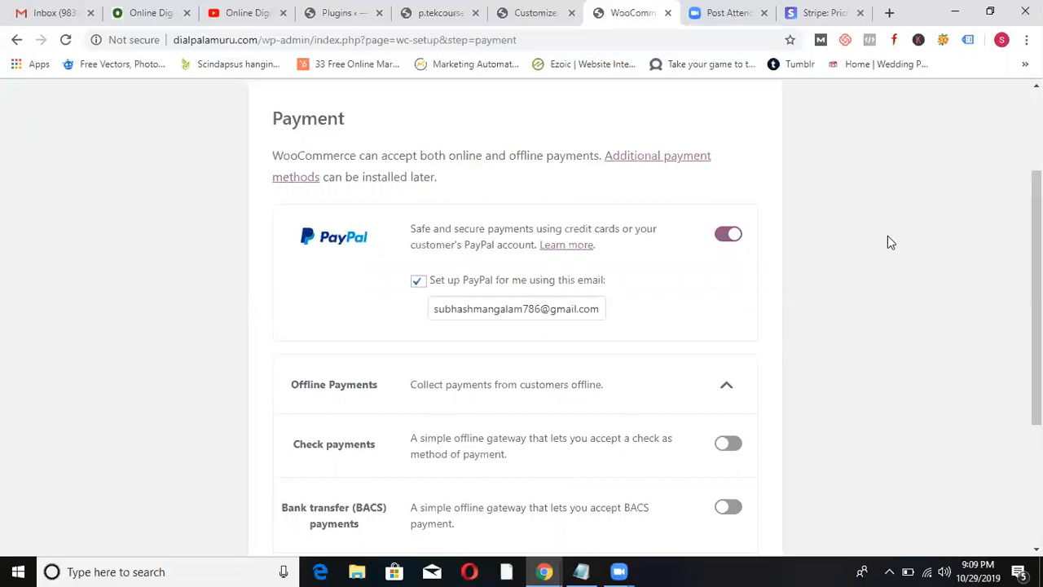
pyautogui.moveTo(1036, 239); pyautogui.dragTo(1035, 295)
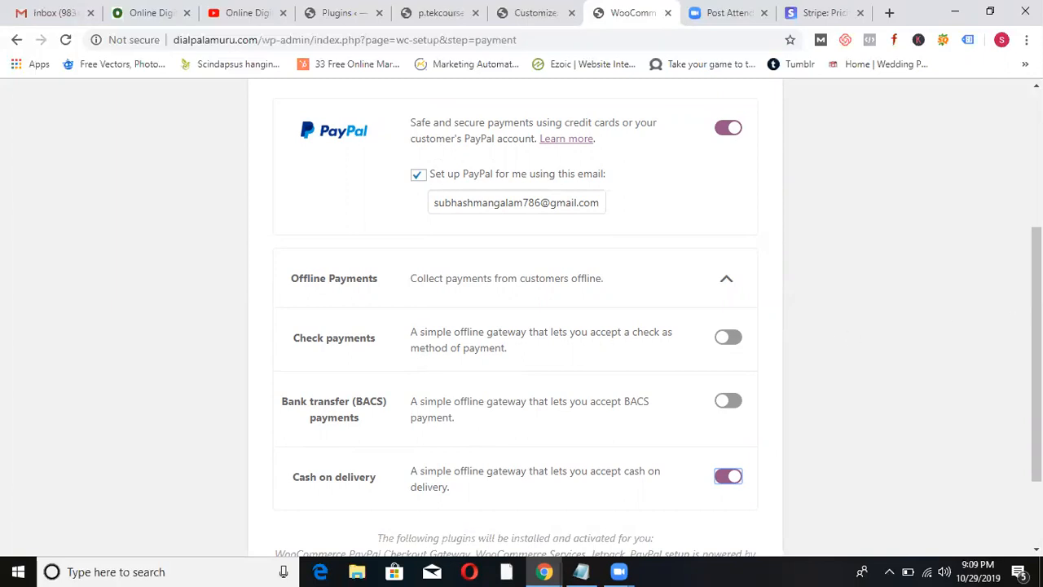
pyautogui.scroll(-1, 521, 326)
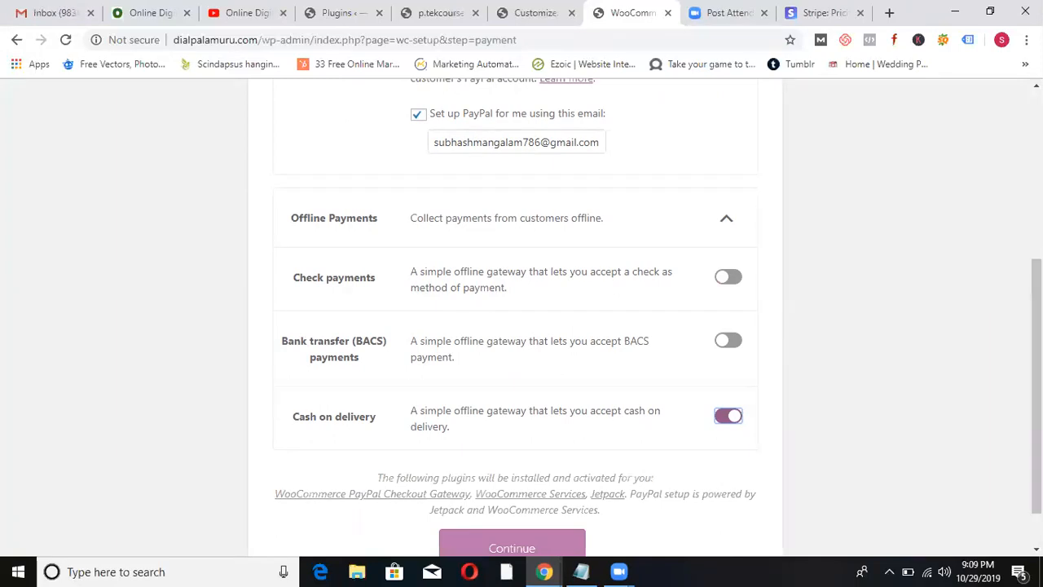
pyautogui.click(826, 13)
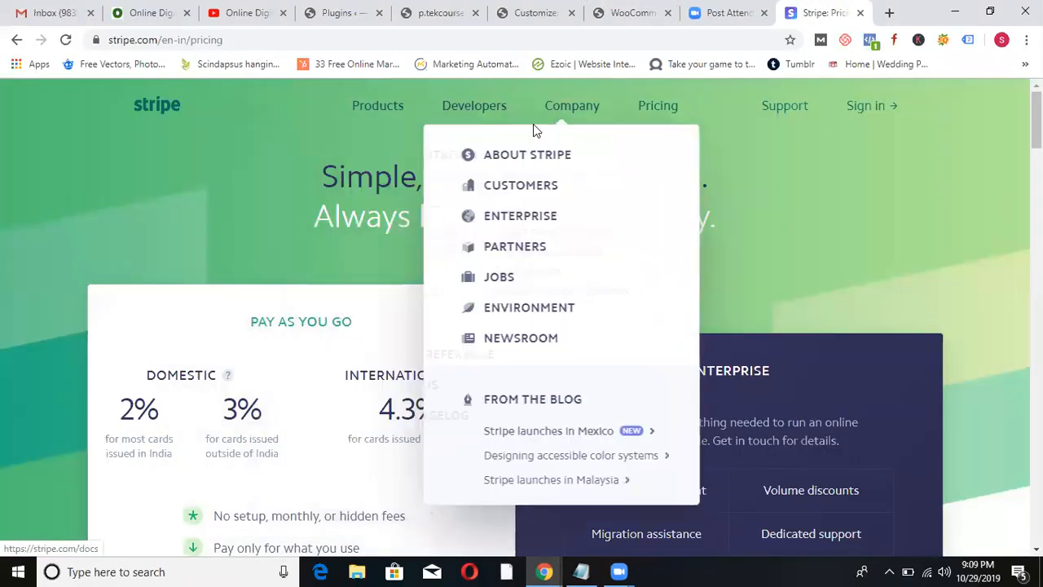
pyautogui.moveTo(487, 107)
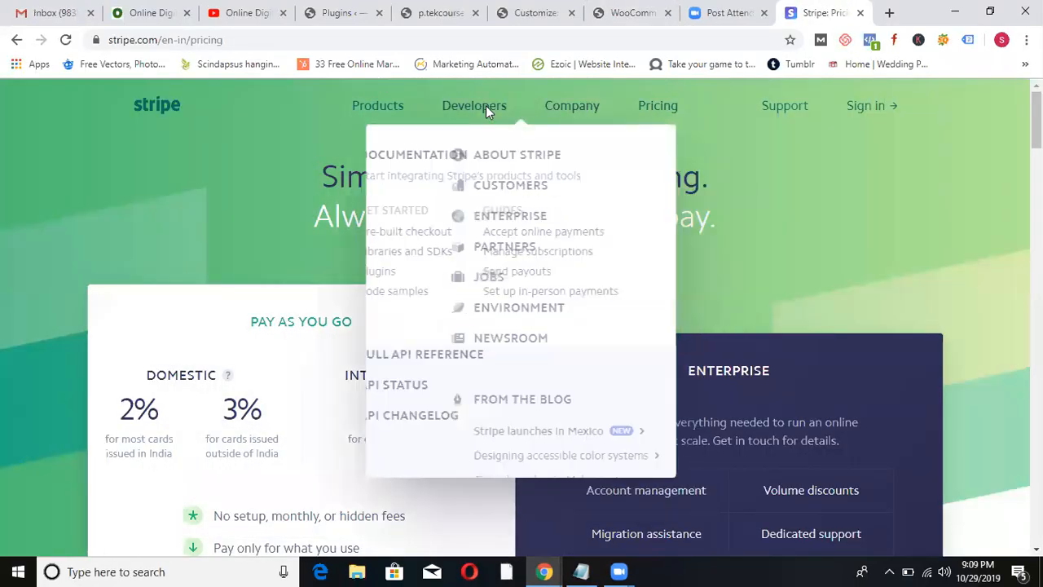
# Return to the WooCommerce setup wizard and submit the payment setup with PayPal and cash on delivery enabled.
pyautogui.click(633, 13)
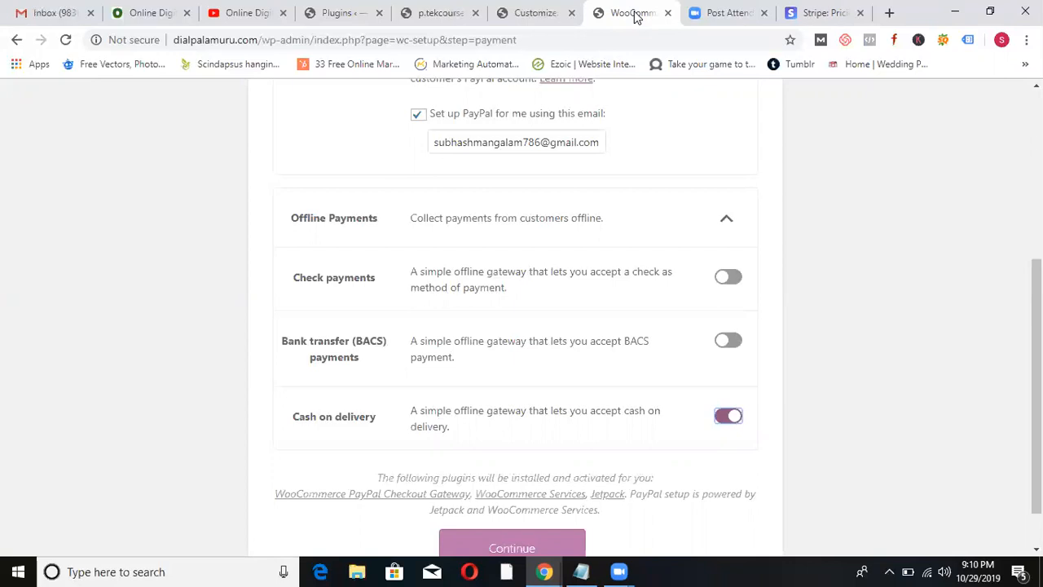
pyautogui.moveTo(1036, 387); pyautogui.dragTo(1037, 416)
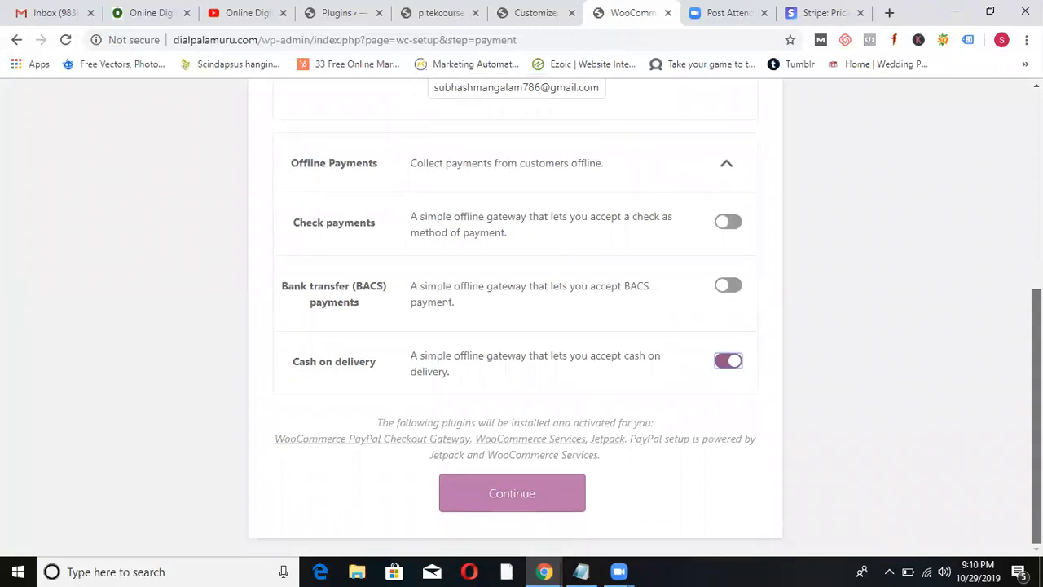
pyautogui.click(504, 493)
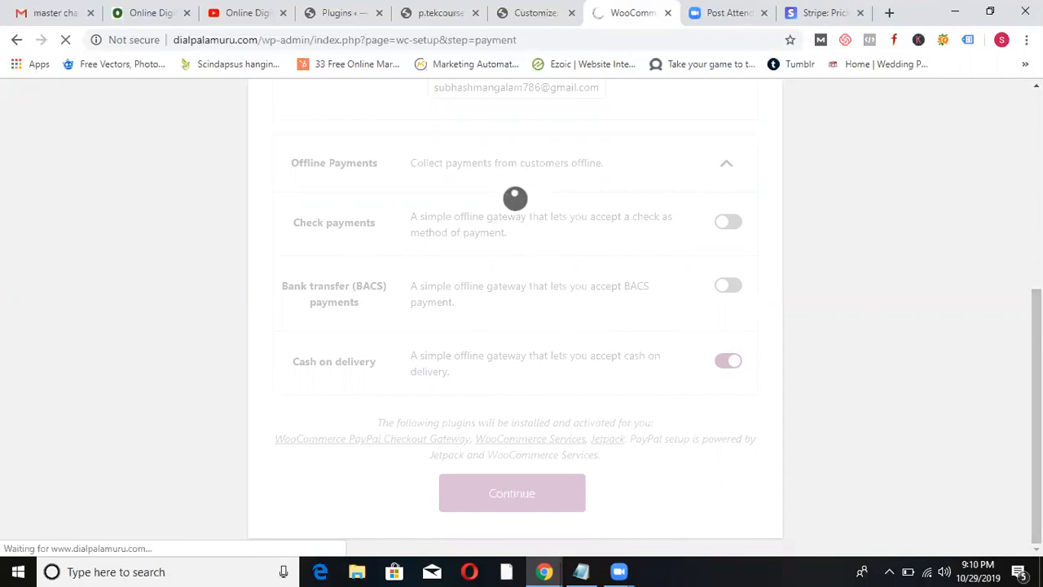
pyautogui.moveTo(1037, 352); pyautogui.dragTo(1037, 160)
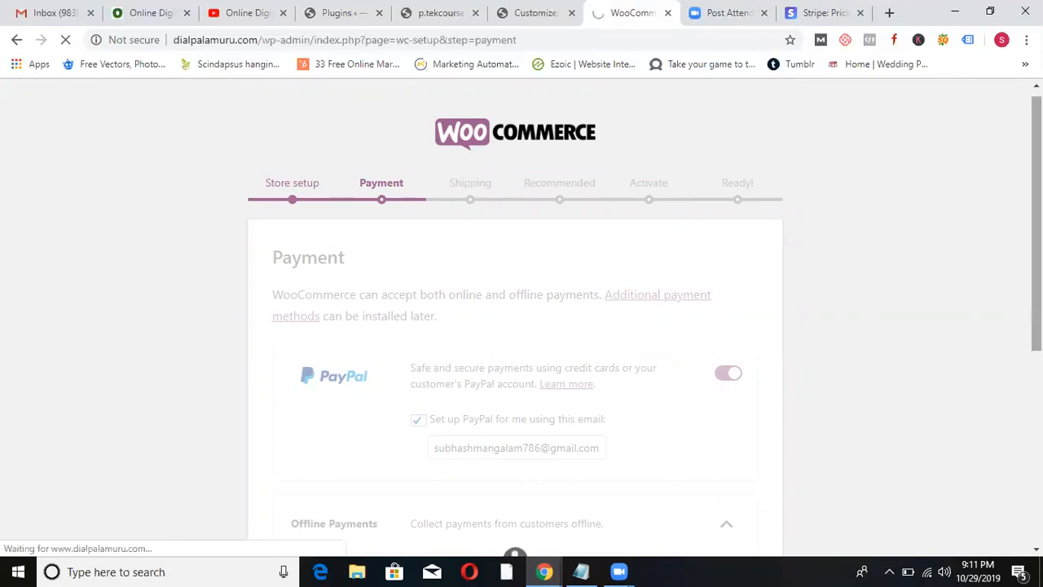
pyautogui.scroll(-1, 1016, 213)
pyautogui.scroll(-1, 1016, 214)
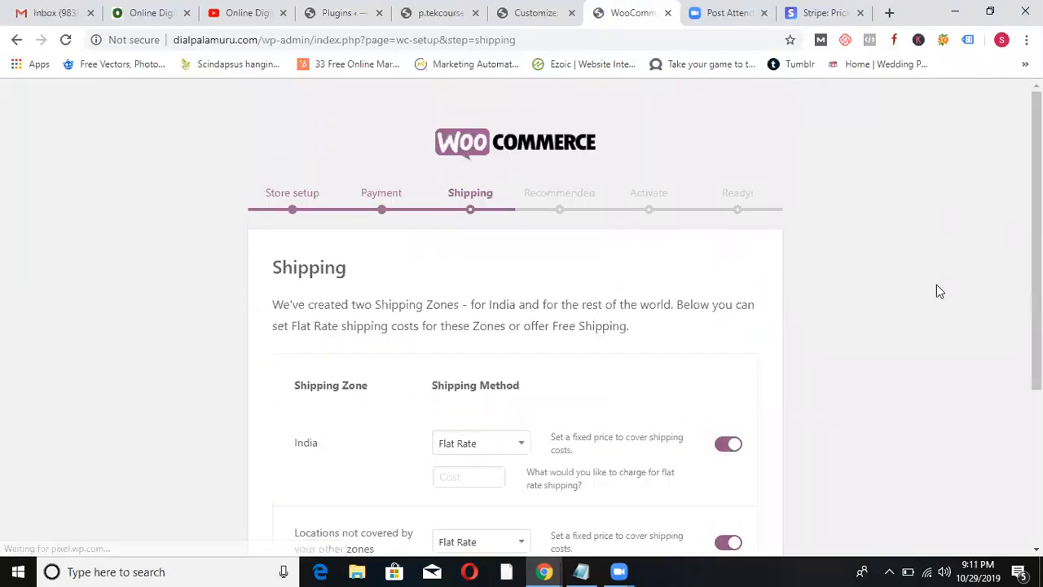
# Set the flat rate shipping cost to 30 for both India and the locations not covered by other zones.
pyautogui.scroll(-1, 1016, 239)
pyautogui.scroll(-1, 1017, 239)
pyautogui.click(465, 349)
pyautogui.write('30')
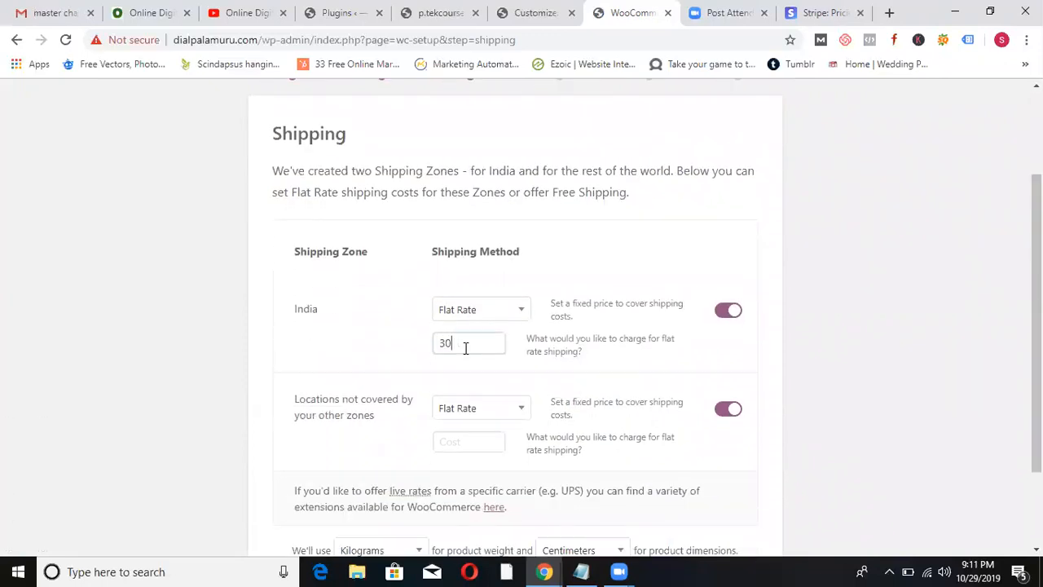
pyautogui.click(465, 445)
pyautogui.write('30')
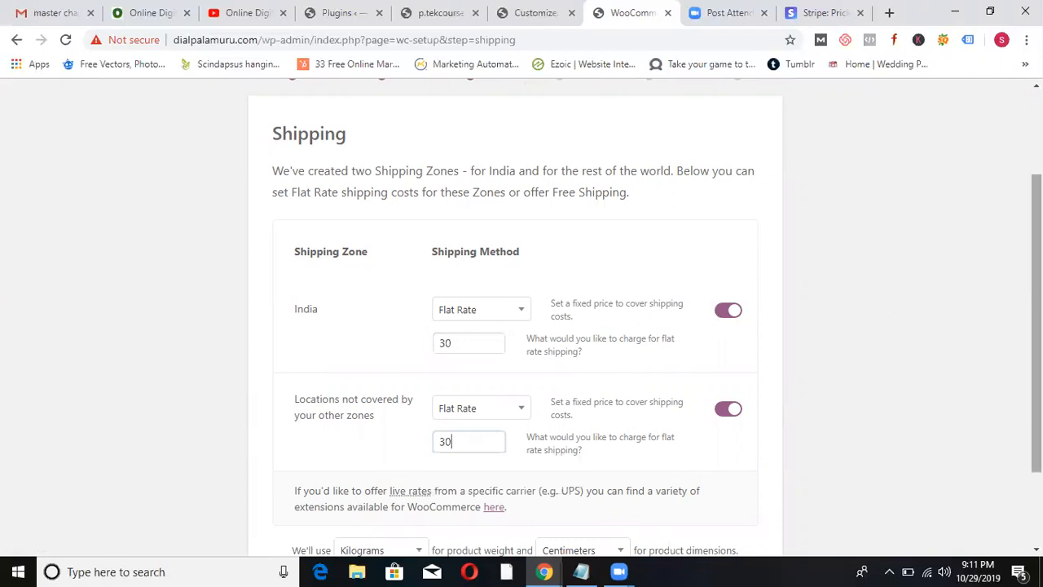
# Submit the shipping setup with kilograms and centimeters as product units, and review the recommended store features.
pyautogui.scroll(-3, 1014, 367)
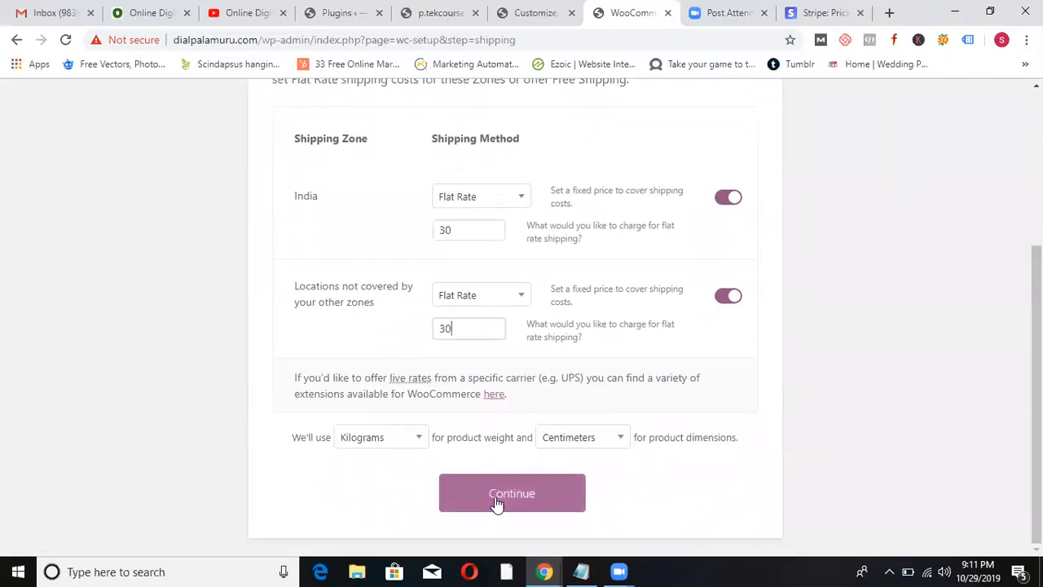
pyautogui.click(405, 445)
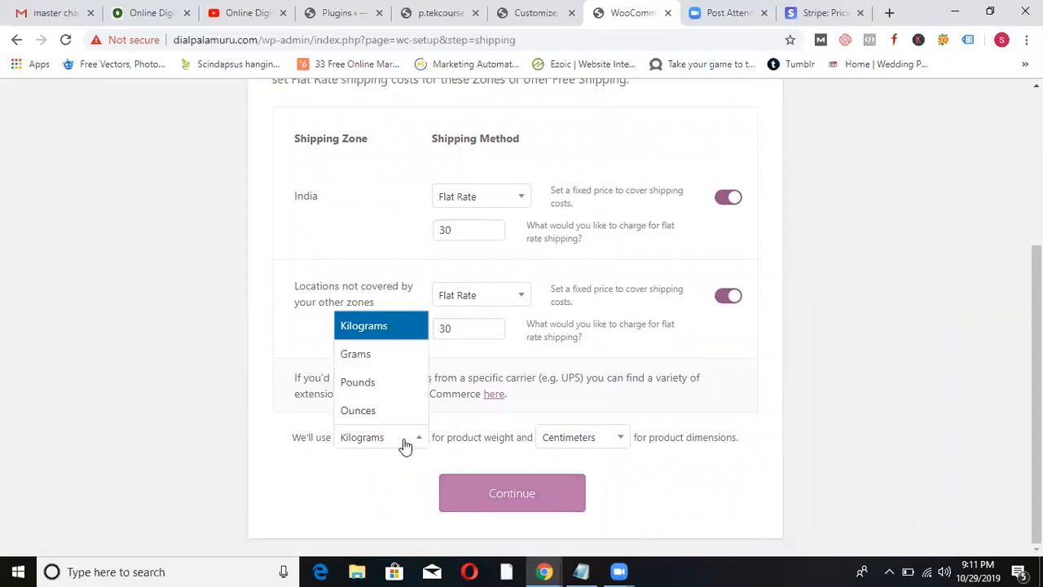
pyautogui.click(393, 482)
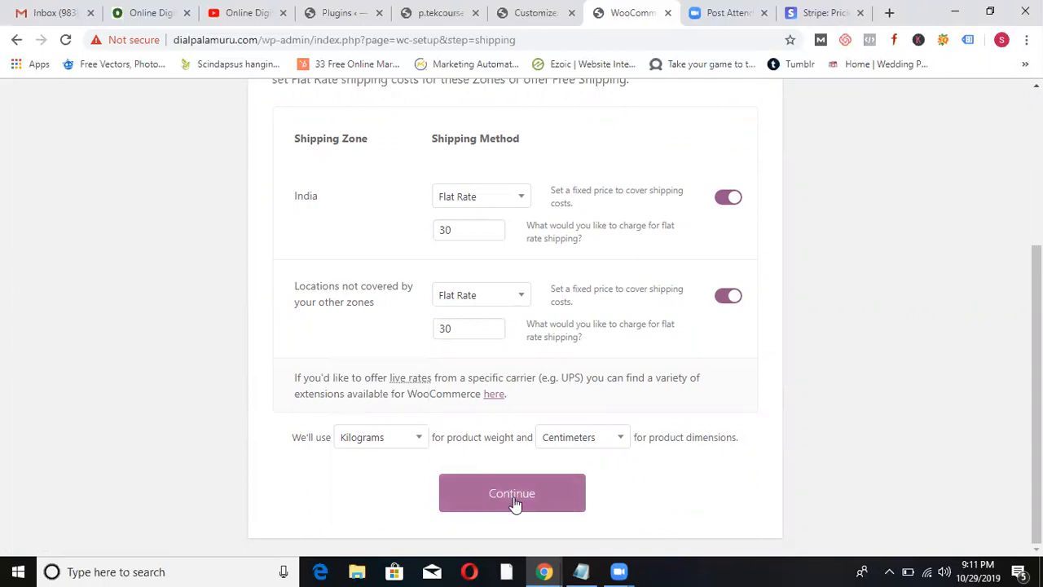
pyautogui.click(518, 497)
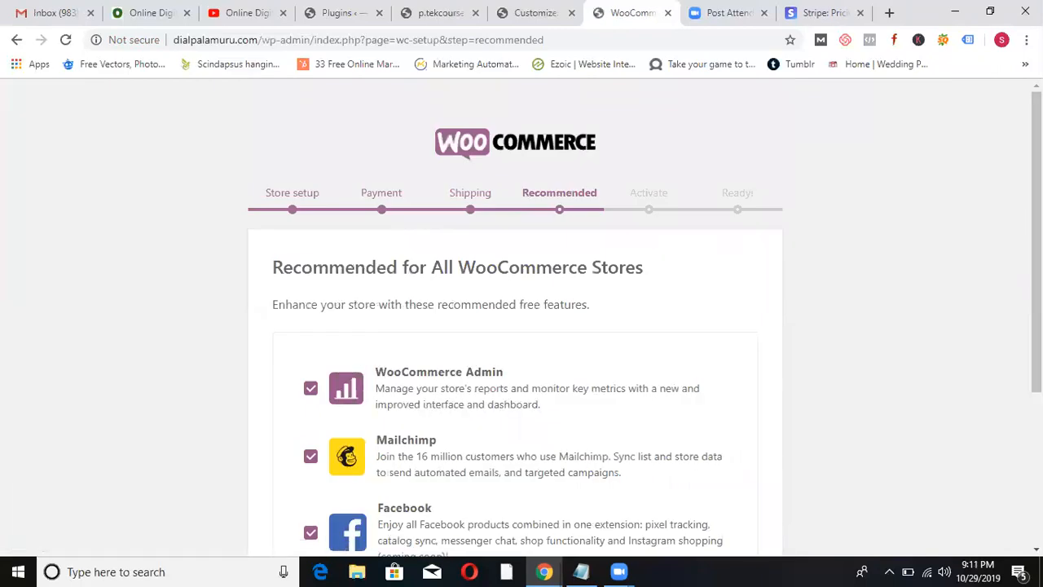
pyautogui.scroll(-1, 522, 326)
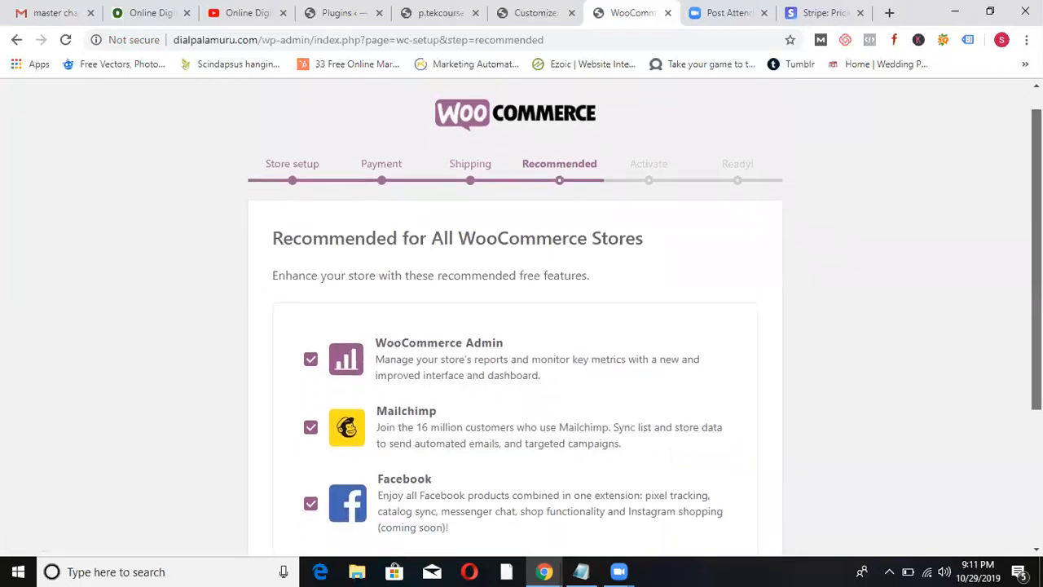
pyautogui.scroll(-1, 521, 326)
pyautogui.scroll(-1, 522, 326)
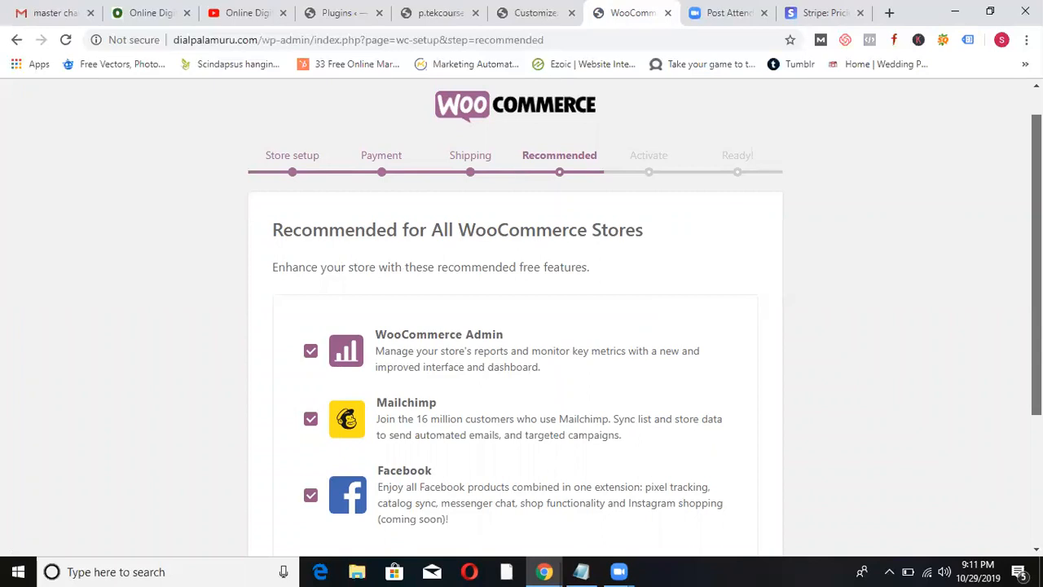
# Deselect WooCommerce Admin, Mailchimp and Facebook among the recommended store features and continue the setup.
pyautogui.scroll(-2, 412, 244)
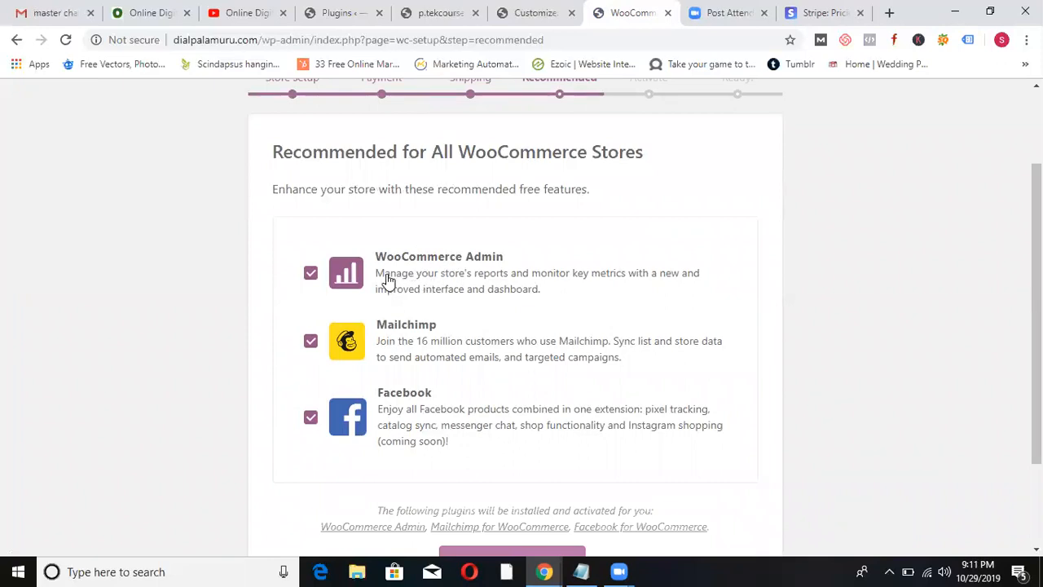
pyautogui.click(312, 276)
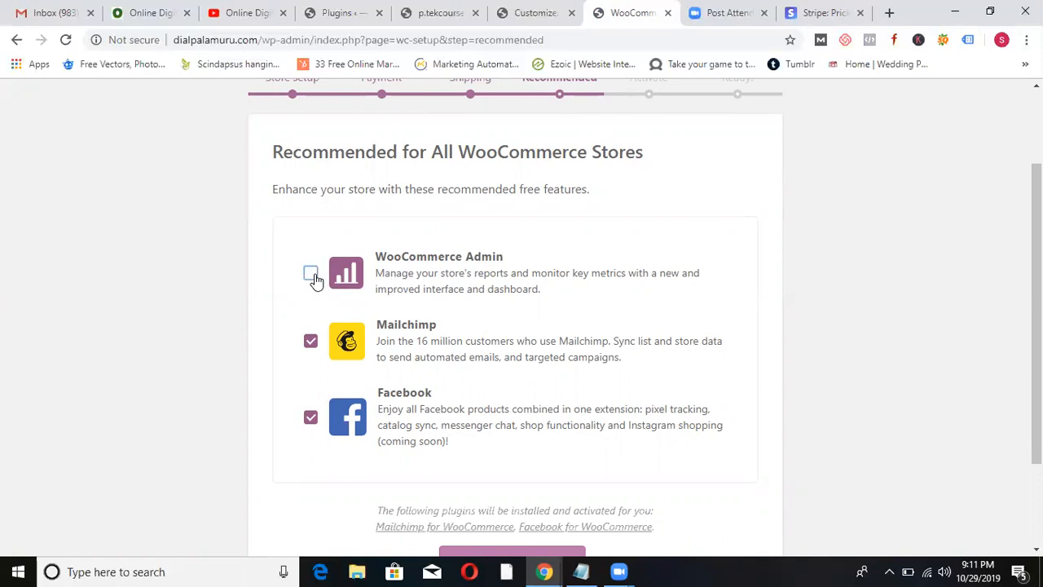
pyautogui.click(311, 340)
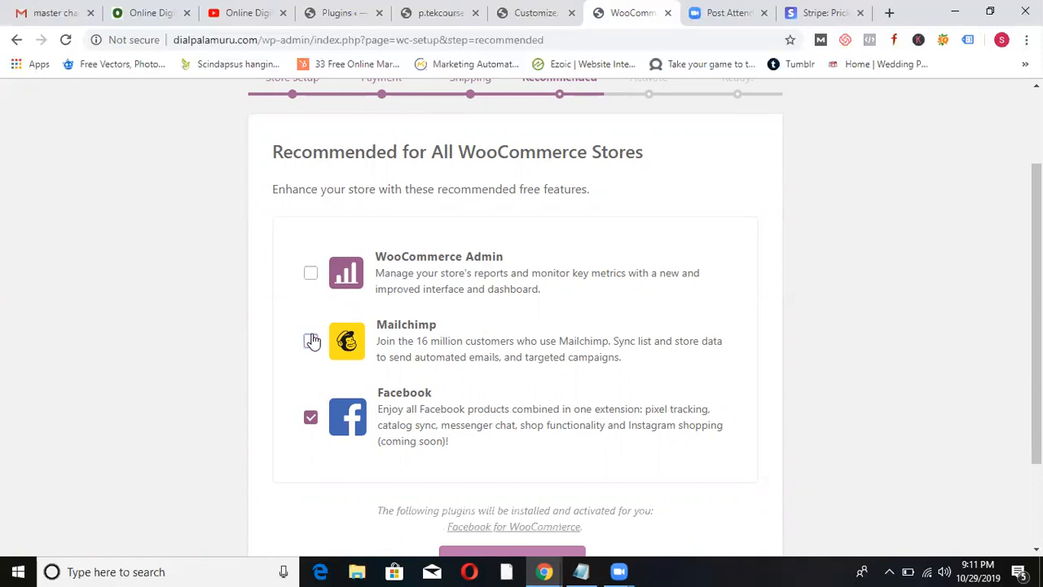
pyautogui.click(310, 417)
pyautogui.scroll(-1, 522, 489)
pyautogui.click(534, 441)
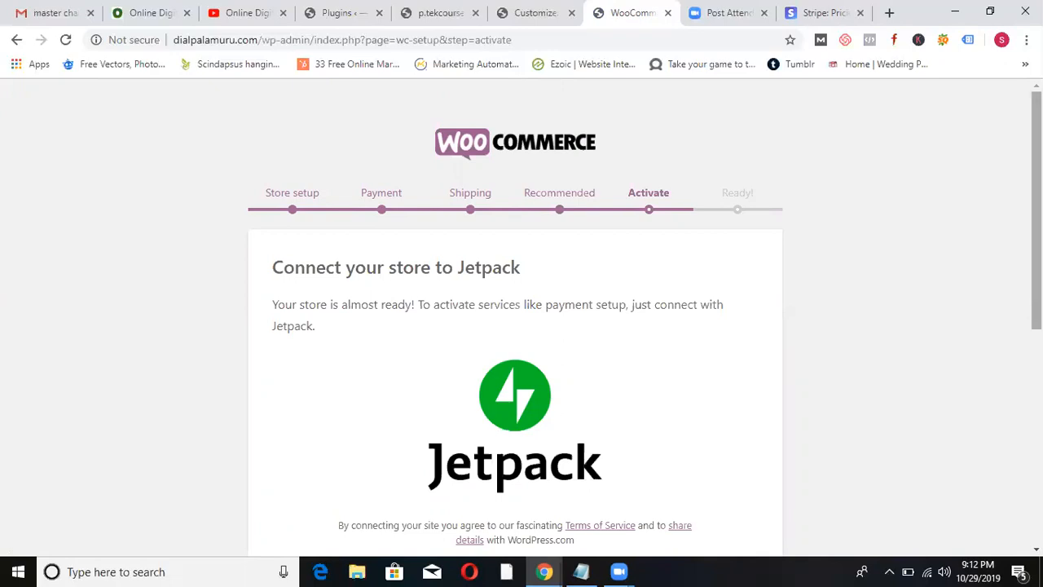
# Skip connecting the store to Jetpack and leave the completed setup wizard for the dashboard.
pyautogui.scroll(-3, 985, 389)
pyautogui.moveTo(1036, 371); pyautogui.dragTo(978, 511)
pyautogui.click(499, 522)
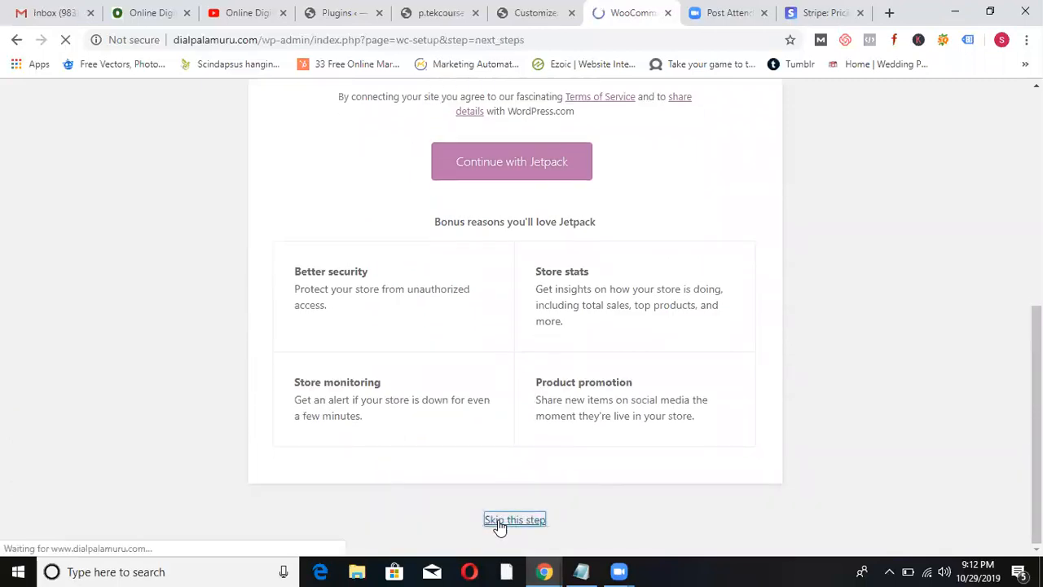
pyautogui.moveTo(1035, 280); pyautogui.dragTo(975, 463)
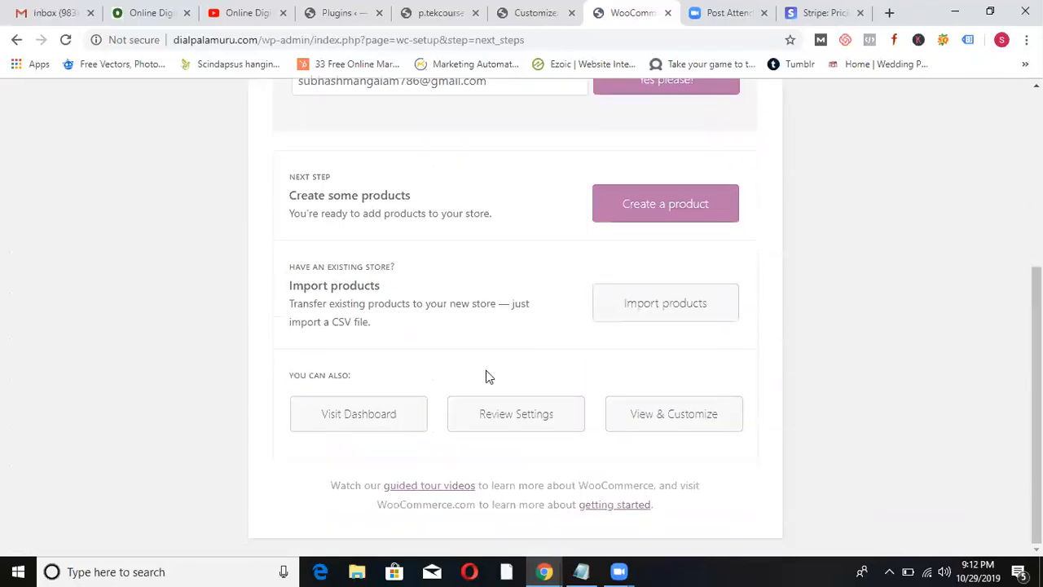
pyautogui.click(341, 421)
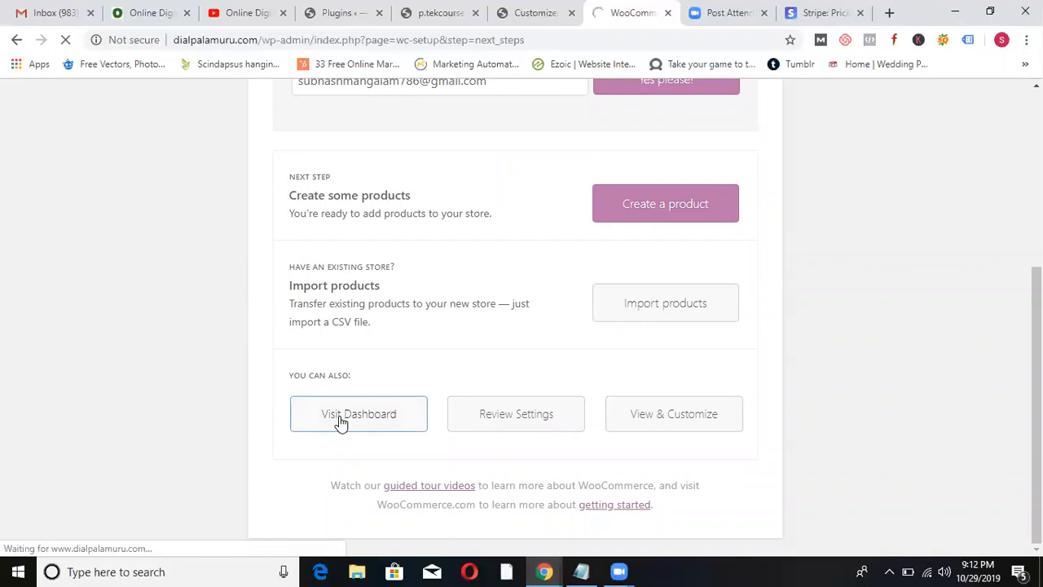
# Open dialpalamuru.com in place of the theme customizer and look through the homepage with its current news layout.
pyautogui.click(532, 13)
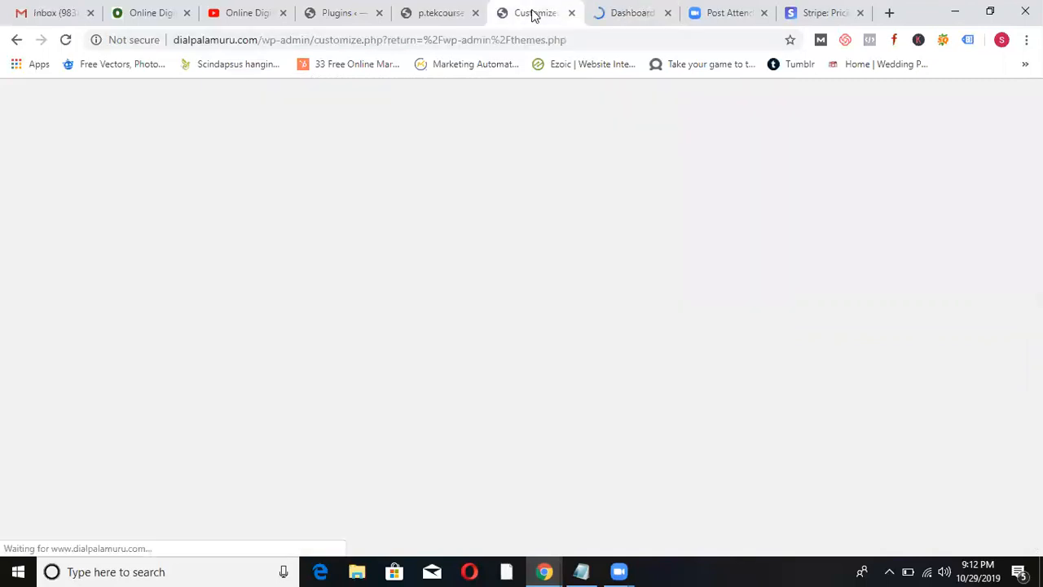
pyautogui.click(427, 40)
pyautogui.write('dialpalamuru.com')
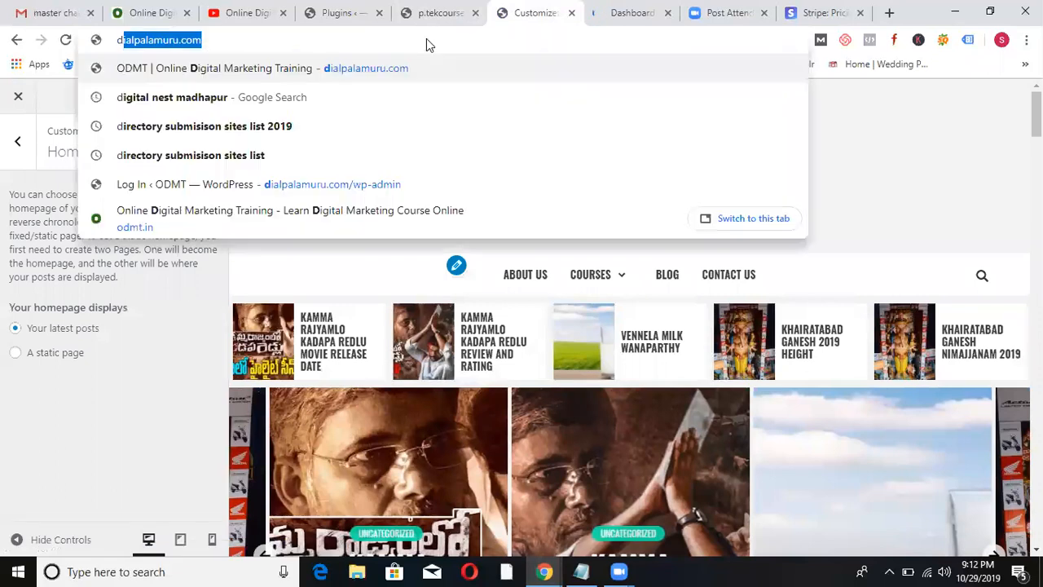
pyautogui.press('Return')
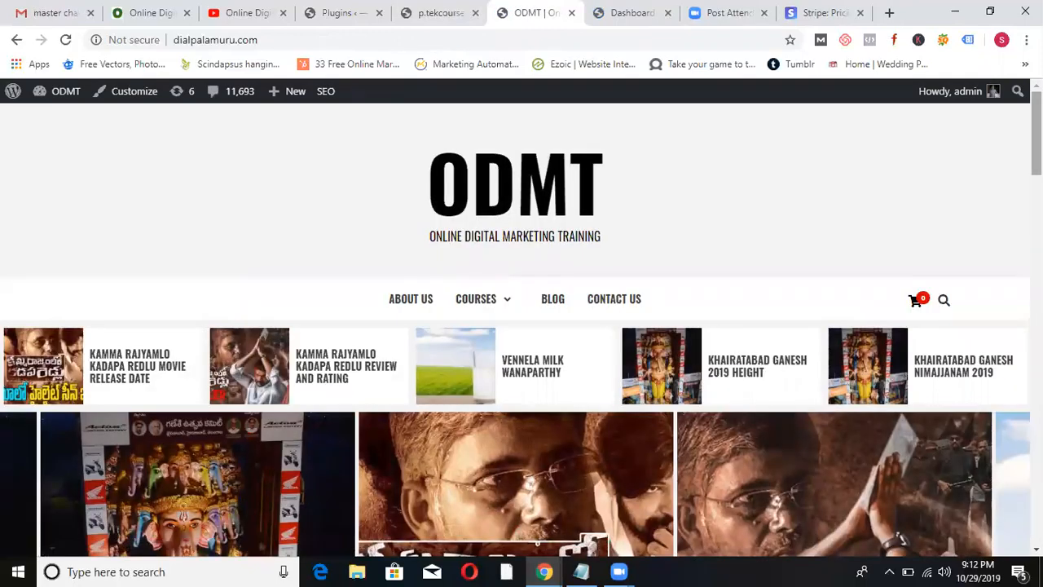
pyautogui.scroll(-4, 522, 326)
pyautogui.scroll(-3, 522, 326)
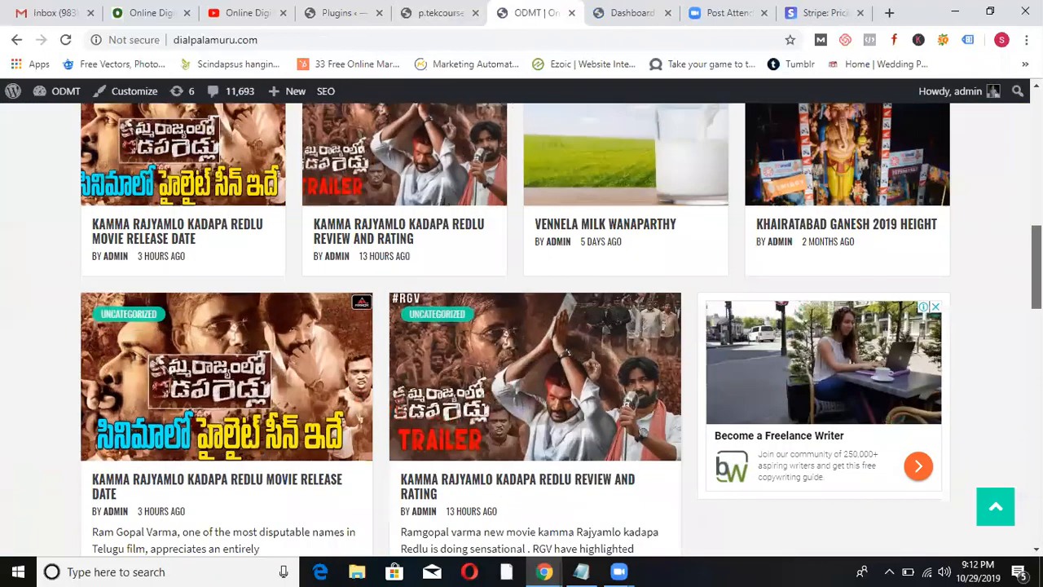
pyautogui.scroll(-3, 521, 326)
pyautogui.scroll(10, 522, 326)
pyautogui.scroll(-4, 522, 326)
pyautogui.scroll(4, 521, 326)
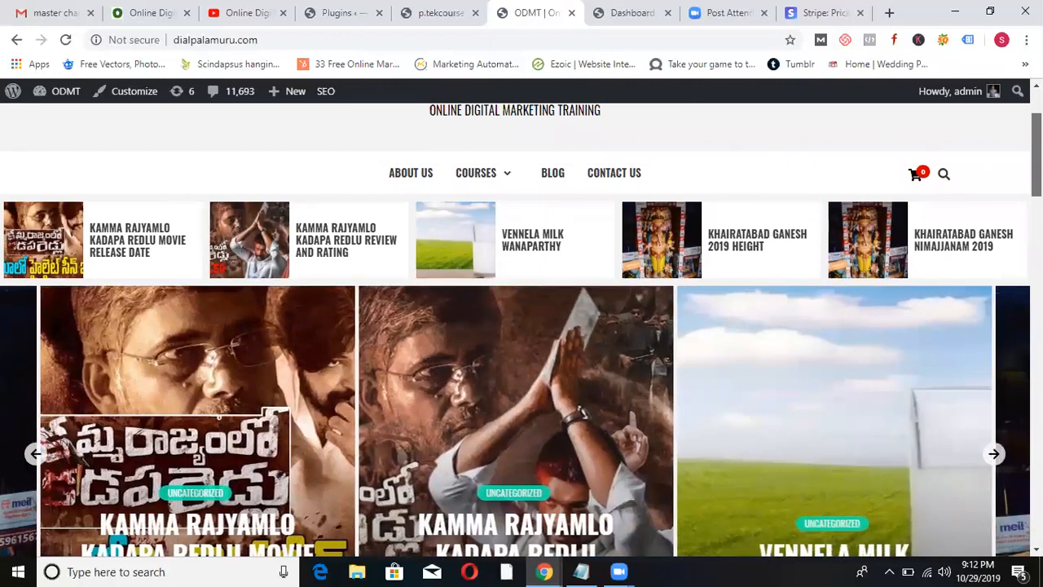
# Go to the site's theme management, start adding a theme and search the theme directory for "shop".
pyautogui.moveTo(70, 90)
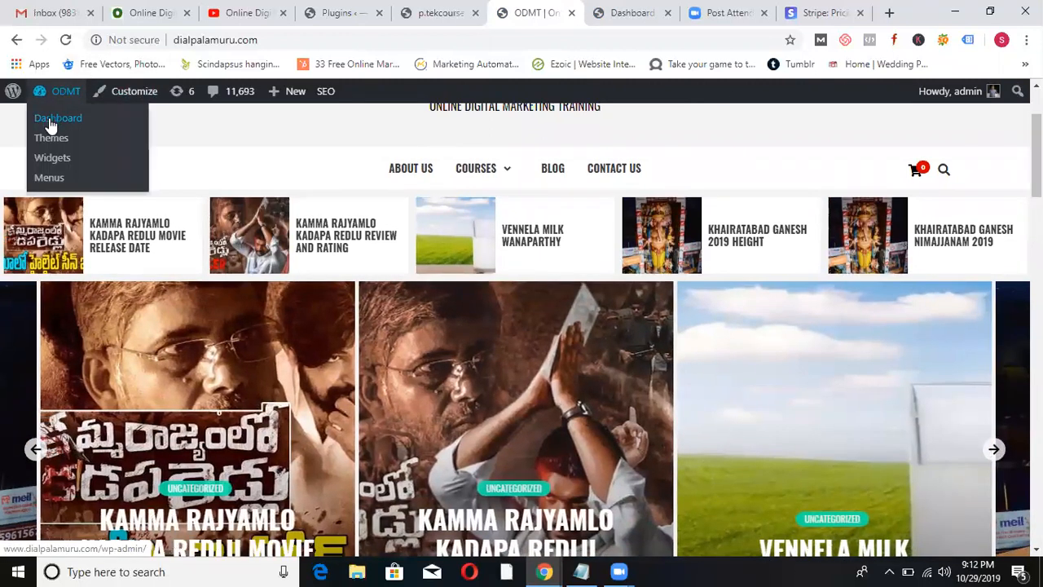
pyautogui.click(49, 119)
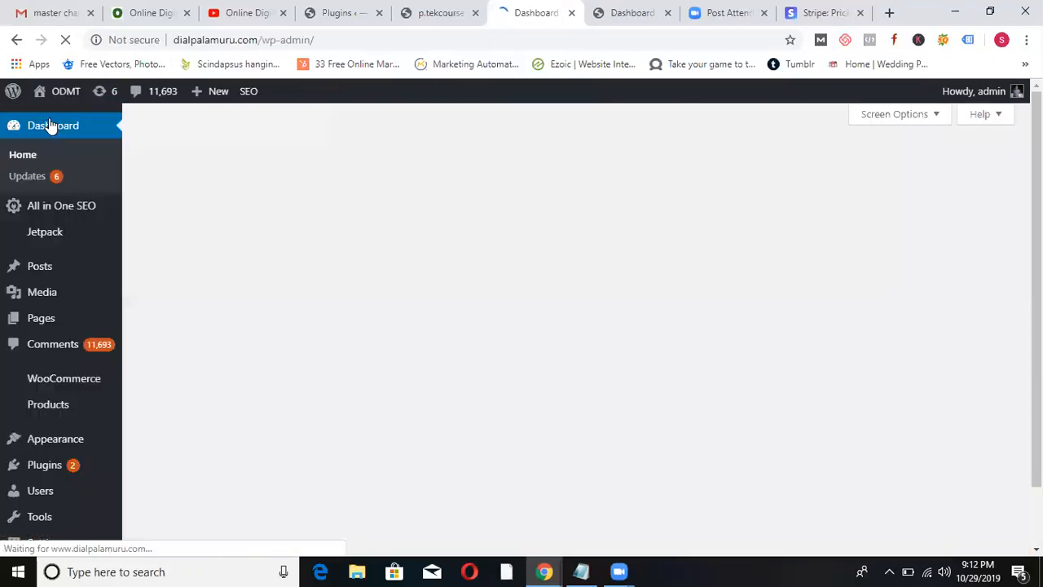
pyautogui.moveTo(57, 444)
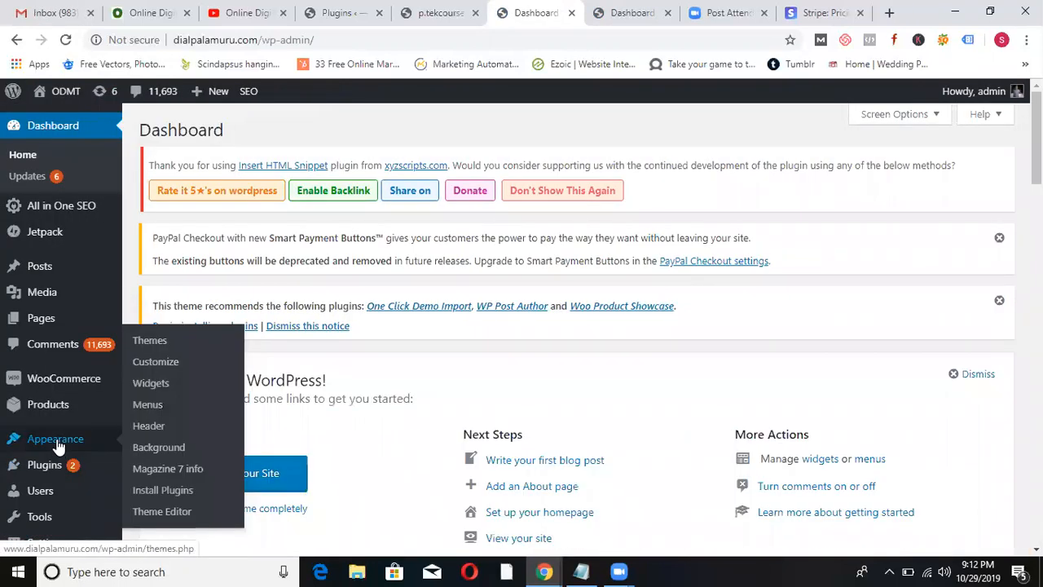
pyautogui.click(160, 346)
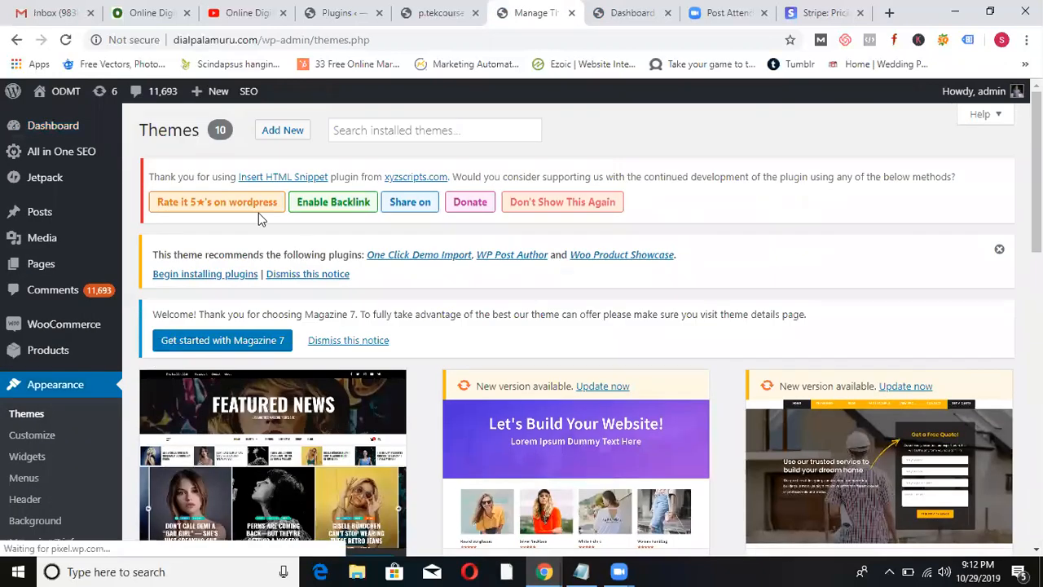
pyautogui.click(281, 133)
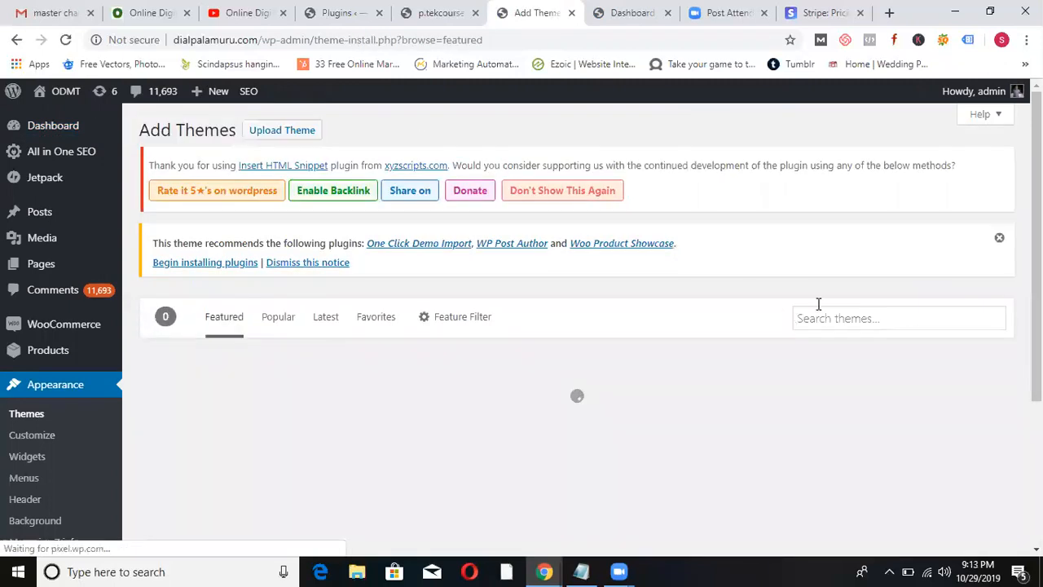
pyautogui.click(857, 319)
pyautogui.write('shop')
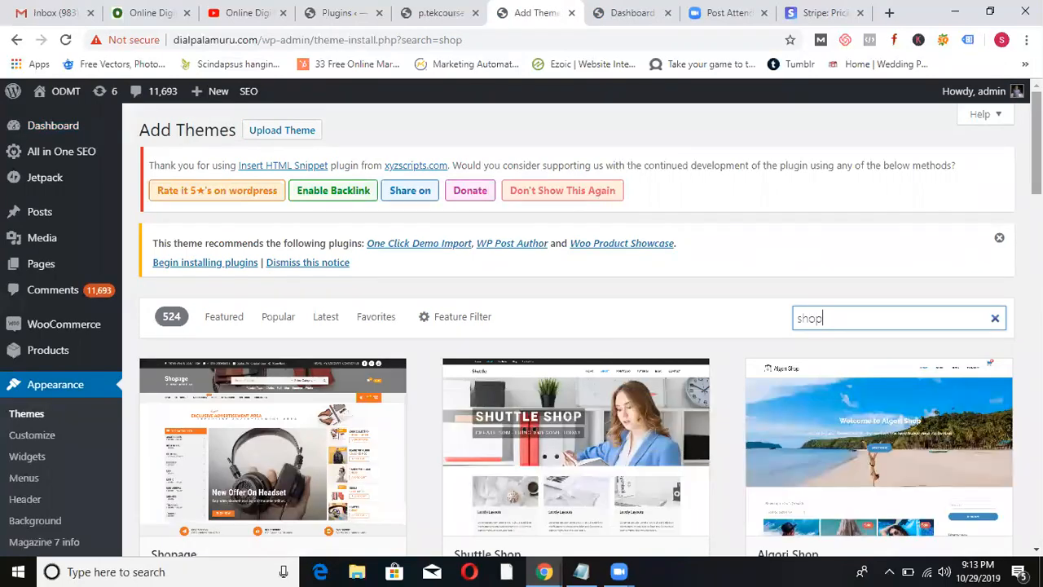
# Browse the shop themes found, then install and activate the Easy Shop theme.
pyautogui.scroll(-1, 521, 325)
pyautogui.scroll(-5, 1005, 253)
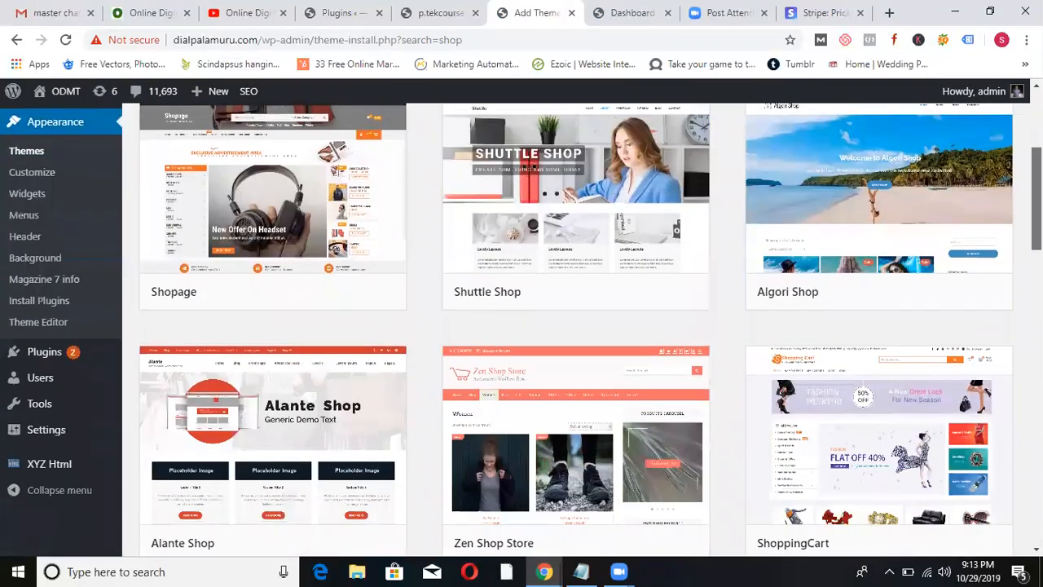
pyautogui.scroll(-3, 1002, 260)
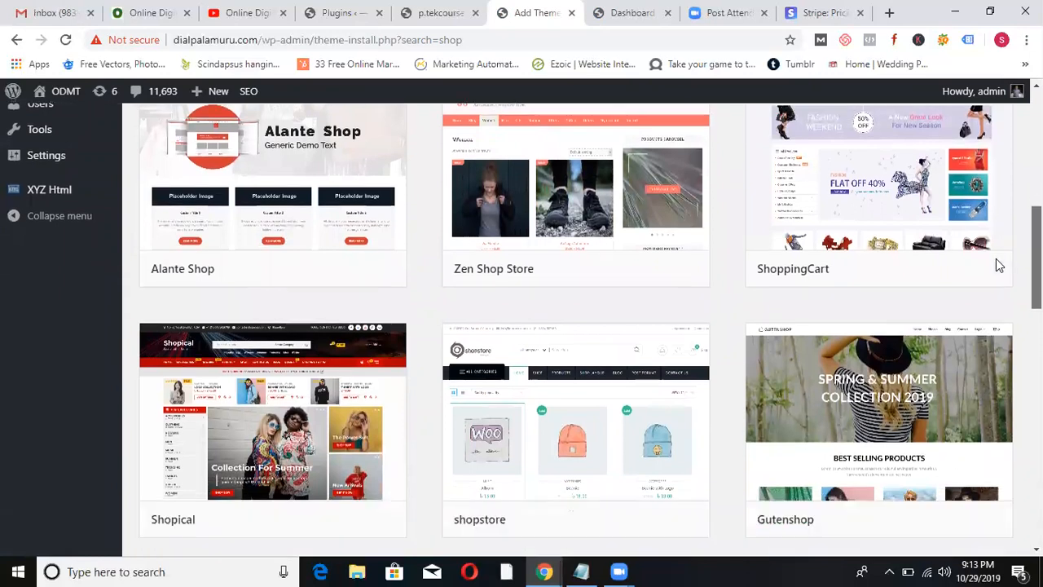
pyautogui.scroll(-8, 982, 342)
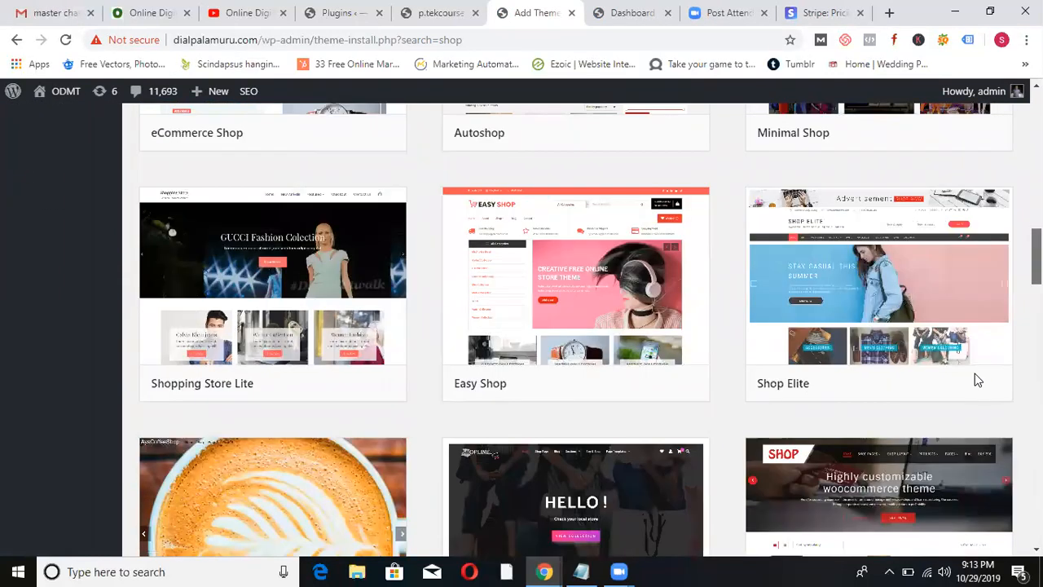
pyautogui.scroll(-3, 975, 383)
pyautogui.scroll(3, 974, 399)
pyautogui.scroll(-6, 979, 380)
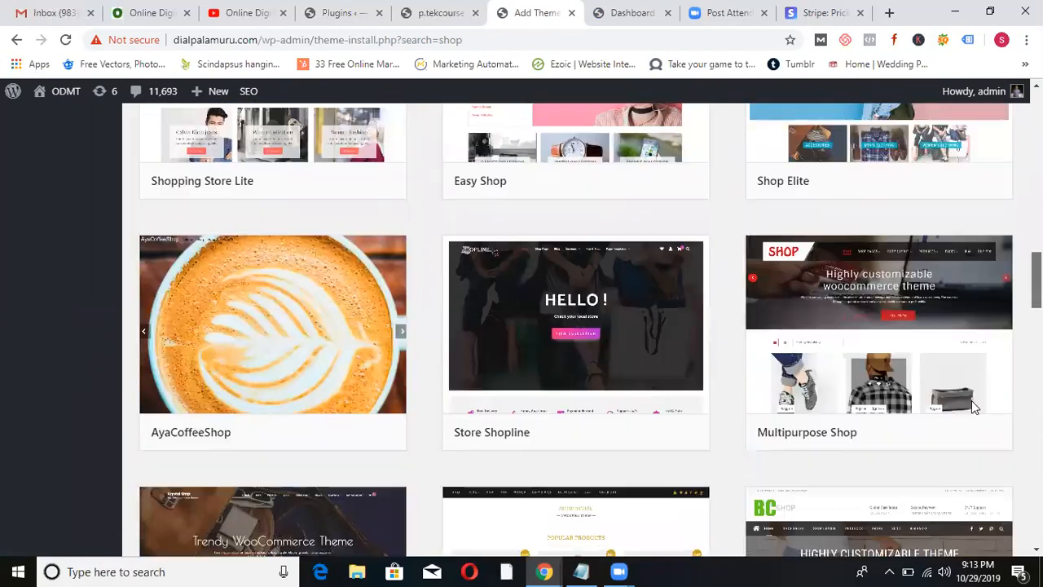
pyautogui.scroll(5, 985, 388)
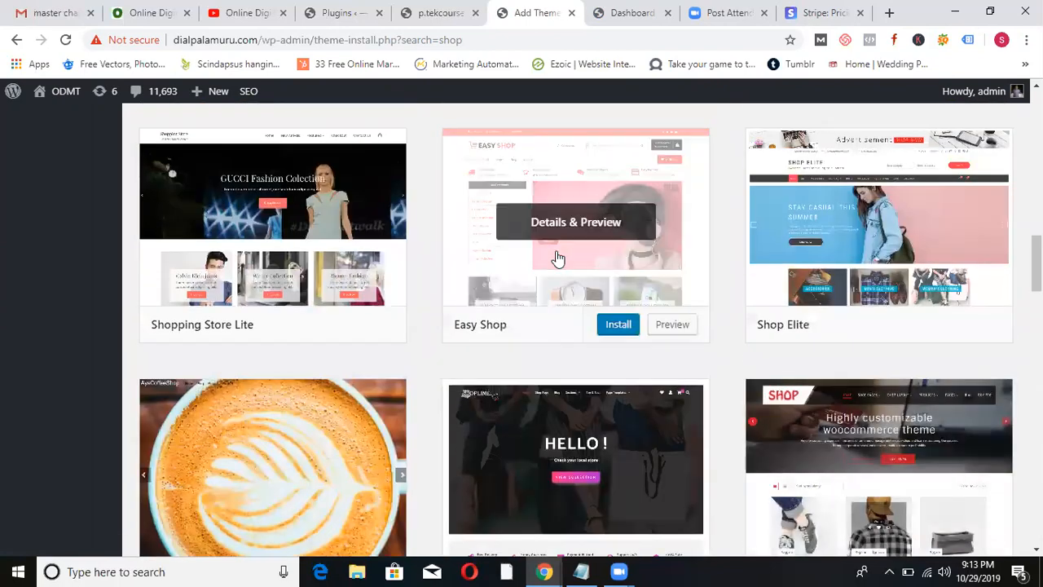
pyautogui.click(611, 324)
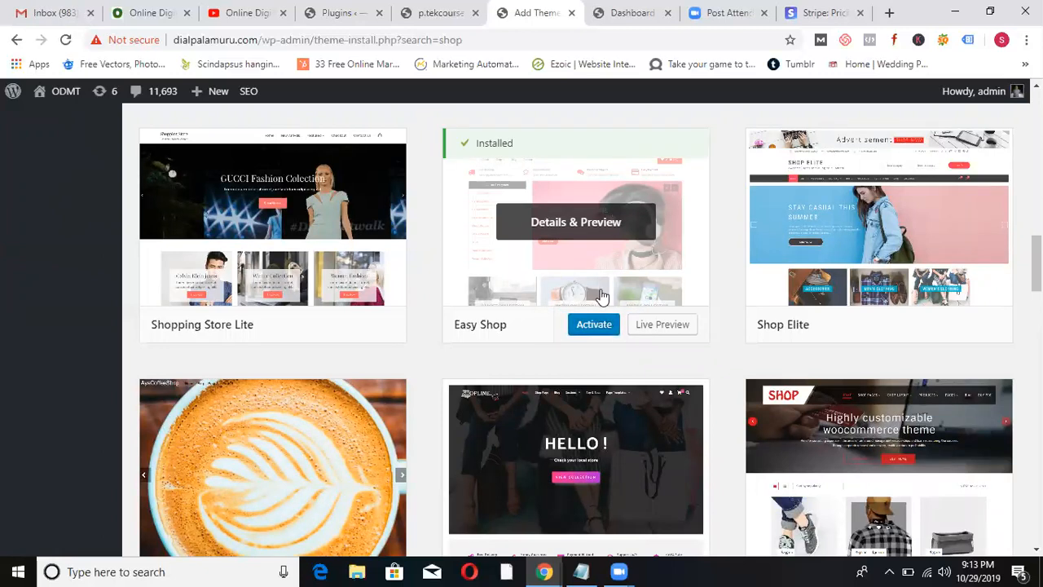
pyautogui.click(593, 324)
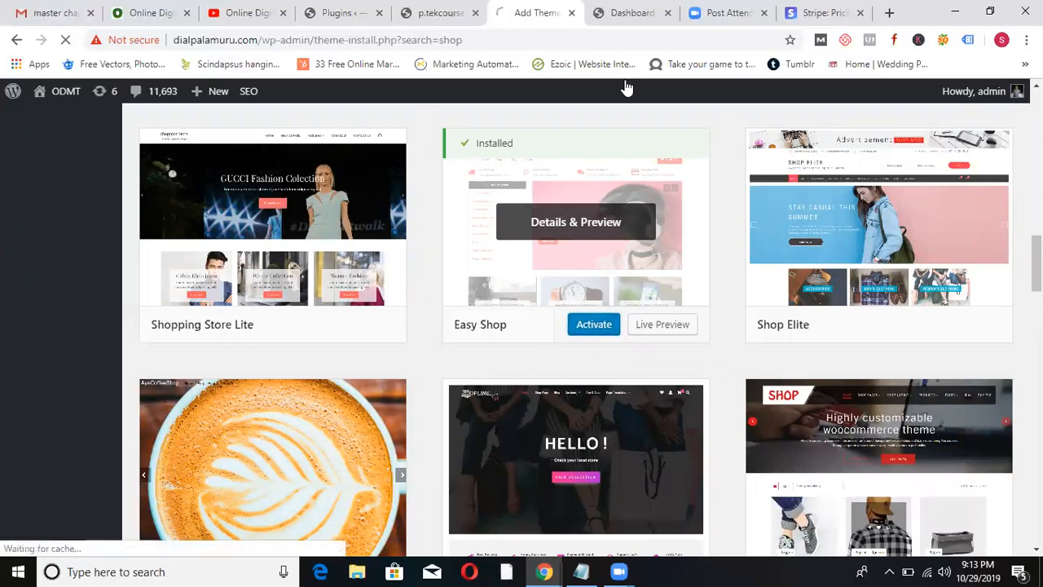
# Visit the live site from the other dashboard and look over the homepage with the newly activated store theme.
pyautogui.click(626, 12)
pyautogui.moveTo(65, 103)
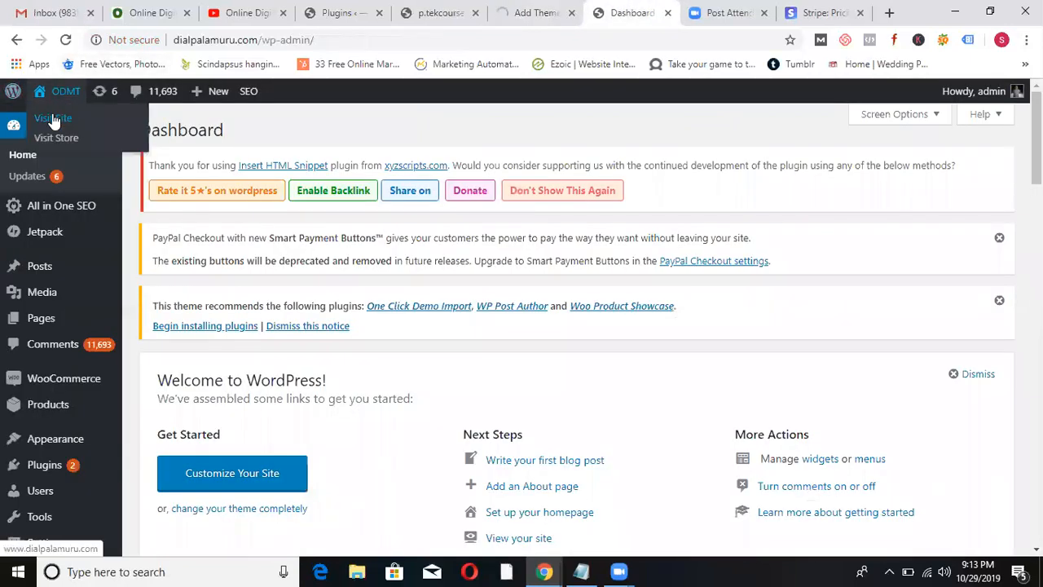
pyautogui.click(53, 119)
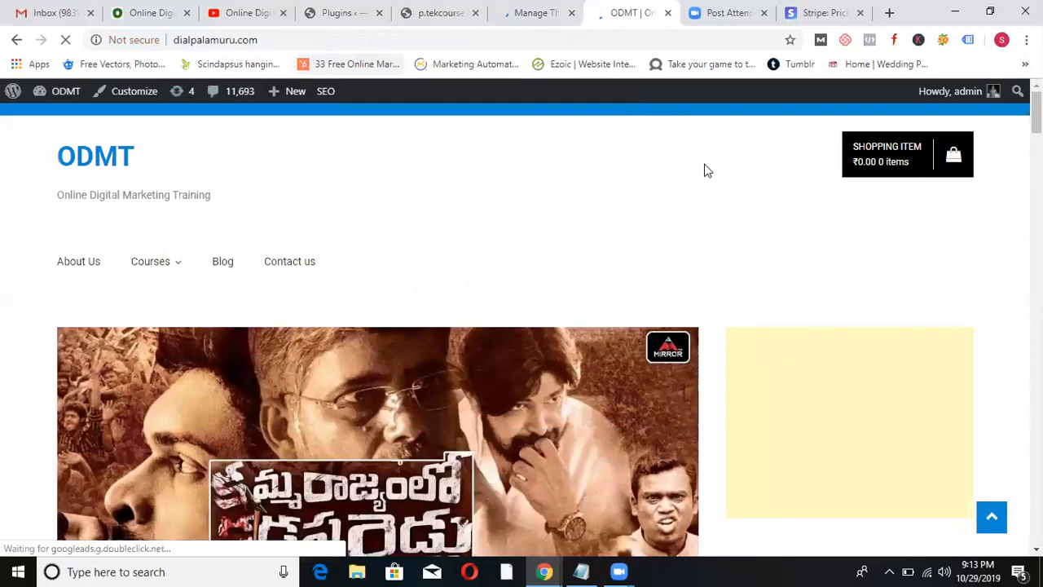
pyautogui.scroll(-15, 521, 334)
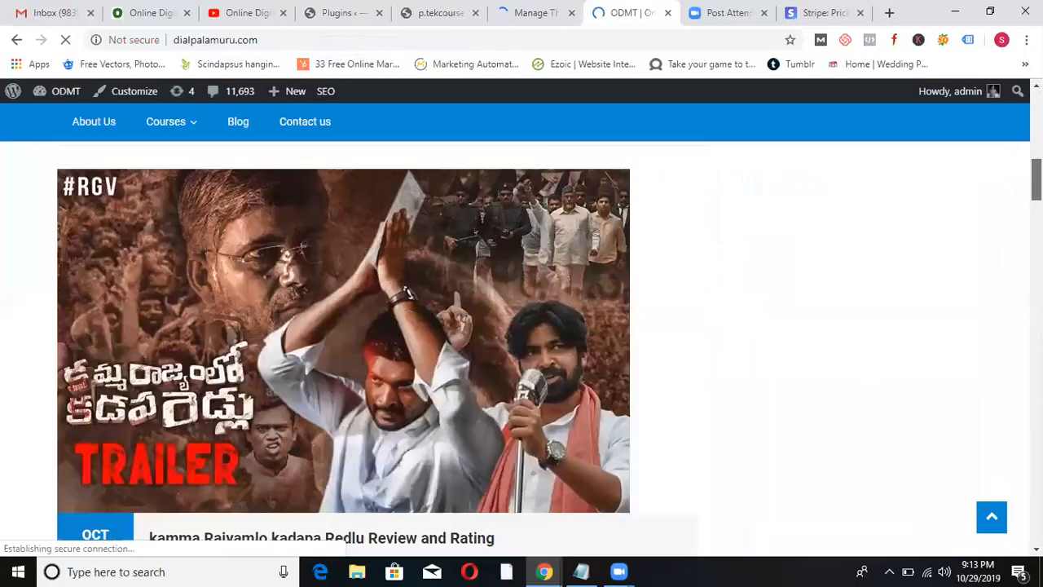
pyautogui.scroll(15, 521, 335)
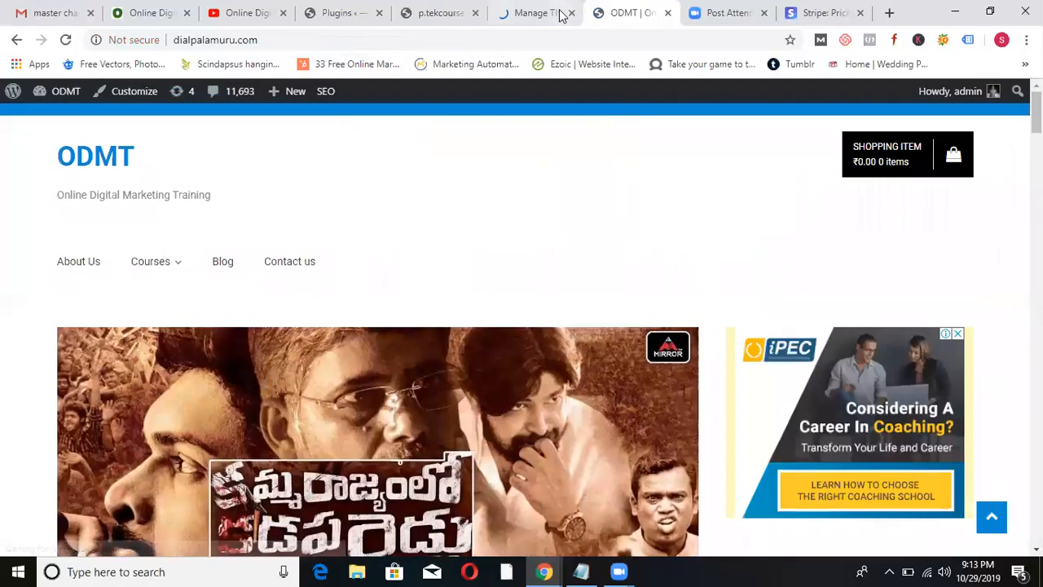
# Return to the theme administration page and start adding a new WooCommerce product.
pyautogui.click(538, 14)
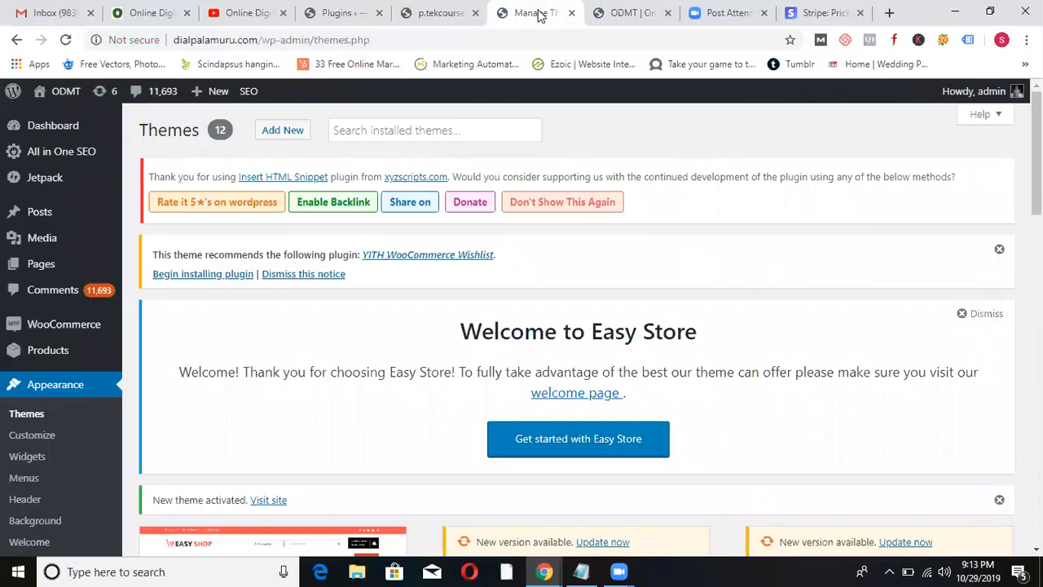
pyautogui.moveTo(47, 269)
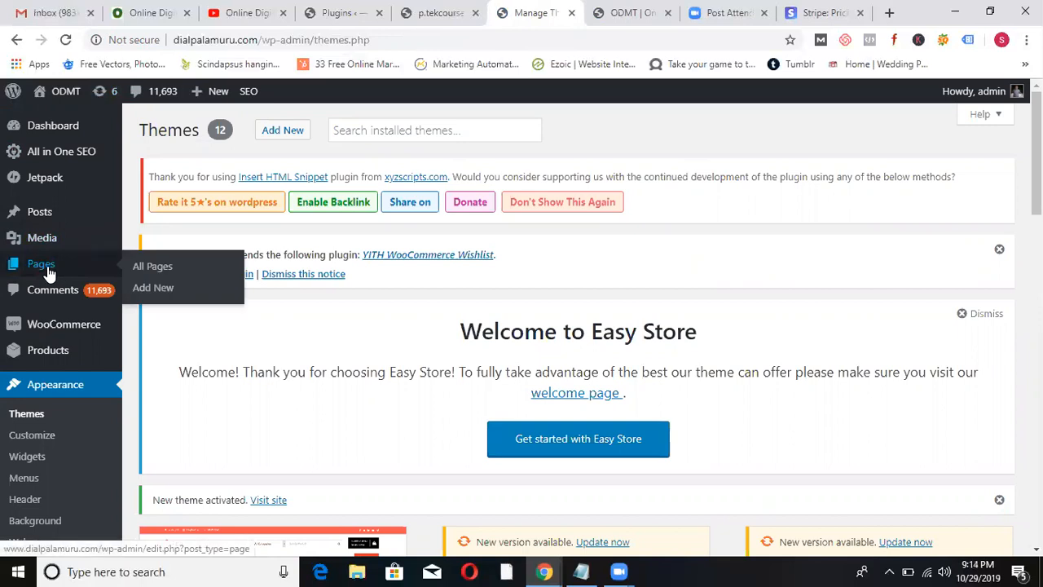
pyautogui.moveTo(55, 213)
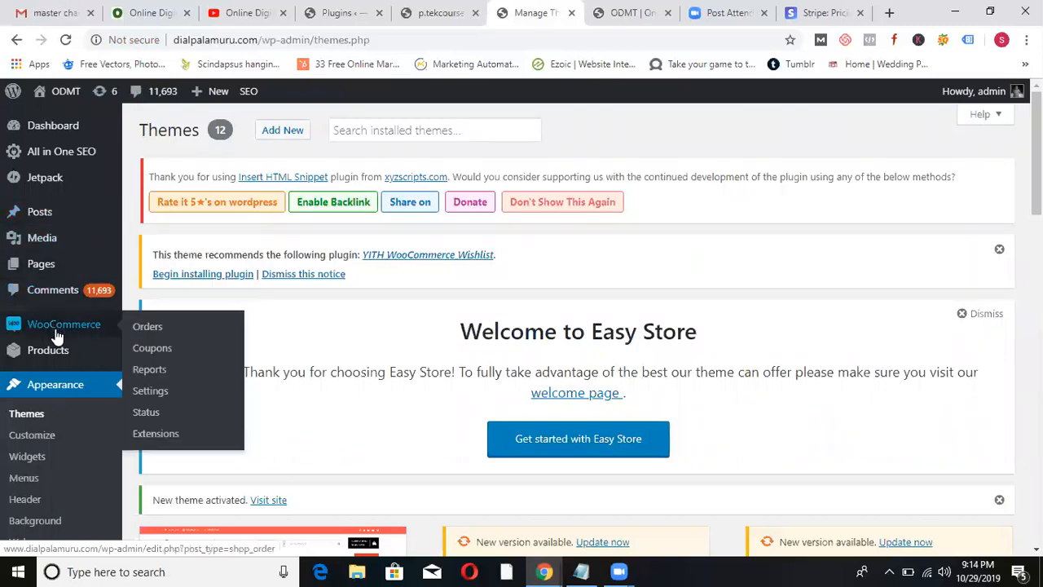
pyautogui.moveTo(50, 350)
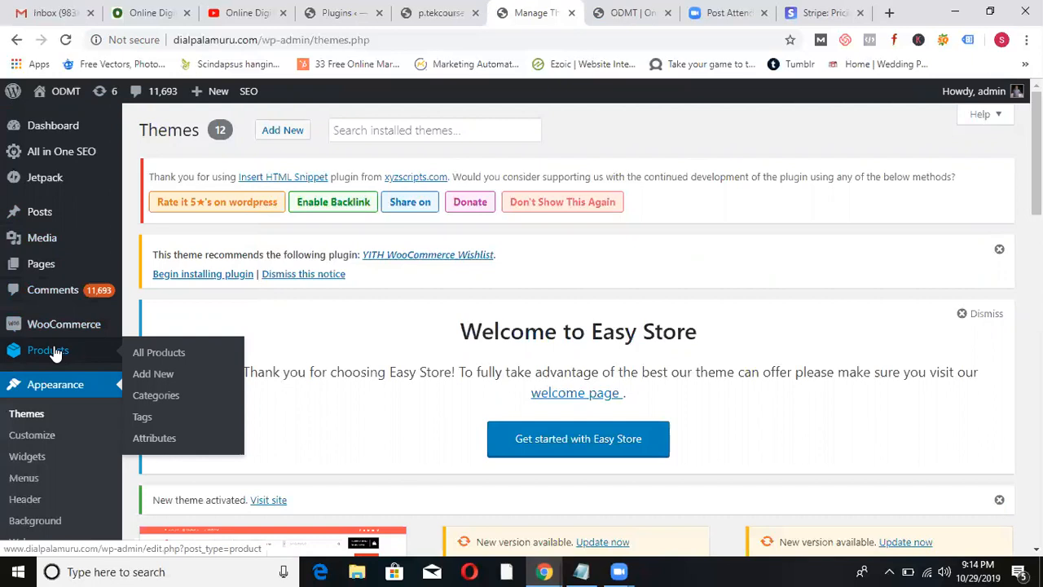
pyautogui.click(152, 376)
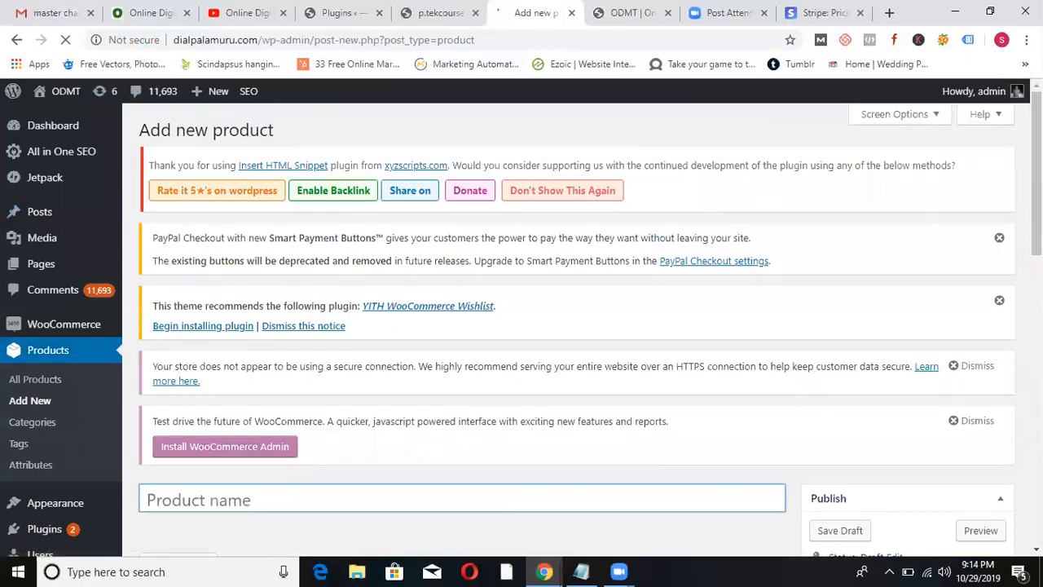
pyautogui.moveTo(1037, 188); pyautogui.dragTo(1036, 221)
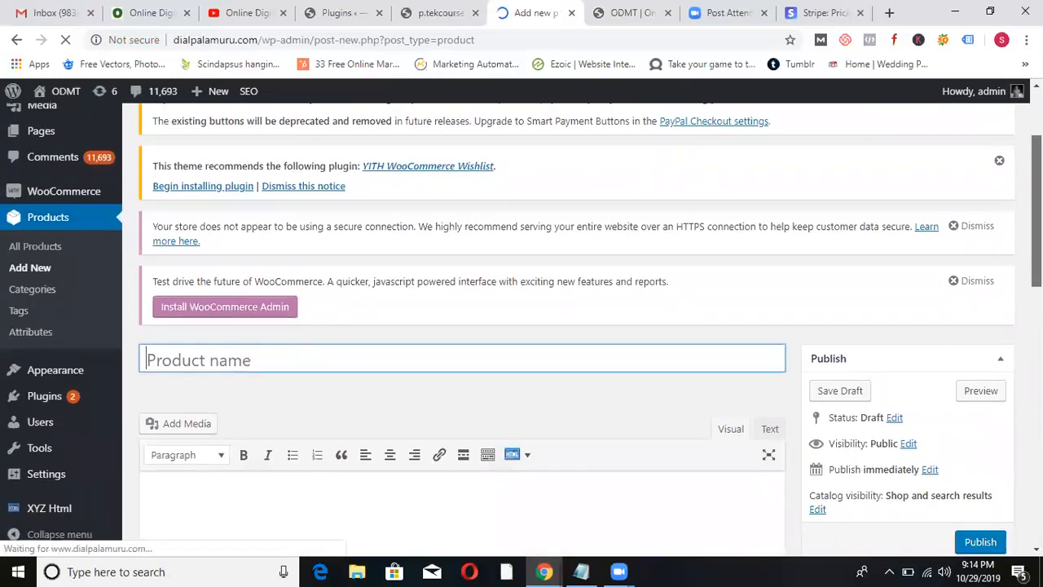
# Enter "Kurtis" as the new product's name and run a Google search for the same word.
pyautogui.write('Kurtis')
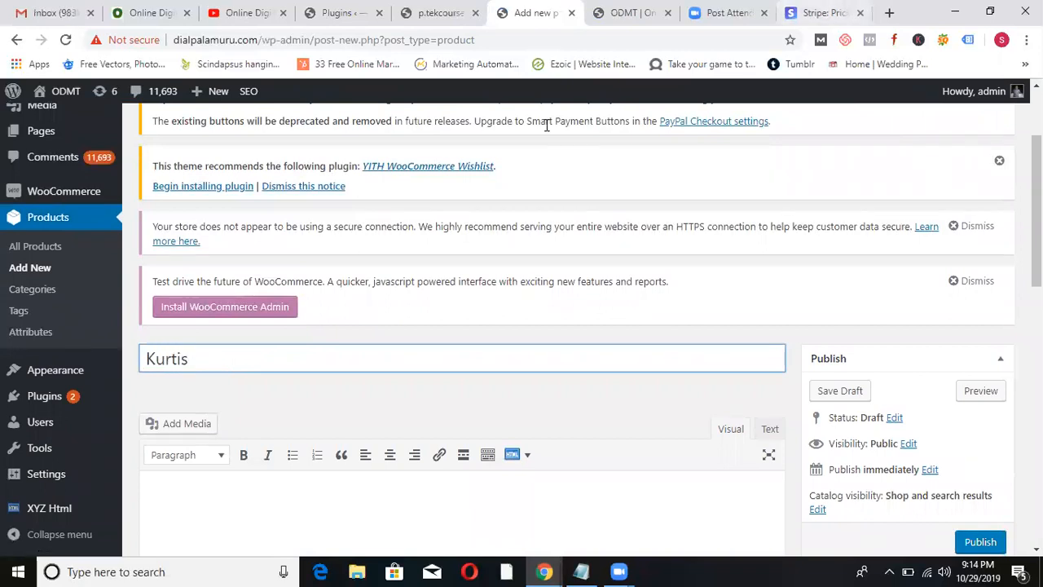
pyautogui.hotkey('ctrl', 'a')
pyautogui.hotkey('ctrl', 'c')
pyautogui.click(648, 11)
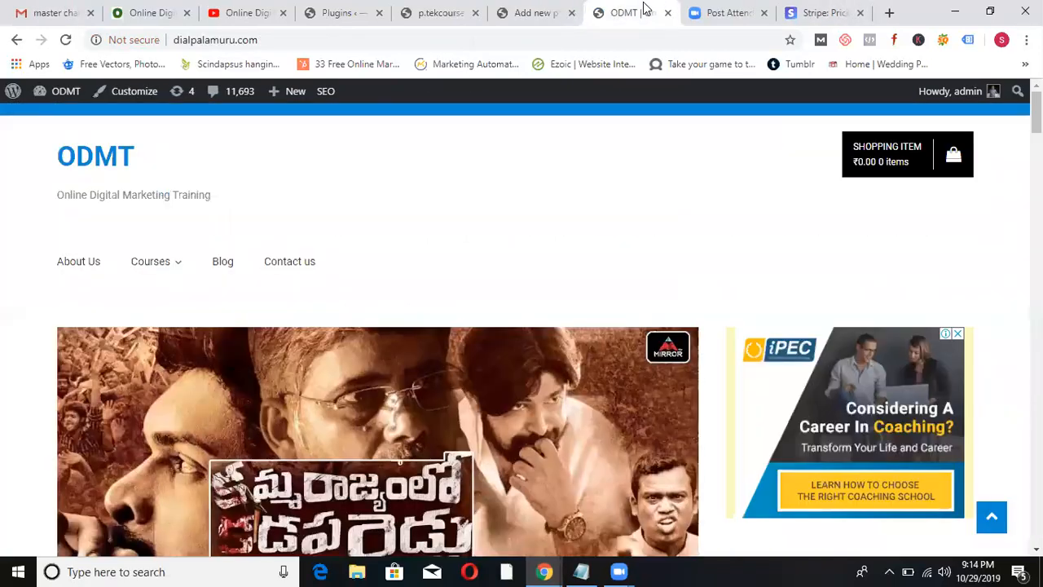
pyautogui.click(462, 38)
pyautogui.hotkey('ctrl', 'v')
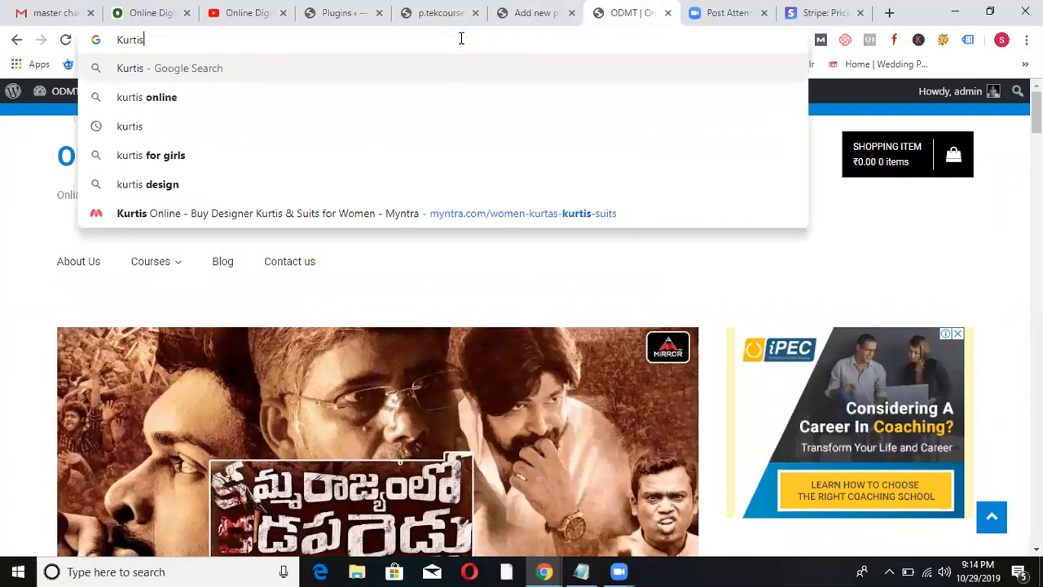
pyautogui.press('Return')
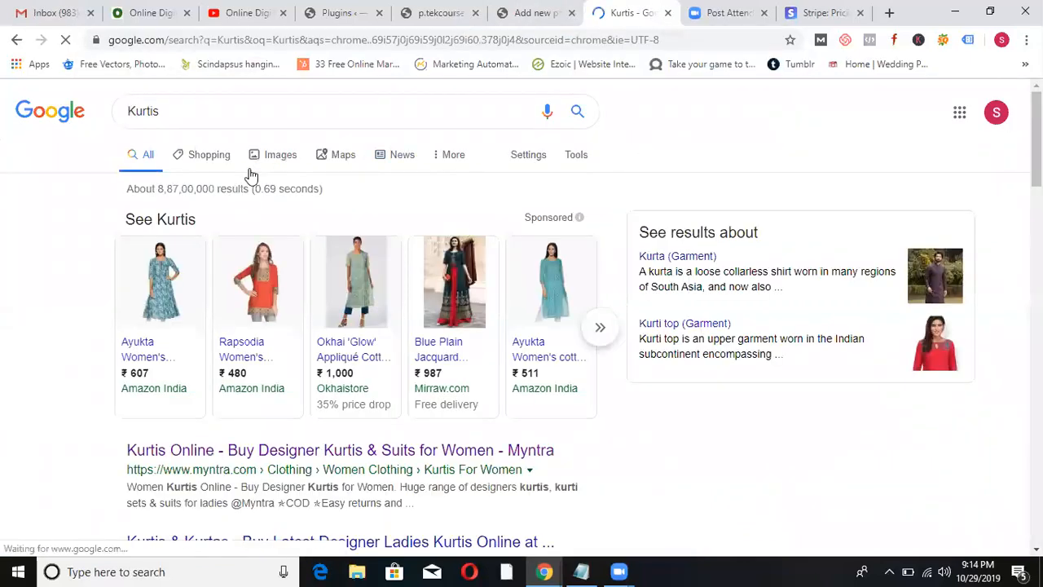
# Go to Myntra's women's kurtis listing and open the product page of the black Vishudh Printed Straight Kurta.
pyautogui.click(245, 453)
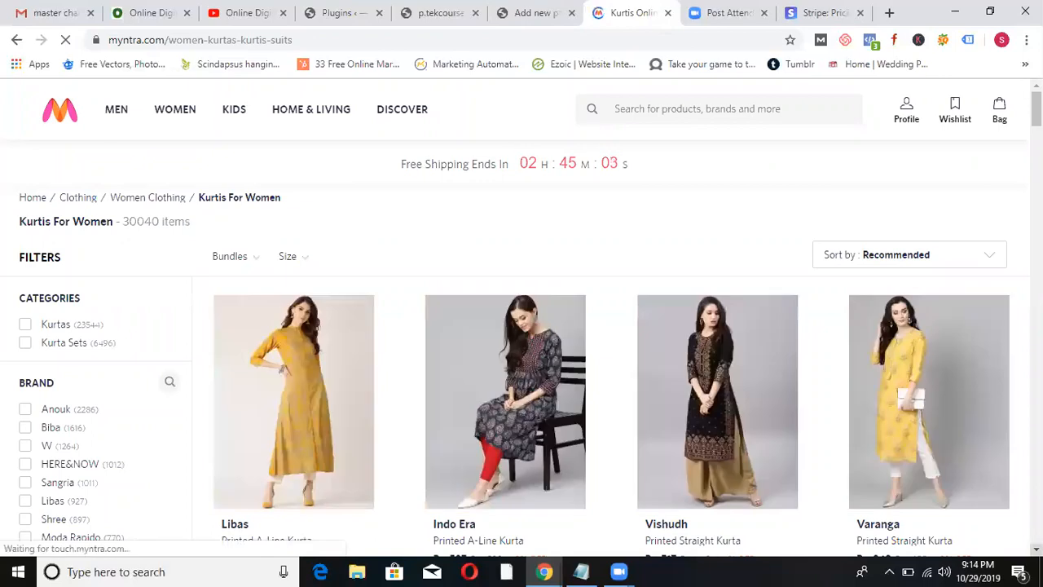
pyautogui.scroll(-1, 572, 492)
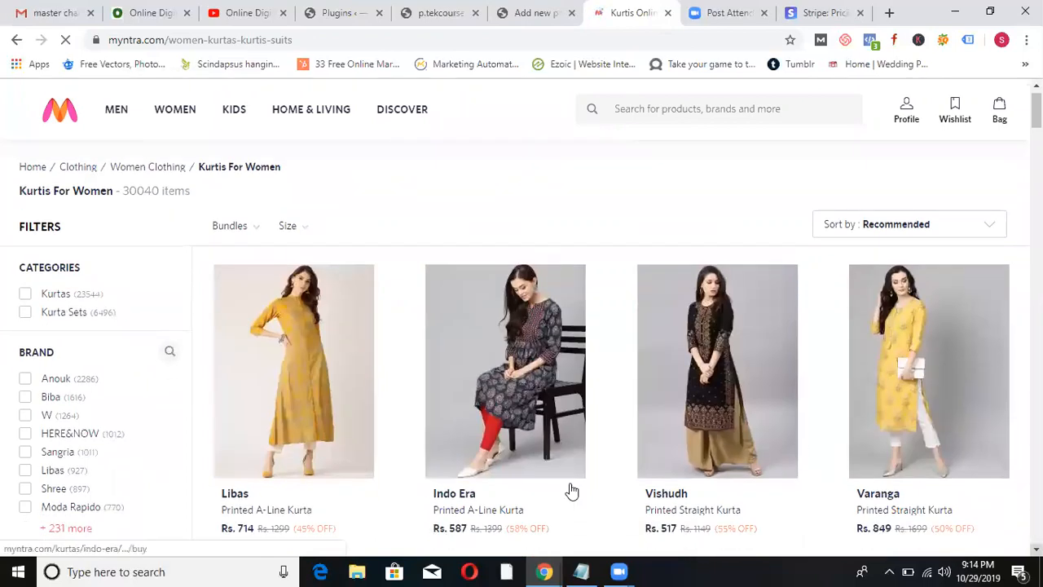
pyautogui.click(722, 352)
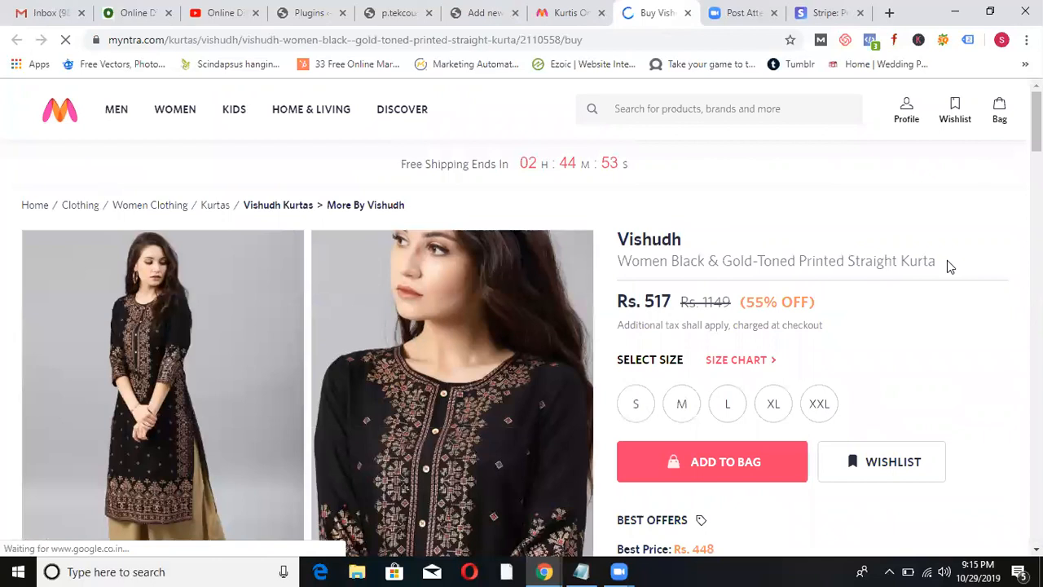
# Replace the product name with "Women Black & Gold-Toned Printed Straight Kurta", copied from the Myntra product page.
pyautogui.moveTo(938, 263); pyautogui.dragTo(614, 275)
pyautogui.hotkey('ctrl', 'c')
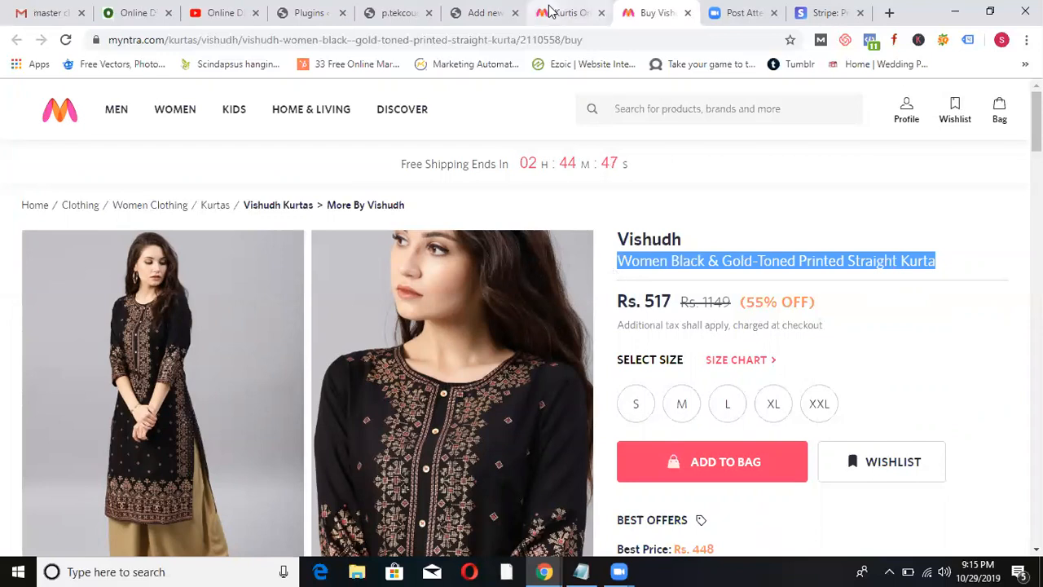
pyautogui.click(485, 12)
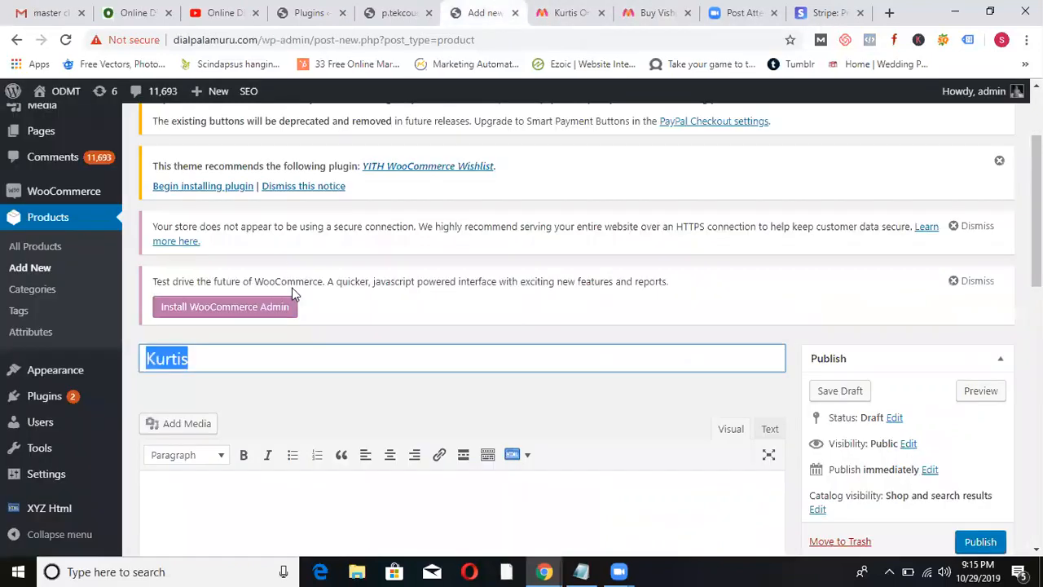
pyautogui.hotkey('ctrl', 'v')
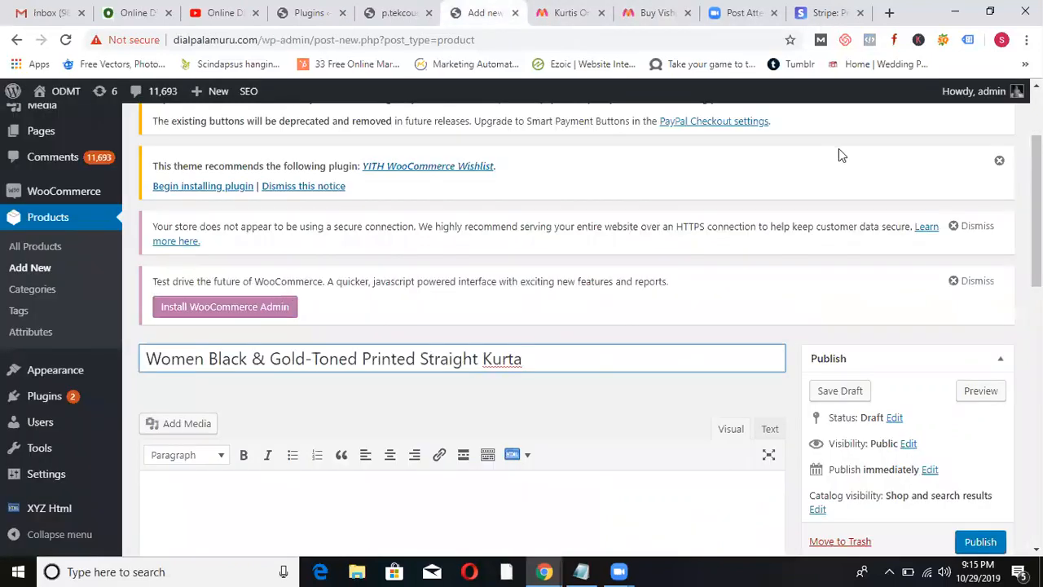
# Copy the three bullet points under Best Offers on the Myntra kurta page and return to the new product form.
pyautogui.click(652, 10)
pyautogui.moveTo(1036, 135); pyautogui.dragTo(1036, 178)
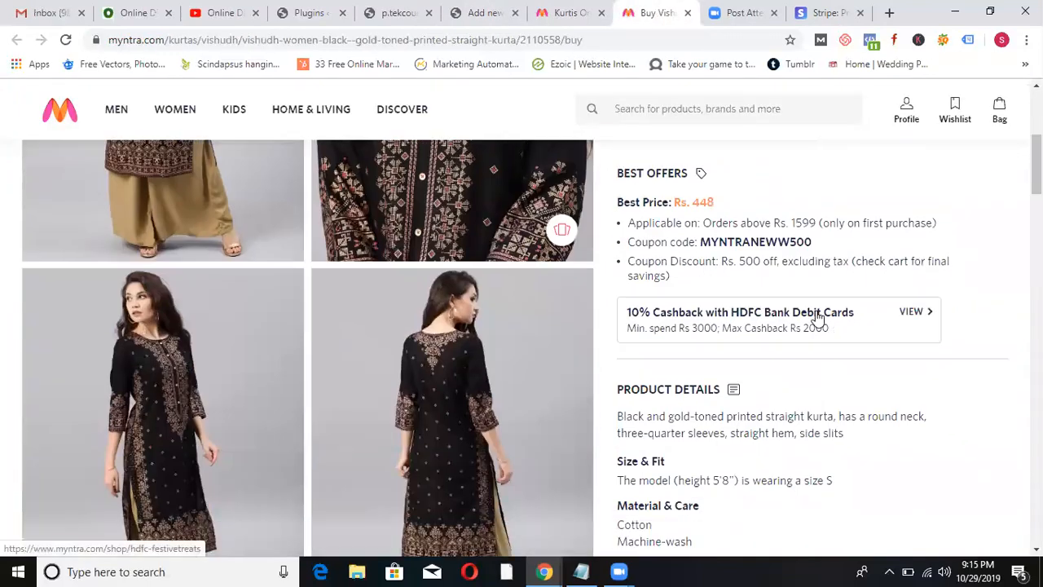
pyautogui.moveTo(689, 289); pyautogui.dragTo(629, 225)
pyautogui.hotkey('ctrl', 'c')
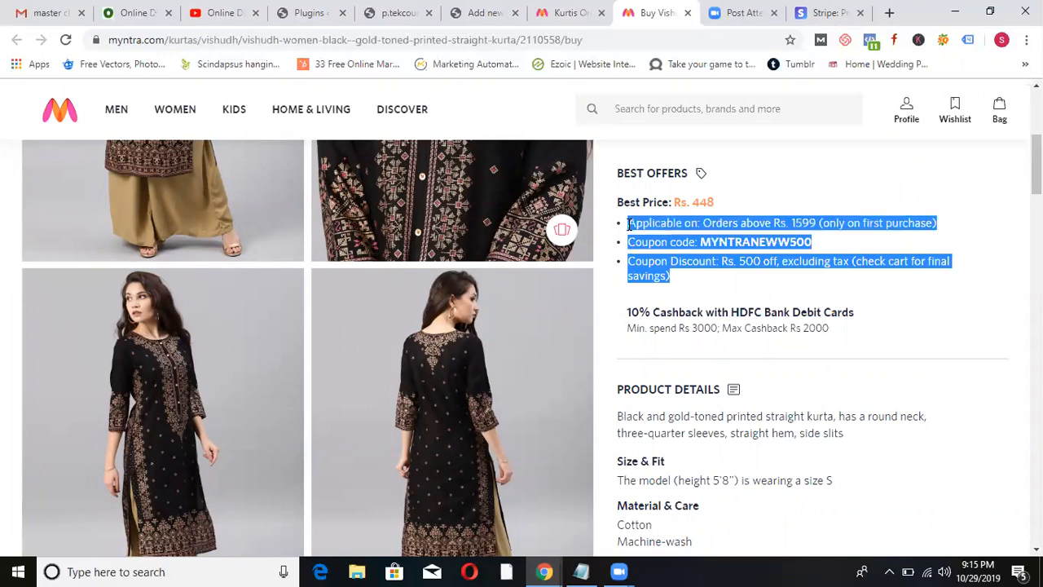
pyautogui.click(464, 10)
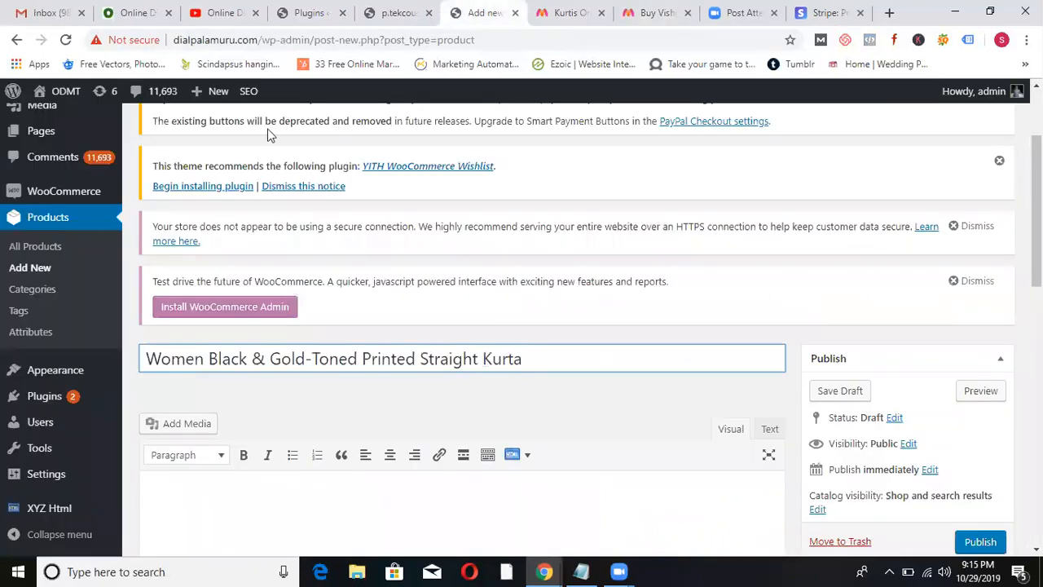
# Look over the Myntra kurta page again, from its title and price down to the similar products.
pyautogui.click(656, 12)
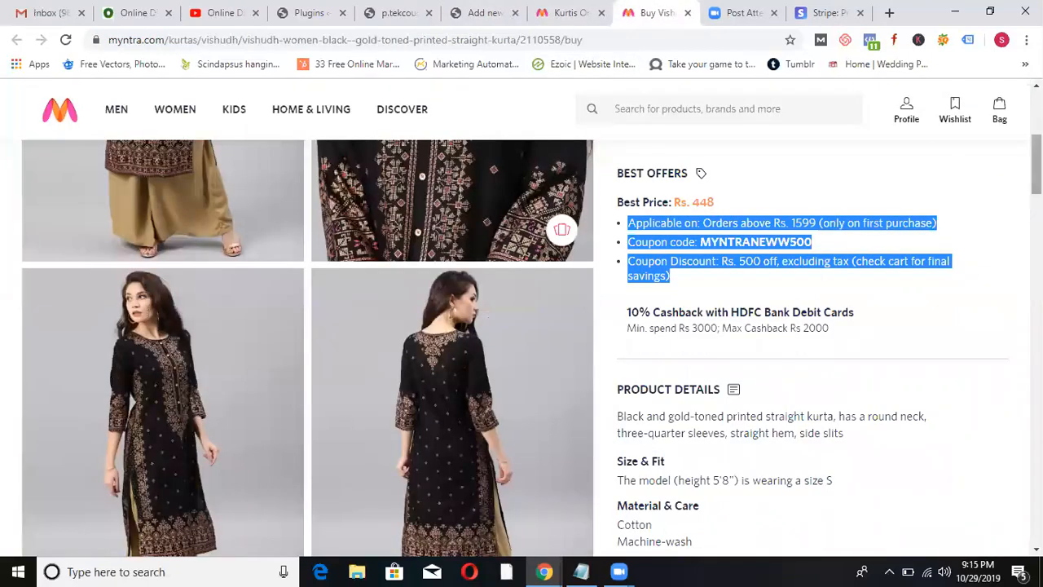
pyautogui.scroll(5, 522, 326)
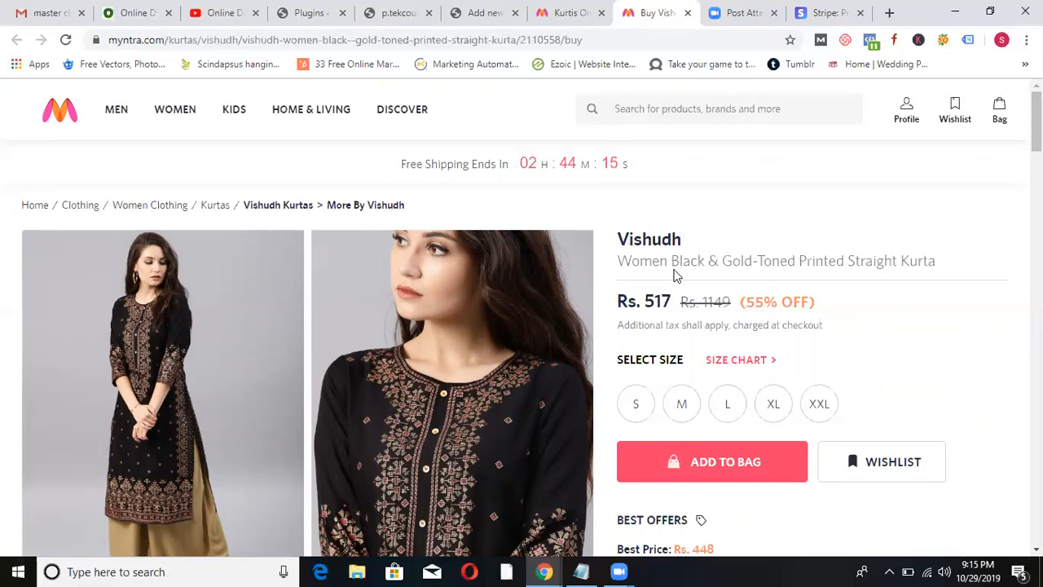
pyautogui.click(476, 13)
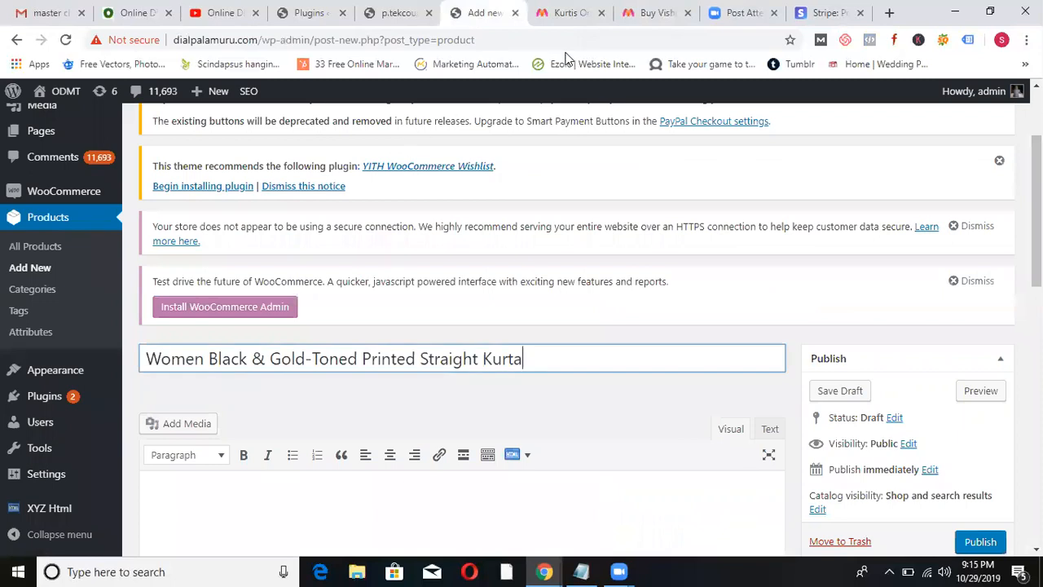
pyautogui.click(654, 12)
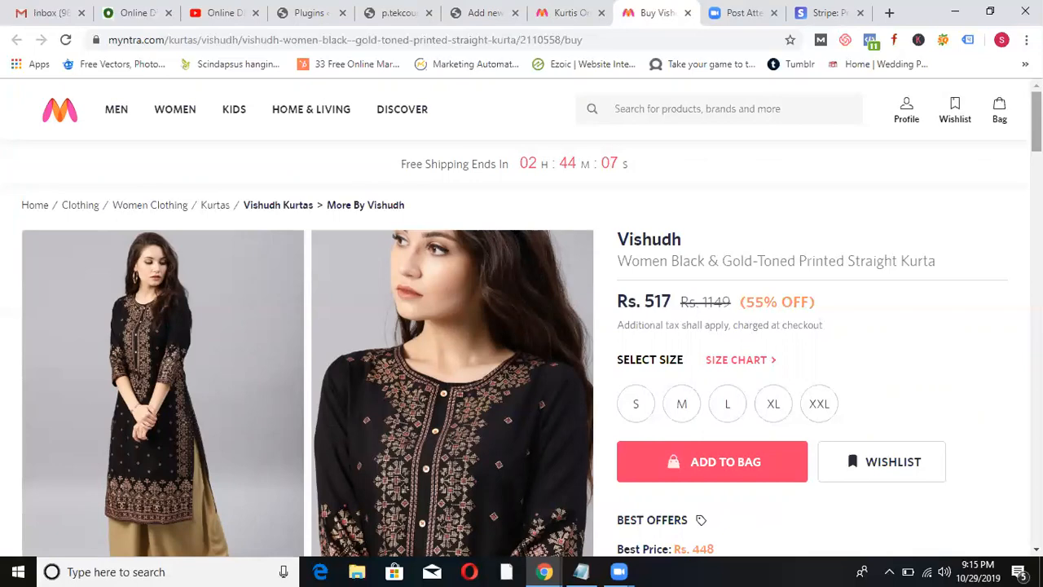
pyautogui.scroll(-12, 1001, 293)
pyautogui.scroll(-15, 999, 290)
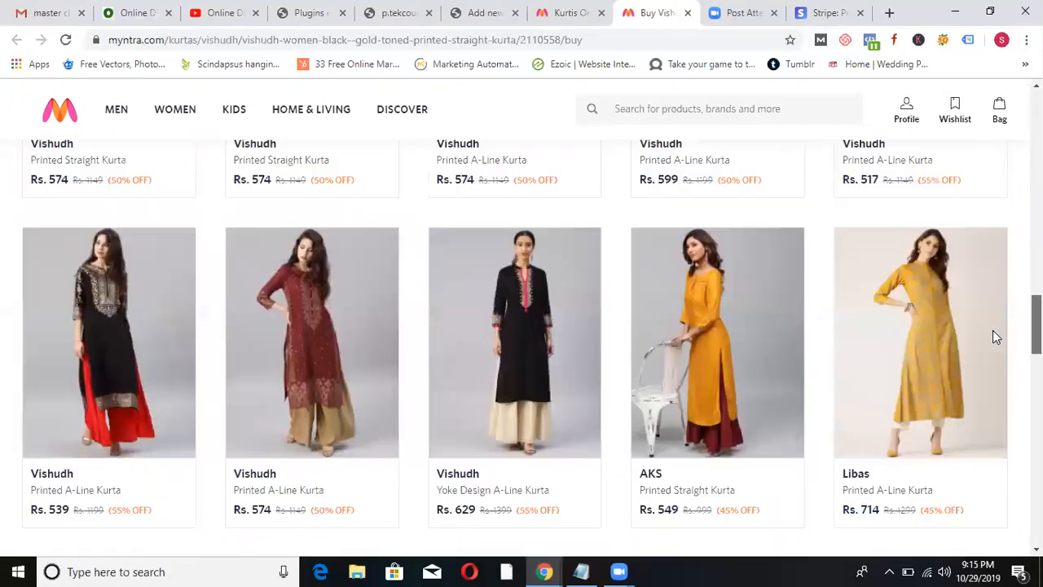
pyautogui.scroll(20, 977, 473)
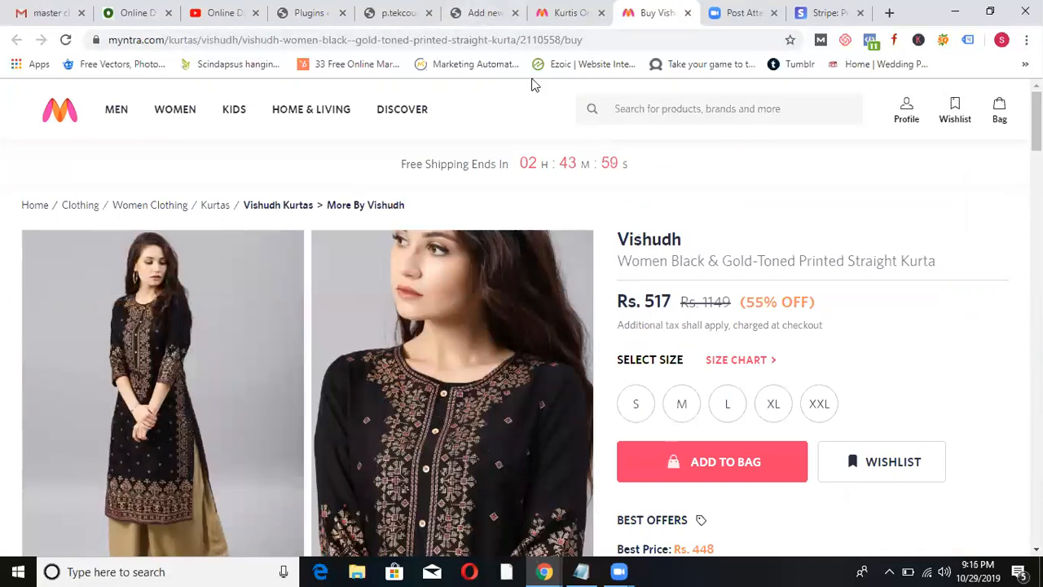
# Paste the copied Myntra offer bullet points into the main description of the new product.
pyautogui.click(463, 8)
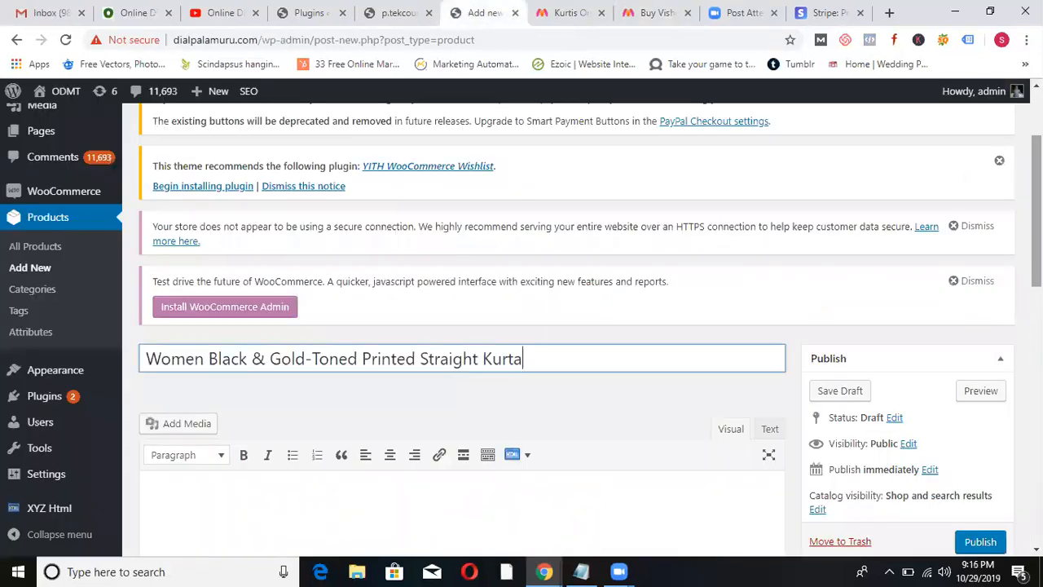
pyautogui.scroll(-2, 1035, 244)
pyautogui.click(461, 299)
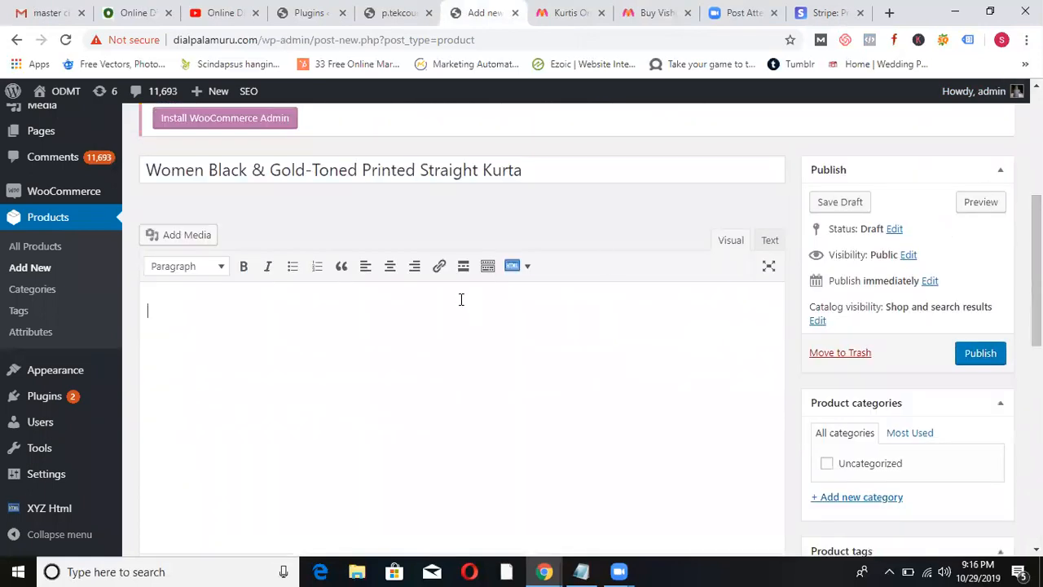
pyautogui.hotkey('ctrl', 'v')
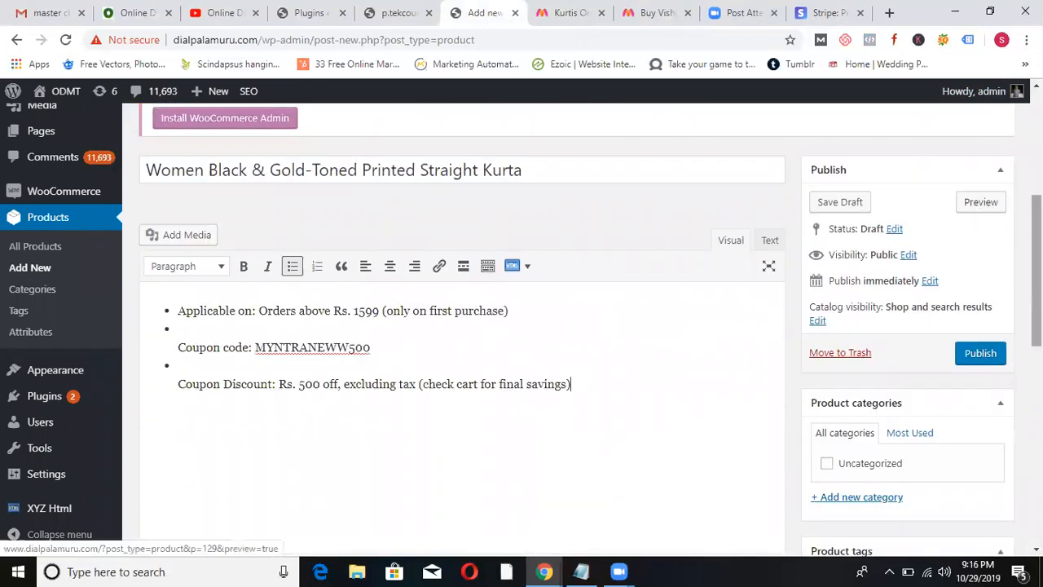
# Fill the product short description with the same offer bullet points on applicable orders, coupon code and coupon discount.
pyautogui.scroll(-5, 1010, 385)
pyautogui.scroll(-1, 1011, 385)
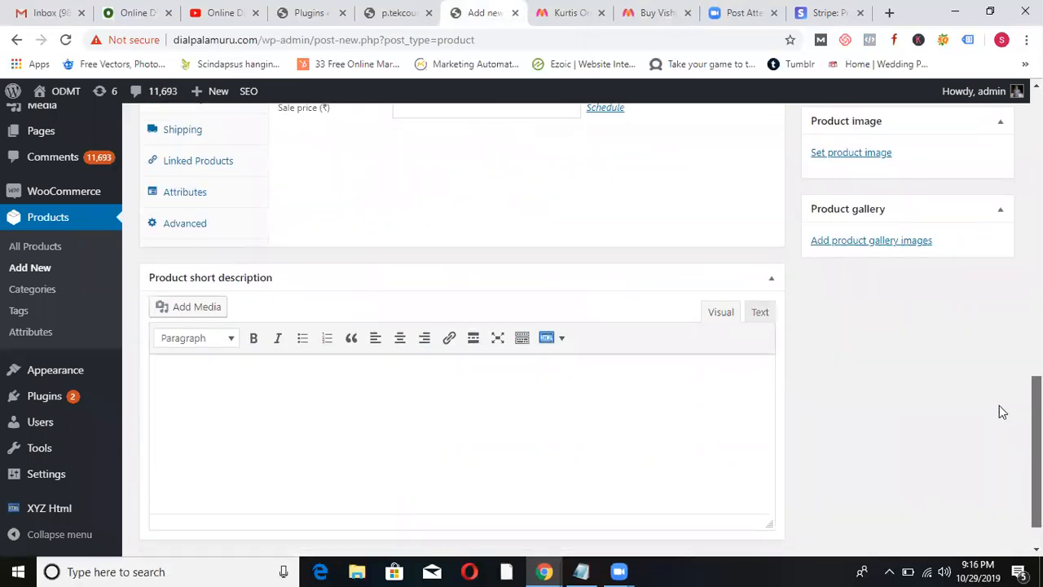
pyautogui.write('Applicable on: Orders above Rs. 1599 (only on first purchase) Coupon code: MYNTRANEWW500 Coupon Discount: Rs. 500 off, excluding tax (check cart for final savings)')
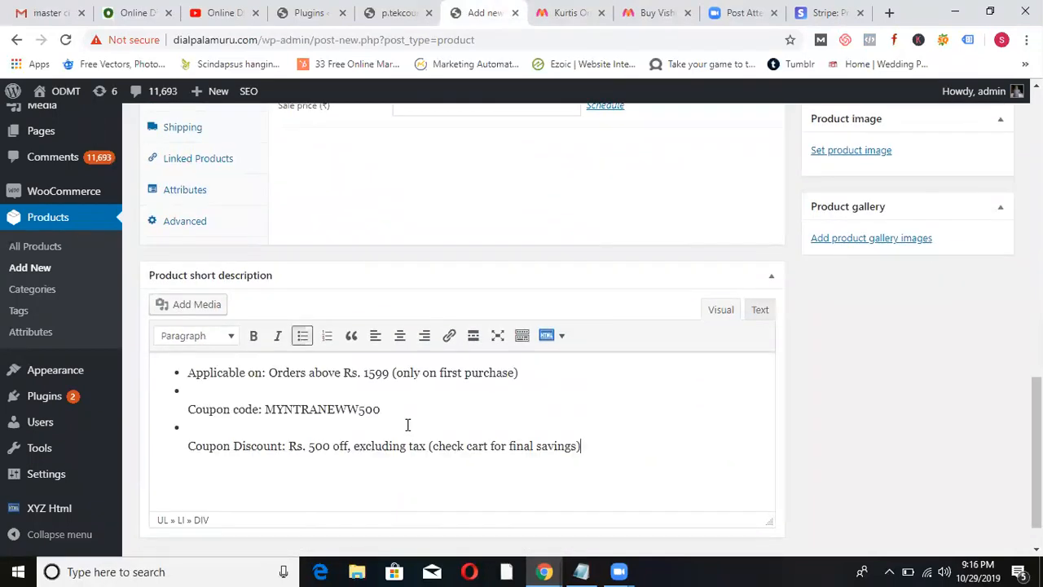
# Set the product's regular price to 1200 and its sale price to 1000 rupees.
pyautogui.scroll(3, 1036, 407)
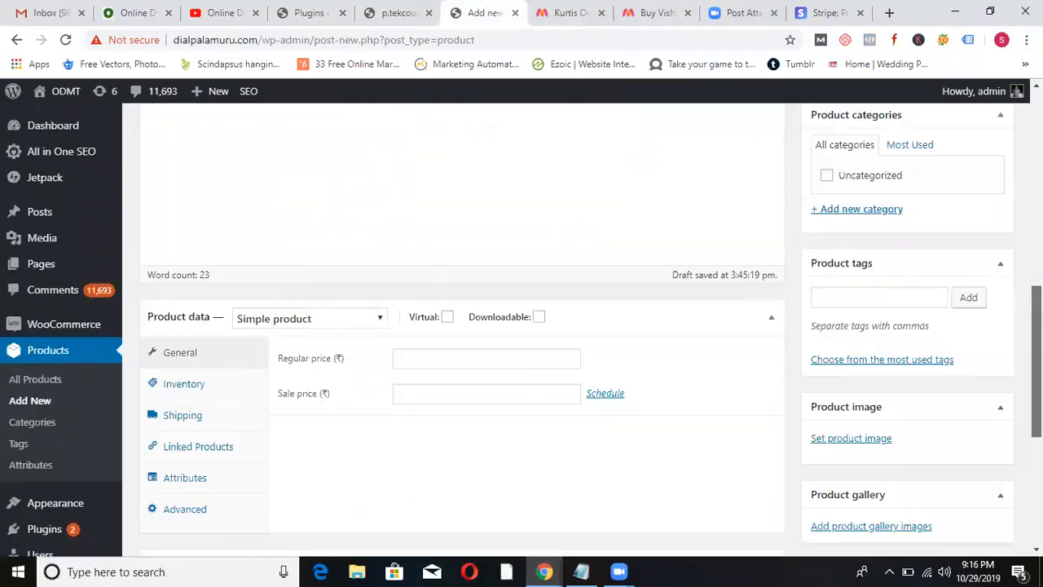
pyautogui.scroll(5, 1037, 326)
pyautogui.scroll(-3, 1036, 326)
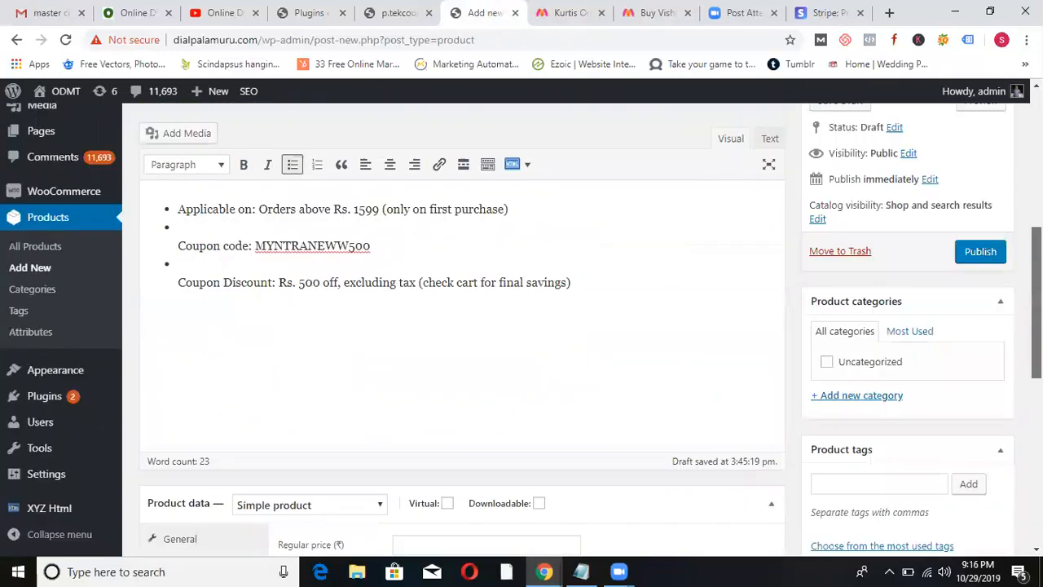
pyautogui.scroll(-3, 1010, 342)
pyautogui.click(492, 296)
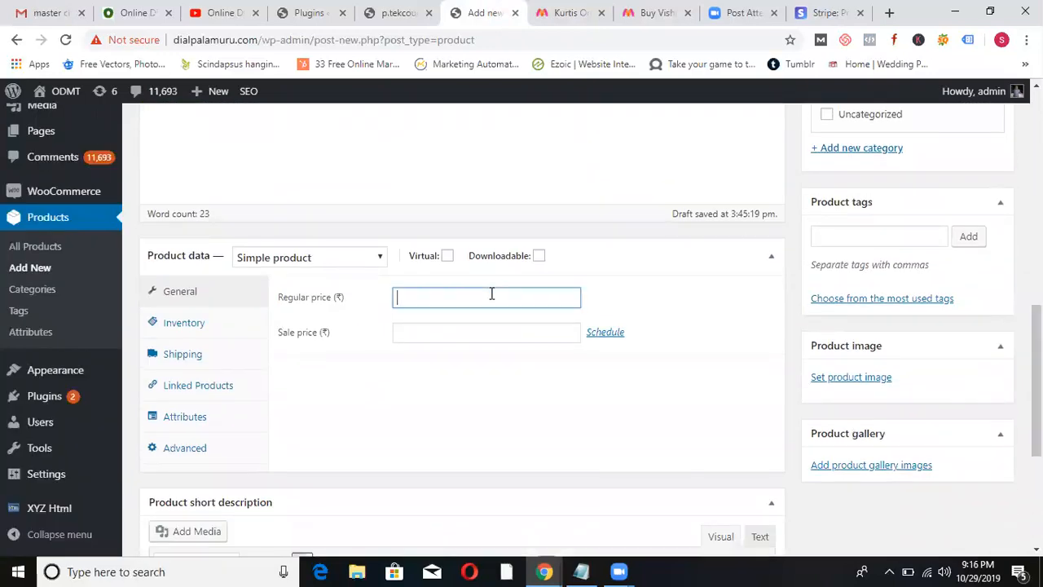
pyautogui.click(449, 333)
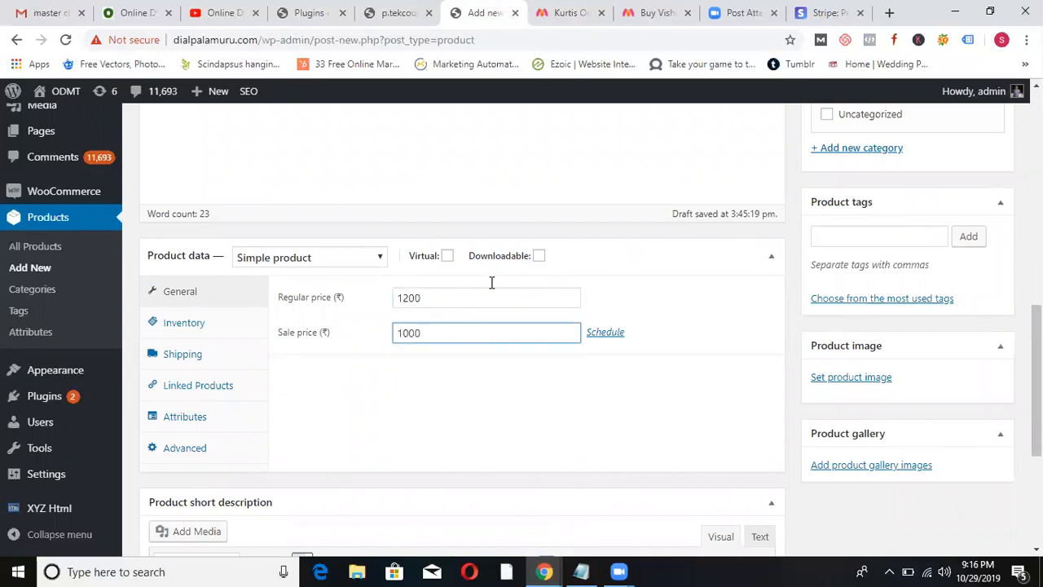
# Enlarge the kurta's close-up photo on the Myntra page, save it to the Desktop as a JPEG and close the enlarged view.
pyautogui.click(658, 13)
pyautogui.moveTo(1037, 120)
pyautogui.mouseDown()
pyautogui.moveTo(1037, 149)
pyautogui.moveTo(1036, 130)
pyautogui.mouseUp()
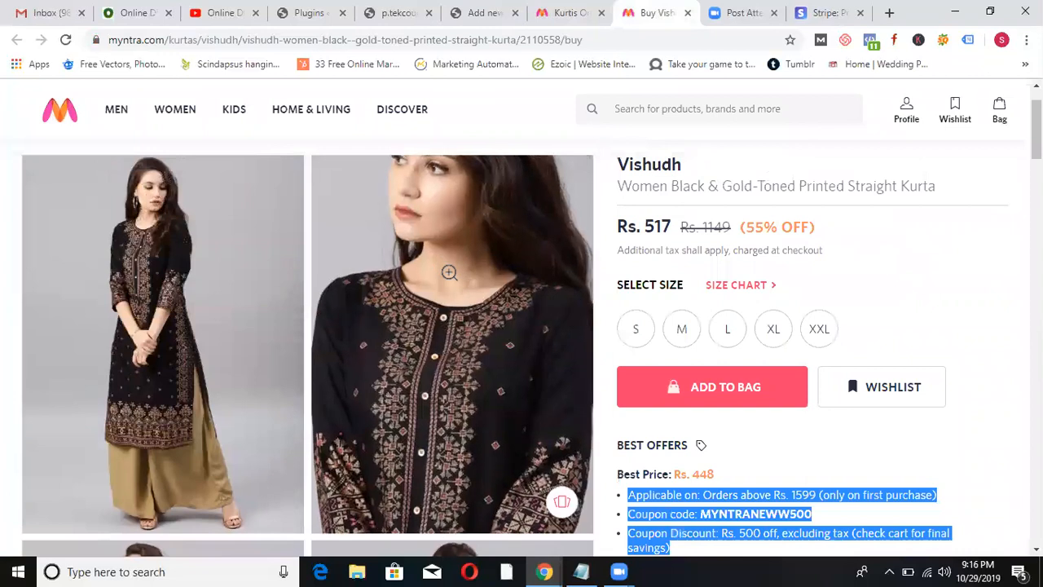
pyautogui.click(442, 265)
pyautogui.scroll(-2, 489, 252)
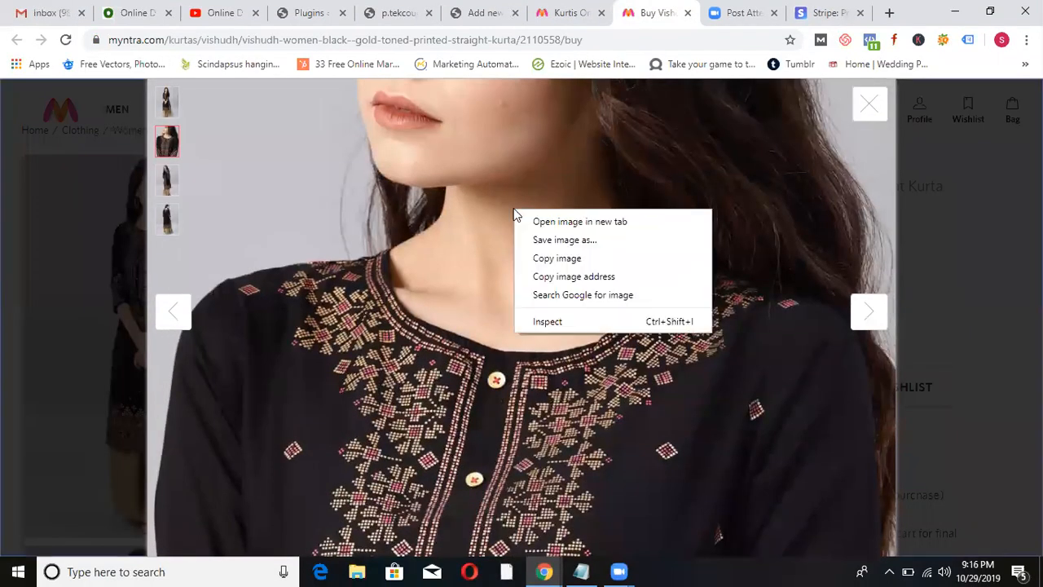
pyautogui.middleClick(546, 245)
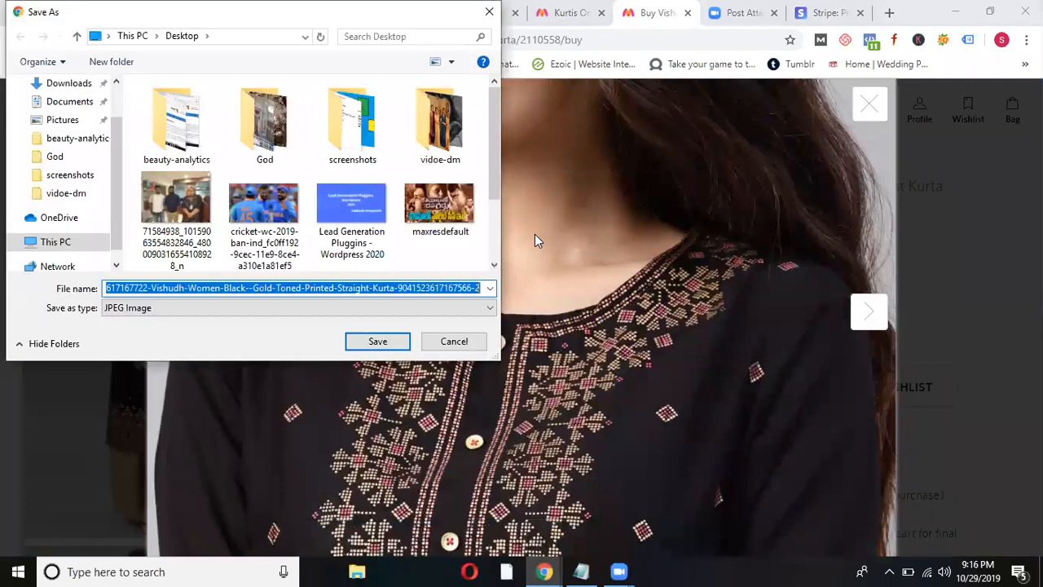
pyautogui.click(378, 340)
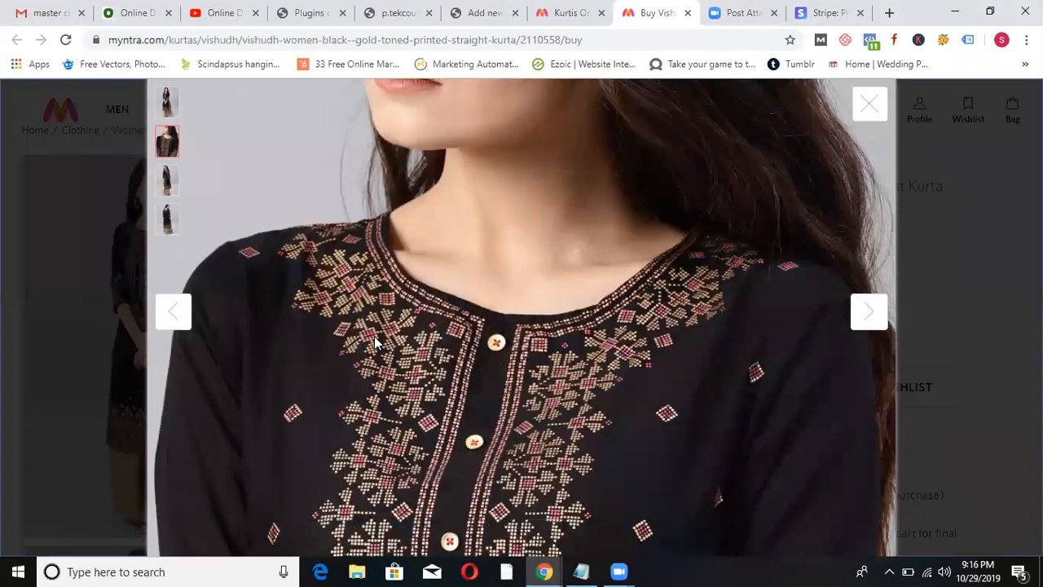
pyautogui.click(870, 107)
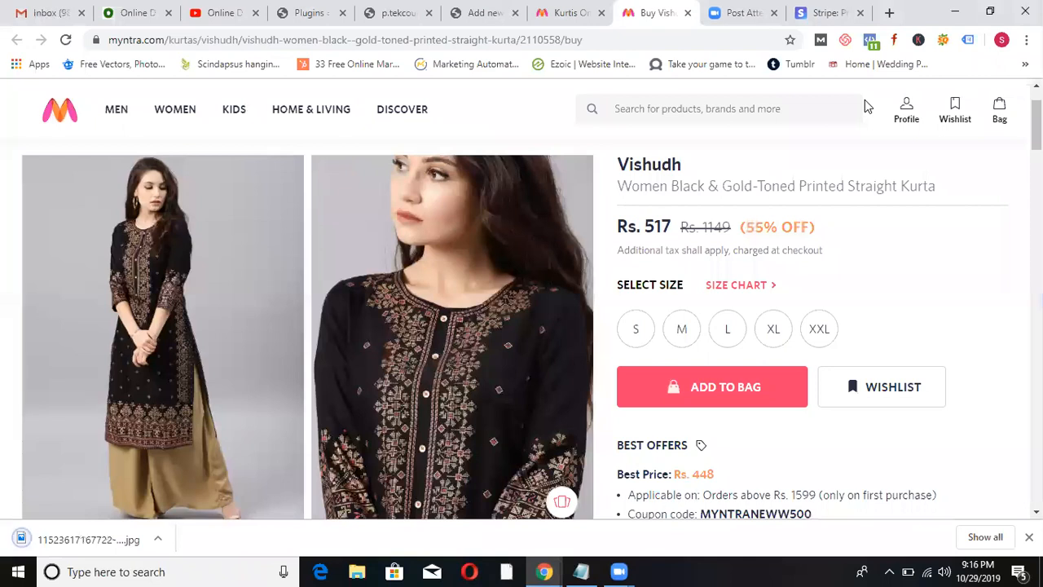
# Upload the saved close-up JPEG of the black Vishudh kurta and set it as the new WooCommerce product's image.
pyautogui.click(480, 13)
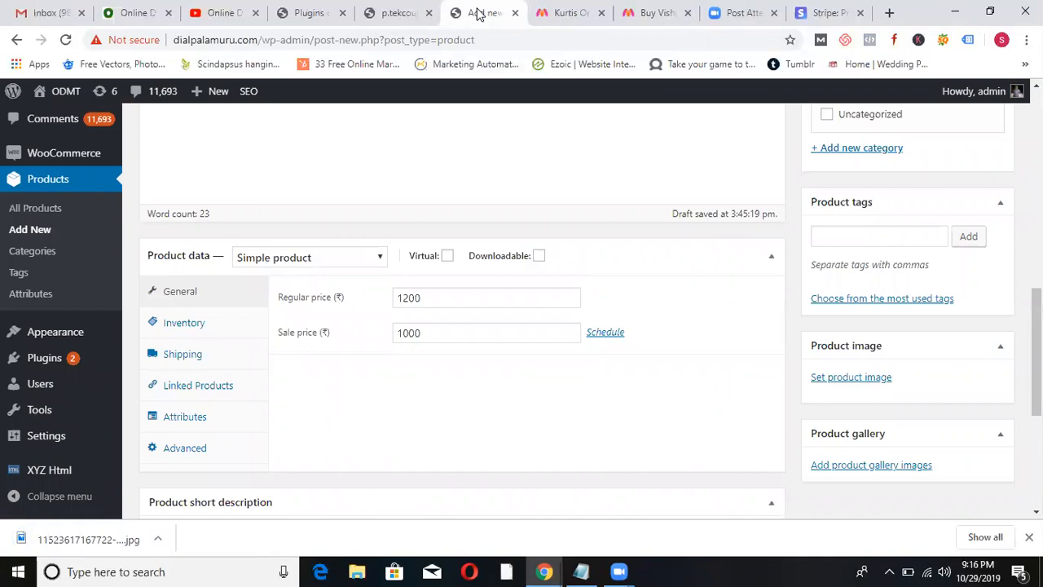
pyautogui.click(864, 376)
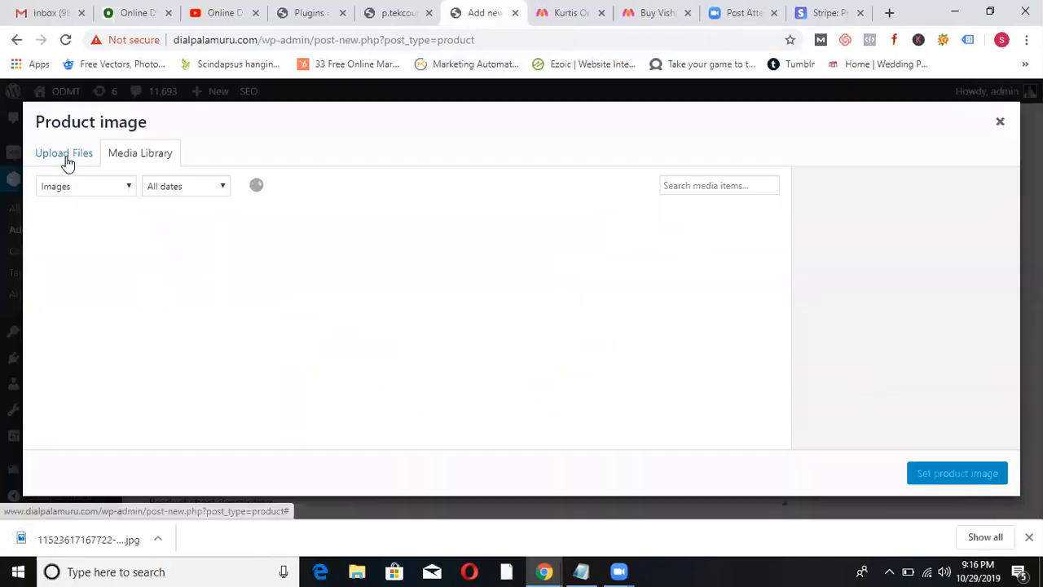
pyautogui.click(68, 161)
pyautogui.click(538, 334)
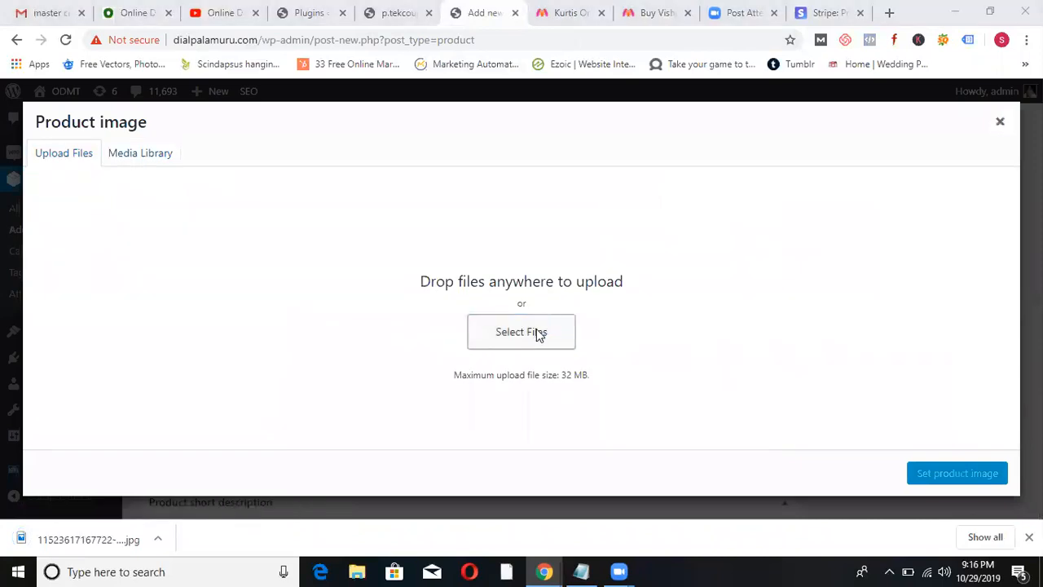
pyautogui.doubleClick(263, 210)
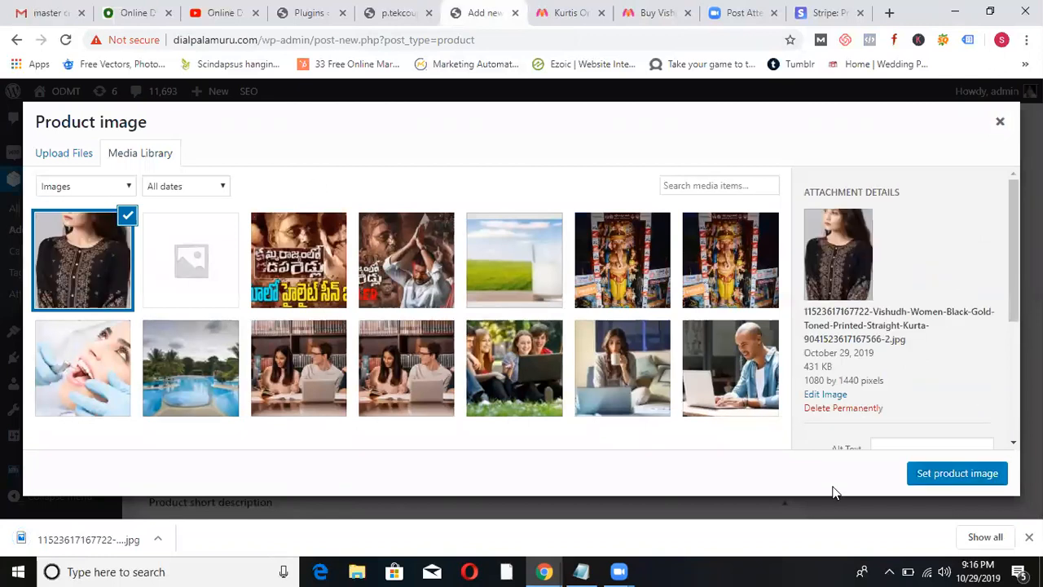
pyautogui.click(930, 473)
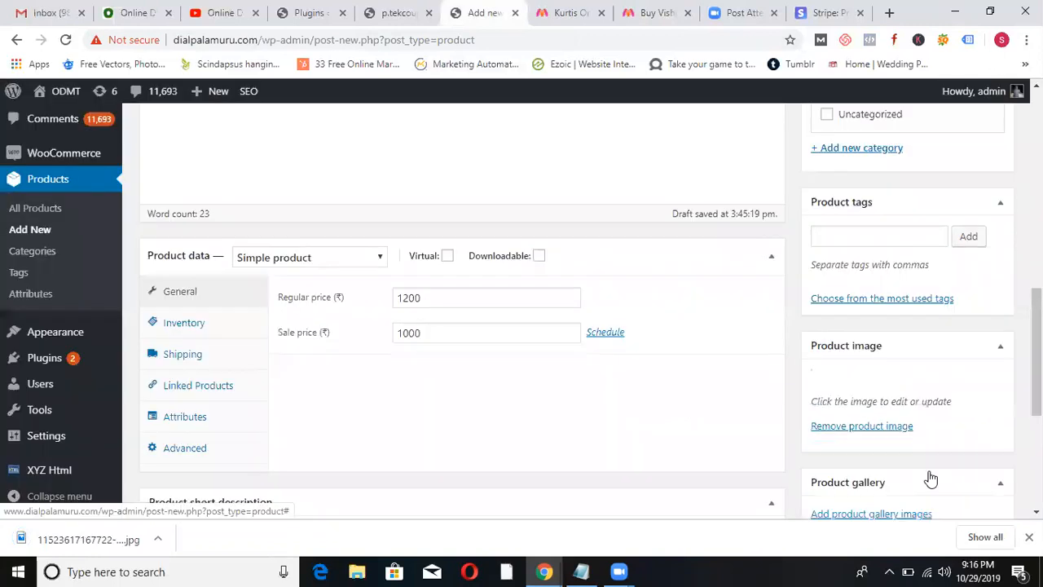
# Review the product form from title to gallery section and check the other kurta photos on the Myntra page.
pyautogui.moveTo(1036, 350); pyautogui.dragTo(1036, 197)
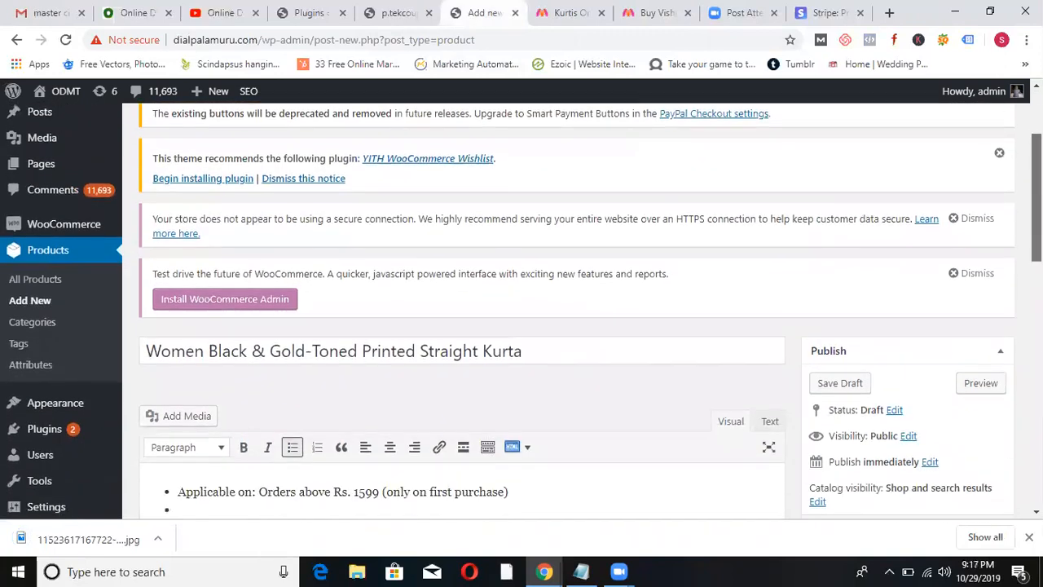
pyautogui.scroll(-6, 1010, 335)
pyautogui.moveTo(994, 391); pyautogui.dragTo(993, 398)
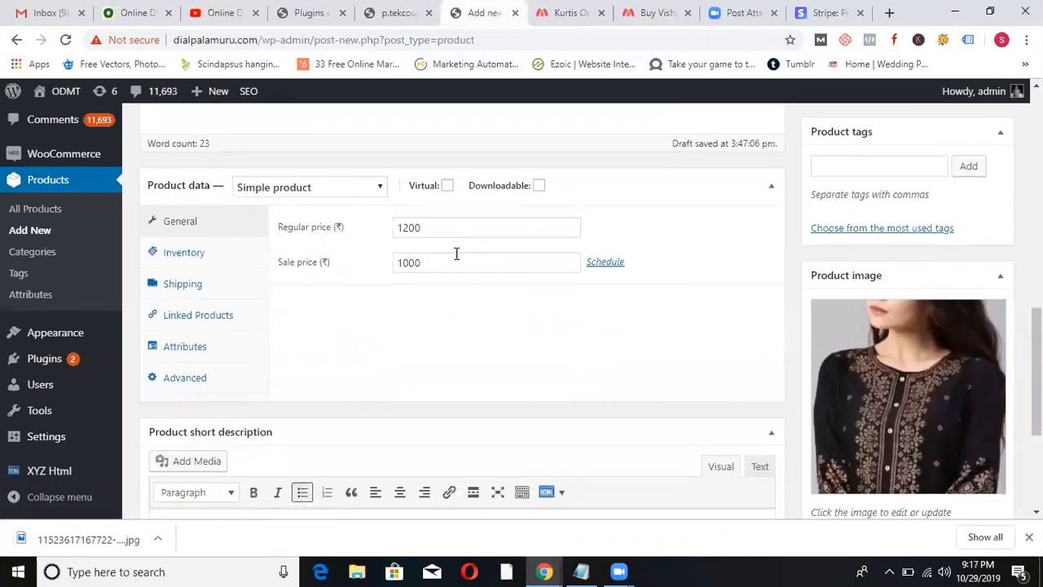
pyautogui.moveTo(1037, 379); pyautogui.dragTo(1037, 452)
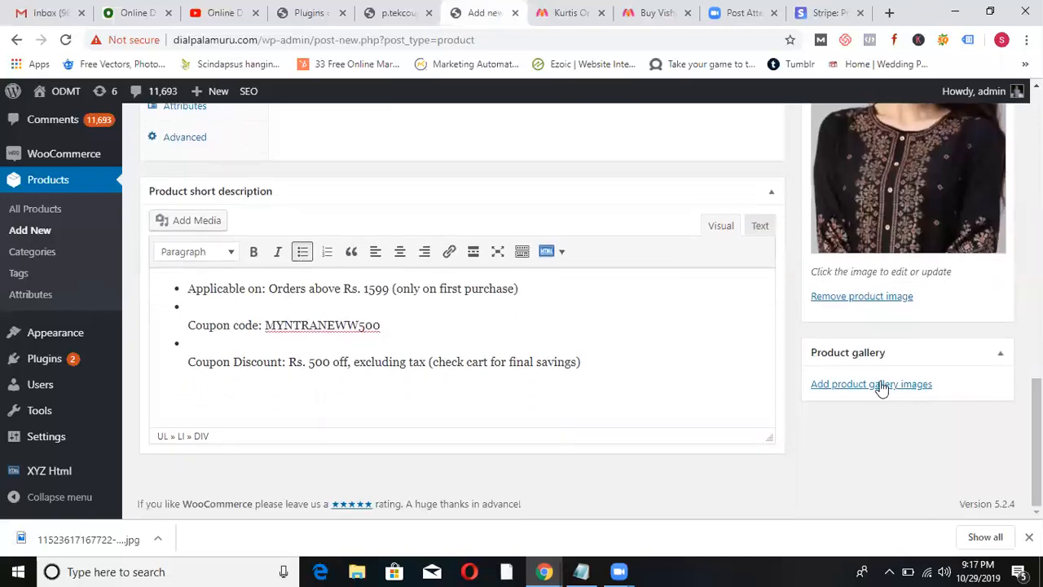
pyautogui.click(657, 12)
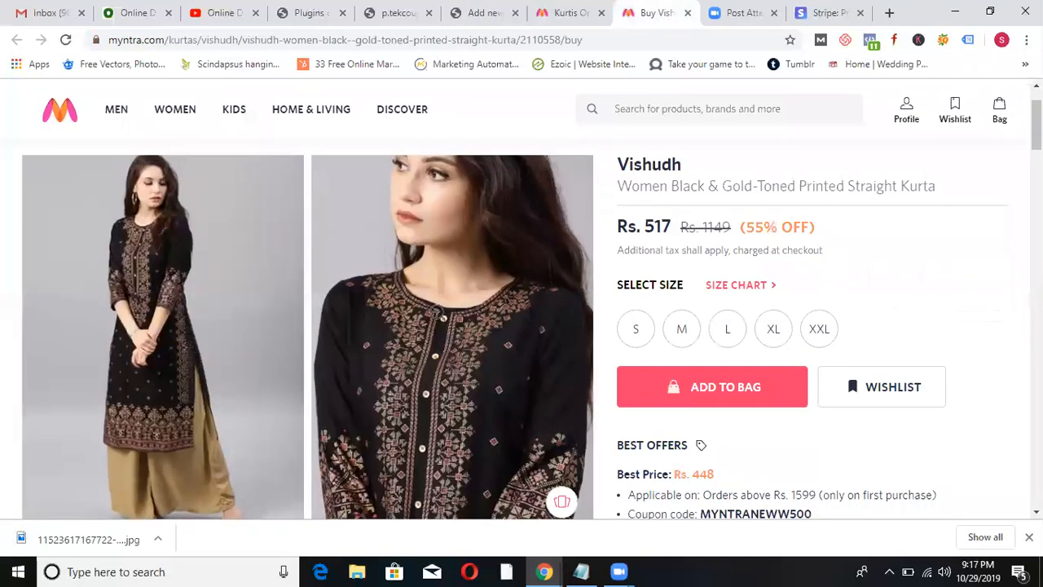
pyautogui.scroll(-5, 1009, 209)
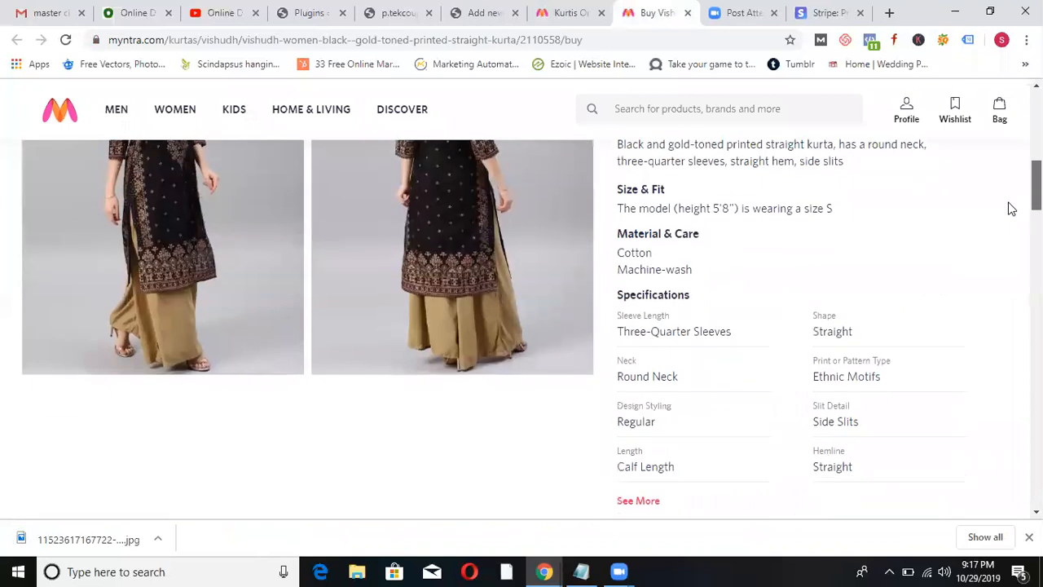
pyautogui.scroll(3, 1008, 208)
pyautogui.click(487, 11)
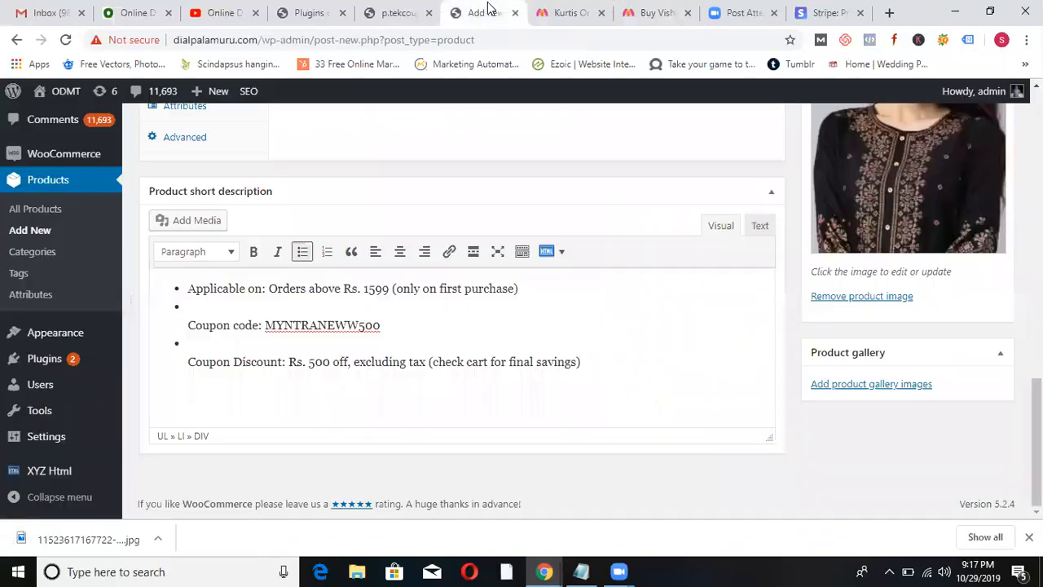
# Create the product categories Kurtis and Sarees, and assign only Kurtis to this product.
pyautogui.scroll(10, 462, 310)
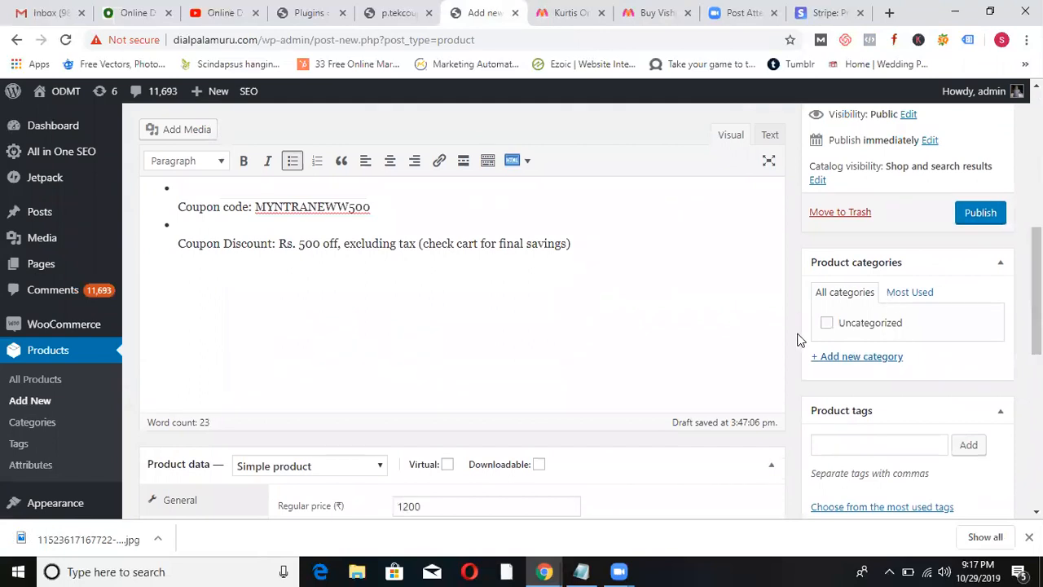
pyautogui.click(862, 359)
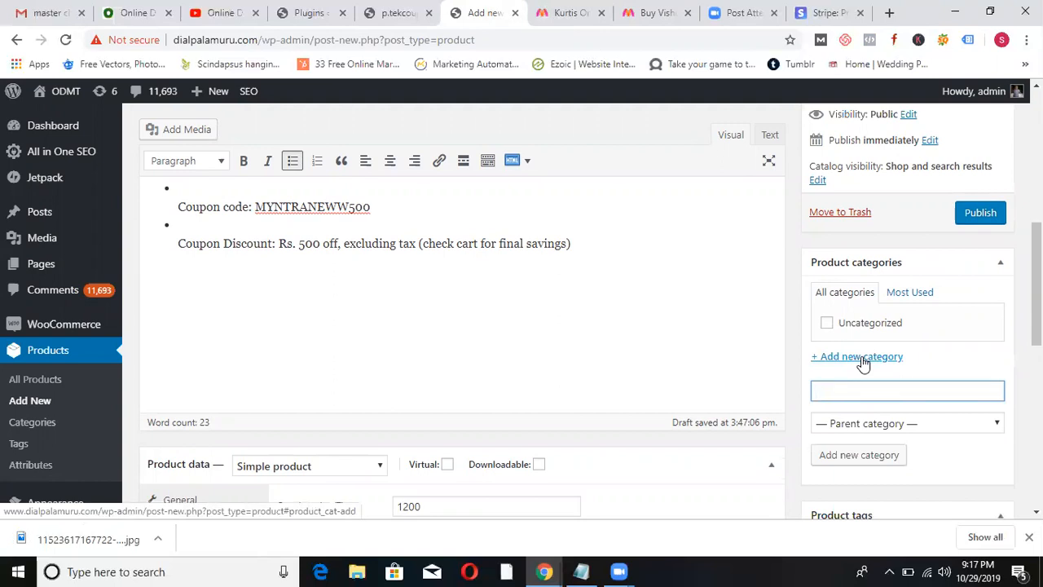
pyautogui.write('Kurtis')
pyautogui.press('Return')
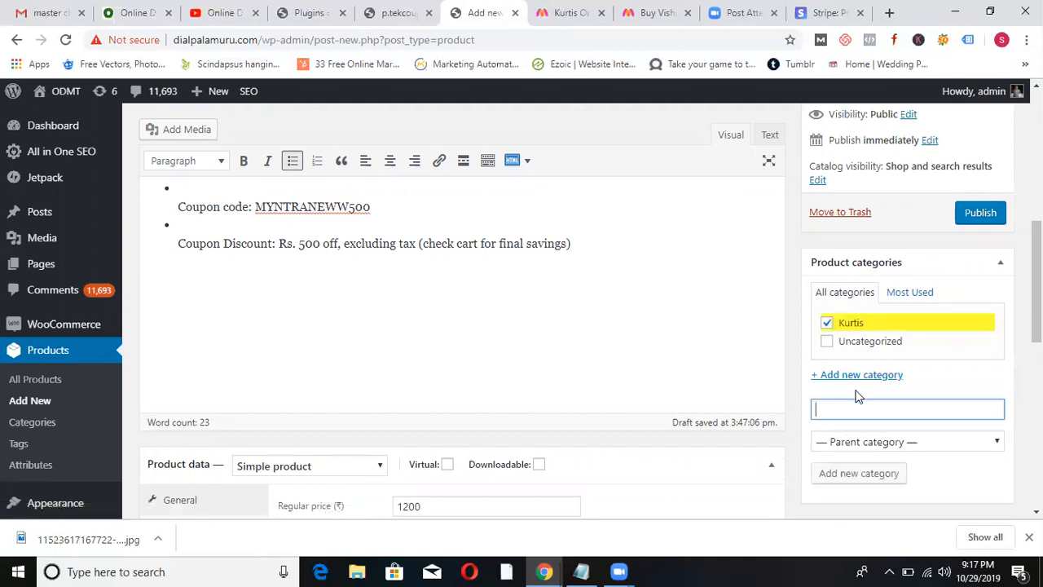
pyautogui.write('Sarees')
pyautogui.press('Return')
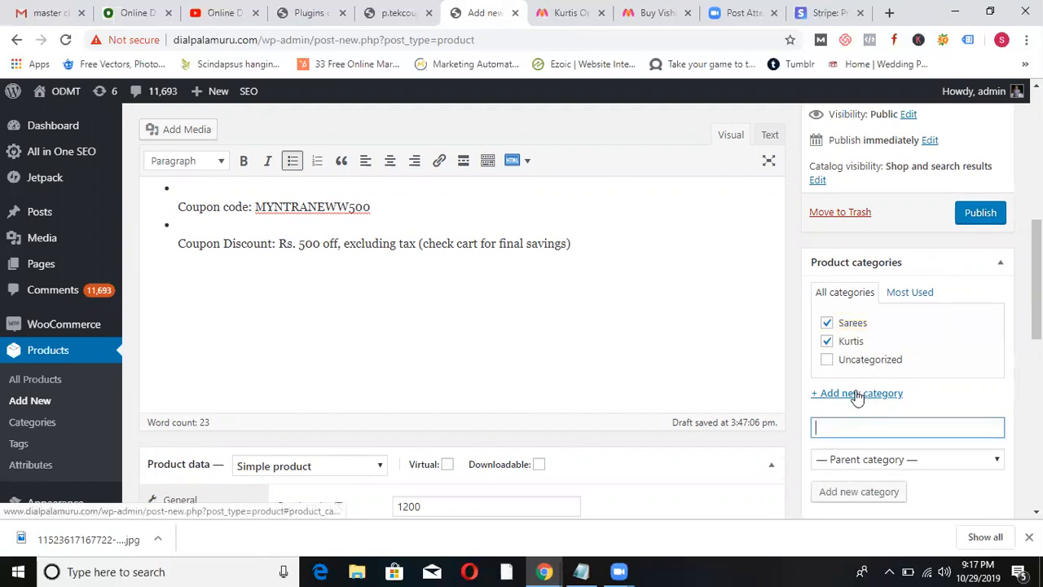
pyautogui.click(827, 323)
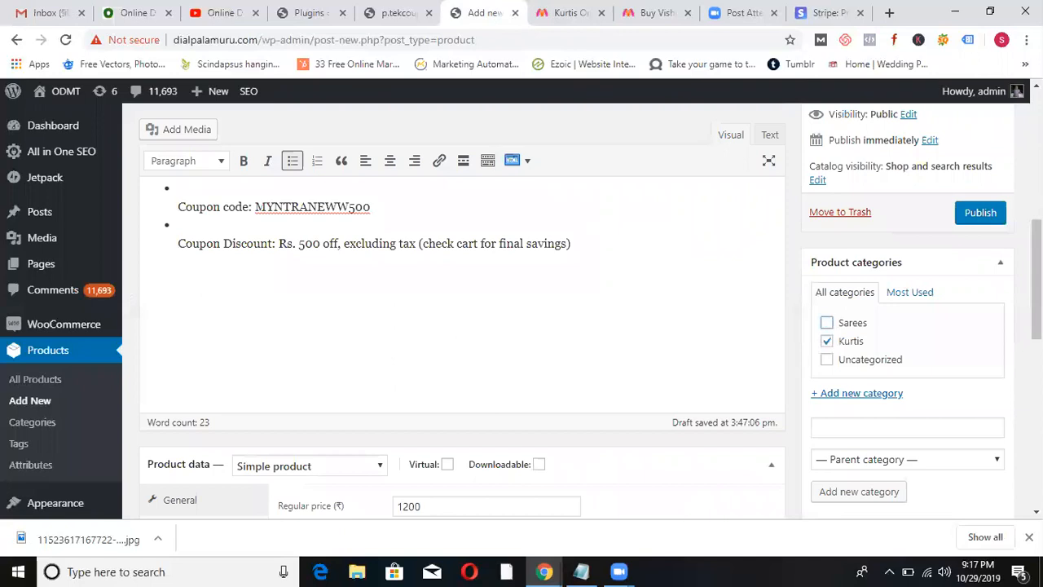
# Publish the kurta product and open its live page in a new browser tab, dismissing the downloads bar.
pyautogui.click(981, 213)
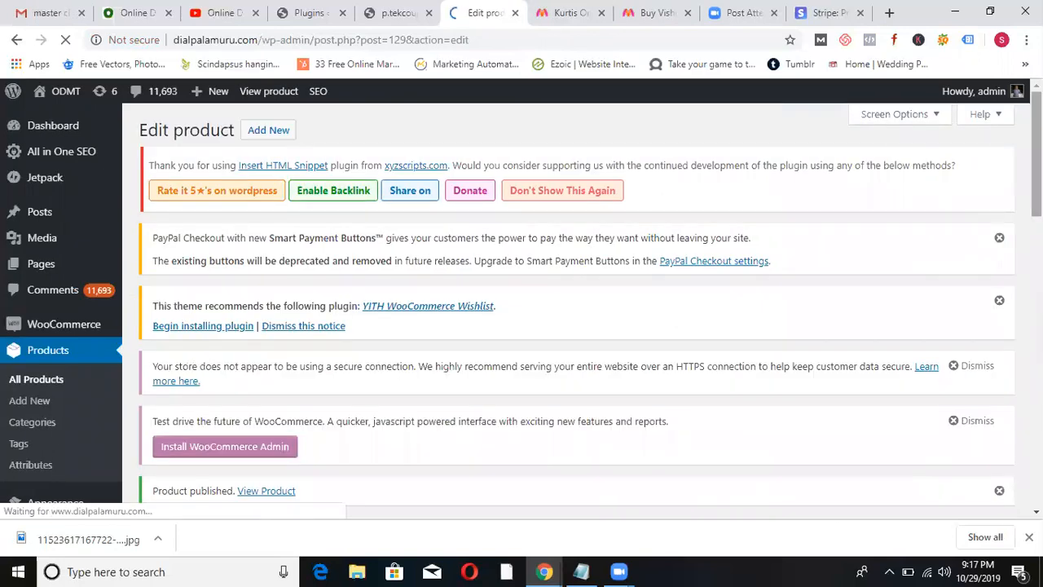
pyautogui.scroll(-1, 577, 310)
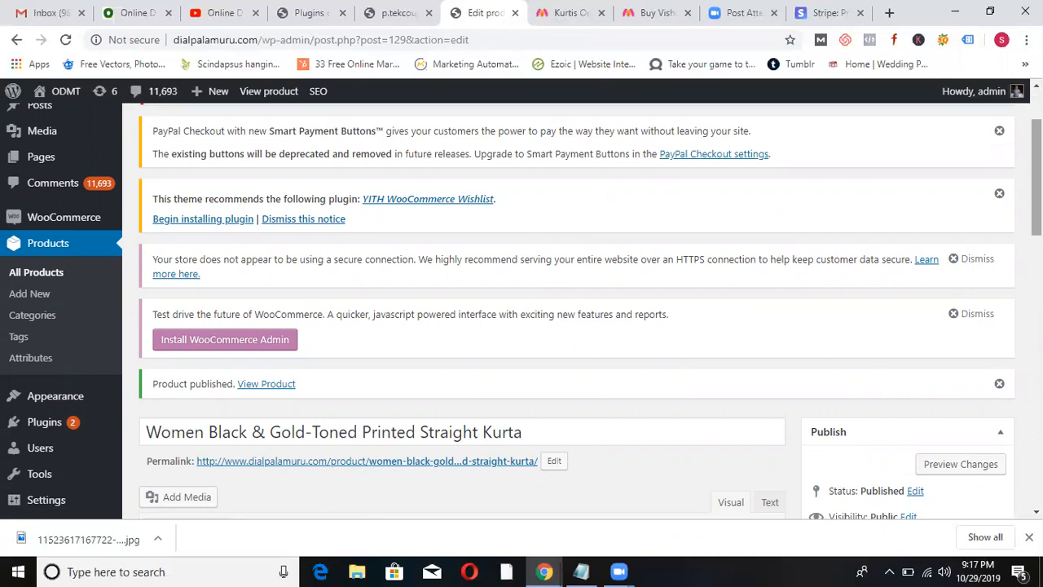
pyautogui.scroll(-1, 221, 244)
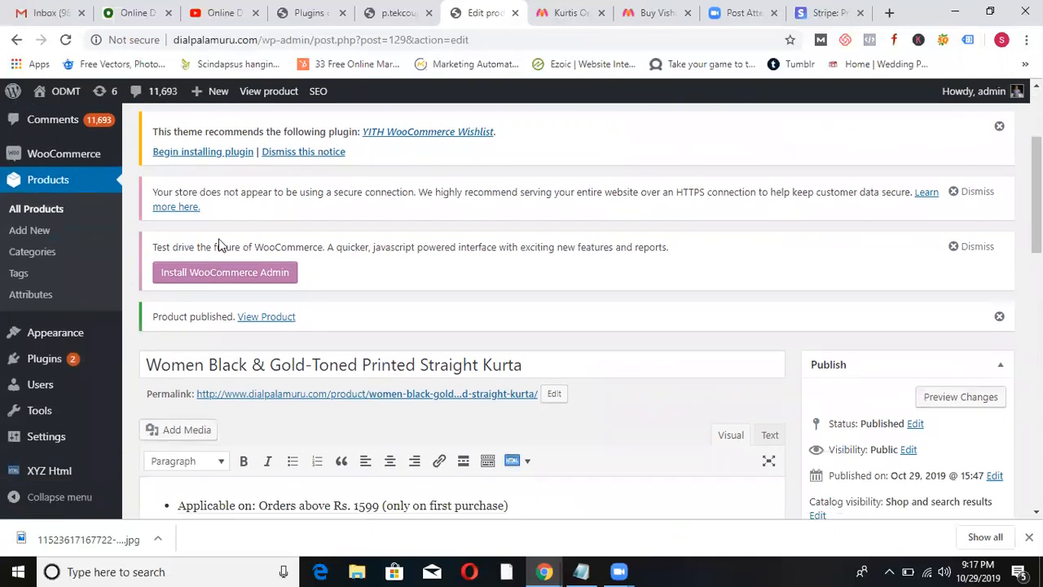
pyautogui.rightClick(269, 317)
pyautogui.click(289, 324)
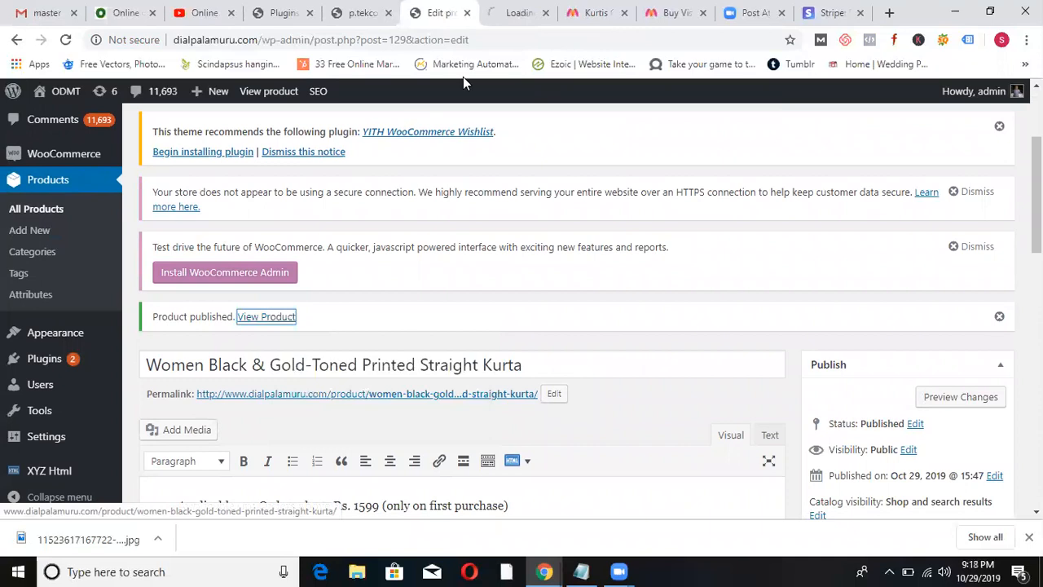
pyautogui.click(520, 10)
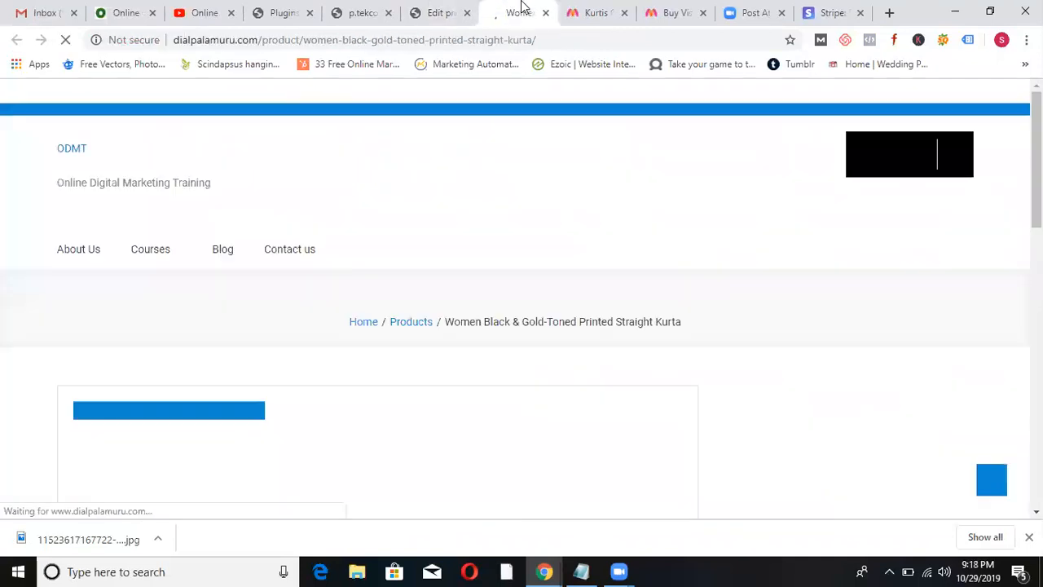
pyautogui.click(1029, 537)
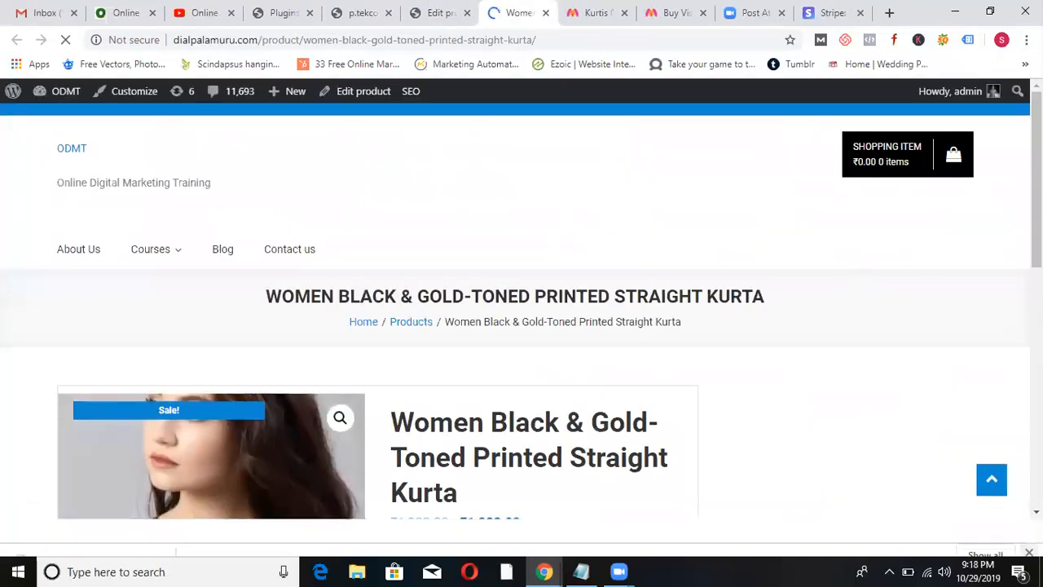
# Examine the live product page, including the image, regular and sale prices, short description, category and cart option.
pyautogui.scroll(-2, 522, 326)
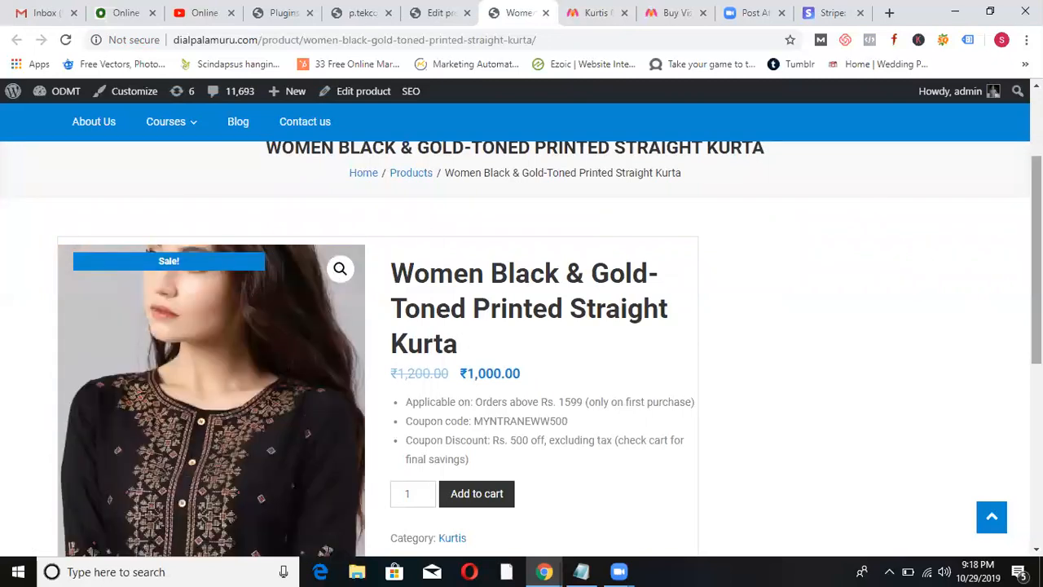
pyautogui.scroll(-2, 522, 350)
pyautogui.scroll(2, 522, 351)
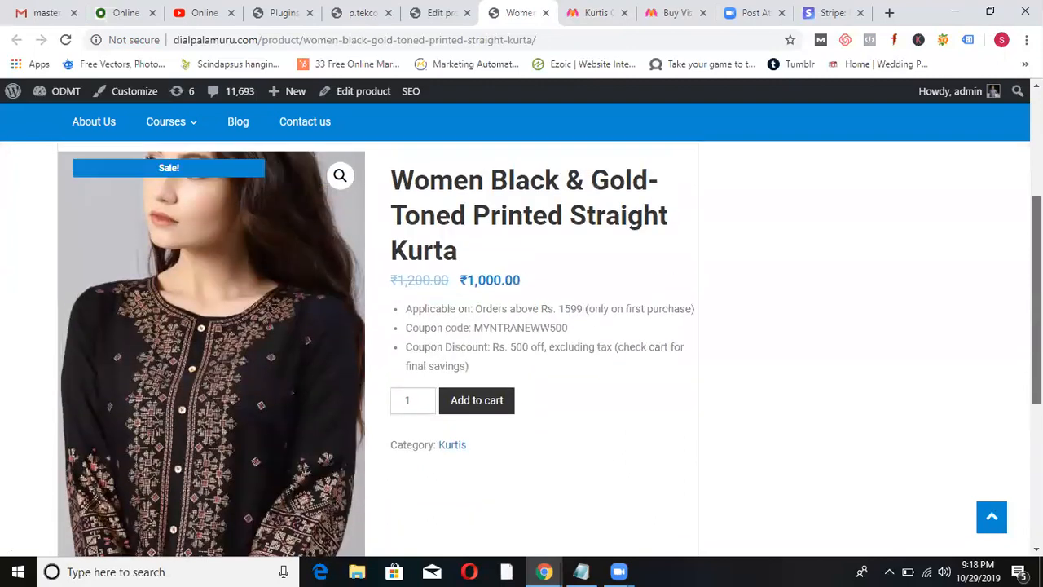
pyautogui.scroll(-1, 1013, 285)
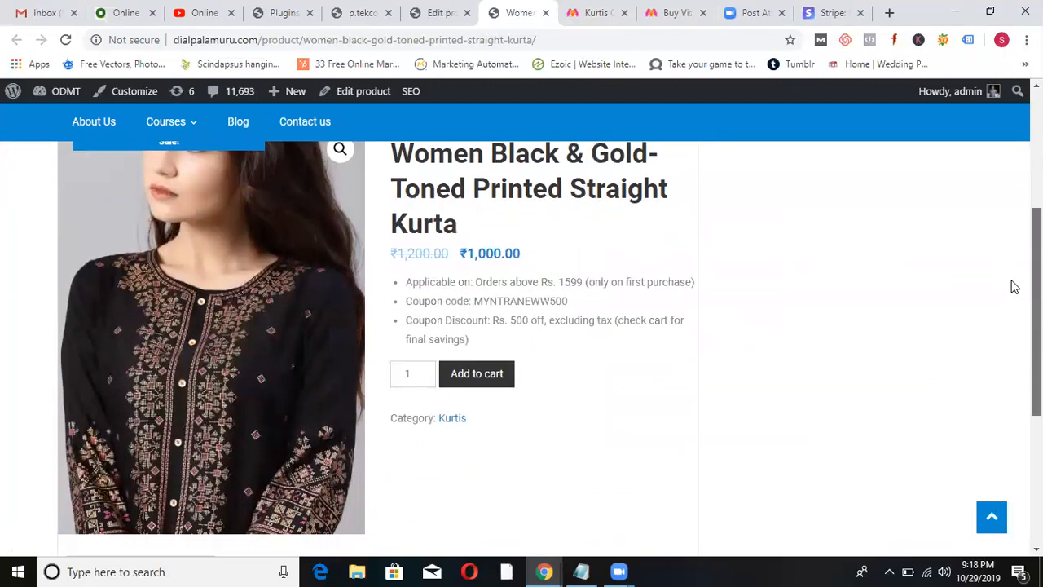
pyautogui.scroll(1, 1013, 284)
pyautogui.scroll(1, 521, 349)
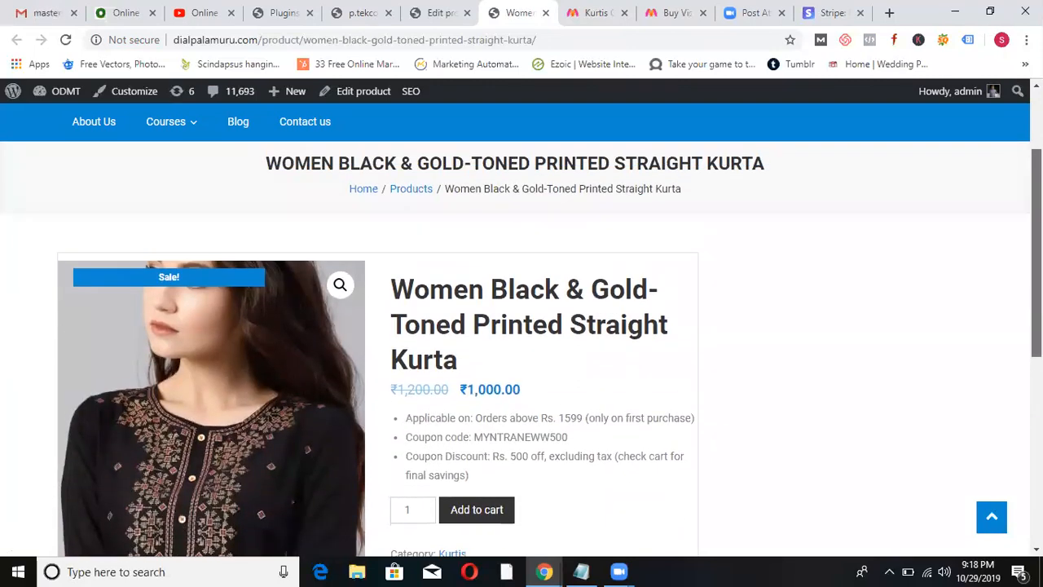
pyautogui.scroll(-1, 521, 349)
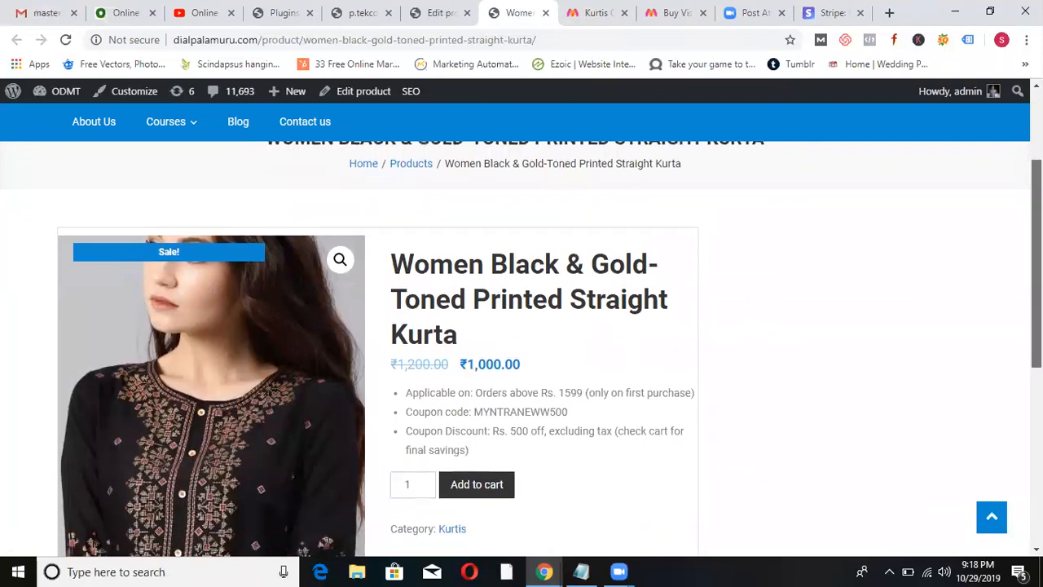
pyautogui.scroll(-2, 1015, 263)
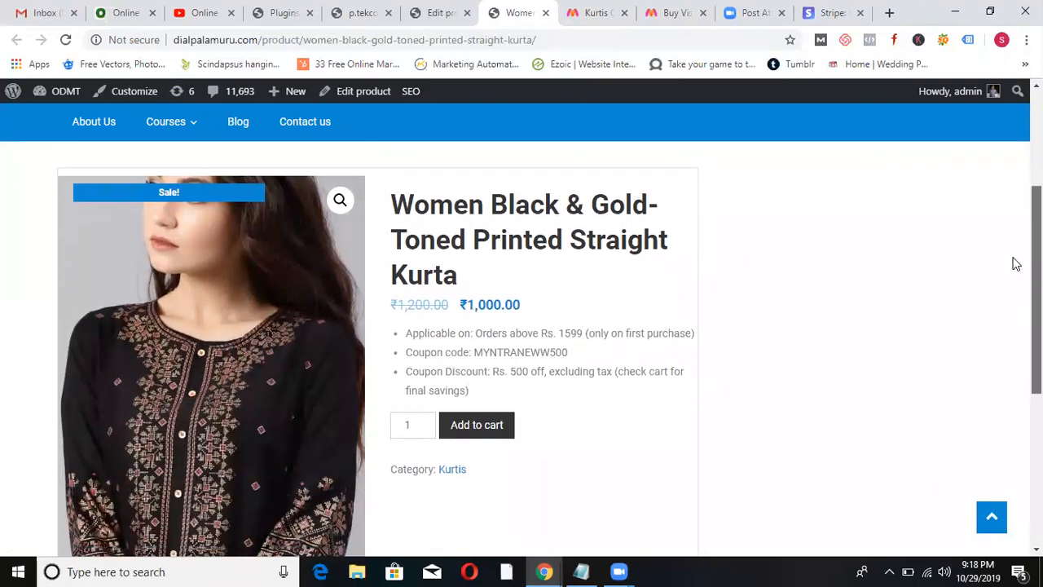
pyautogui.scroll(-1, 1016, 263)
pyautogui.scroll(-1, 1014, 270)
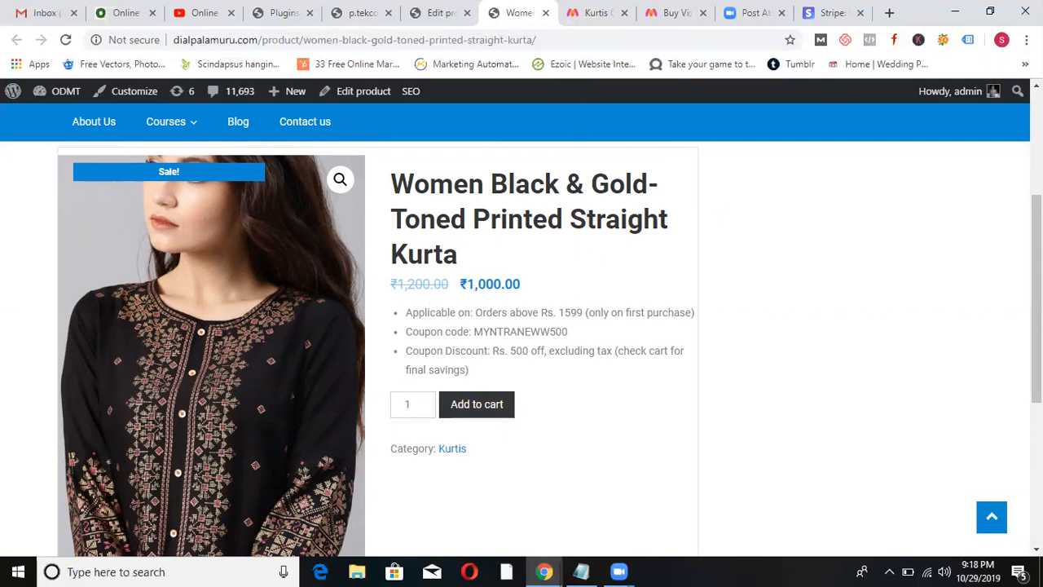
pyautogui.scroll(1, 1037, 244)
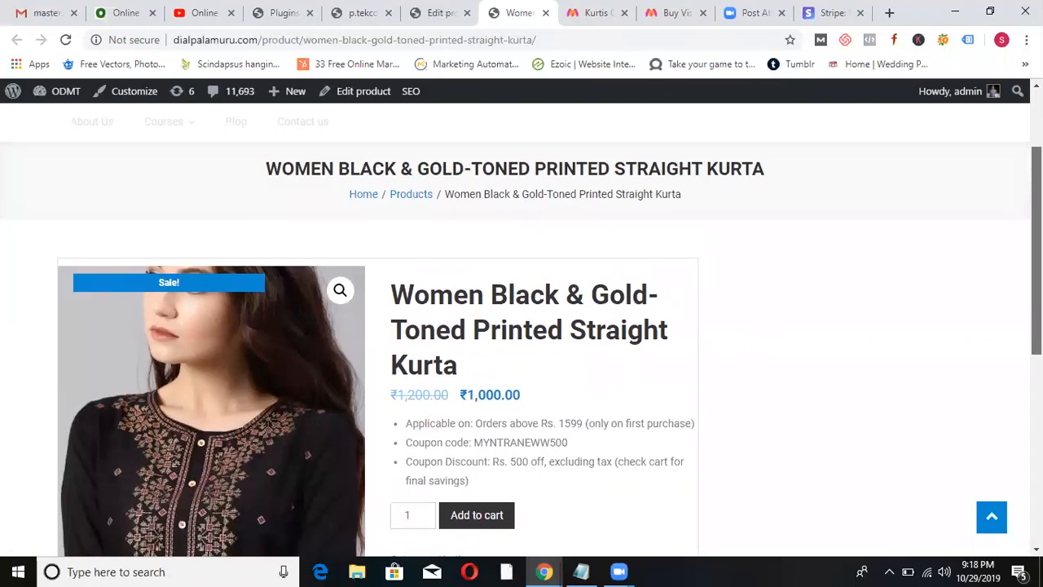
pyautogui.scroll(-3, 1037, 326)
pyautogui.scroll(3, 522, 351)
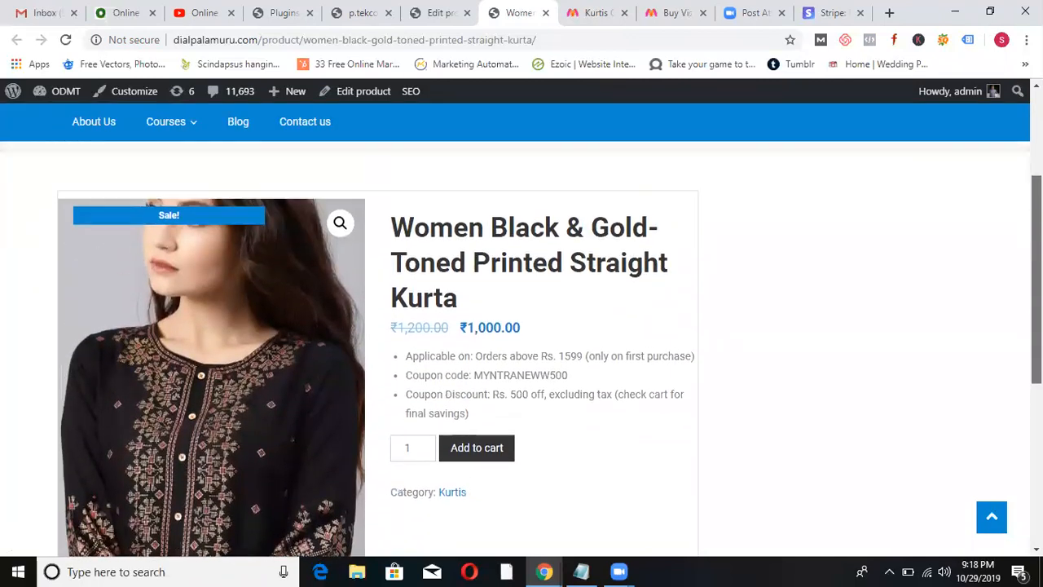
# Set the kurta's quantity to 4 on its live page and add it to the cart.
pyautogui.scroll(-3, 432, 282)
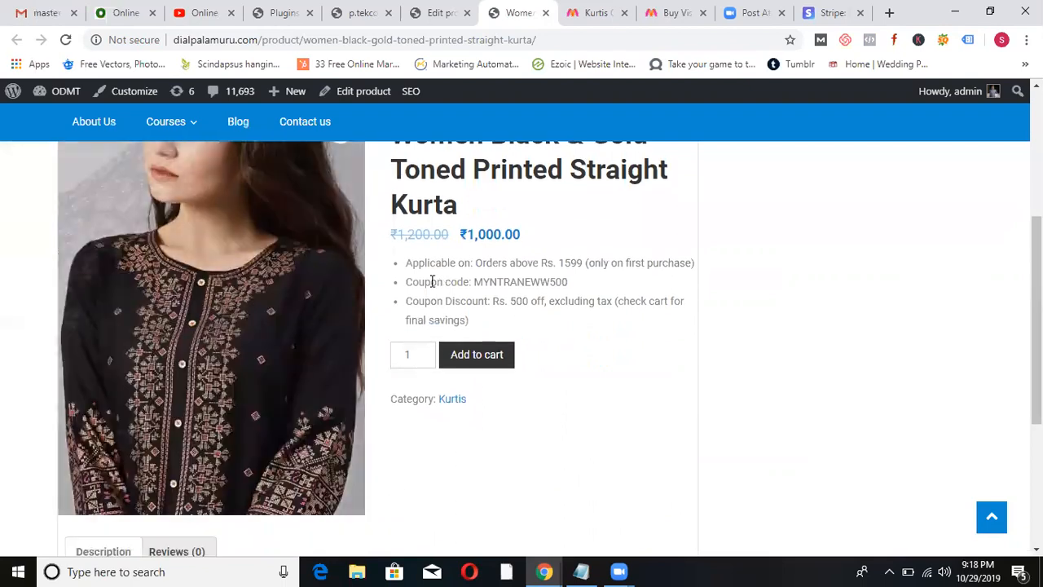
pyautogui.click(427, 351)
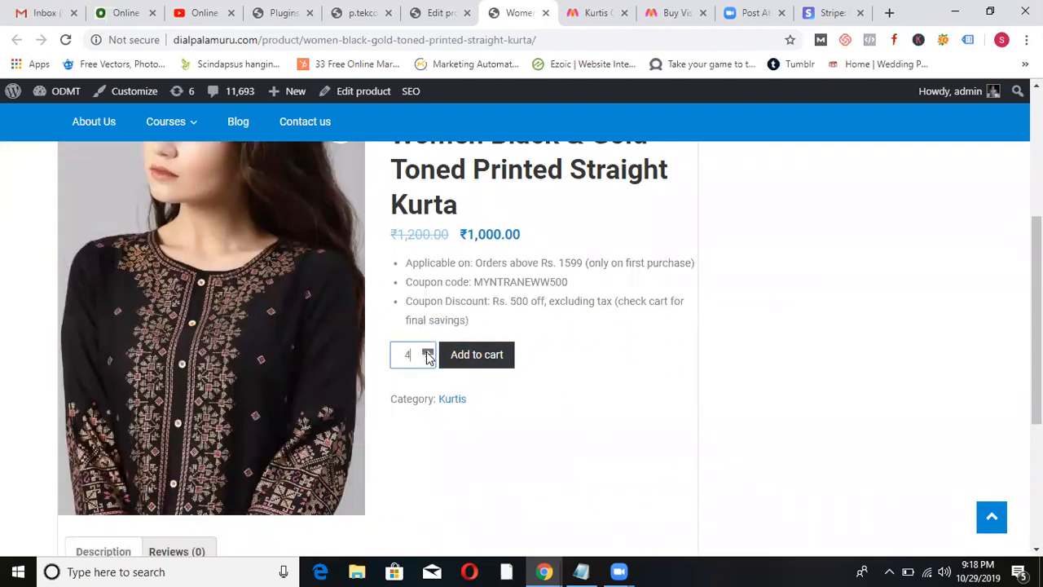
pyautogui.click(461, 368)
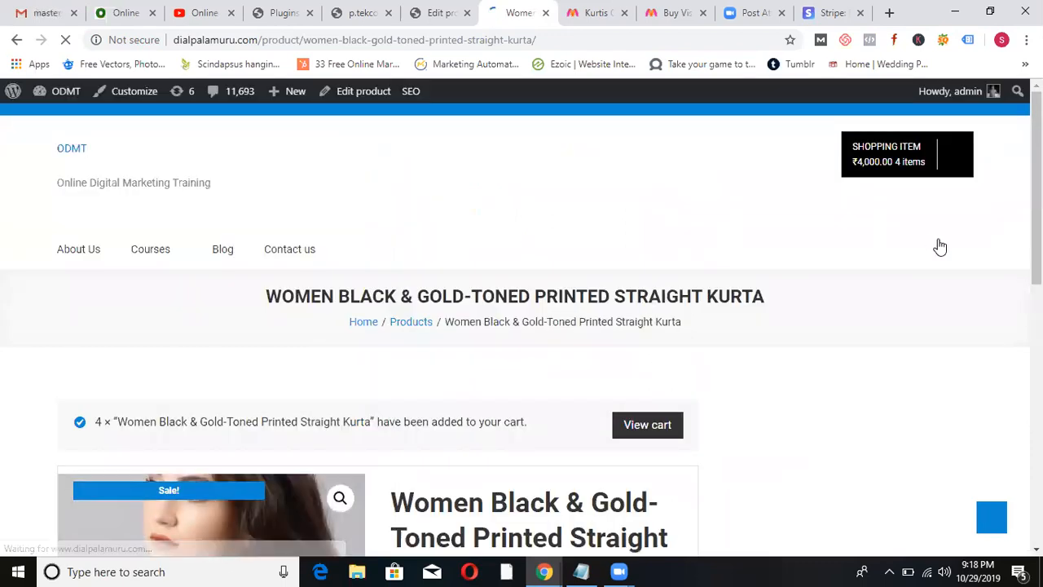
pyautogui.scroll(-4, 992, 344)
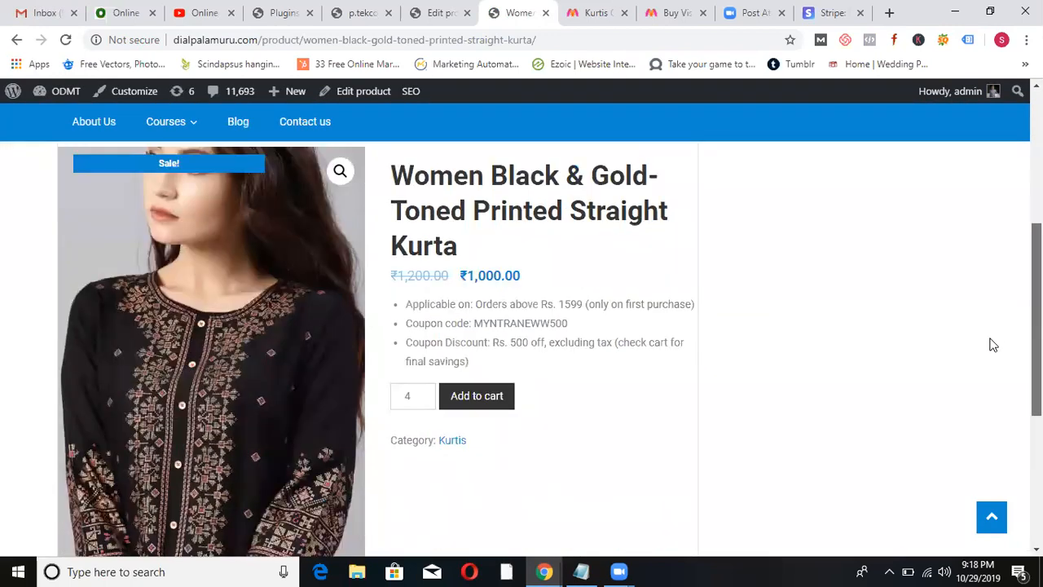
# Open the shopping cart, check the kurta's quantity, shipping and totals, and proceed to checkout.
pyautogui.scroll(-1, 992, 344)
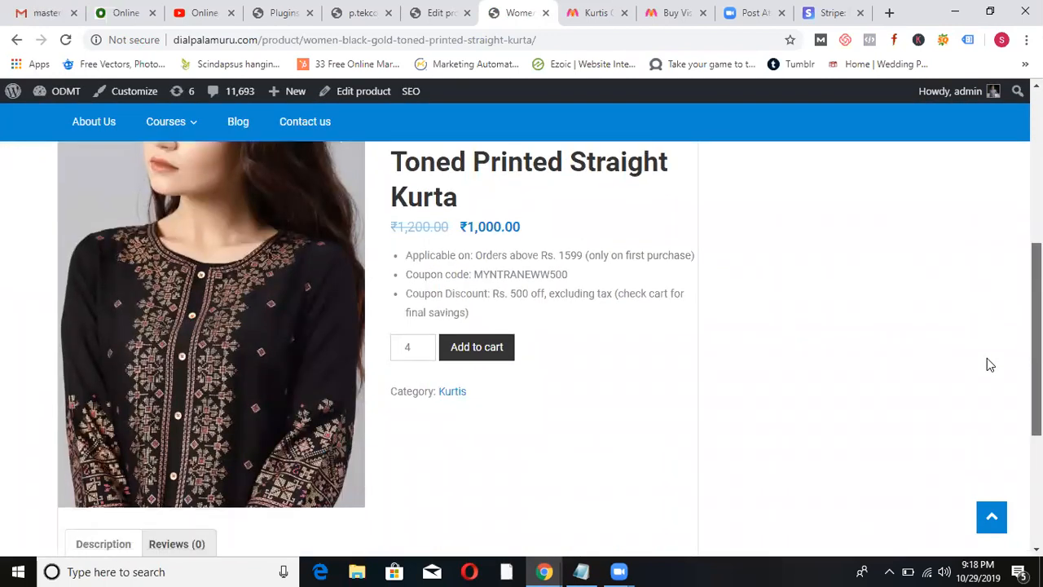
pyautogui.scroll(2, 987, 358)
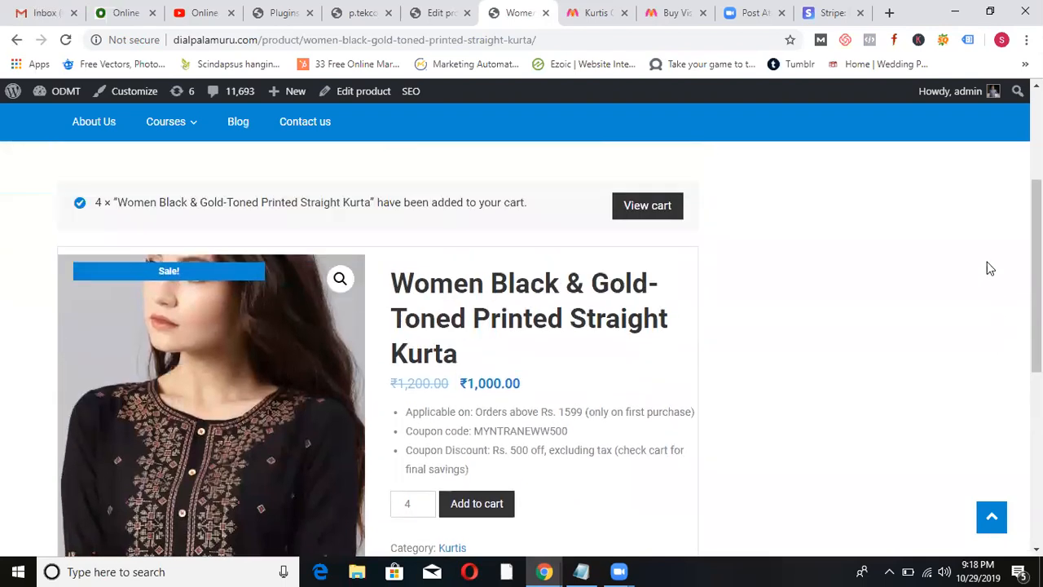
pyautogui.click(650, 207)
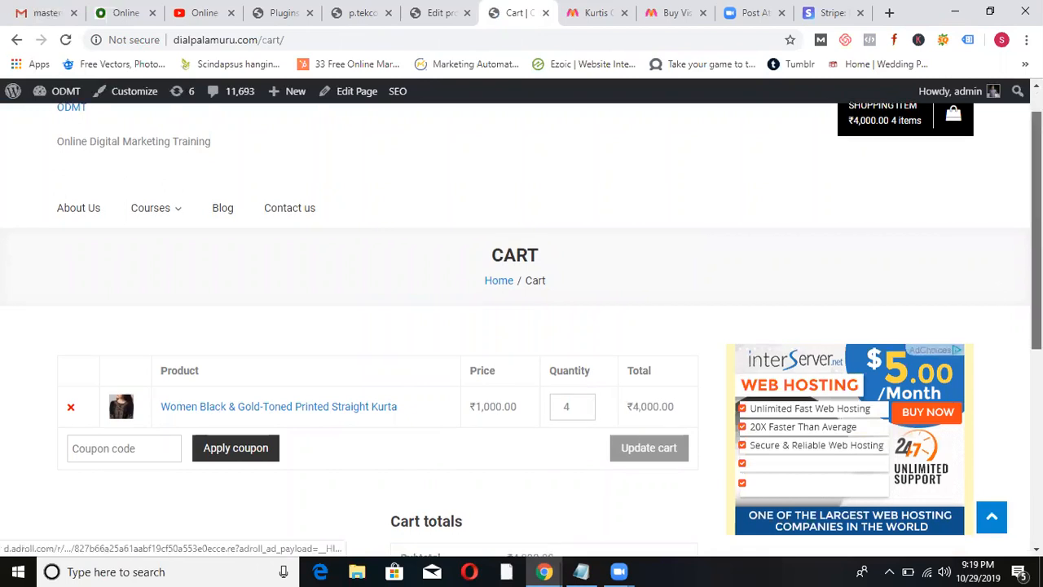
pyautogui.scroll(-3, 1002, 328)
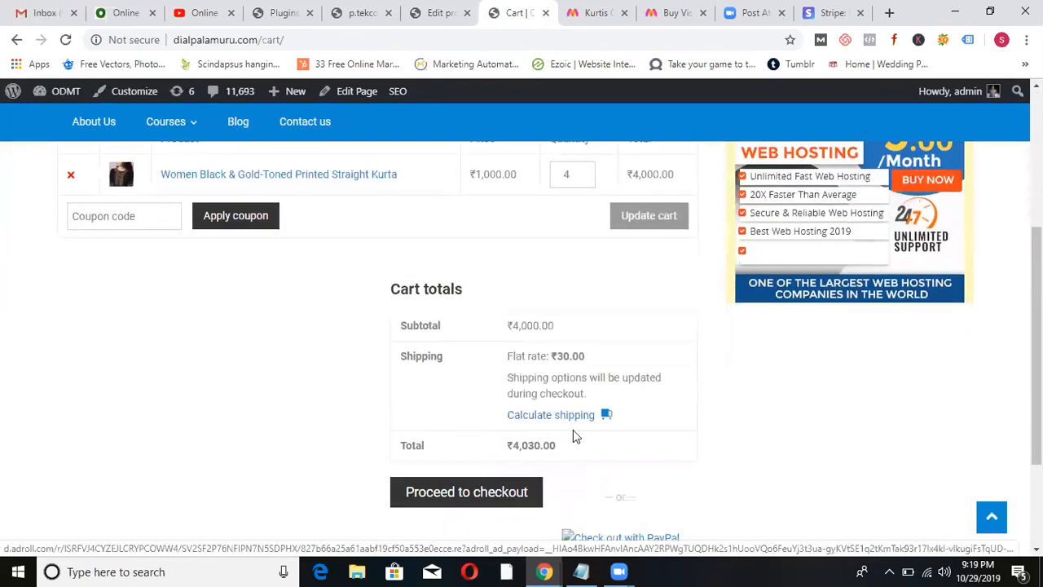
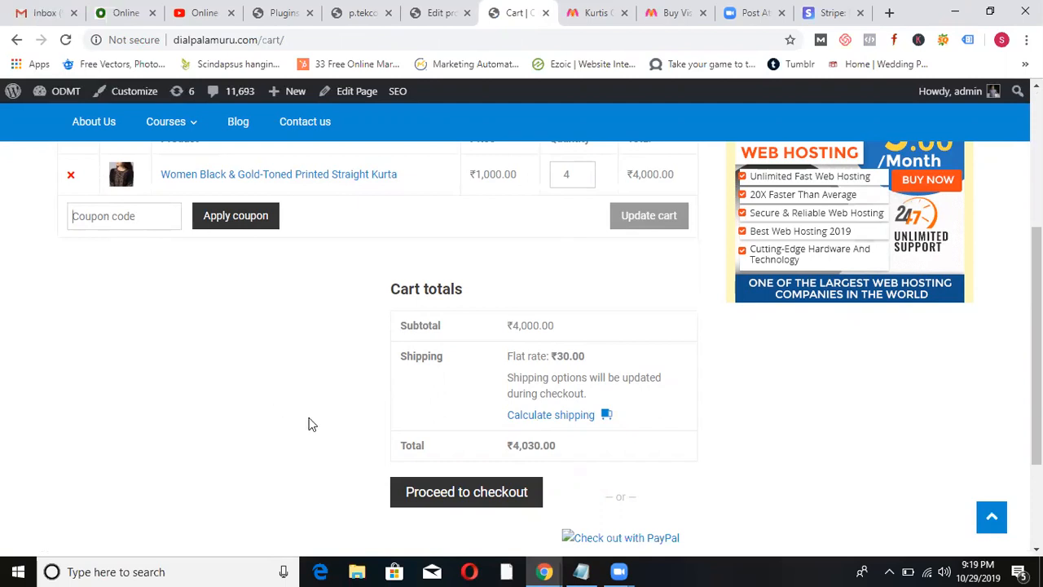
pyautogui.click(464, 501)
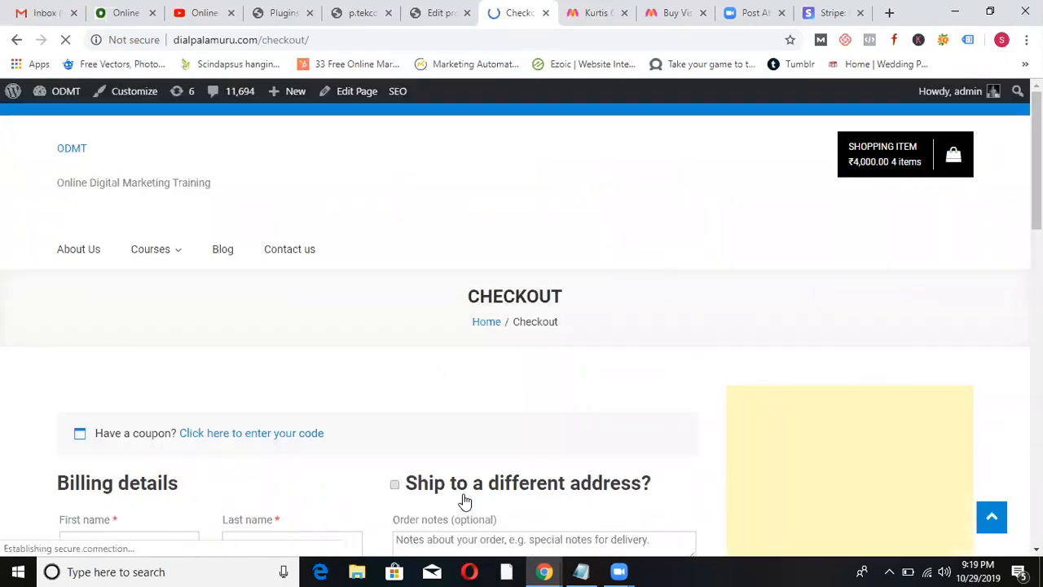
# Examine the checkout page, including the coupon option, billing fields, different shipping address option, order summary, payment methods and order placement.
pyautogui.scroll(-5, 1008, 256)
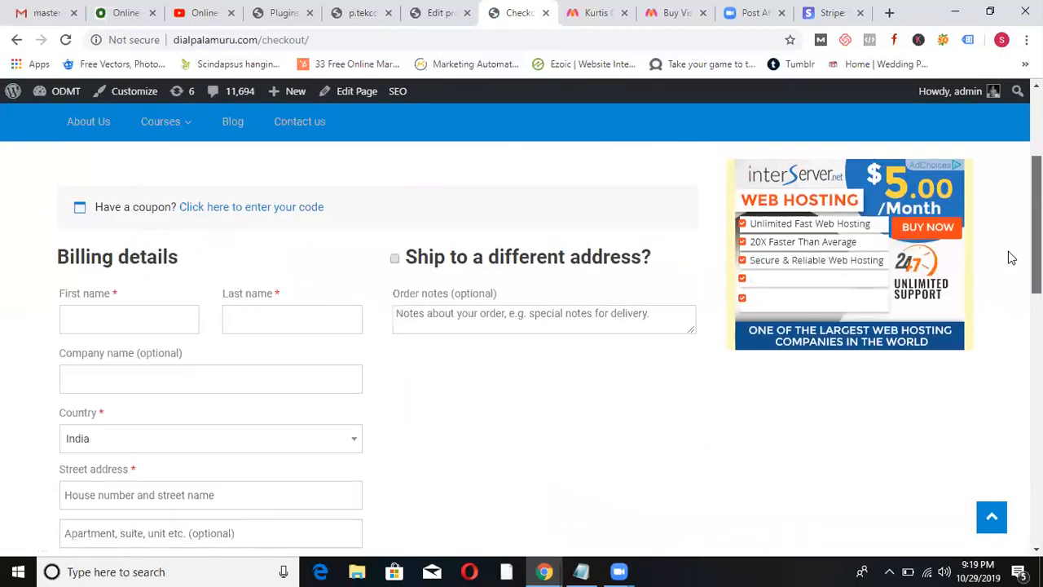
pyautogui.scroll(1, 989, 304)
pyautogui.scroll(1, 995, 284)
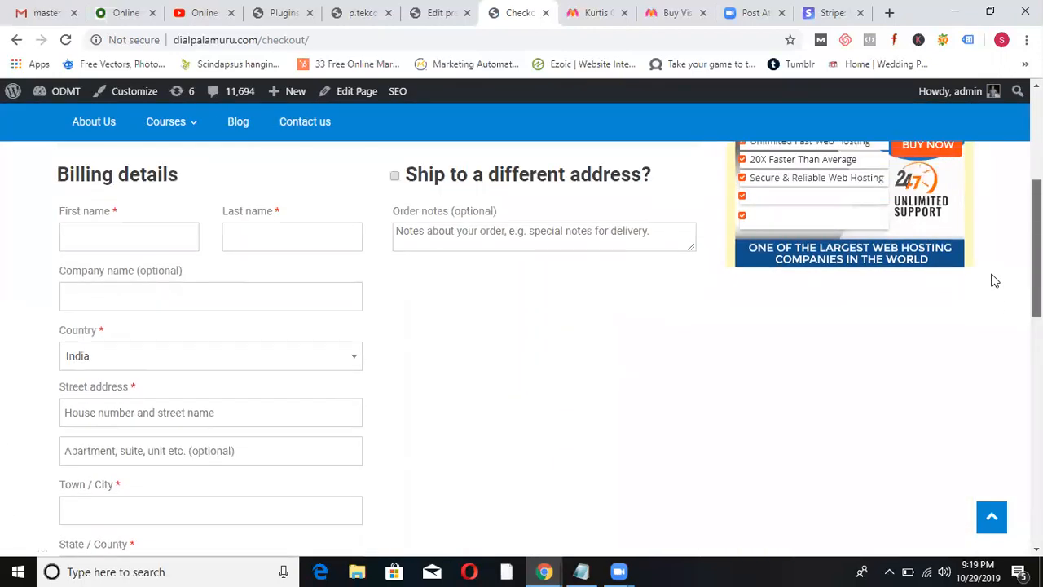
pyautogui.scroll(-6, 995, 280)
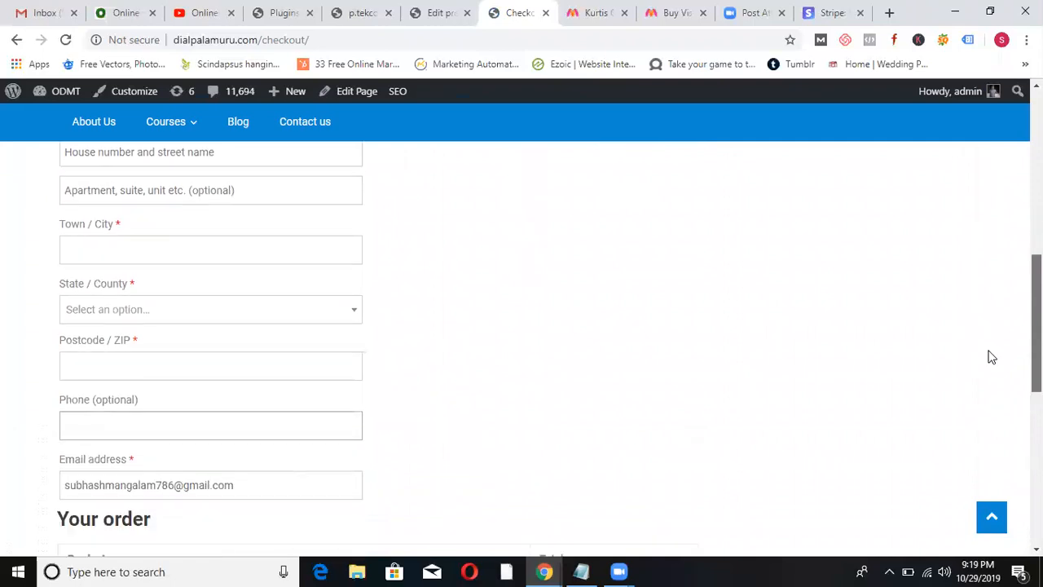
pyautogui.scroll(-2, 972, 457)
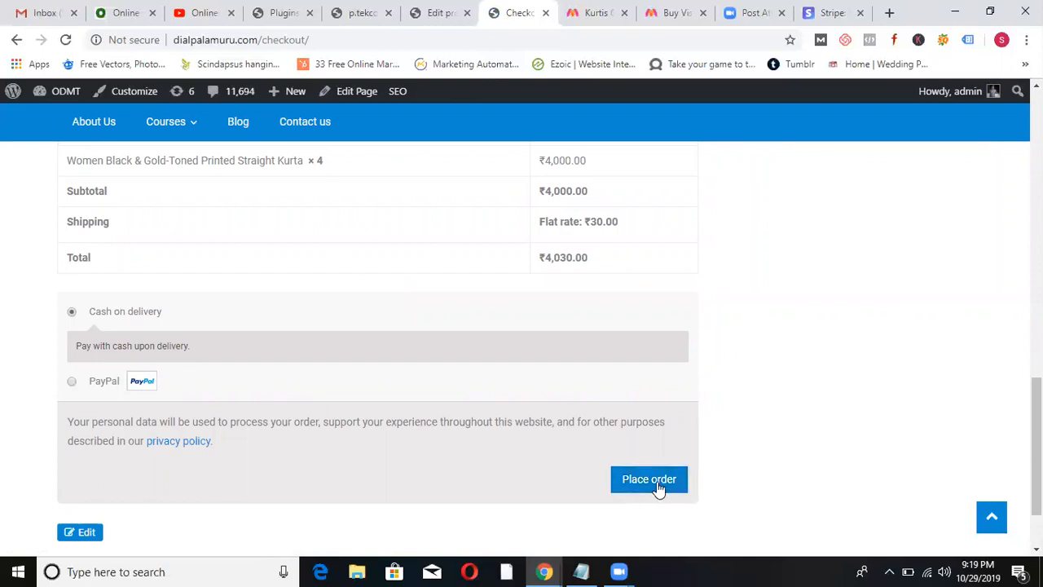
pyautogui.moveTo(1036, 447); pyautogui.dragTo(1037, 247)
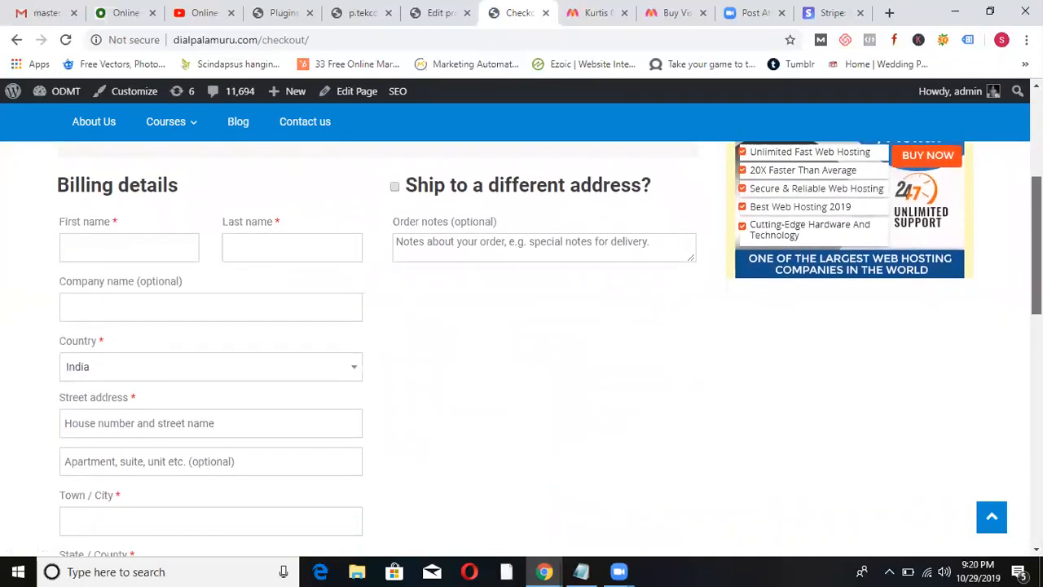
pyautogui.moveTo(1037, 247); pyautogui.dragTo(1036, 182)
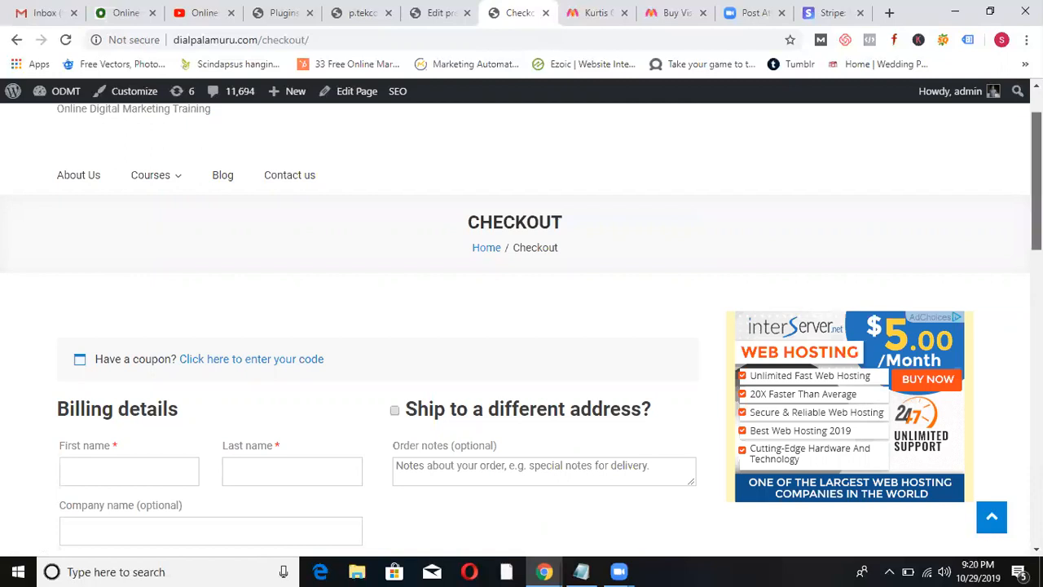
pyautogui.scroll(-2, 522, 326)
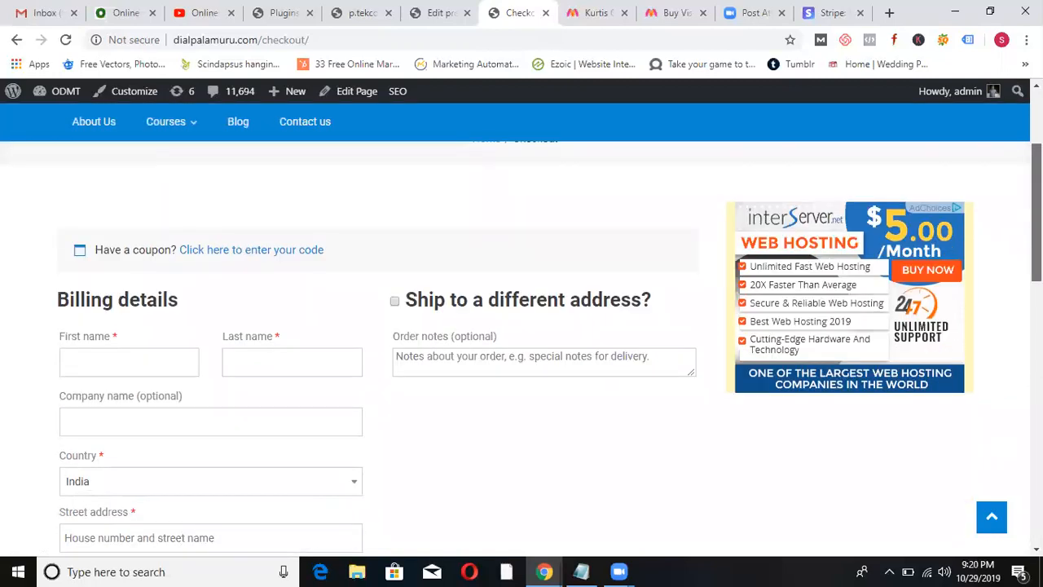
pyautogui.scroll(-6, 522, 346)
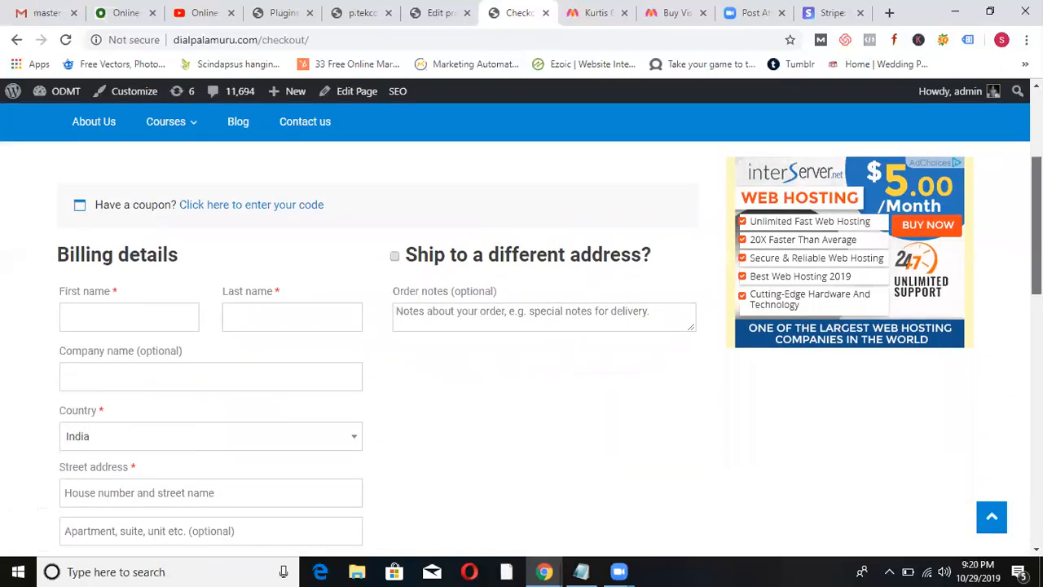
pyautogui.scroll(7, 521, 346)
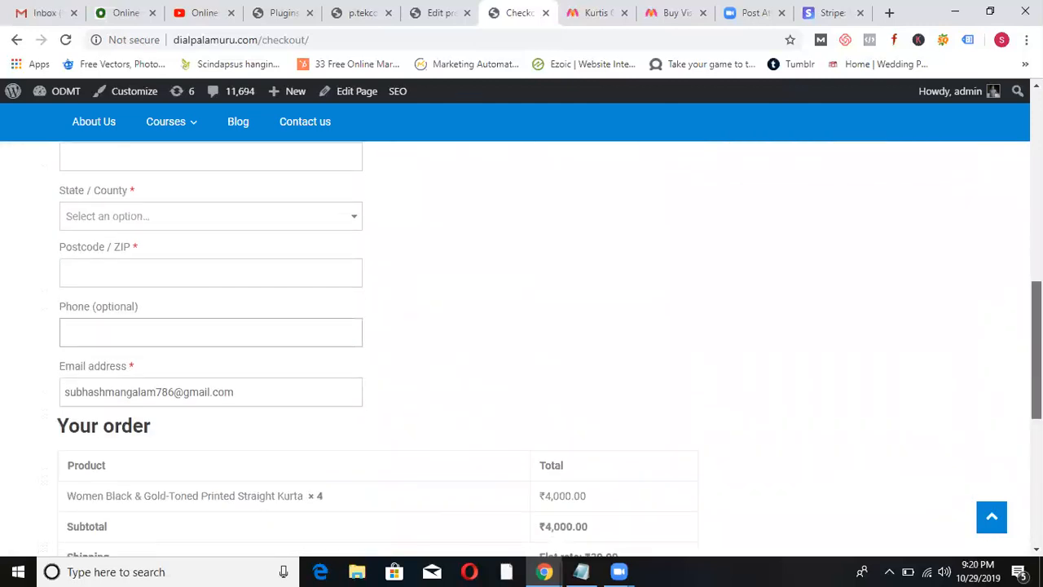
pyautogui.scroll(1, 522, 346)
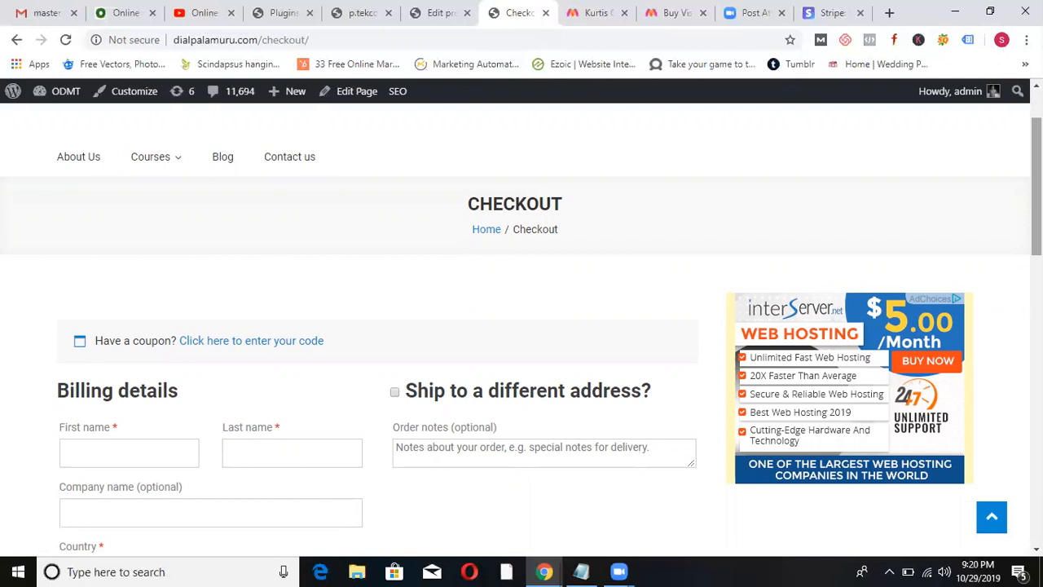
pyautogui.scroll(-3, 522, 326)
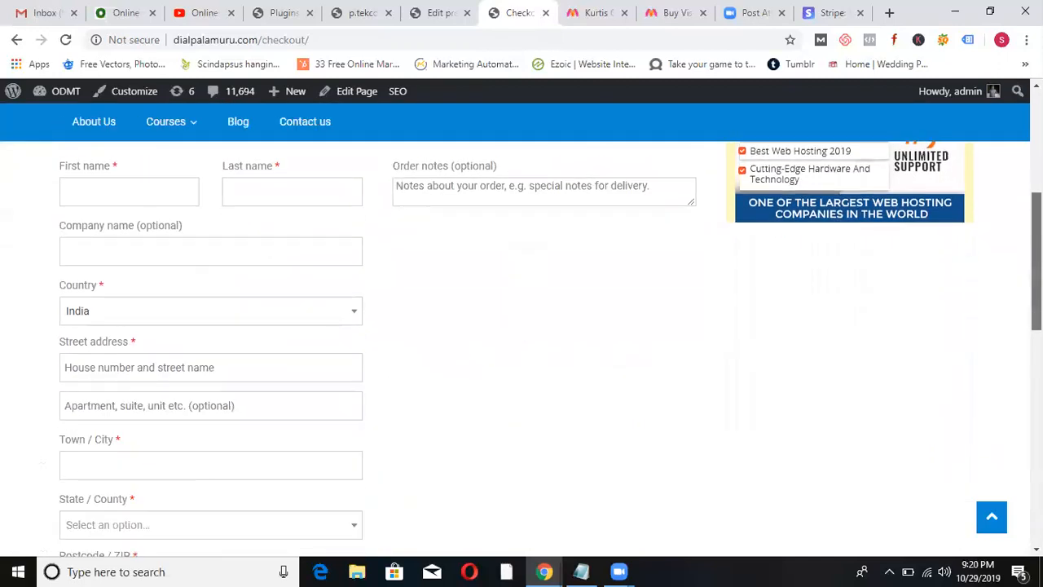
pyautogui.scroll(-4, 522, 326)
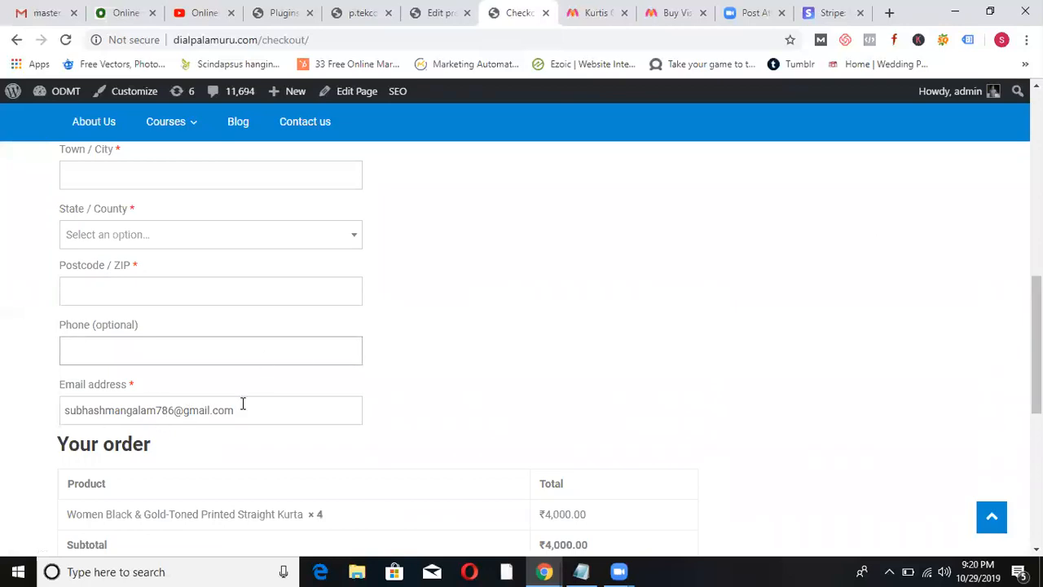
pyautogui.scroll(7, 522, 326)
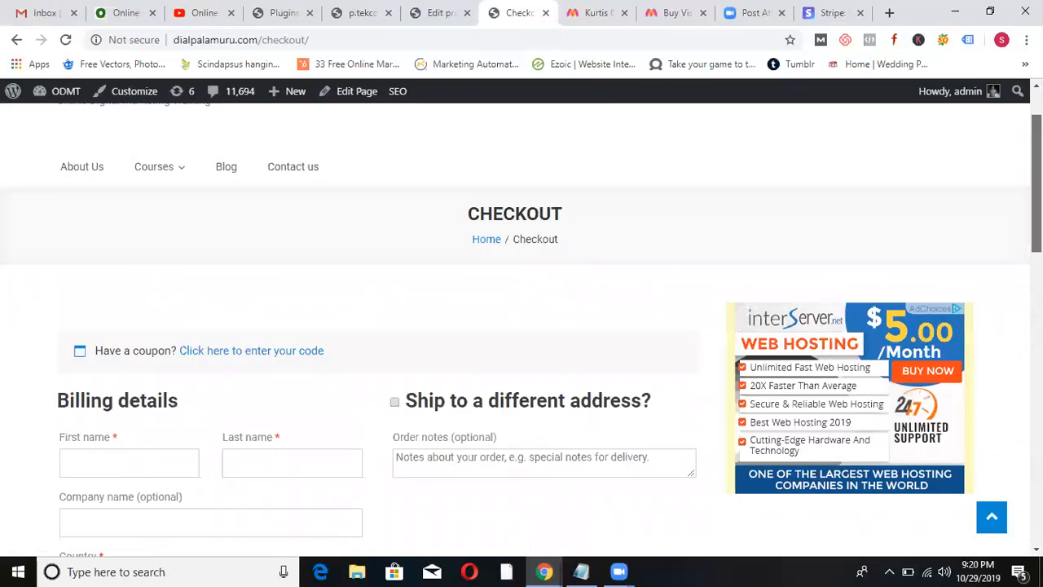
pyautogui.scroll(-1, 521, 326)
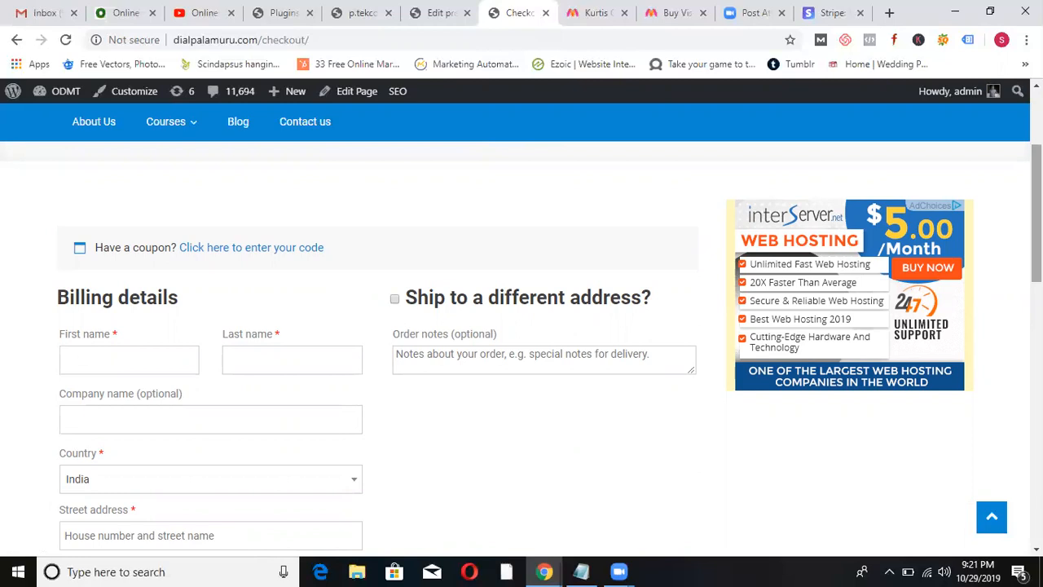
pyautogui.scroll(2, 521, 329)
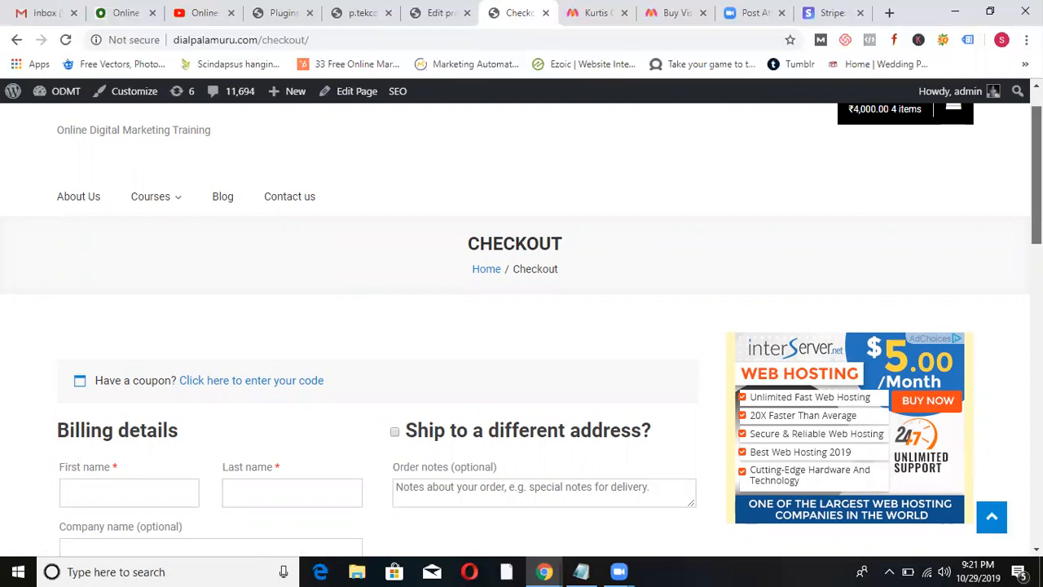
pyautogui.scroll(-3, 522, 326)
pyautogui.scroll(3, 522, 326)
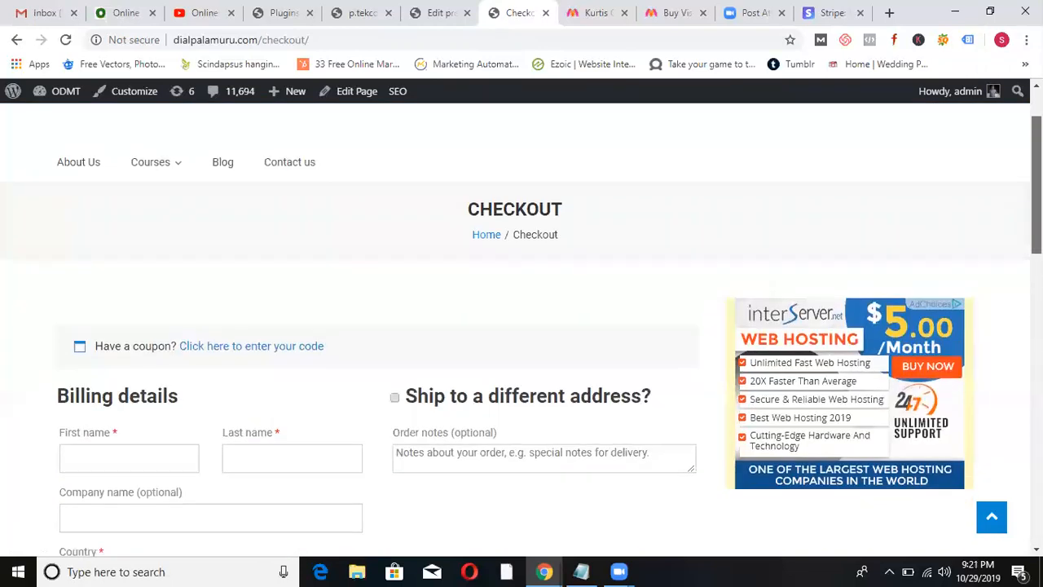
pyautogui.moveTo(1037, 178); pyautogui.dragTo(1037, 172)
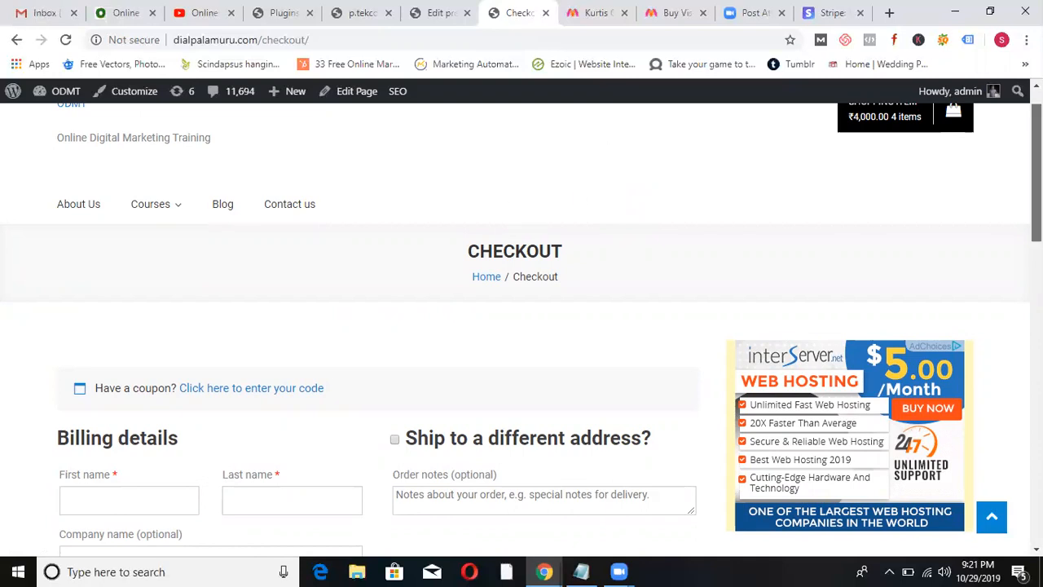
pyautogui.scroll(-3, 992, 160)
pyautogui.scroll(3, 522, 326)
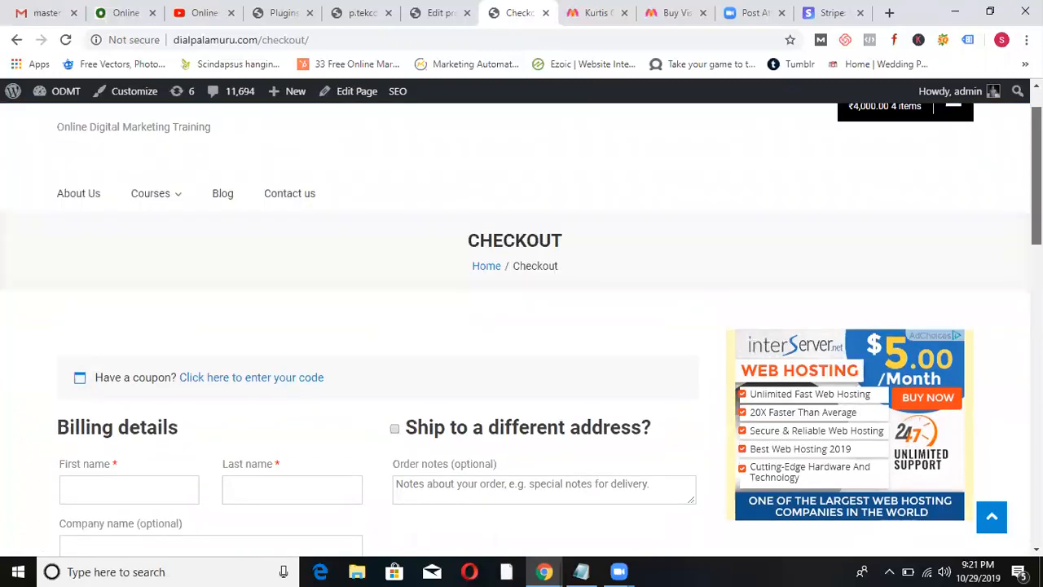
# Start a new WooCommerce product in the site's admin area and name it Saree.
pyautogui.click(441, 12)
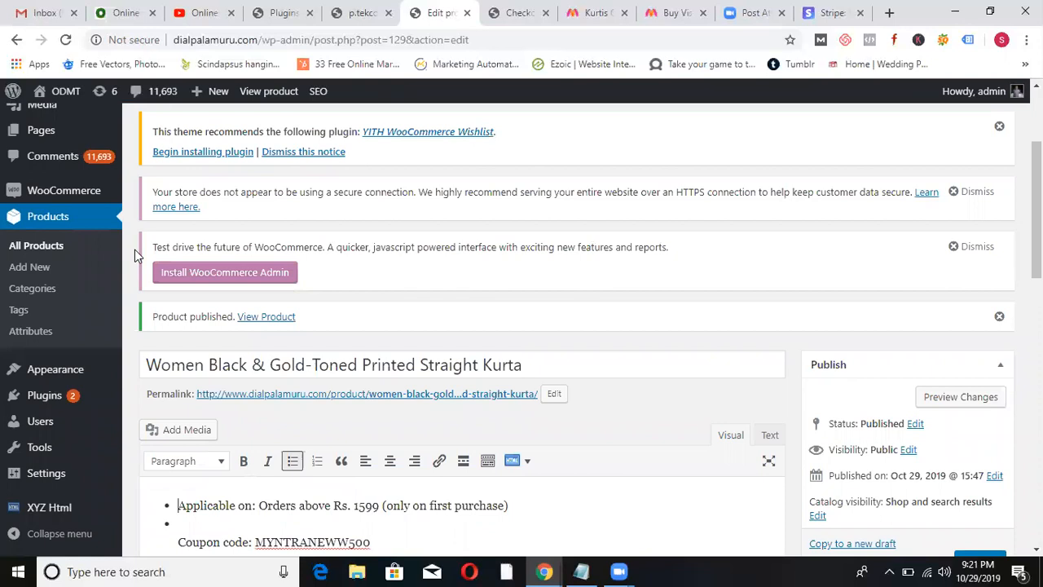
pyautogui.click(39, 269)
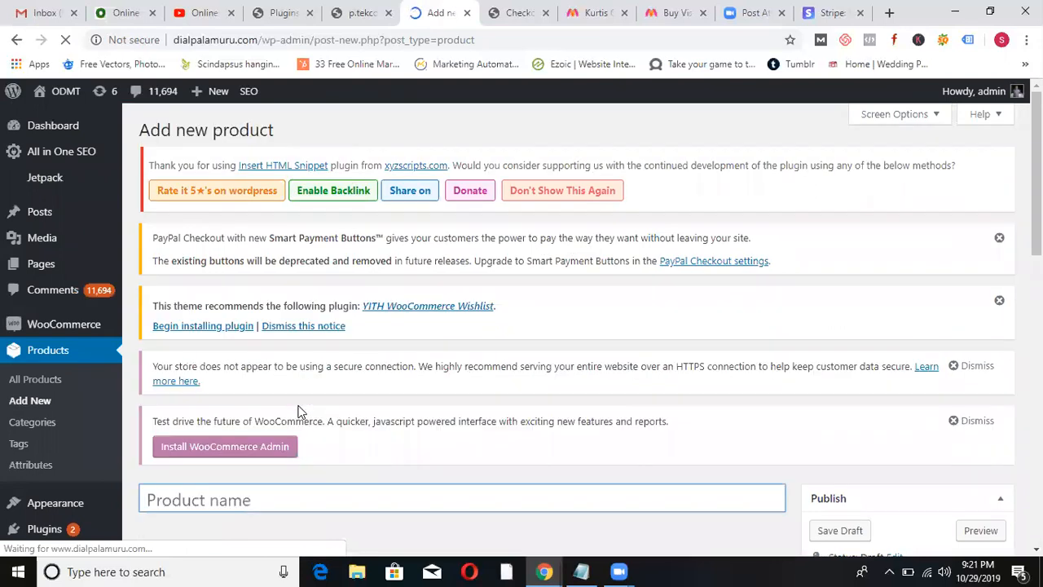
pyautogui.write('Saree')
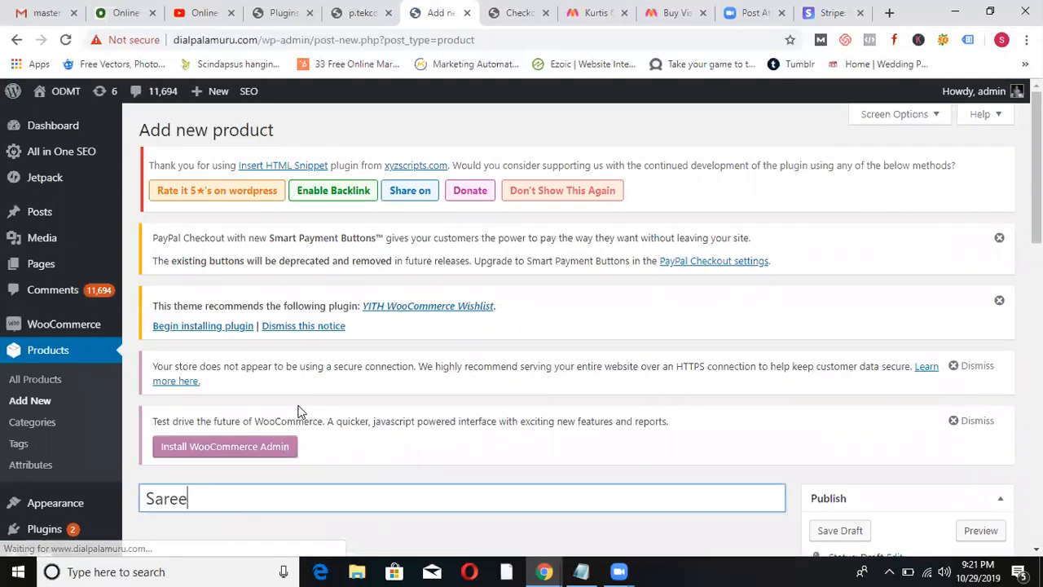
pyautogui.hotkey('ctrl', 'a')
# Close the old kurta product tab and search Myntra for saree, dismissing its notification request.
pyautogui.click(703, 13)
pyautogui.click(610, 11)
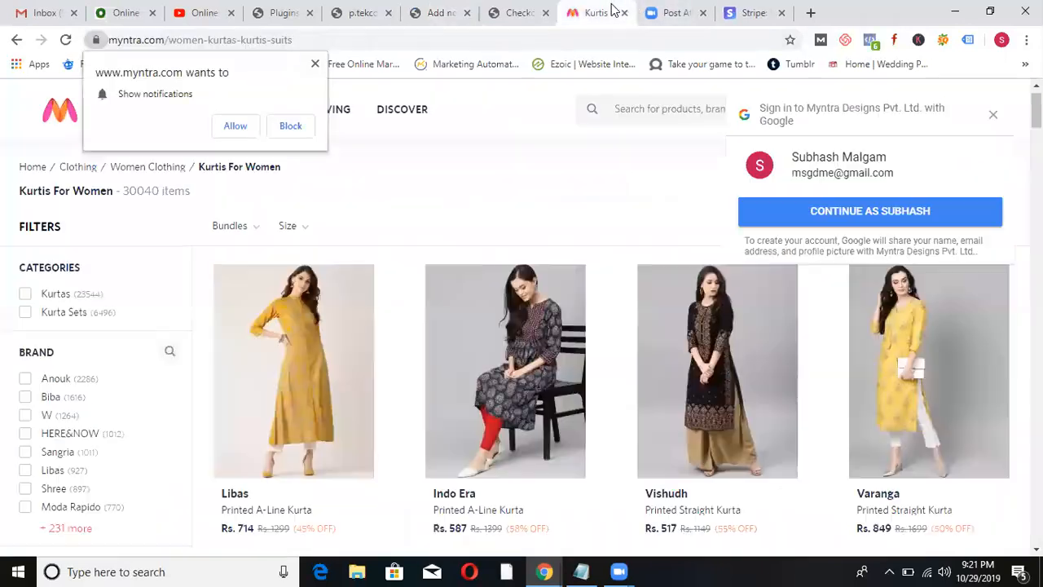
pyautogui.click(314, 64)
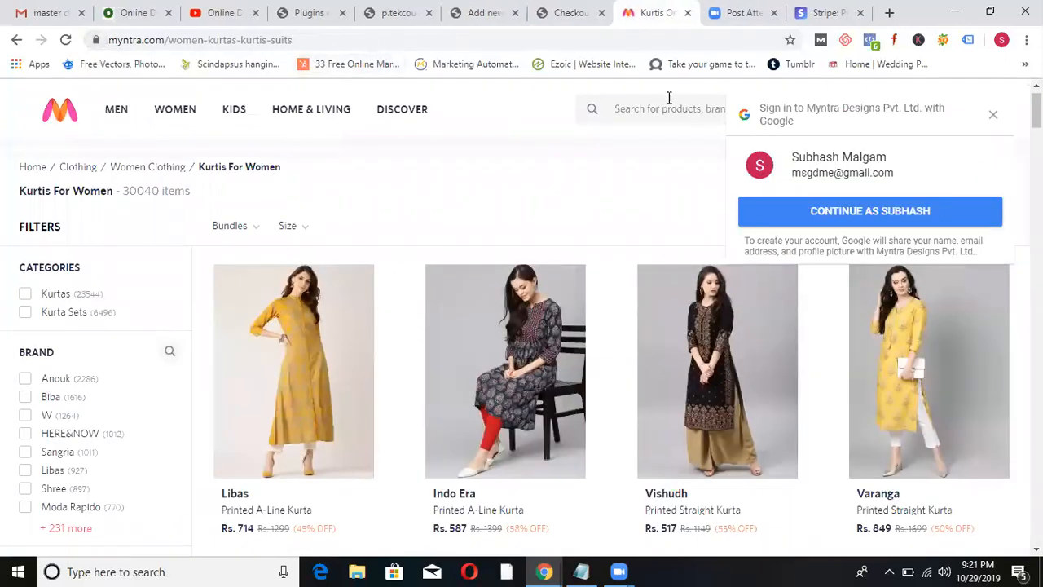
pyautogui.click(652, 115)
pyautogui.write('saree')
pyautogui.press('Return')
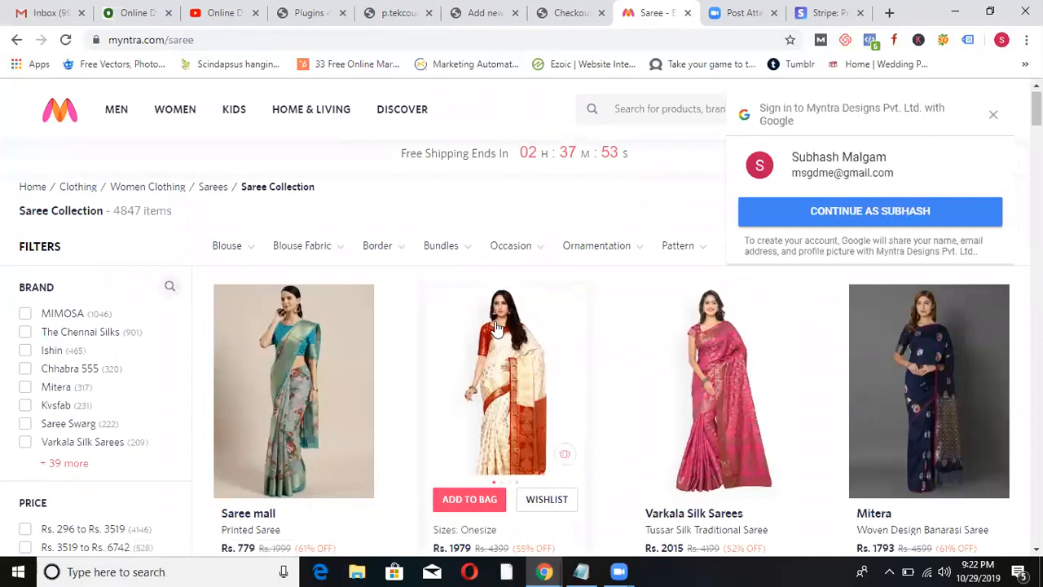
# Open the off-white MIMOSA Kanjeevaram saree from the Myntra results and save its enlarged model photo to the computer.
pyautogui.click(494, 363)
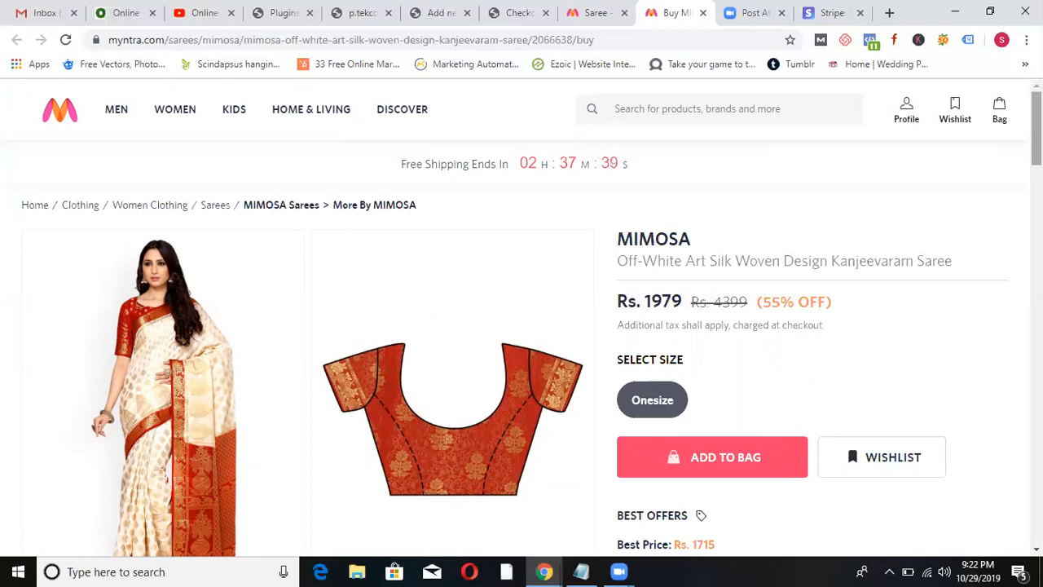
pyautogui.scroll(-2, 249, 237)
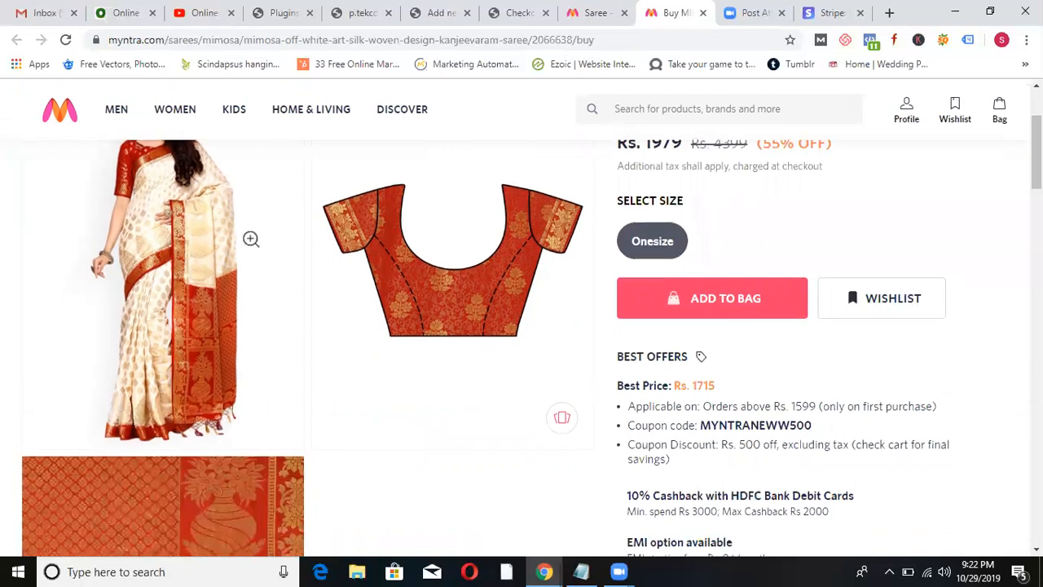
pyautogui.click(196, 254)
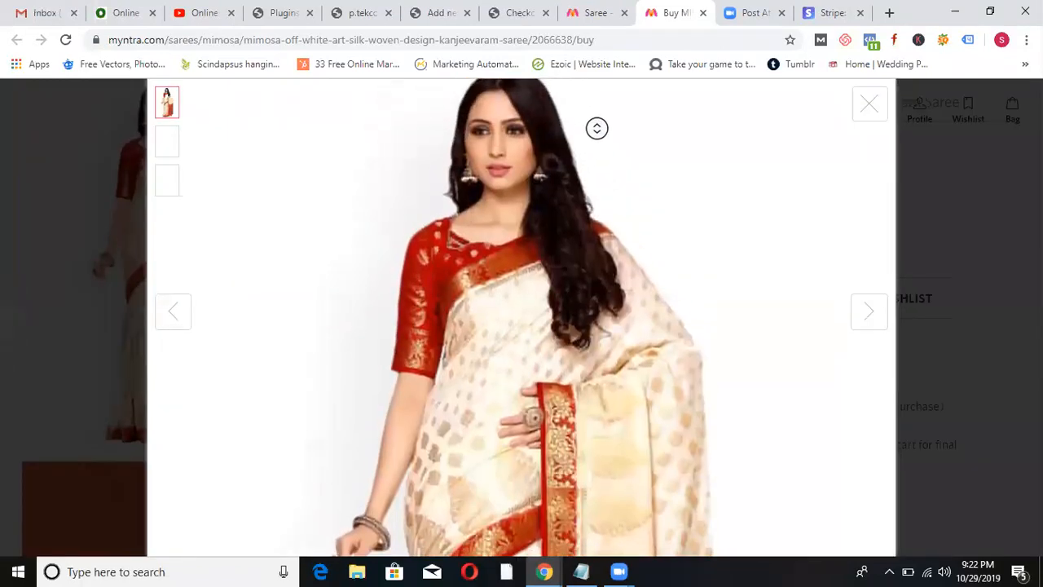
pyautogui.rightClick(586, 106)
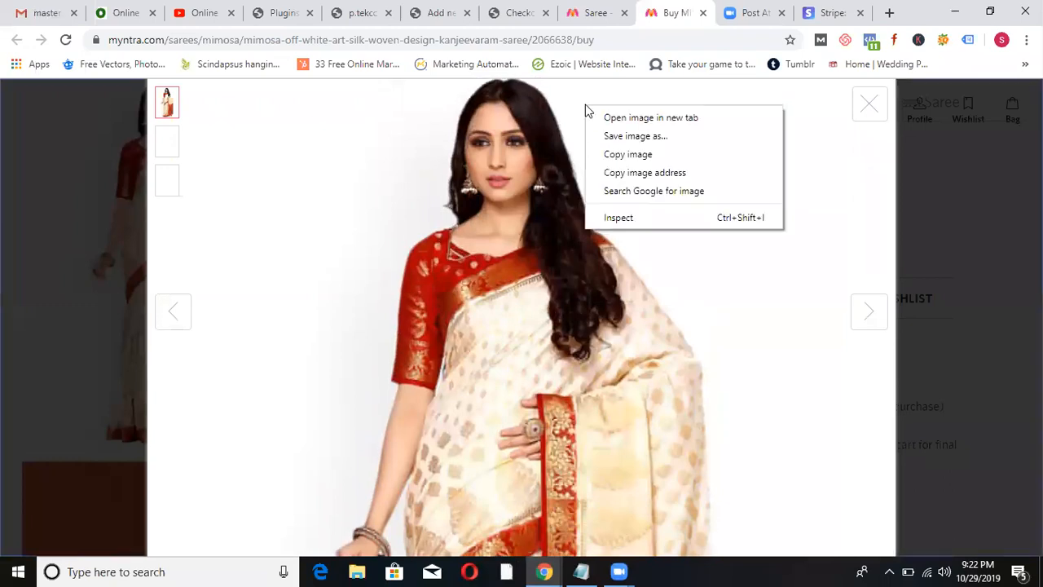
pyautogui.click(613, 135)
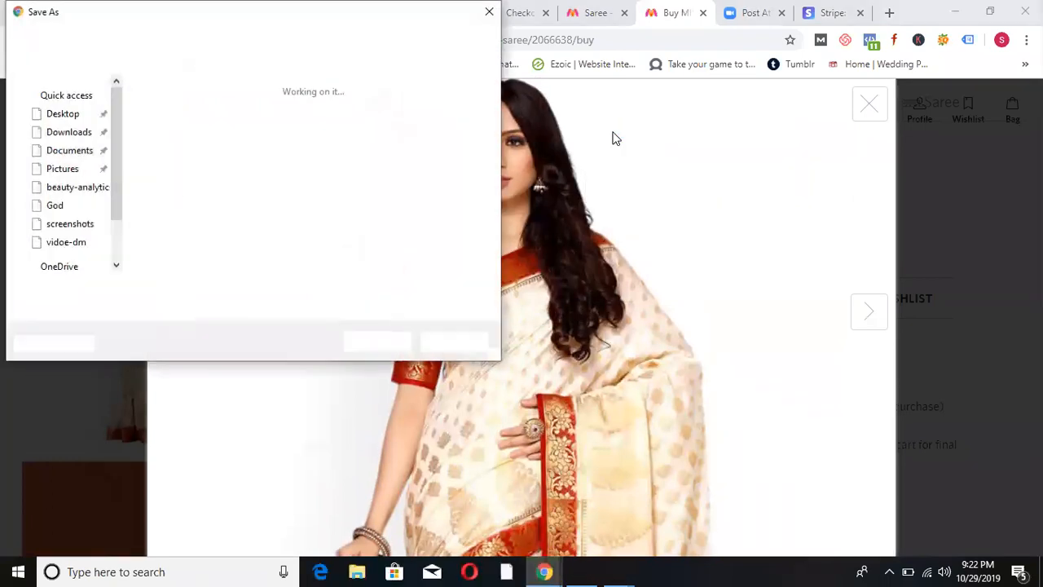
pyautogui.click(377, 341)
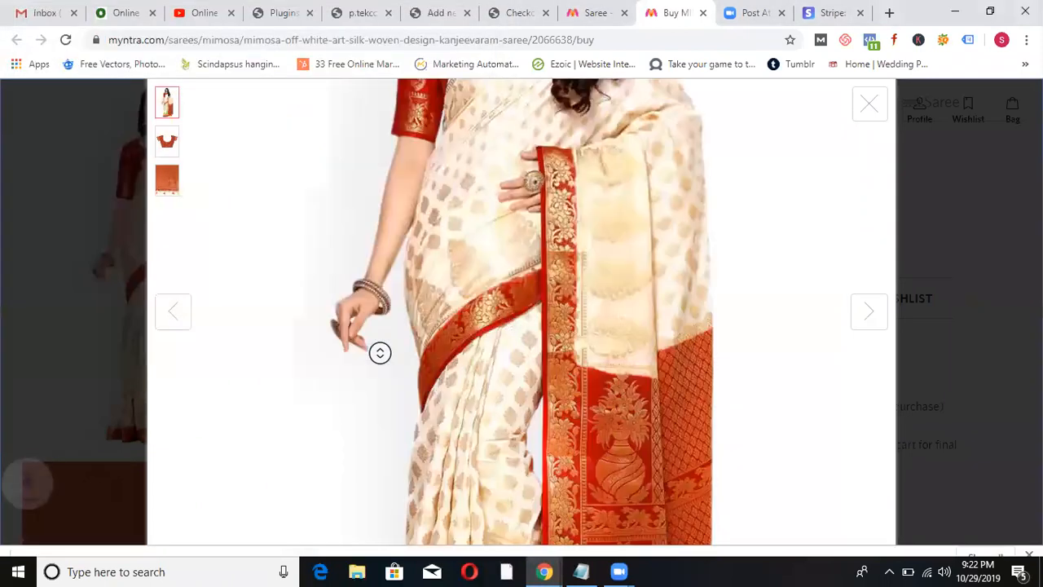
# Replace the WooCommerce product title with the name copied from Myntra, "Off-White Art Silk Woven Design Kanjeevaram Saree".
pyautogui.click(430, 11)
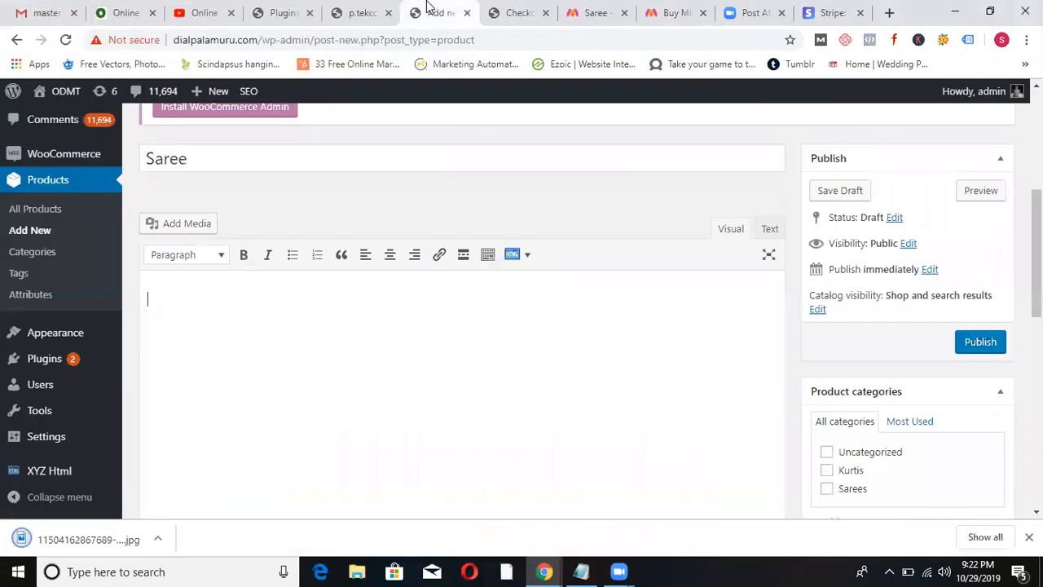
pyautogui.click(667, 13)
pyautogui.click(867, 106)
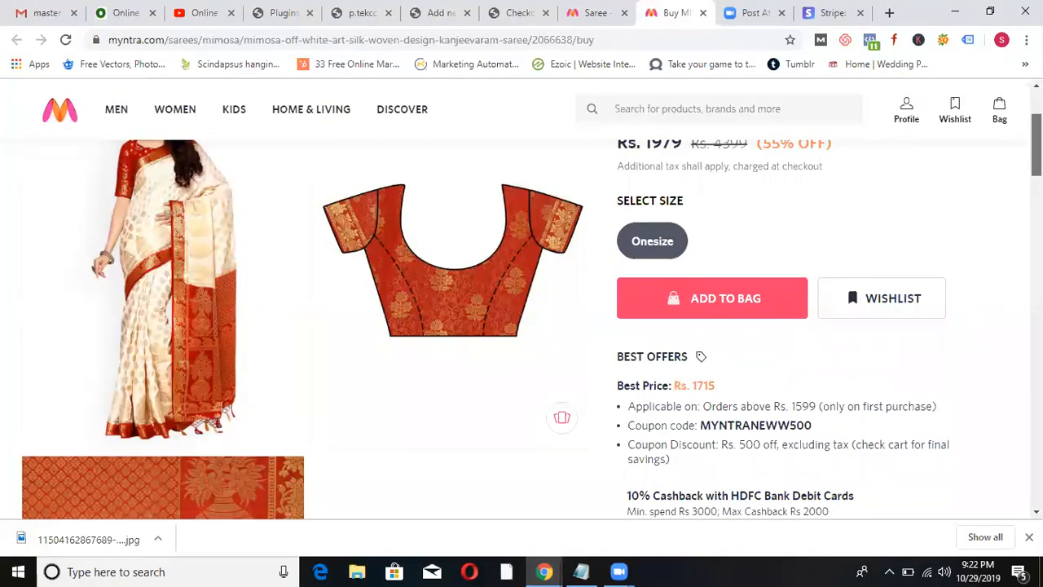
pyautogui.scroll(2, 530, 310)
pyautogui.moveTo(964, 215); pyautogui.dragTo(619, 213)
pyautogui.hotkey('ctrl', 'c')
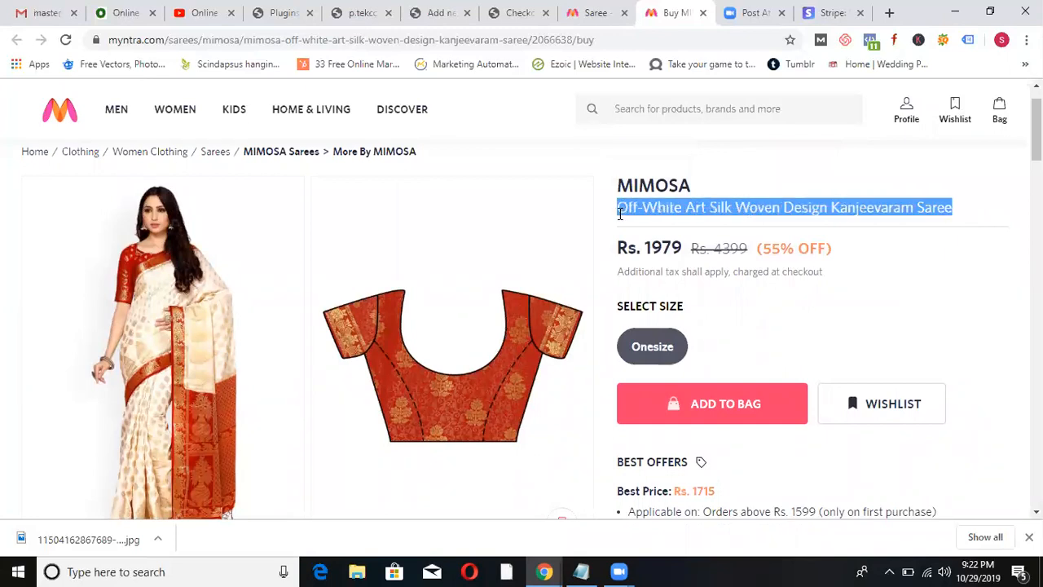
pyautogui.click(440, 12)
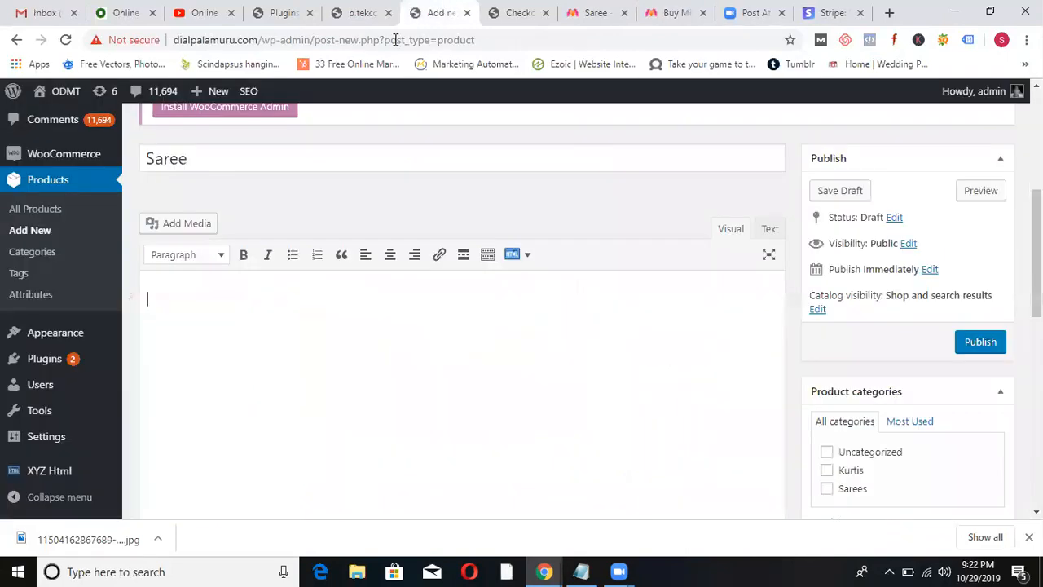
pyautogui.doubleClick(241, 152)
pyautogui.hotkey('ctrl', 'v')
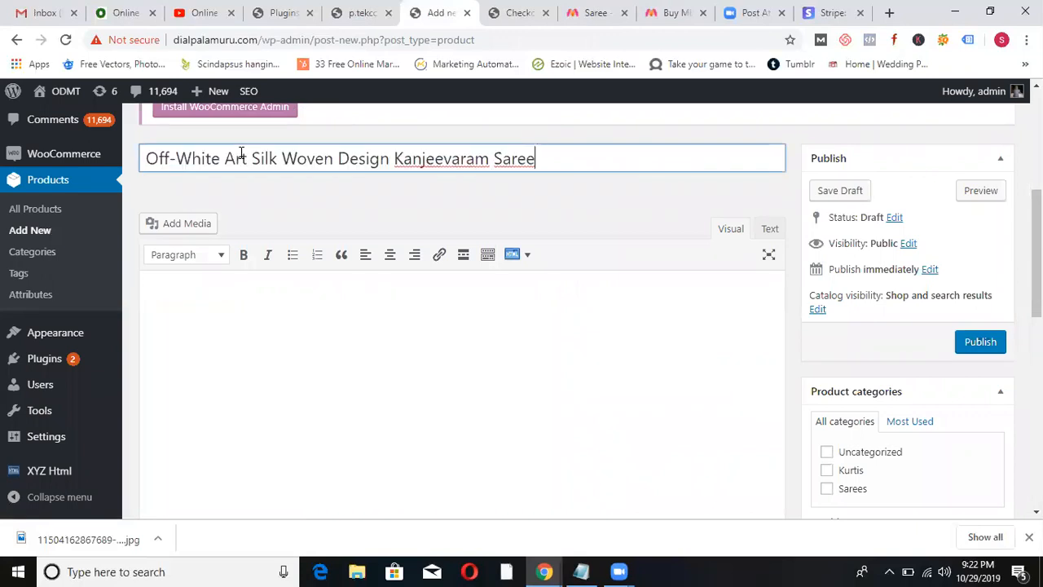
# Copy the saree's design detail and origin text from Myntra into the new product's main description.
pyautogui.click(683, 12)
pyautogui.scroll(-6, 529, 325)
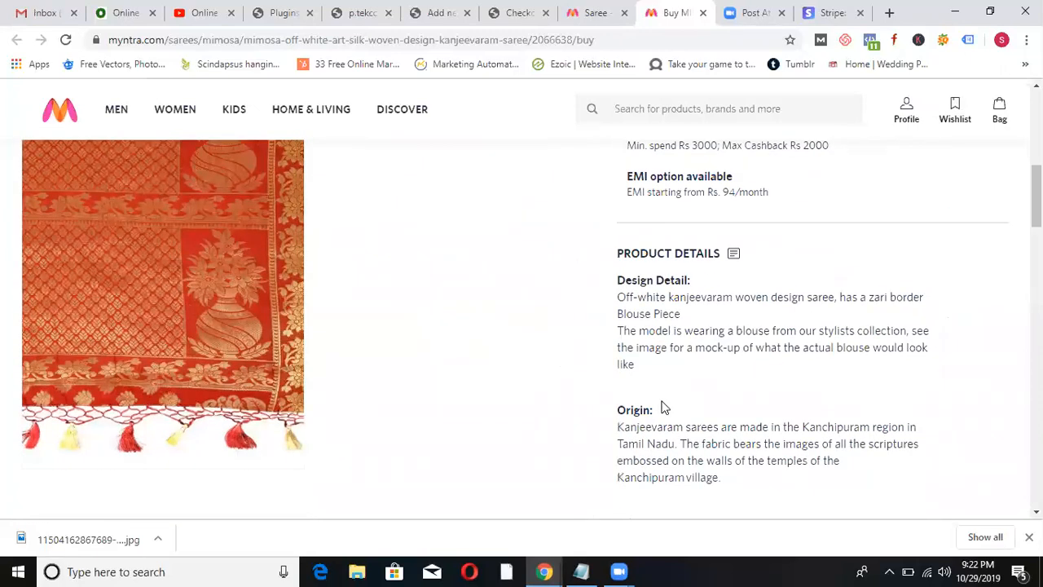
pyautogui.moveTo(721, 479); pyautogui.dragTo(612, 300)
pyautogui.hotkey('ctrl', 'c')
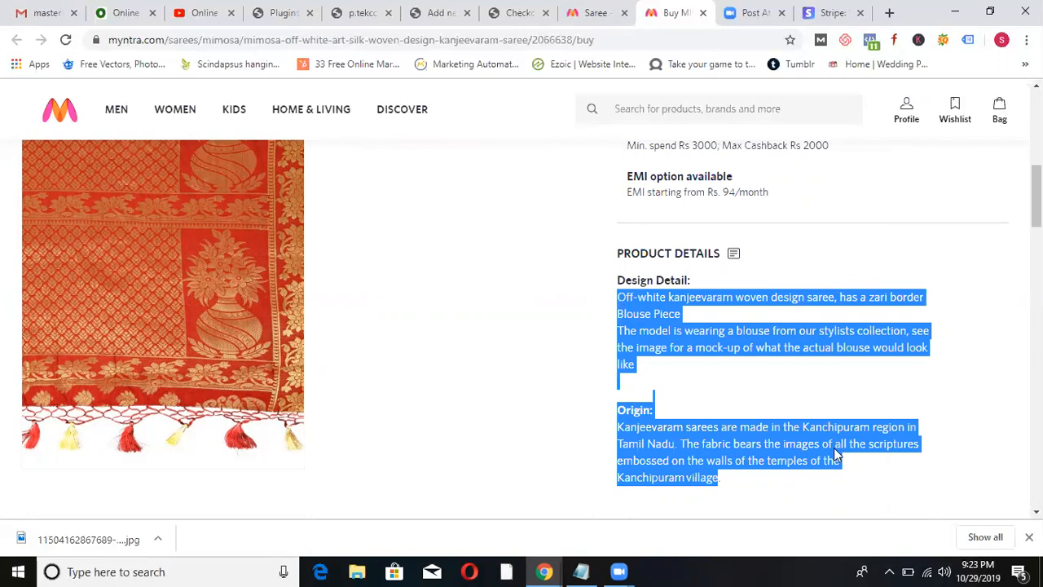
pyautogui.click(436, 12)
pyautogui.click(201, 302)
pyautogui.hotkey('ctrl', 'v')
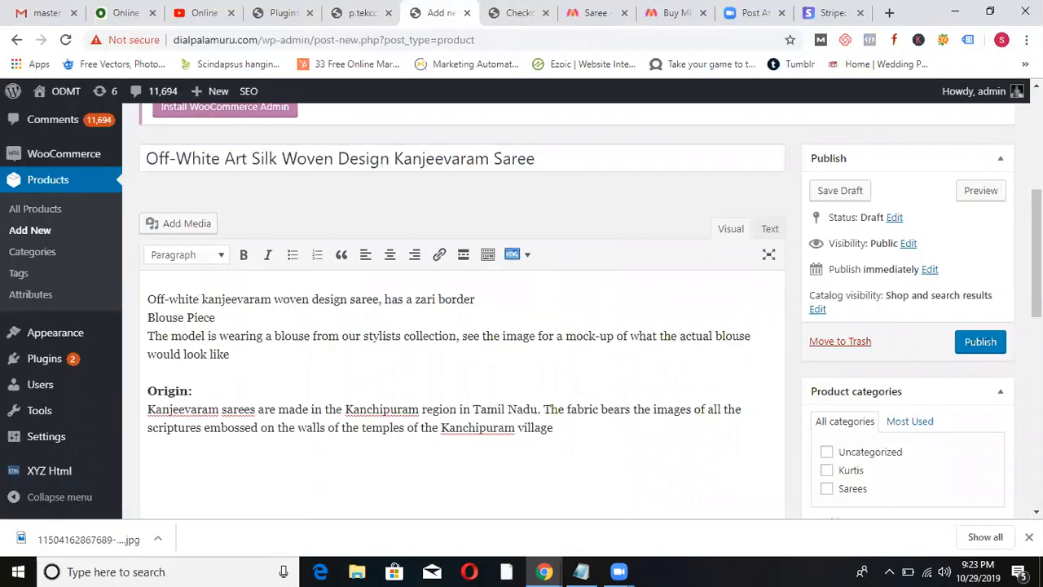
# Paste the same design detail and origin text into the product short description.
pyautogui.moveTo(1037, 225); pyautogui.dragTo(1035, 360)
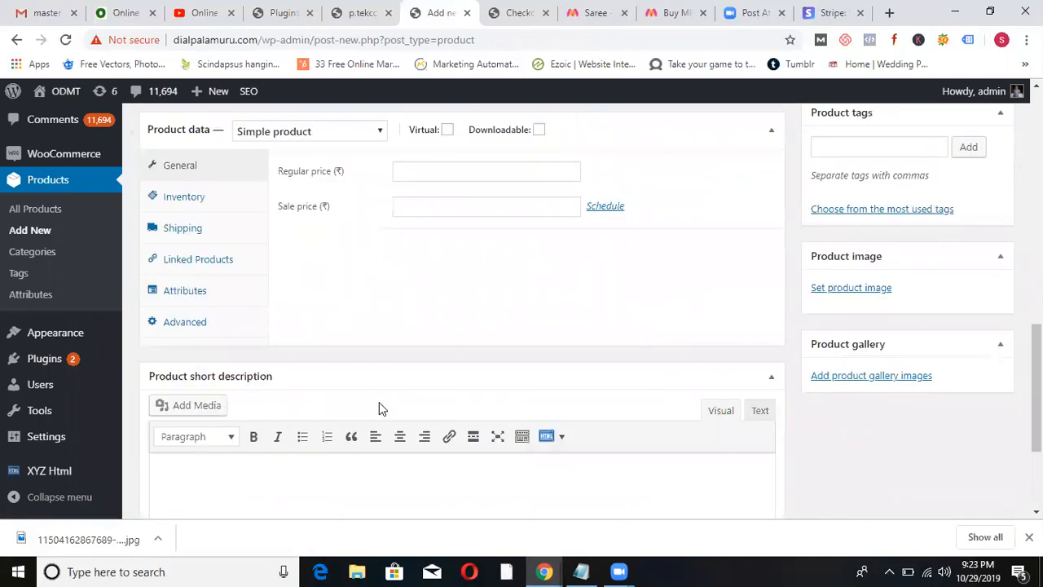
pyautogui.click(307, 471)
pyautogui.hotkey('ctrl', 'v')
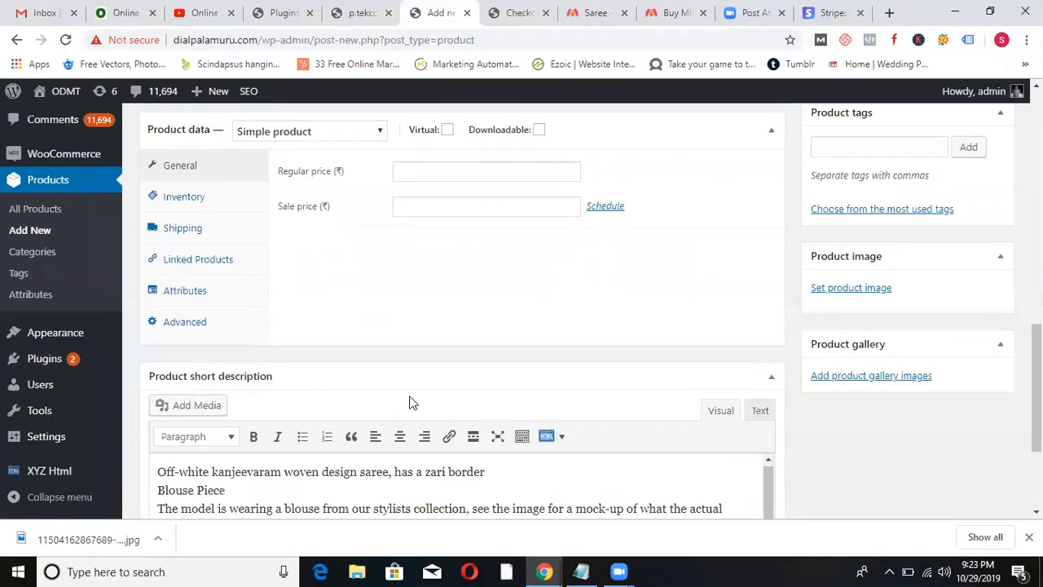
# Set the saree's regular price to 5000 and sale price to 4500, and assign it to the Sarees category.
pyautogui.scroll(2, 1013, 329)
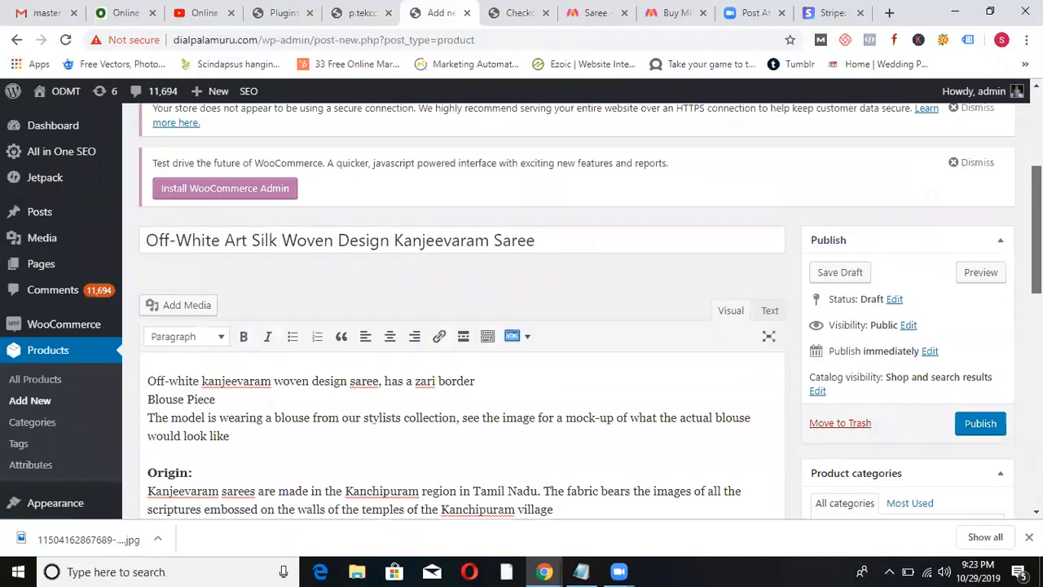
pyautogui.scroll(-5, 1013, 328)
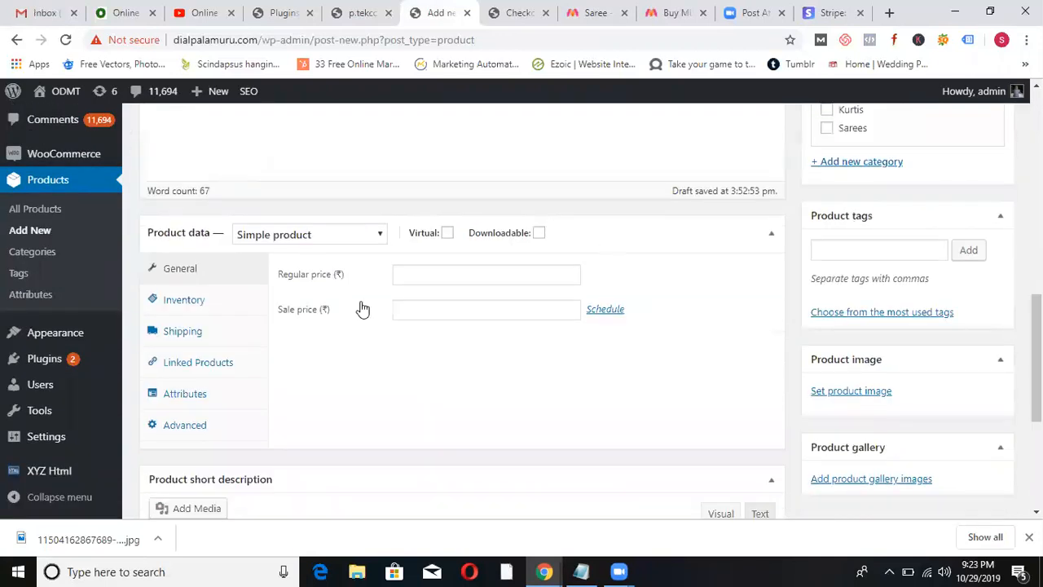
pyautogui.click(418, 273)
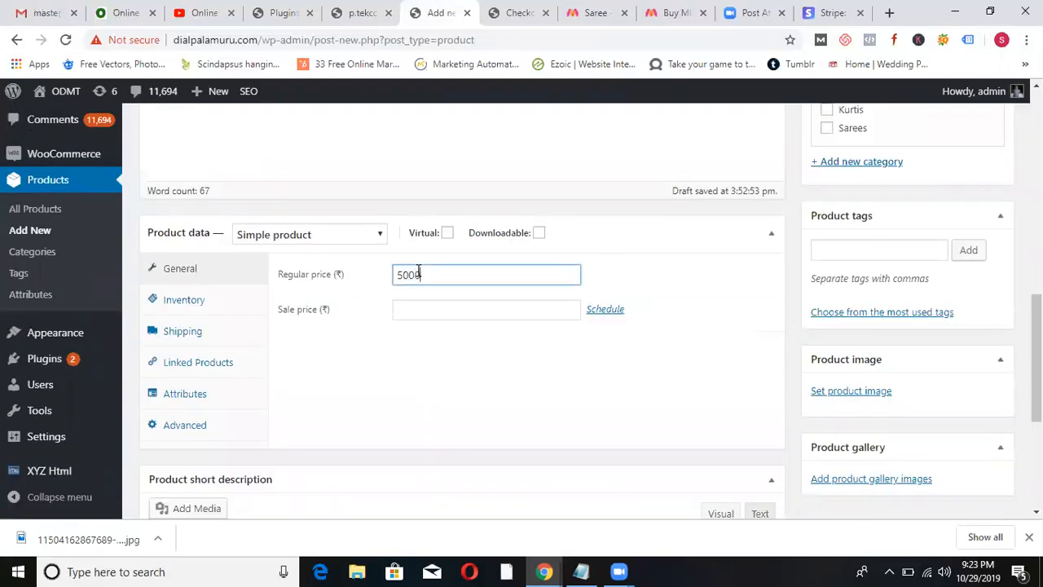
pyautogui.click(428, 309)
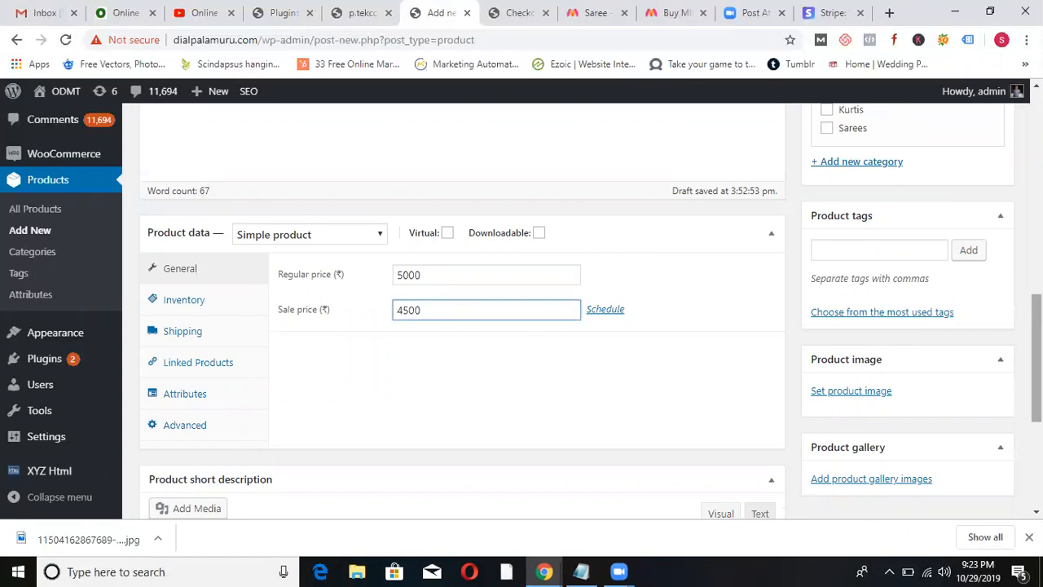
pyautogui.scroll(1, 901, 210)
pyautogui.click(826, 205)
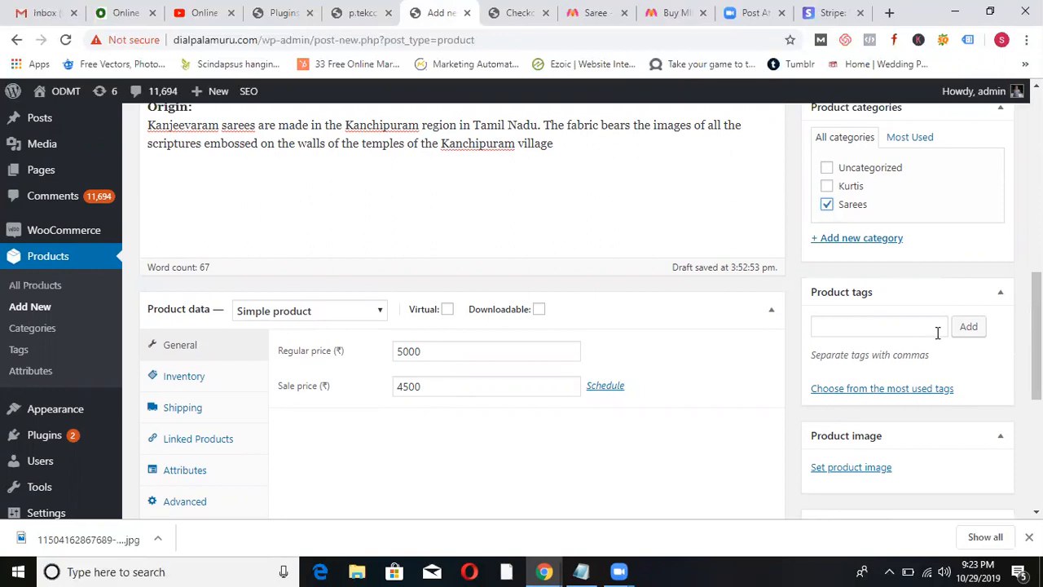
# Upload the downloaded Mimosa saree photo and set it as the product image.
pyautogui.scroll(-2, 823, 390)
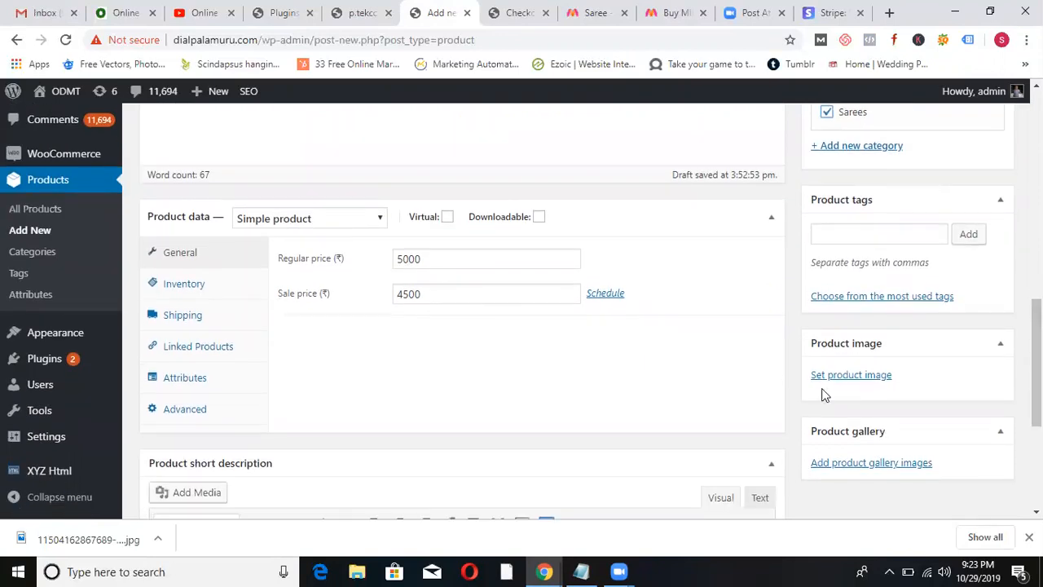
pyautogui.click(830, 377)
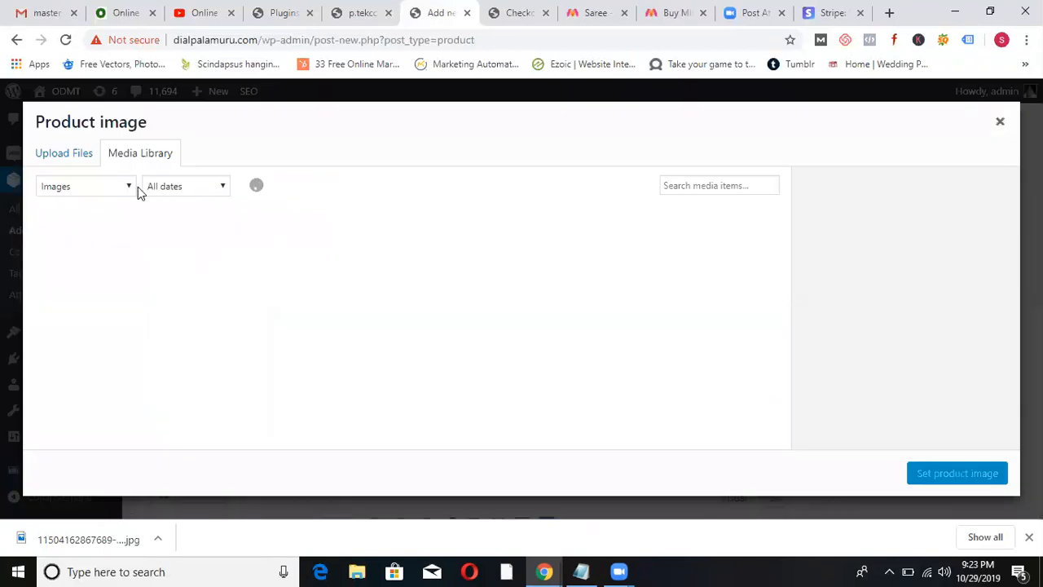
pyautogui.click(44, 154)
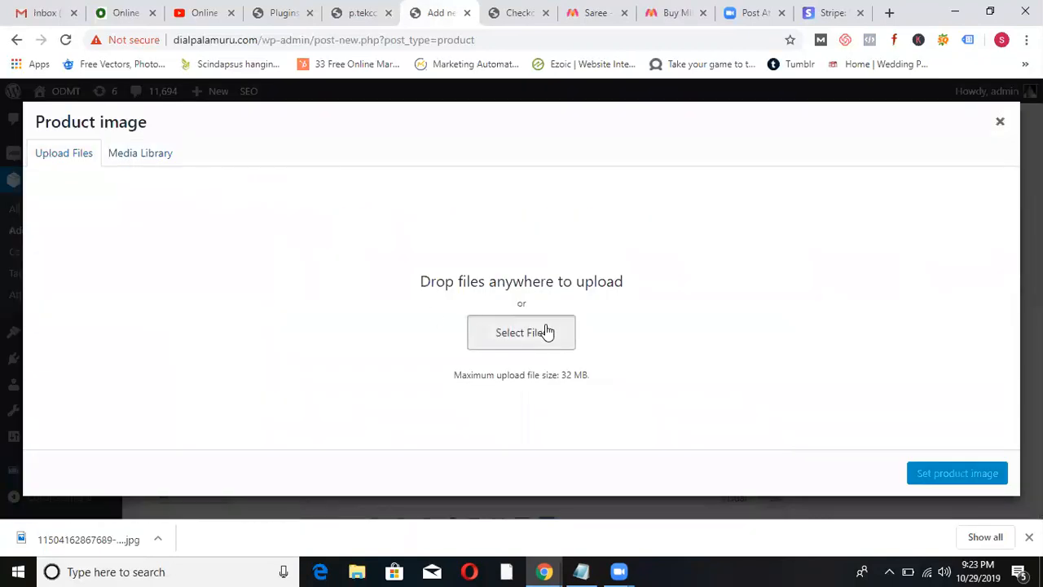
pyautogui.click(521, 332)
pyautogui.click(282, 227)
pyautogui.doubleClick(282, 227)
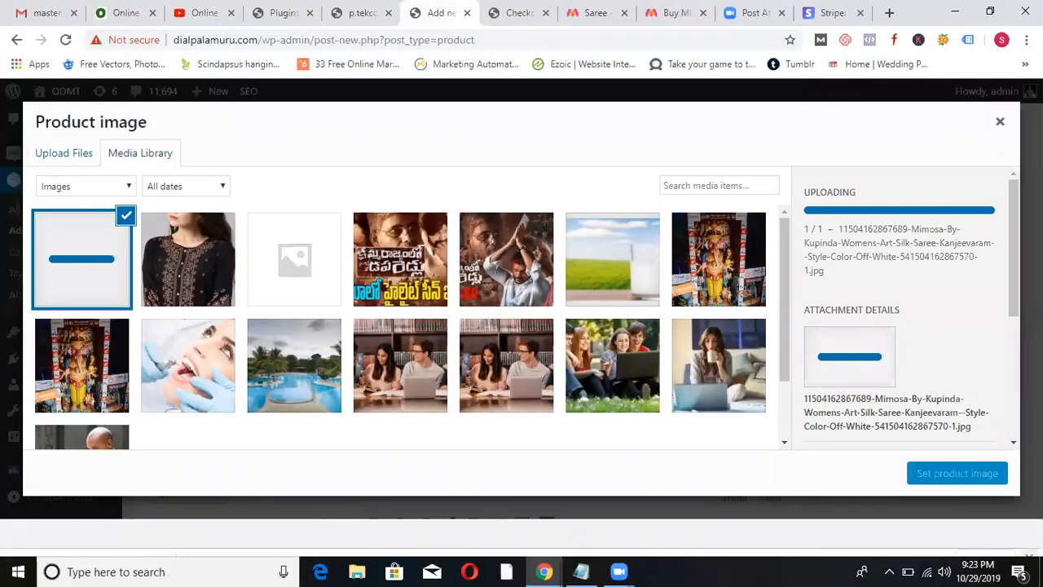
pyautogui.click(1028, 536)
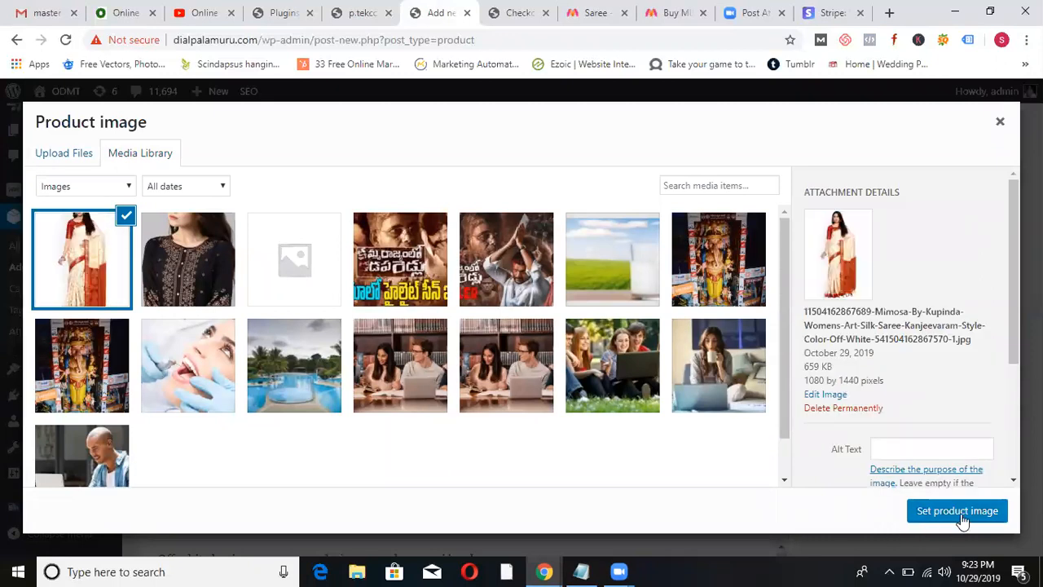
pyautogui.click(961, 513)
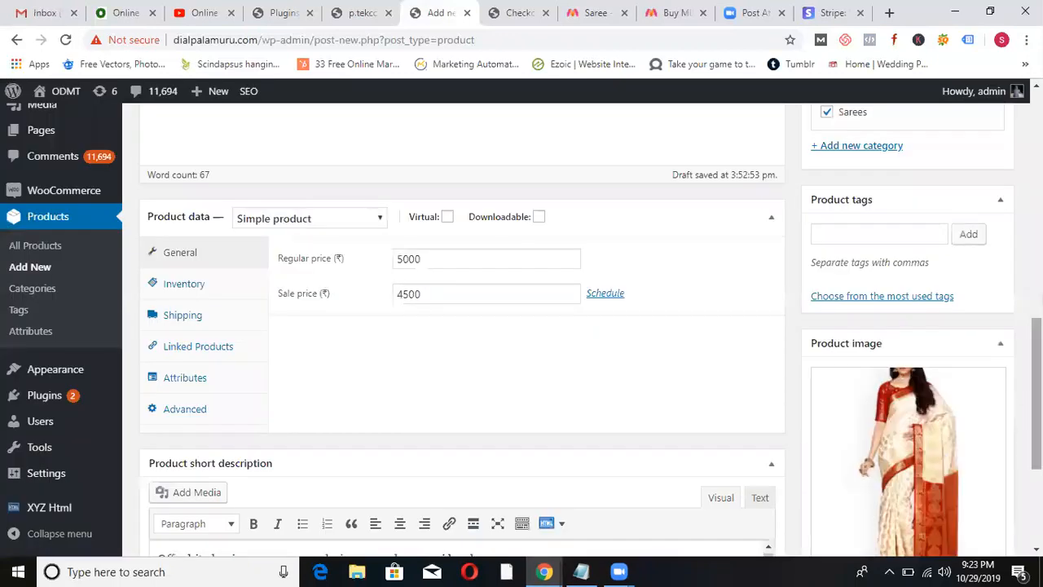
# Review the saree's product details and publish the product.
pyautogui.scroll(-3, 1011, 490)
pyautogui.scroll(4, 1013, 487)
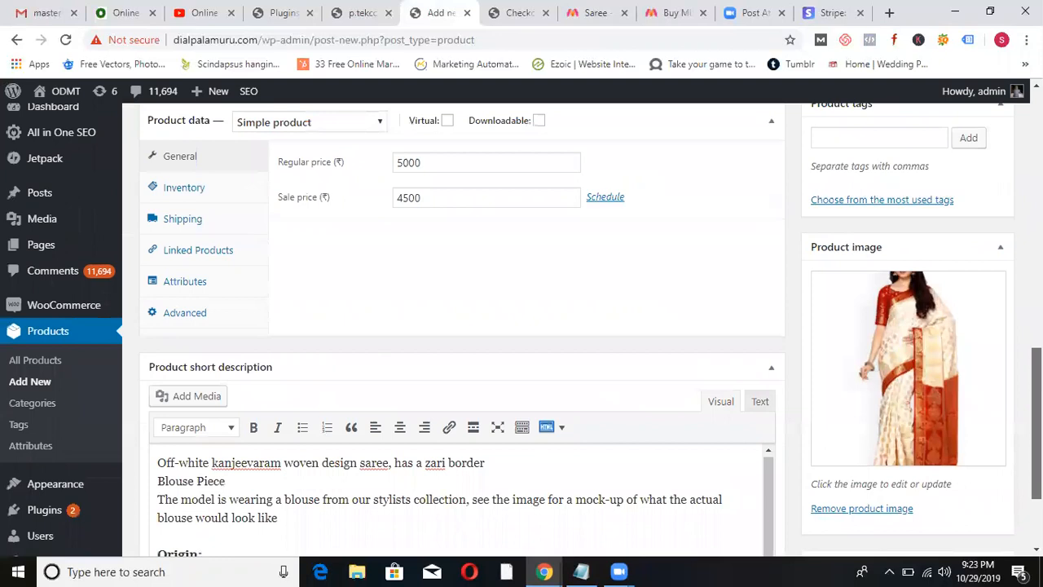
pyautogui.scroll(-4, 1013, 487)
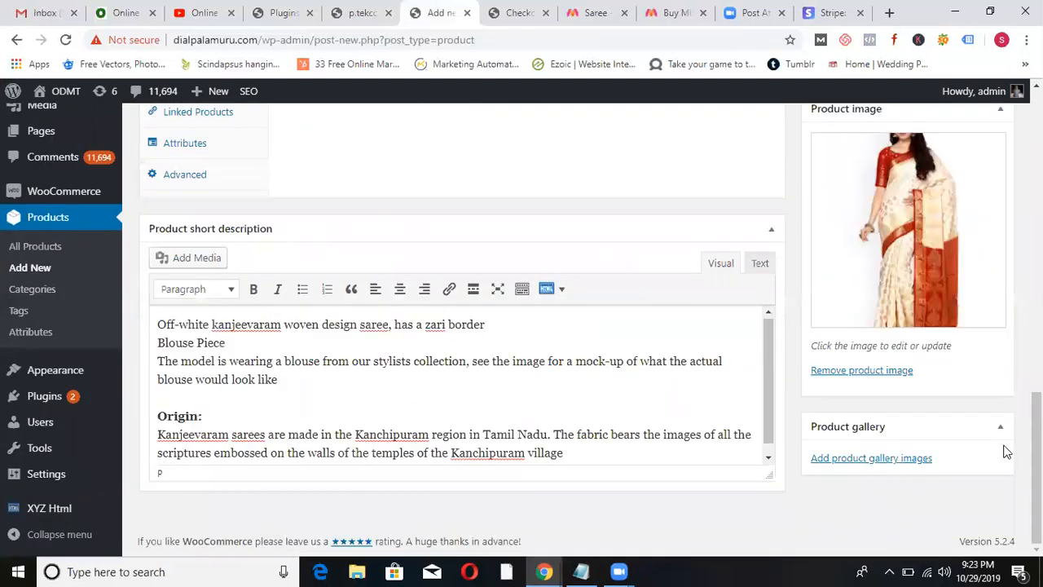
pyautogui.moveTo(1037, 453); pyautogui.dragTo(1037, 270)
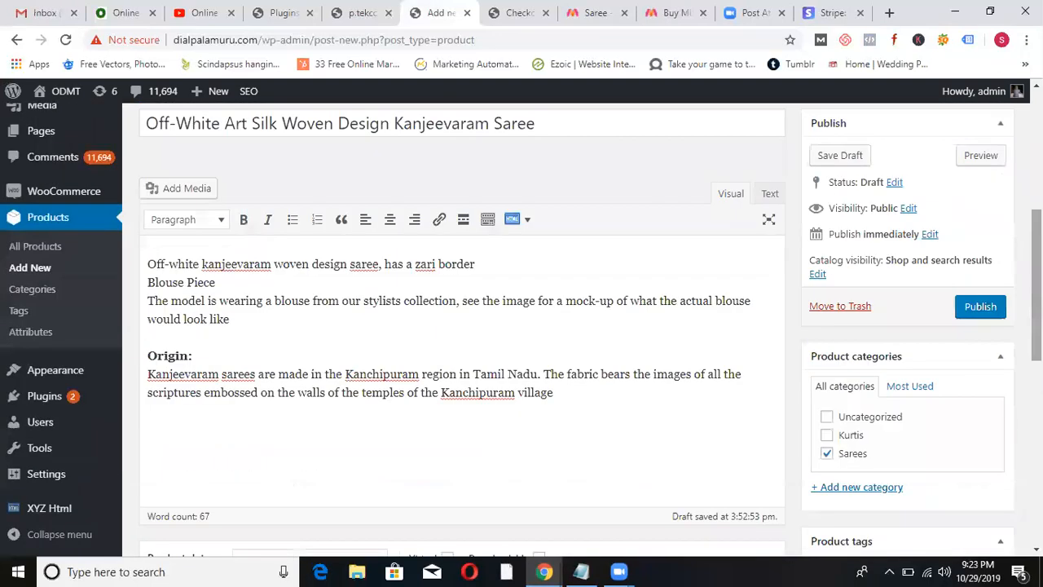
pyautogui.click(980, 308)
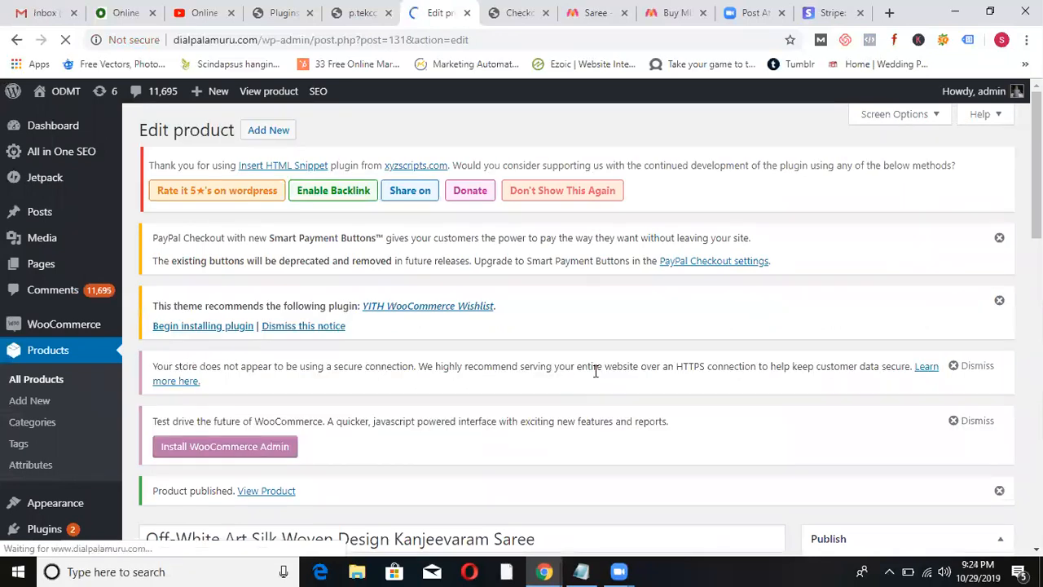
# Return from the checkout page to the ODMT storefront home page and look through its content.
pyautogui.click(519, 23)
pyautogui.click(75, 149)
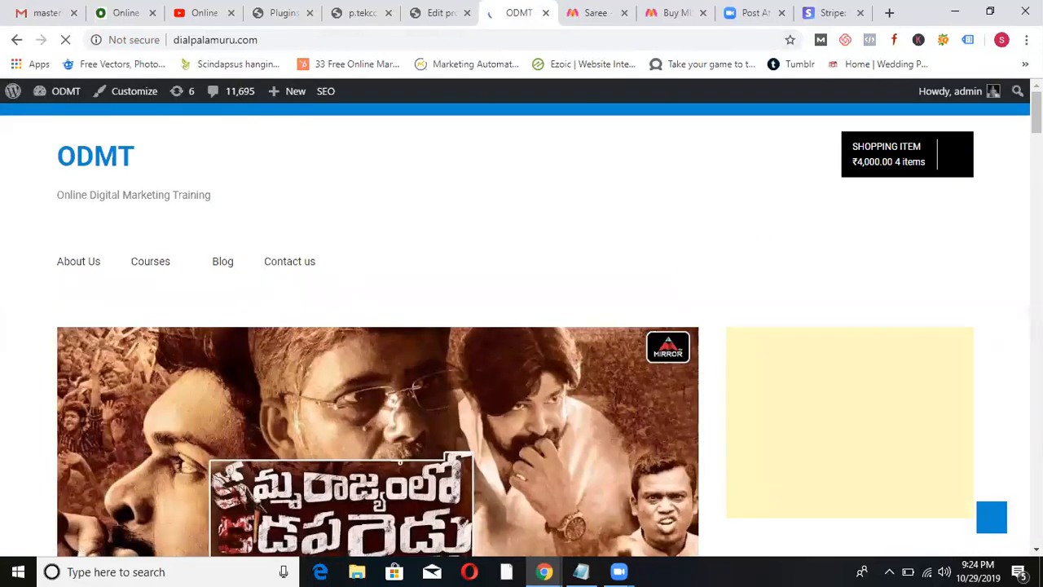
pyautogui.scroll(-20, 1008, 249)
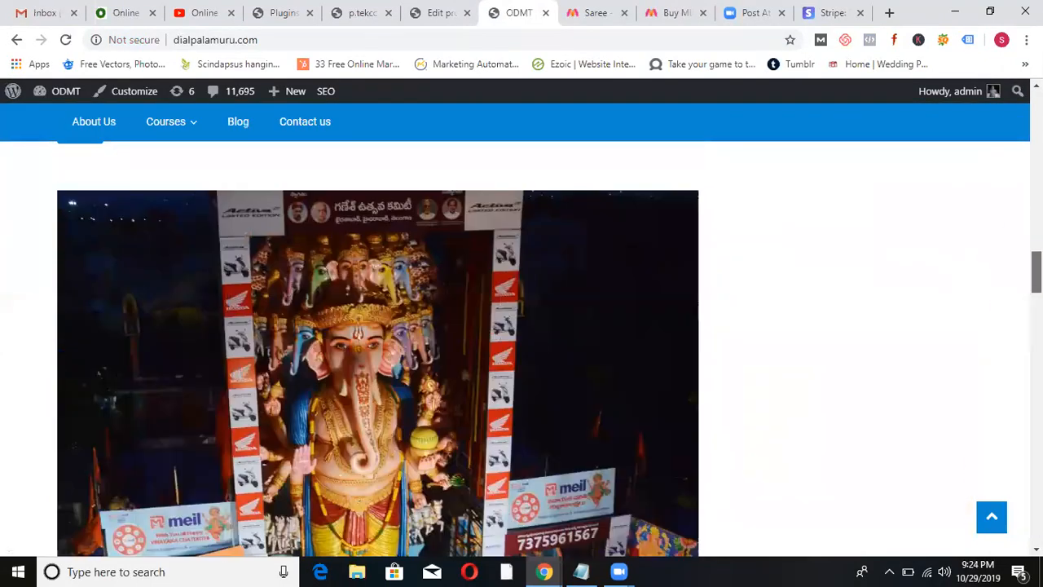
pyautogui.moveTo(1036, 272); pyautogui.dragTo(1037, 110)
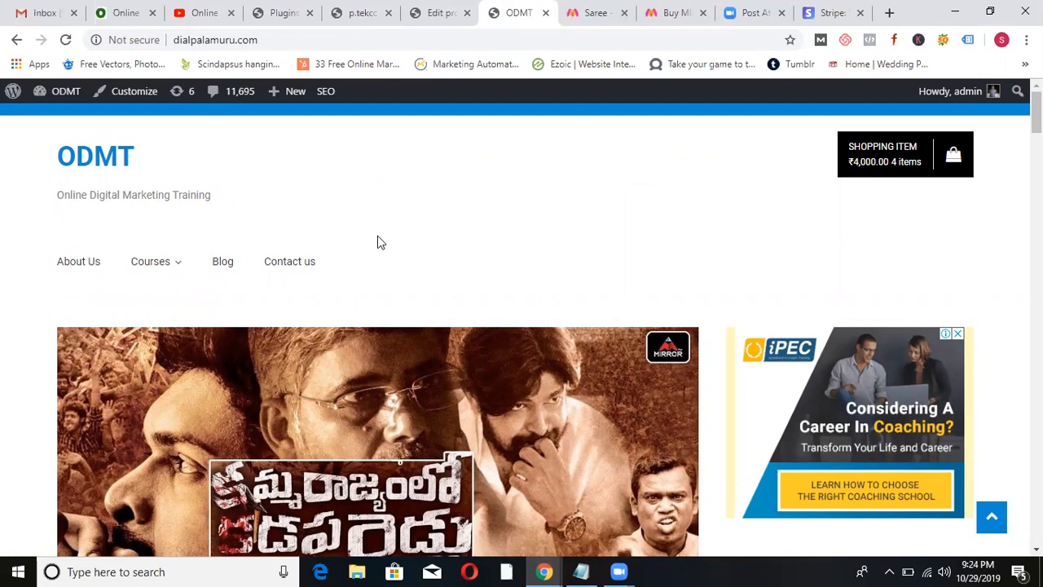
# Check the product listings on the storefront's /shop page and return to the ODMT home page.
pyautogui.click(322, 39)
pyautogui.click(321, 39)
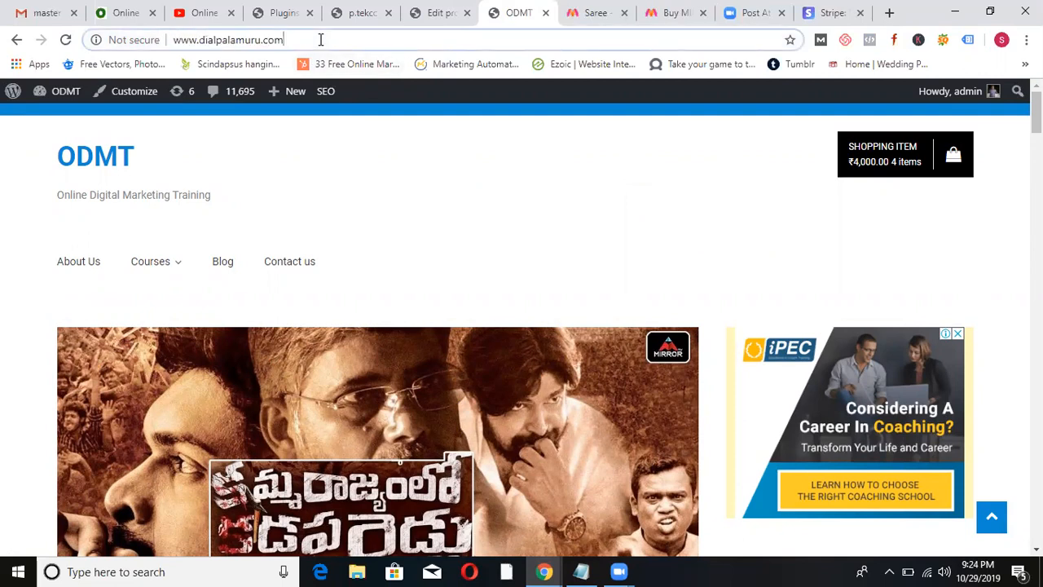
pyautogui.write('/shop')
pyautogui.press('Return')
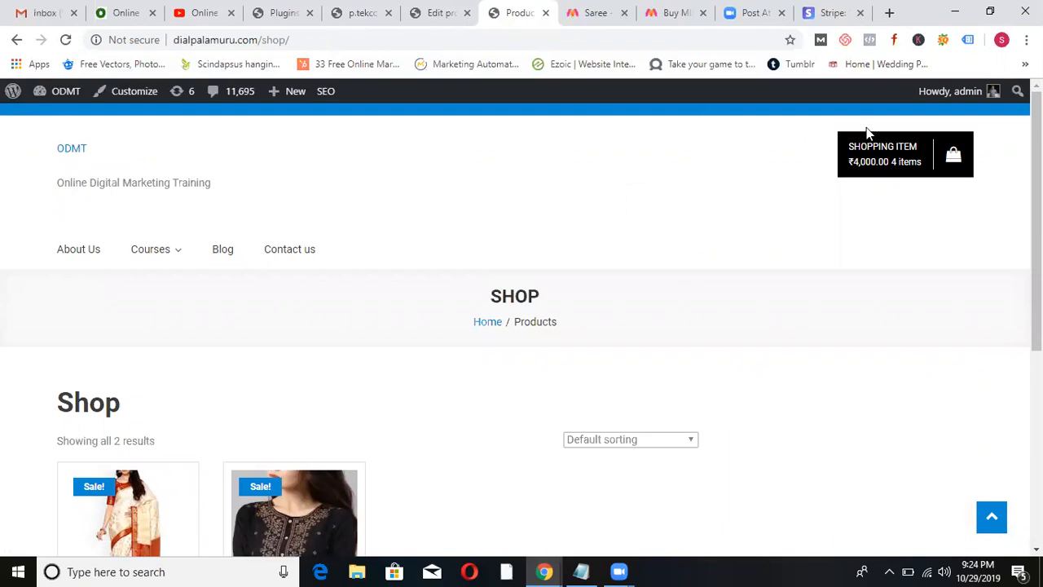
pyautogui.scroll(-3, 1011, 268)
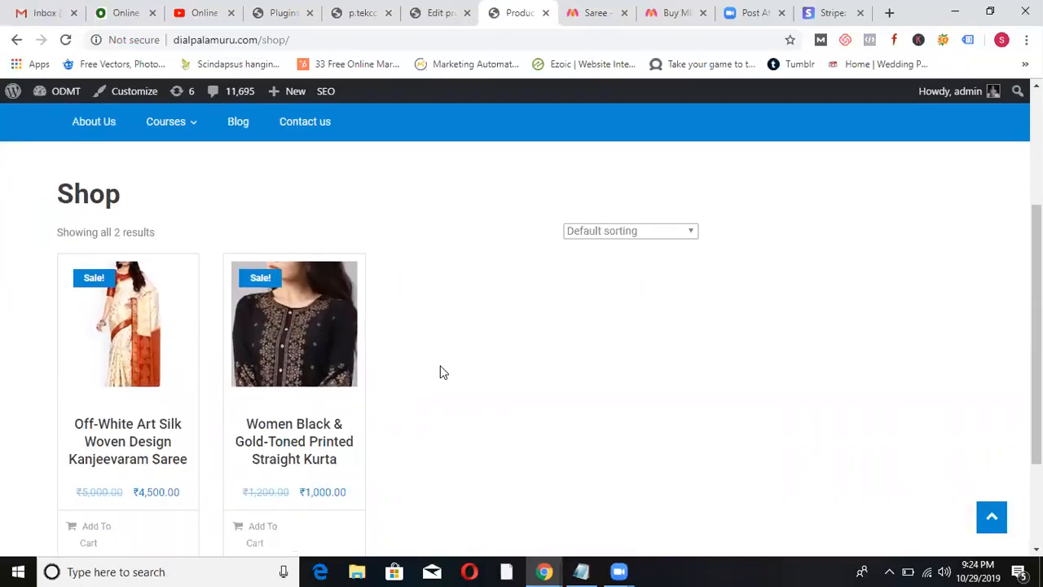
pyautogui.moveTo(1036, 277); pyautogui.dragTo(1036, 163)
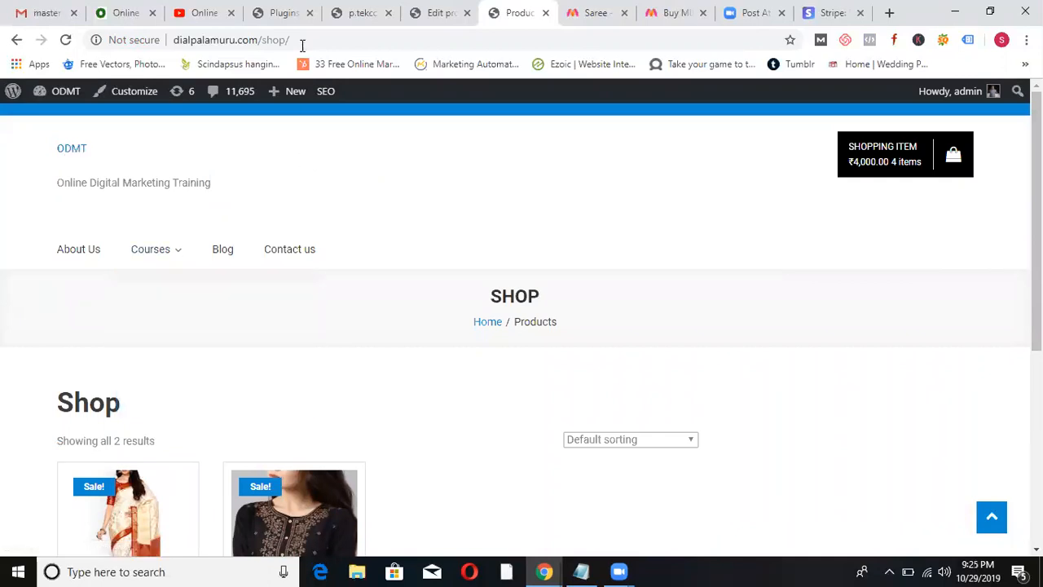
pyautogui.click(70, 150)
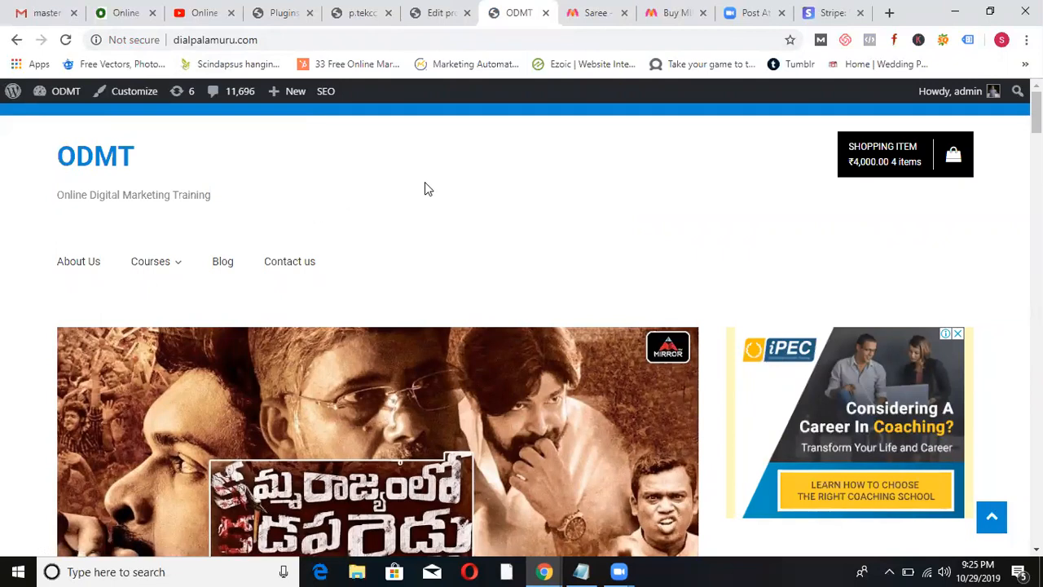
# In the site customizer's Homepage Settings, set the homepage to a static page using Shop and publish the change.
pyautogui.click(441, 15)
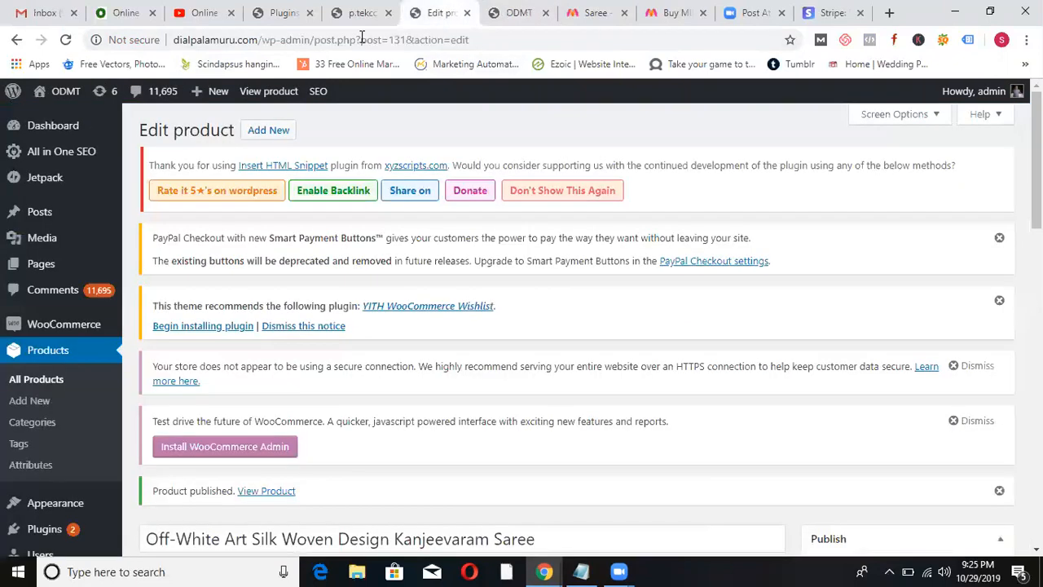
pyautogui.moveTo(57, 505)
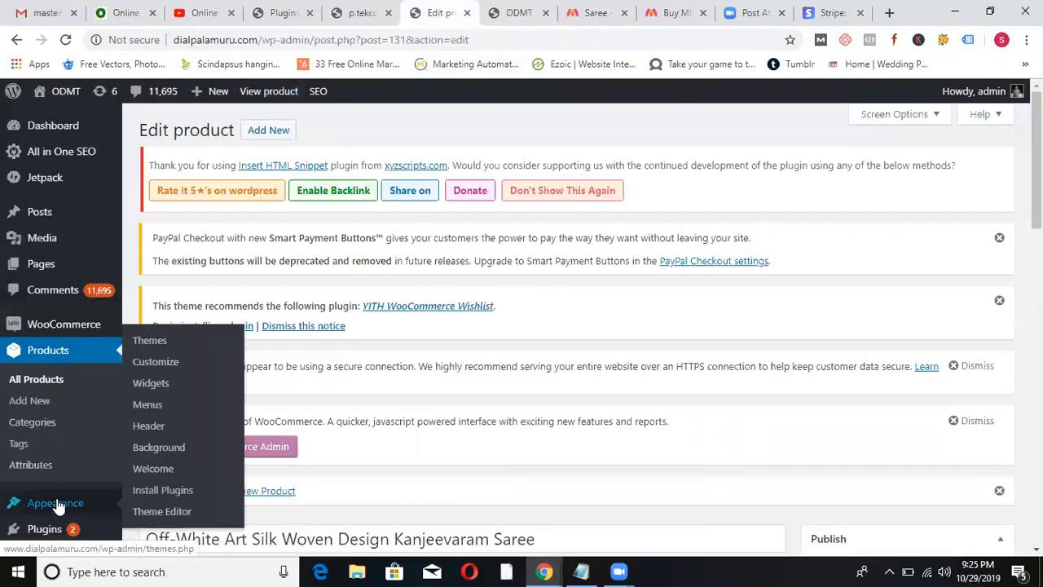
pyautogui.click(160, 362)
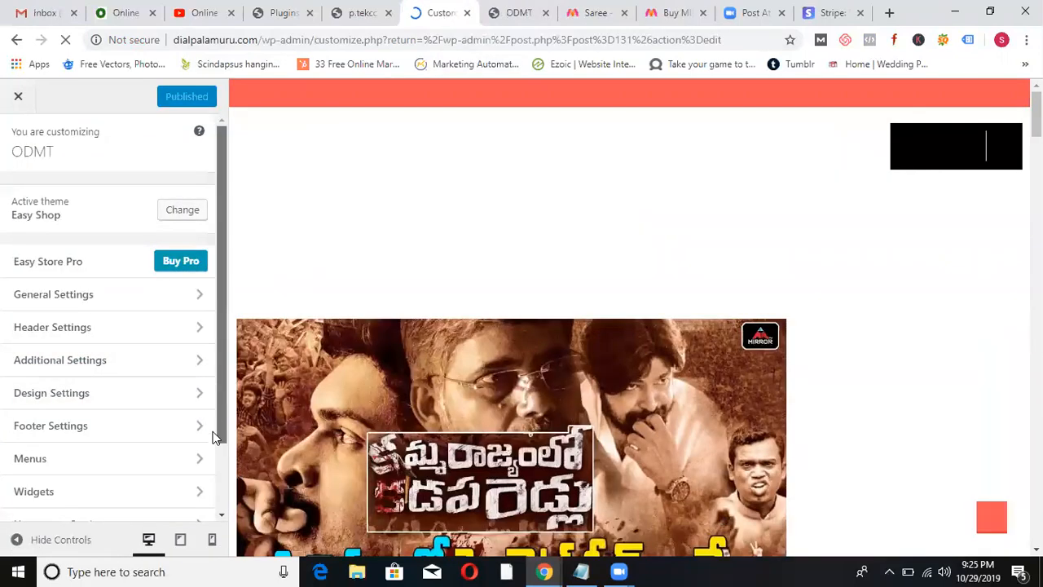
pyautogui.scroll(-2, 212, 448)
pyautogui.click(198, 442)
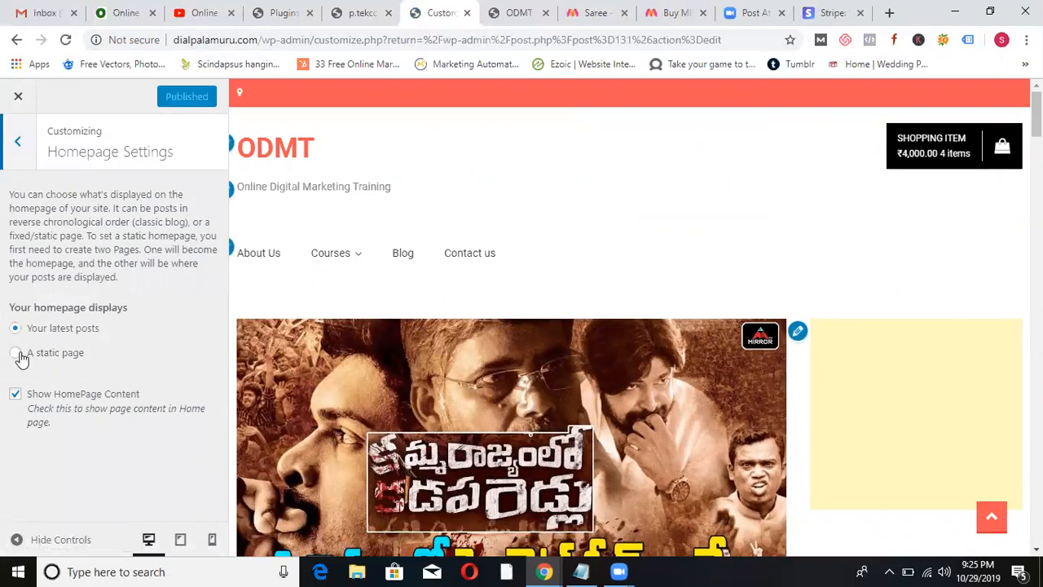
pyautogui.click(19, 356)
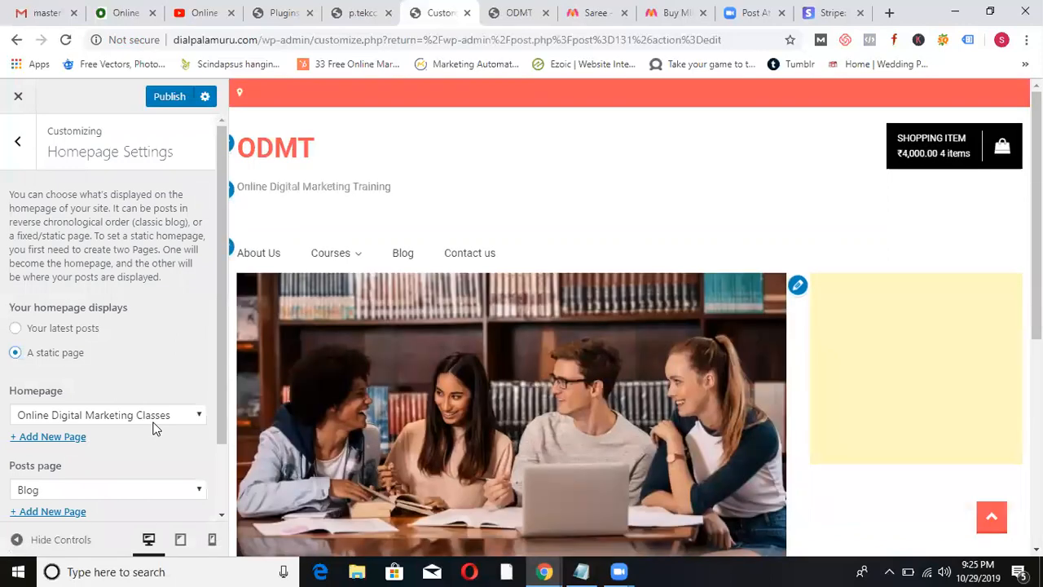
pyautogui.click(197, 416)
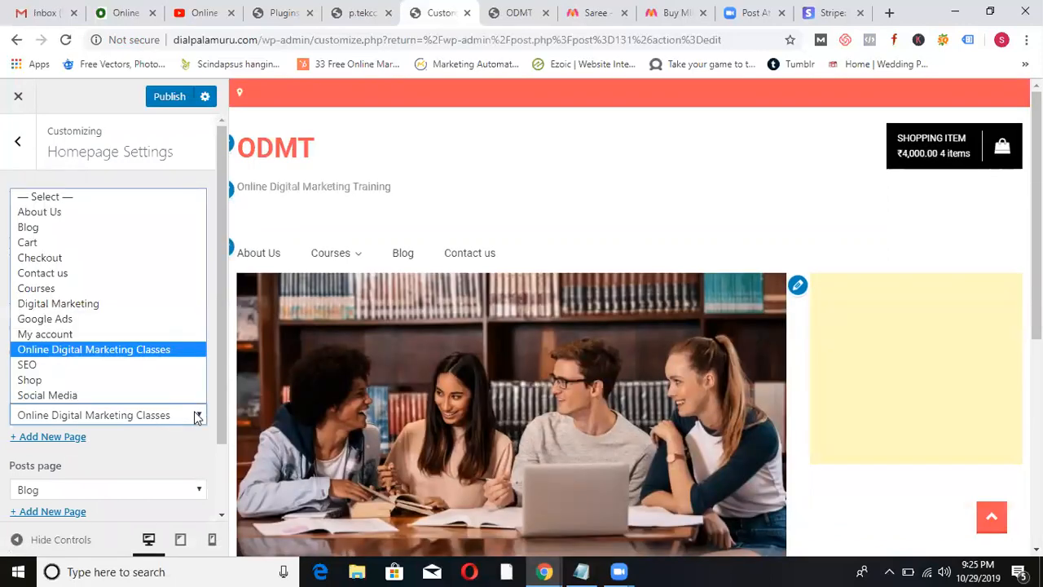
pyautogui.click(58, 380)
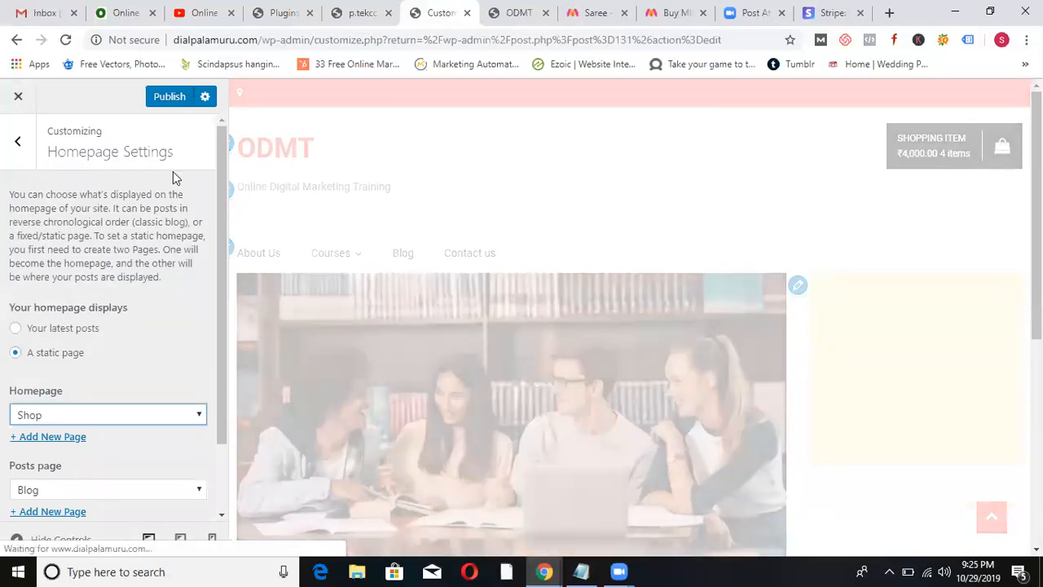
pyautogui.click(176, 96)
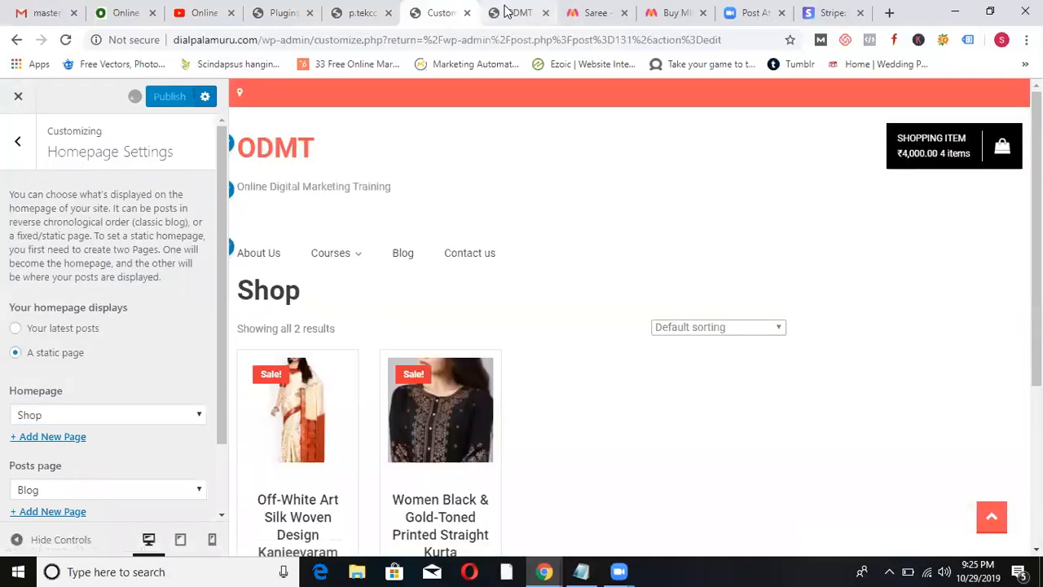
# Reload the ODMT storefront home page and examine its layout and the saree and kurta listings.
pyautogui.click(503, 12)
pyautogui.click(90, 161)
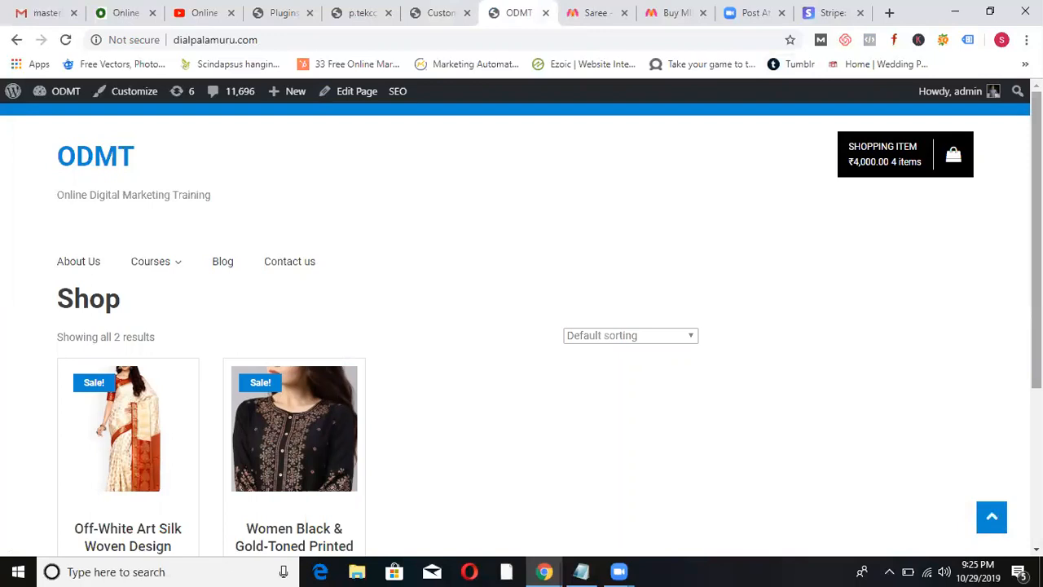
pyautogui.scroll(-1, 522, 323)
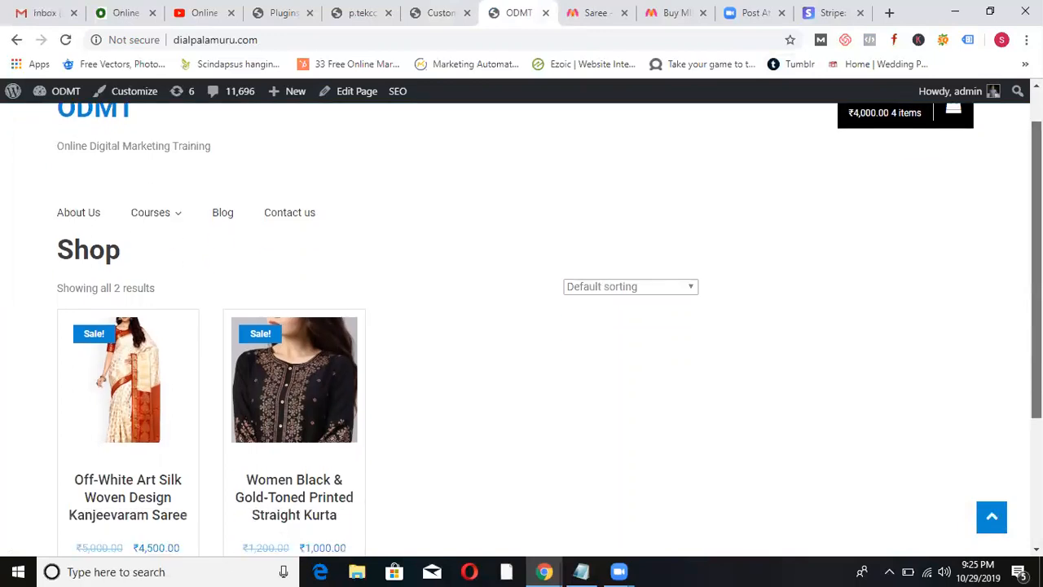
pyautogui.scroll(-1, 521, 323)
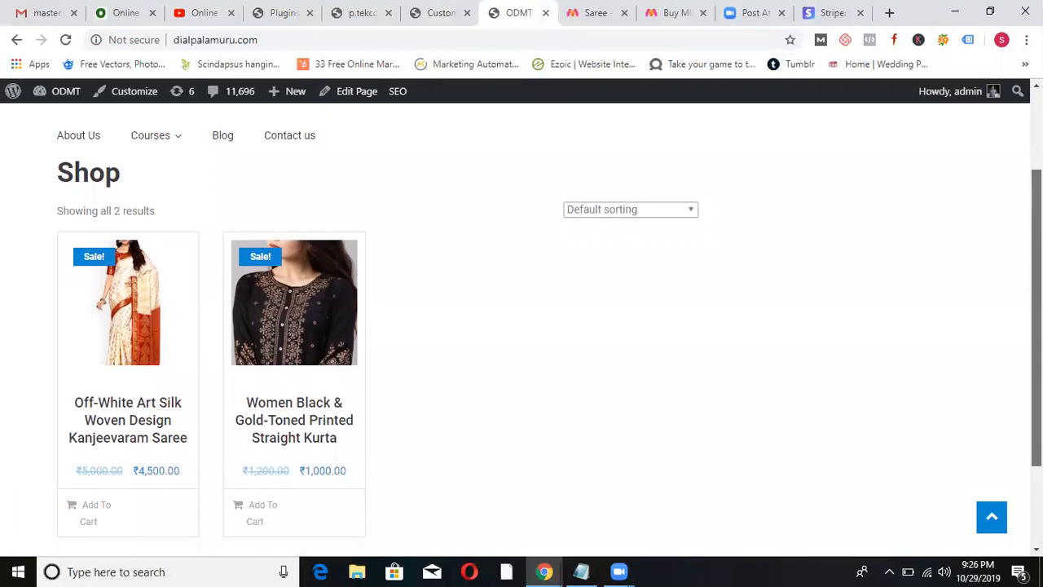
pyautogui.scroll(2, 521, 323)
pyautogui.scroll(-3, 522, 323)
pyautogui.scroll(1, 521, 322)
pyautogui.scroll(1, 521, 322)
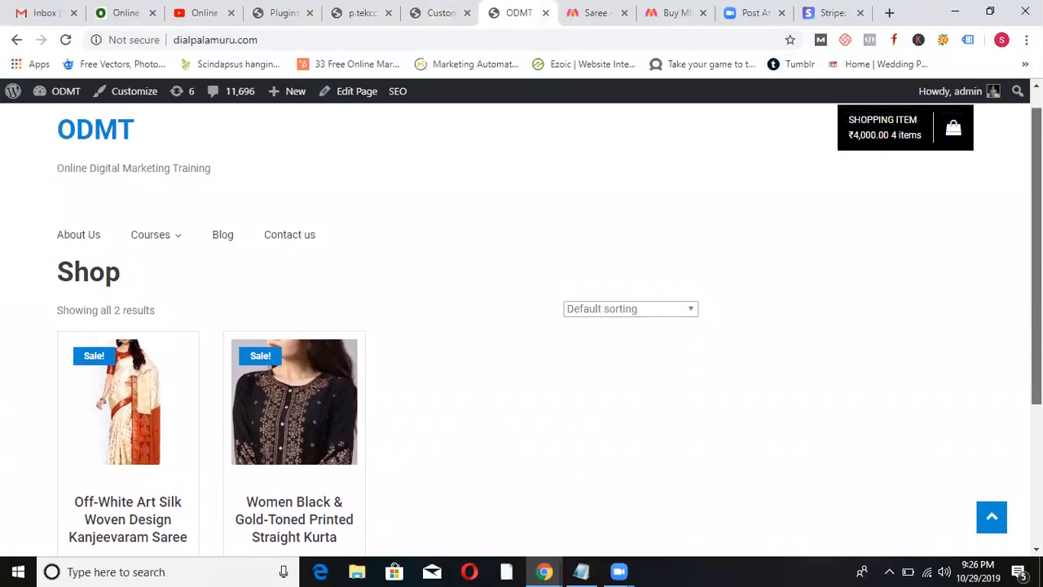
pyautogui.scroll(-1, 521, 323)
pyautogui.scroll(2, 522, 323)
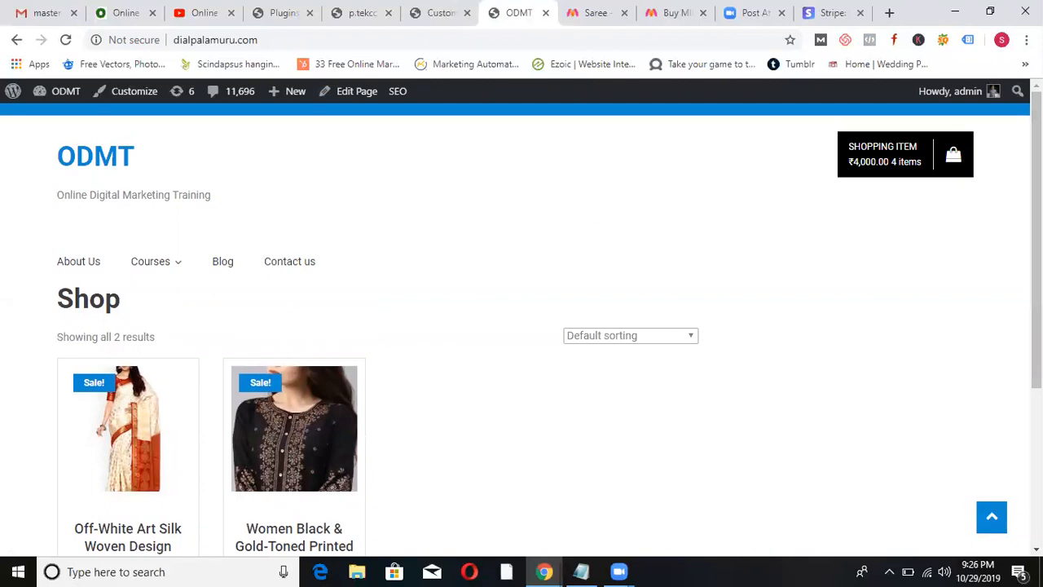
pyautogui.scroll(-3, 1011, 312)
pyautogui.scroll(2, 521, 326)
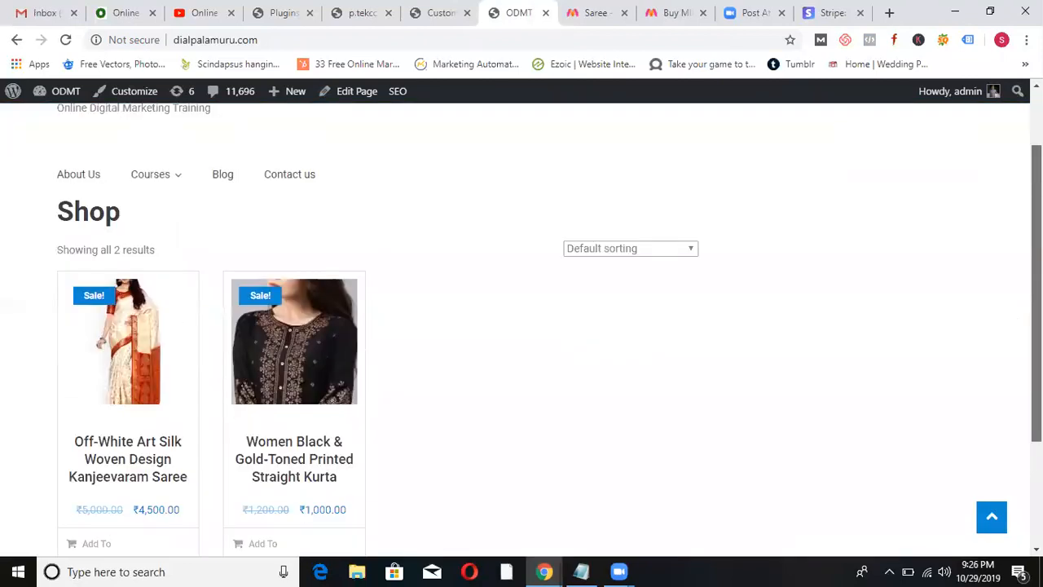
pyautogui.moveTo(1037, 318)
pyautogui.mouseDown()
pyautogui.moveTo(1037, 346)
pyautogui.moveTo(1037, 324)
pyautogui.mouseUp()
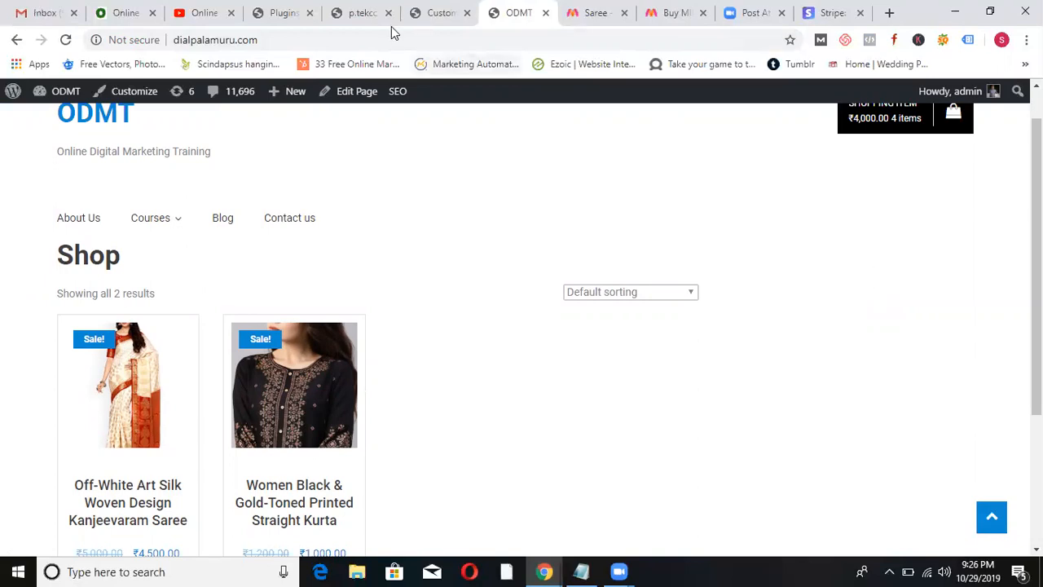
# Search Google for artwibes in place of the p.tekcourses.com page and open the artwibes.com result.
pyautogui.click(371, 14)
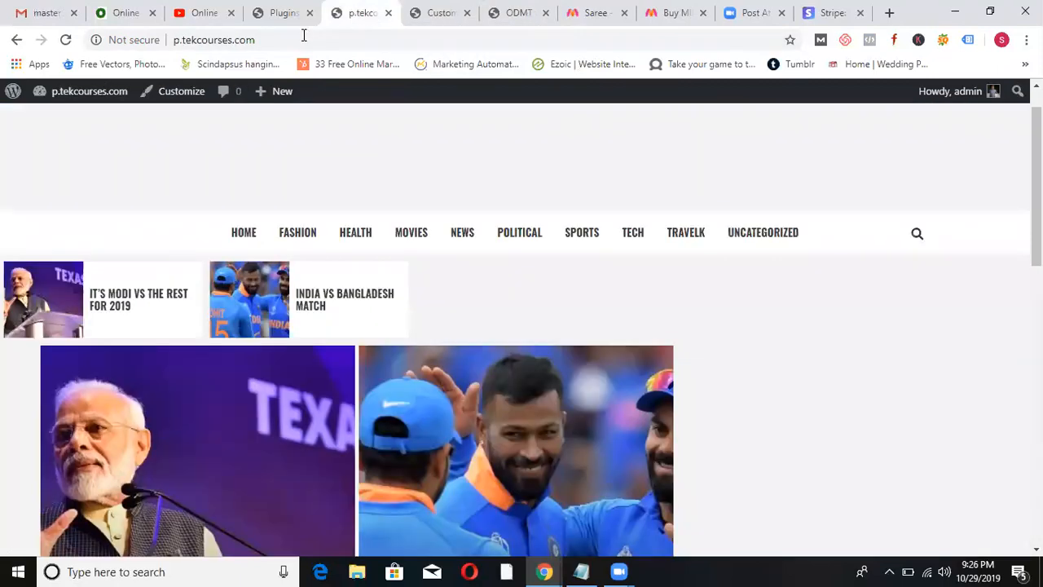
pyautogui.click(293, 39)
pyautogui.write('artwibes&oq=artwibes&aqs=chrome..69i57j0l5.1856j0j4&sourceid=chrome&ie=UTF-8')
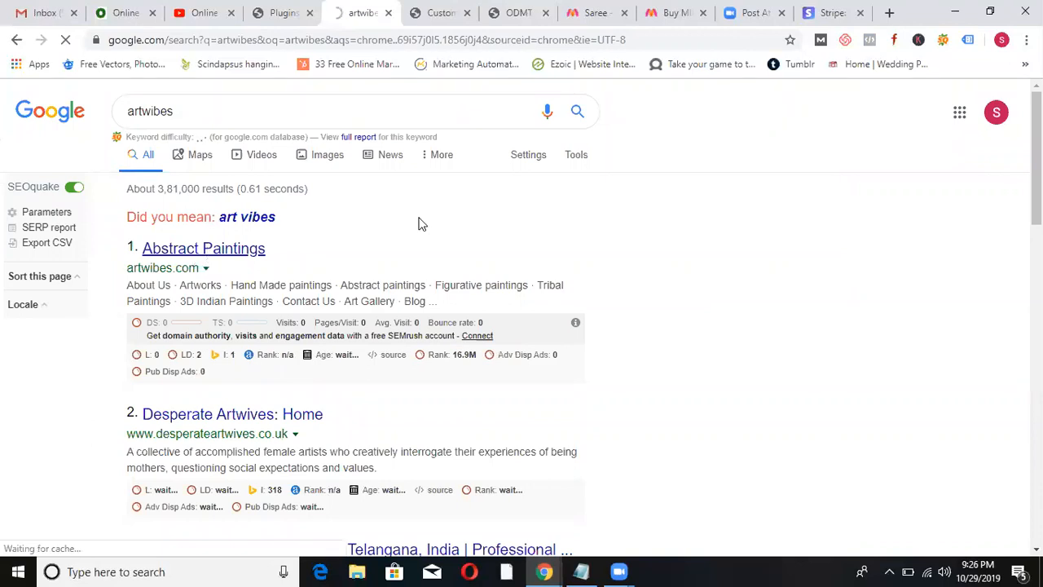
# Search Google for trifflekart in place of the Plugins page and open the TruffleKart site from the results.
pyautogui.click(283, 12)
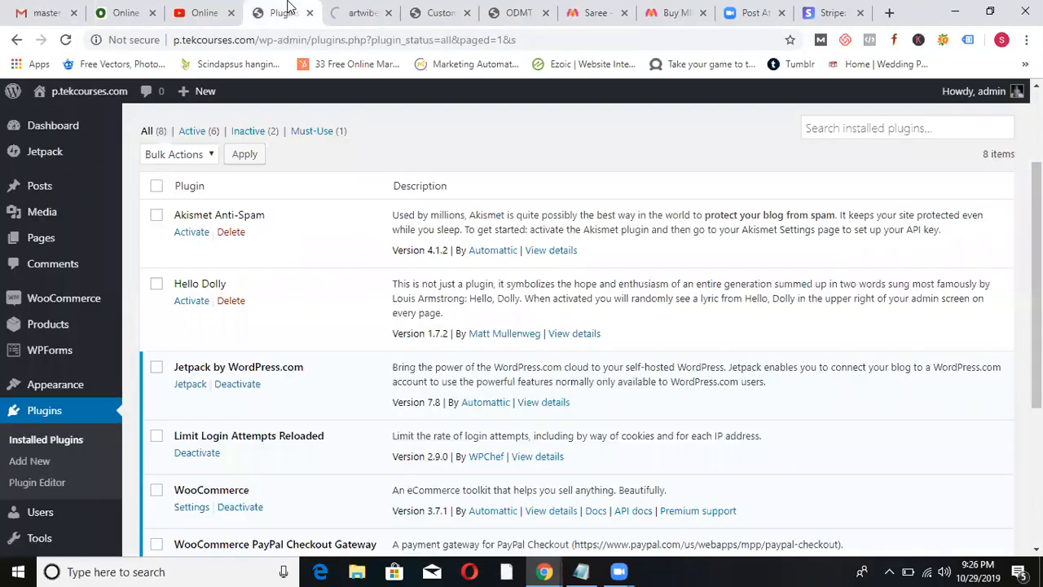
pyautogui.click(249, 42)
pyautogui.write('tr')
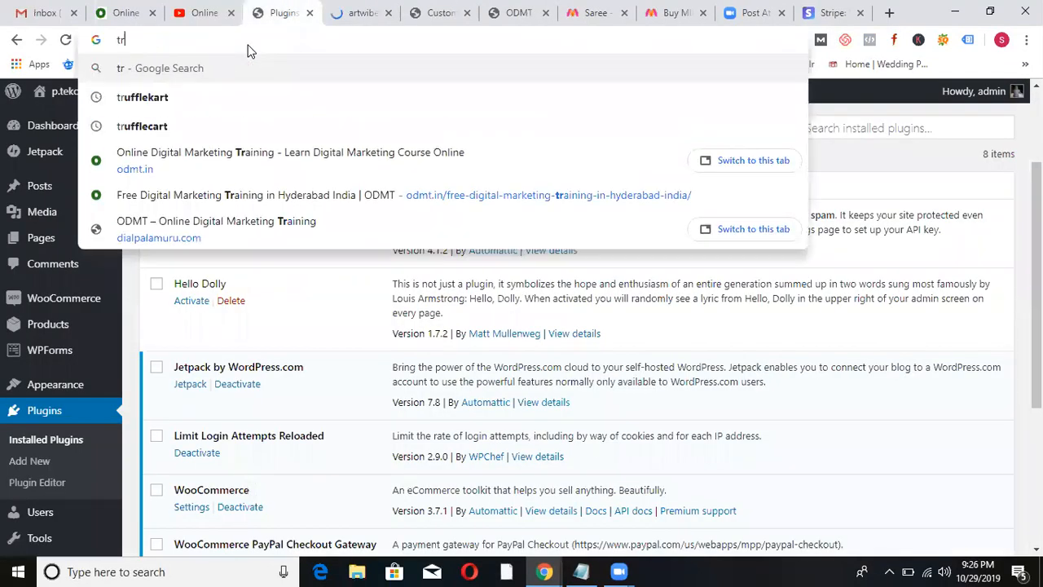
pyautogui.write('ifflekart')
pyautogui.press('Return')
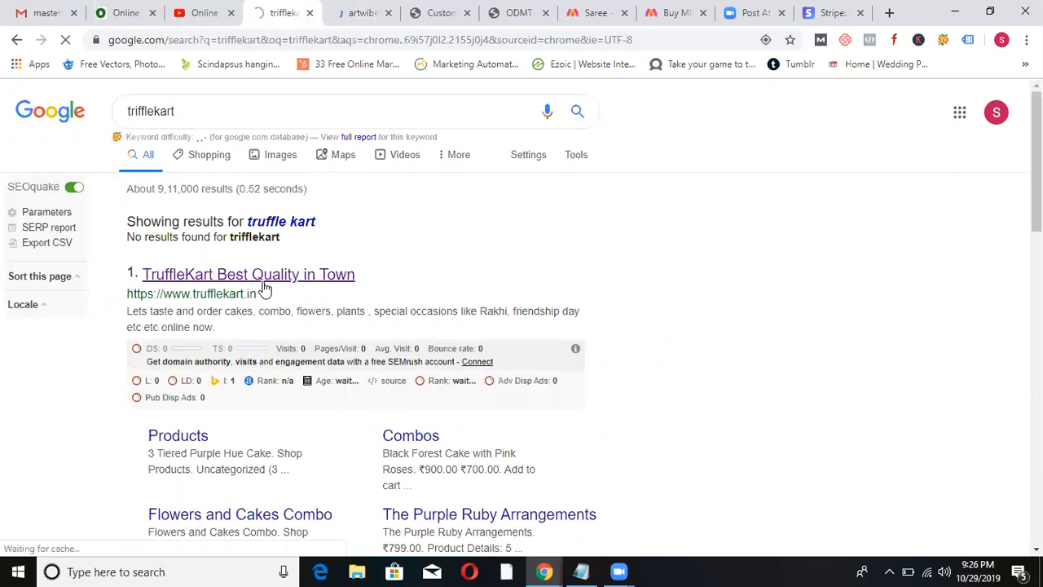
# Search Google for goodlifemobilityservice in place of the YouTube channel page and open the Goodlife Mobility Scooters home page.
pyautogui.click(201, 12)
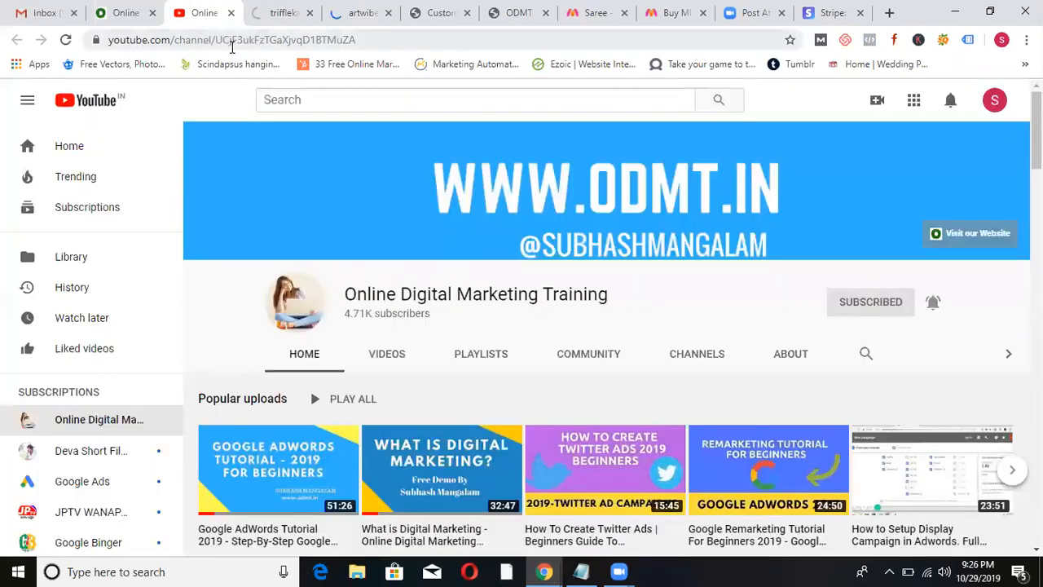
pyautogui.click(232, 46)
pyautogui.write('goodlifemobil')
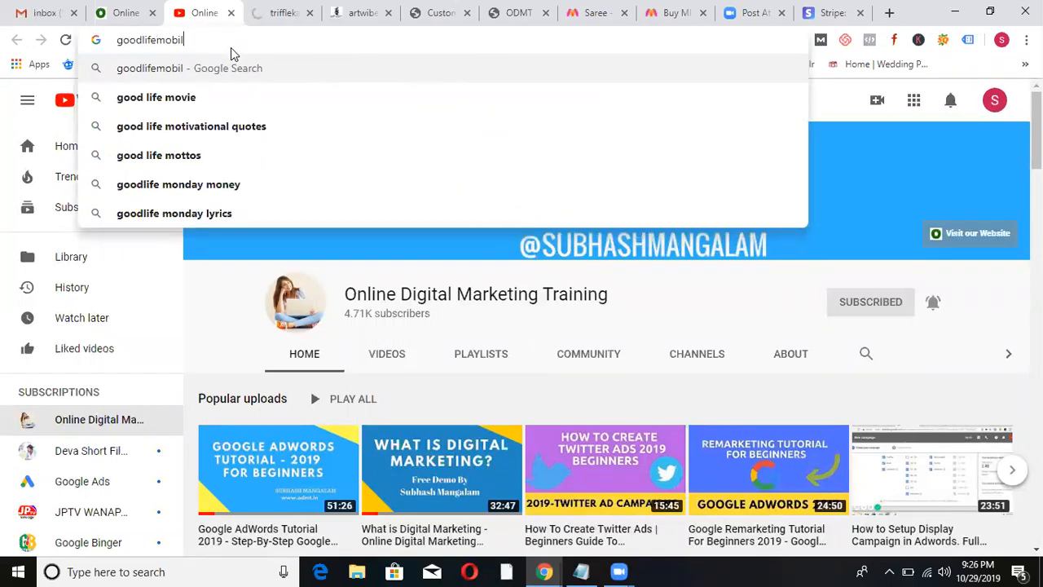
pyautogui.write('ityservice')
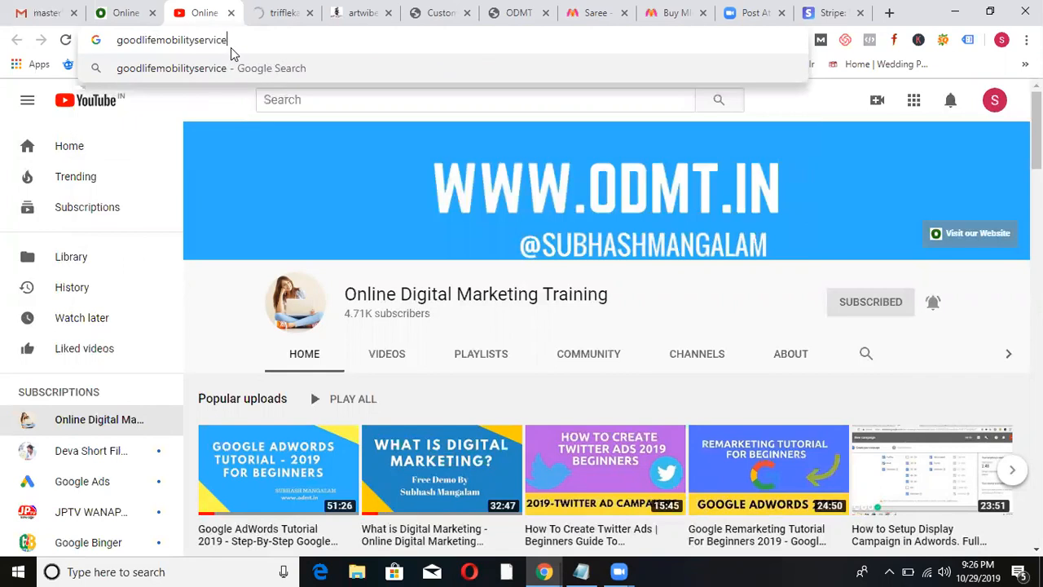
pyautogui.press('Return')
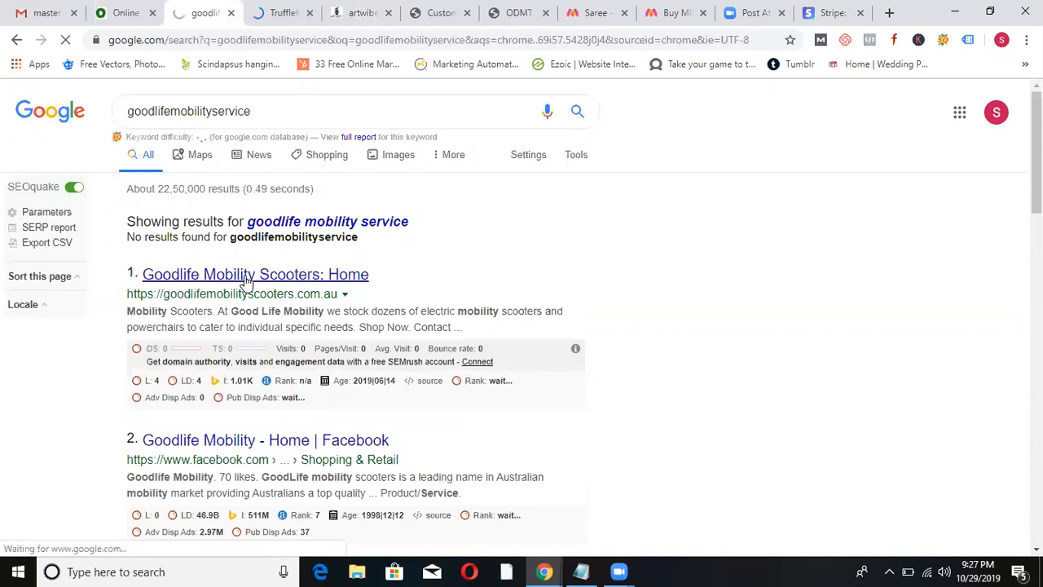
pyautogui.click(309, 282)
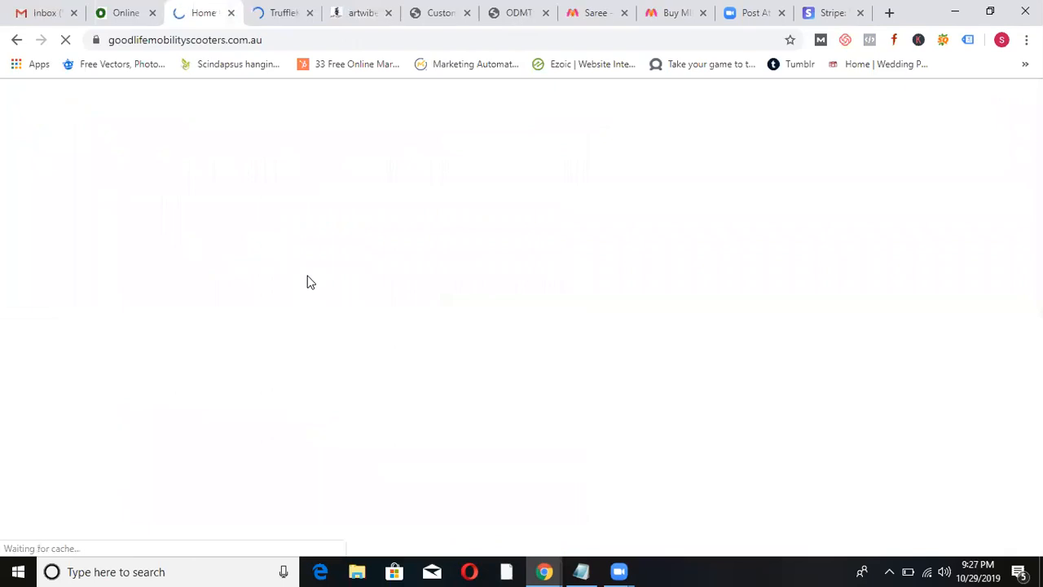
# Browse the artwibes.com home page as an example store, examining its categories, banner and painting listings.
pyautogui.click(361, 12)
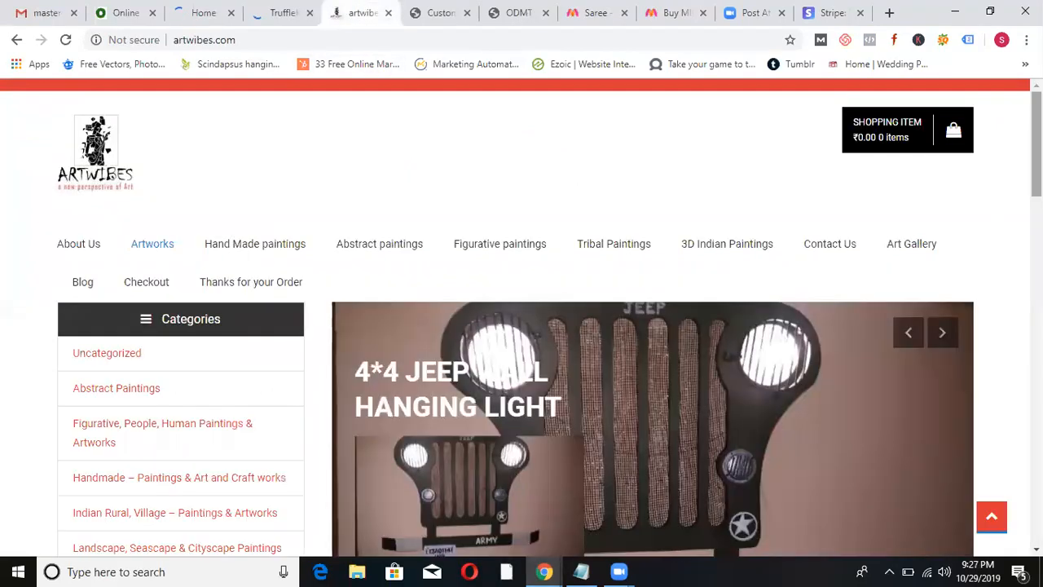
pyautogui.scroll(-5, 1015, 235)
pyautogui.scroll(4, 1015, 236)
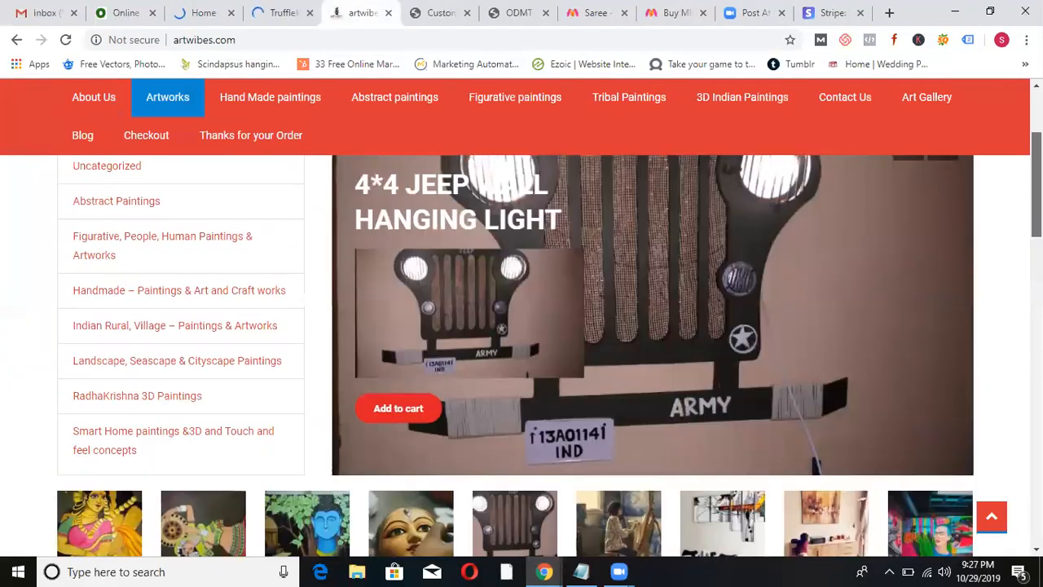
pyautogui.scroll(-12, 1004, 278)
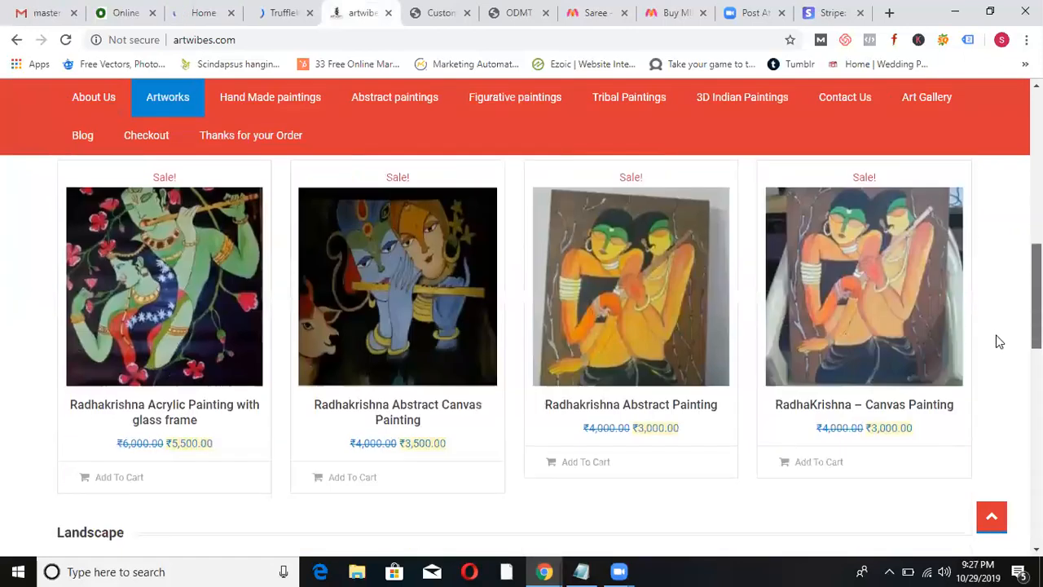
pyautogui.scroll(-4, 986, 408)
pyautogui.scroll(8, 1014, 321)
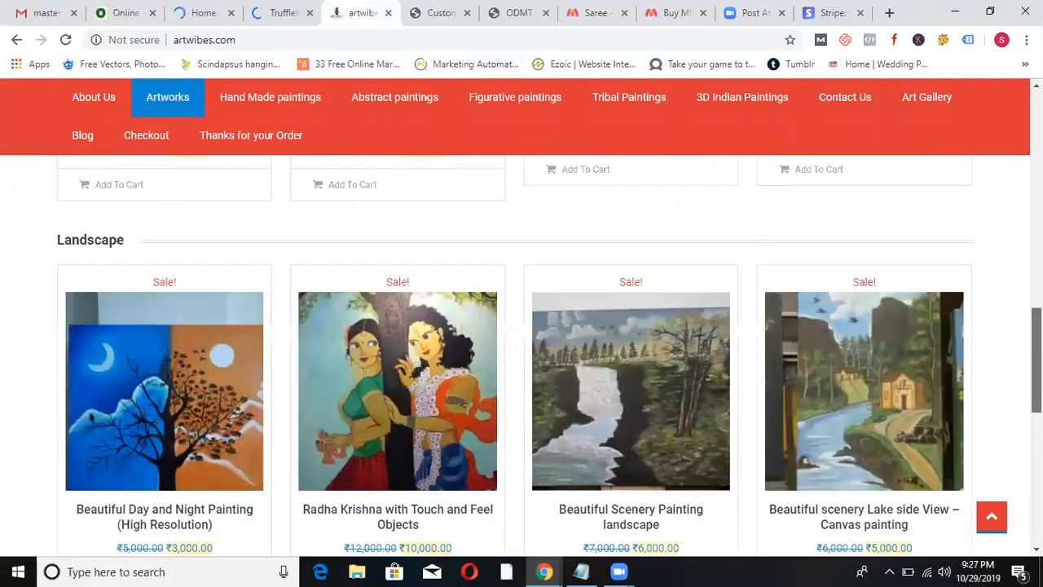
pyautogui.scroll(10, 1014, 320)
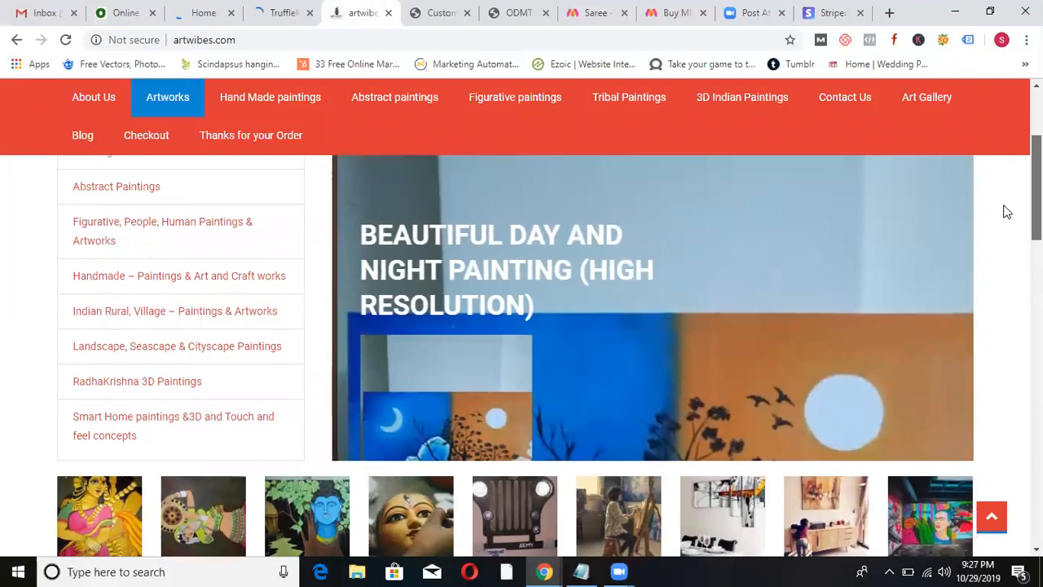
# Look over the artwibes.com navigation links, category list and featured painting banner once more.
pyautogui.scroll(-2, 1013, 175)
pyautogui.scroll(1, 1006, 188)
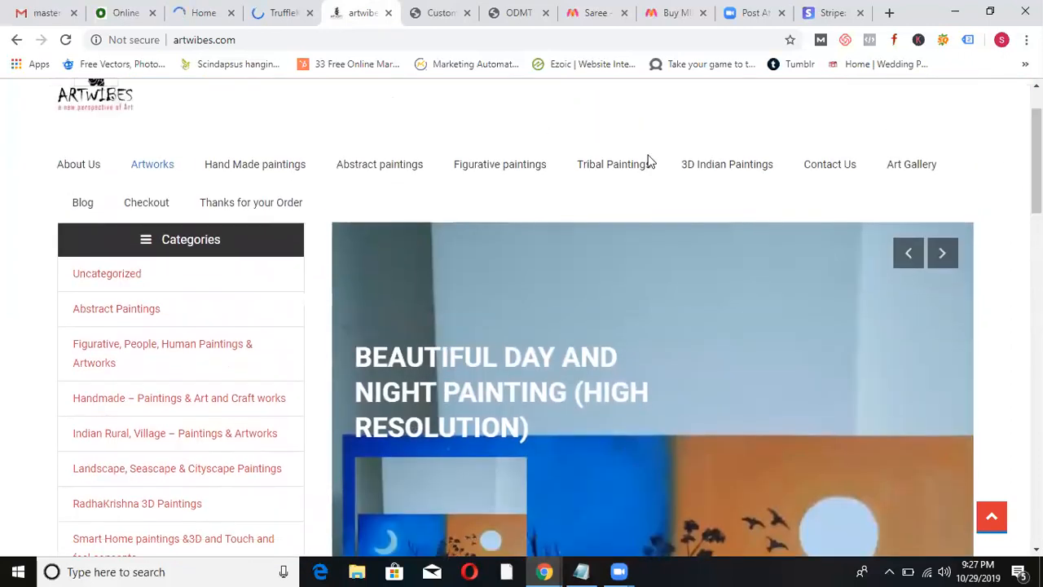
pyautogui.moveTo(1037, 161)
pyautogui.mouseDown()
pyautogui.moveTo(1036, 145)
pyautogui.moveTo(1037, 211)
pyautogui.moveTo(1036, 160)
pyautogui.mouseUp()
pyautogui.moveTo(1035, 206)
pyautogui.mouseDown()
pyautogui.moveTo(1008, 367)
pyautogui.moveTo(1011, 90)
pyautogui.mouseUp()
# Switch to the TruffleKart site, allow its notification prompt and dismiss the resulting confirmation window, returning to the store's home page.
pyautogui.click(282, 11)
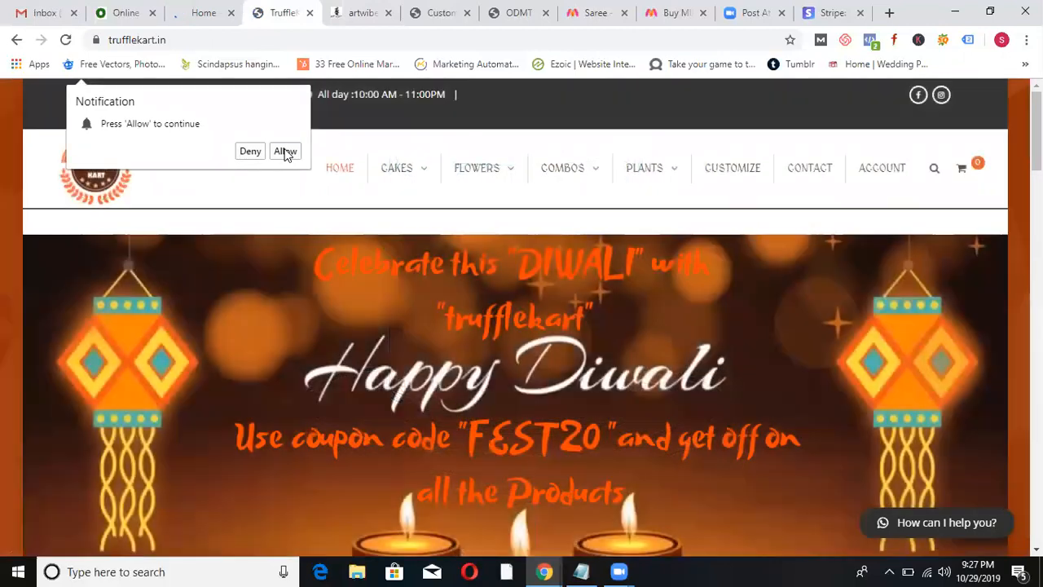
pyautogui.click(285, 151)
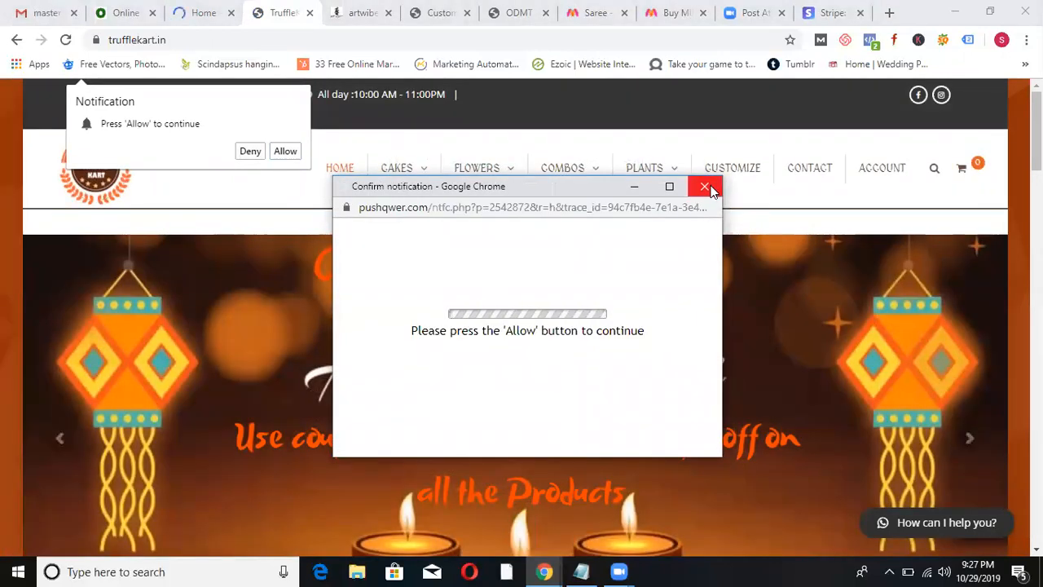
pyautogui.click(704, 185)
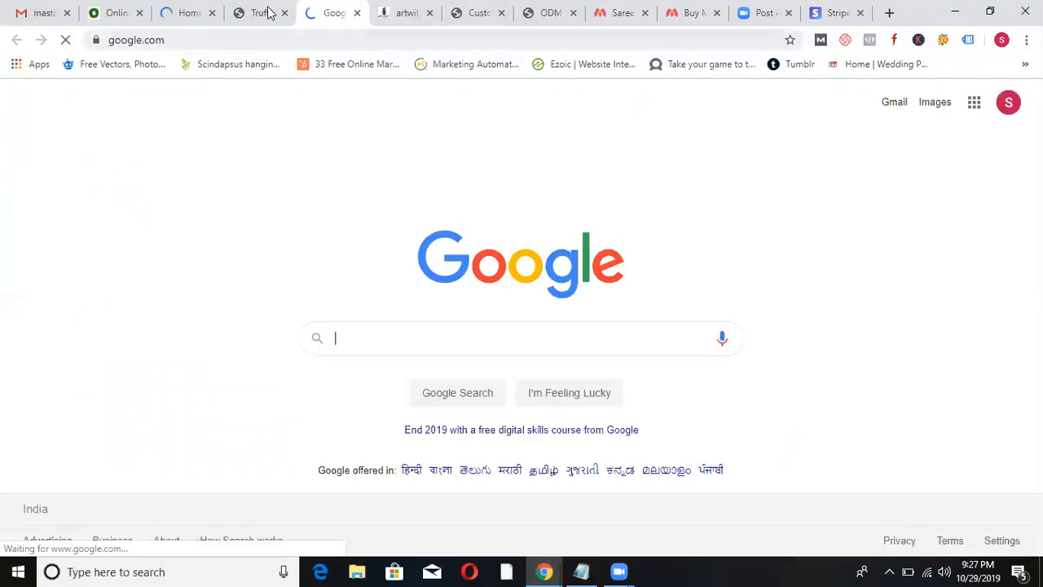
pyautogui.click(265, 13)
pyautogui.scroll(-1, 857, 174)
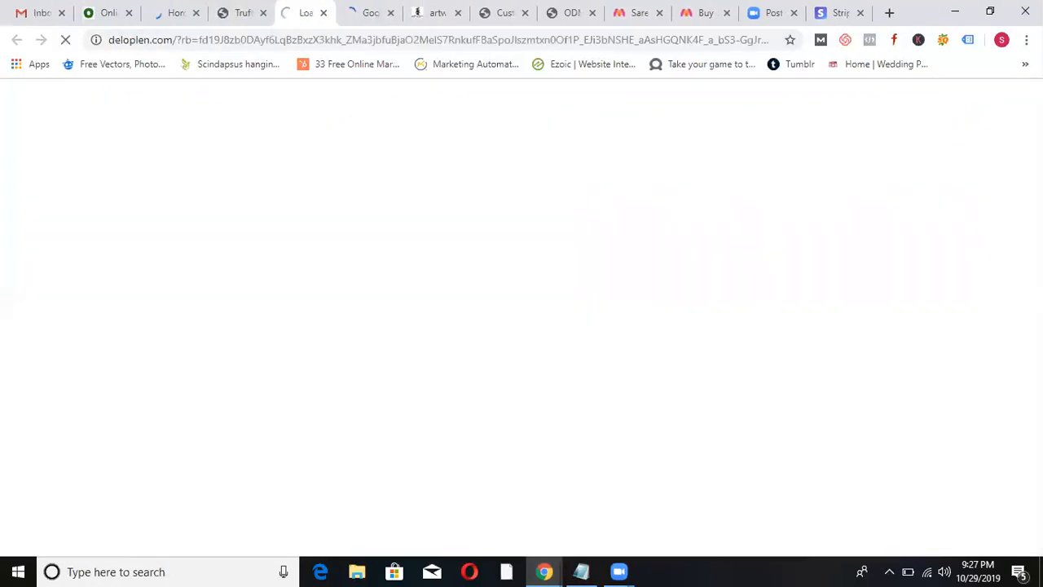
pyautogui.click(242, 10)
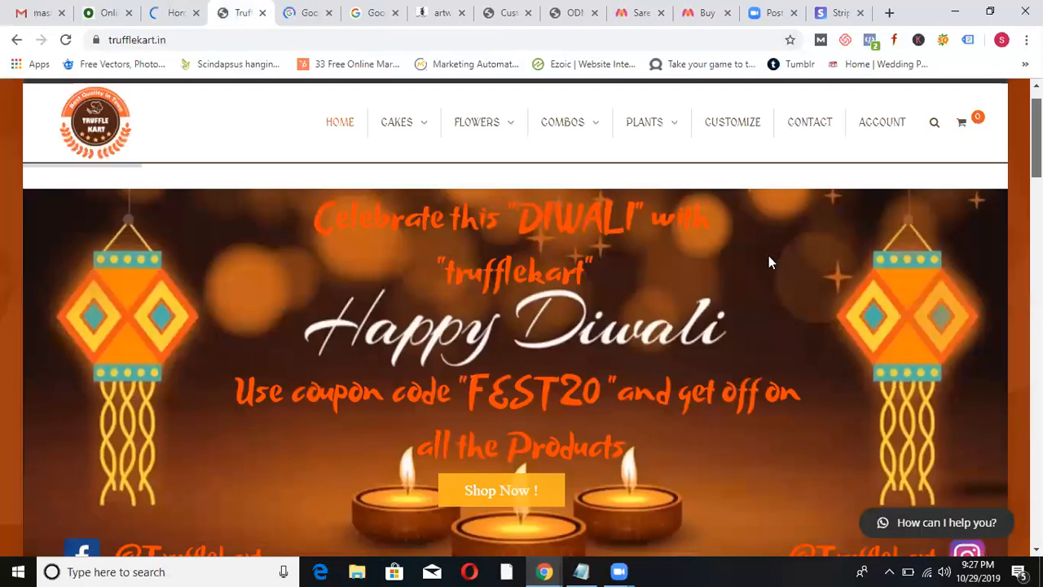
# Browse the TruffleKart home page, examining its banners, category tiles, services and the cakes, flowers, combos and plants sections.
pyautogui.moveTo(1037, 138); pyautogui.dragTo(1037, 504)
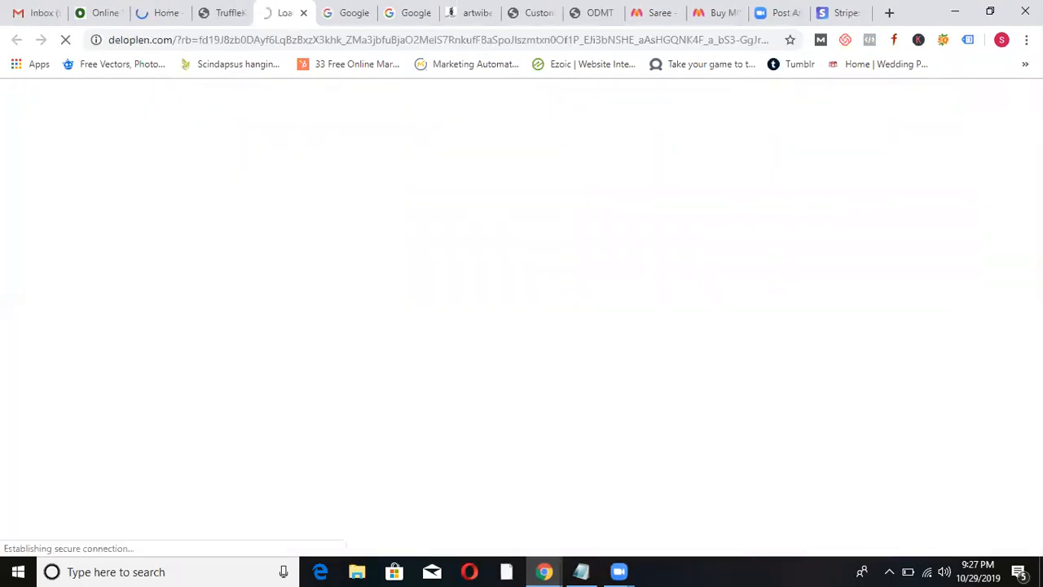
pyautogui.click(220, 8)
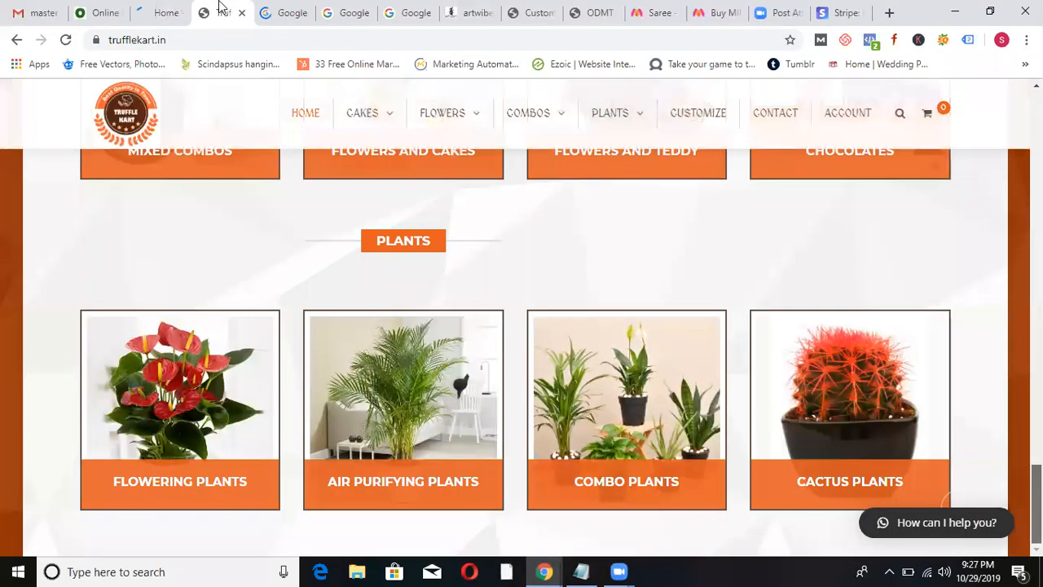
pyautogui.moveTo(1037, 503); pyautogui.dragTo(1036, 418)
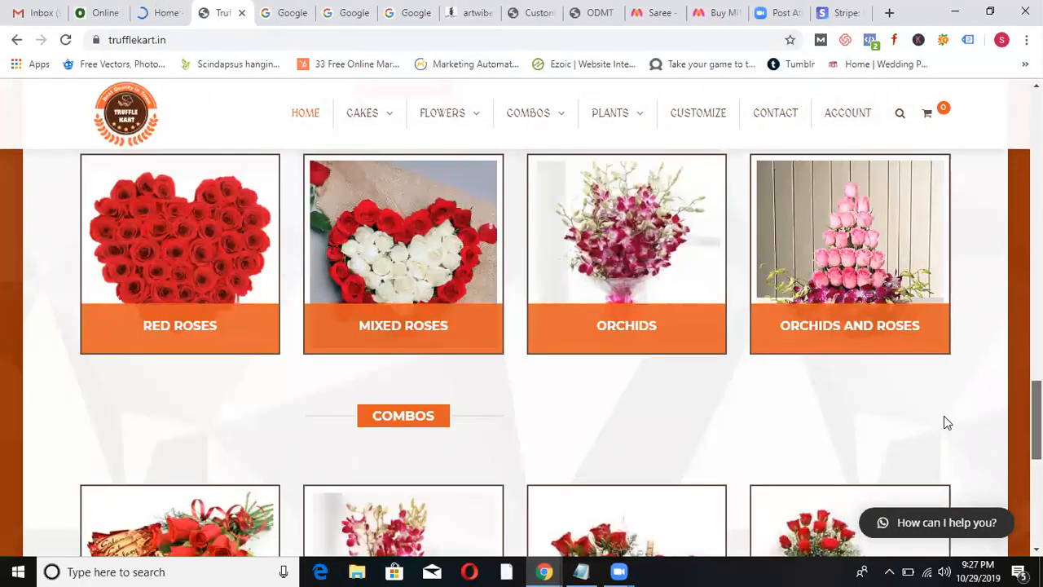
pyautogui.scroll(4, 943, 418)
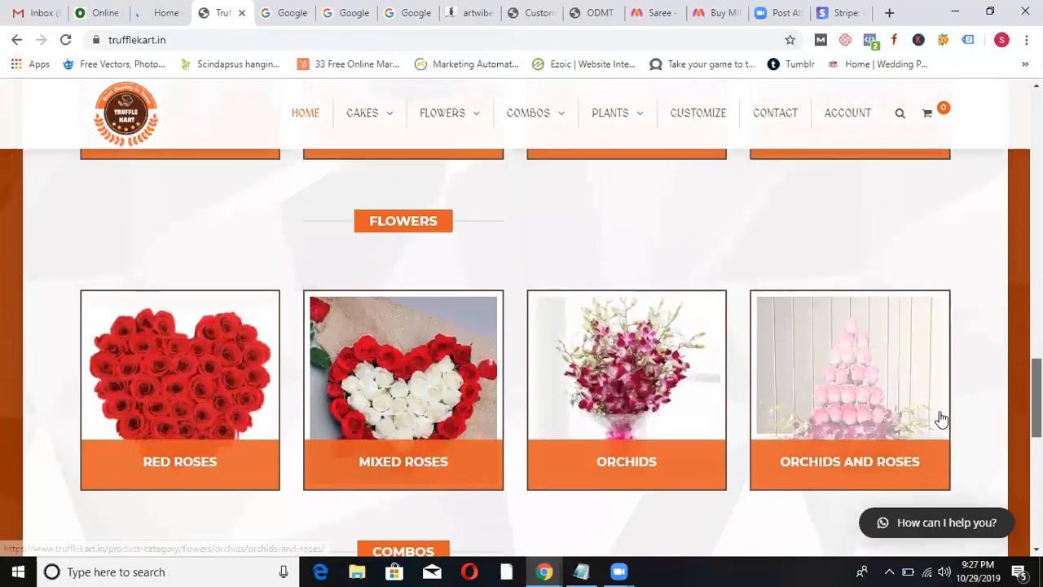
pyautogui.scroll(5, 943, 419)
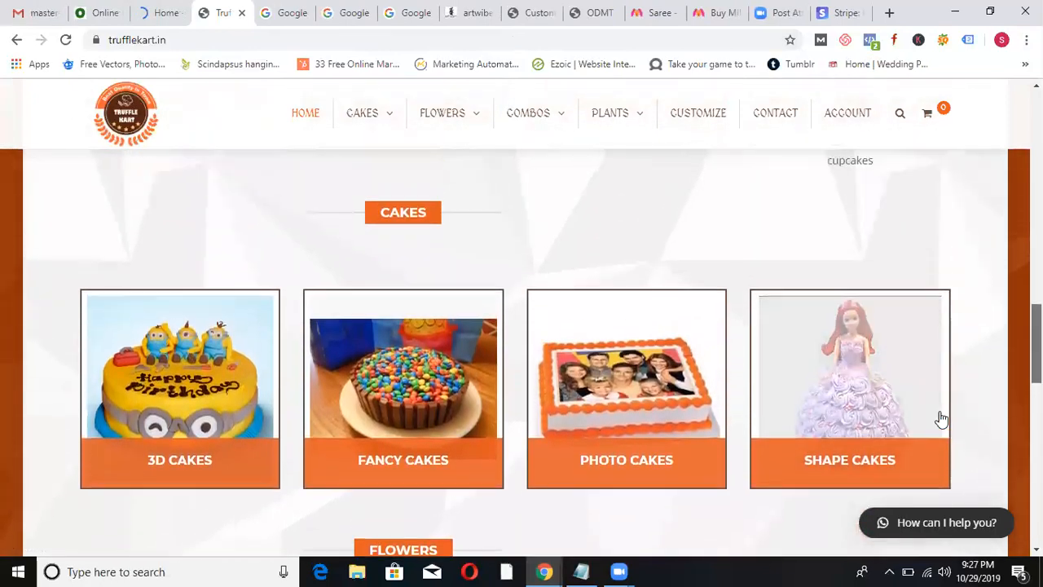
pyautogui.scroll(5, 943, 418)
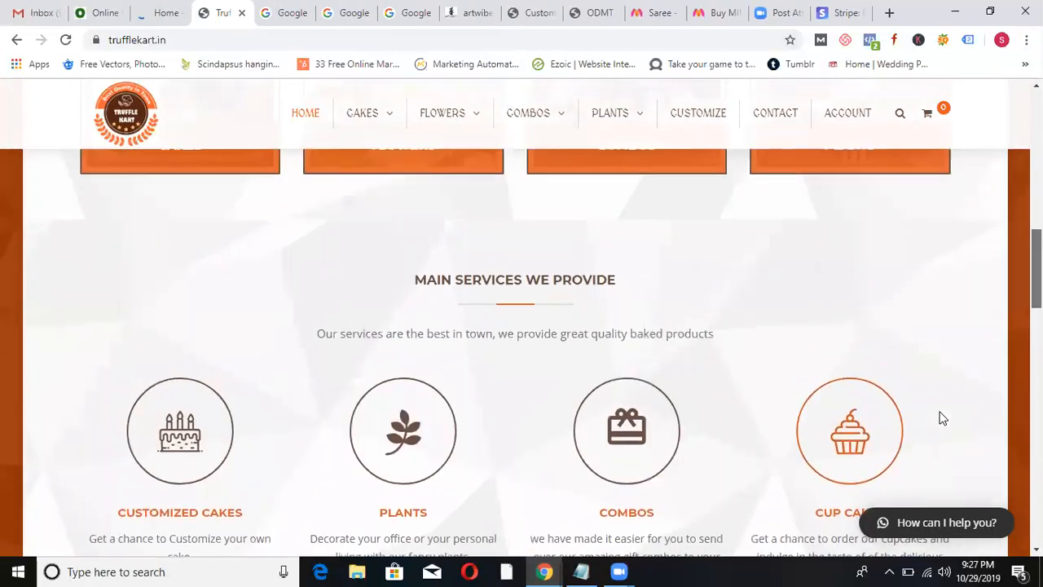
pyautogui.scroll(4, 942, 418)
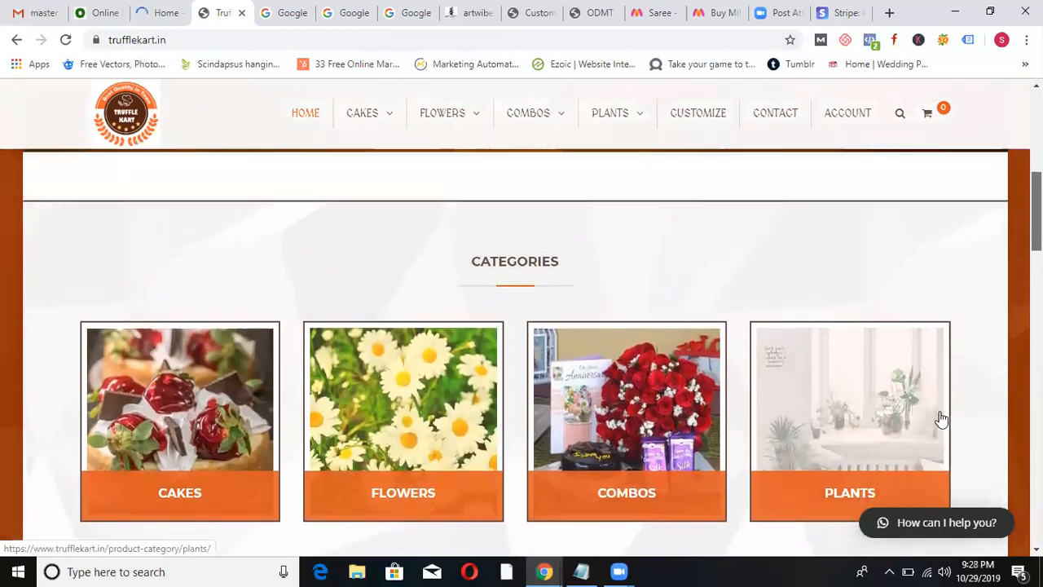
pyautogui.scroll(4, 943, 418)
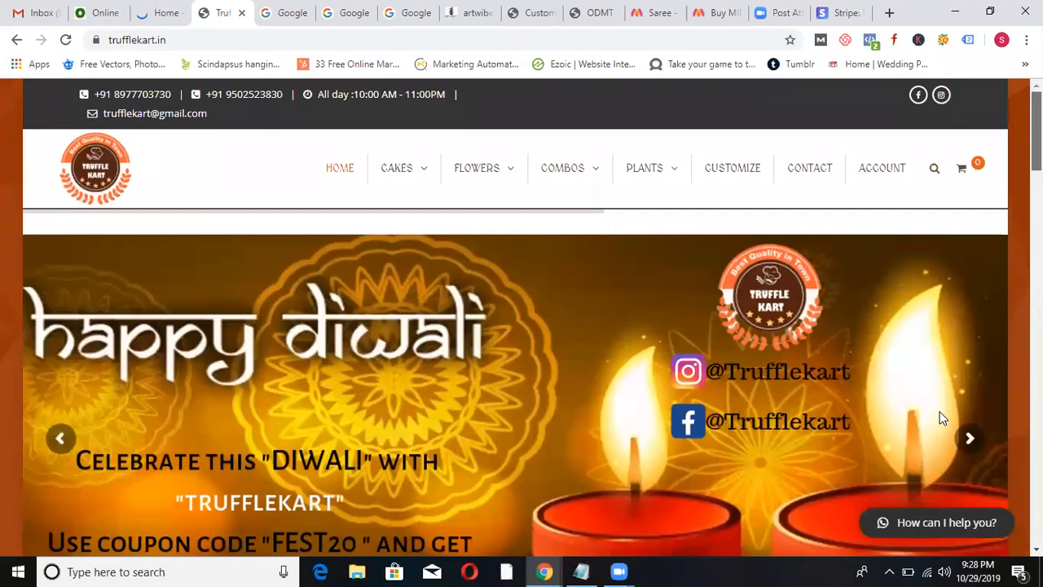
pyautogui.scroll(-10, 940, 412)
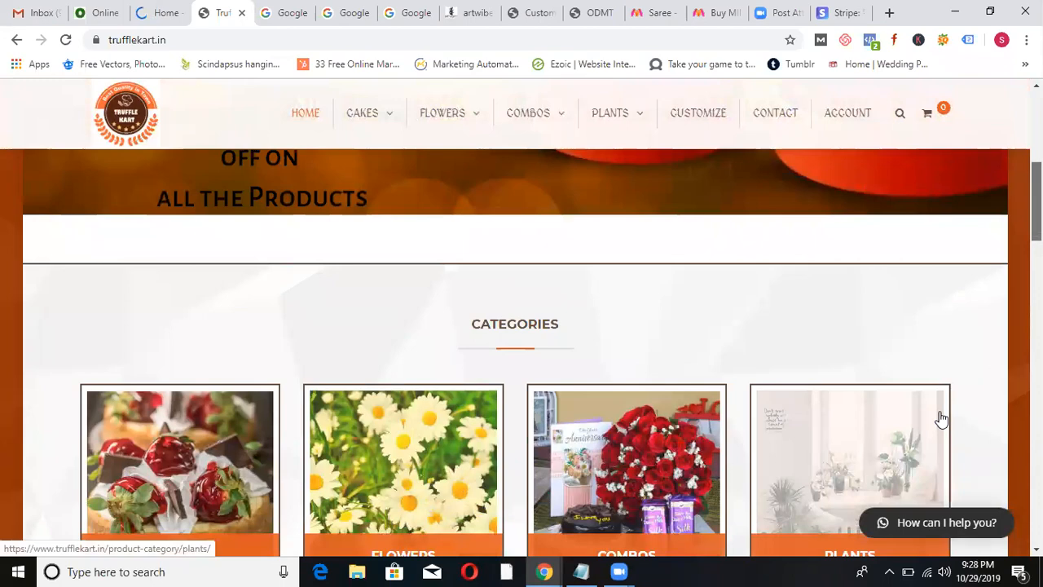
pyautogui.scroll(-10, 941, 414)
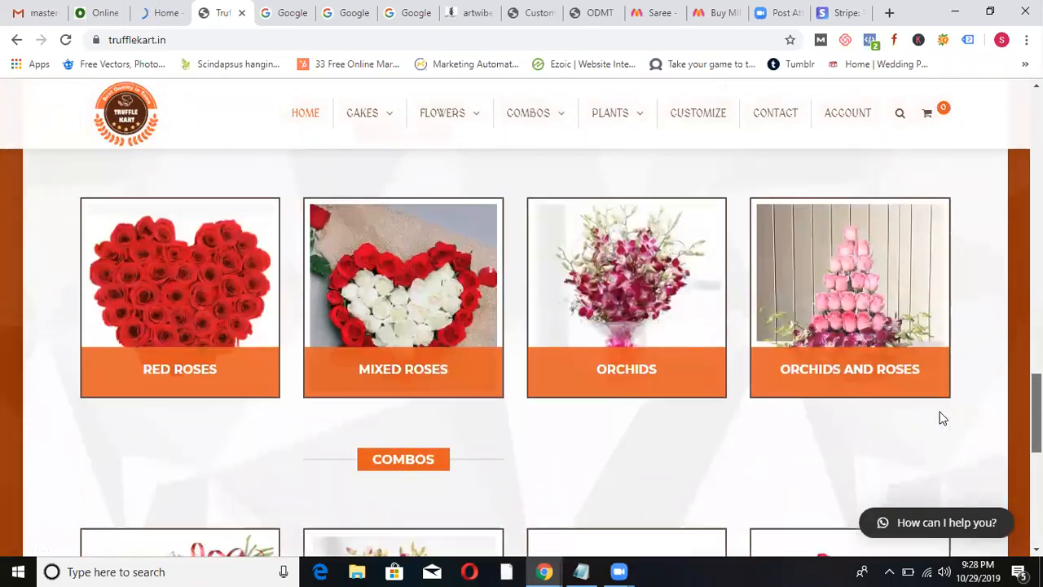
pyautogui.scroll(-5, 943, 419)
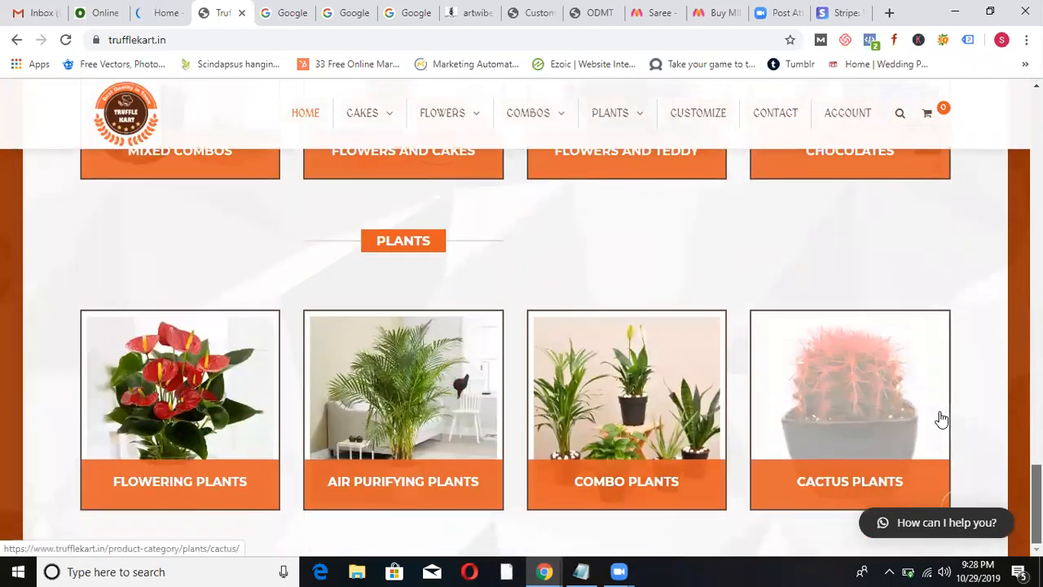
pyautogui.scroll(13, 941, 419)
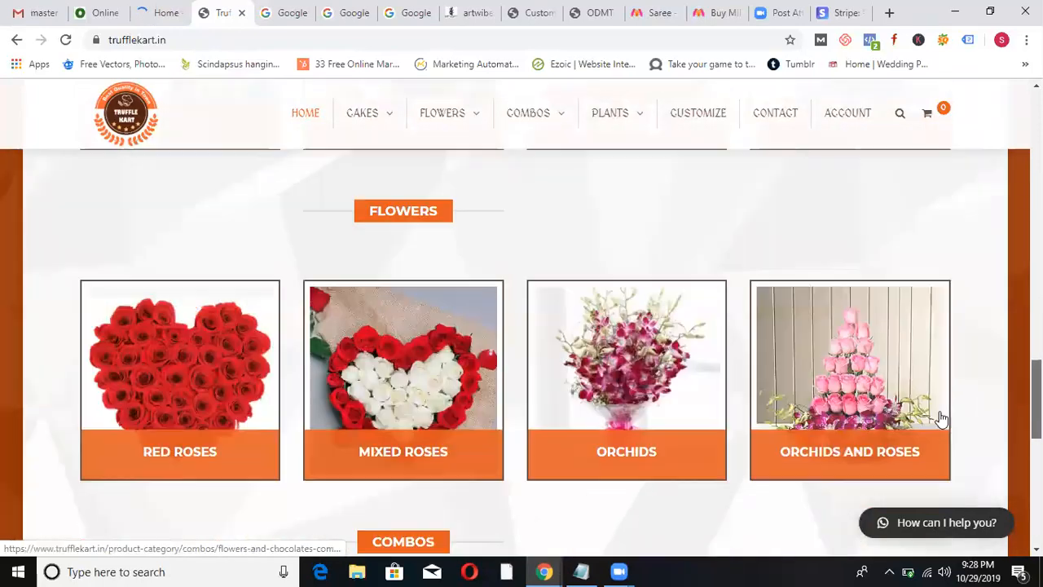
pyautogui.scroll(10, 941, 418)
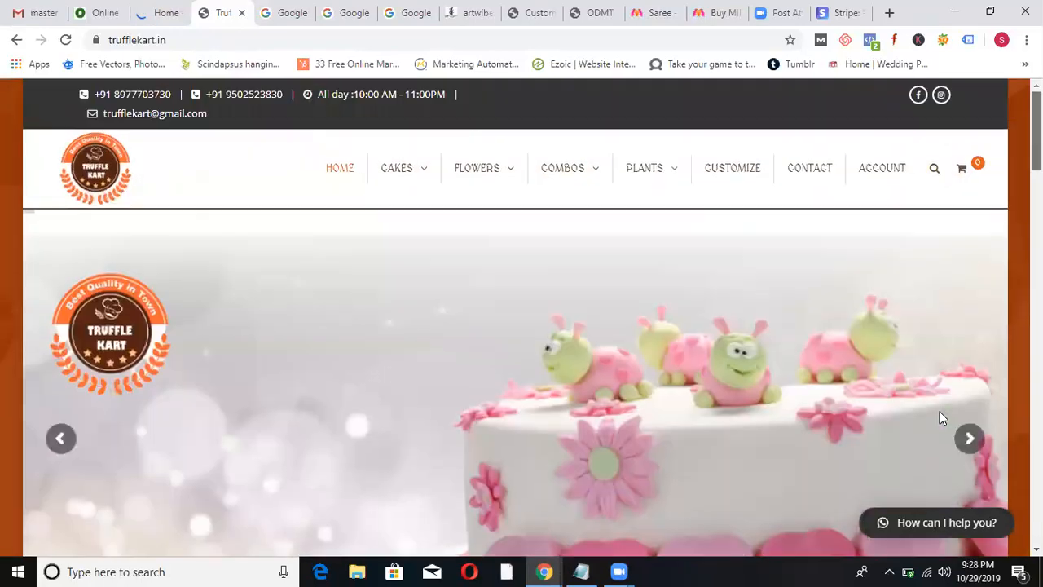
# Dismiss the finance pop-up on the Goodlife Mobility Scooters site and examine its banners, scooter listings, company information and footer links.
pyautogui.click(164, 10)
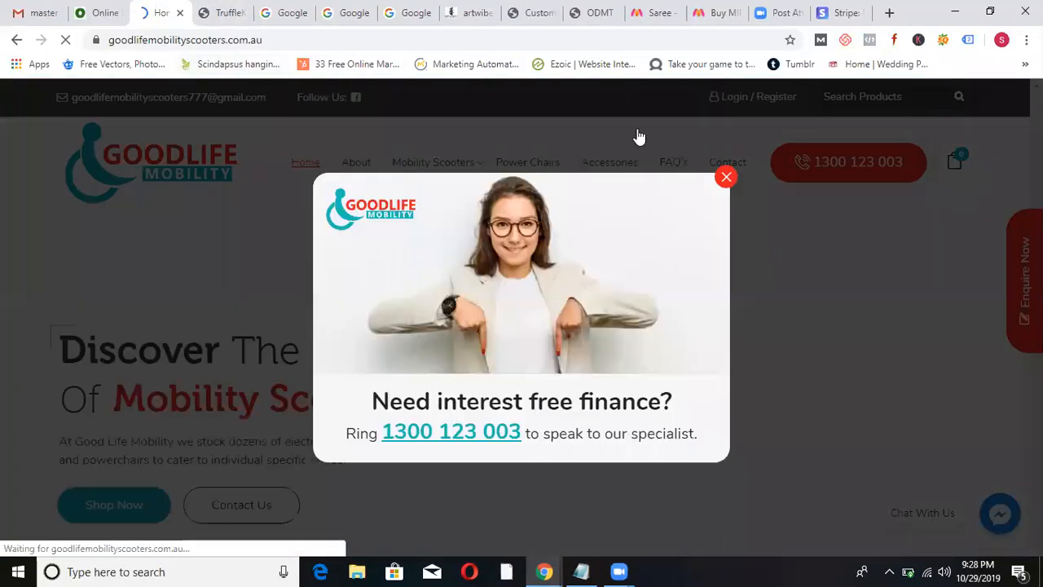
pyautogui.click(725, 177)
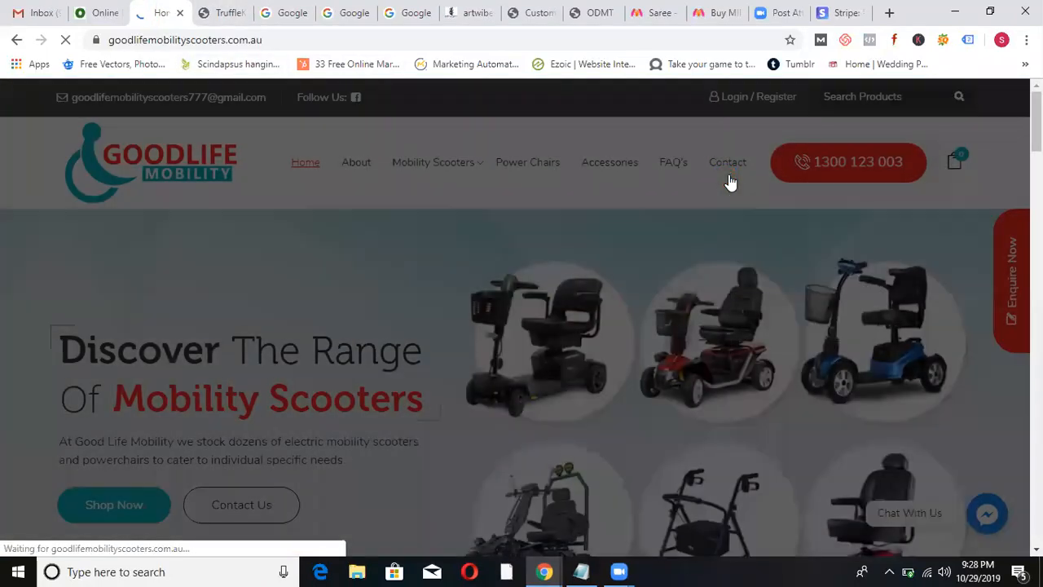
pyautogui.scroll(-2, 257, 192)
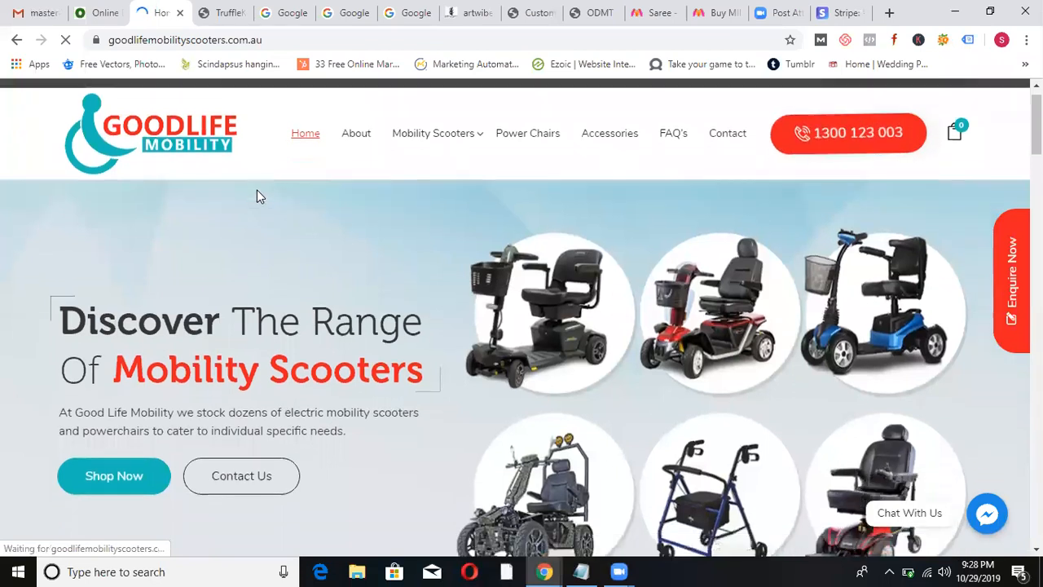
pyautogui.scroll(-5, 257, 195)
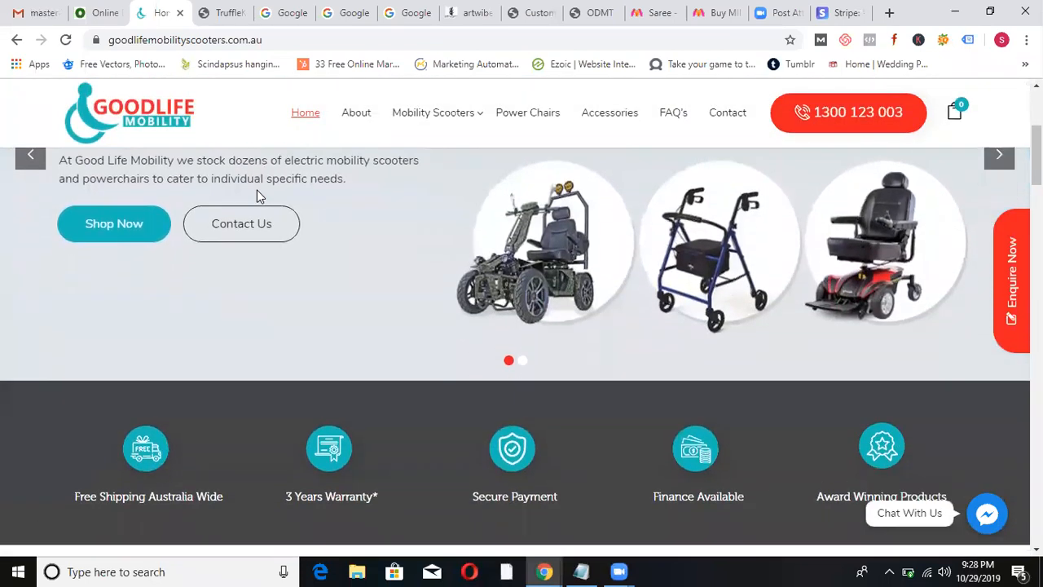
pyautogui.scroll(-4, 256, 196)
pyautogui.scroll(-5, 258, 198)
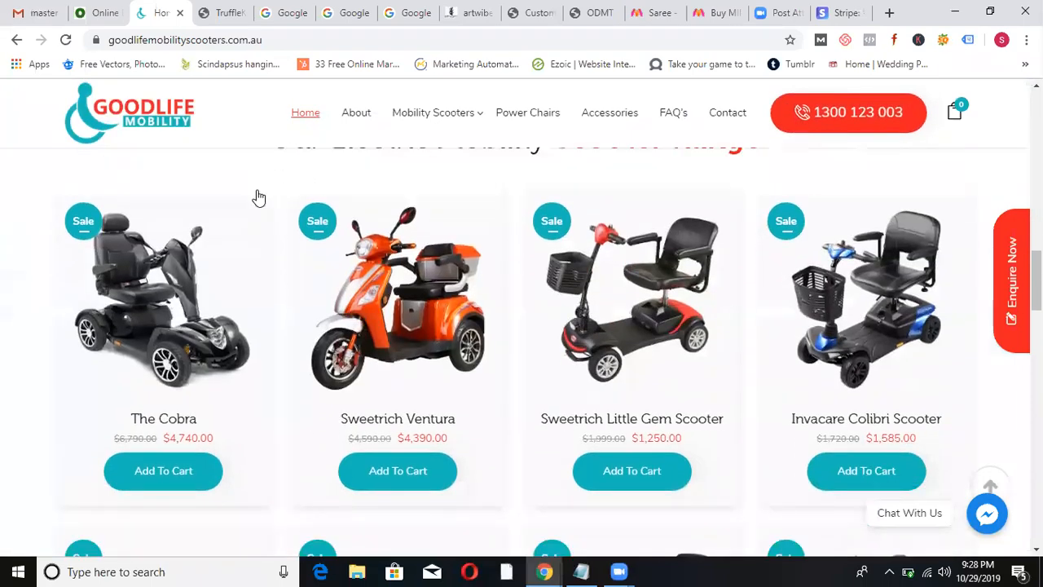
pyautogui.scroll(-3, 258, 198)
pyautogui.scroll(-3, 258, 198)
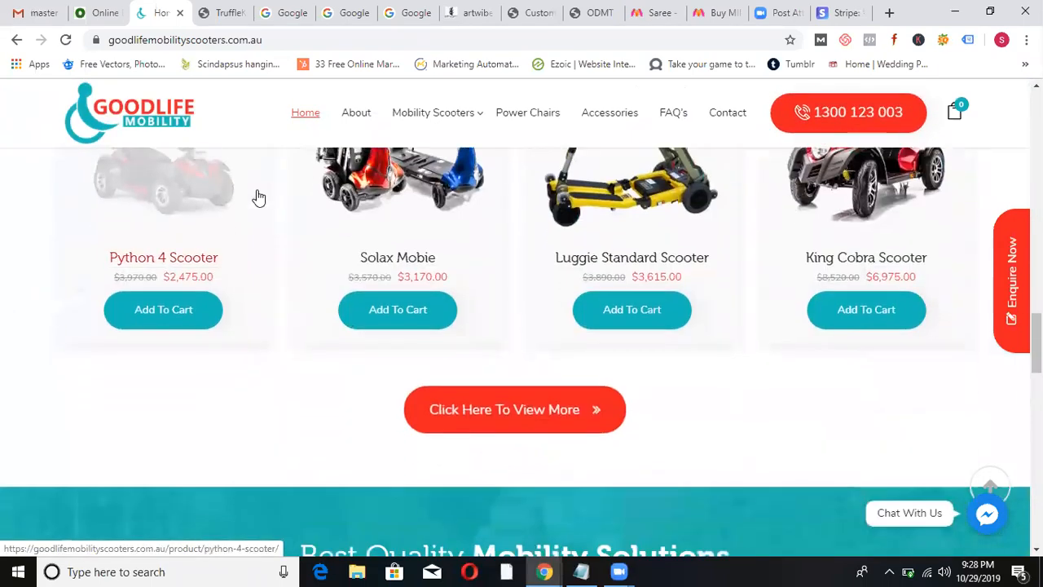
pyautogui.scroll(-10, 258, 198)
pyautogui.scroll(-6, 257, 197)
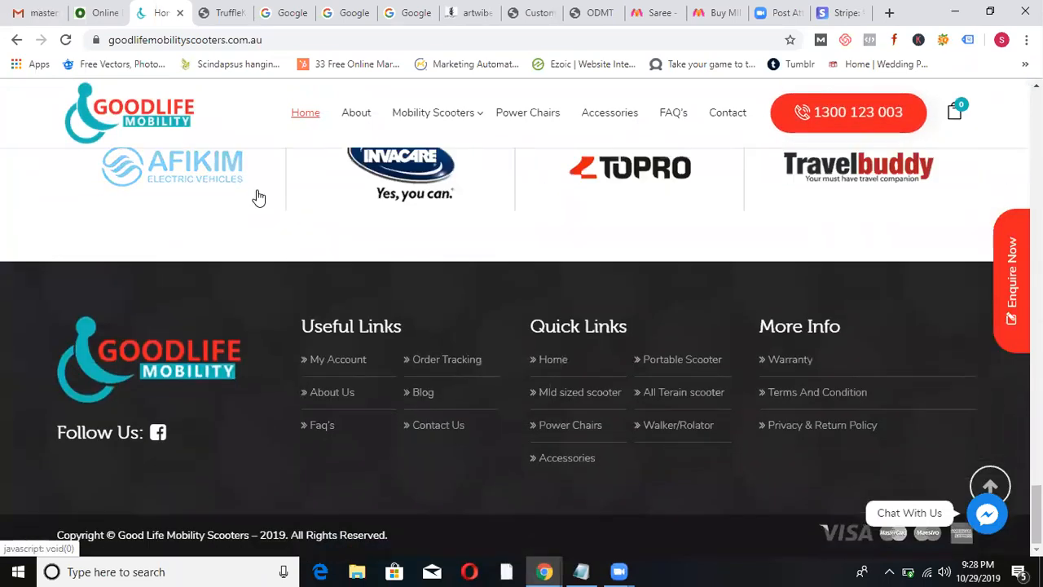
pyautogui.scroll(12, 258, 198)
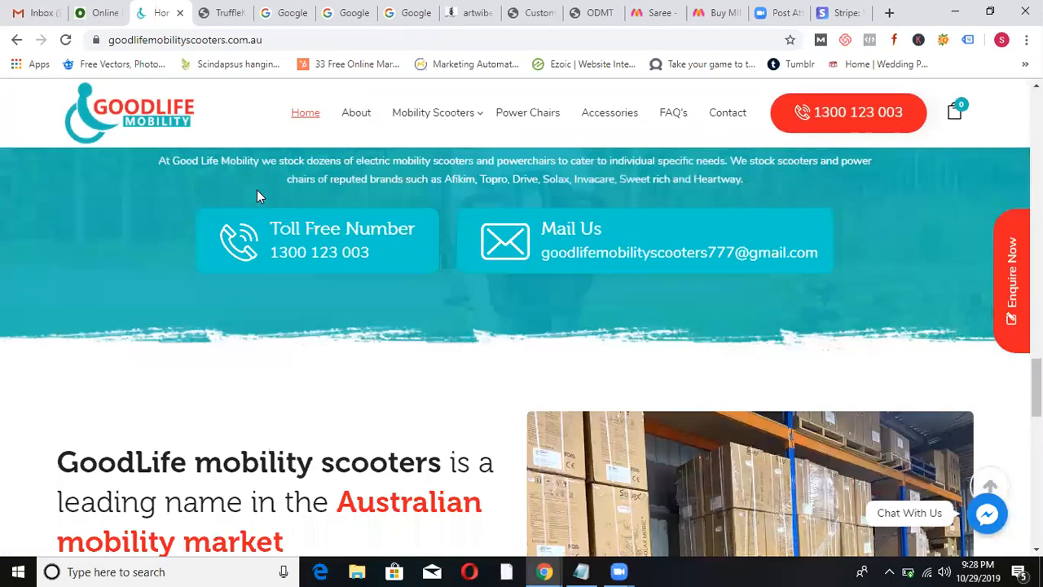
pyautogui.scroll(15, 257, 196)
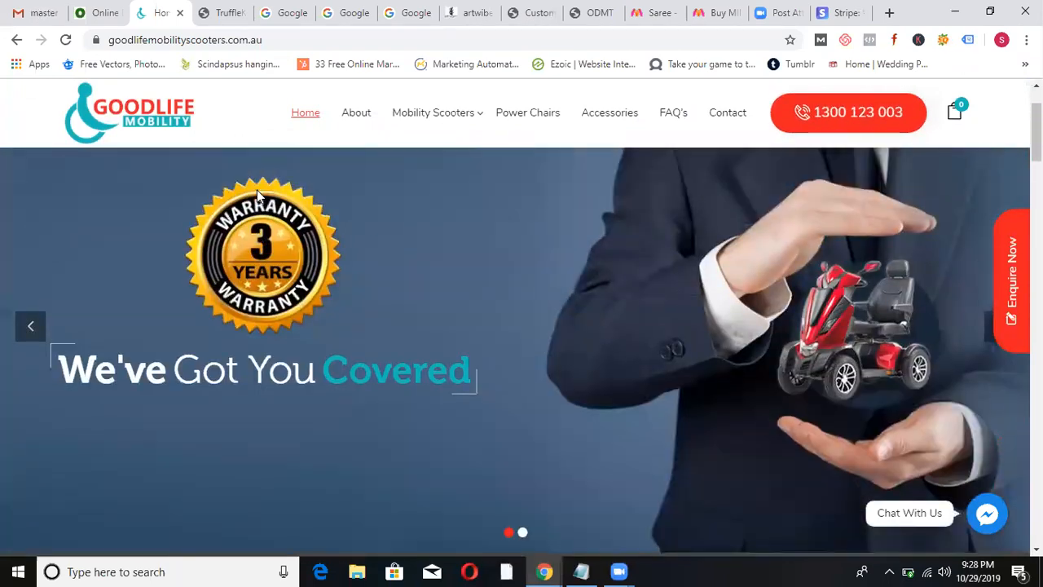
pyautogui.scroll(1, 257, 196)
pyautogui.scroll(-1, 257, 196)
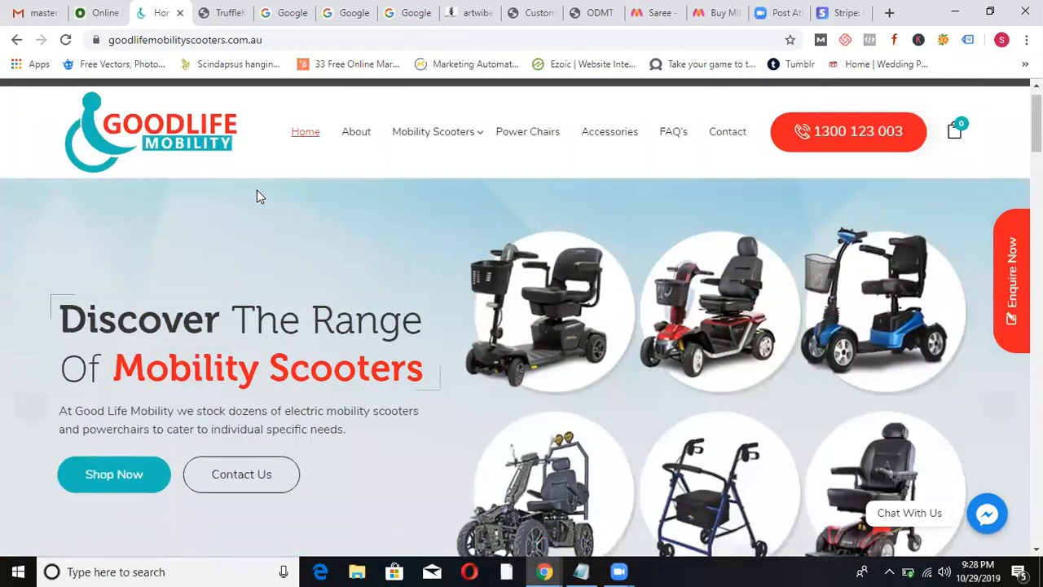
pyautogui.scroll(-10, 257, 196)
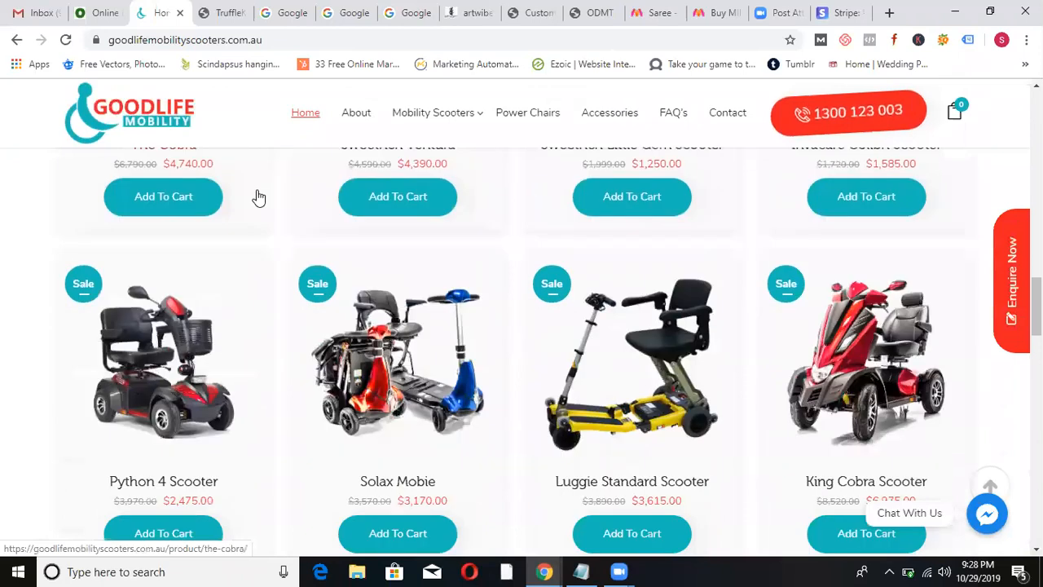
pyautogui.scroll(-10, 257, 196)
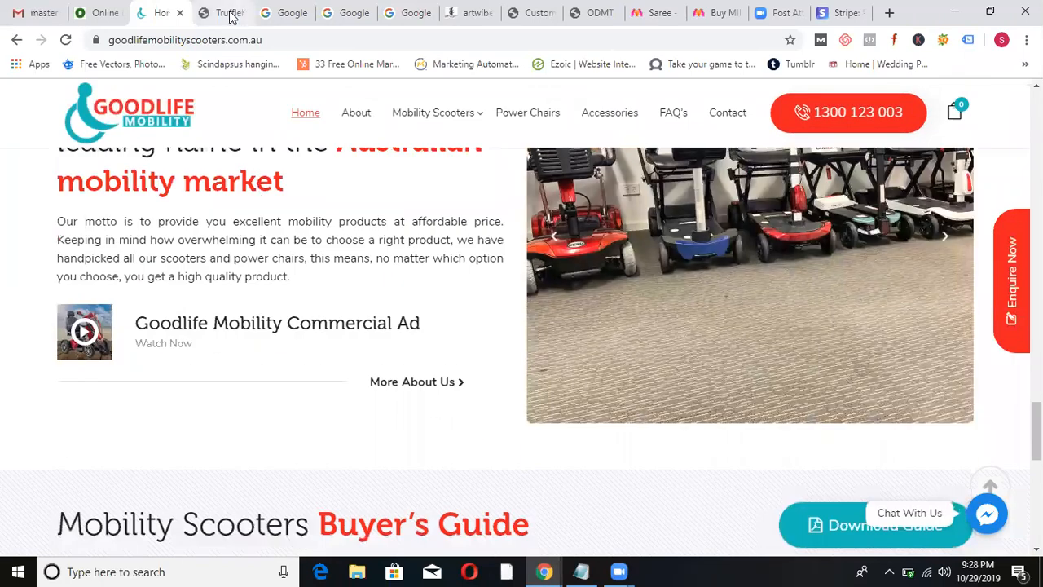
# Close the three extra Google tabs that TruffleKart opened.
pyautogui.click(232, 16)
pyautogui.click(285, 13)
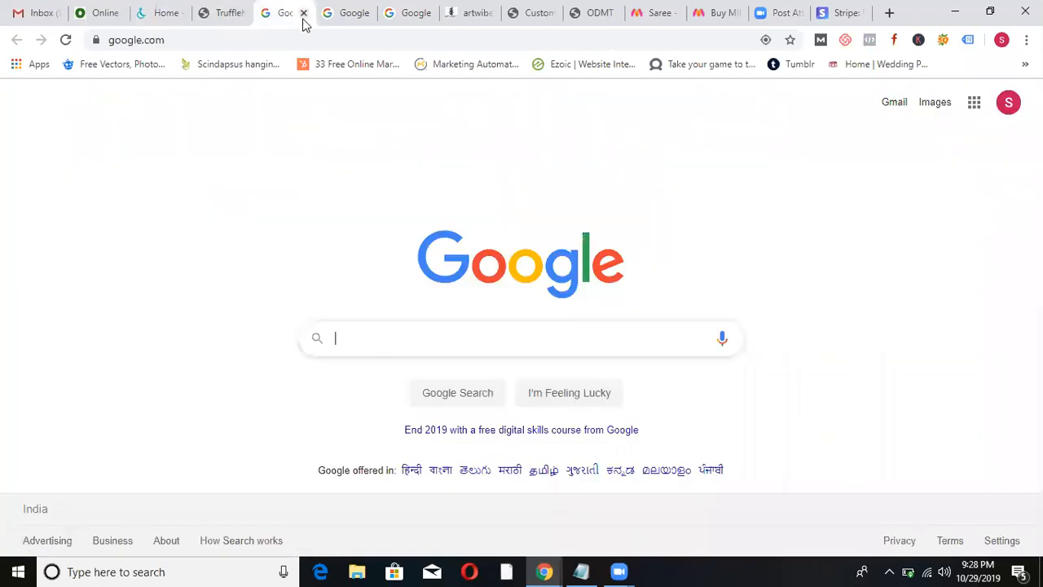
pyautogui.click(303, 13)
pyautogui.click(302, 21)
pyautogui.click(302, 20)
pyautogui.click(303, 19)
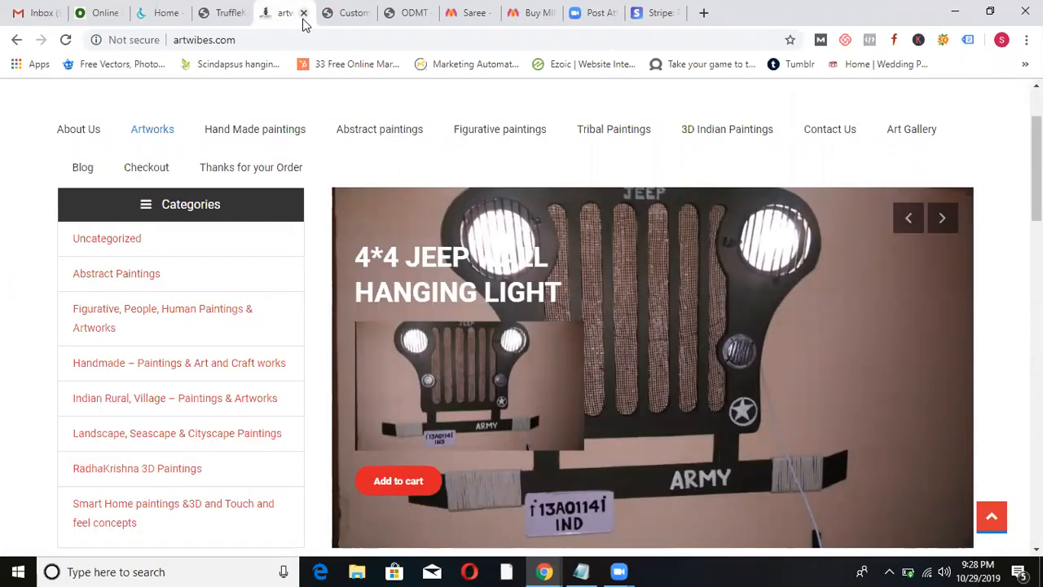
# Return to the ODMT Shop page and close the Goodlife Mobility, TruffleKart and artwibes example store tabs.
pyautogui.click(400, 9)
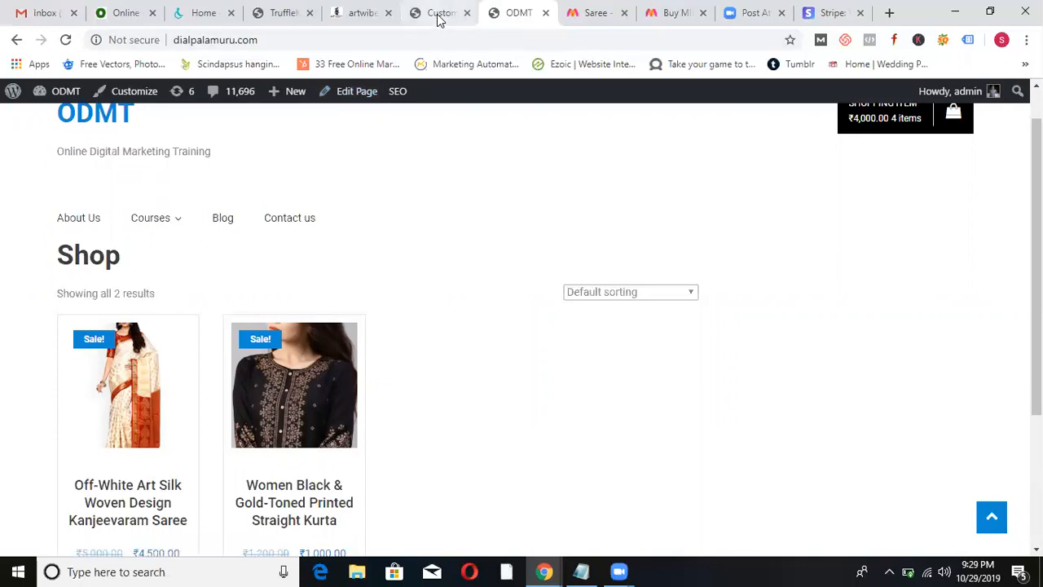
pyautogui.click(231, 13)
pyautogui.click(231, 13)
pyautogui.click(231, 13)
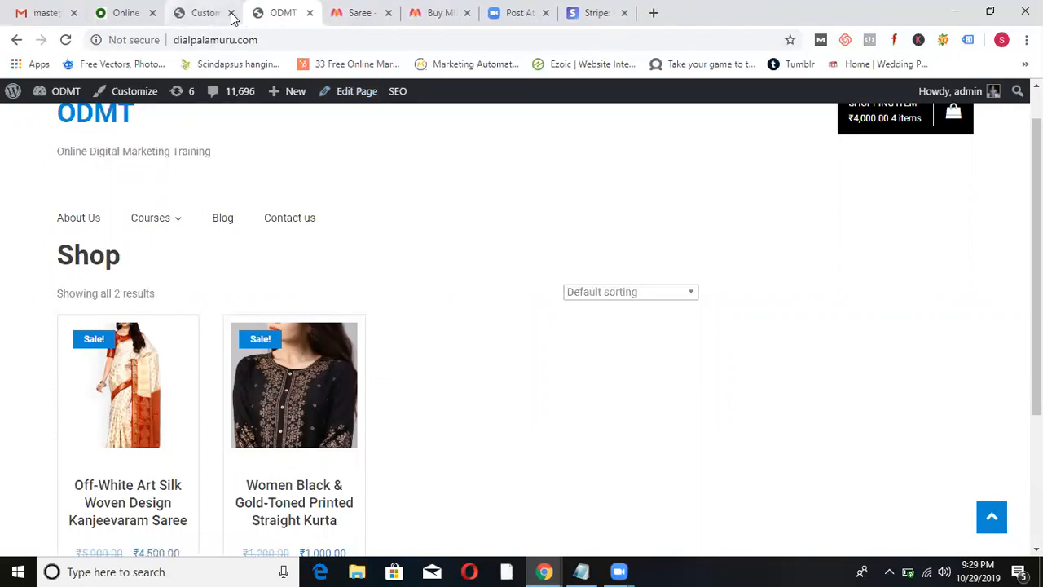
# Close the Saree and Buy product tabs left open from the Myntra store.
pyautogui.click(390, 13)
pyautogui.click(390, 13)
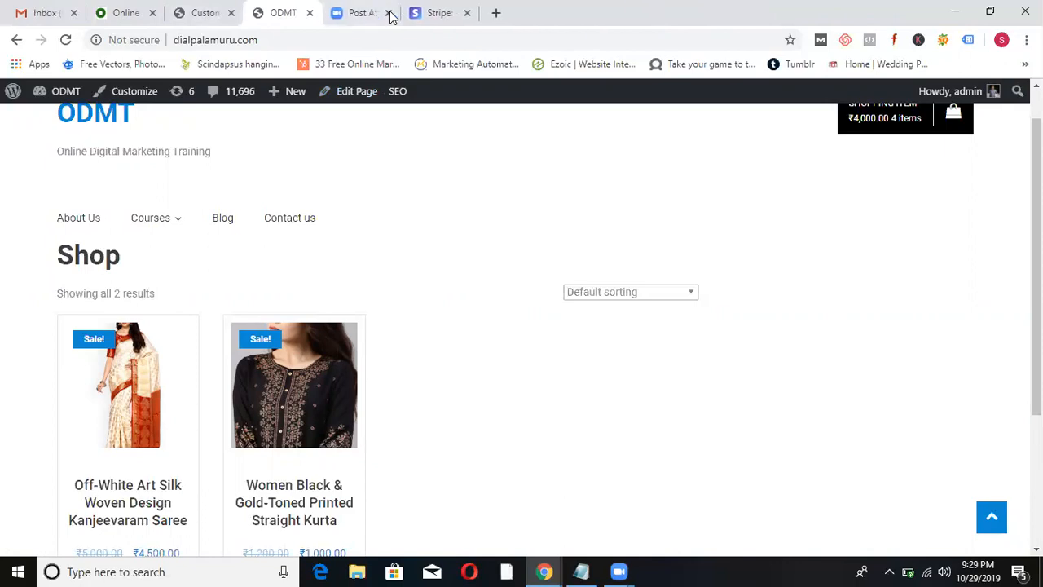
# Exit the Customizer's Homepage Settings and open the site's list of installed plugins.
pyautogui.click(220, 13)
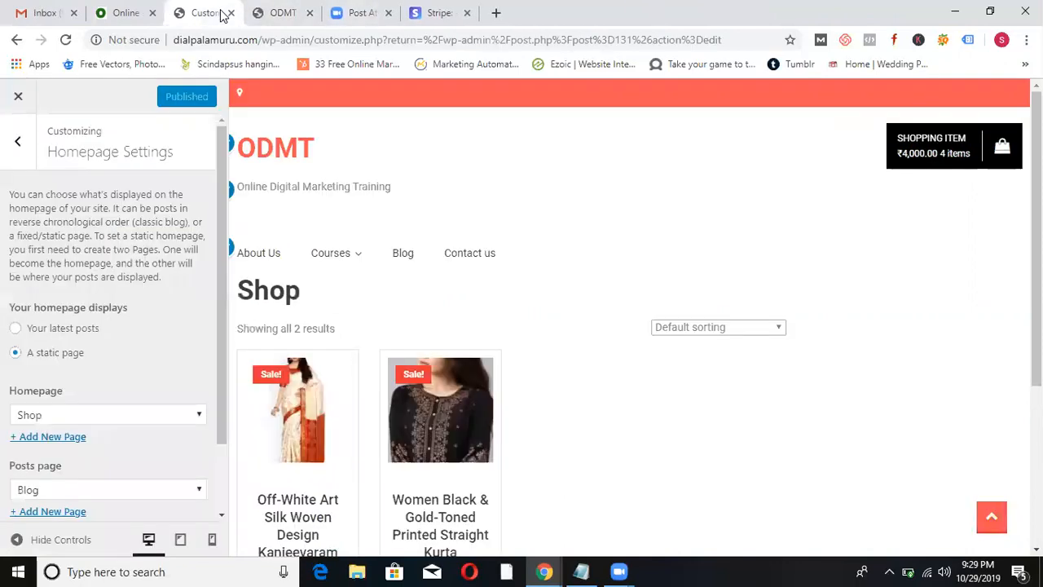
pyautogui.click(17, 98)
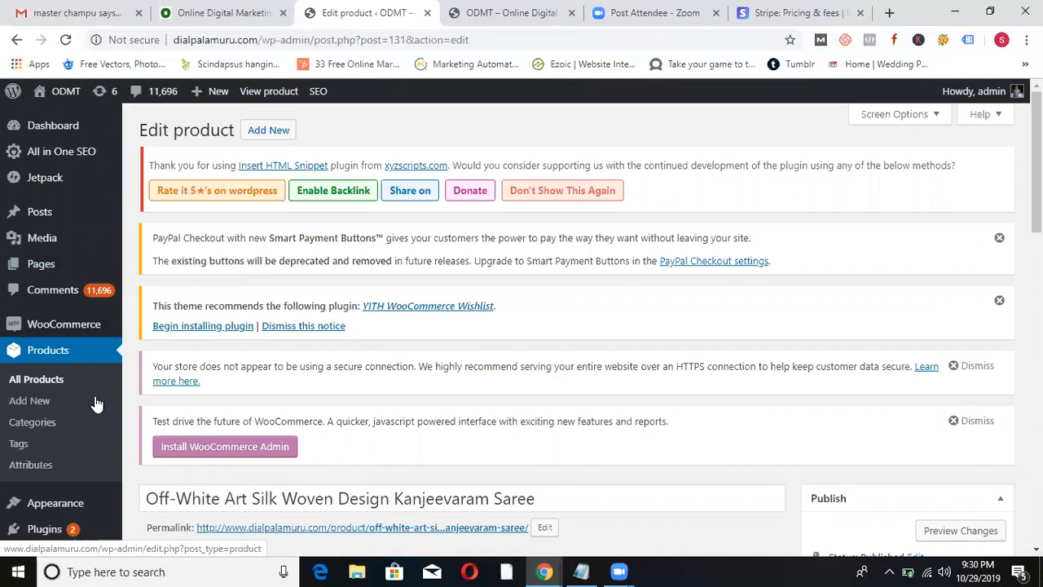
pyautogui.click(46, 530)
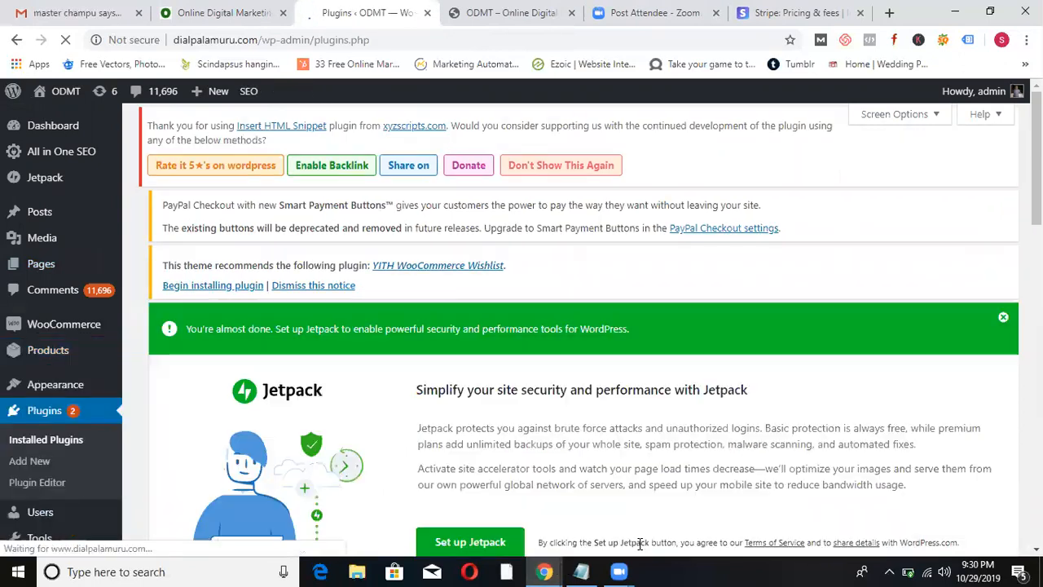
# Switch to the jobs file in Notepad and add "elementor" on a new line below the note about submitting blogs to Google.
pyautogui.click(581, 571)
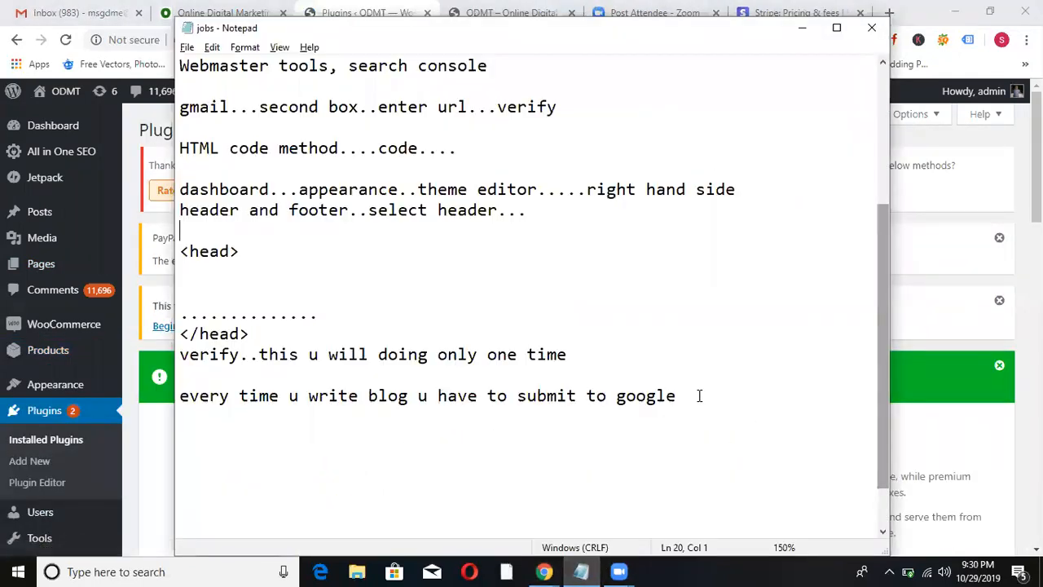
pyautogui.click(699, 395)
pyautogui.press('Return')
pyautogui.press('Return')
pyautogui.write('elementor')
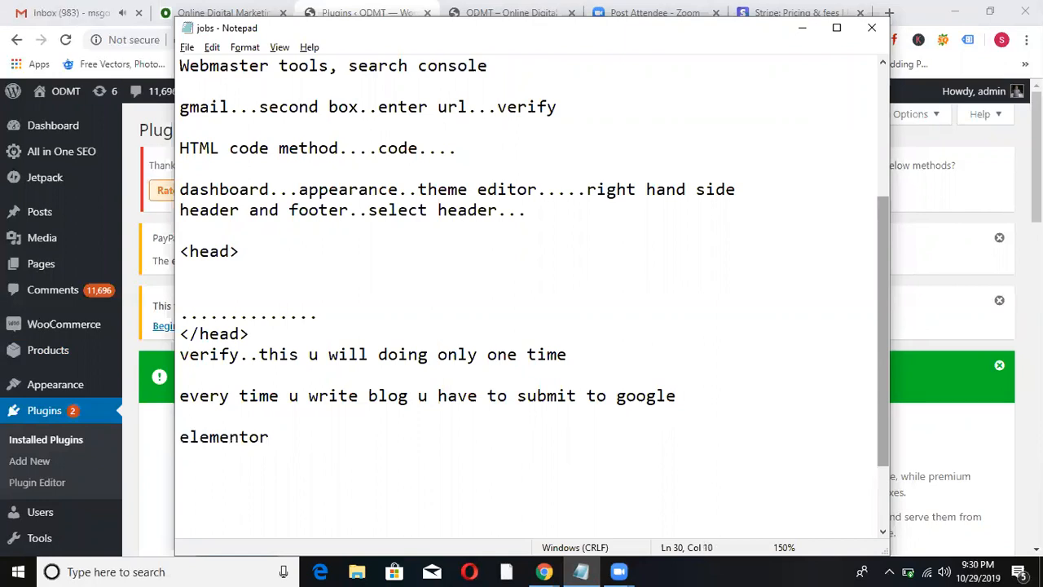
pyautogui.press('Return')
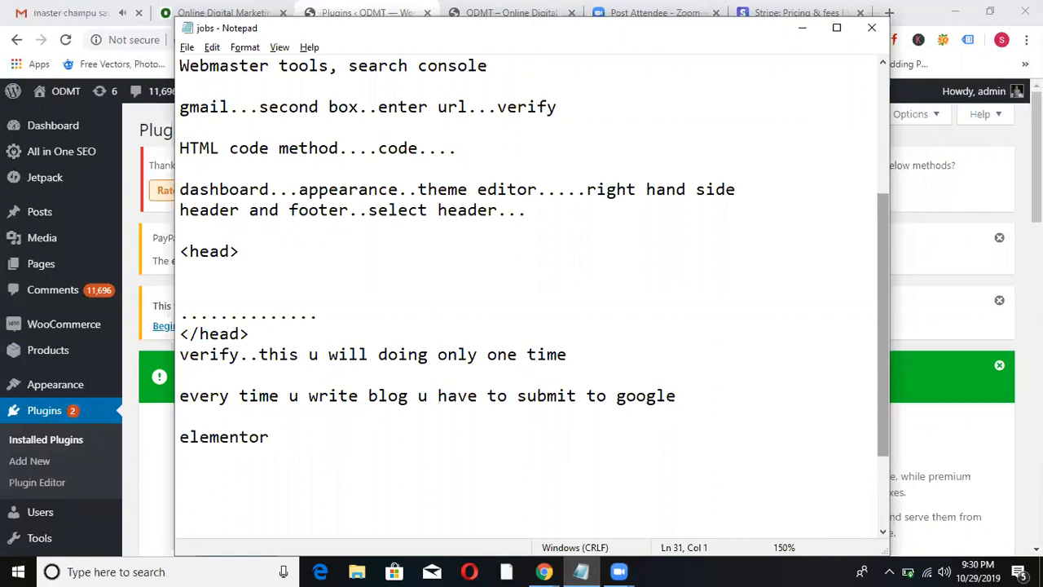
# Switch to the odmt.in site in Chrome and examine its home page header, introduction, course module boxes and enrolment form.
pyautogui.click(72, 13)
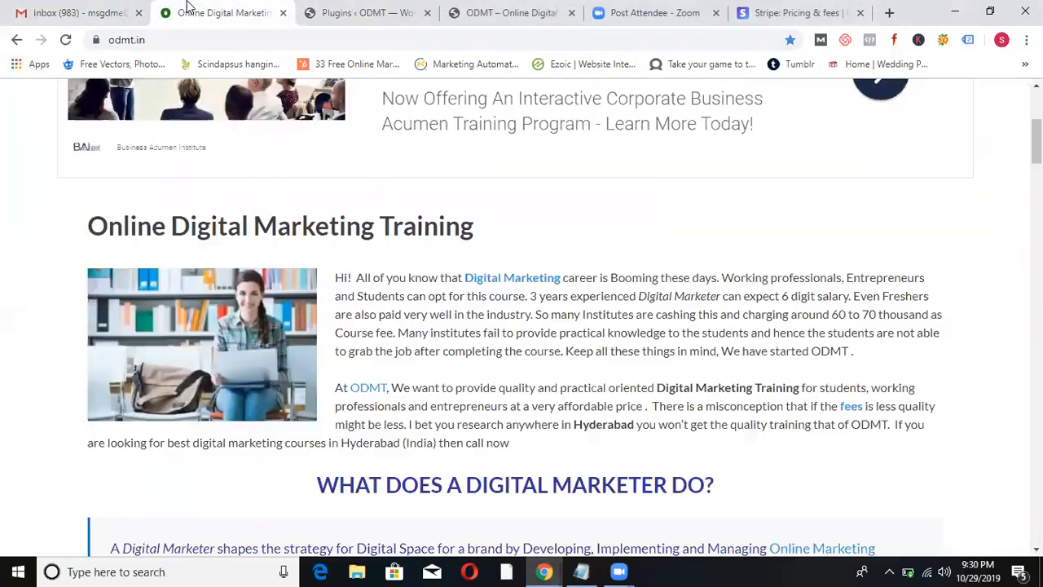
pyautogui.click(187, 9)
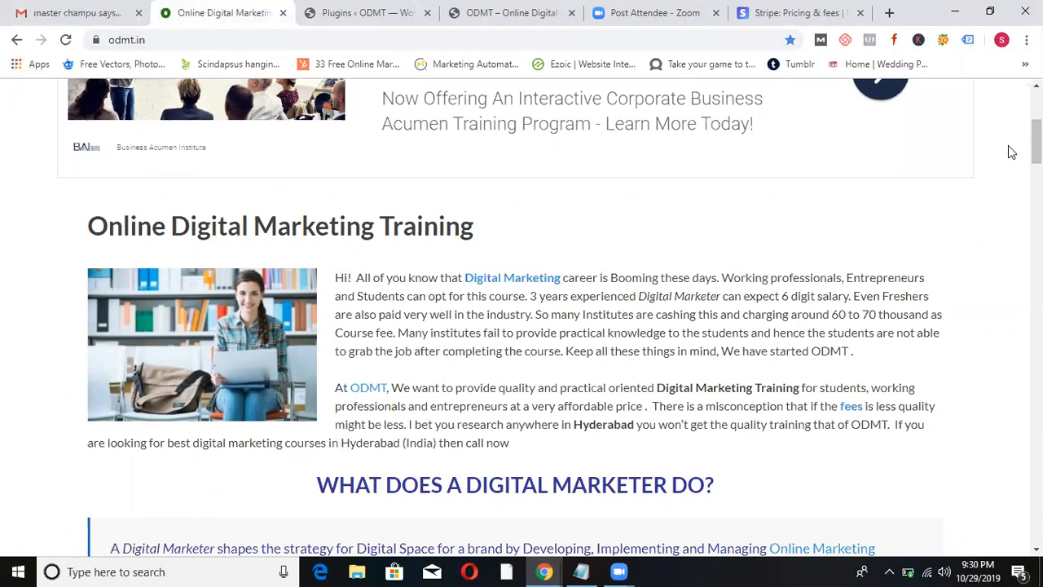
pyautogui.scroll(4, 515, 314)
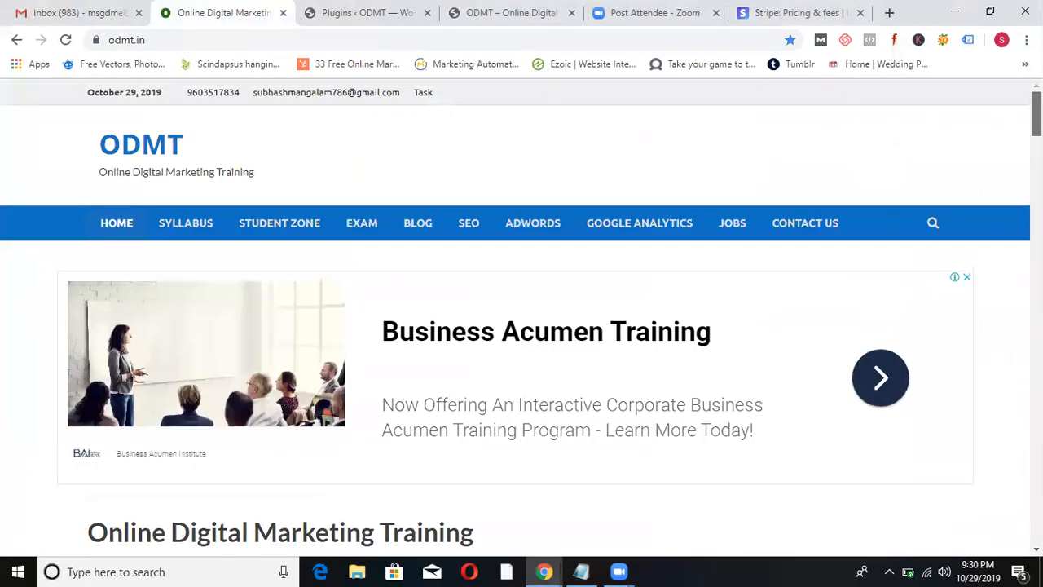
pyautogui.scroll(-2, 522, 317)
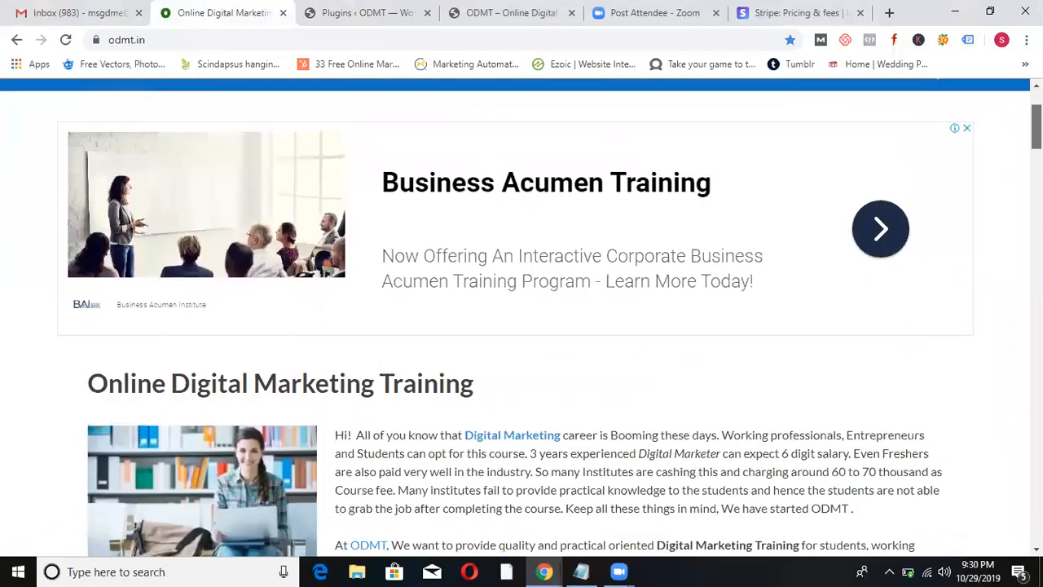
pyautogui.scroll(-4, 522, 318)
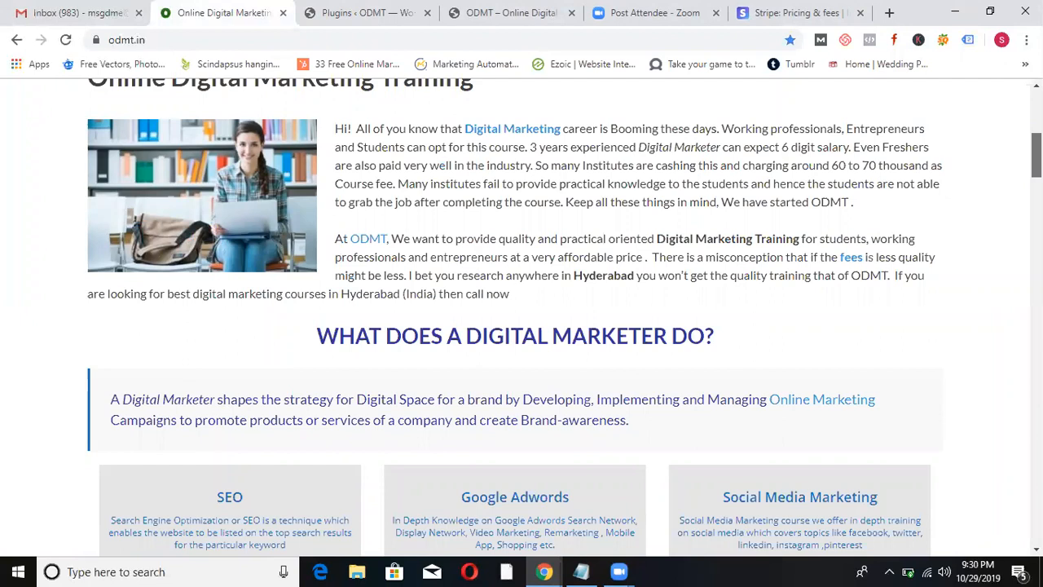
pyautogui.scroll(-5, 522, 317)
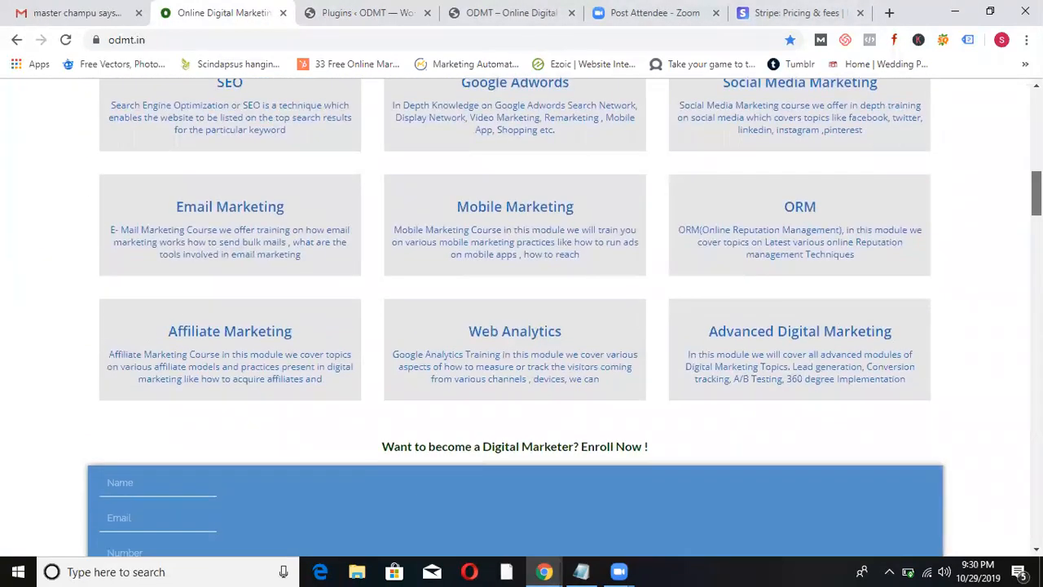
pyautogui.scroll(9, 521, 318)
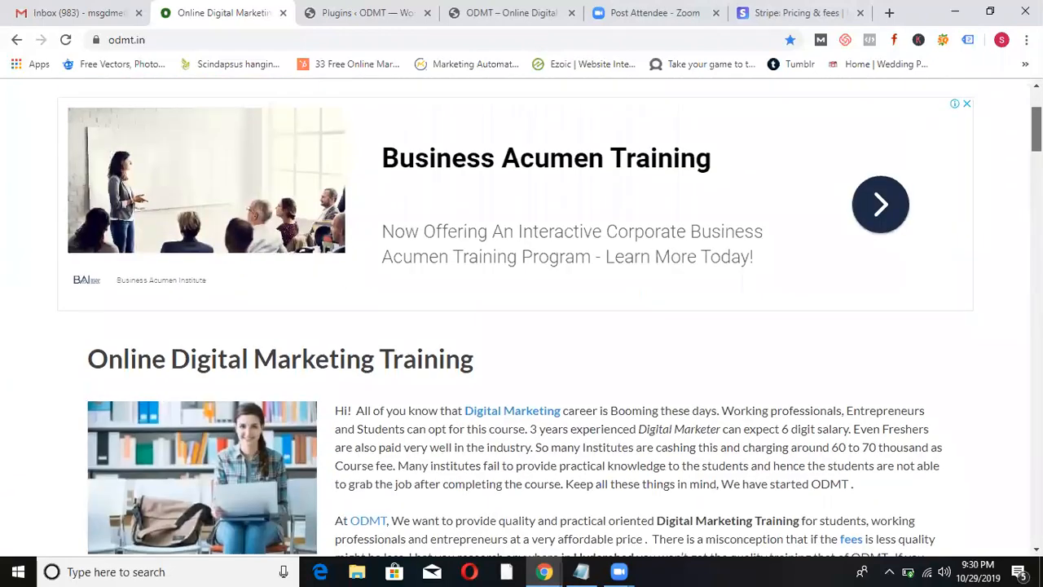
pyautogui.scroll(3, 522, 318)
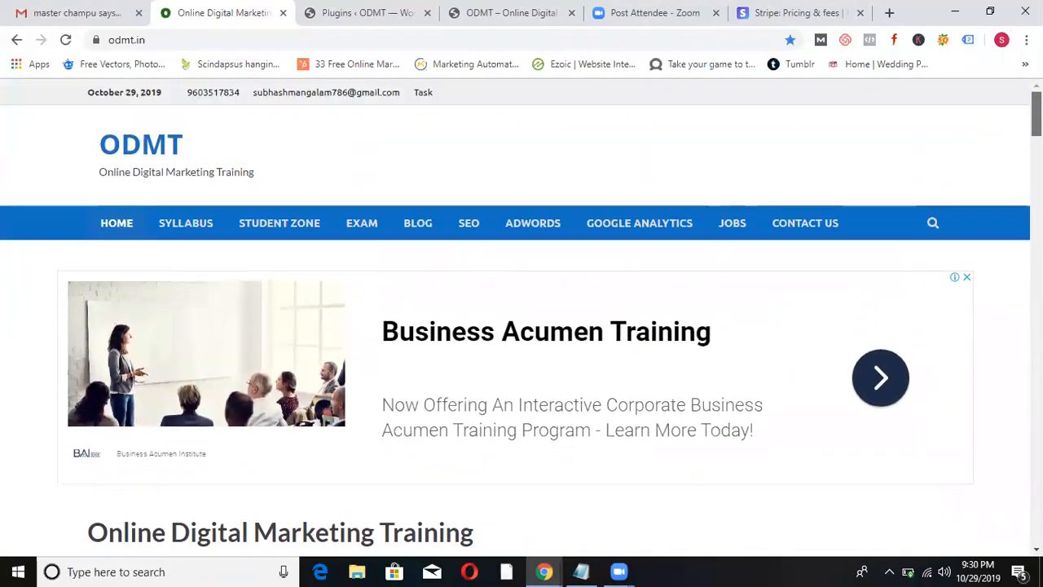
pyautogui.scroll(-9, 522, 318)
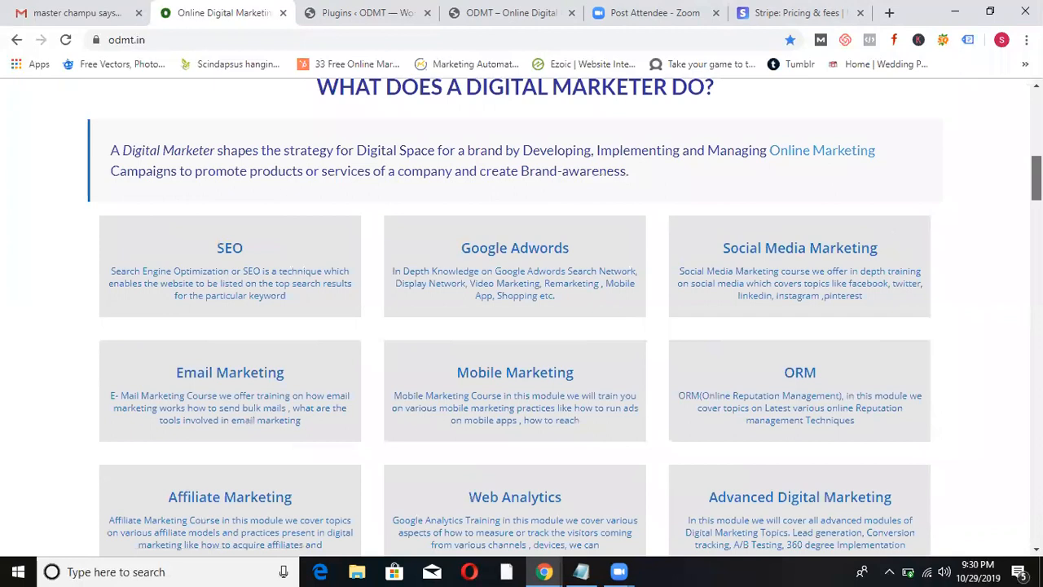
pyautogui.scroll(-2, 522, 318)
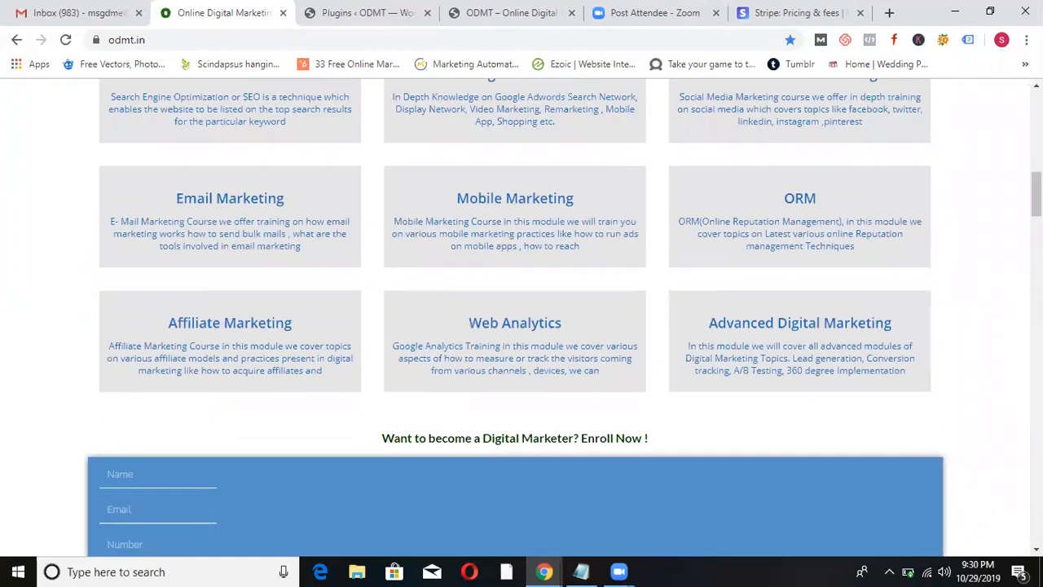